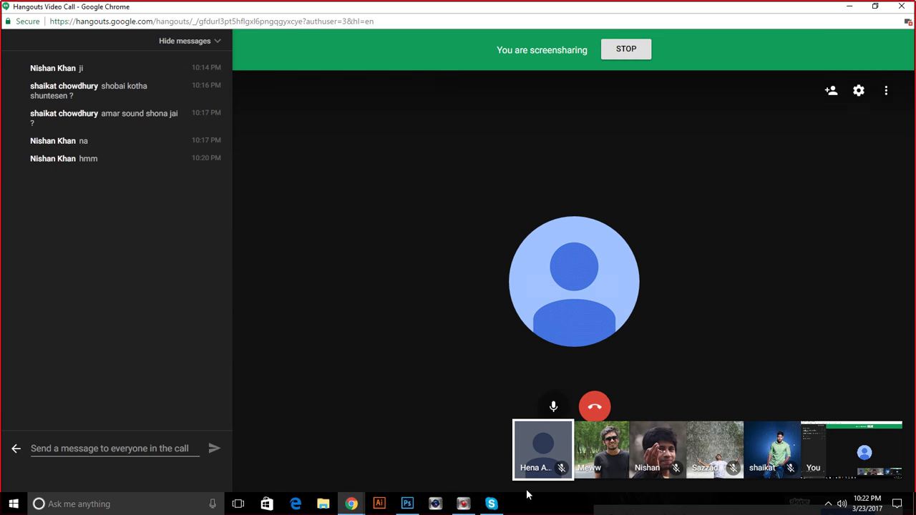
Switch to the main Chrome window and run a Google search for "font" in a new tab.
left_click(344, 505)
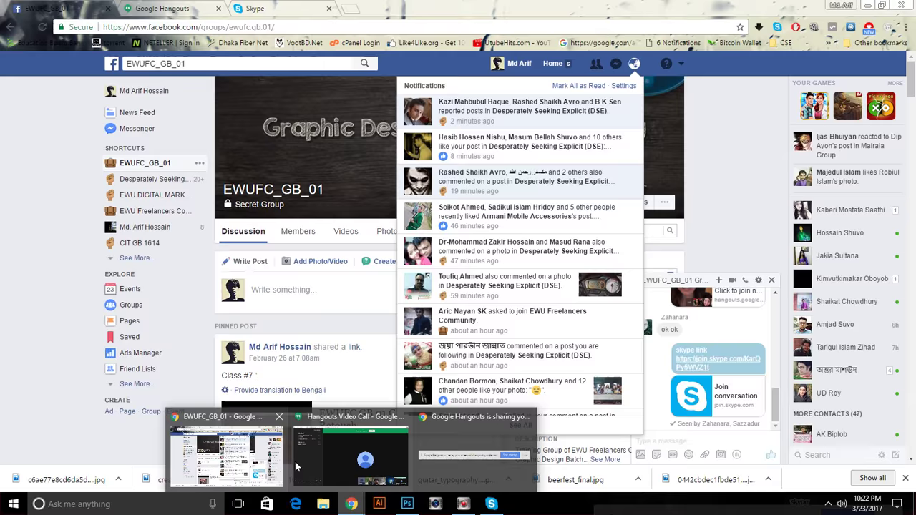
left_click(353, 467)
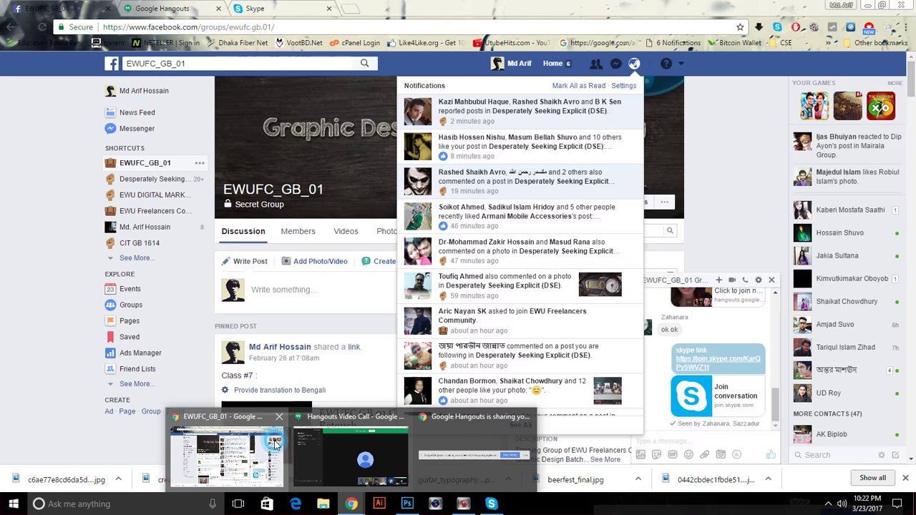
left_click(275, 443)
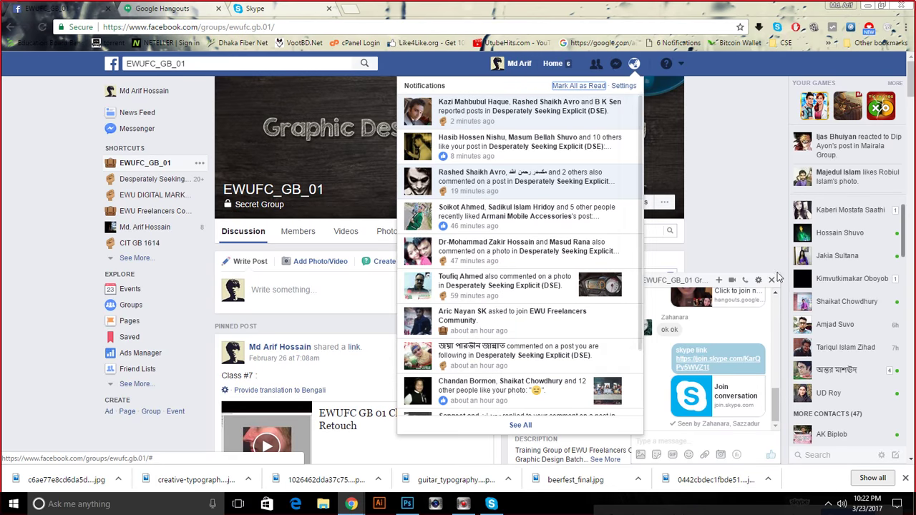
left_click(265, 9)
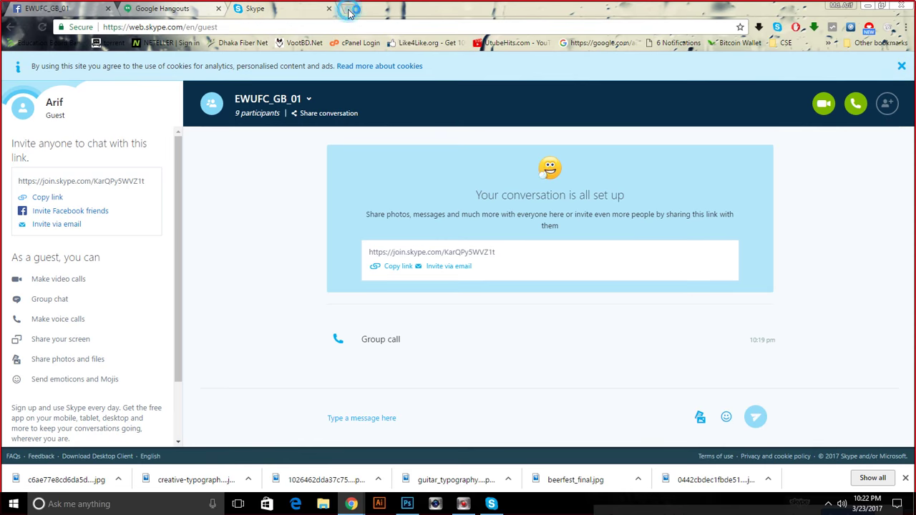
left_click(349, 10)
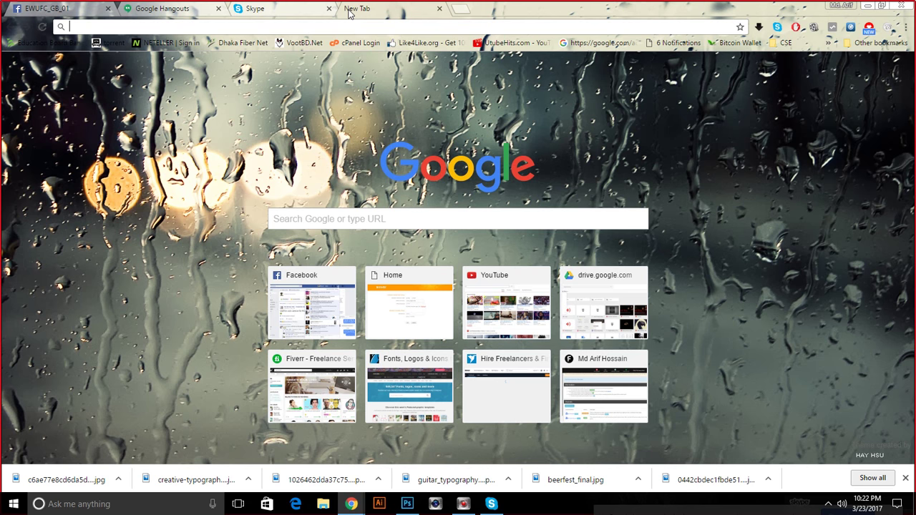
type("font")
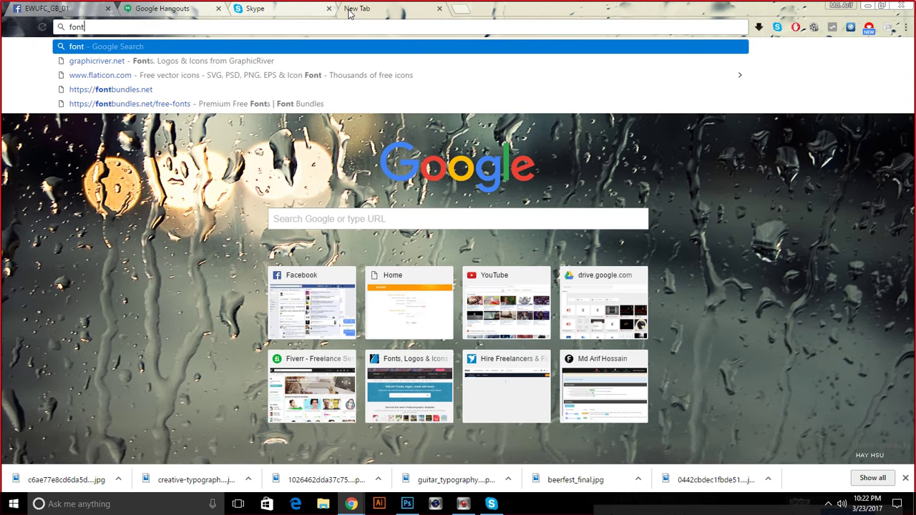
key("Return")
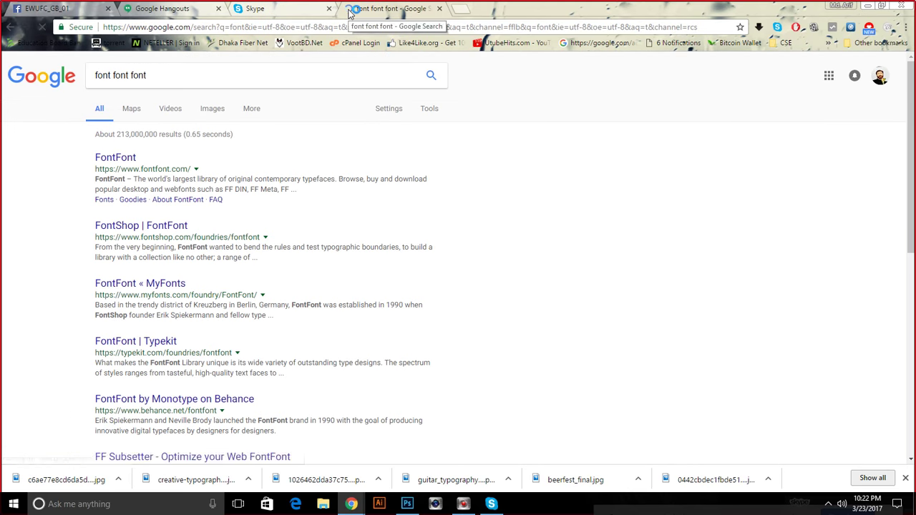
Find the DaFont - Download fonts result and open it in a new tab.
left_click_drag(115, 75, 193, 83)
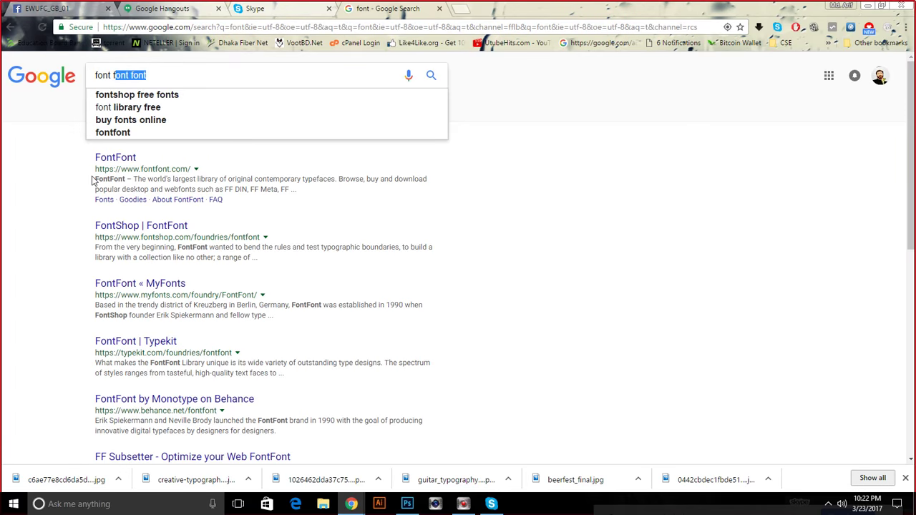
scroll(92, 180, "down", 3)
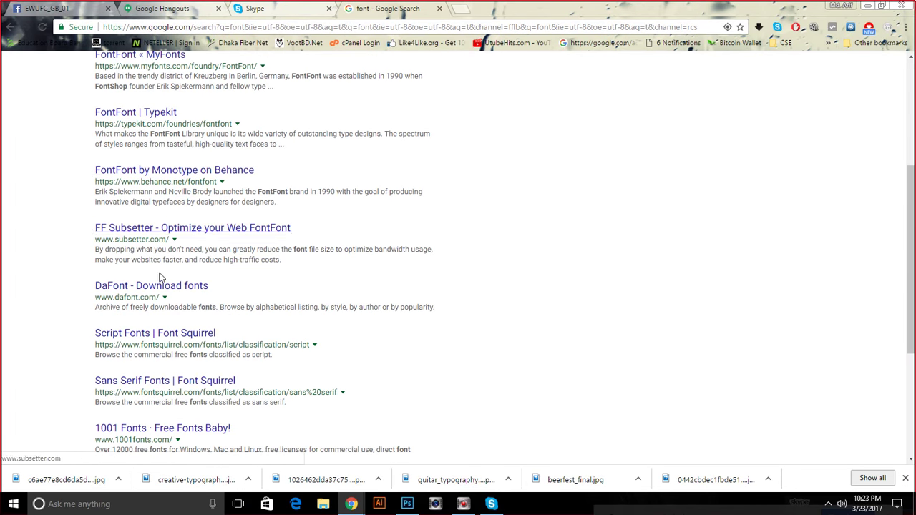
scroll(160, 278, "down", 3)
scroll(200, 227, "up", 5)
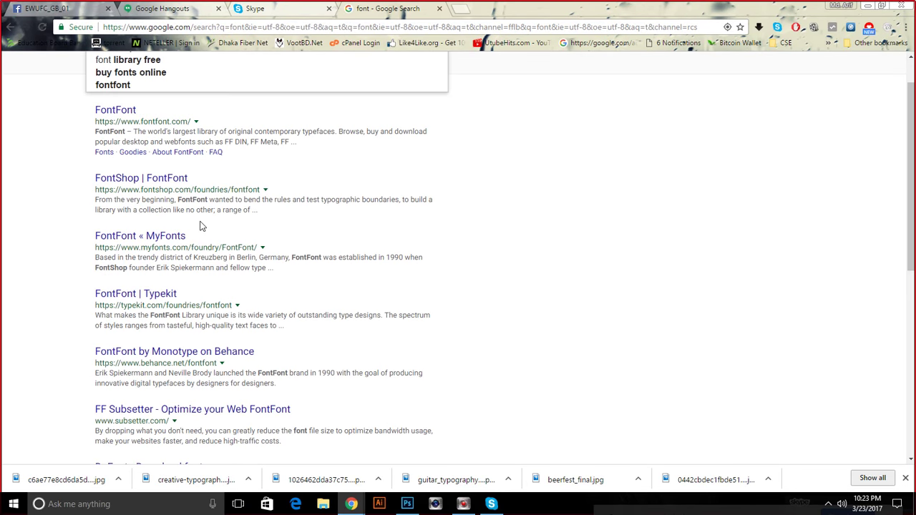
scroll(152, 145, "down", 2)
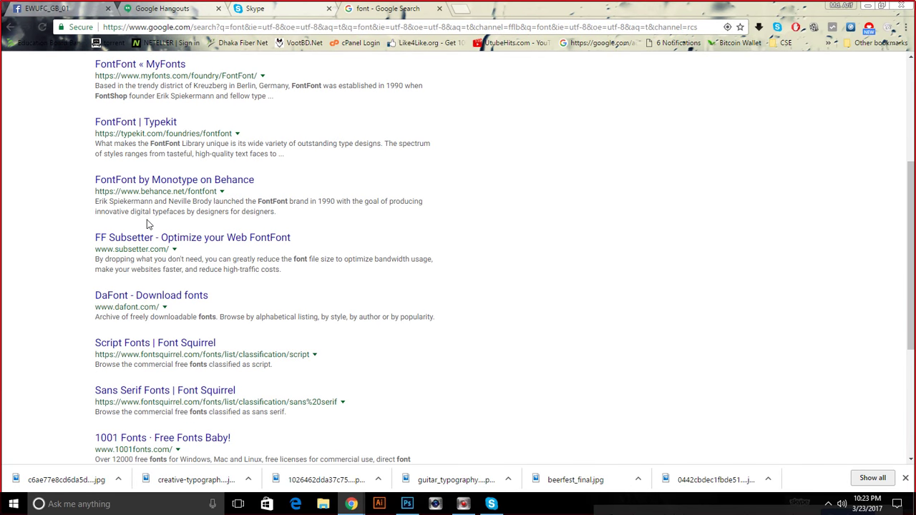
scroll(148, 225, "down", 1)
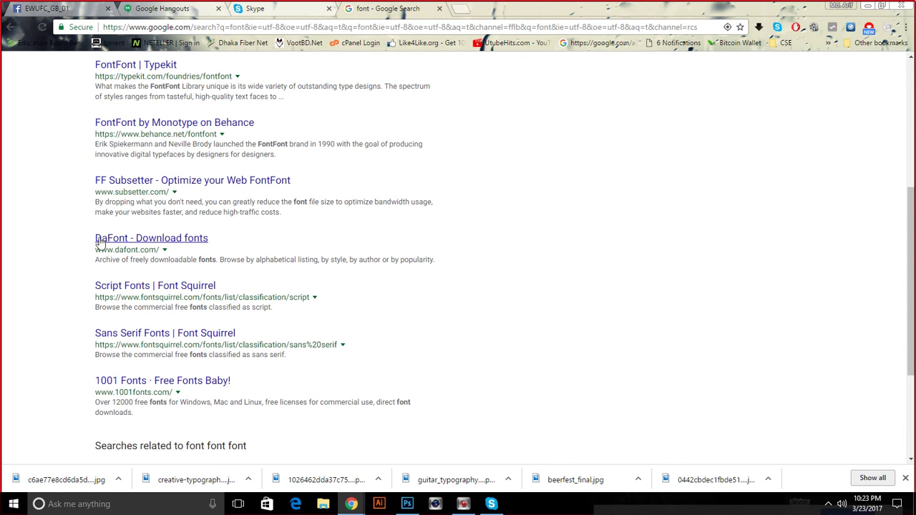
right_click(151, 241)
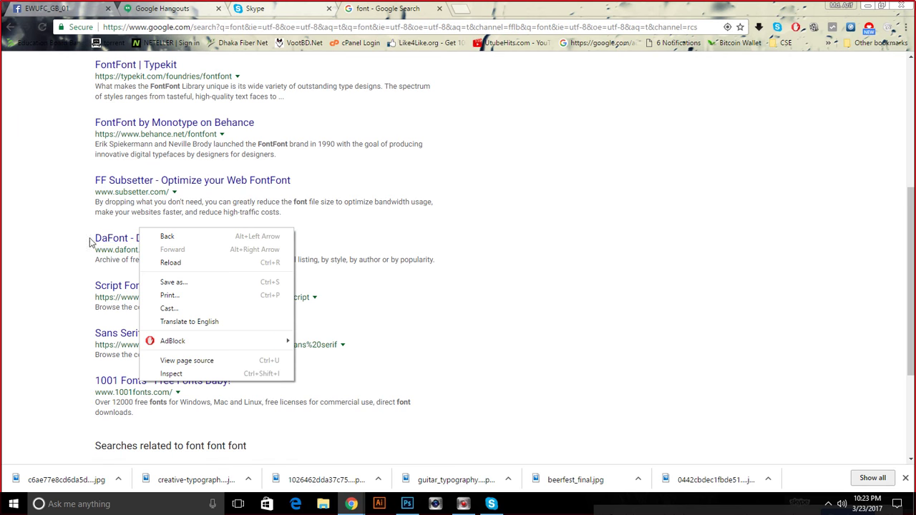
left_click(74, 239)
left_click(136, 239)
right_click(136, 238)
left_click(161, 240)
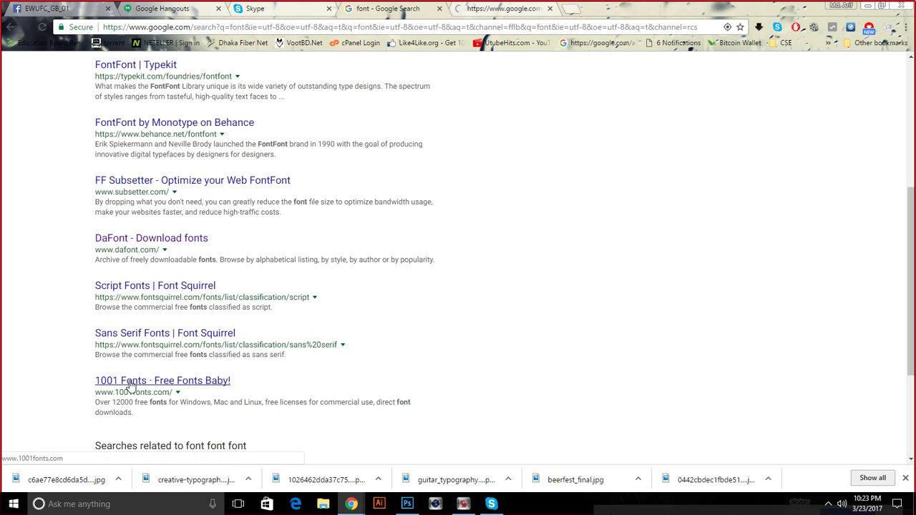
Open the 1001 Fonts and Font Squirrel Sans Serif Fonts results in new tabs.
right_click(129, 384)
left_click(163, 282)
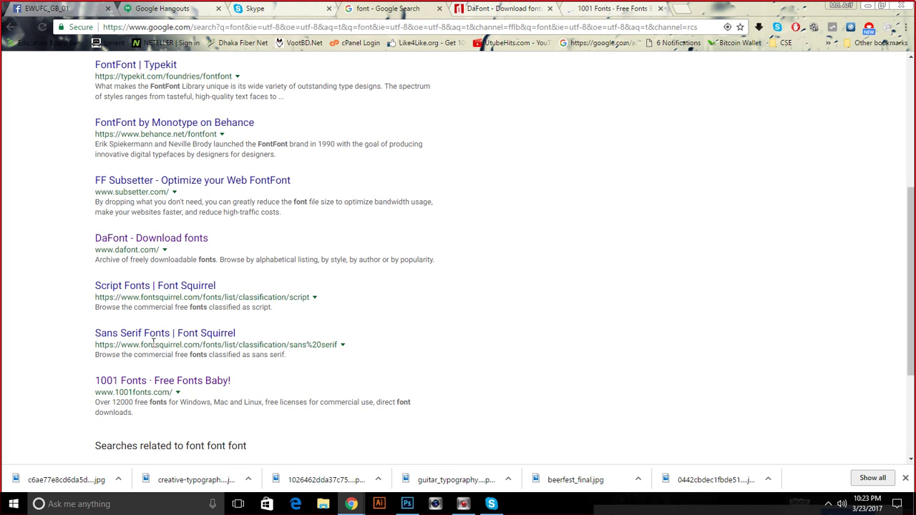
right_click(177, 335)
left_click(198, 343)
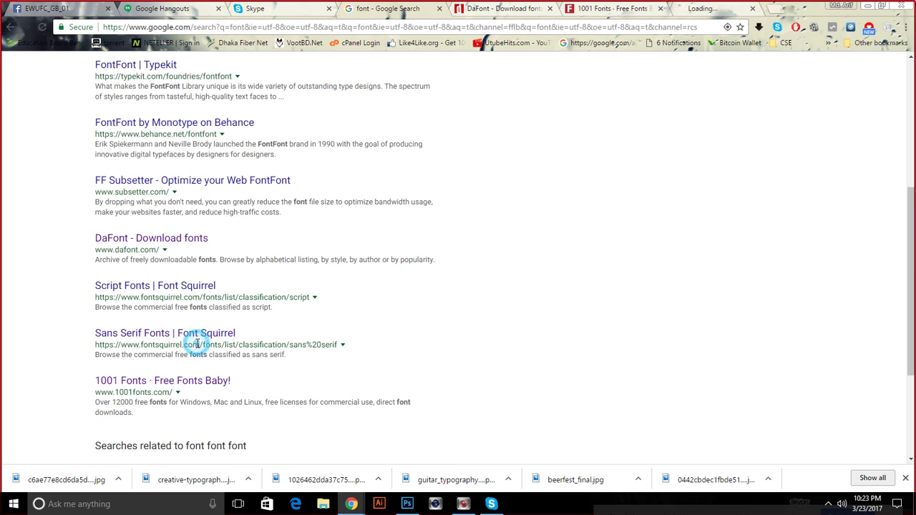
View the opened DaFont, 1001 Fonts and Font Squirrel pages in turn.
left_click(497, 9)
left_click(578, 9)
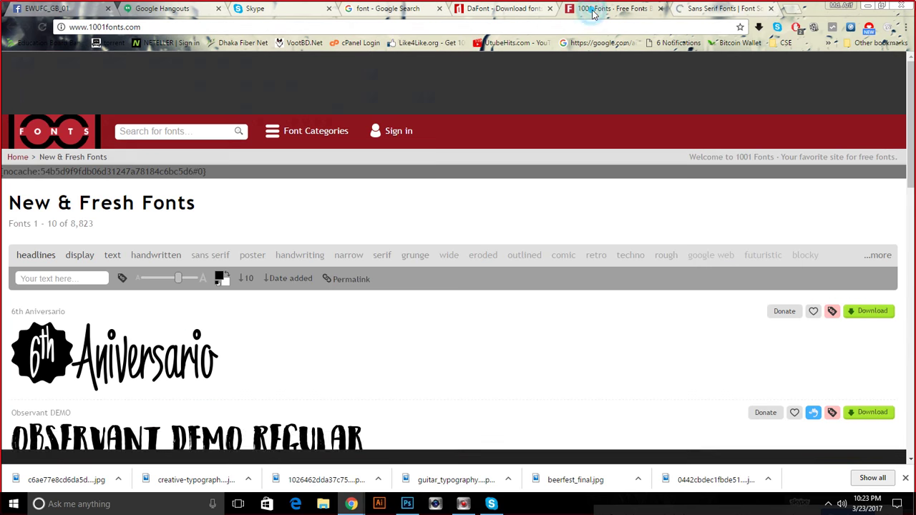
left_click(722, 9)
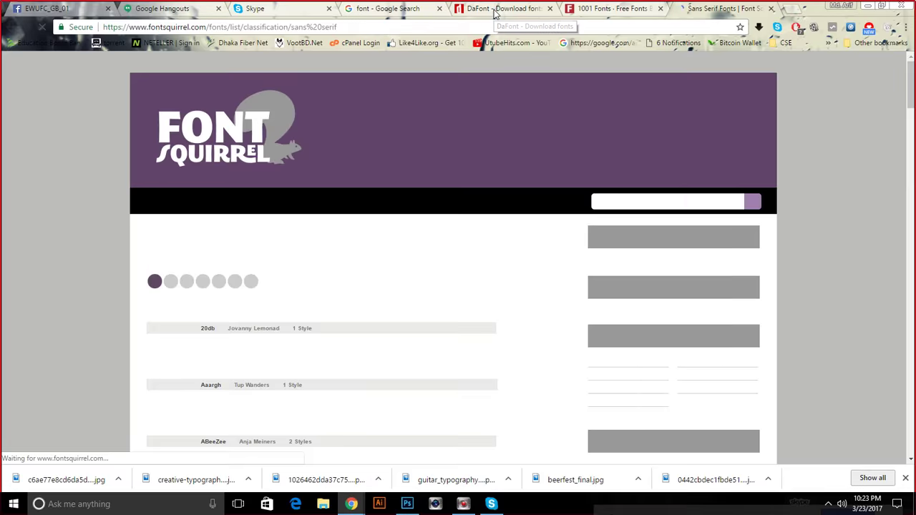
Examine DaFont's font categories, installation notes and recently added fonts.
left_click(496, 8)
scroll(449, 236, "down", 3)
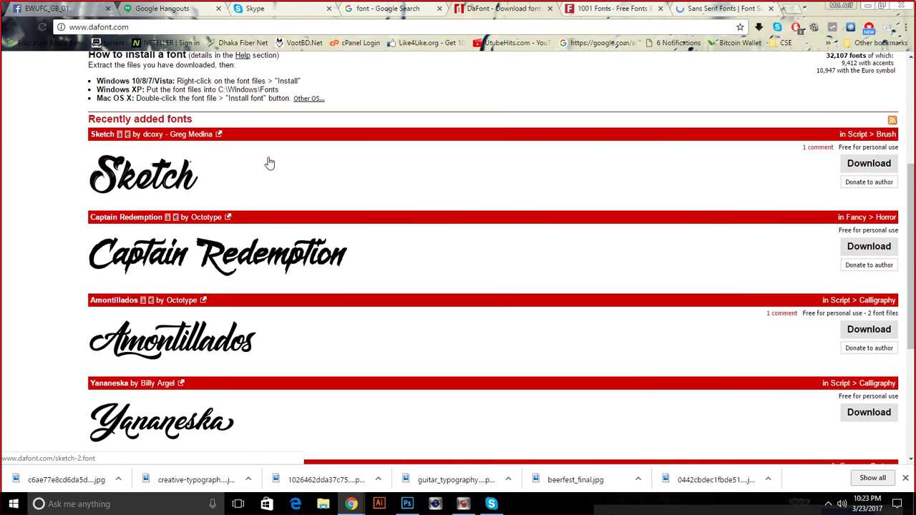
scroll(268, 161, "down", 3)
scroll(270, 162, "up", 4)
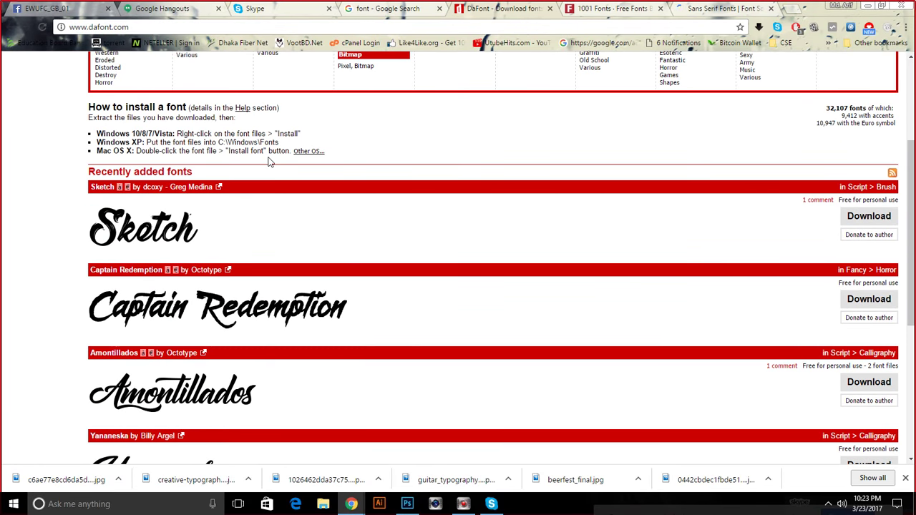
scroll(268, 159, "up", 3)
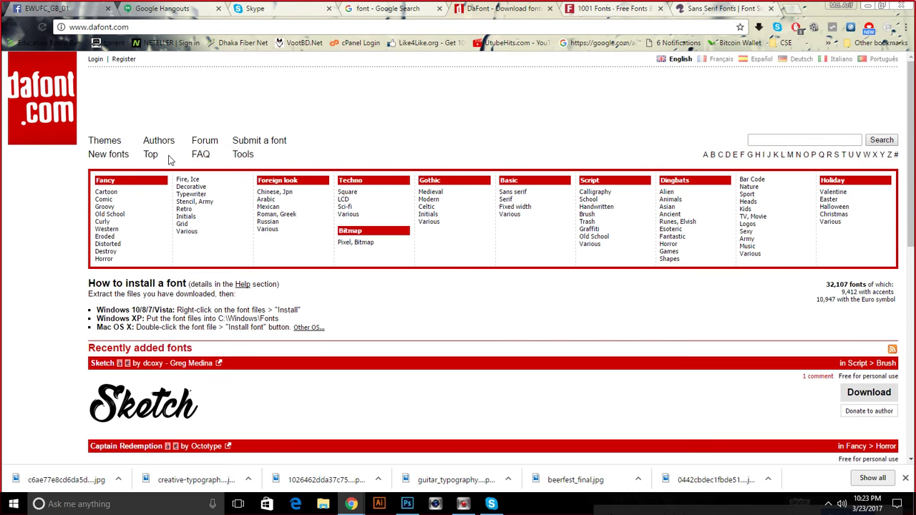
scroll(170, 160, "down", 3)
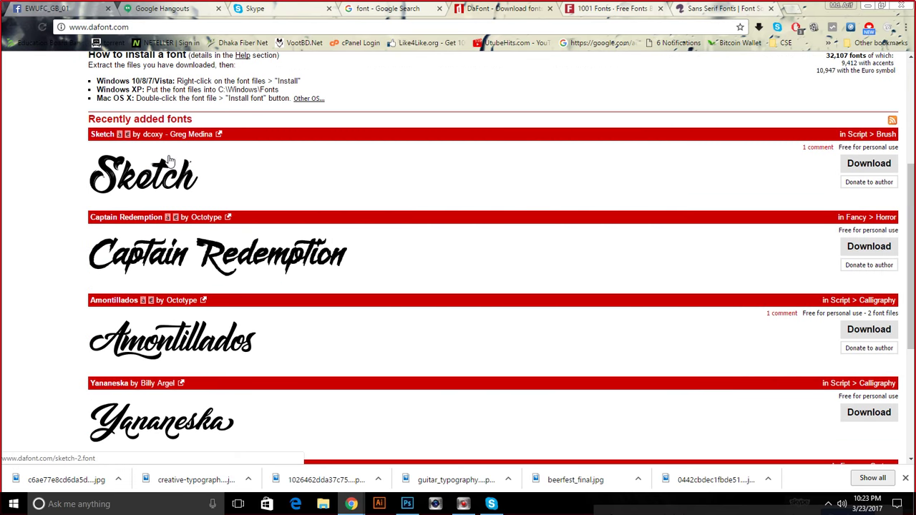
scroll(170, 160, "down", 2)
scroll(169, 160, "down", 2)
scroll(168, 160, "up", 4)
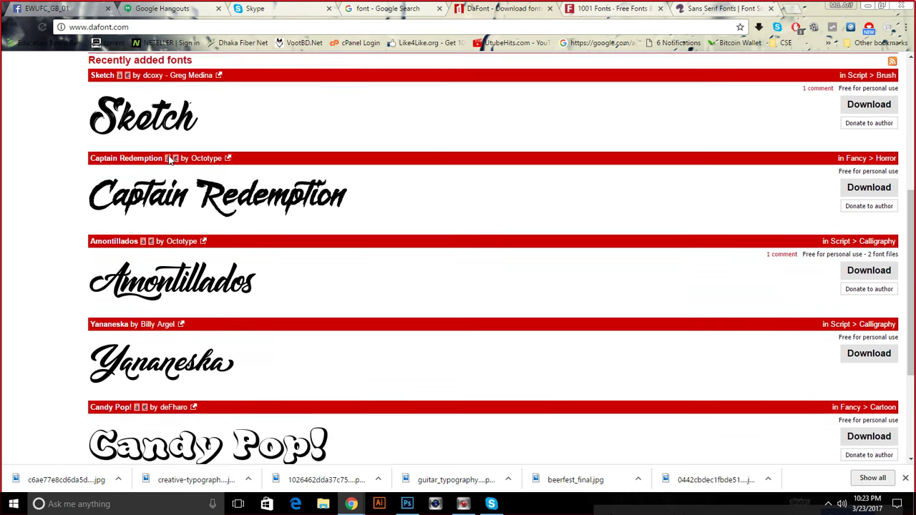
Check the Google results page again and return to DaFont to review its recently added fonts.
left_click(391, 10)
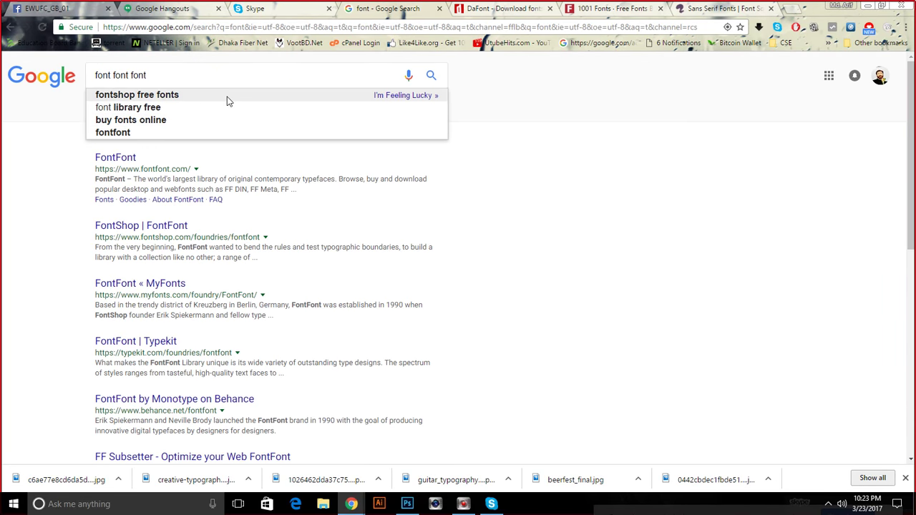
left_click(487, 202)
left_click(488, 11)
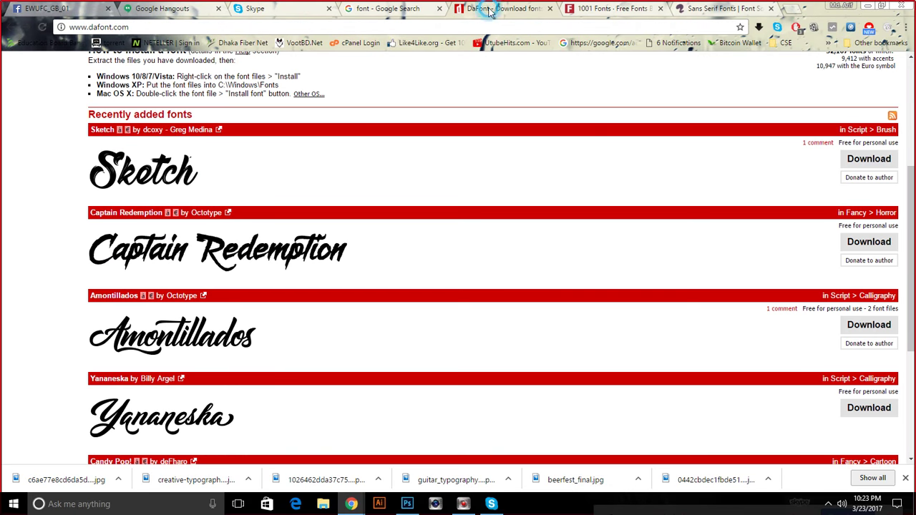
scroll(272, 222, "down", 1)
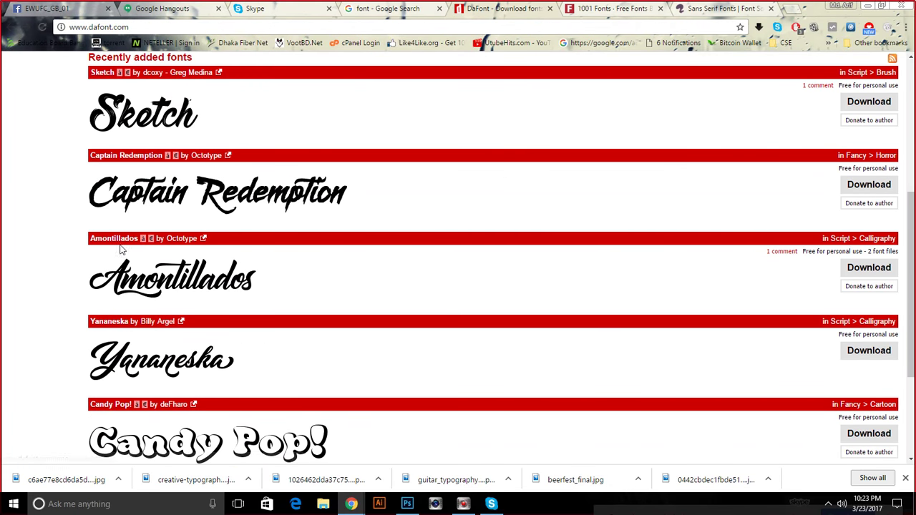
scroll(152, 265, "up", 4)
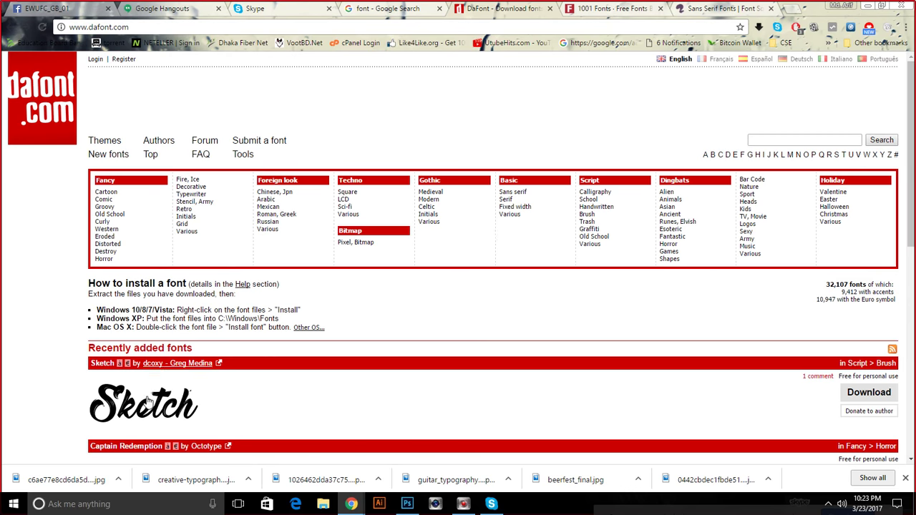
scroll(448, 238, "down", 4)
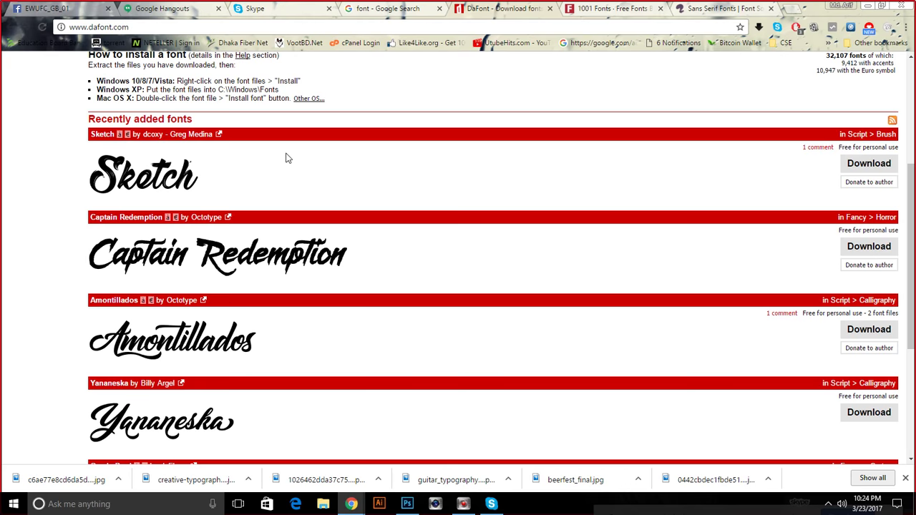
Browse the New & Fresh Fonts list on 1001 Fonts down to its page navigation.
key("ctrl+Tab")
scroll(252, 212, "down", 3)
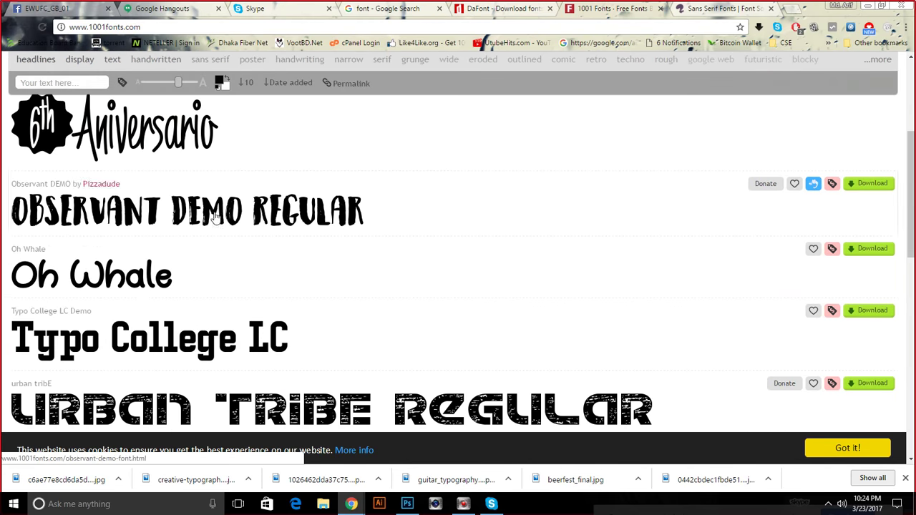
scroll(215, 217, "down", 10)
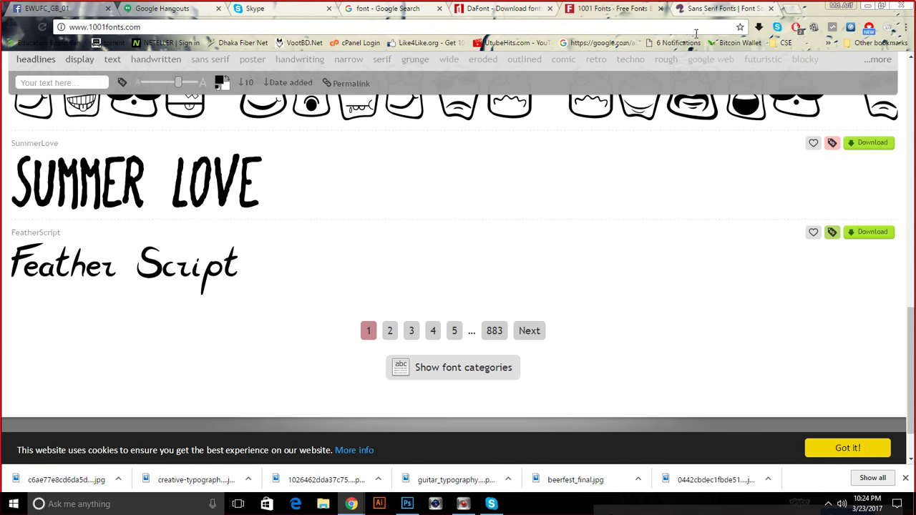
Browse Font Squirrel's sans serif list and open the Advent Pro font page.
left_click(719, 9)
scroll(465, 184, "down", 3)
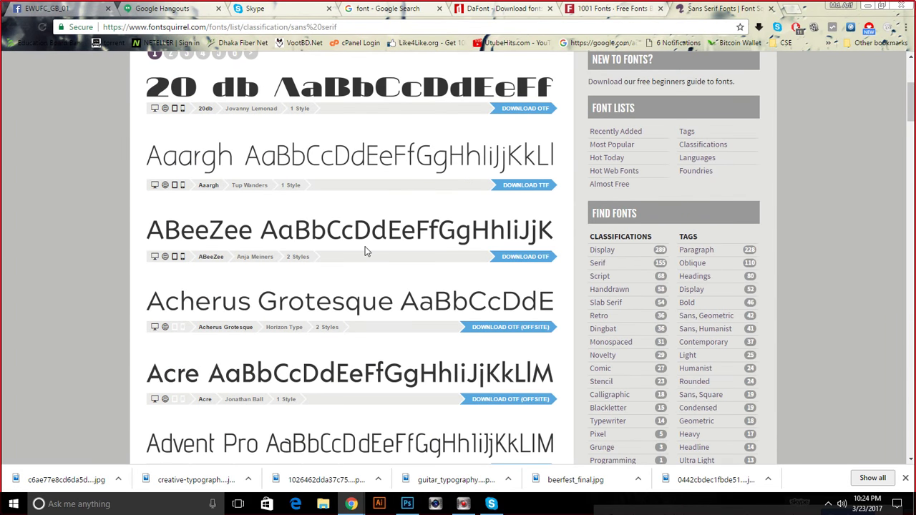
scroll(365, 247, "down", 1)
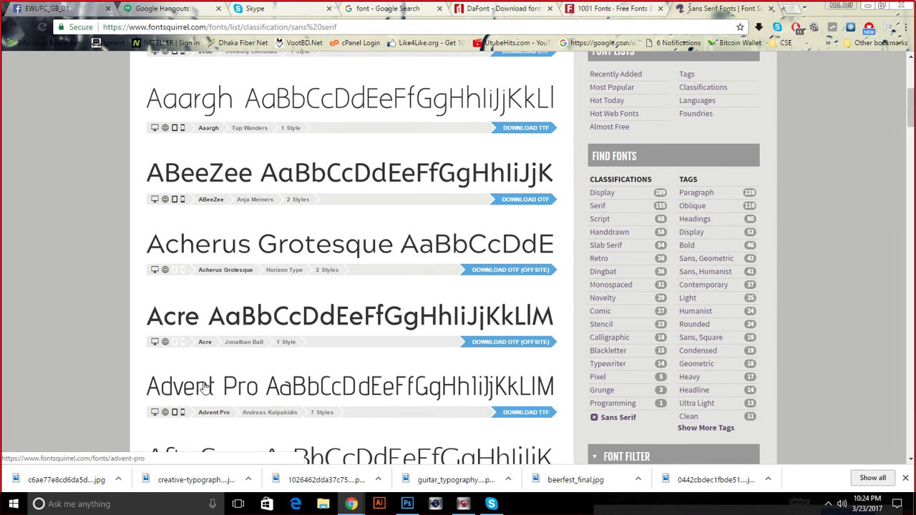
scroll(172, 387, "down", 3)
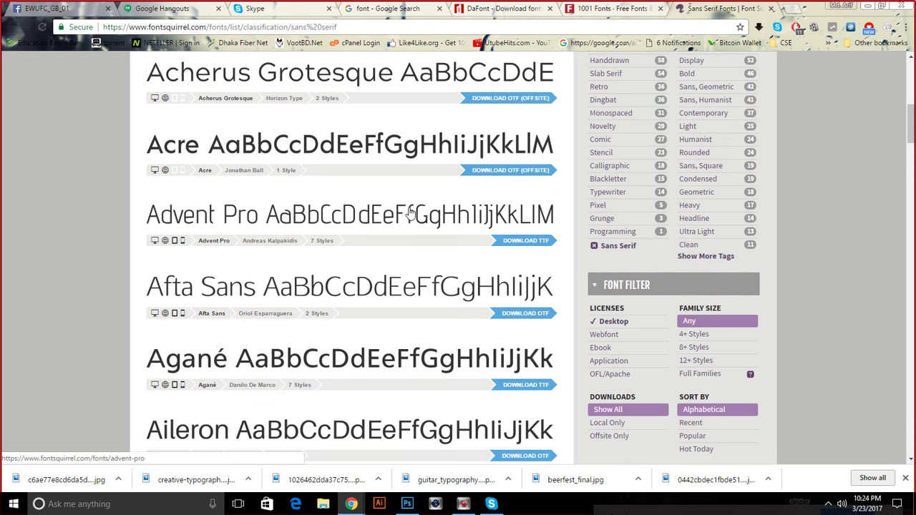
left_click(281, 215)
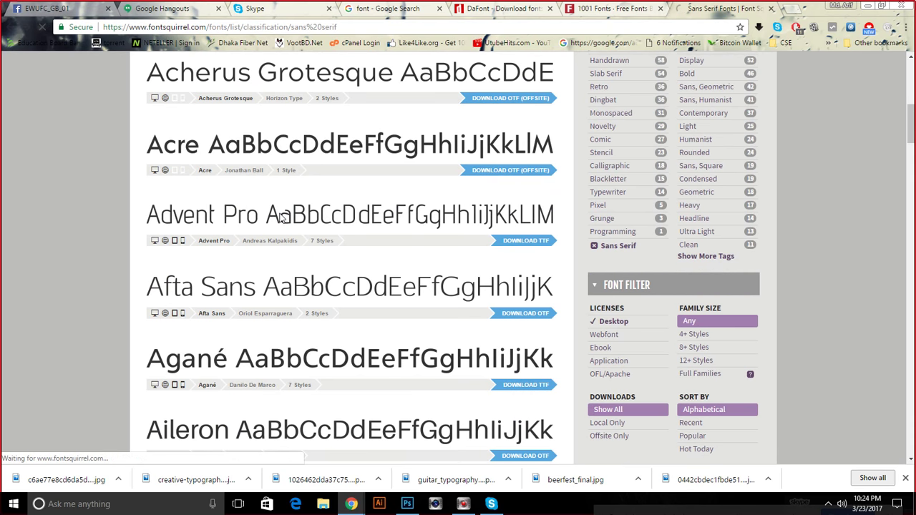
scroll(281, 215, "down", 2)
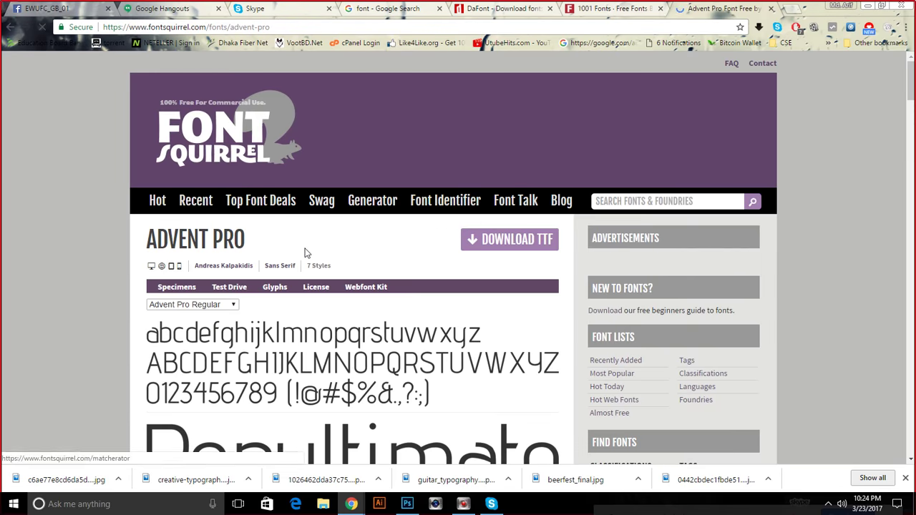
Review the Advent Pro specimens, download the font as TTF, and open the downloaded advent-pro.zip archive.
scroll(304, 253, "down", 2)
scroll(304, 252, "down", 1)
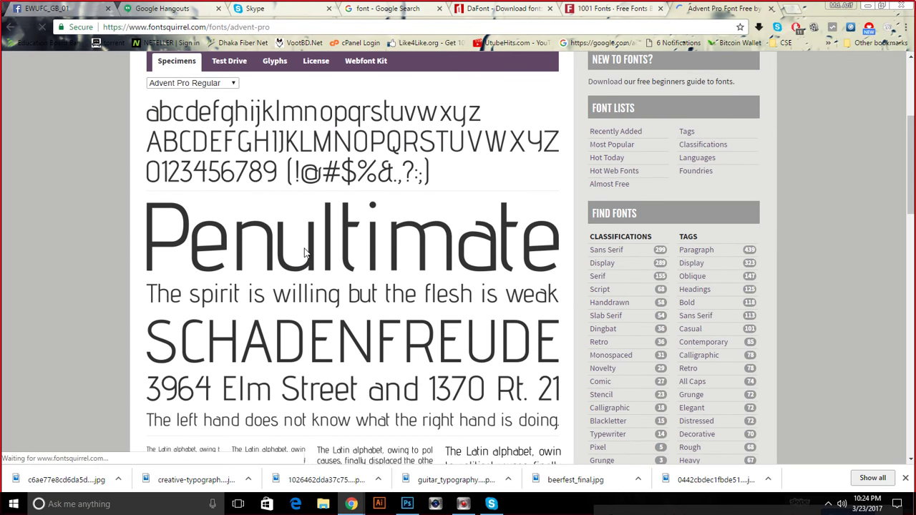
scroll(304, 252, "up", 2)
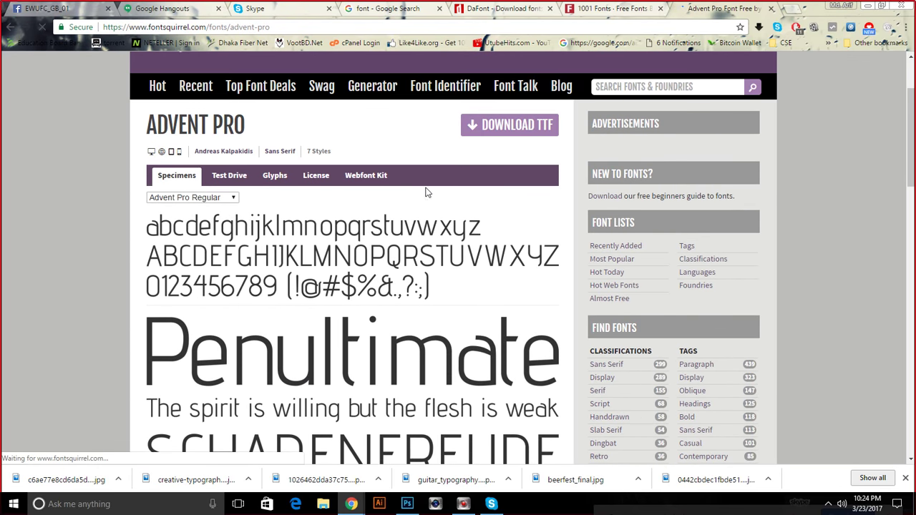
left_click(494, 126)
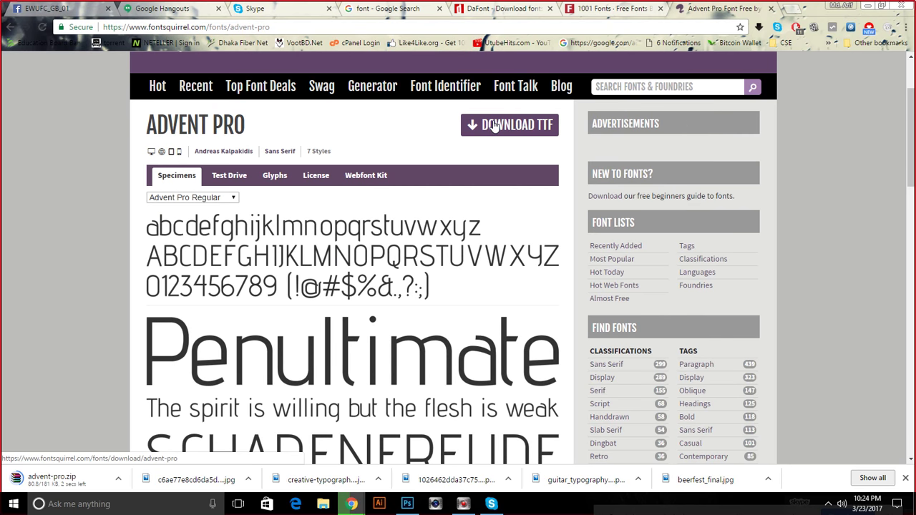
left_click(51, 480)
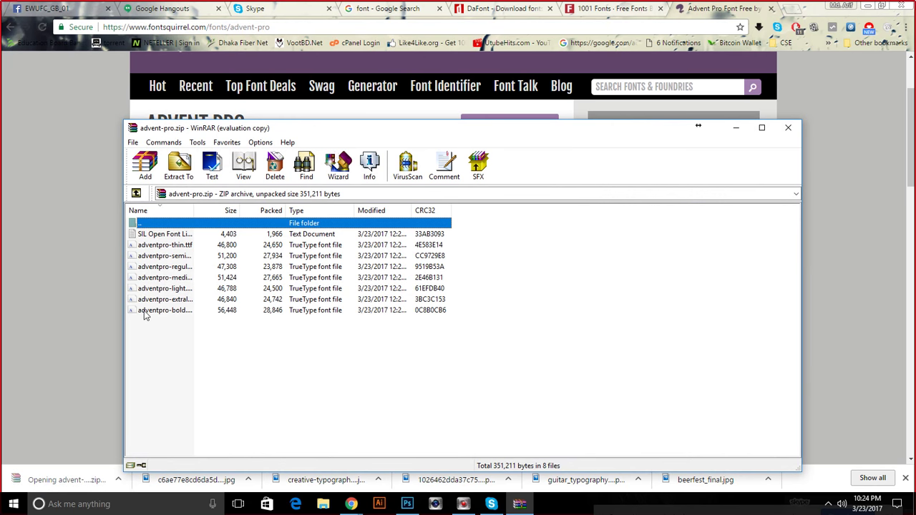
left_click(520, 307)
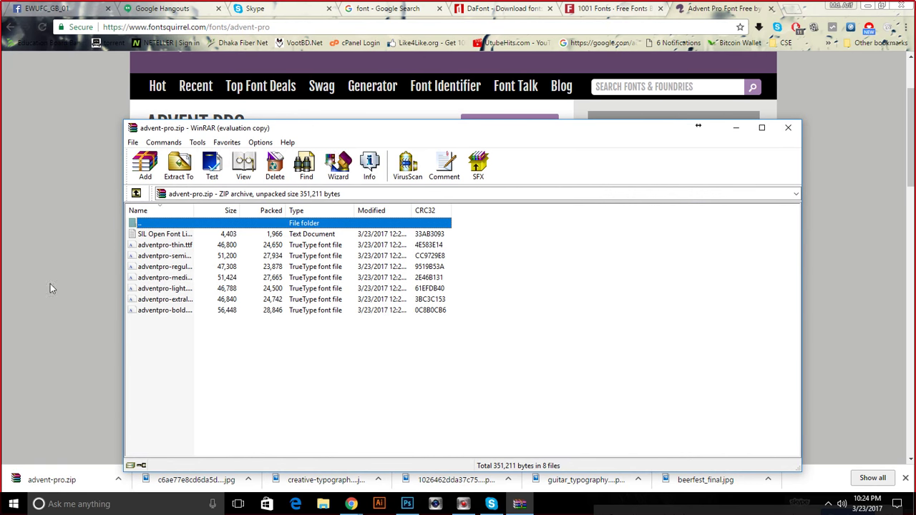
Open adventpro-thin.ttf from the archive, install Advent Pro Thin, and close its font preview.
left_click(187, 235)
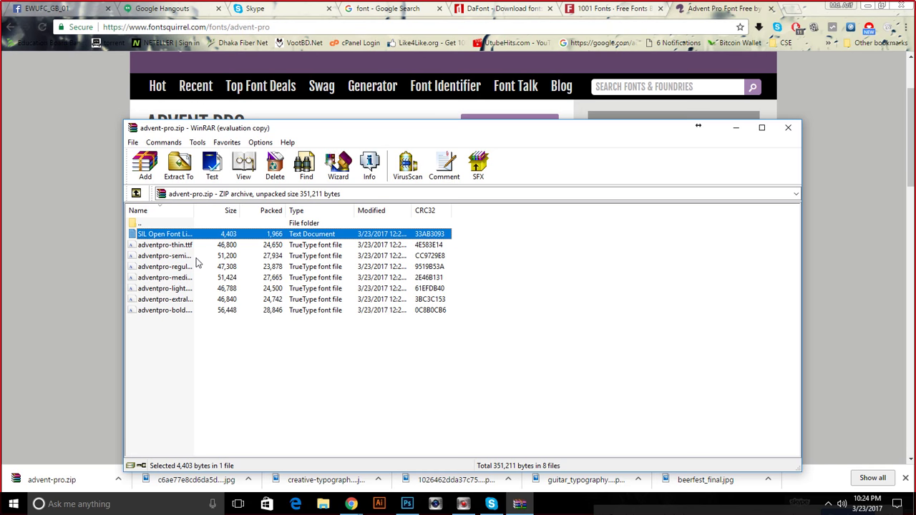
left_click(188, 245)
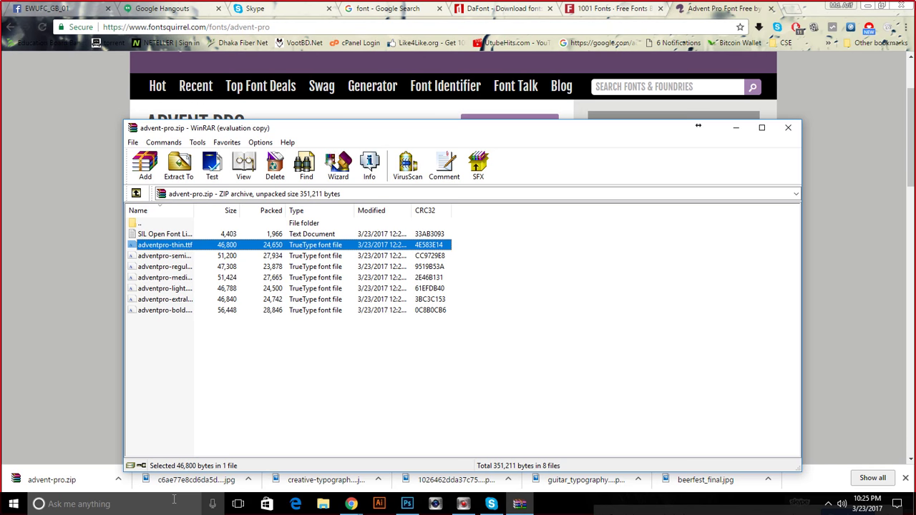
double_click(163, 247)
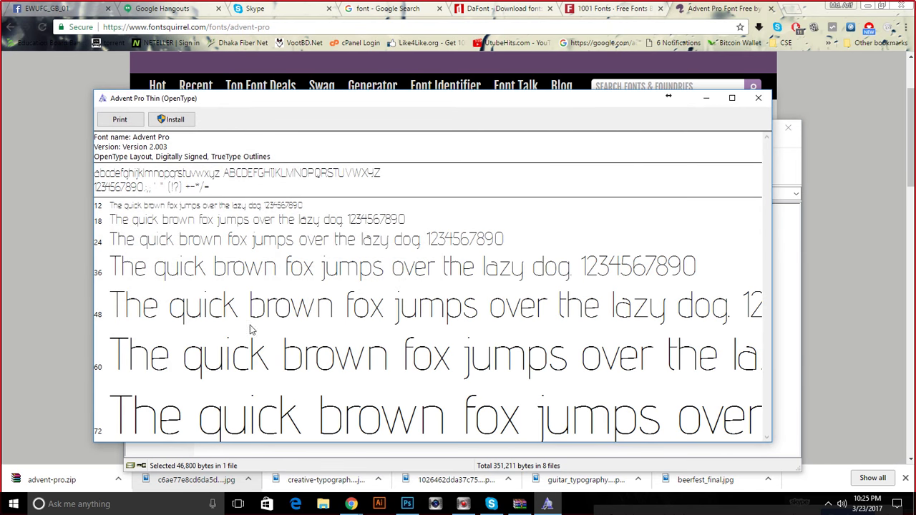
left_click(172, 121)
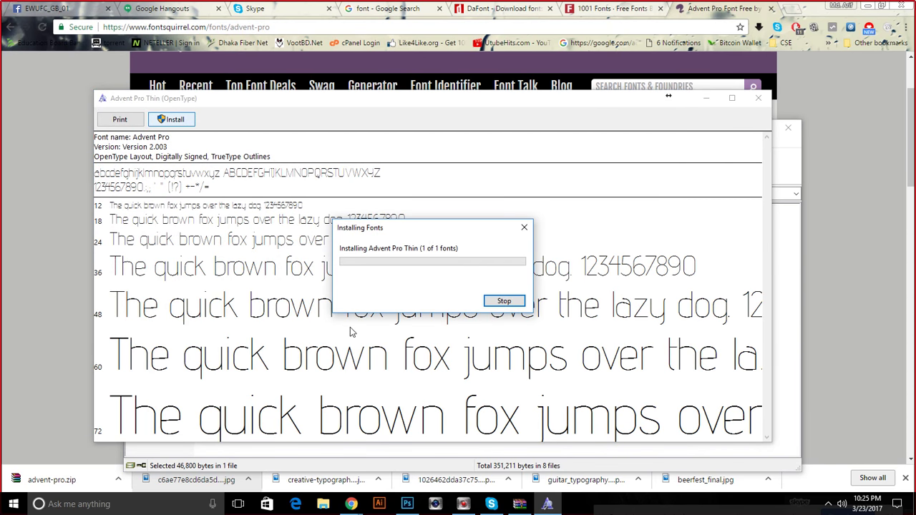
left_click(761, 98)
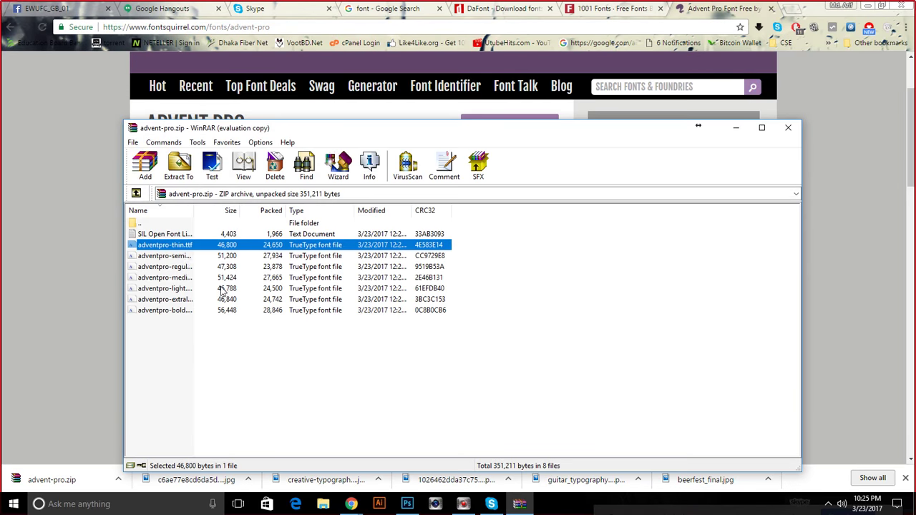
Install the Advent Pro SemiBold and Advent Pro Regular fonts from the archive, closing each preview.
double_click(183, 257)
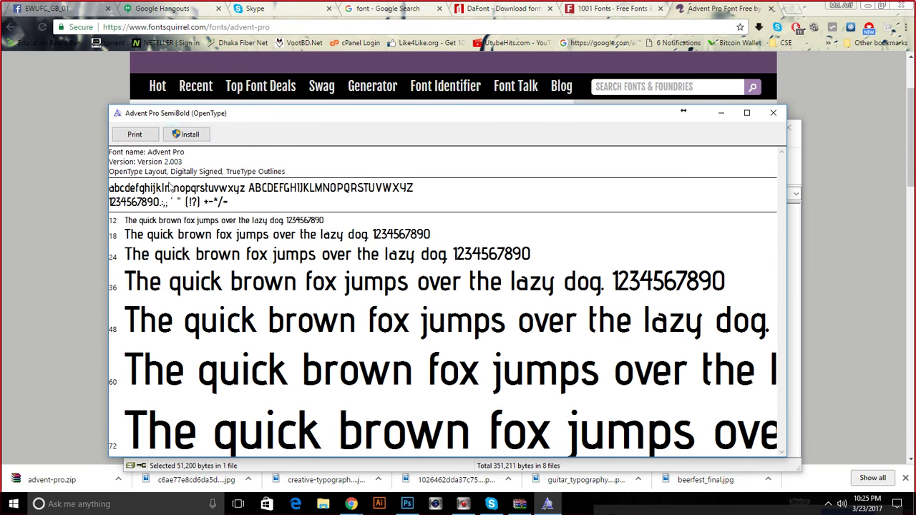
left_click(174, 136)
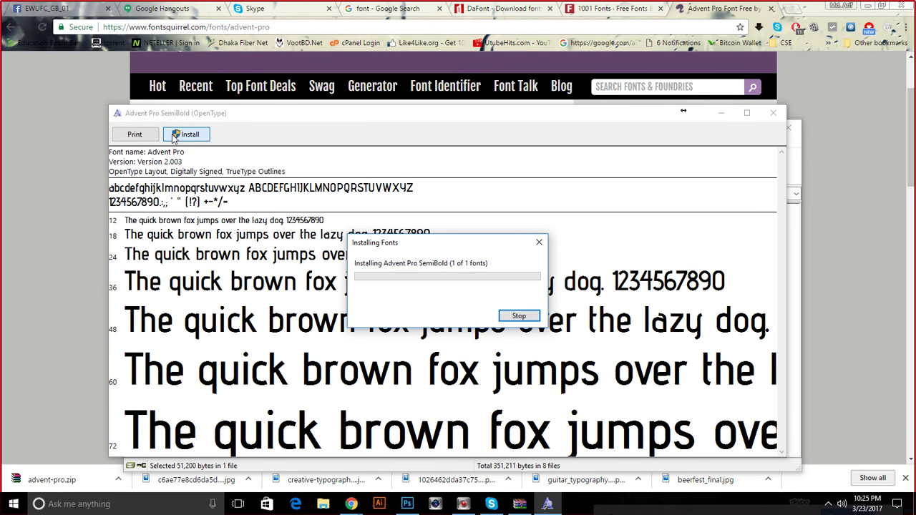
left_click(772, 113)
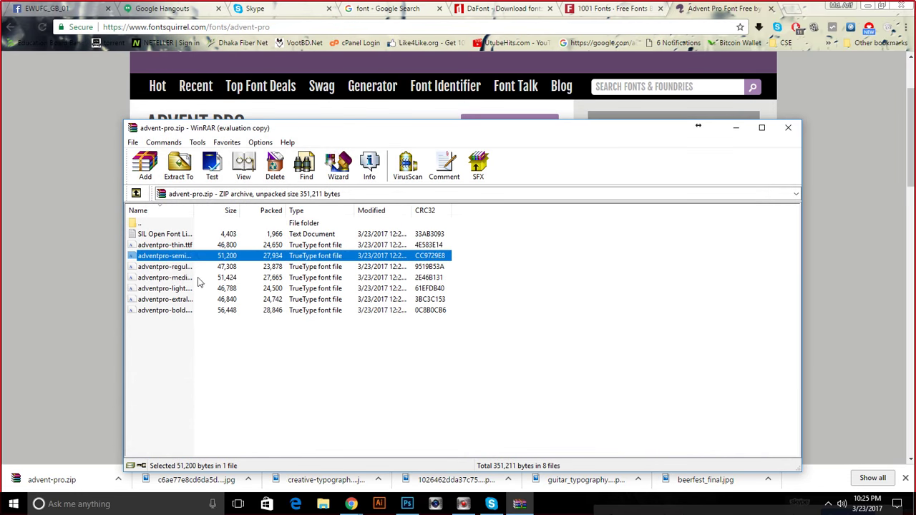
left_click(183, 267)
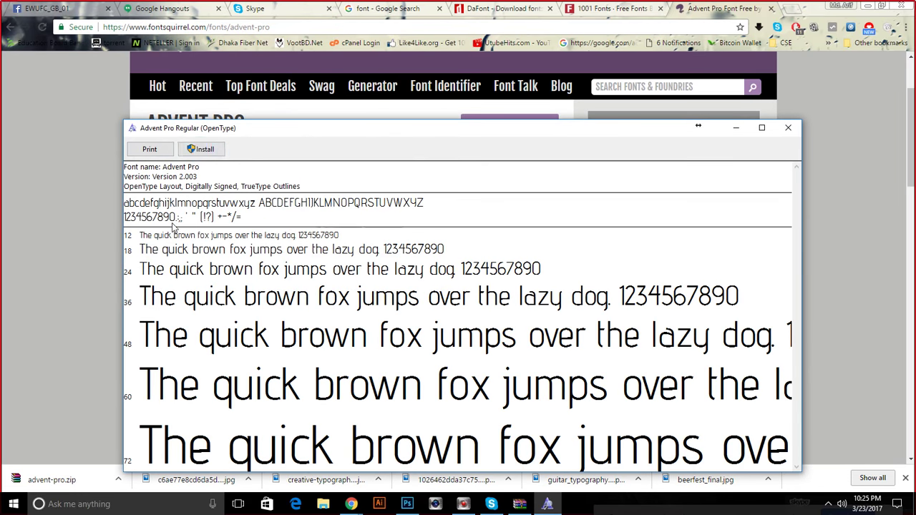
left_click(201, 150)
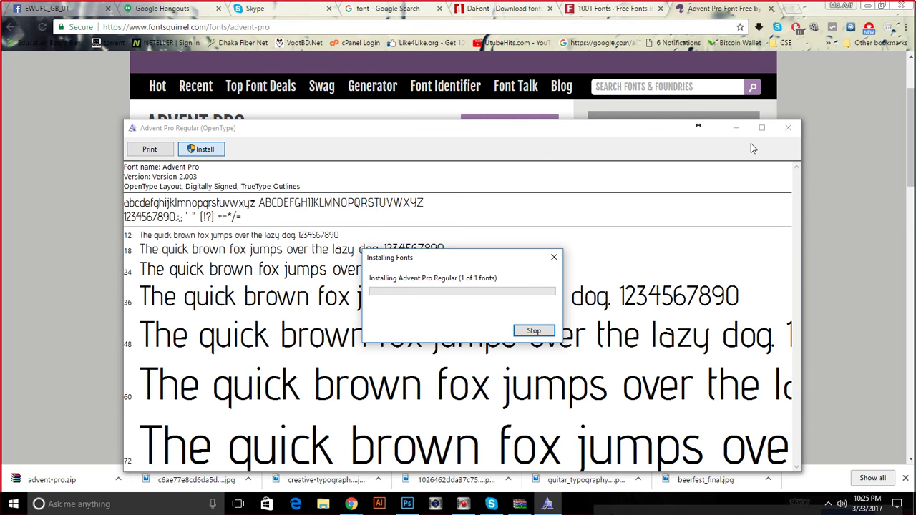
left_click(788, 127)
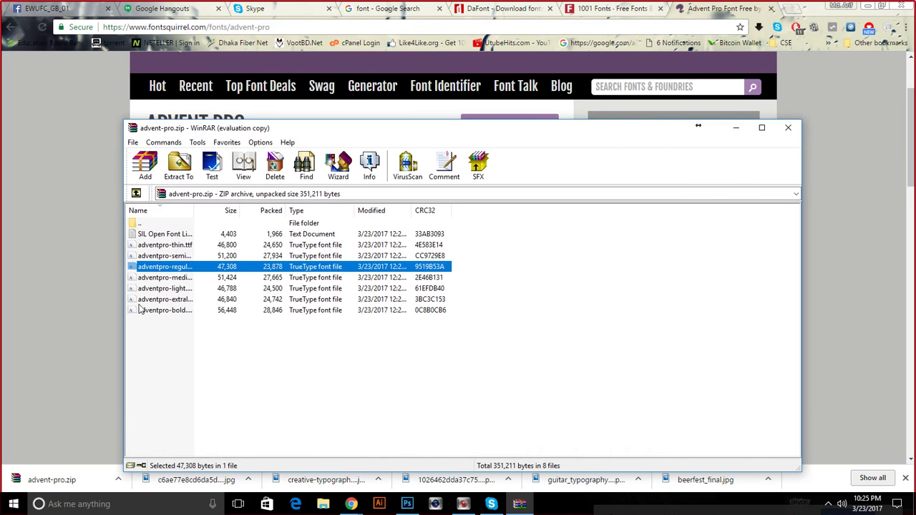
Install the Advent Pro Medium and Advent Pro Light fonts from the archive, closing each preview.
double_click(148, 277)
left_click(110, 44)
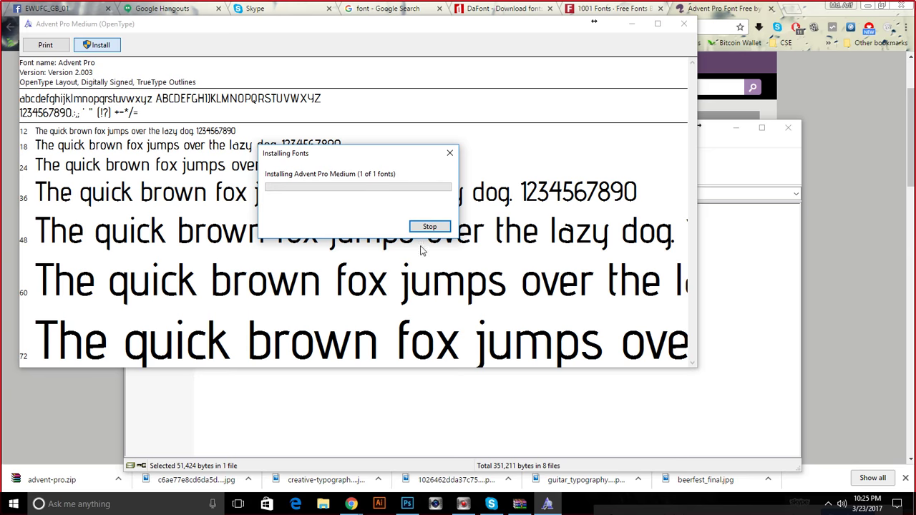
left_click(683, 24)
double_click(180, 290)
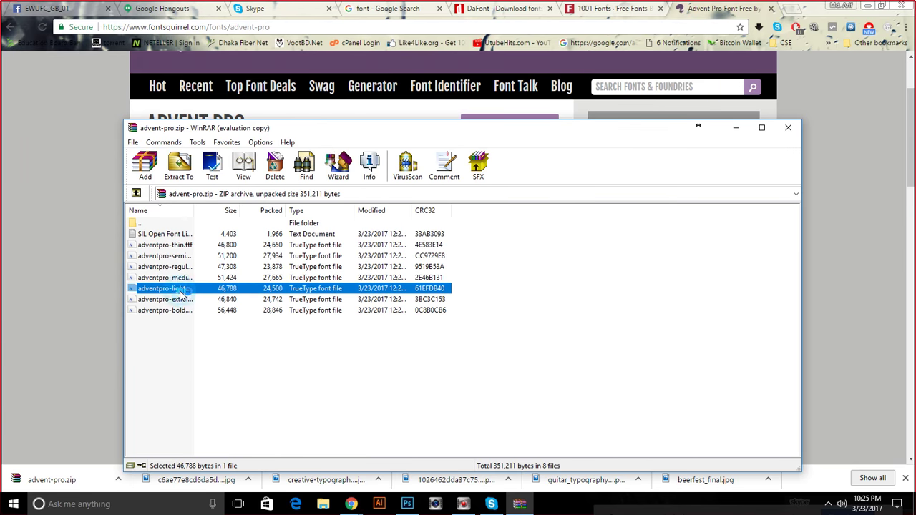
left_click(115, 60)
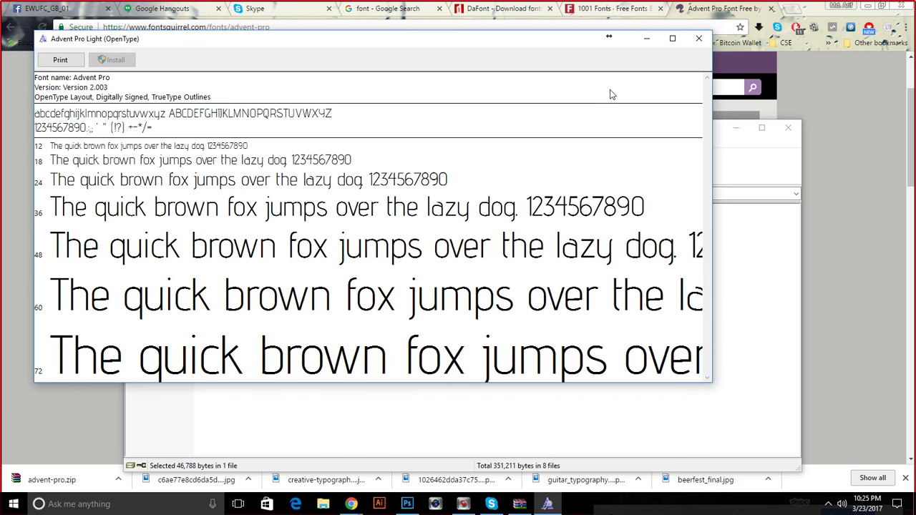
left_click(698, 38)
Install the Advent Pro ExtraLight and Advent Pro Bold fonts from the archive, closing each preview.
left_click(168, 300)
double_click(168, 300)
left_click(131, 75)
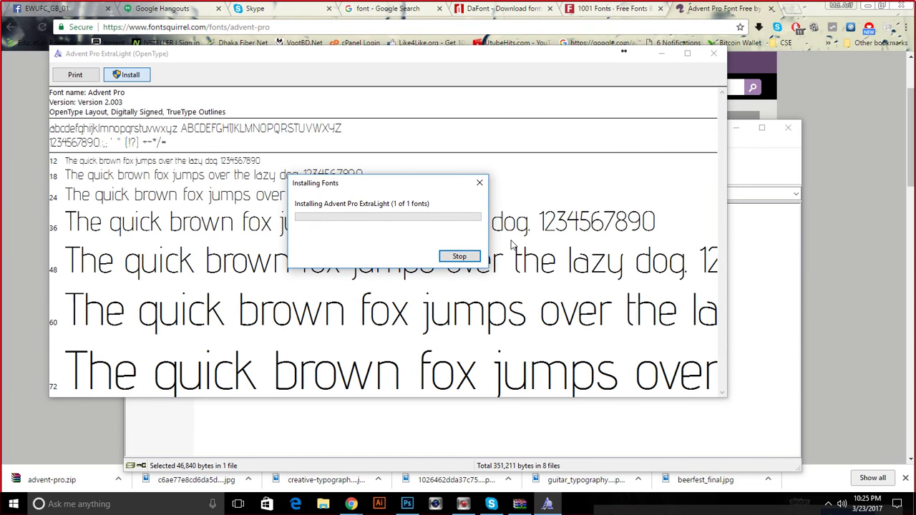
left_click(714, 55)
double_click(169, 310)
left_click(147, 91)
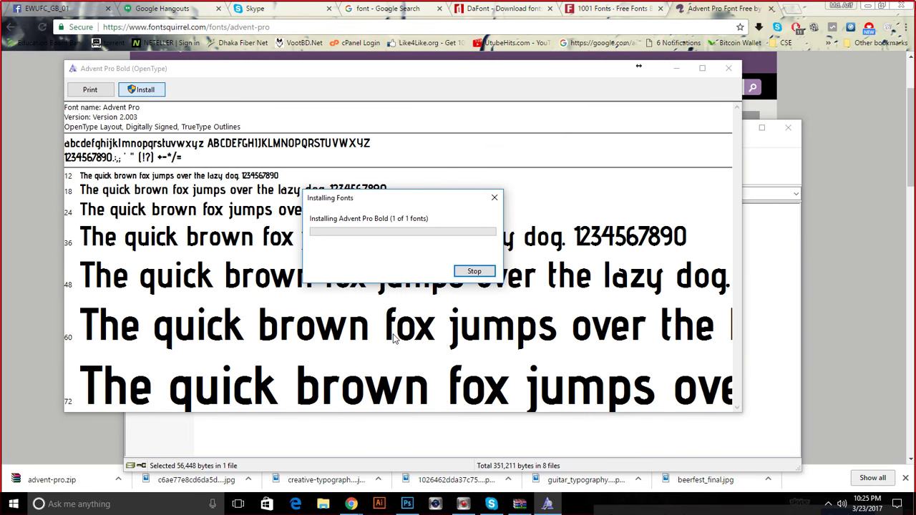
left_click(728, 68)
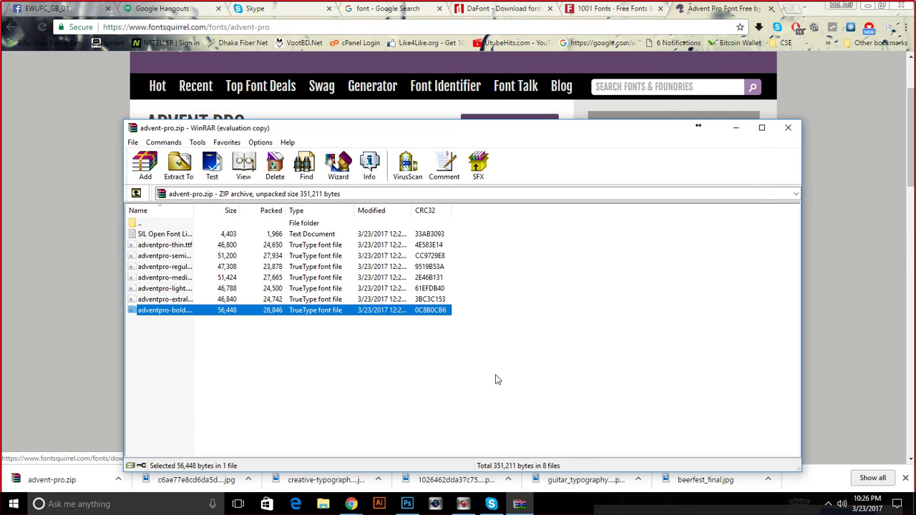
Switch to Photoshop, close it, and launch it again.
mouse_move(407, 506)
left_click(415, 465)
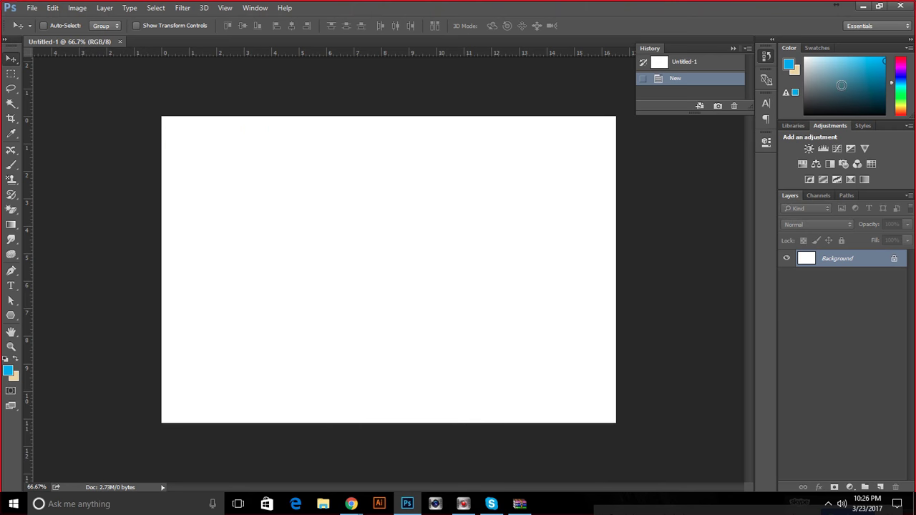
left_click(900, 6)
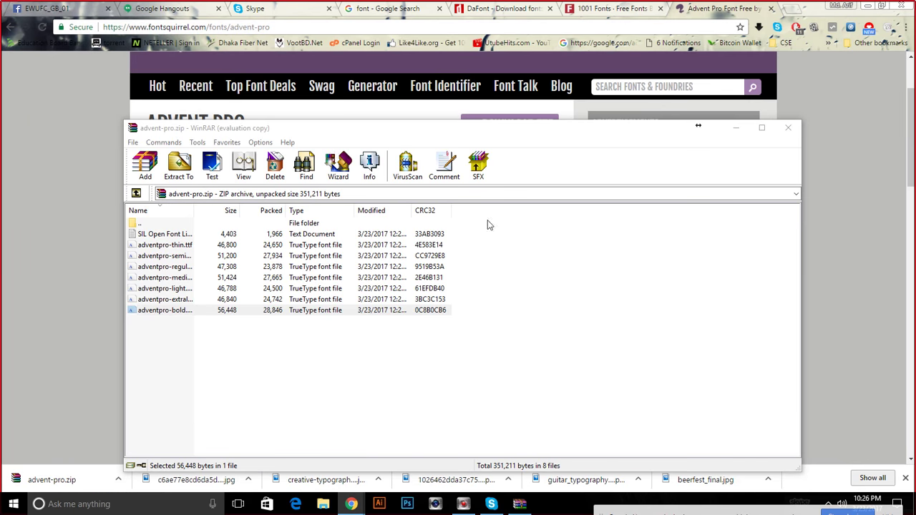
left_click(405, 504)
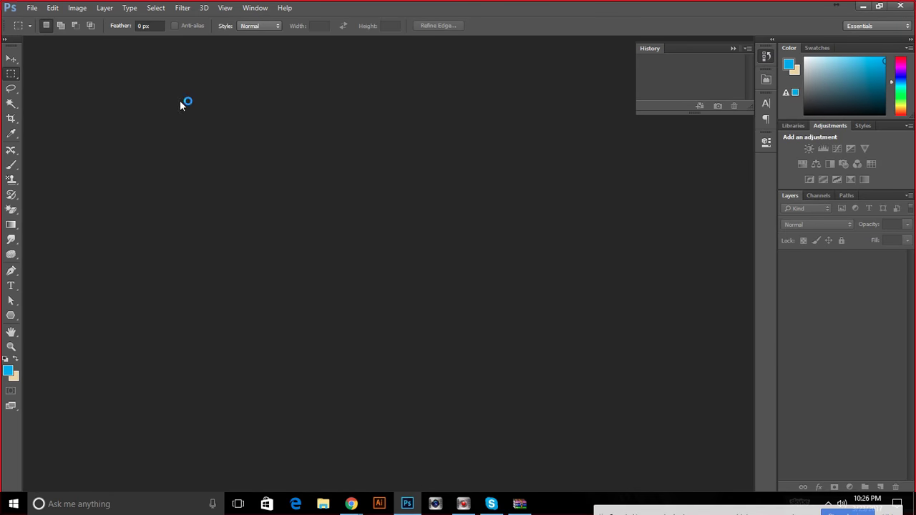
Create a new RGB document of 1190 x 803 pixels at 72 pixels/inch with a white background.
left_click(32, 8)
left_click(35, 19)
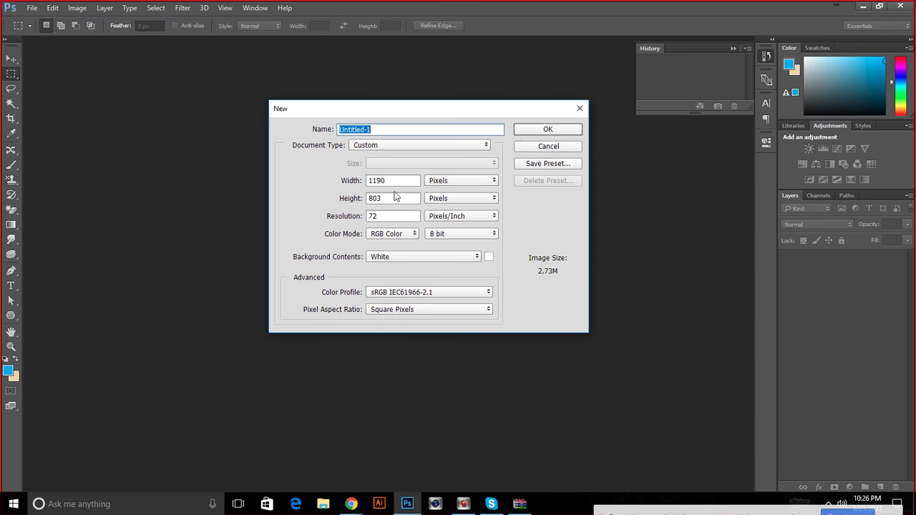
left_click(524, 130)
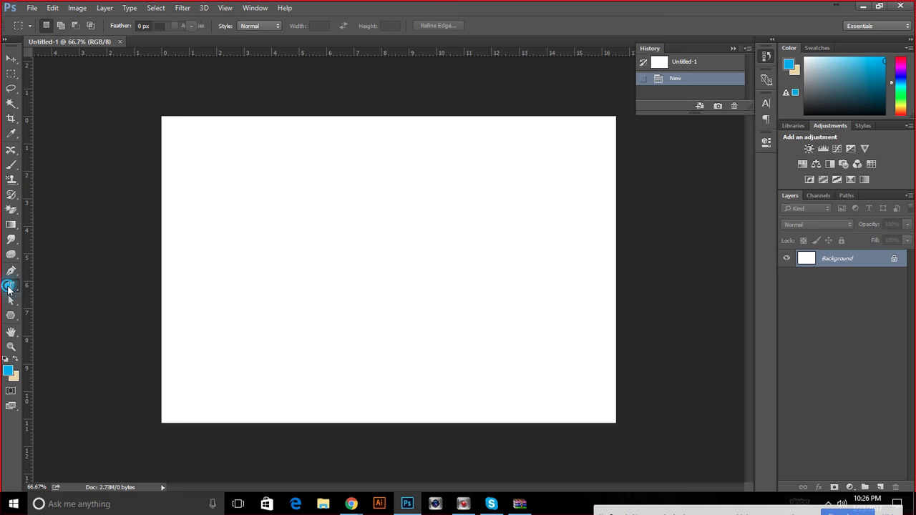
Start a text layer in the upper part of the canvas with the Type tool and open the font list.
left_click(10, 286)
left_click(305, 199)
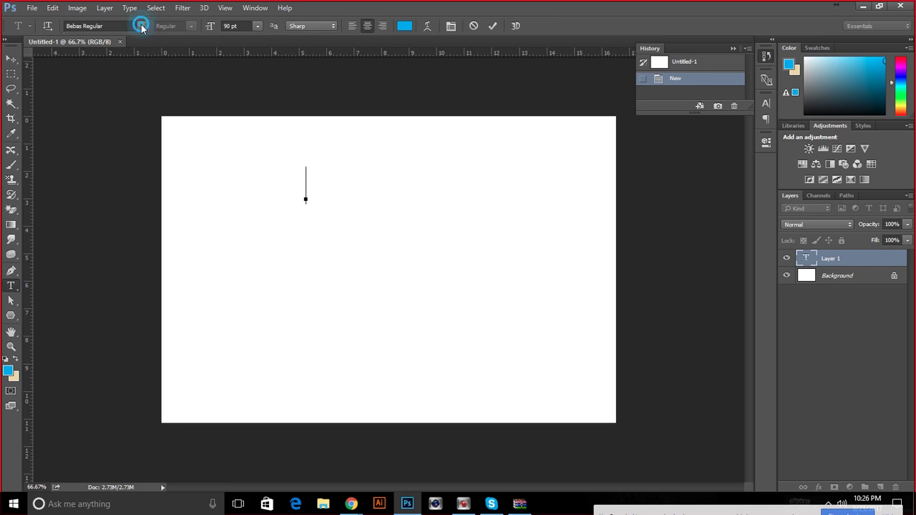
left_click(142, 26)
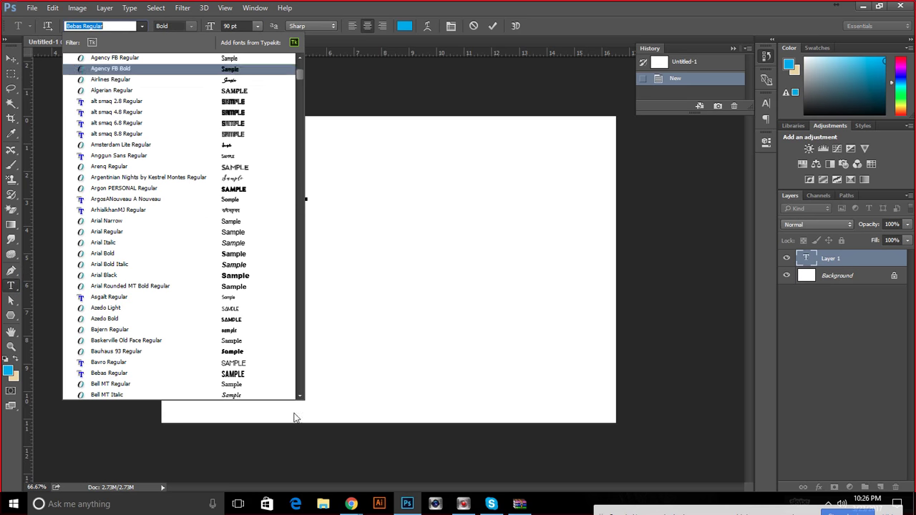
Check the font's name on the Font Squirrel page in Chrome, return to Photoshop, and filter the font list by "Adv".
left_click(354, 503)
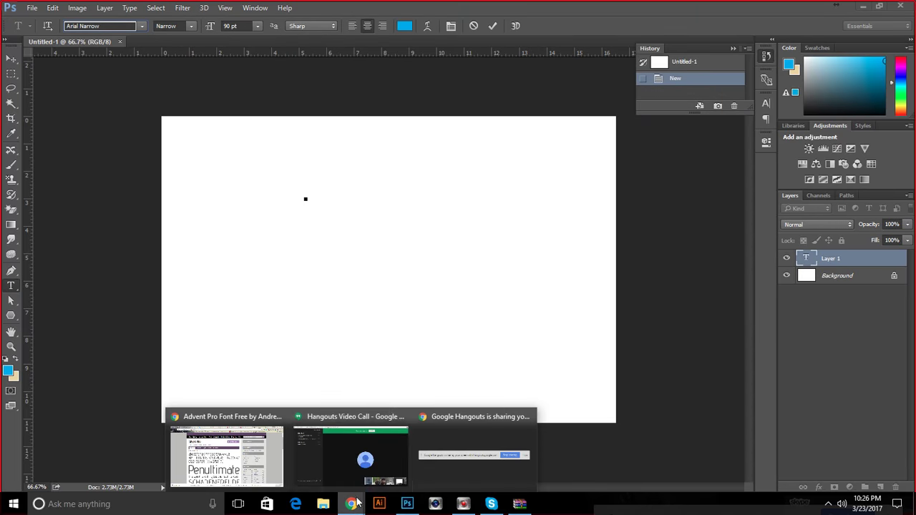
left_click(201, 455)
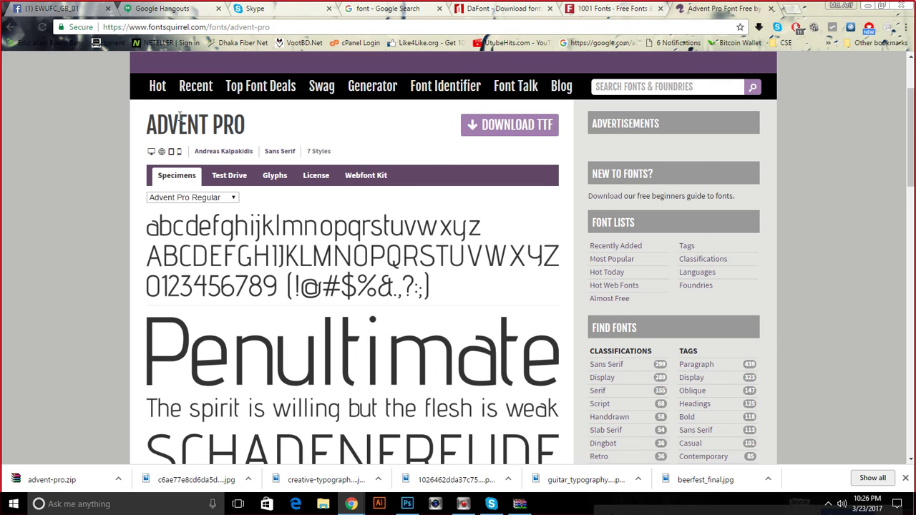
left_click(407, 504)
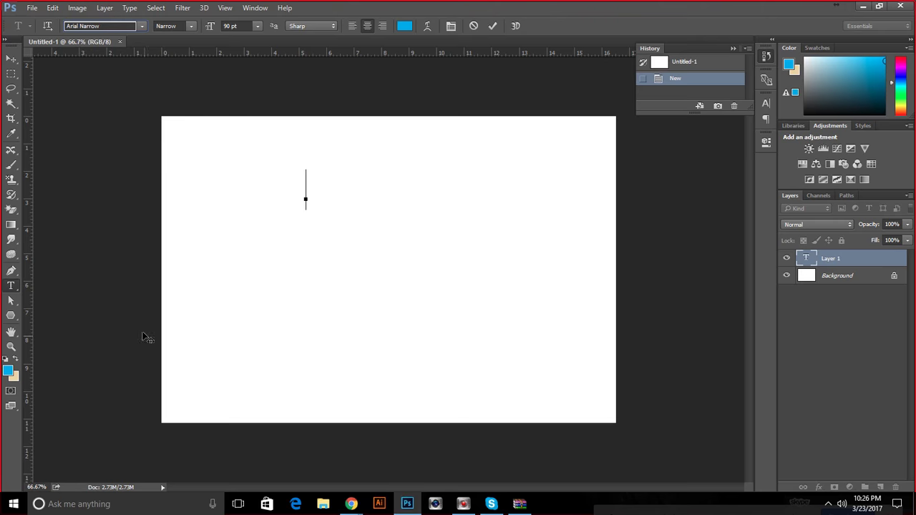
left_click(104, 27)
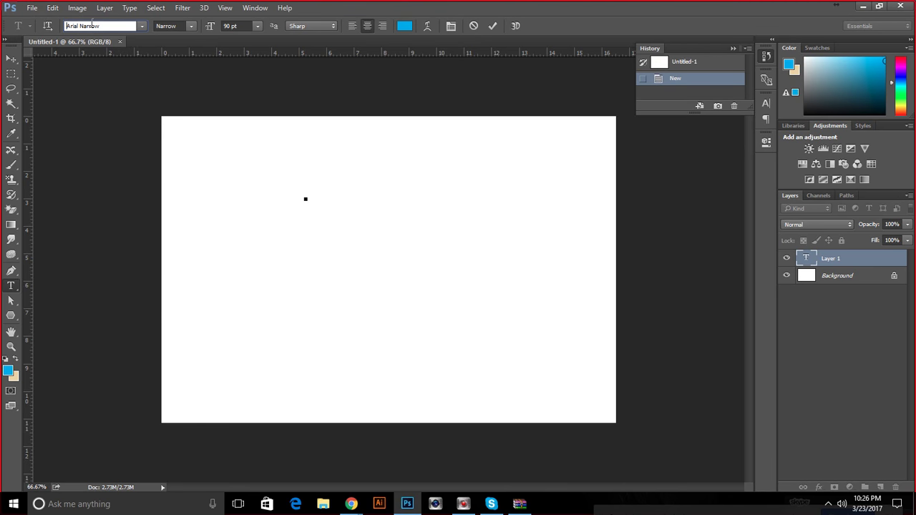
left_click_drag(104, 26, 62, 24)
type("a")
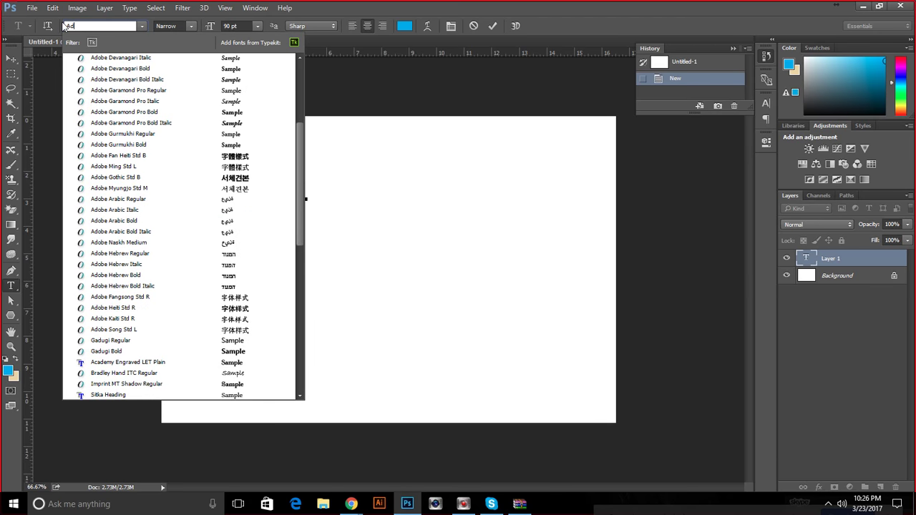
type("dv")
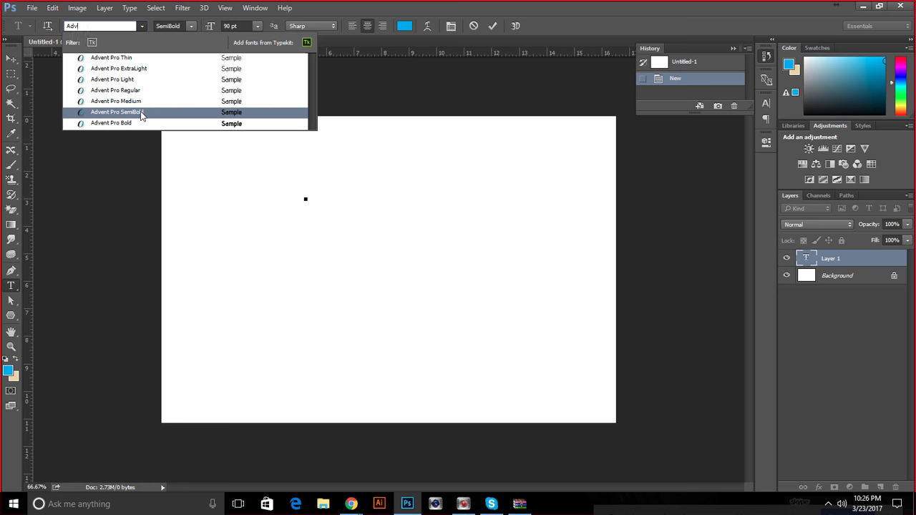
Set the new text layer's font to Advent Pro Bold.
left_click(143, 124)
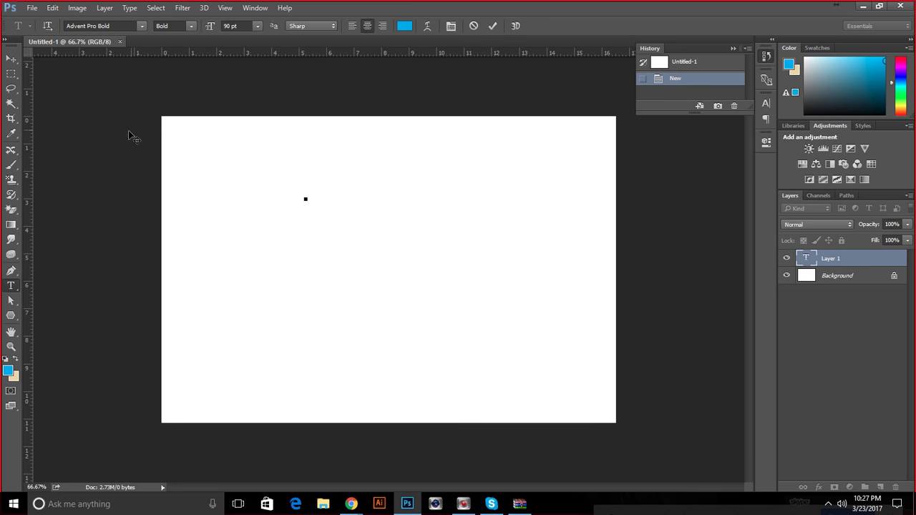
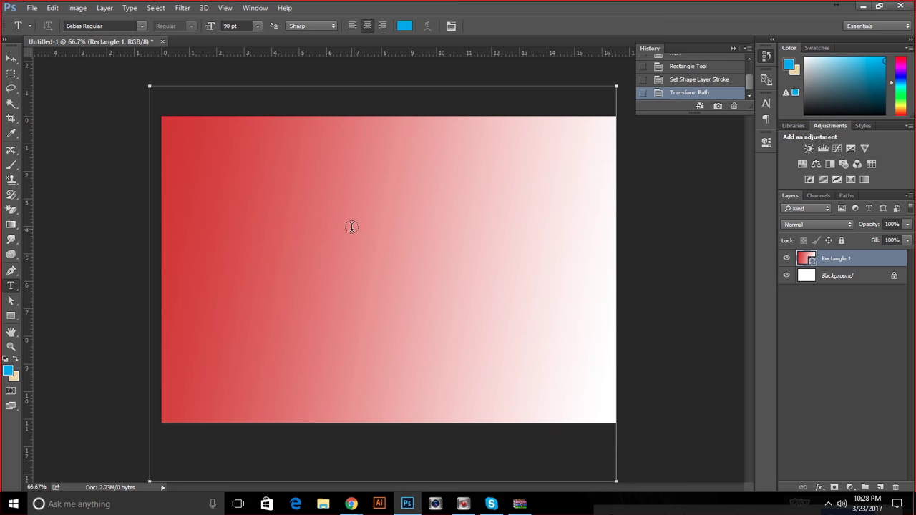
Check the Advent Pro page on Font Squirrel in Chrome, and return to the gradient document in Photoshop.
mouse_move(351, 503)
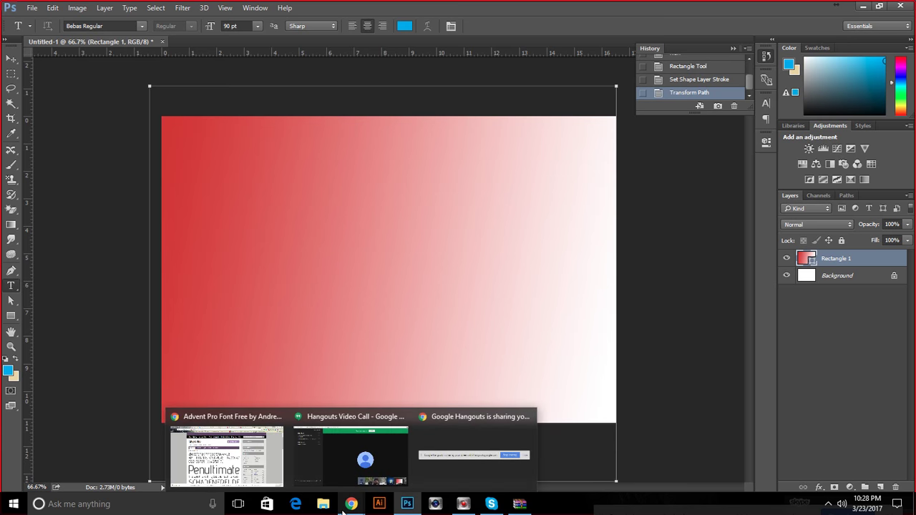
left_click(263, 459)
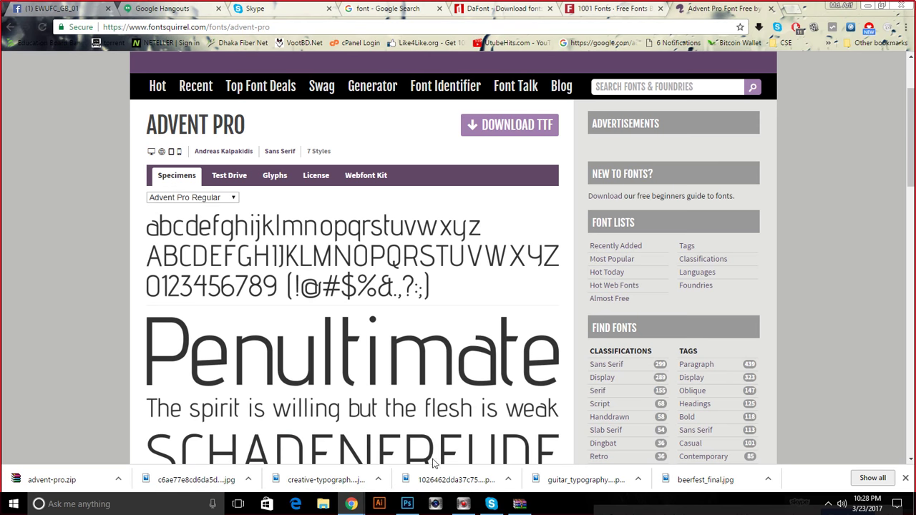
mouse_move(407, 504)
left_click(404, 451)
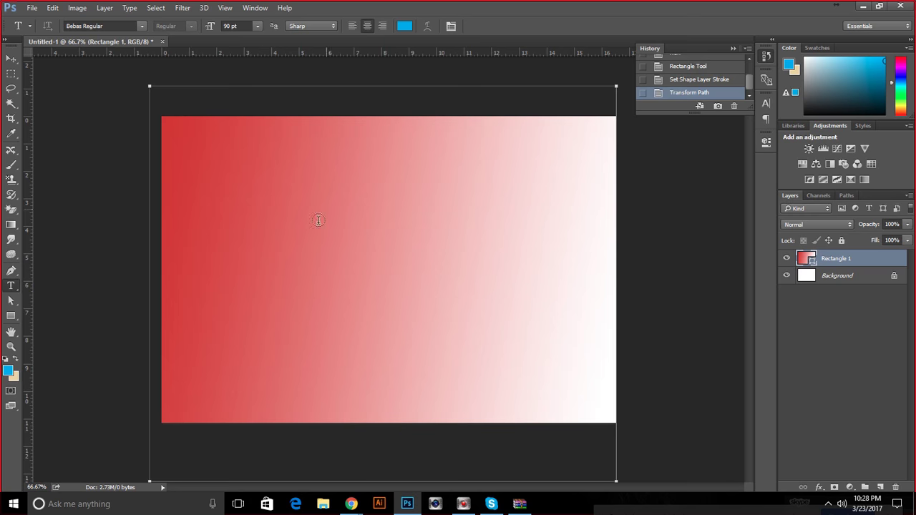
left_click(319, 259)
type("ADVENT PRO")
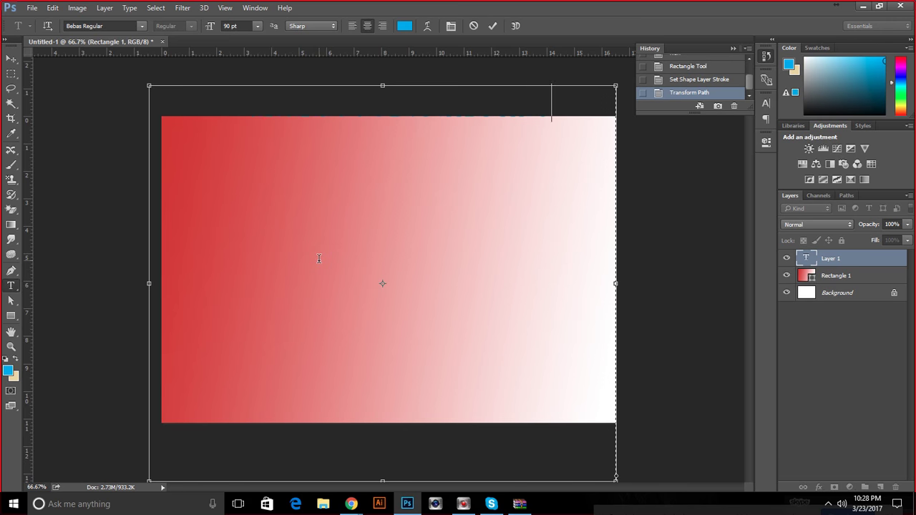
key("Return")
type("GHFGHFGHFGHFGHF")
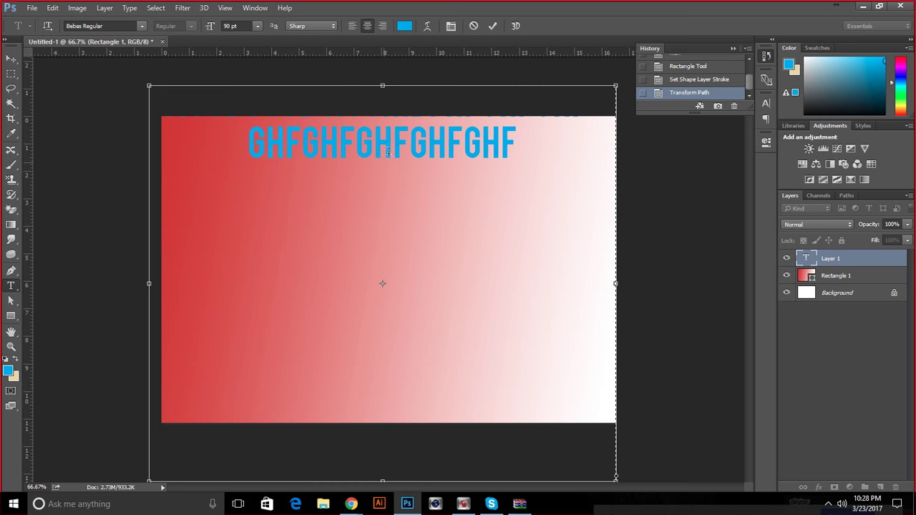
left_click(473, 26)
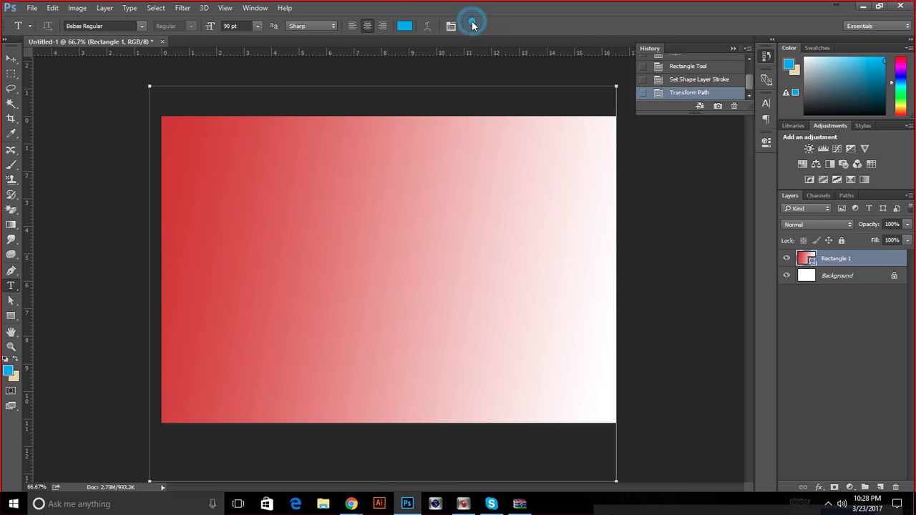
Check the Hangouts video call window in Chrome, and return to Photoshop.
mouse_move(361, 507)
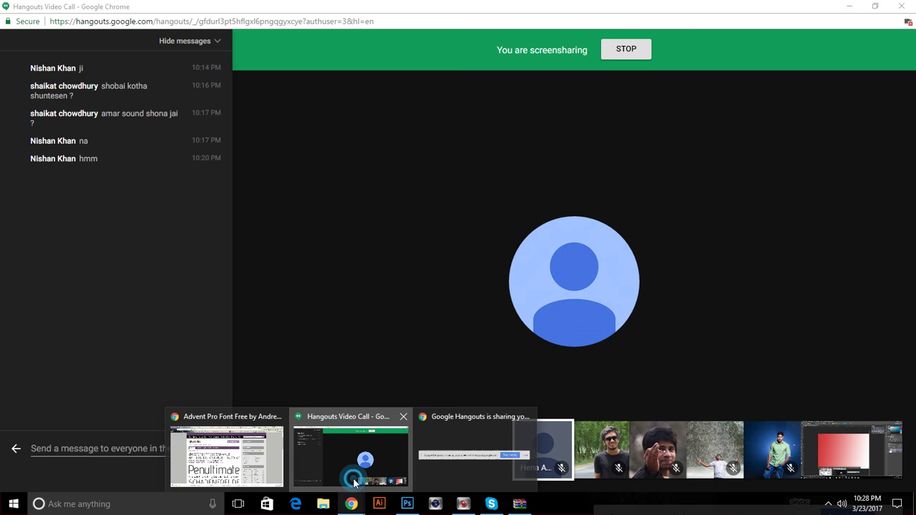
left_click(352, 481)
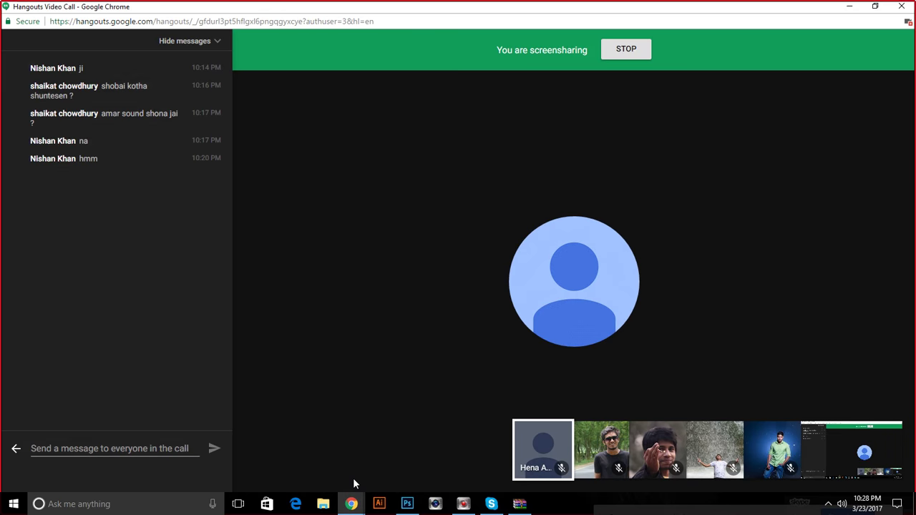
left_click(403, 505)
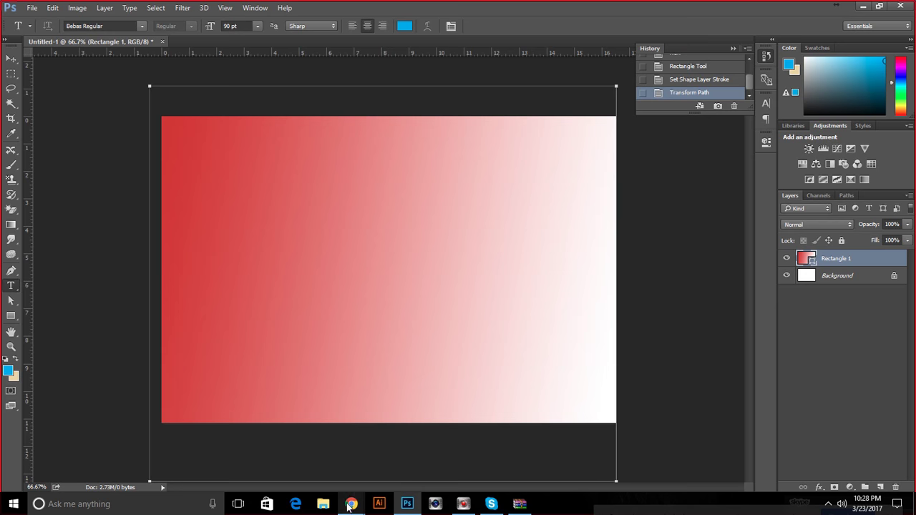
mouse_move(351, 505)
left_click(353, 478)
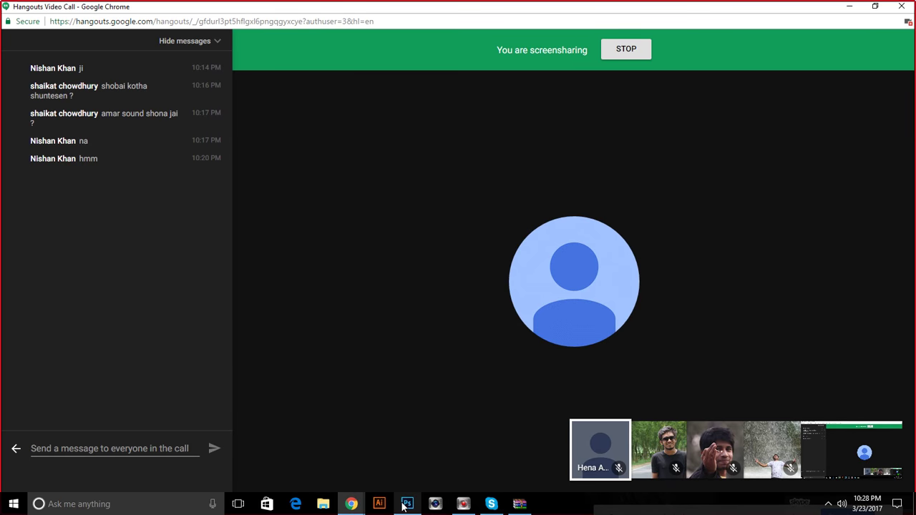
mouse_move(405, 505)
left_click(421, 452)
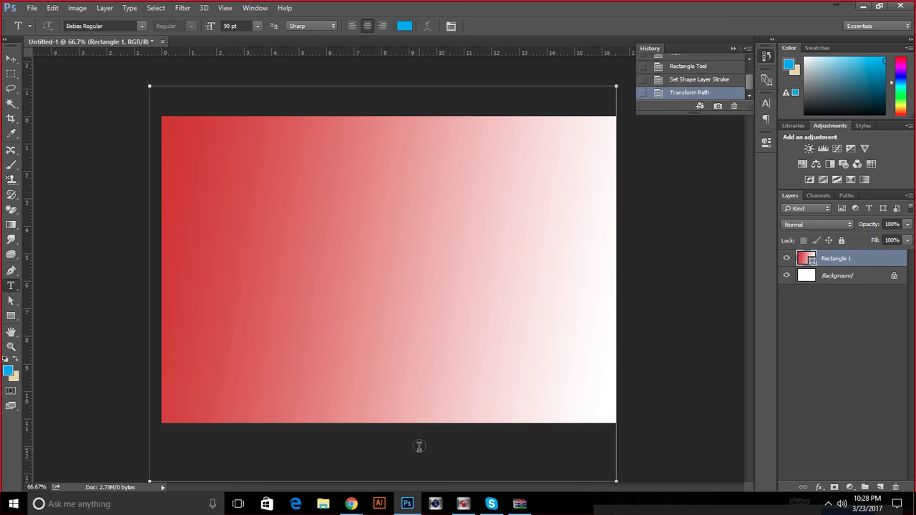
Switch to the Font Squirrel page in Chrome and search Google for "flyer" from there.
mouse_move(352, 505)
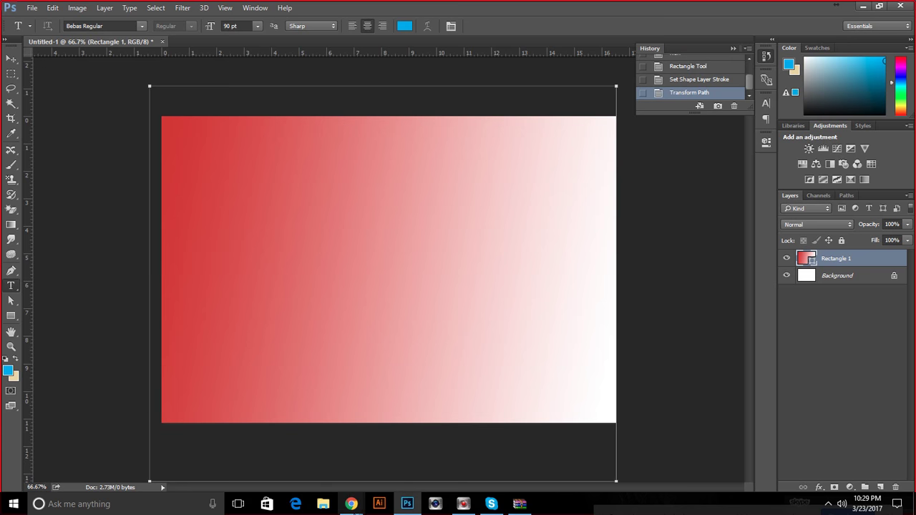
left_click(246, 453)
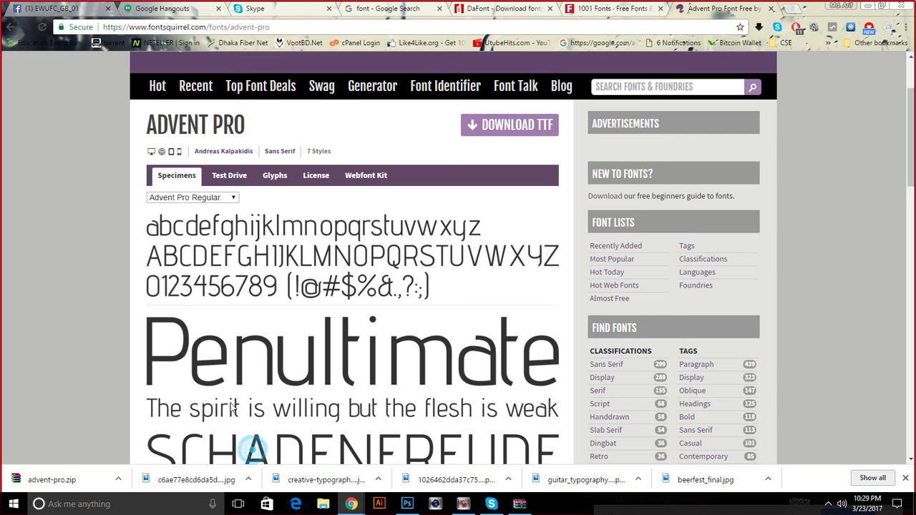
left_click(244, 27)
type("fl")
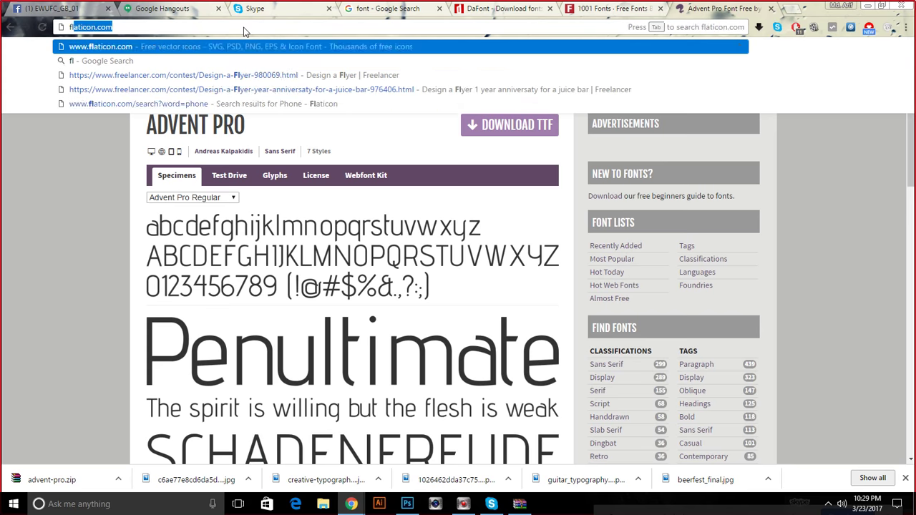
type("yer")
key("Return")
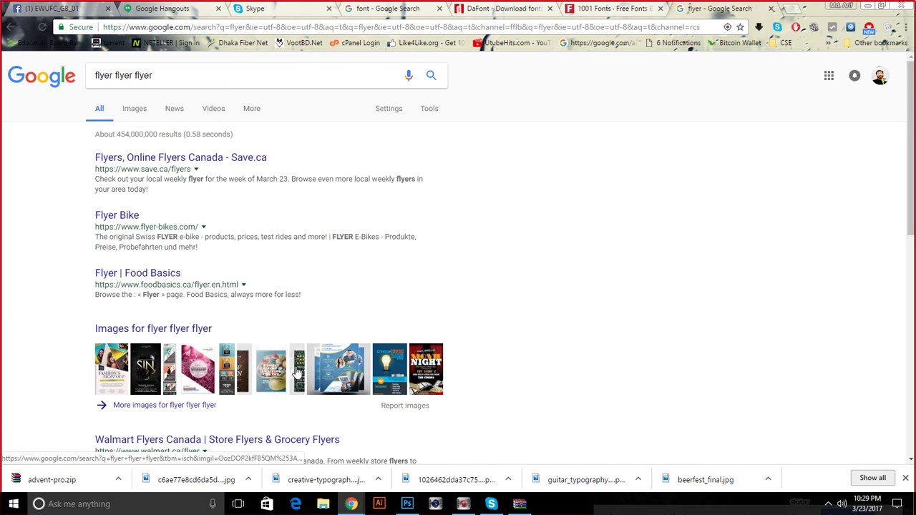
Browse the flyer image results and preview the Etsy corporate flyer, the ShakeOut flyer and the blue business flyer to examine their text layouts.
left_click(321, 367)
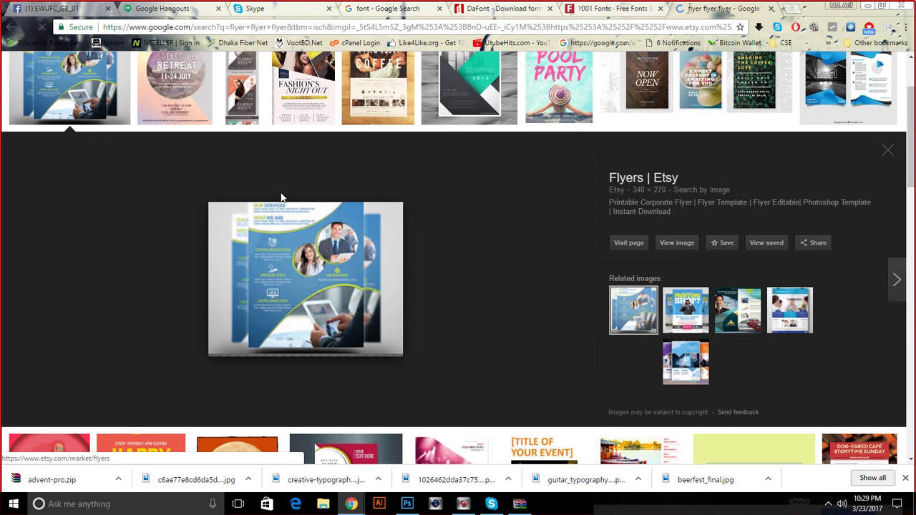
scroll(281, 194, "down", 3)
left_click(532, 380)
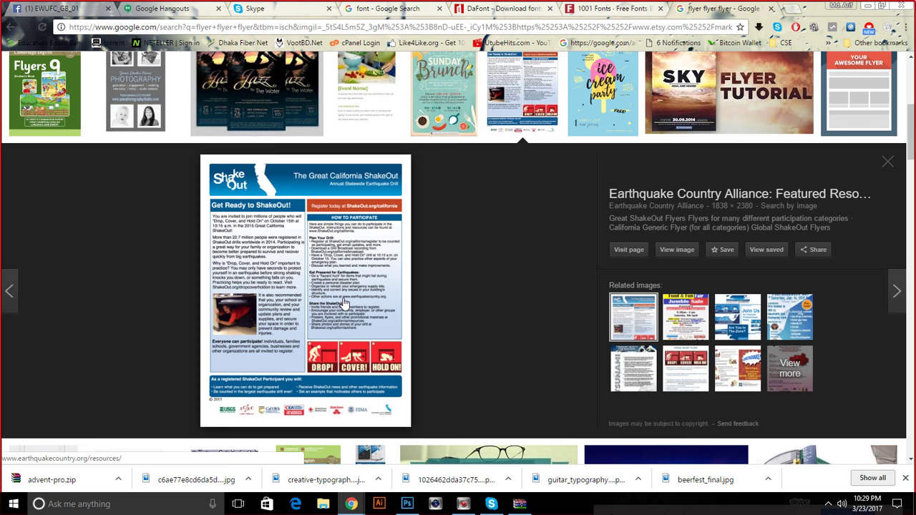
scroll(344, 304, "up", 1)
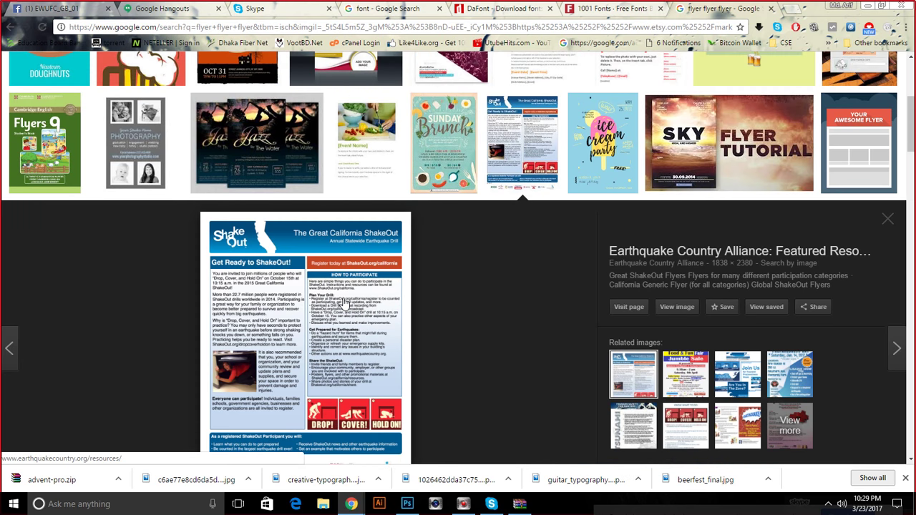
scroll(344, 303, "down", 3)
scroll(344, 303, "up", 1)
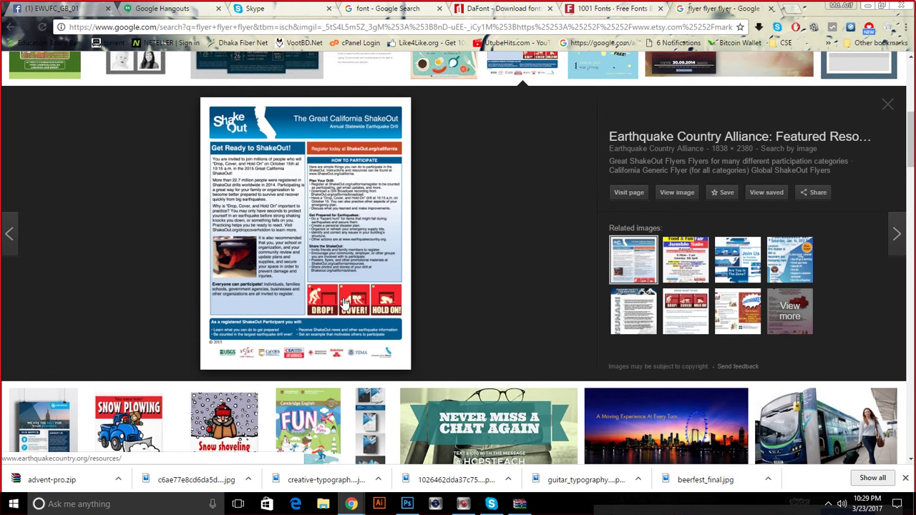
scroll(344, 303, "down", 3)
left_click(52, 314)
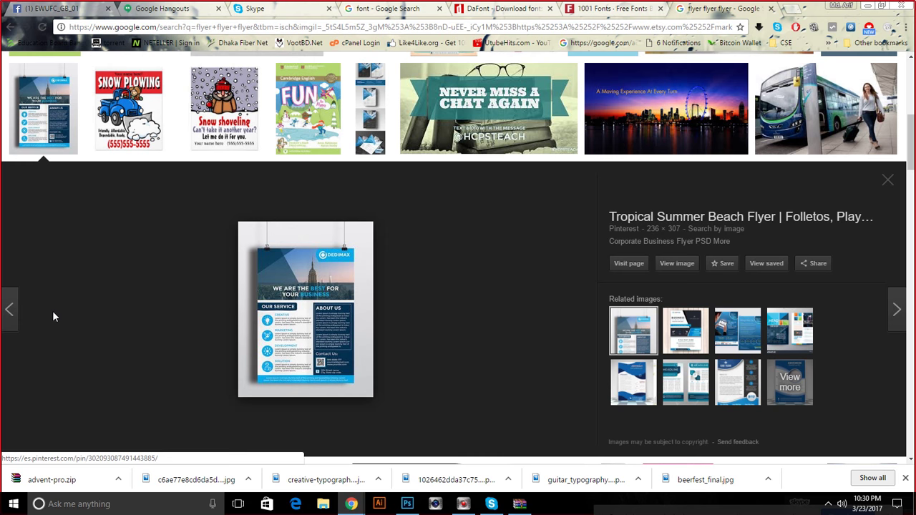
scroll(120, 295, "up", 6)
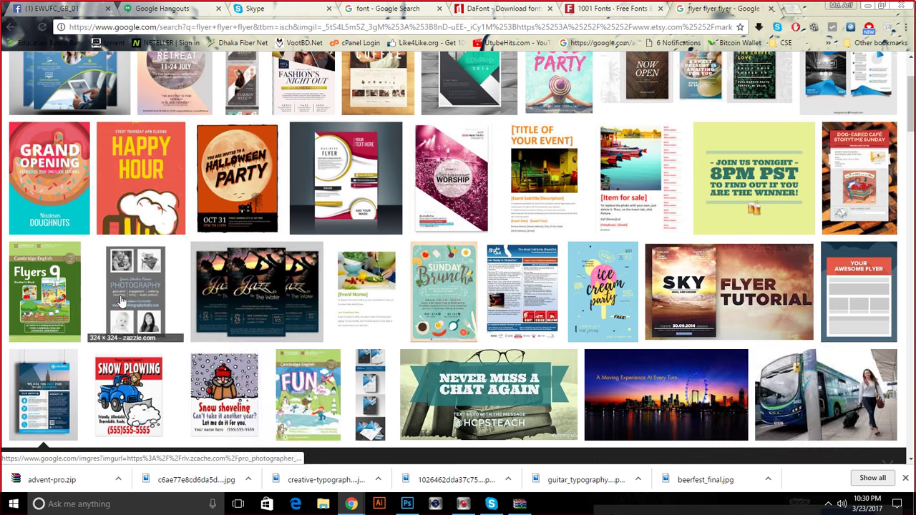
scroll(348, 268, "down", 1)
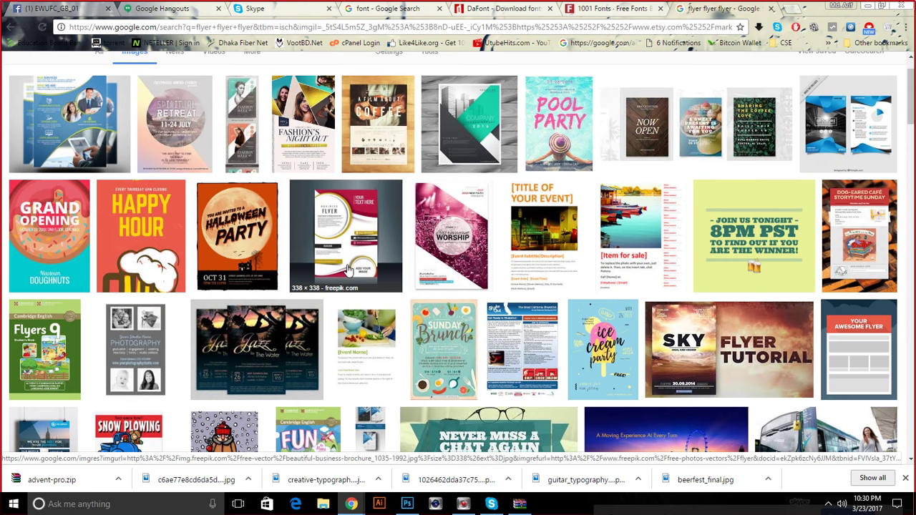
scroll(216, 68, "up", 1)
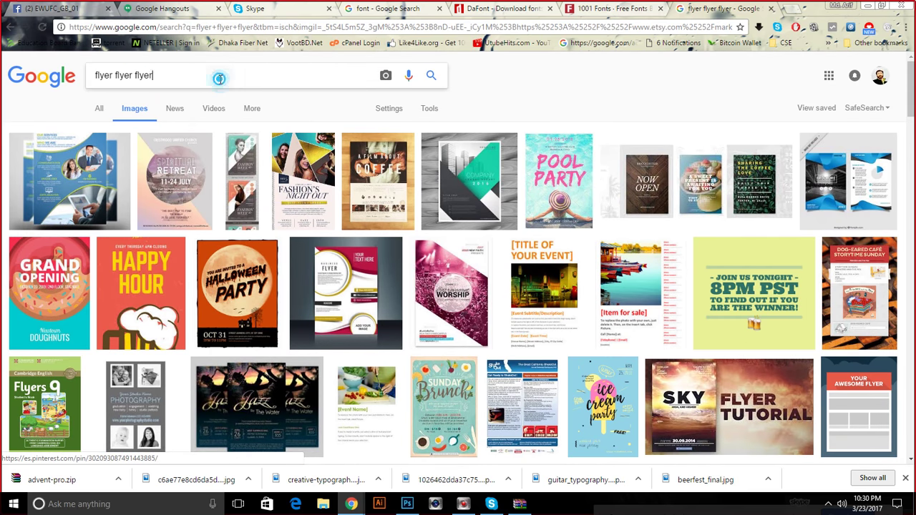
Search Google for "lorem ipsum" and show the general web results instead of images.
triple_click(220, 79)
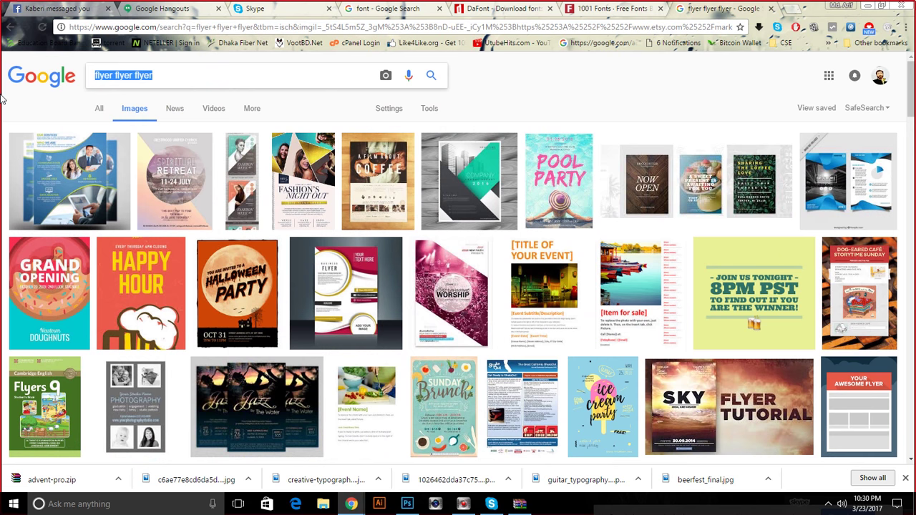
type("lore")
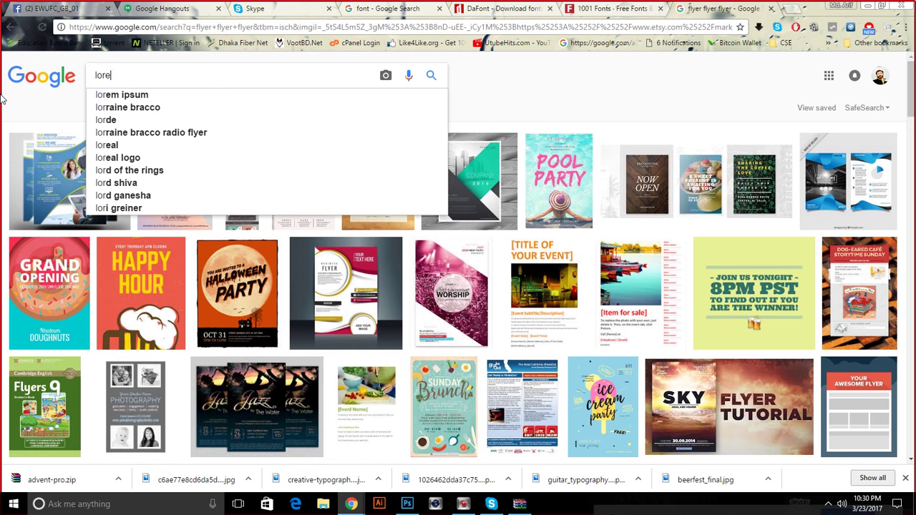
type("m ipsum")
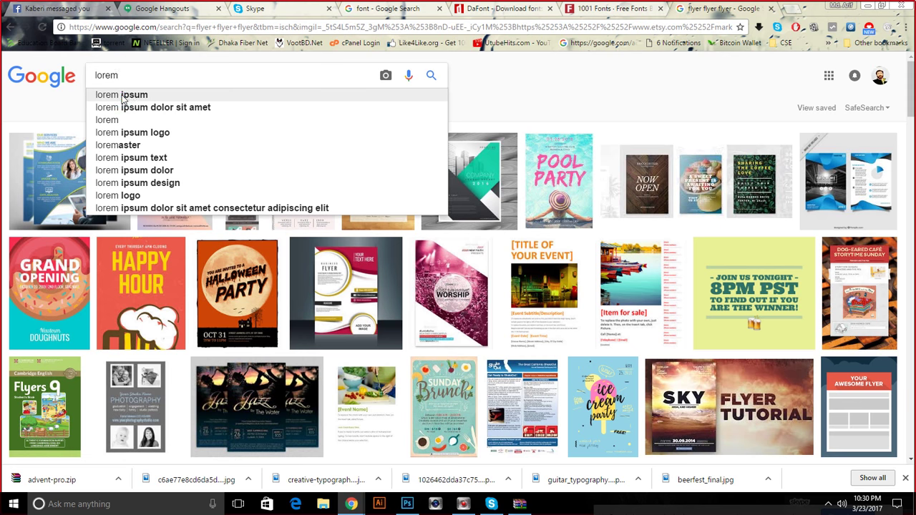
left_click(123, 99)
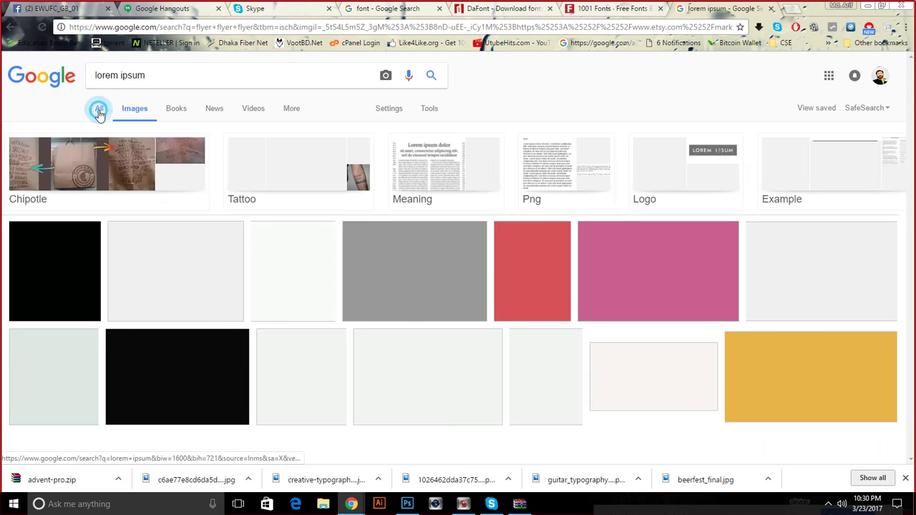
left_click(99, 110)
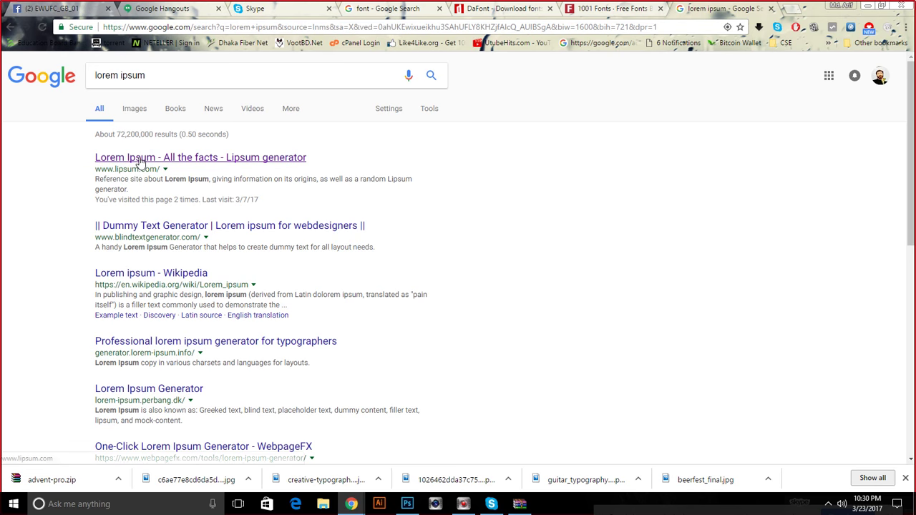
Open lipsum.com from the results and generate 1200 words of Lorem Ipsum dummy text.
left_click(141, 160)
scroll(501, 357, "down", 4)
scroll(522, 373, "up", 2)
left_click(521, 368)
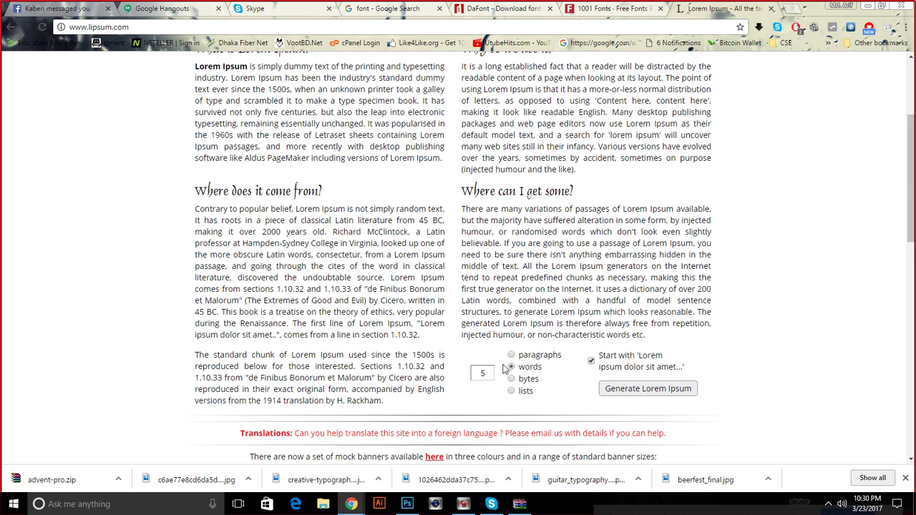
double_click(484, 375)
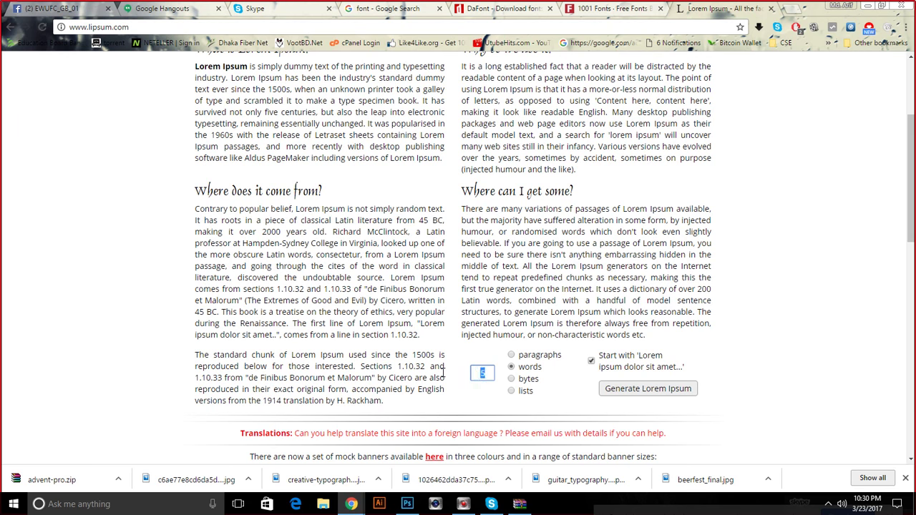
type("1200")
left_click(634, 394)
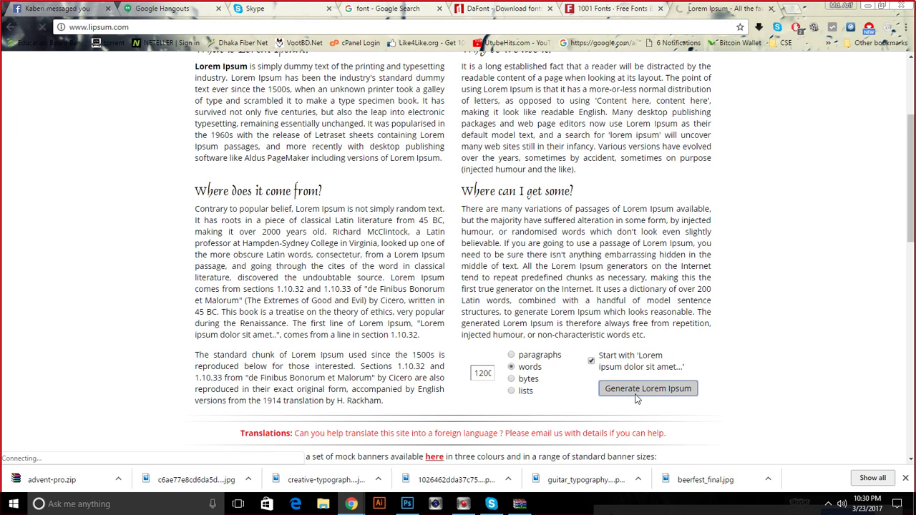
Select all the generated Lorem Ipsum paragraphs from the last one up to the first and copy them.
scroll(544, 336, "down", 15)
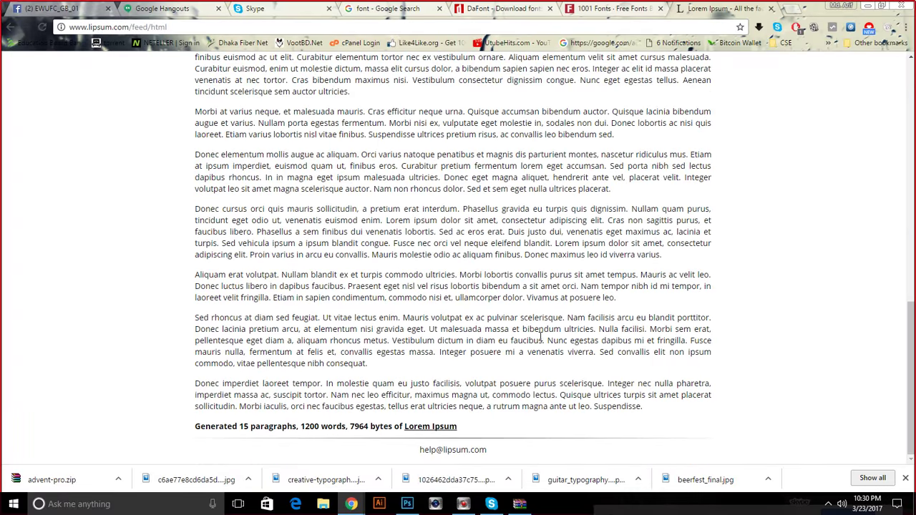
left_click_drag(642, 407, 206, 164)
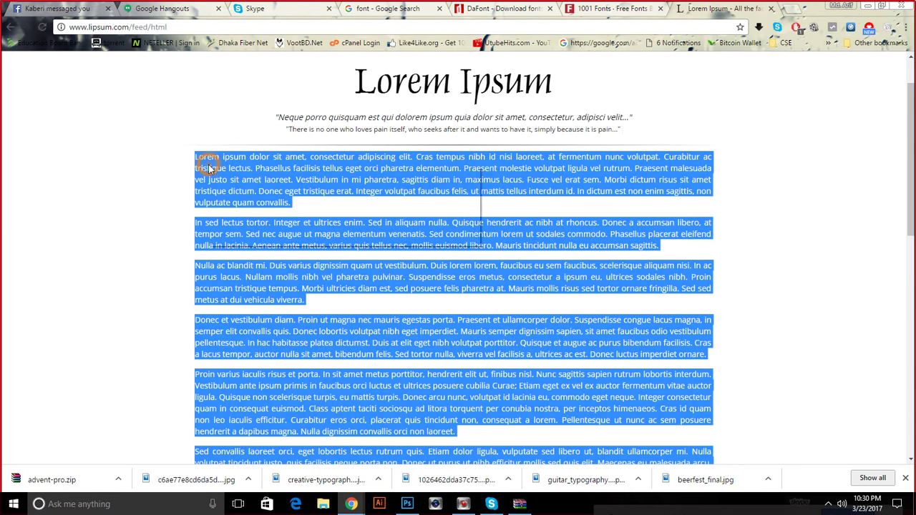
right_click(208, 164)
left_click(224, 173)
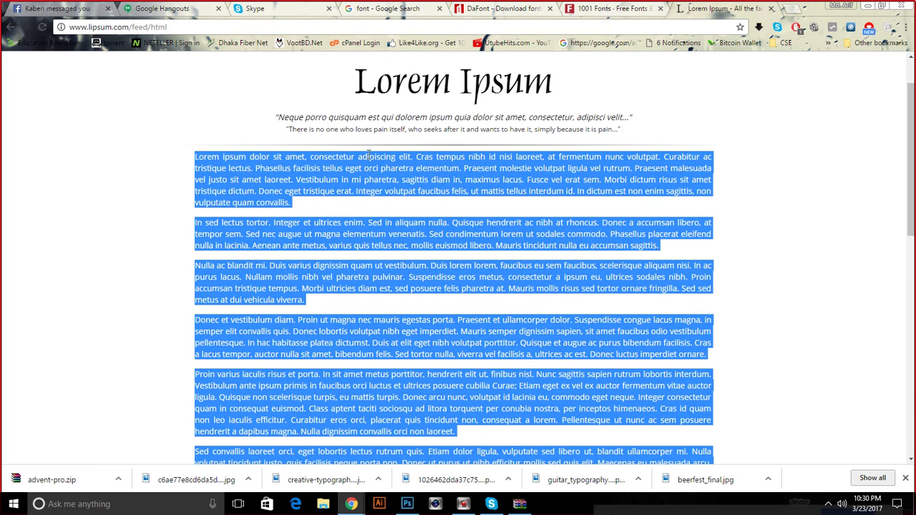
scroll(487, 208, "down", 1)
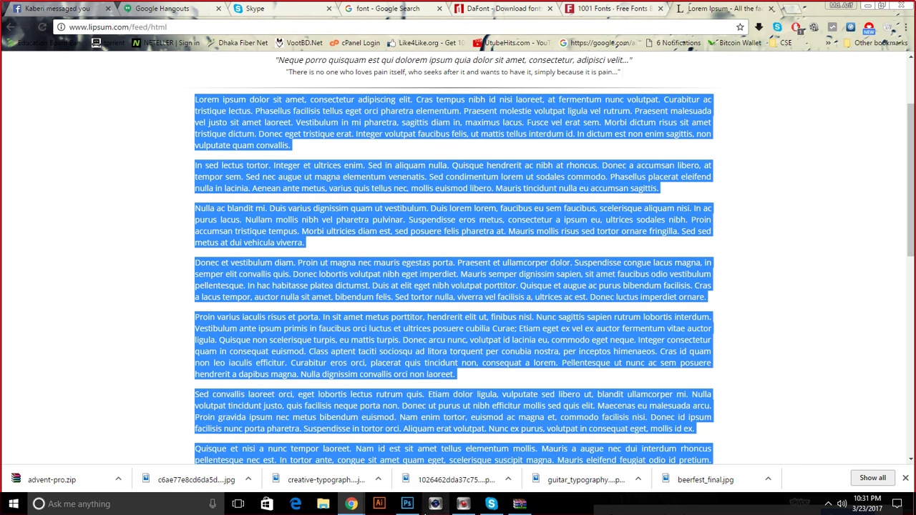
Switch to Photoshop and delete the Rectangle 1 gradient layer from the Untitled-1 document.
mouse_move(421, 506)
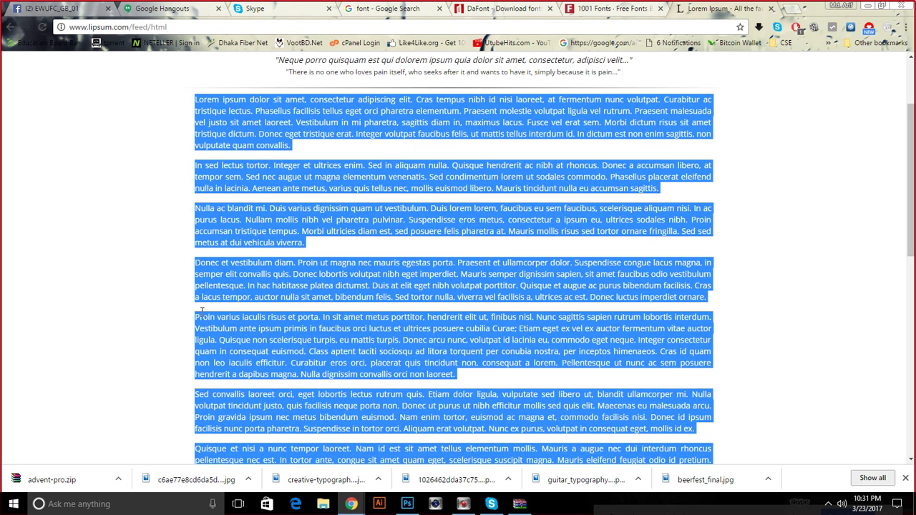
left_click(421, 446)
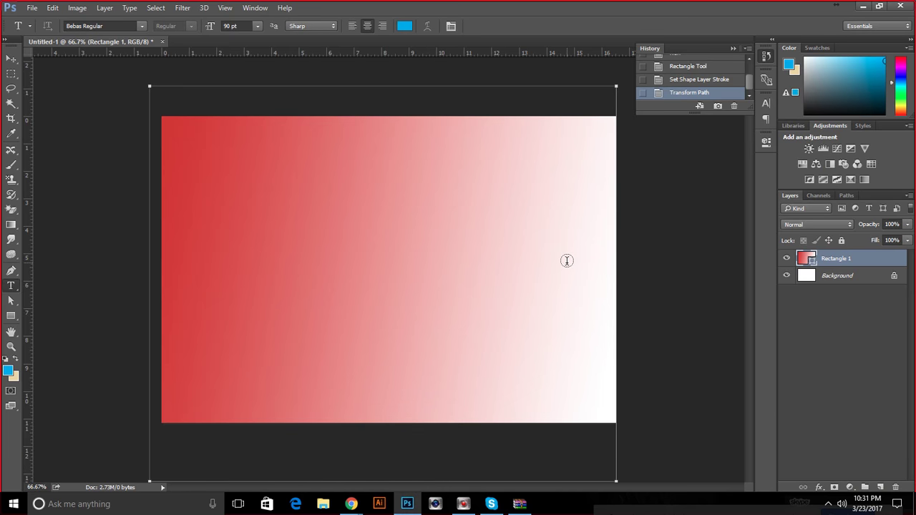
key("Delete")
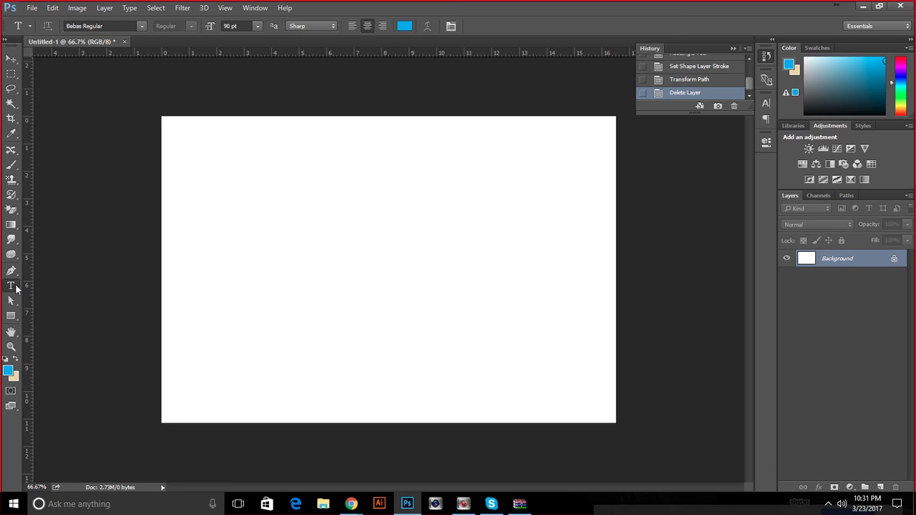
Return to the Lorem Ipsum page in Chrome and look through the generated paragraphs from beginning to end.
mouse_move(351, 504)
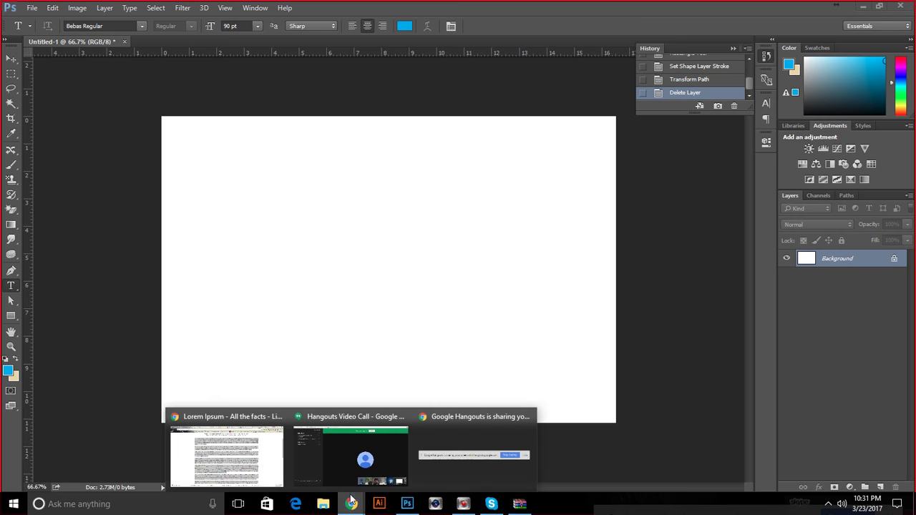
left_click(221, 463)
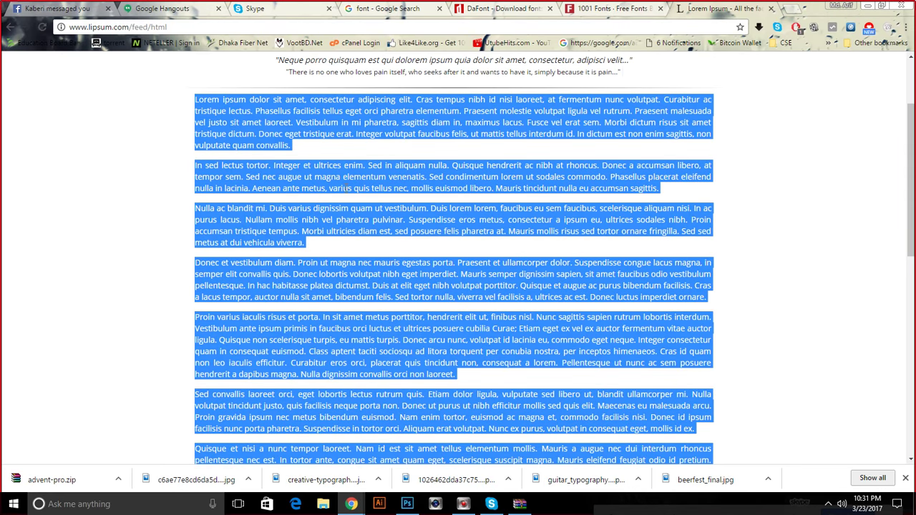
scroll(344, 179, "up", 3)
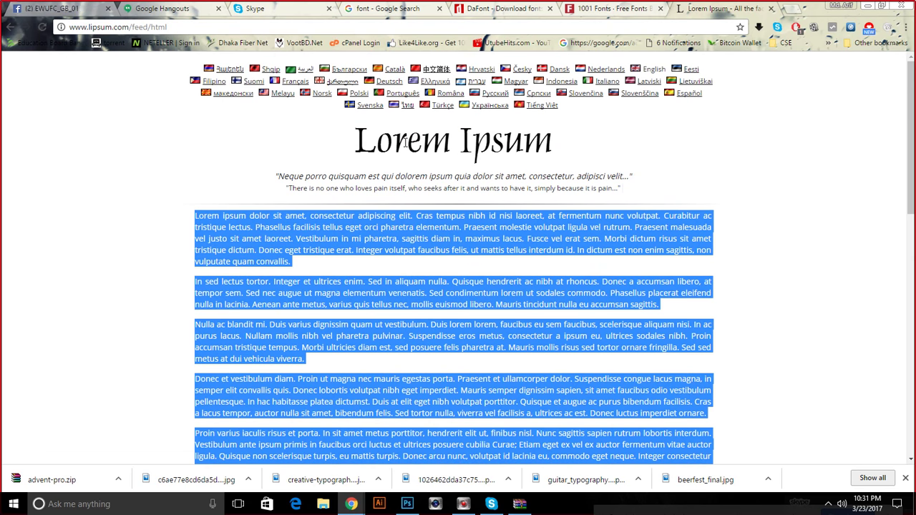
scroll(405, 142, "down", 10)
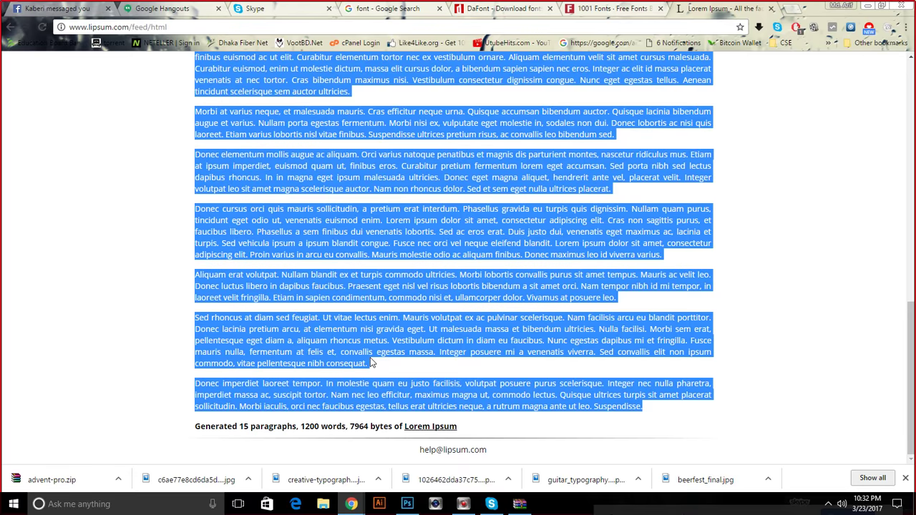
scroll(371, 363, "up", 8)
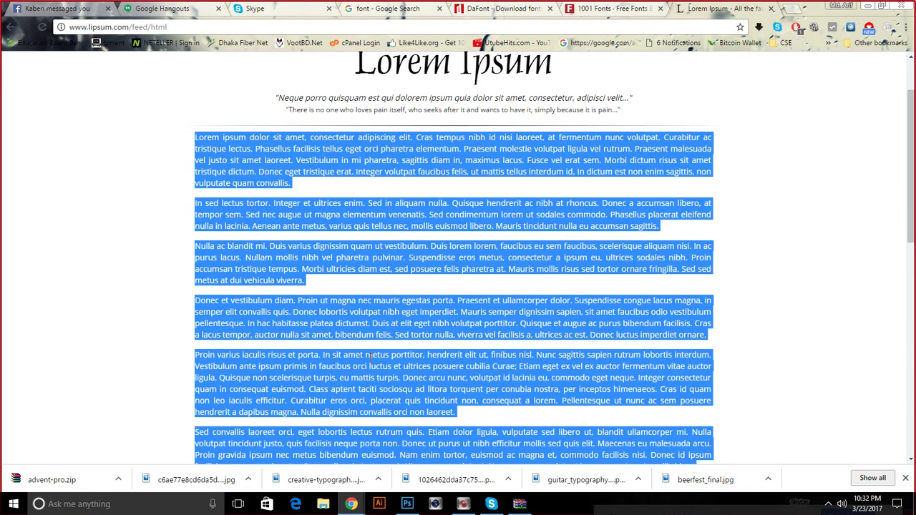
Go back to the Lorem Ipsum generator form and generate 2 paragraphs of dummy text.
left_click(9, 26)
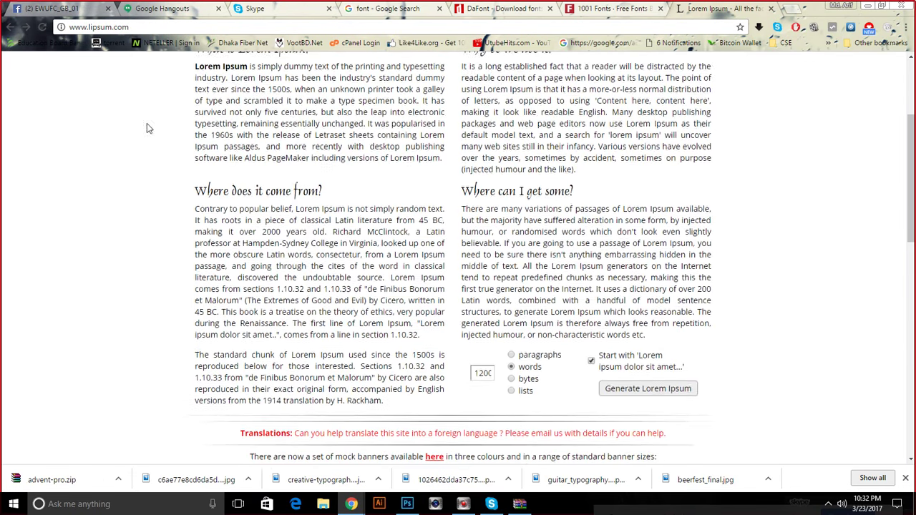
scroll(601, 170, "up", 1)
left_click(529, 184)
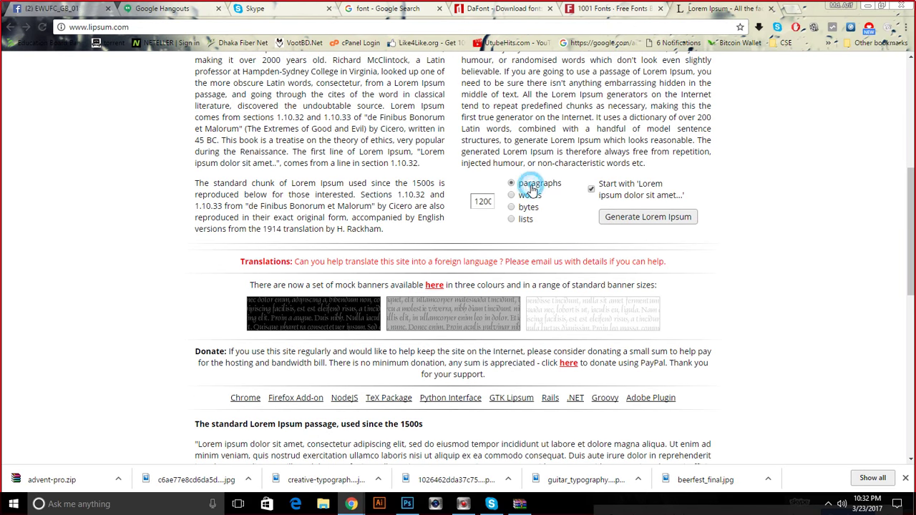
double_click(492, 201)
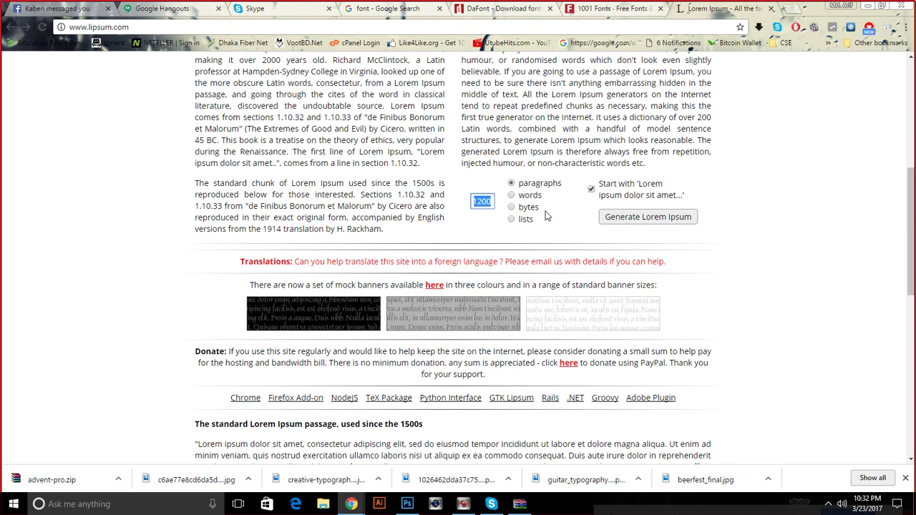
type("2")
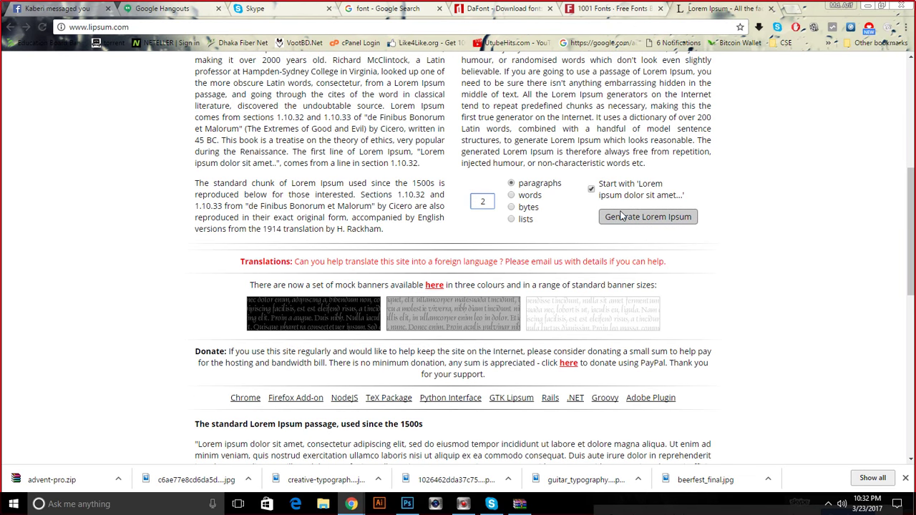
left_click(622, 216)
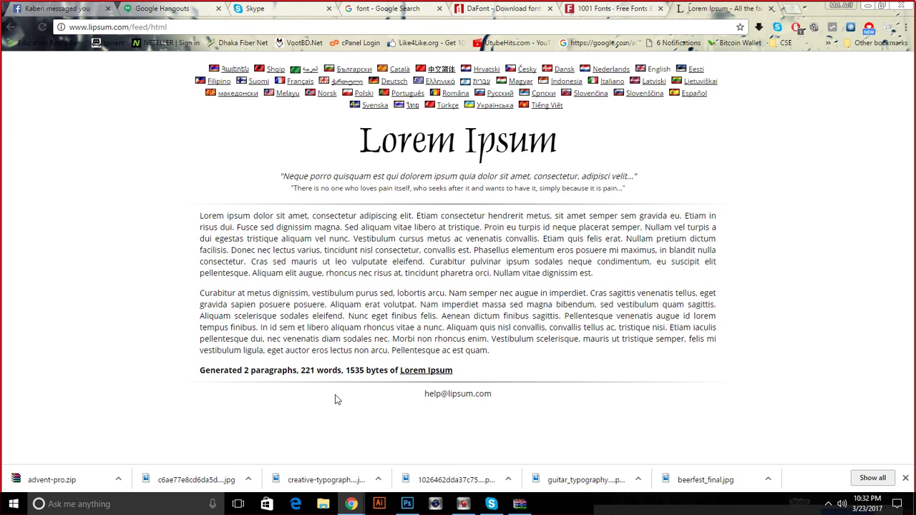
left_click(406, 503)
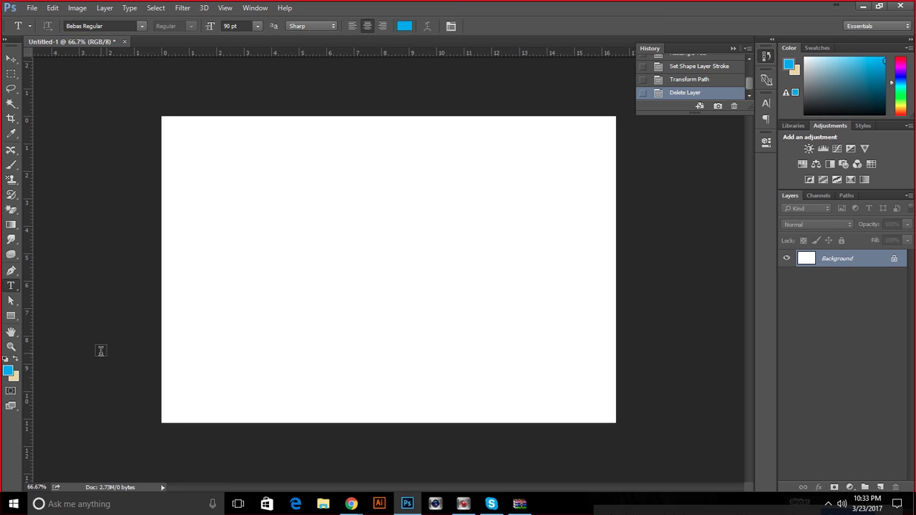
mouse_move(199, 148)
left_mouse_down()
mouse_move(280, 239)
mouse_move(219, 147)
mouse_move(195, 151)
left_mouse_up()
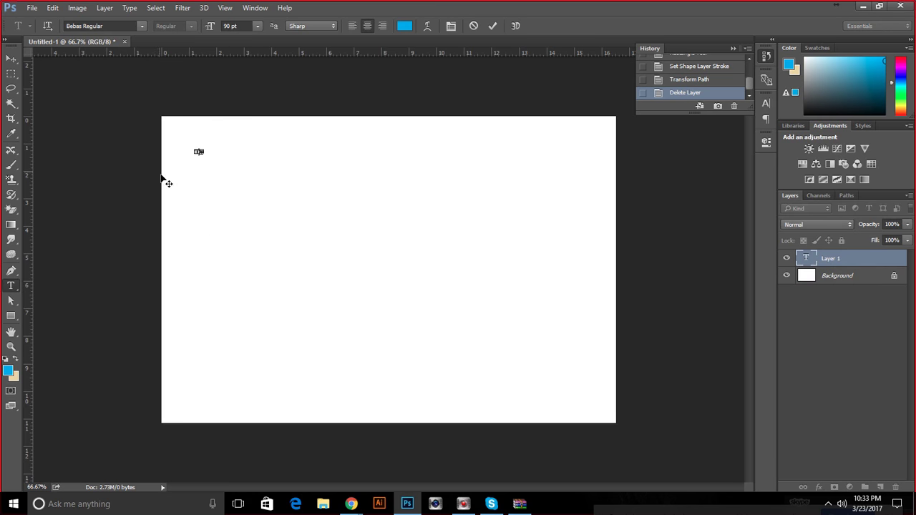
left_click(473, 25)
mouse_move(352, 507)
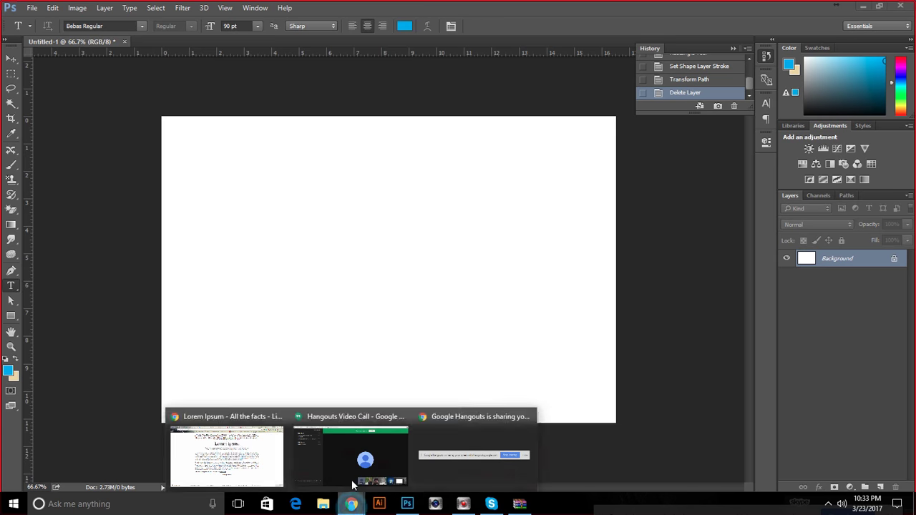
left_click(223, 451)
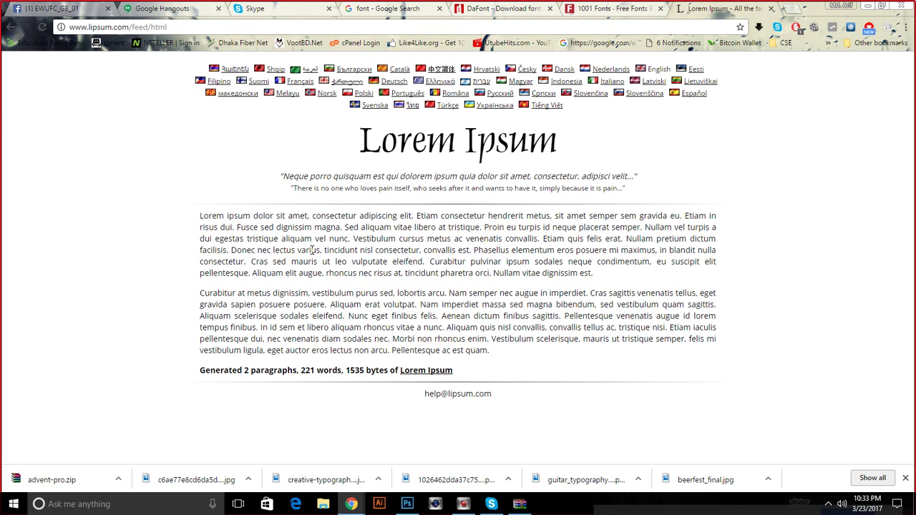
Switch to Photoshop and add the text "Example" to the blank canvas in Times New Roman Regular.
left_click(407, 503)
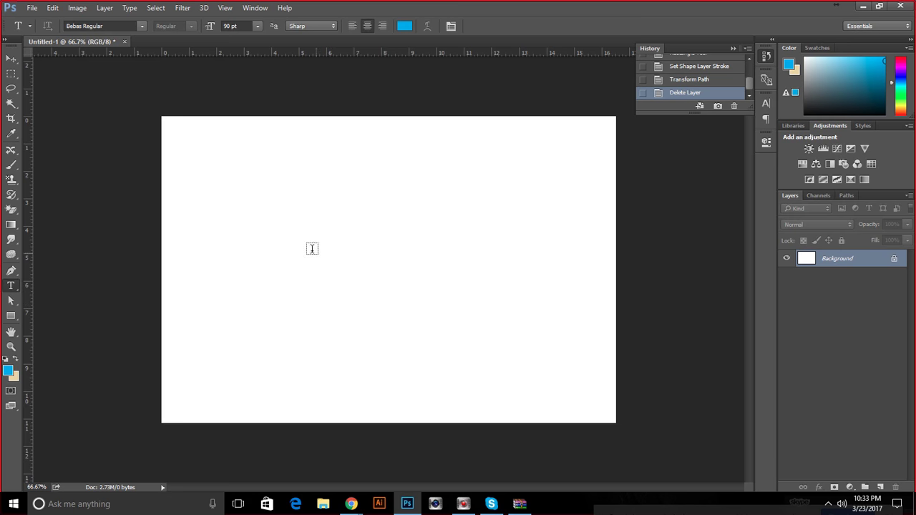
left_click(249, 228)
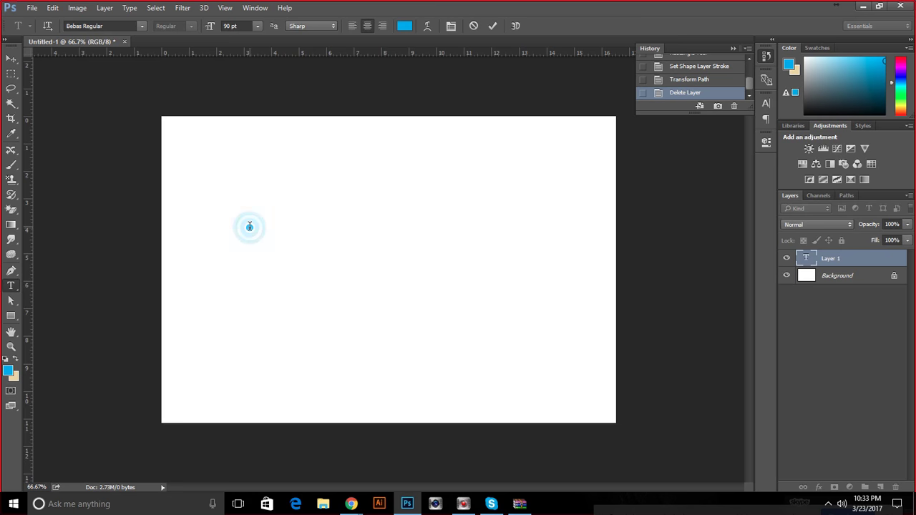
left_click(126, 28)
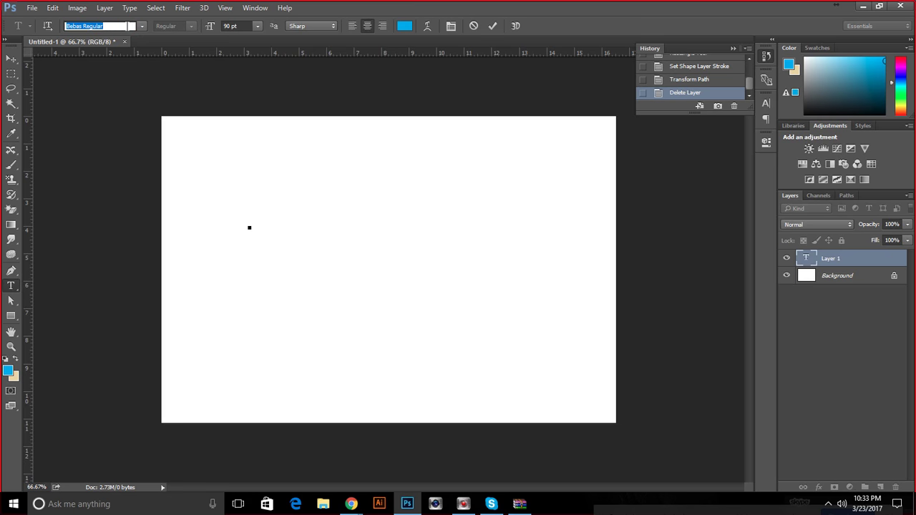
type("tikm")
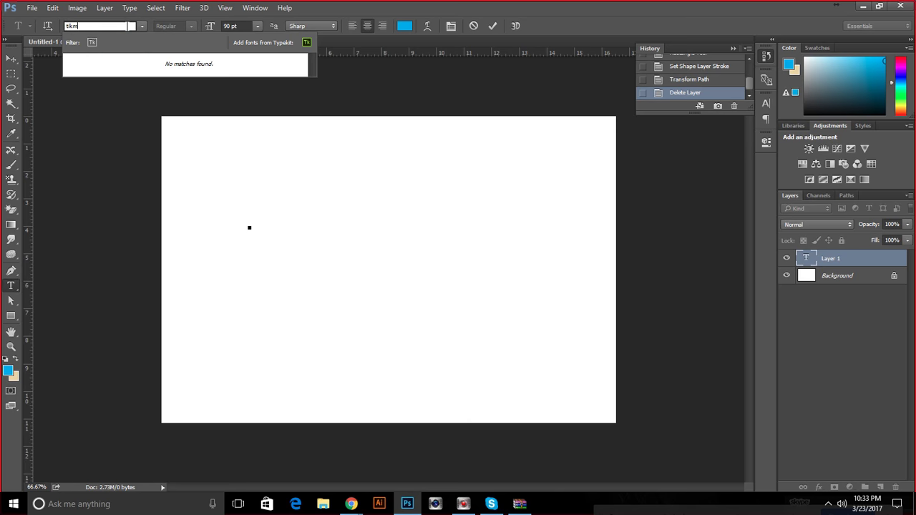
key("BackSpace")
key("BackSpace")
key("BackSpace")
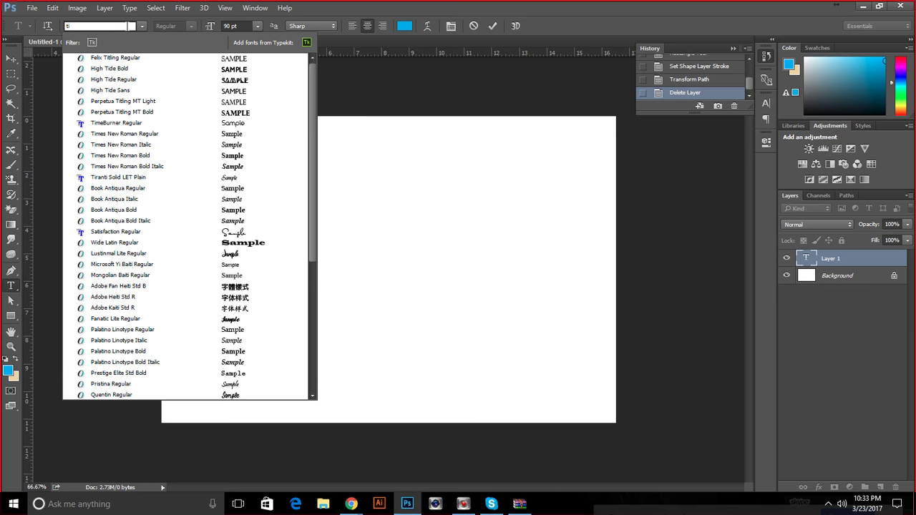
type("ime")
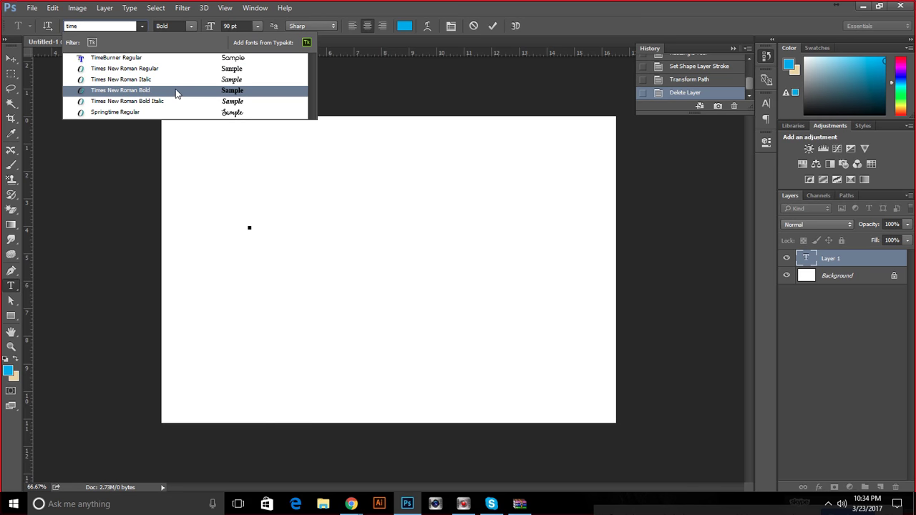
left_click(161, 70)
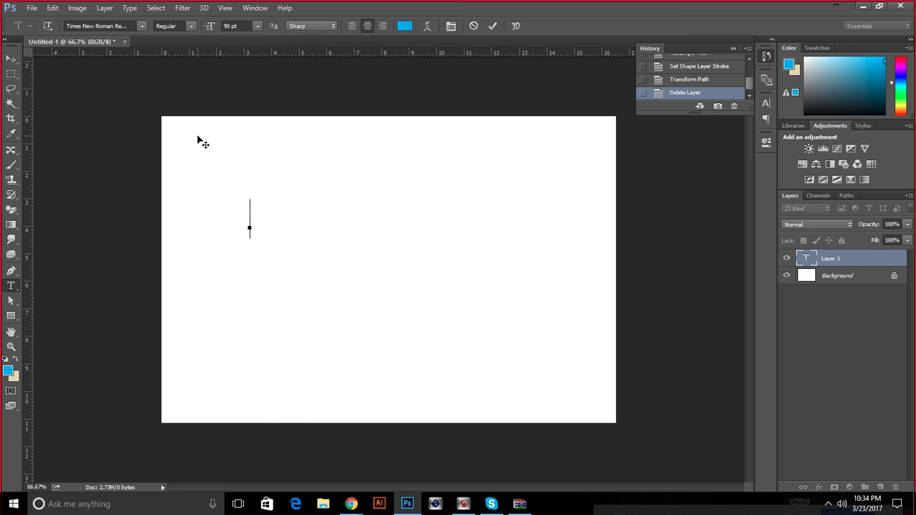
type("Example")
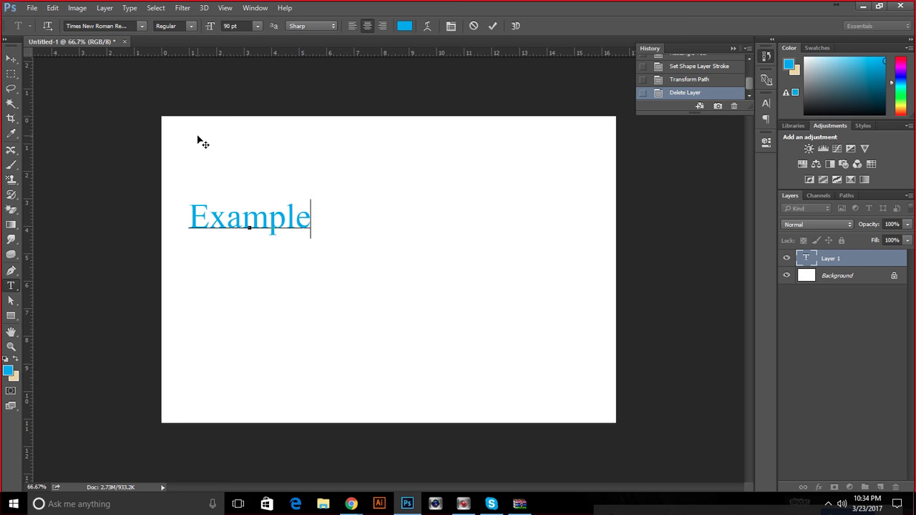
left_click(493, 26)
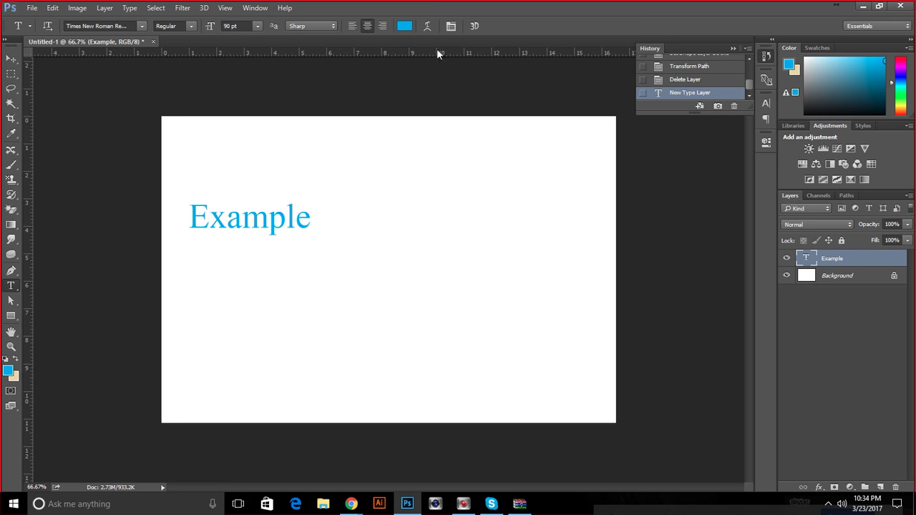
Add a second text layer reading "Example" in Myriad Pro Bold below the Times New Roman one.
left_click(198, 264)
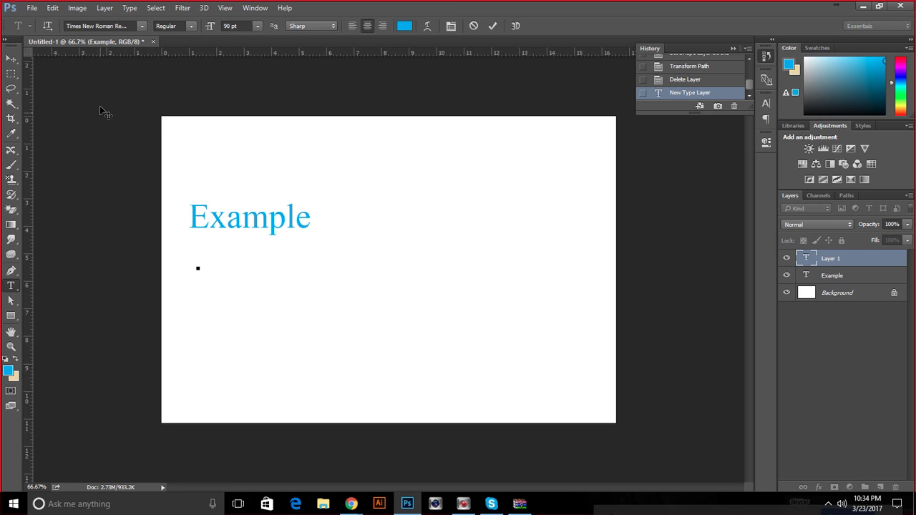
left_click(141, 25)
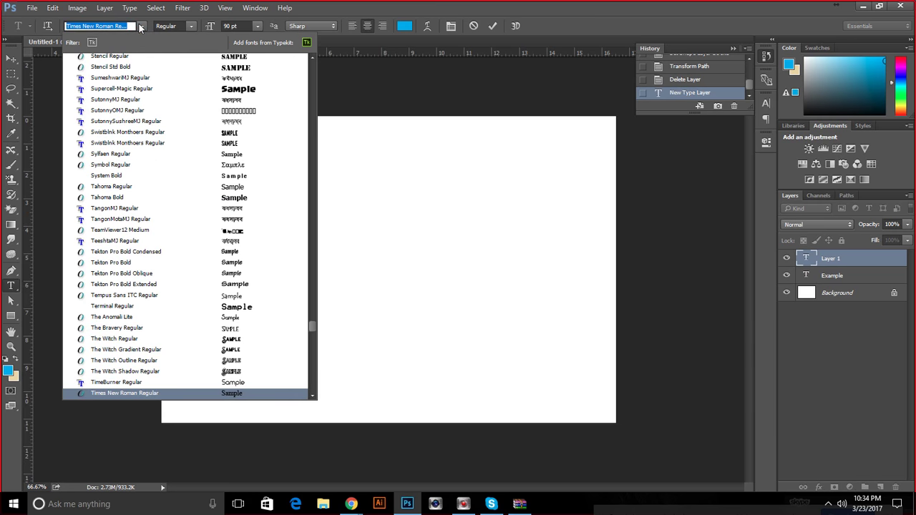
left_click_drag(312, 327, 306, 280)
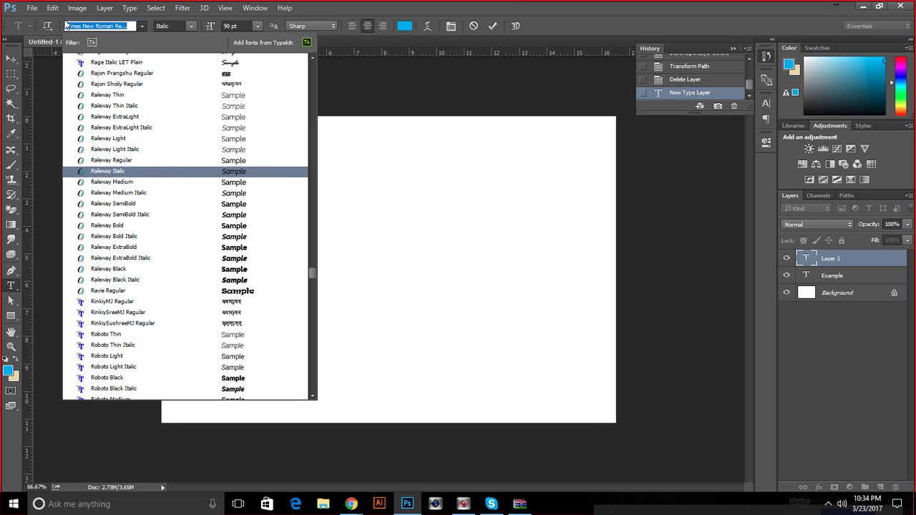
key("BackSpace")
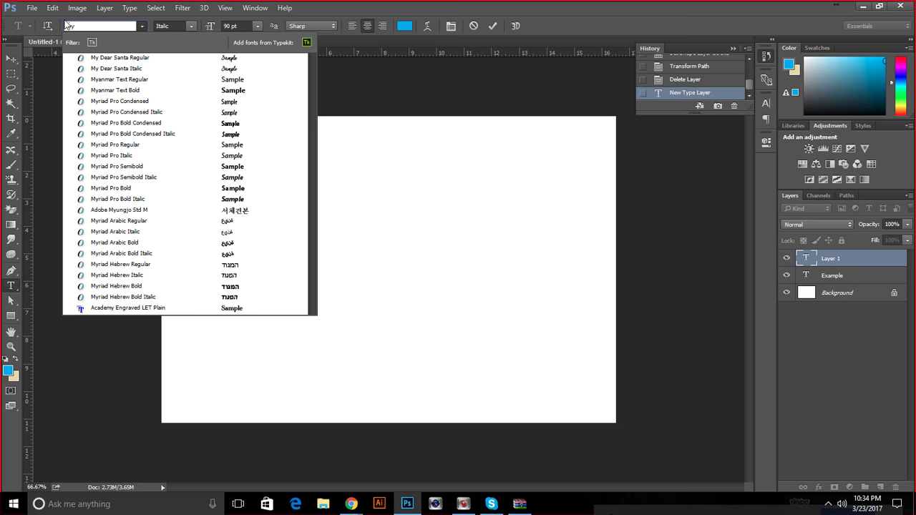
left_click(140, 222)
left_click(141, 25)
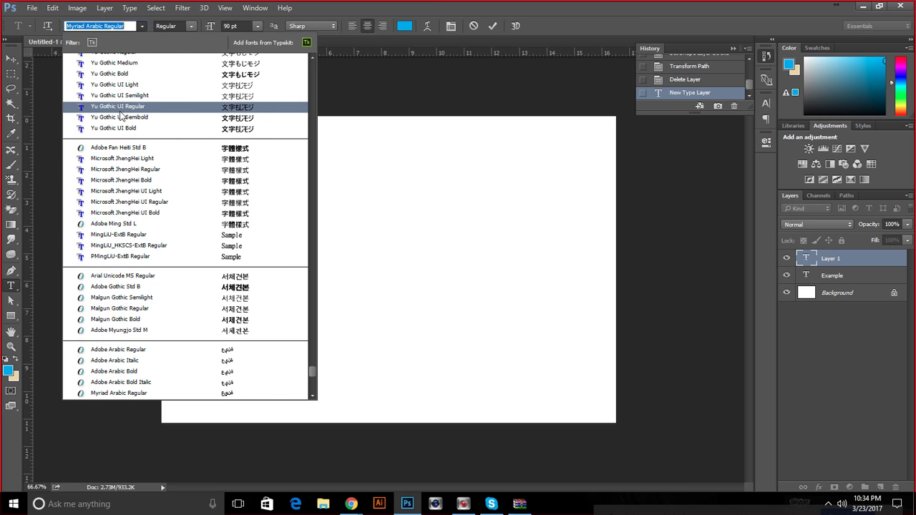
type("my")
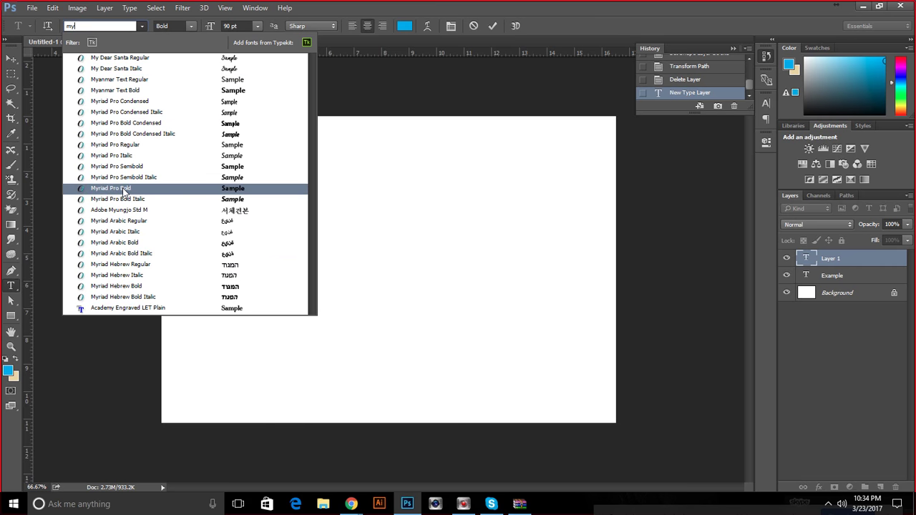
left_click(123, 189)
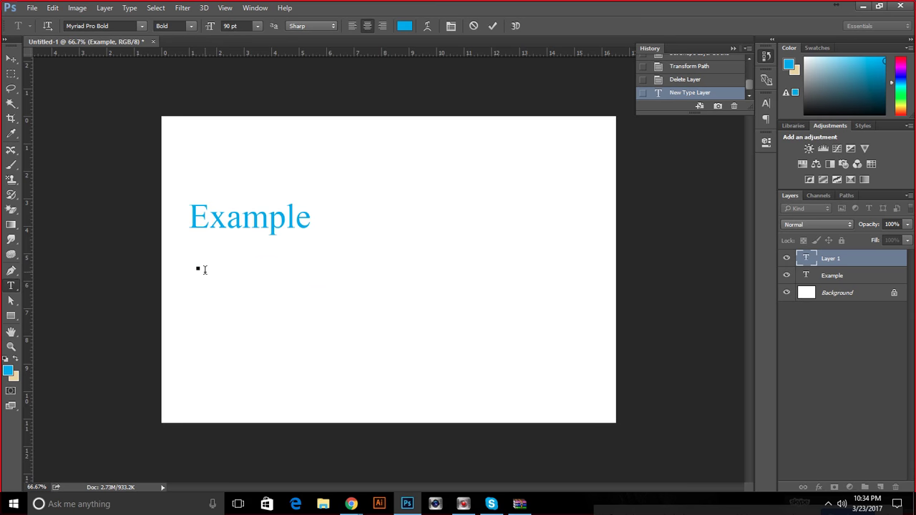
type("Example")
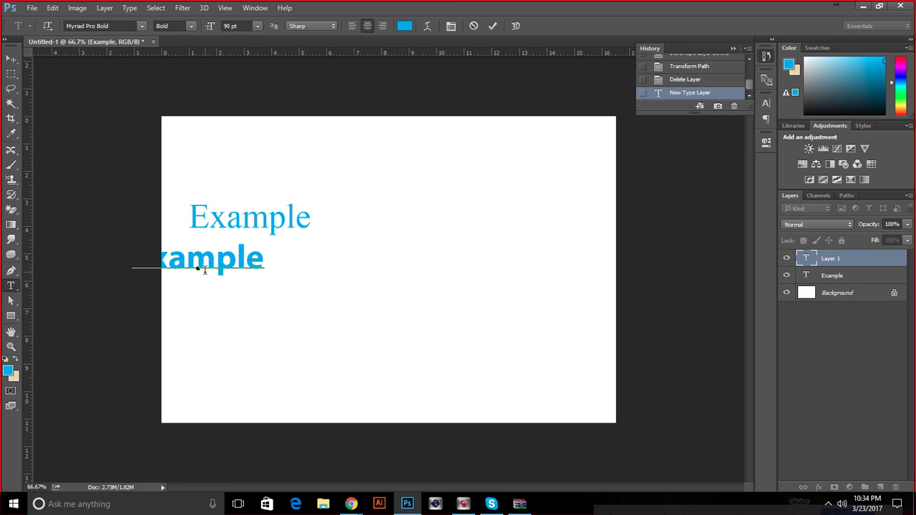
left_click(492, 25)
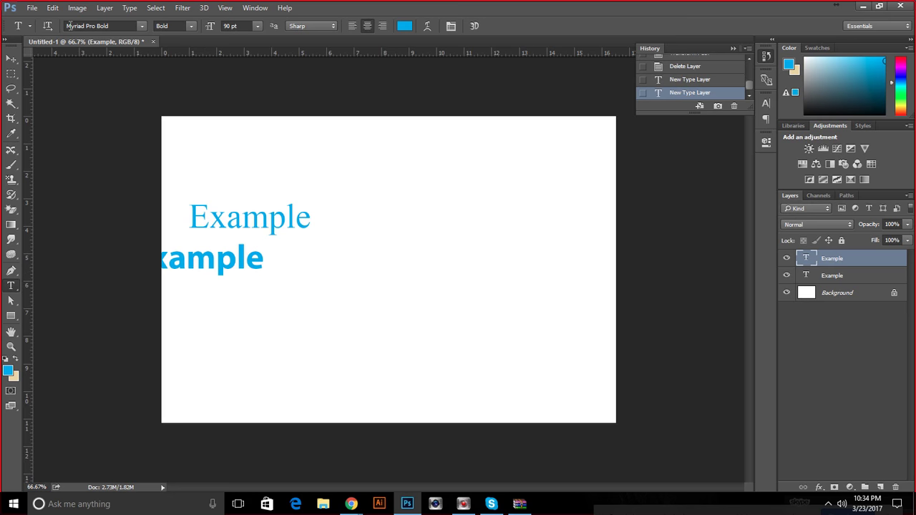
Move the Myriad Pro Bold "Example" fully onto the canvas, directly under the Times New Roman text, and compare the two closely.
left_click(11, 58)
left_click_drag(227, 284, 278, 295)
scroll(212, 228, "up", 5)
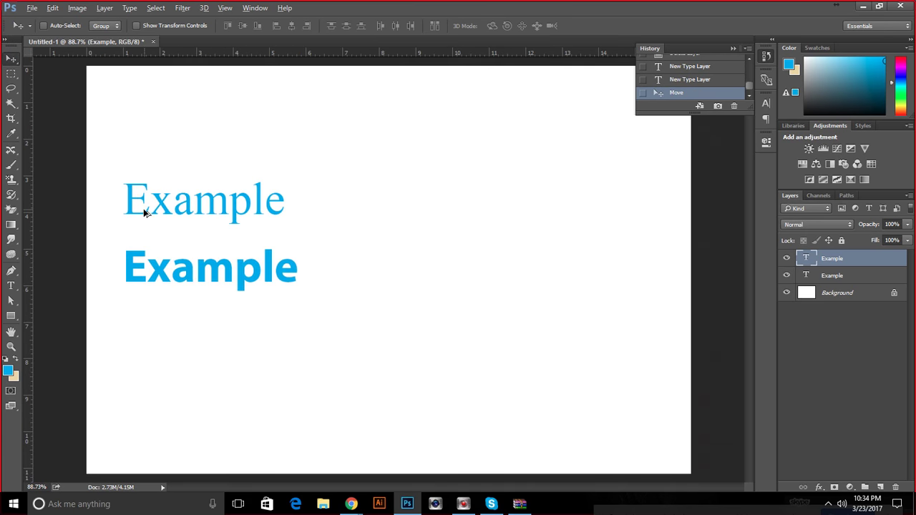
scroll(114, 191, "up", 4)
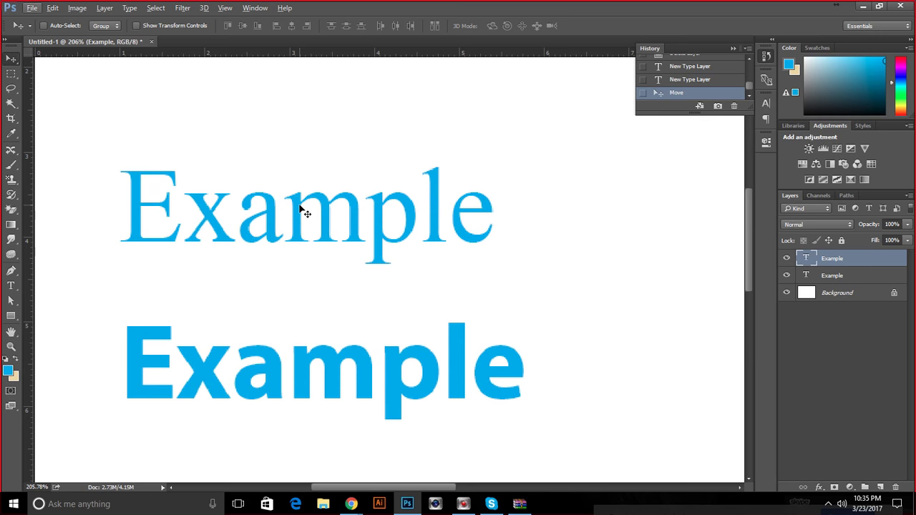
scroll(303, 211, "down", 1)
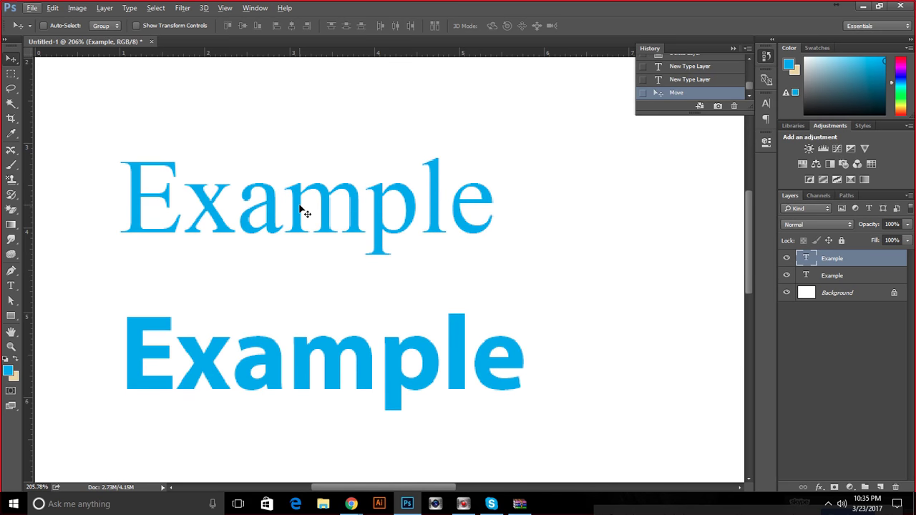
scroll(303, 211, "down", 1)
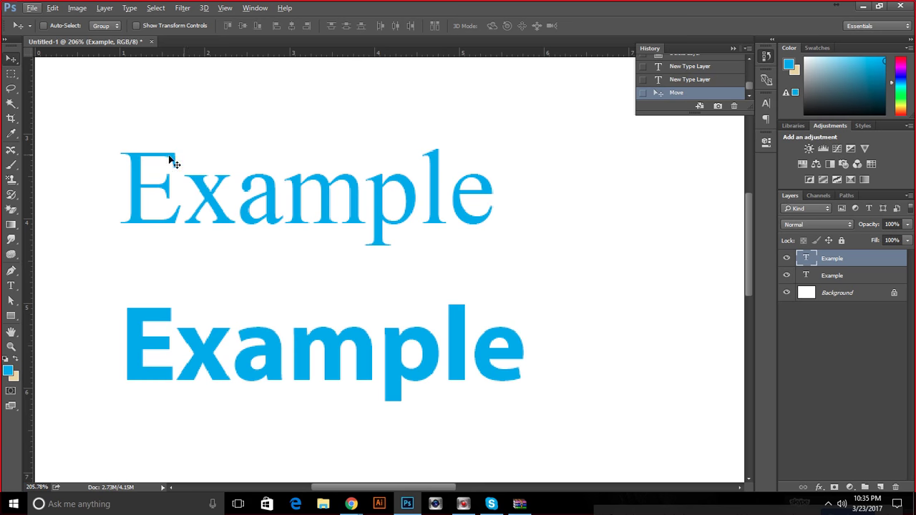
Reposition both "Example" text layers so the bold one sits closely beneath the Times New Roman one with their starts roughly aligned.
mouse_move(101, 135)
left_mouse_down()
mouse_move(112, 143)
mouse_move(101, 135)
left_mouse_up()
left_click_drag(412, 204, 411, 239)
left_click(852, 274)
left_click_drag(442, 207, 469, 212)
mouse_move(118, 129)
left_mouse_down()
mouse_move(194, 179)
mouse_move(108, 136)
left_mouse_up()
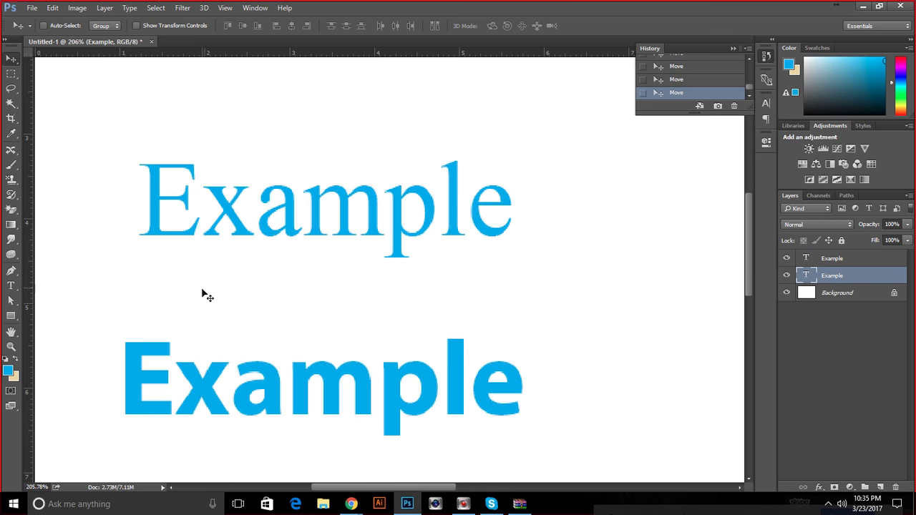
left_click(824, 259)
left_click_drag(272, 411, 293, 367)
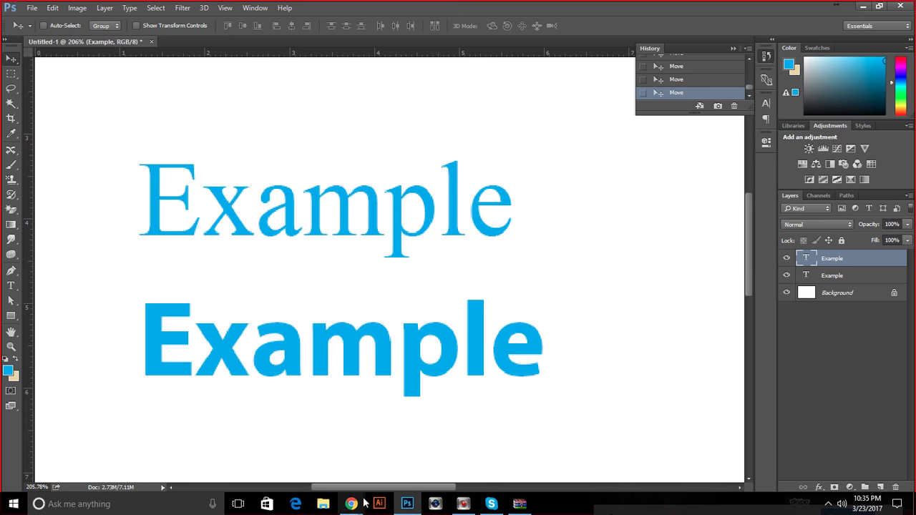
Switch to the Lorem Ipsum page in Chrome and run a web search for "Sarif font" from it.
mouse_move(351, 504)
left_click(244, 455)
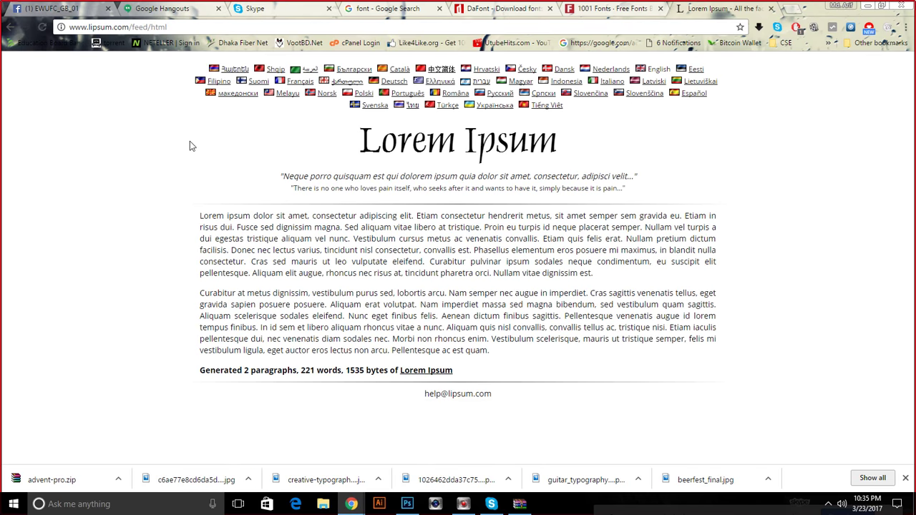
left_click(195, 30)
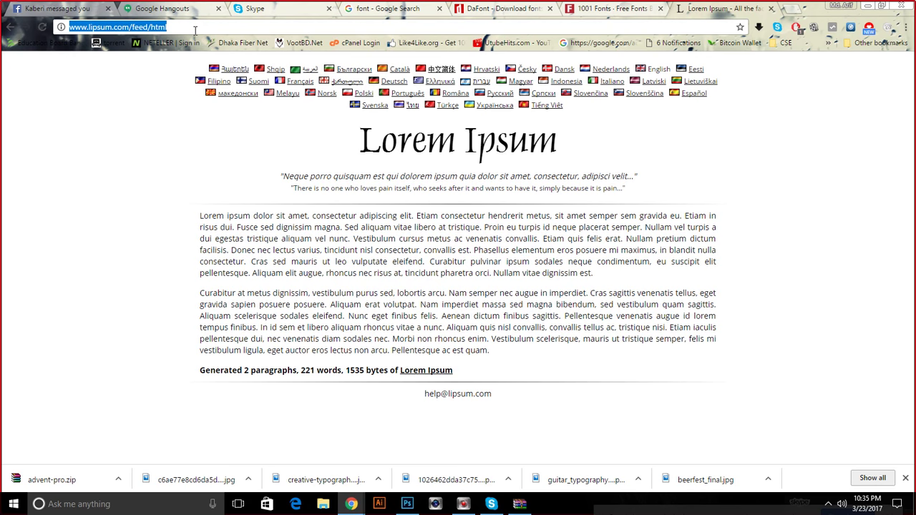
type("Sar")
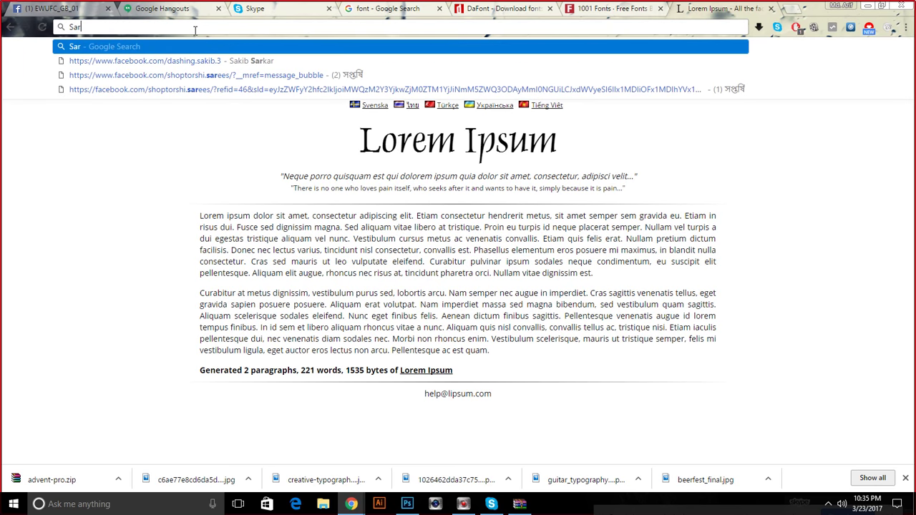
type("if font")
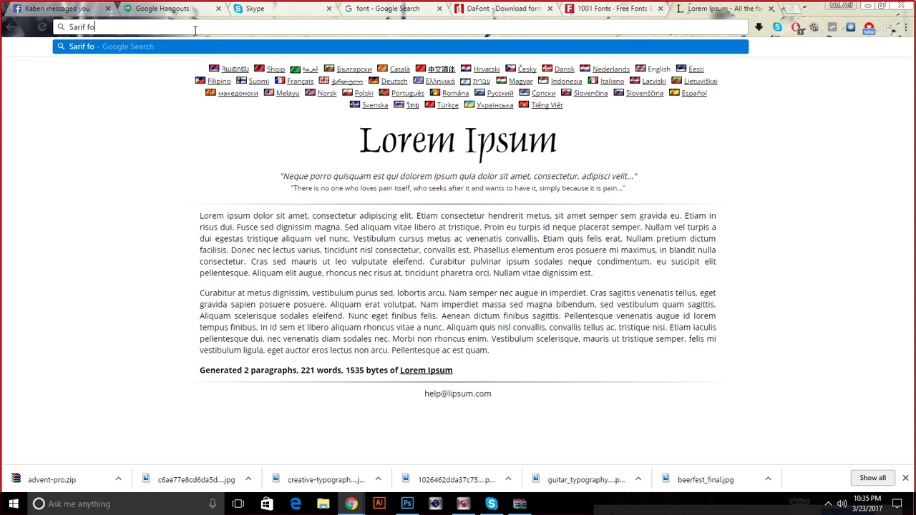
key("Return")
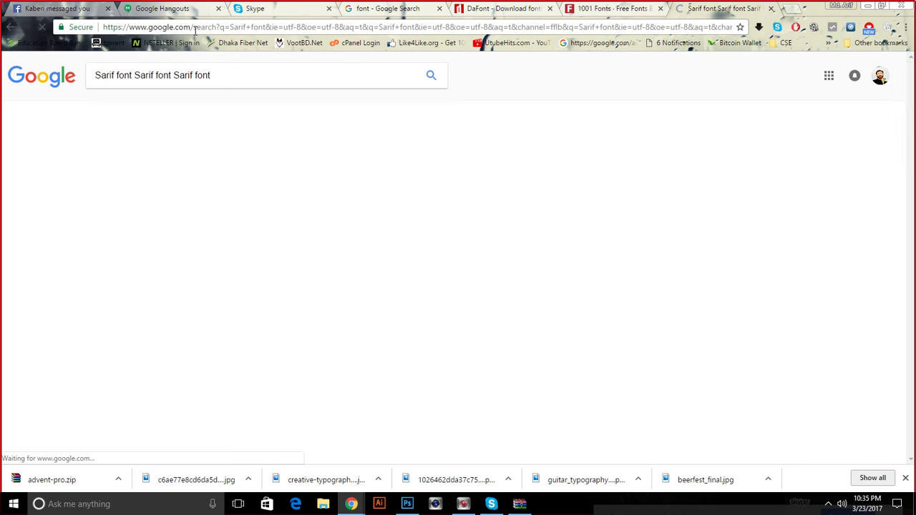
Open Font Squirrel's Serif Fonts page from the search results and look over its heading and font samples.
left_click(171, 200)
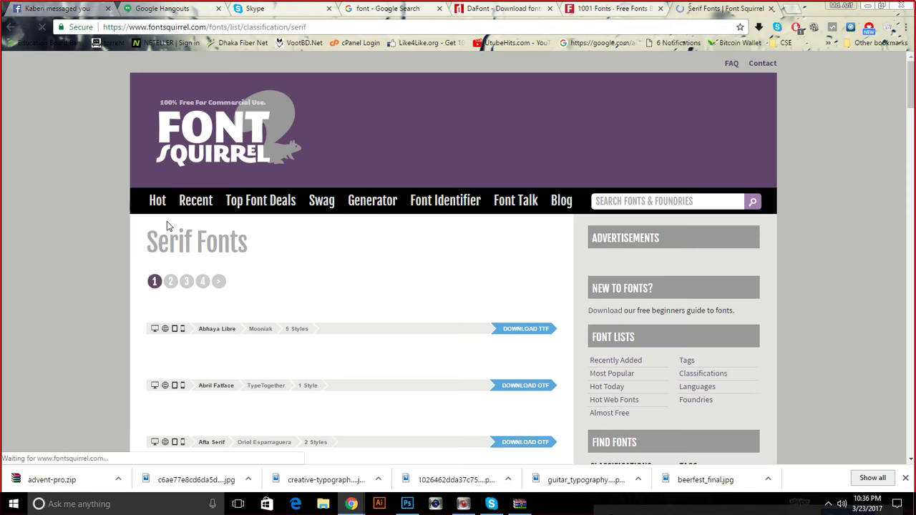
scroll(167, 226, "down", 3)
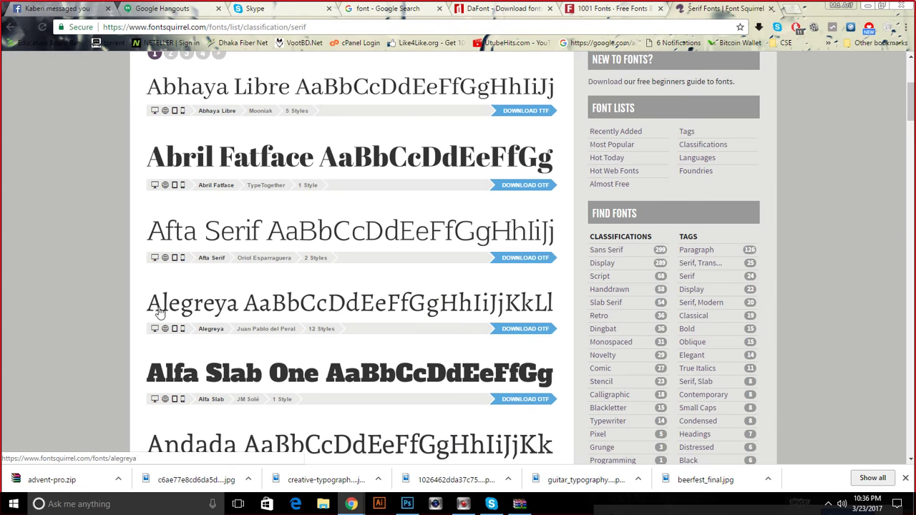
scroll(159, 315, "down", 2)
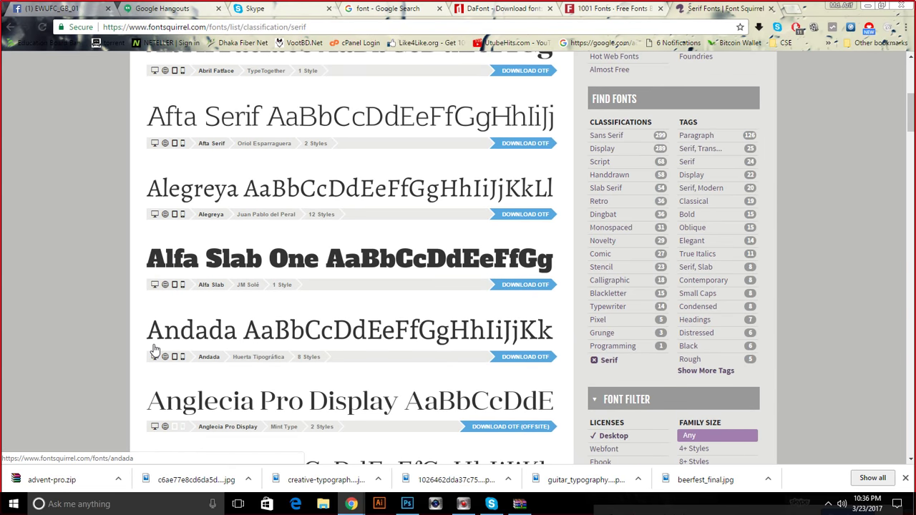
scroll(168, 408, "up", 5)
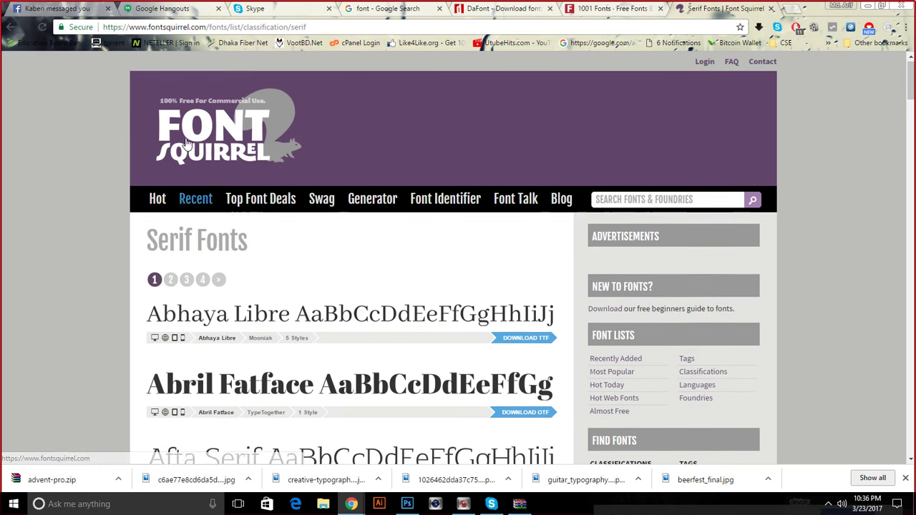
left_click_drag(148, 239, 254, 242)
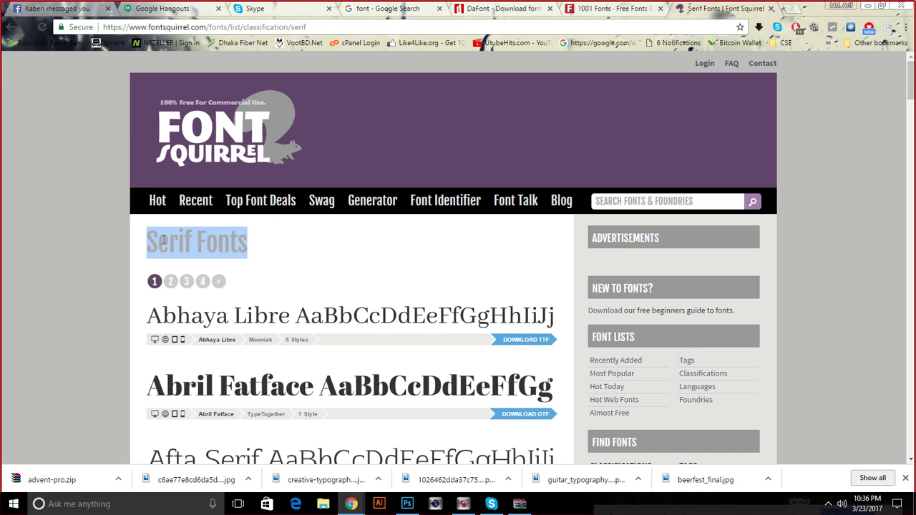
left_click(262, 245)
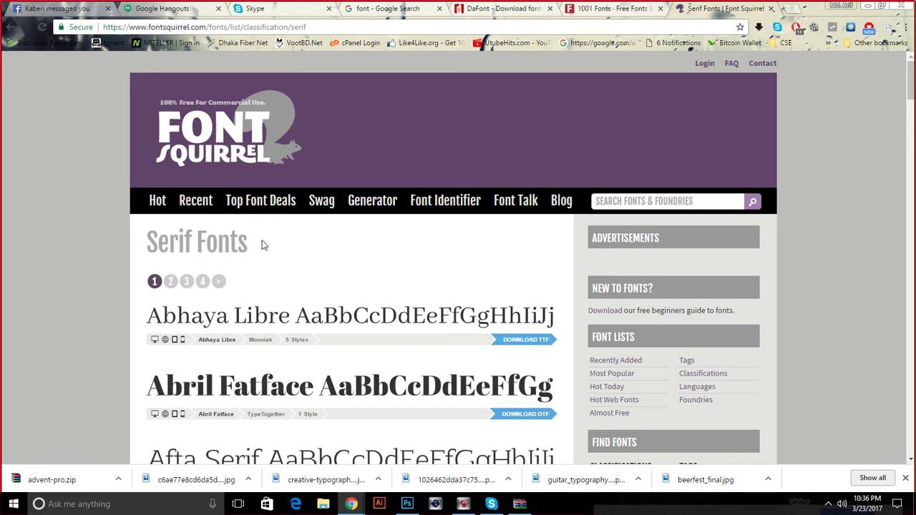
Go back to the Google results and change the search to "san Sarif font".
left_click(6, 27)
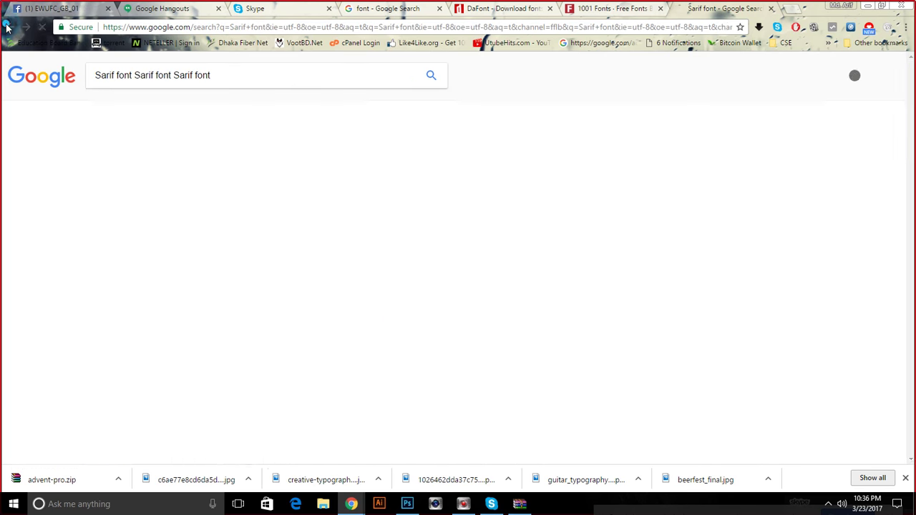
left_click(177, 74)
left_click_drag(172, 74, 54, 85)
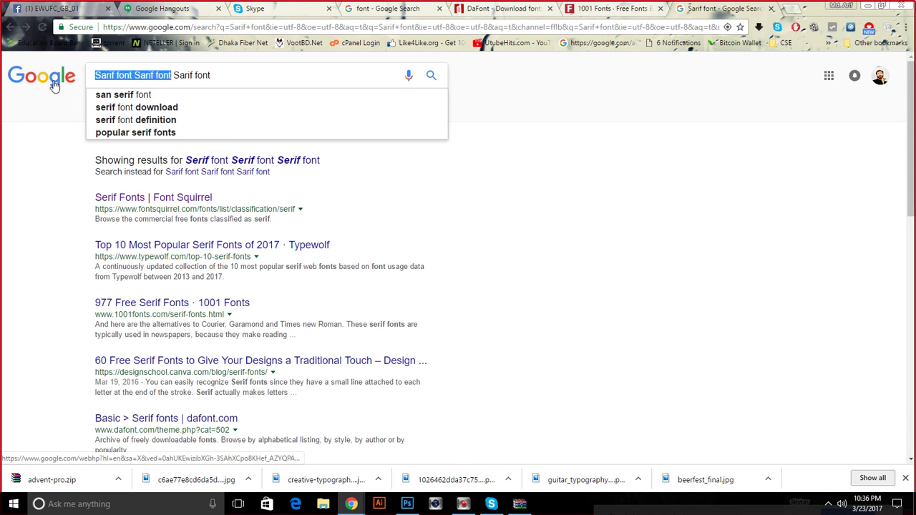
type("san")
key("Return")
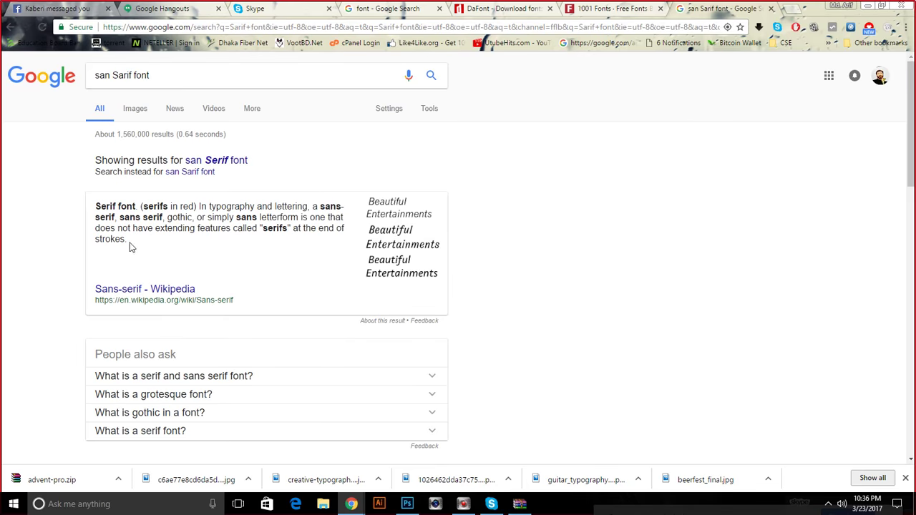
Open Font Squirrel's Sans Serif Fonts page from the search results and look through its font samples.
scroll(133, 247, "down", 3)
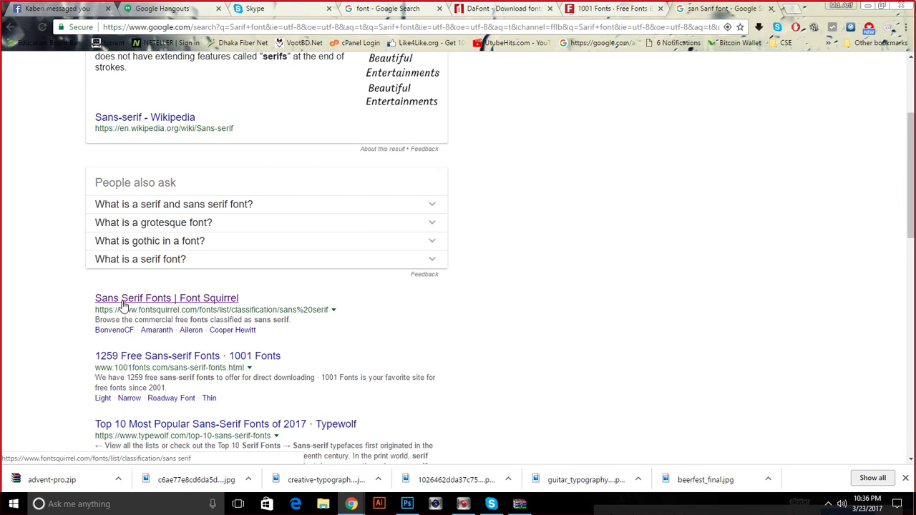
left_click(121, 299)
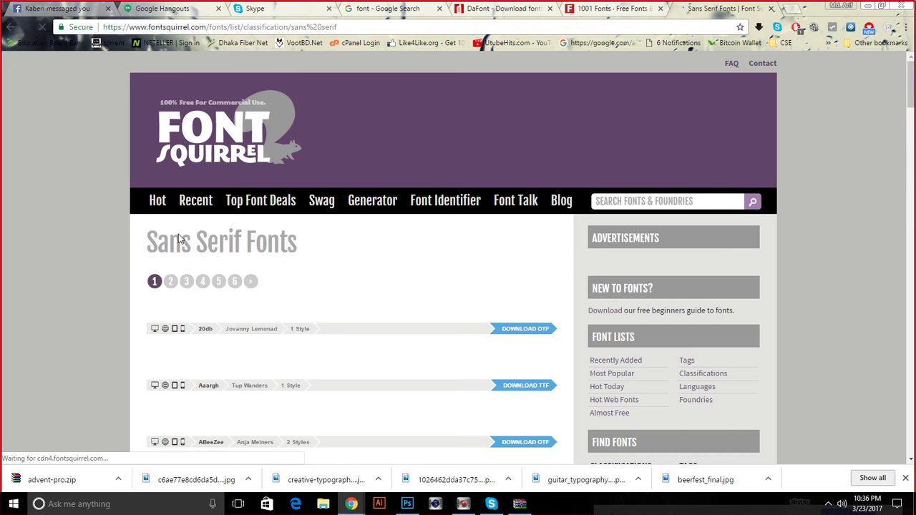
scroll(180, 235, "down", 1)
scroll(189, 287, "down", 1)
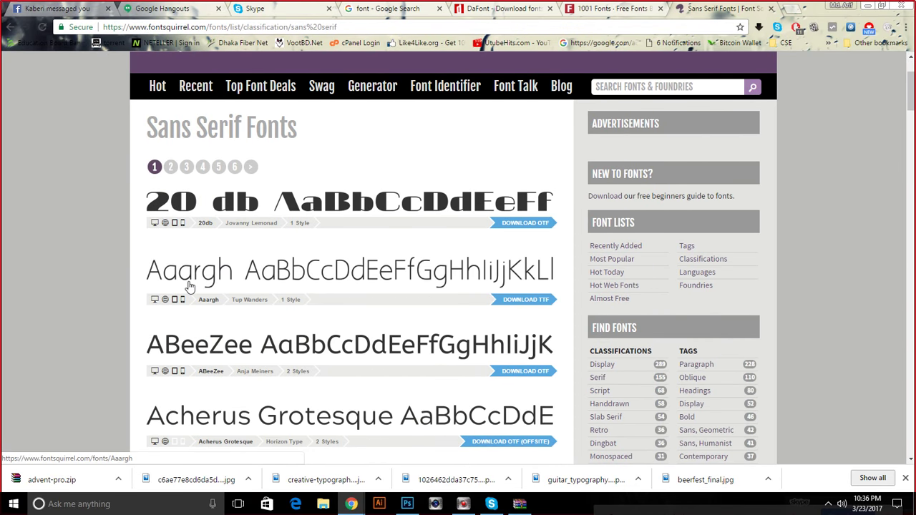
scroll(189, 286, "down", 1)
scroll(193, 302, "down", 1)
scroll(190, 304, "down", 1)
scroll(214, 300, "down", 2)
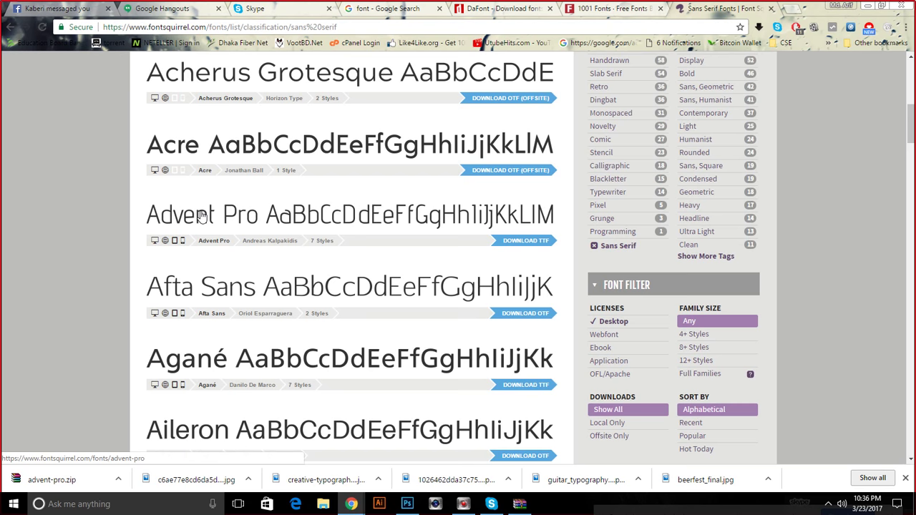
scroll(200, 215, "down", 7)
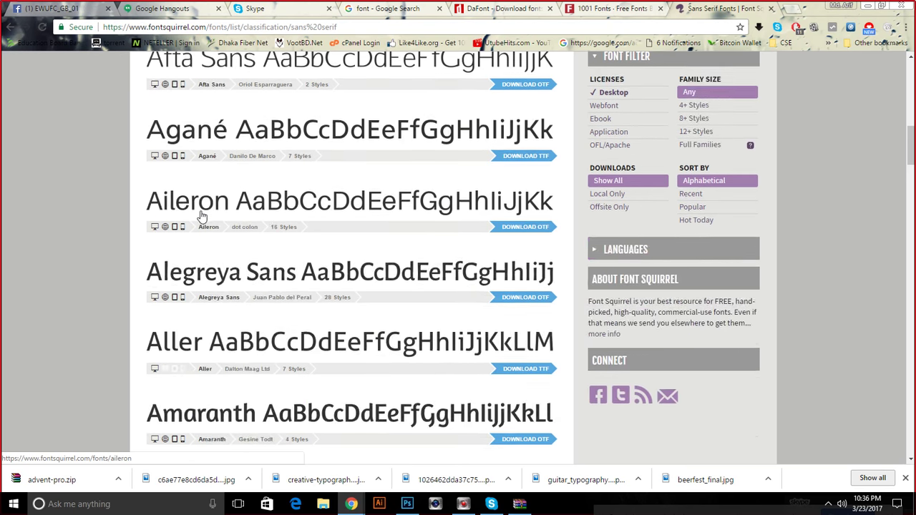
Switch to Photoshop and delete both "Example" text layers, leaving only the blank background.
left_click(407, 504)
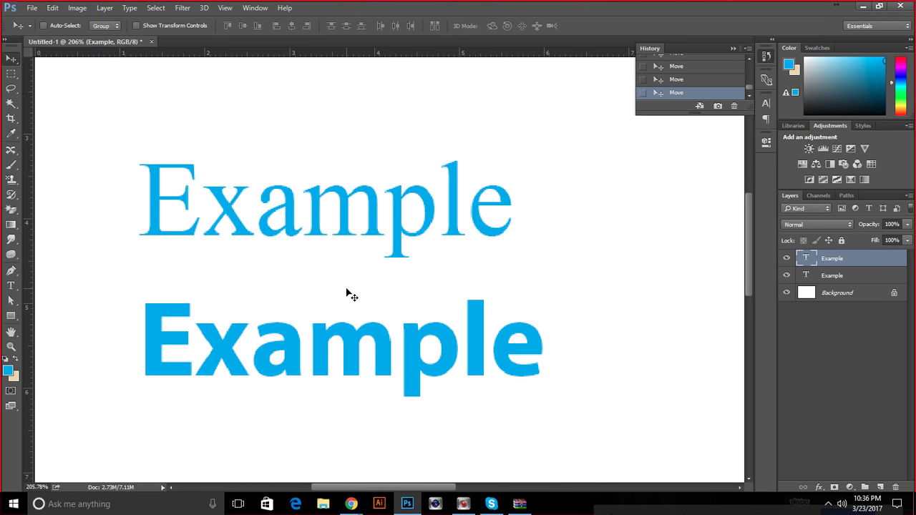
key("Delete")
key("Delete")
scroll(351, 294, "down", 5)
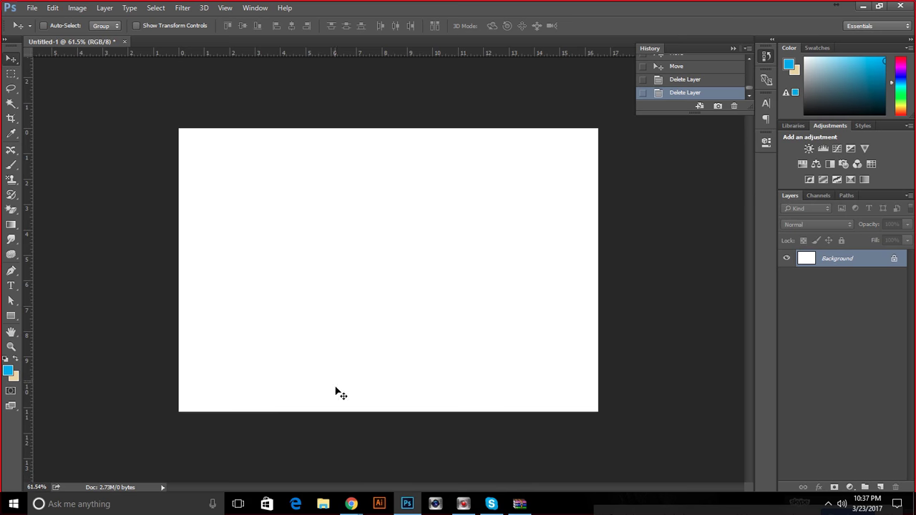
Switch to Chrome, run a web search for "wiki" and open Wikipedia's Wiki article from the results.
mouse_move(351, 505)
left_click(233, 454)
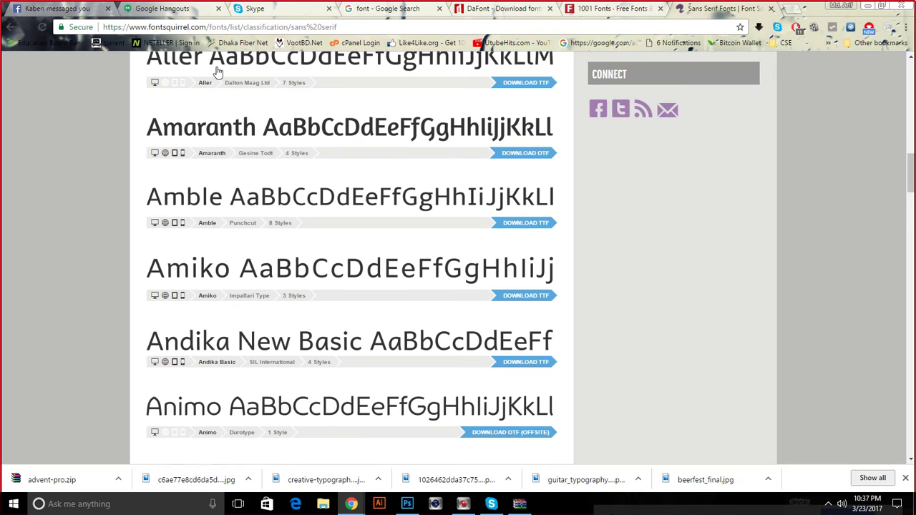
left_click(321, 28)
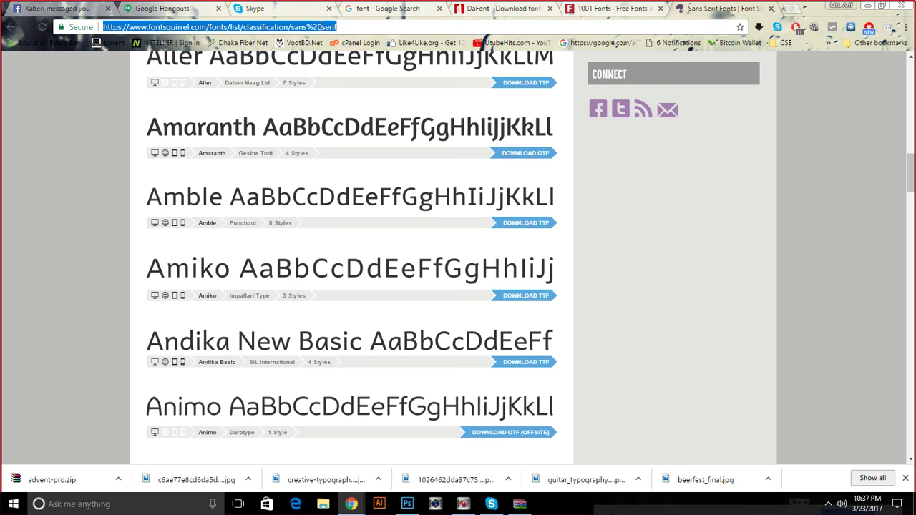
type("wiki")
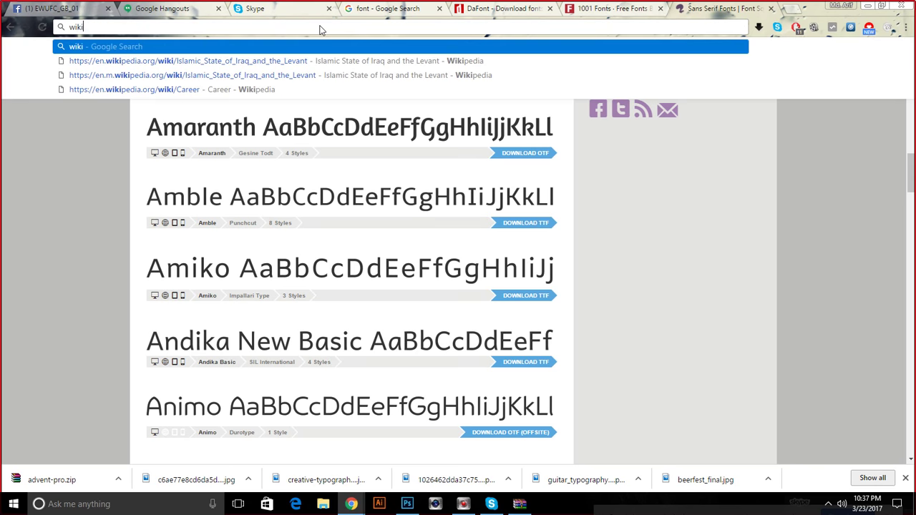
key("Return")
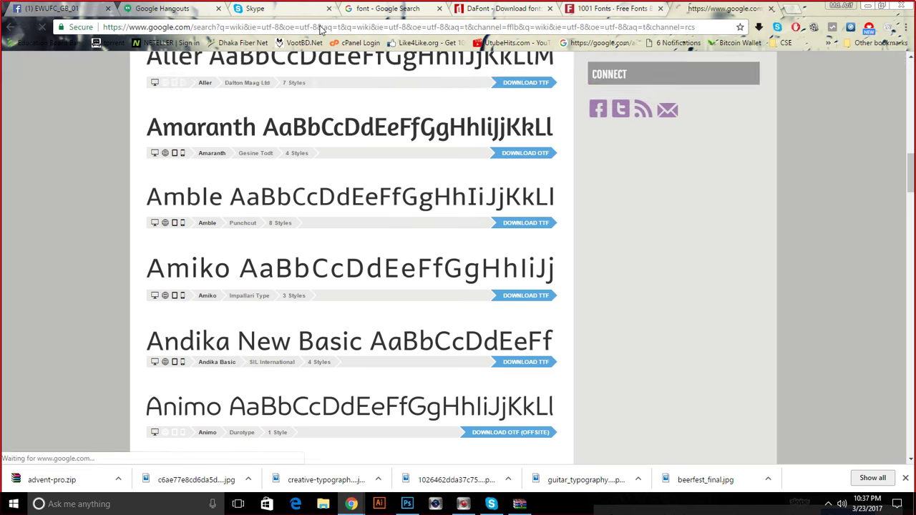
left_click(118, 163)
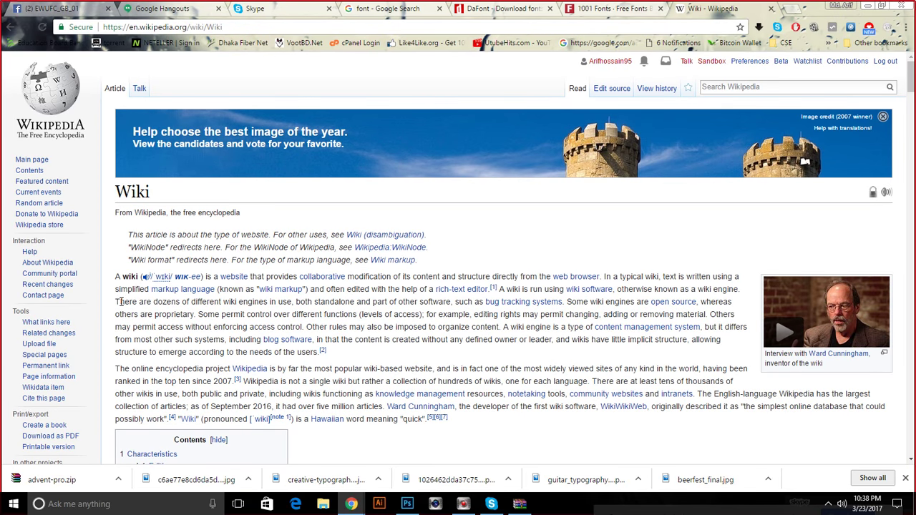
Look through the body text of the Wiki article, highlighting passages in the introduction and the Characteristics section to examine their font.
left_click_drag(116, 301, 385, 325)
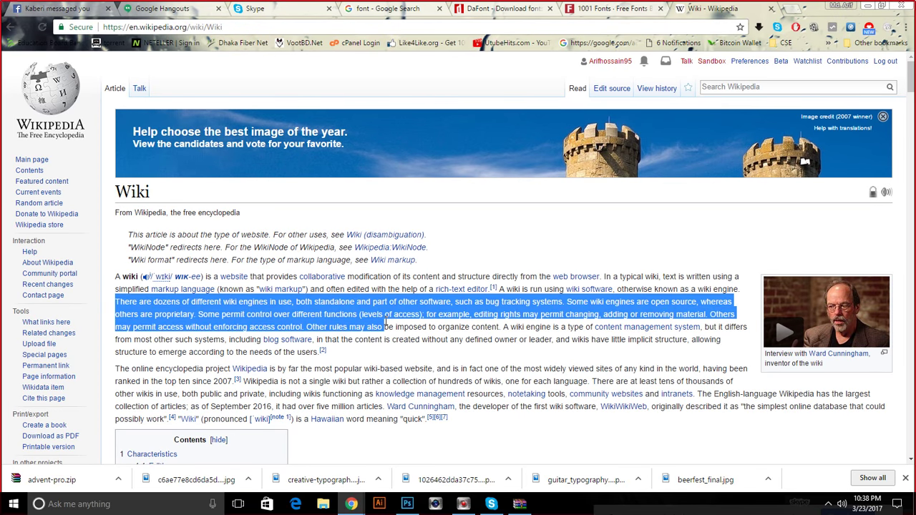
left_click(401, 341)
scroll(386, 343, "down", 8)
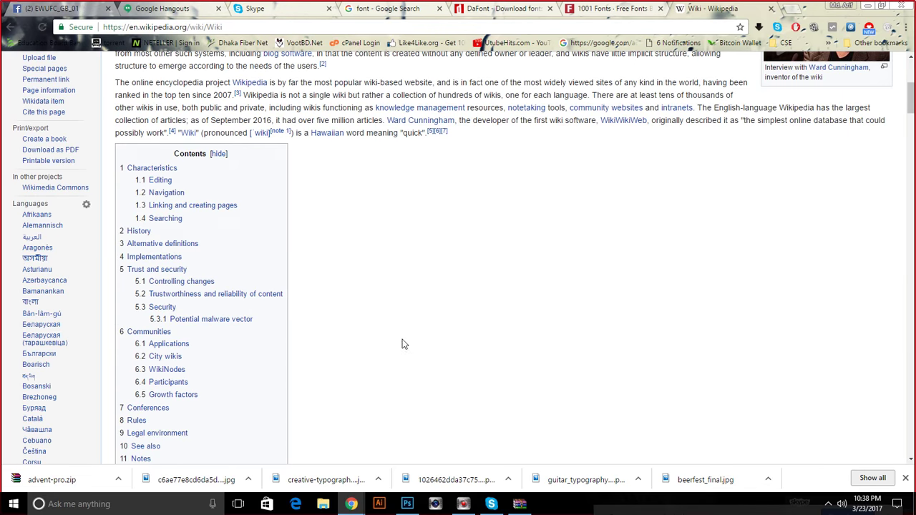
scroll(371, 344, "down", 3)
scroll(316, 342, "down", 3)
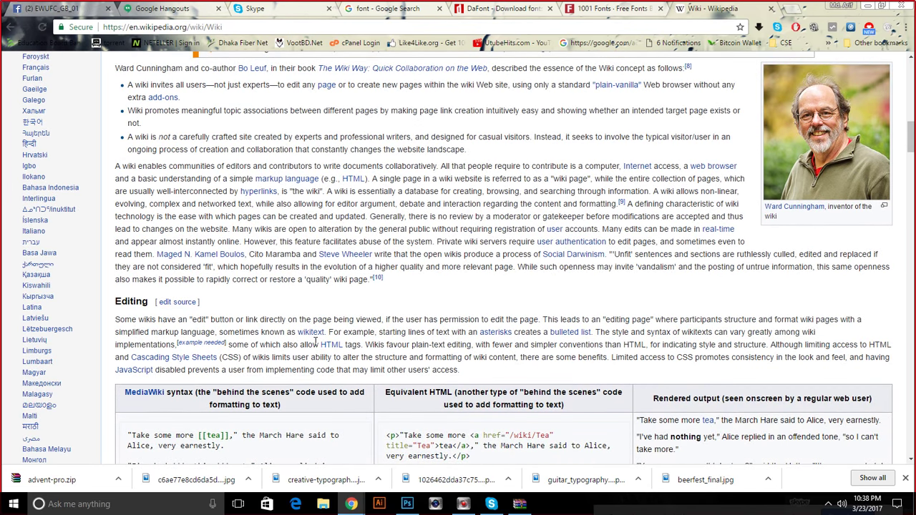
left_click_drag(229, 226, 588, 238)
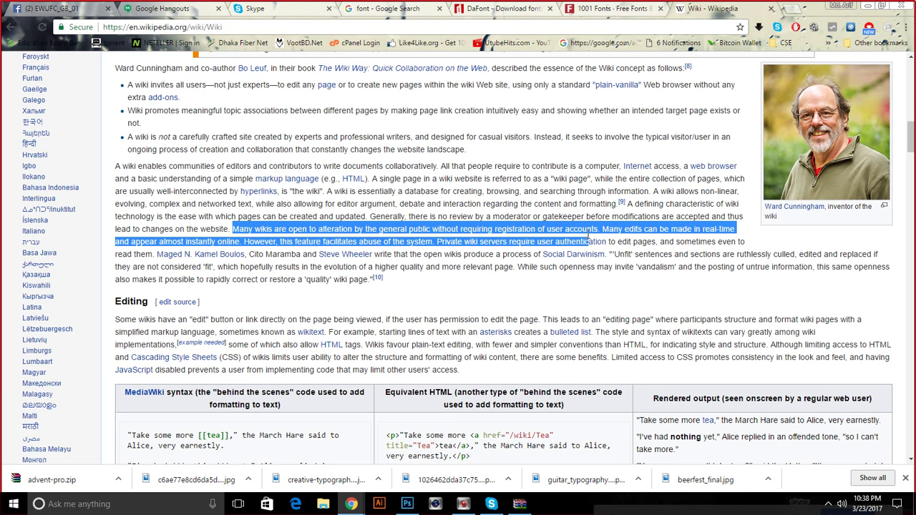
left_click(508, 264)
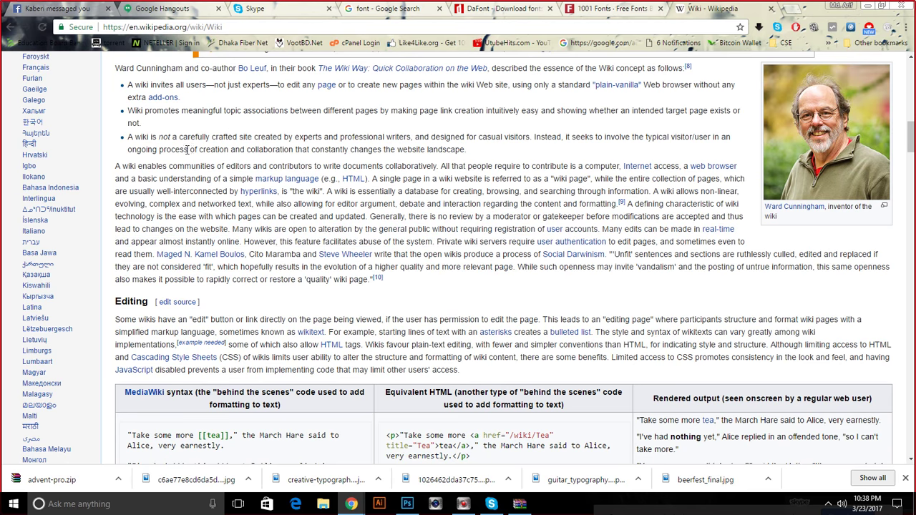
left_click_drag(140, 136, 203, 137)
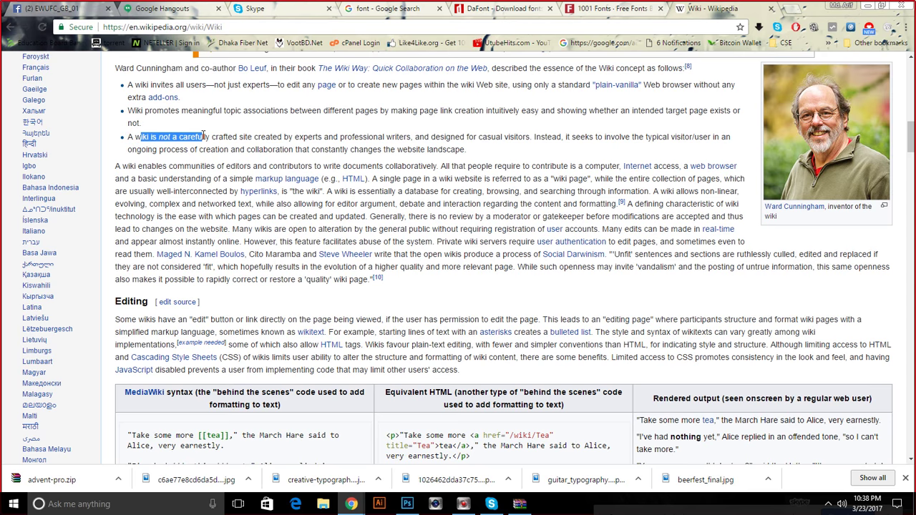
Go back to the Google results for the wiki search and look over the text of the listed results.
left_click(10, 26)
scroll(140, 225, "down", 4)
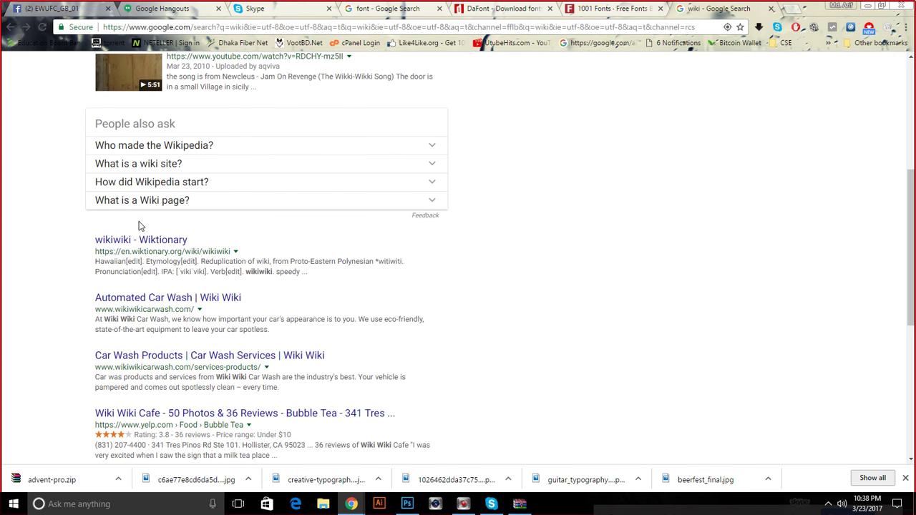
scroll(138, 223, "down", 4)
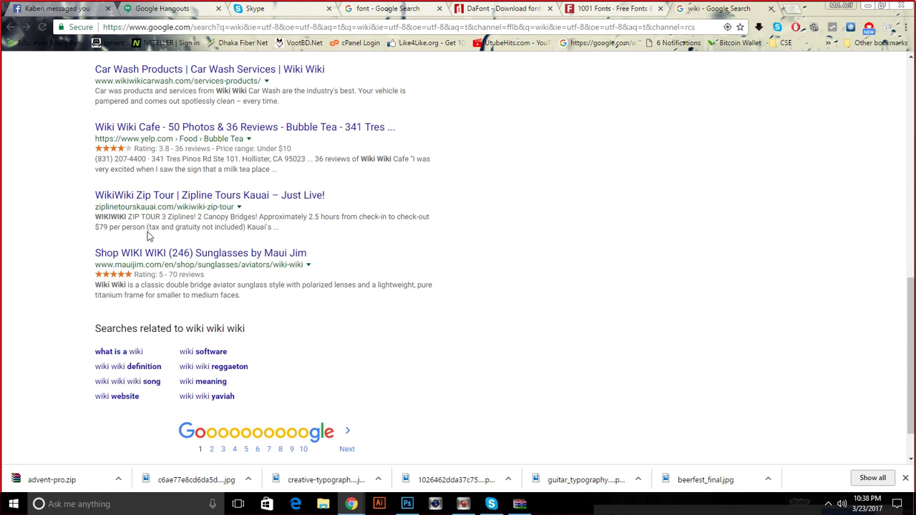
scroll(148, 231, "up", 6)
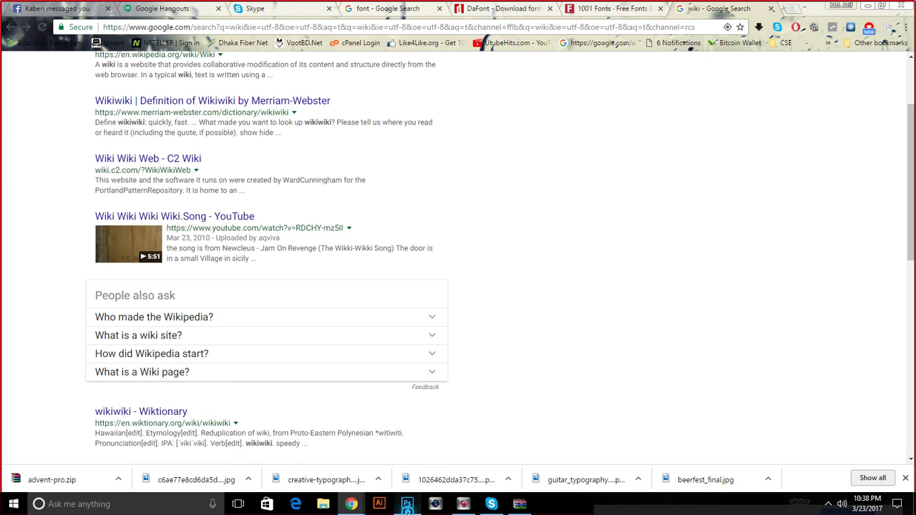
left_click(406, 503)
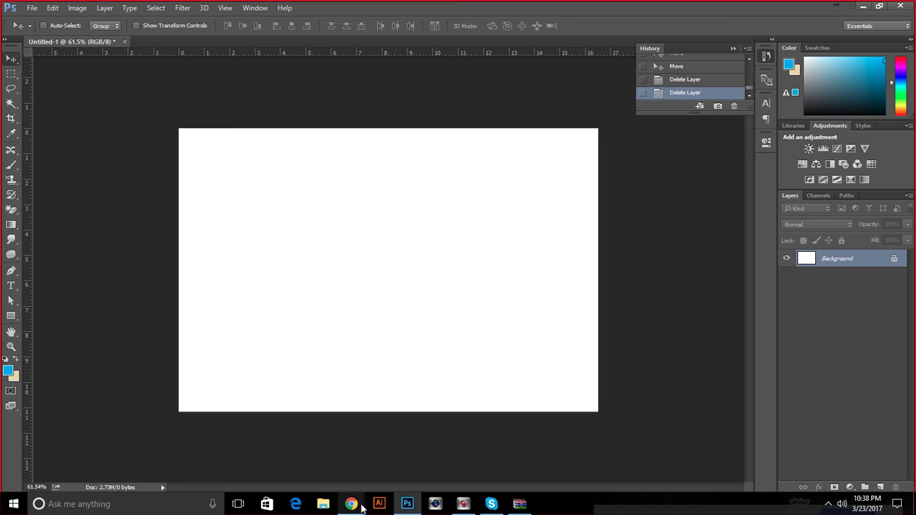
mouse_move(355, 501)
left_click(257, 446)
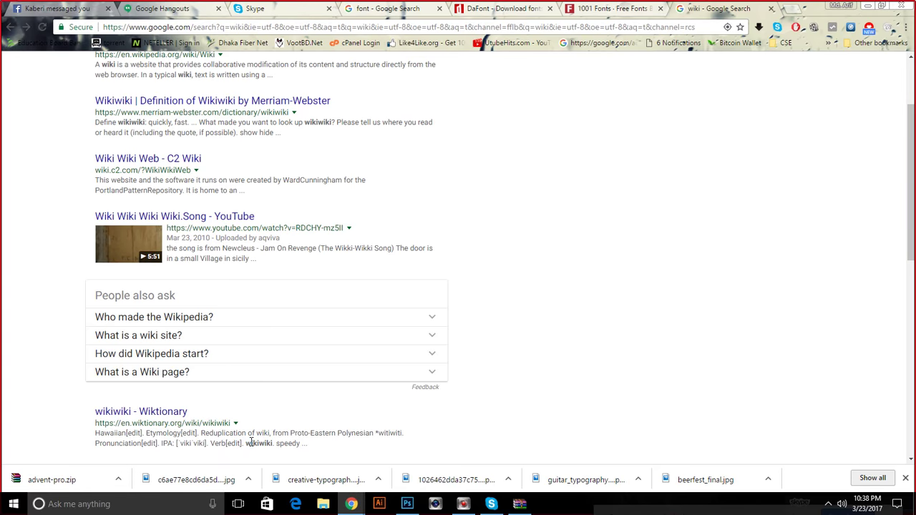
scroll(250, 444, "up", 3)
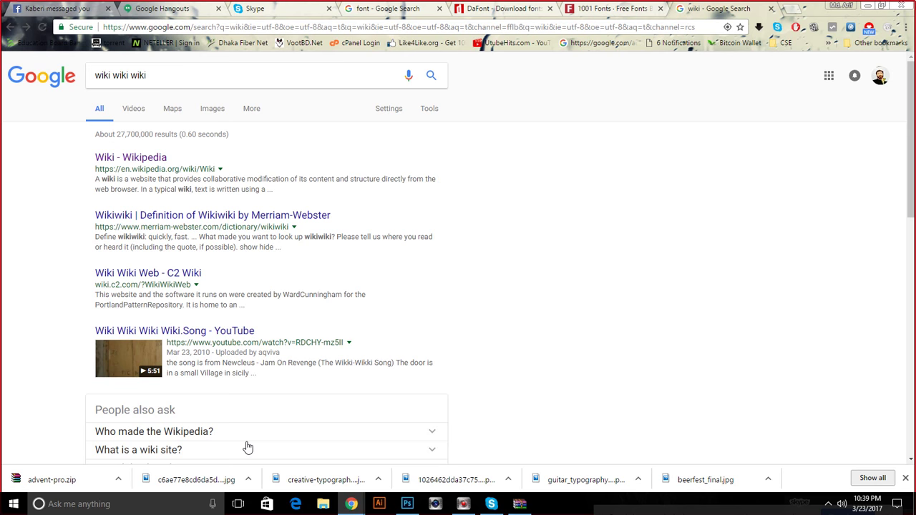
mouse_move(395, 501)
left_click(392, 490)
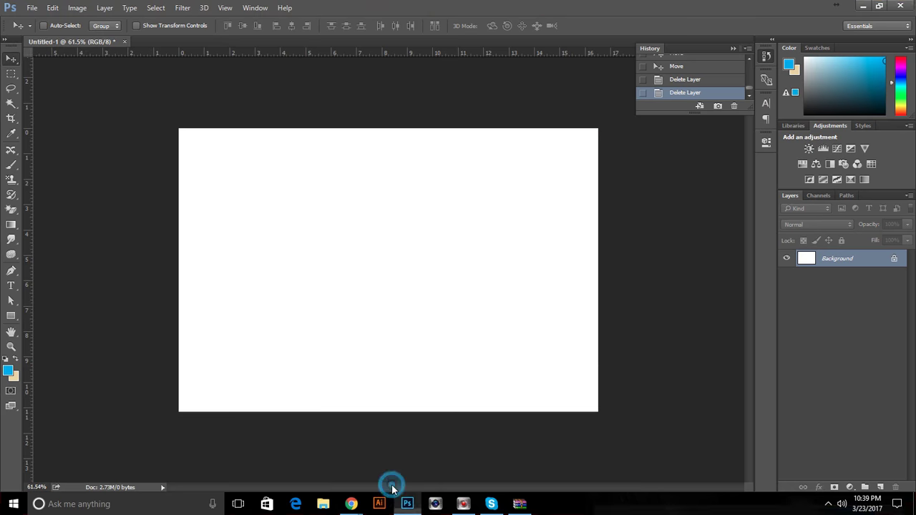
mouse_move(350, 503)
left_click(243, 464)
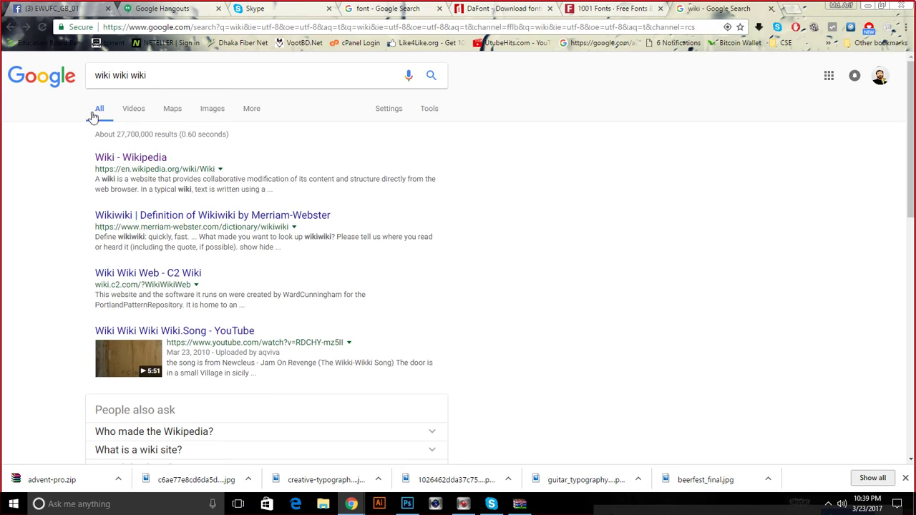
Search Google for "business cards" and narrow the image results to the Templates category.
left_click(160, 71)
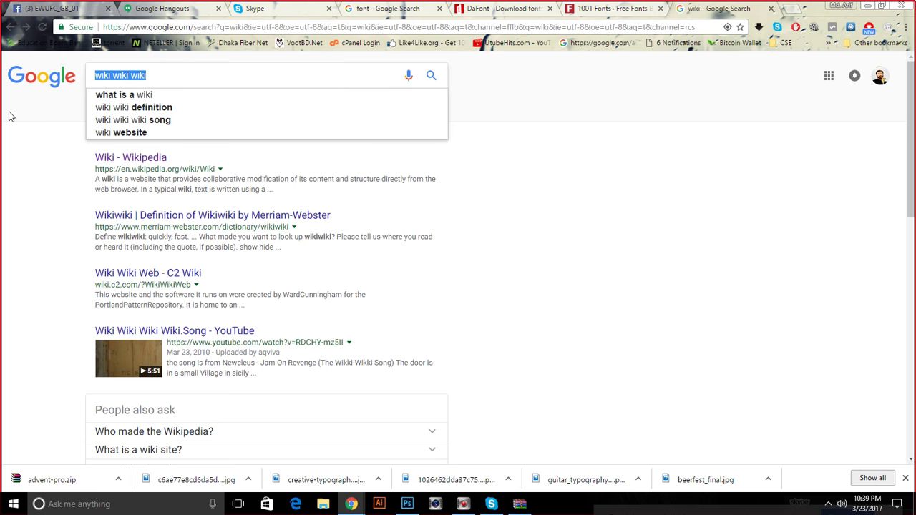
type("busi")
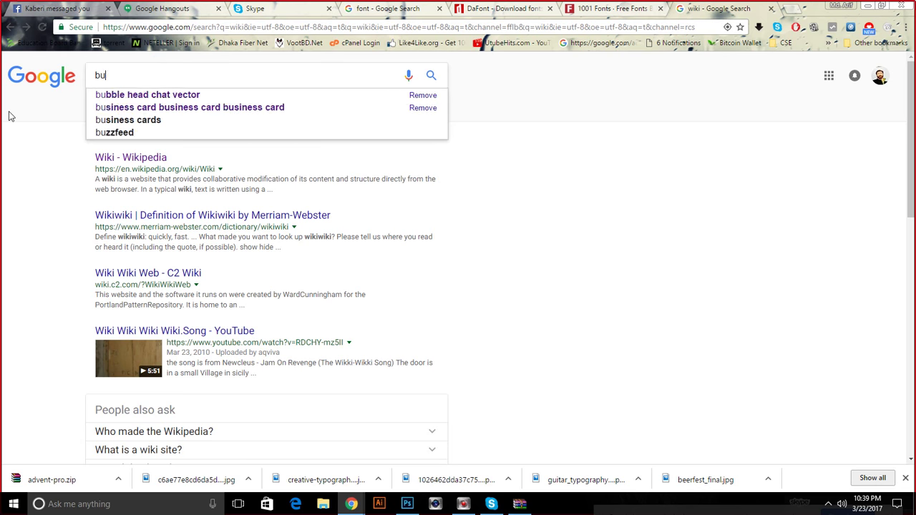
key("Down")
key("Down")
key("Down")
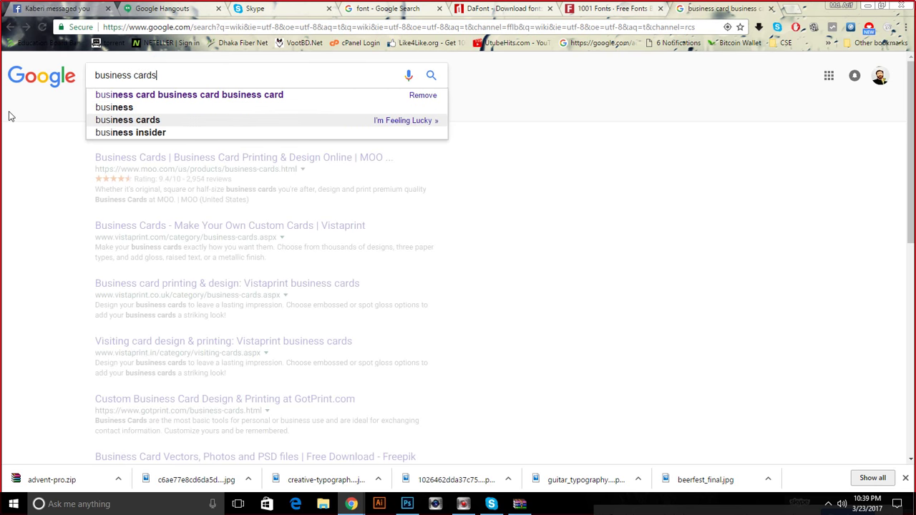
key("Return")
left_click(134, 109)
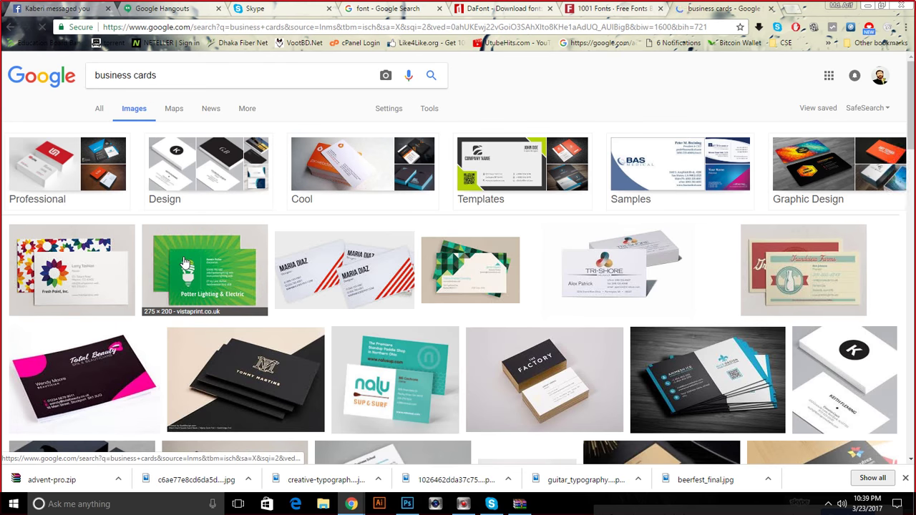
left_click(495, 177)
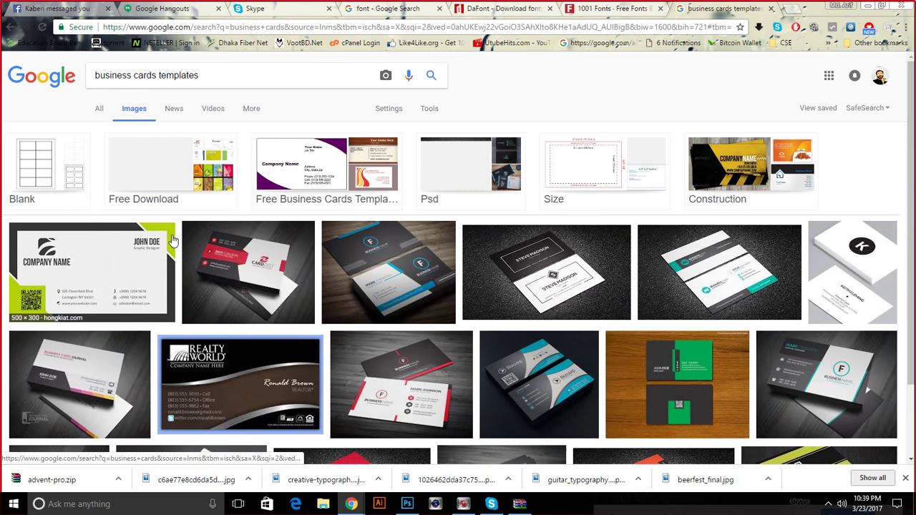
Preview the green-cornered Company Name card and the Realty World card to examine the fonts in their contact details.
left_click(90, 274)
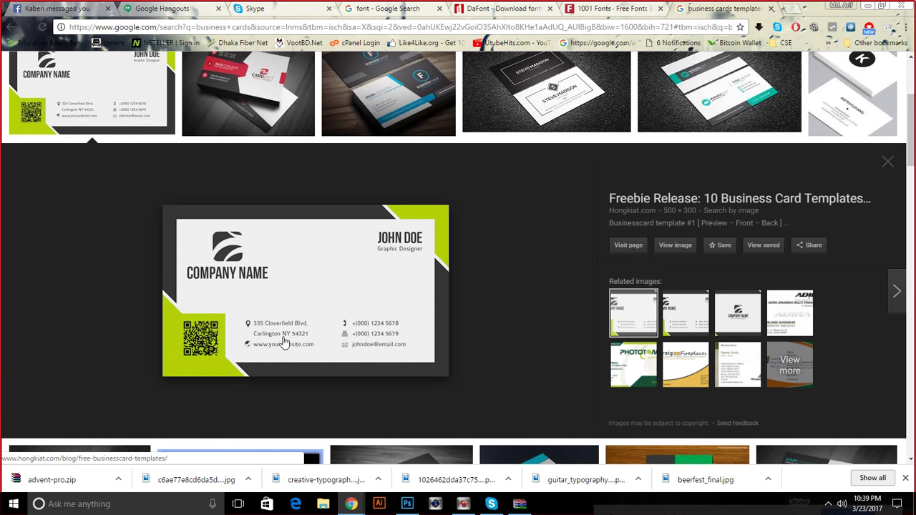
scroll(284, 342, "down", 1)
scroll(233, 309, "down", 2)
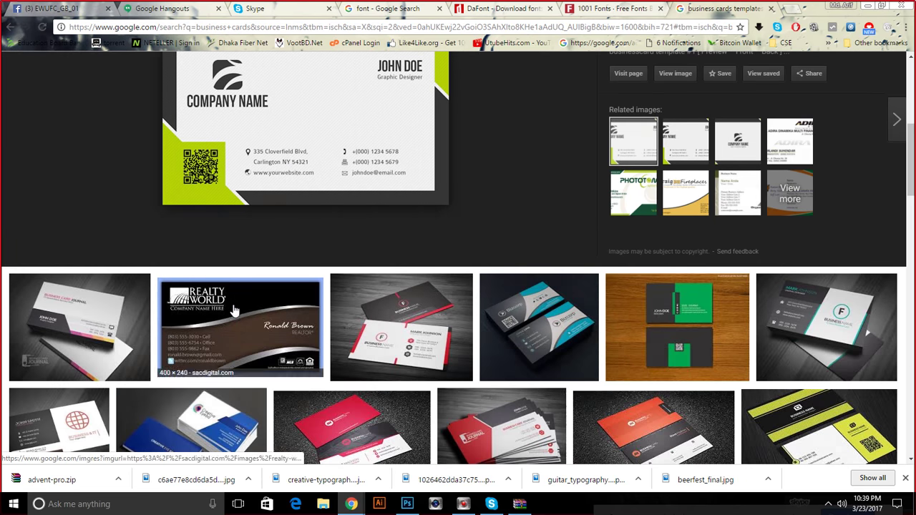
left_click(234, 309)
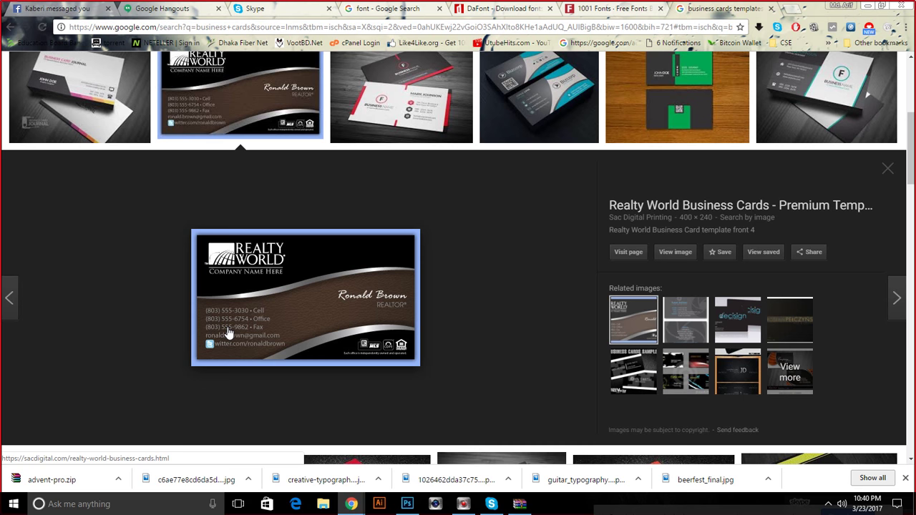
scroll(227, 333, "down", 2)
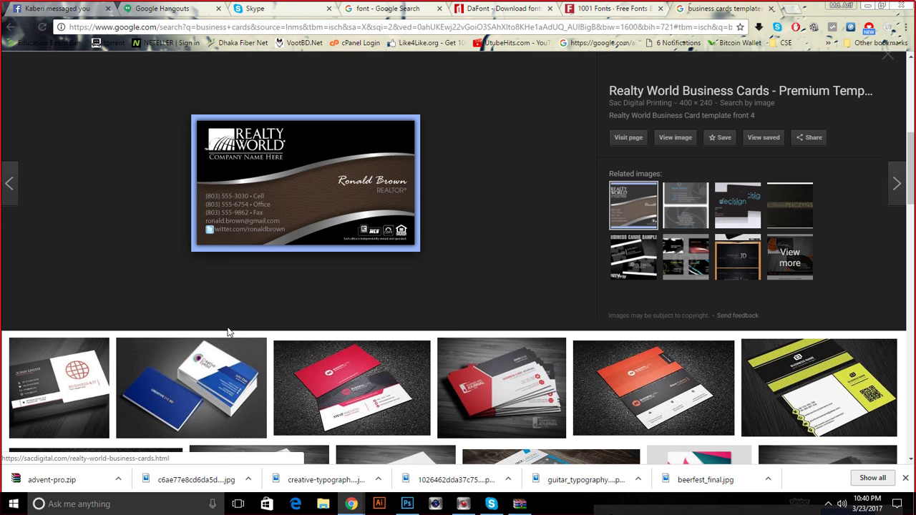
Preview the Business & IT card, the Company Name tagline card and its related Cashmere card to compare their lettering.
left_click(86, 369)
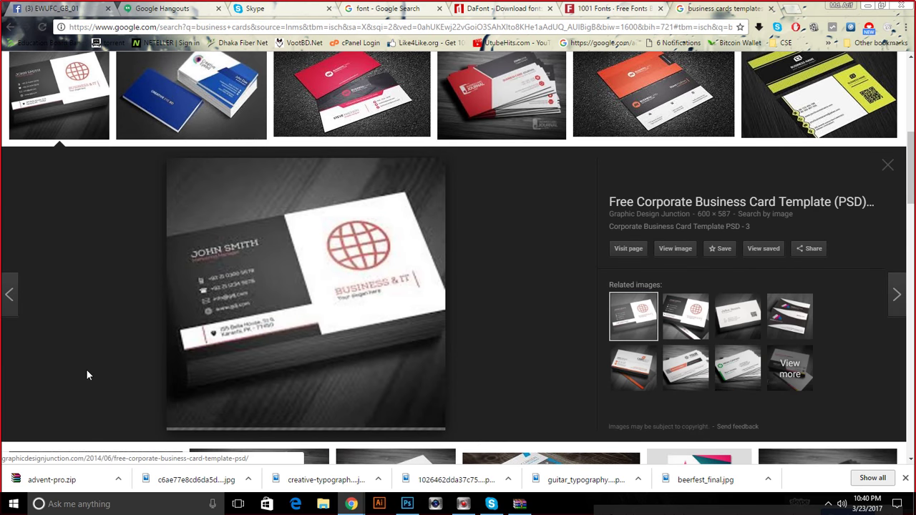
scroll(170, 319, "down", 1)
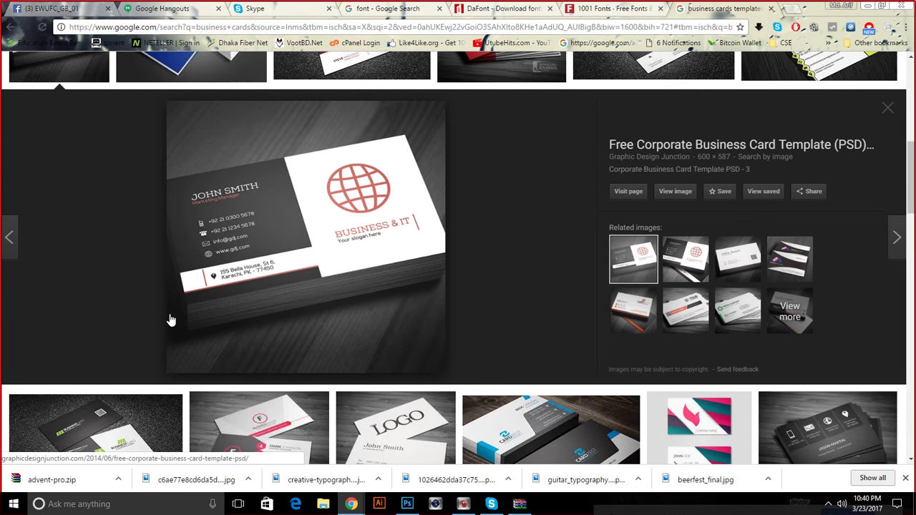
scroll(171, 319, "down", 3)
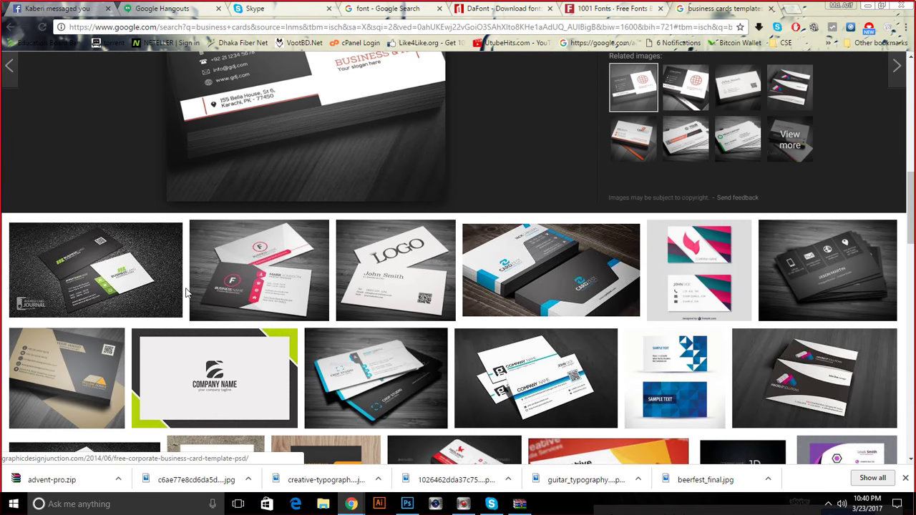
left_click(225, 358)
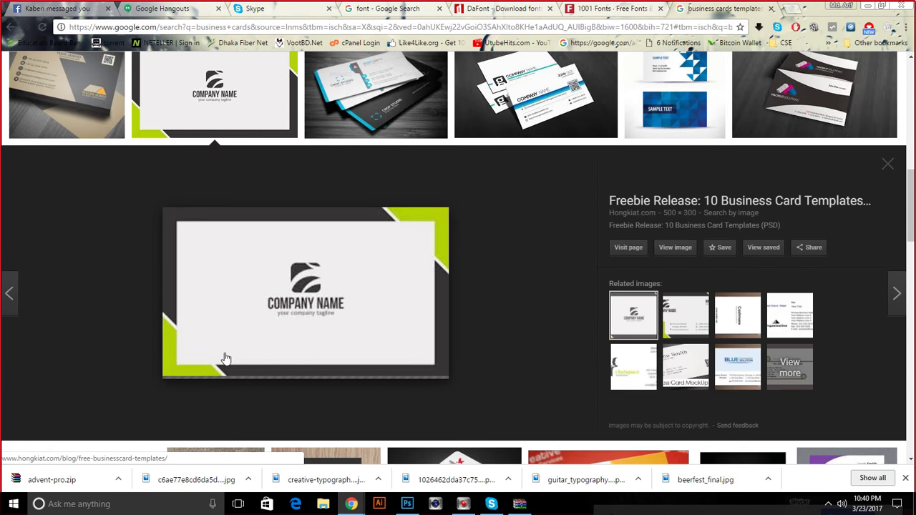
left_click(724, 315)
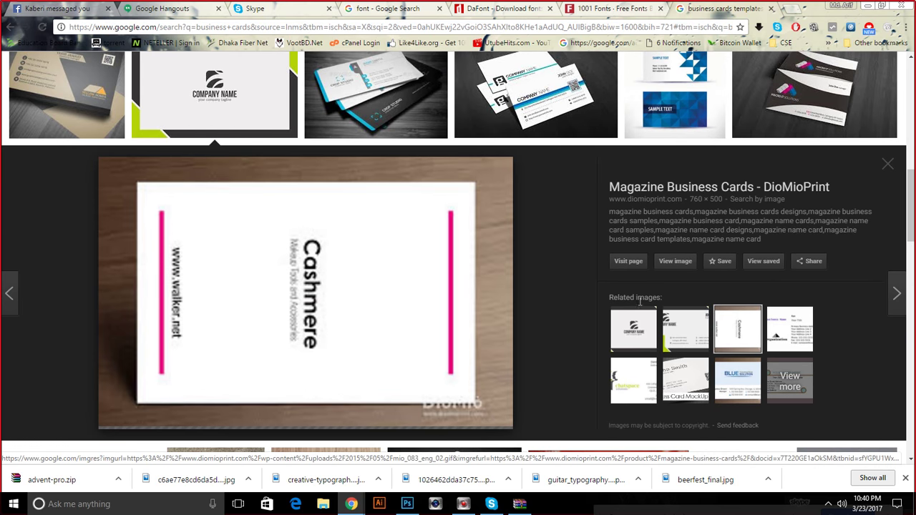
Browse the business card results and preview the Business & IT card again to examine its lettering.
scroll(644, 315, "down", 5)
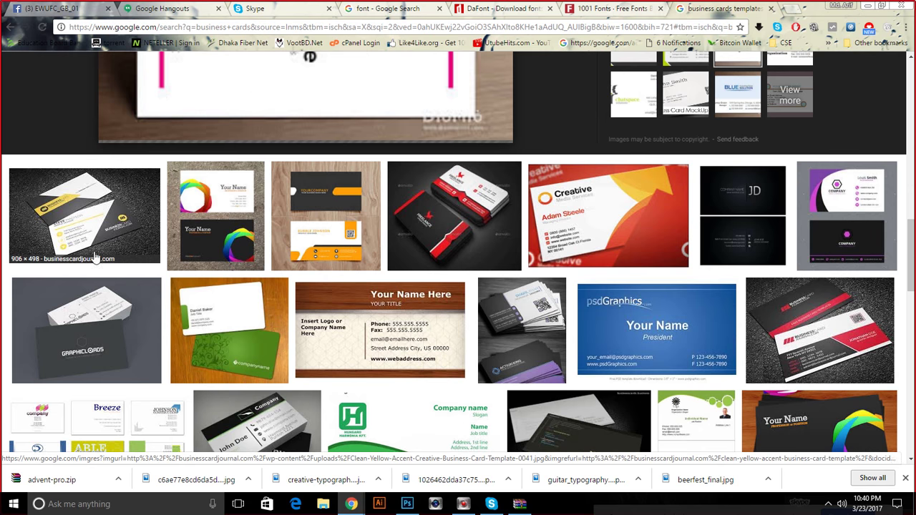
scroll(132, 290, "up", 2)
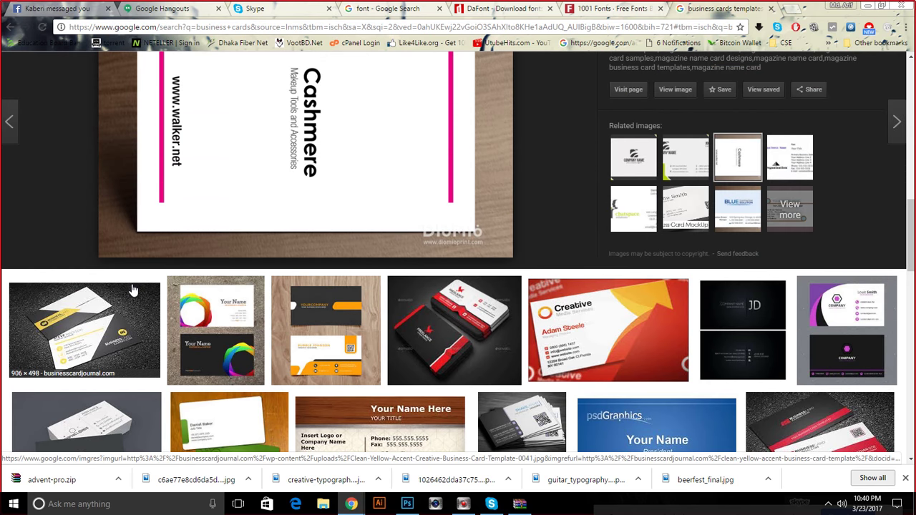
scroll(132, 289, "up", 5)
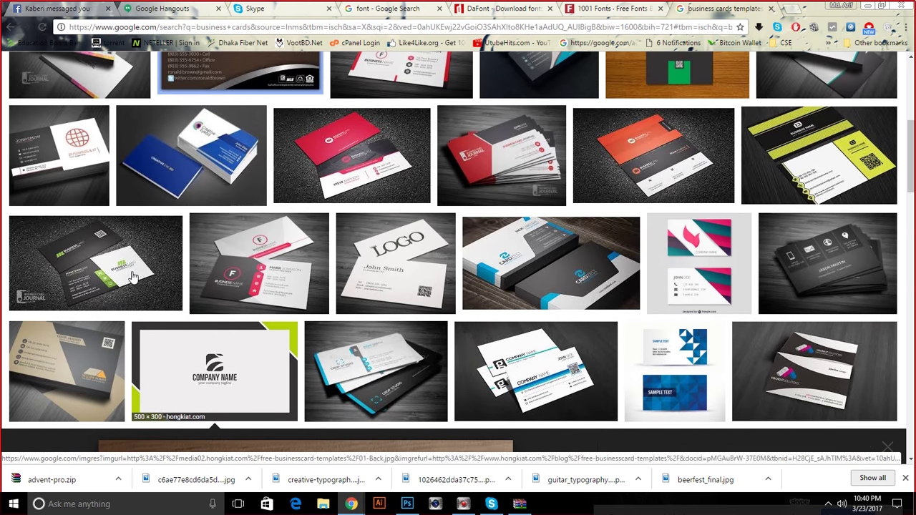
scroll(244, 312, "up", 3)
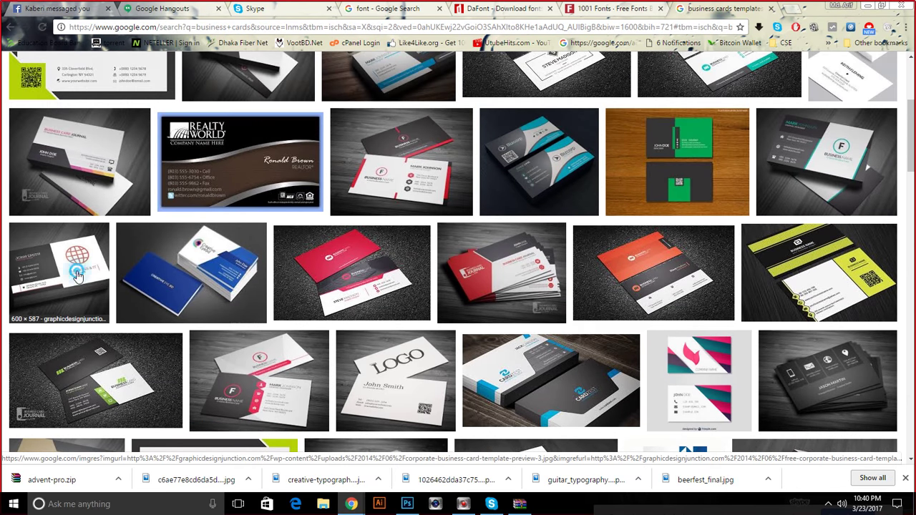
left_click(61, 279)
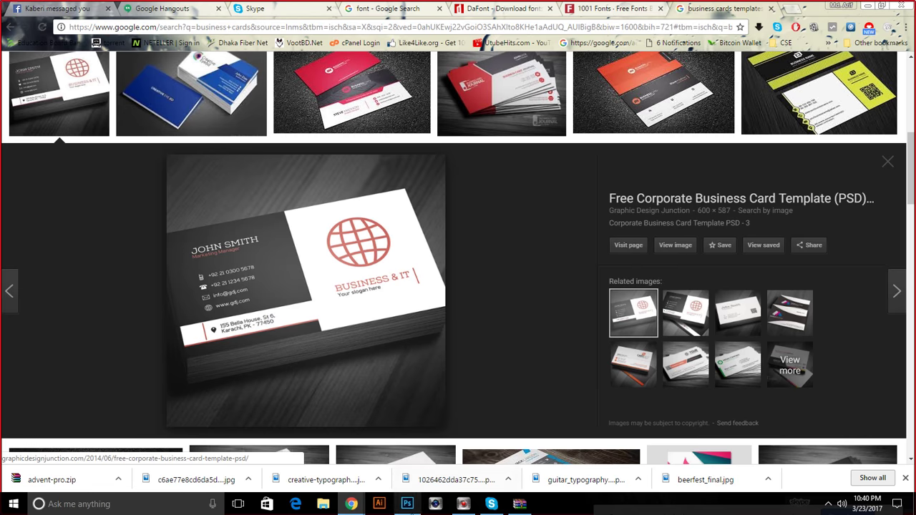
Look over the business card results below the preview and switch to Photoshop.
left_click(407, 504)
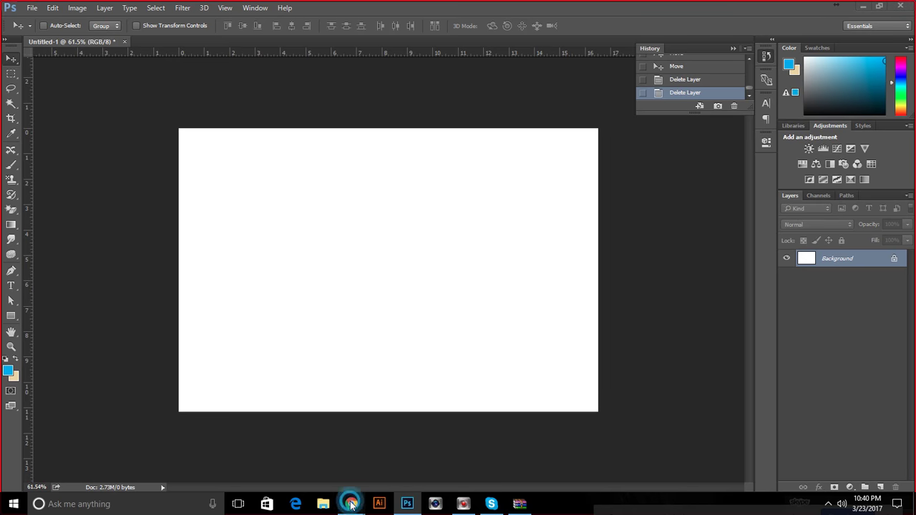
mouse_move(350, 503)
left_click(275, 449)
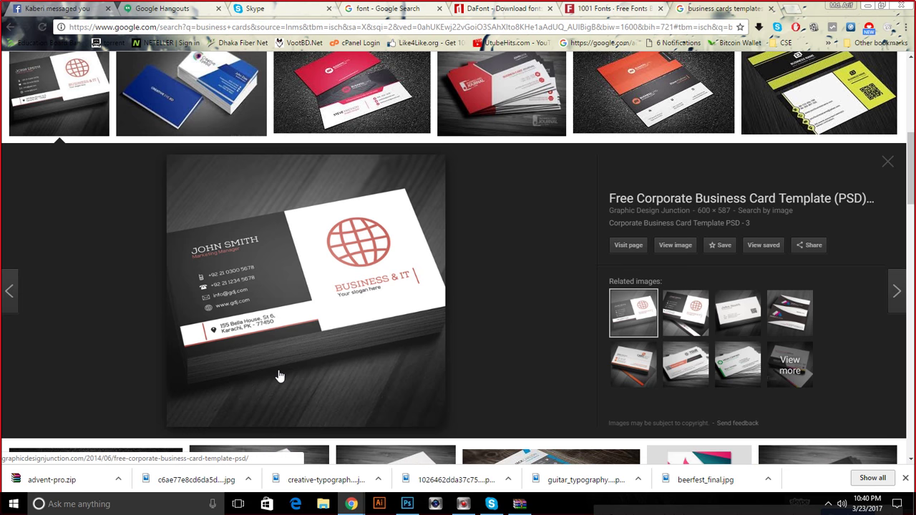
scroll(279, 377, "down", 1)
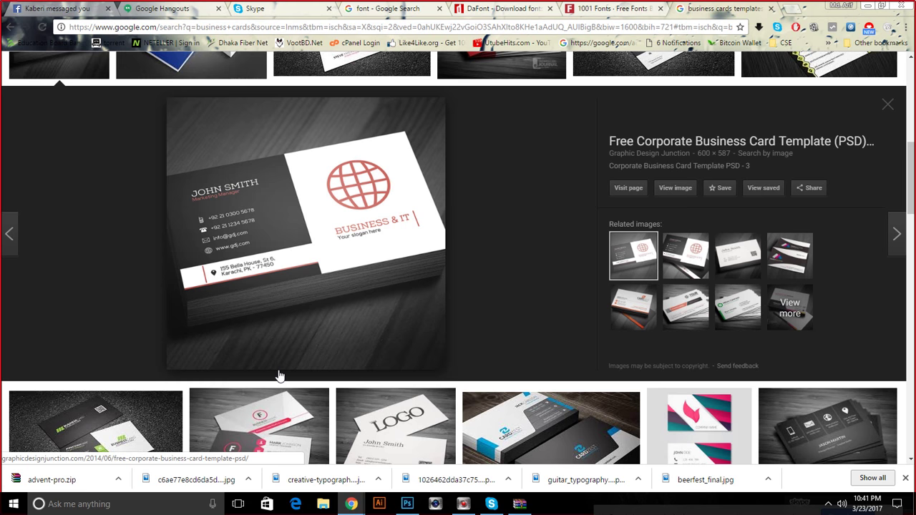
scroll(279, 376, "down", 3)
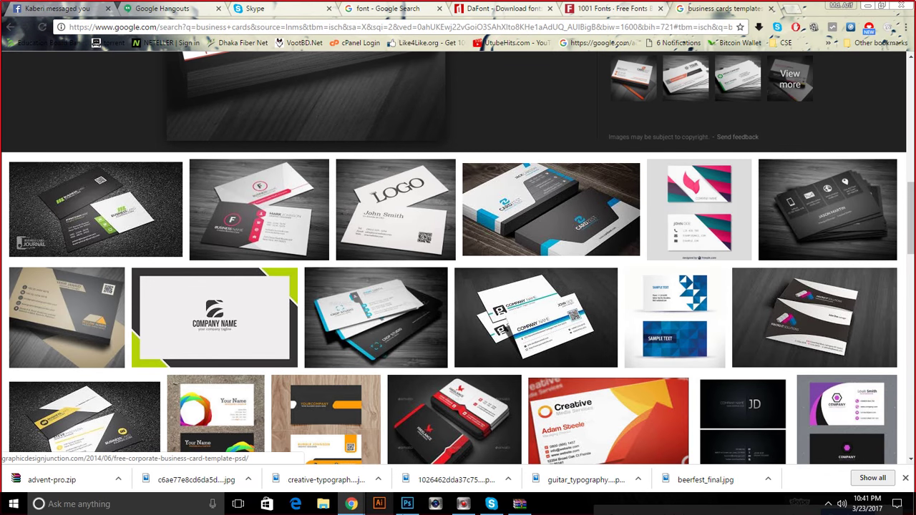
left_click(408, 504)
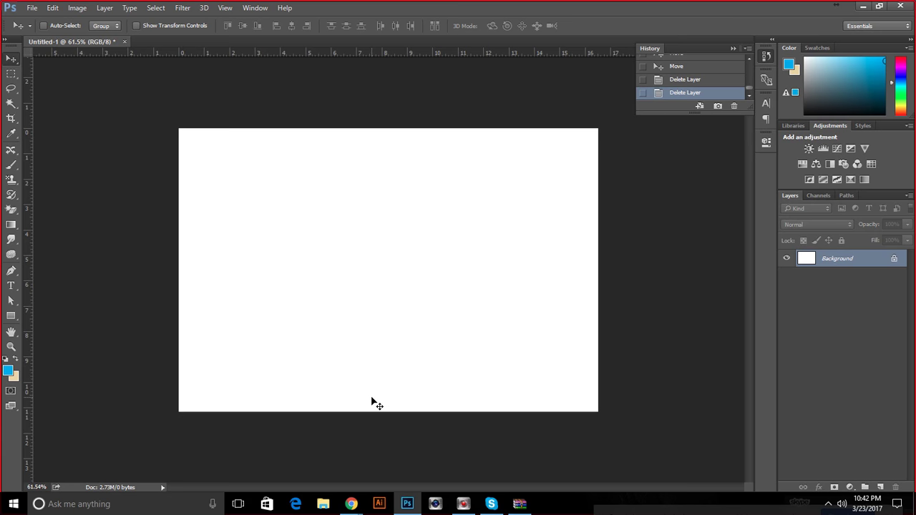
Try out the sample text "mnjknnjni" in Times New Roman Regular on the blank canvas and discard it.
left_click(10, 285)
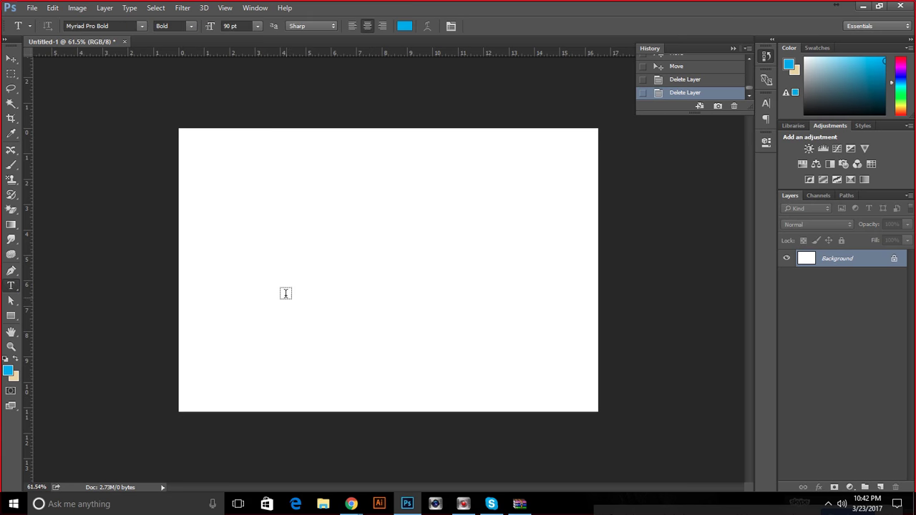
left_click(262, 265)
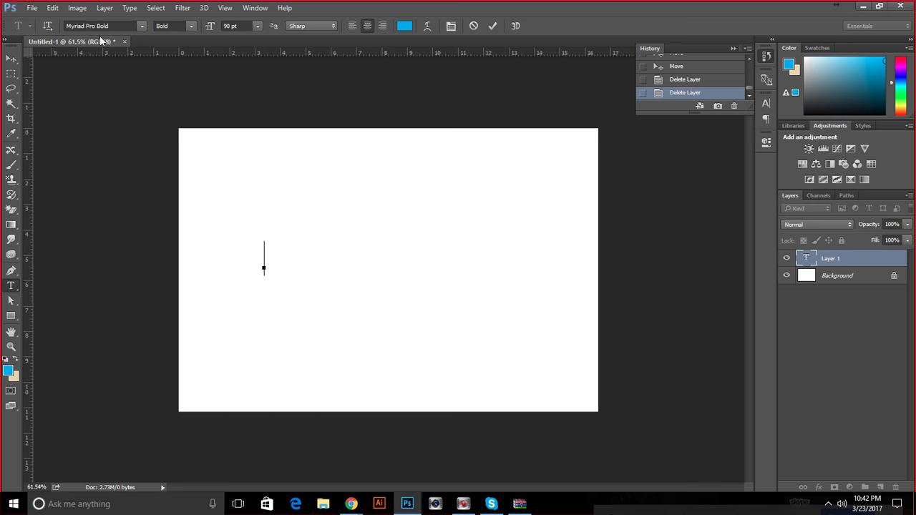
left_click(131, 26)
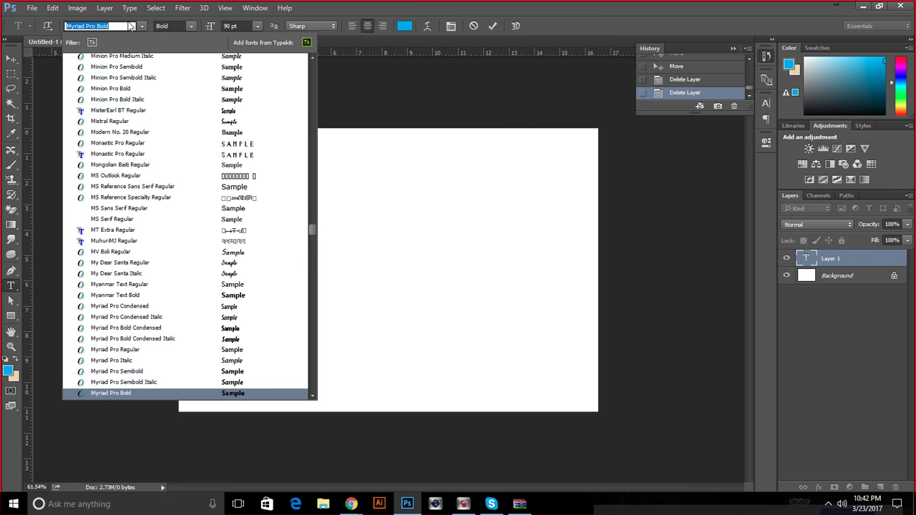
type("t")
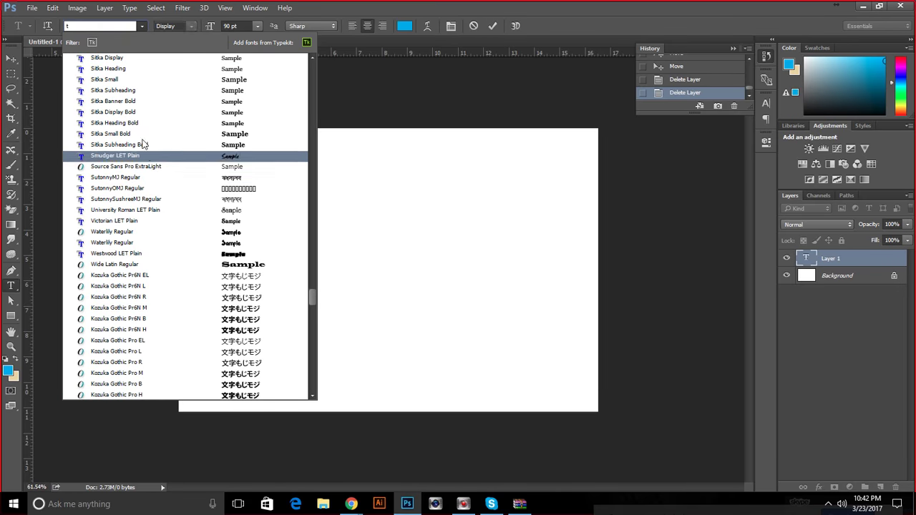
type("ime")
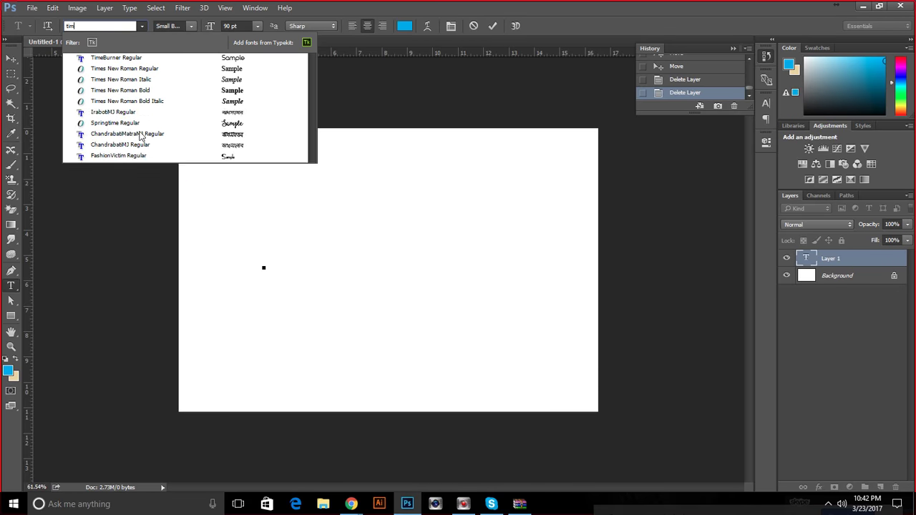
left_click(150, 70)
type("mnjknnjni")
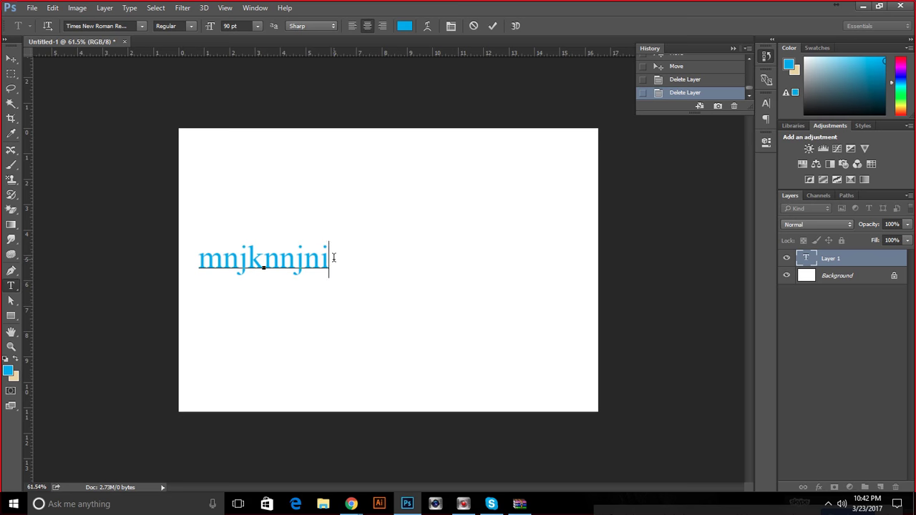
left_click_drag(334, 257, 133, 321)
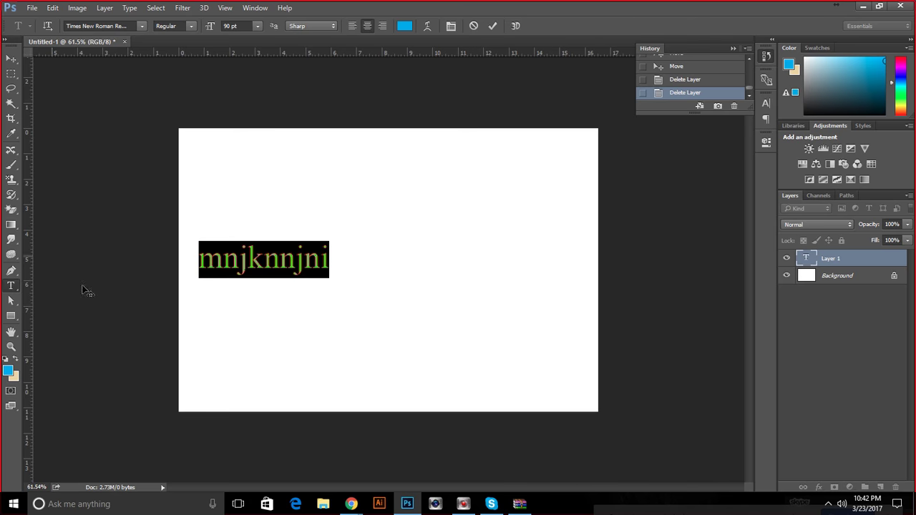
left_click(474, 27)
Start a horizontal text line in the left part of the canvas and set its font to Myriad Pro Condensed Italic.
left_click(11, 287)
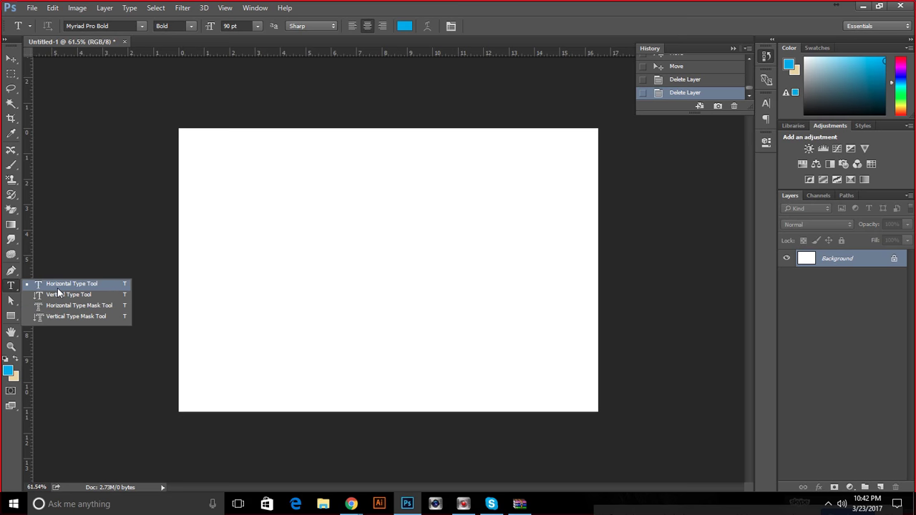
left_click(58, 289)
left_click(221, 247)
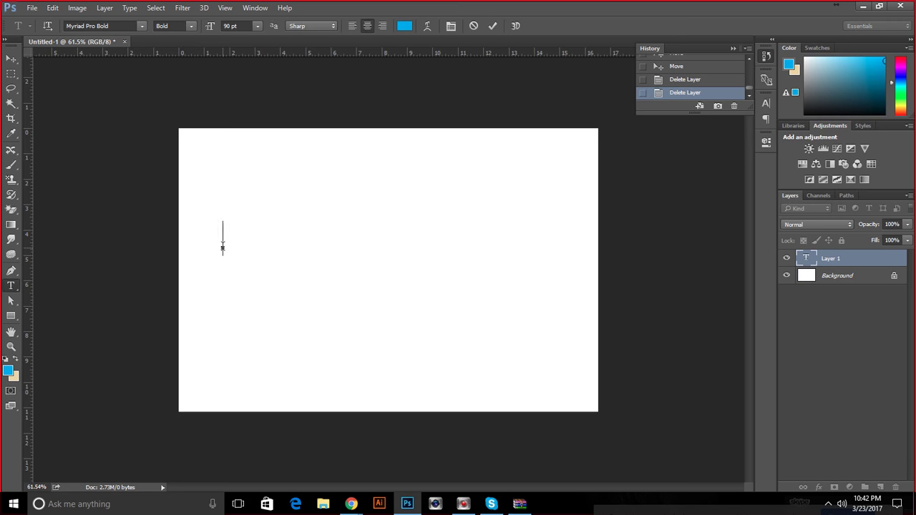
type("E")
key("BackSpace")
left_click(141, 26)
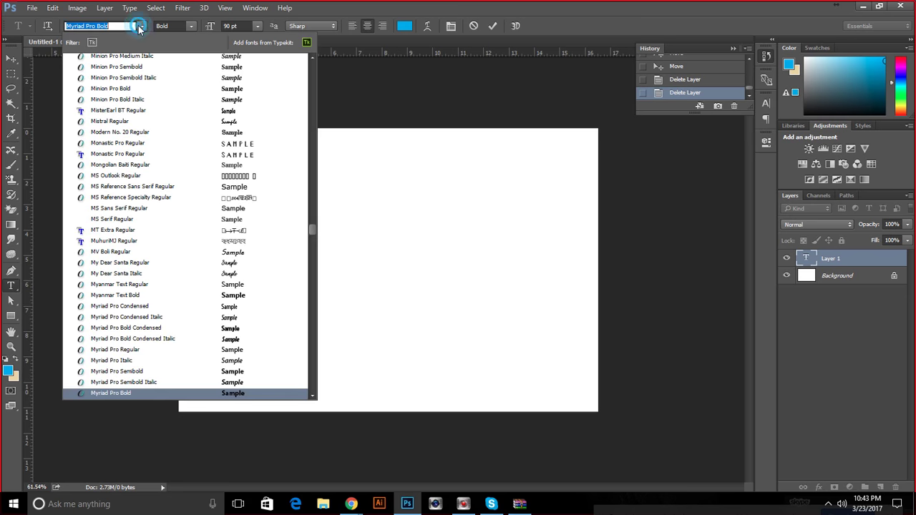
left_click(141, 26)
left_click(141, 27)
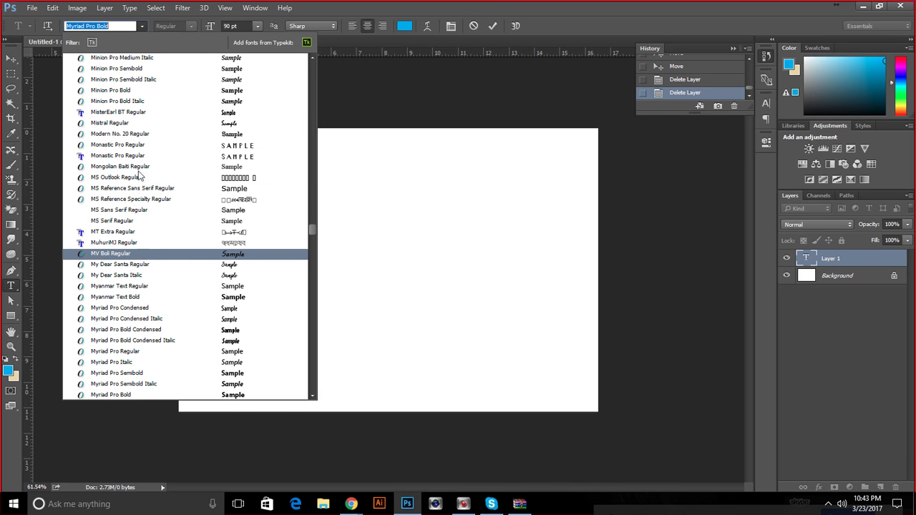
left_click(141, 26)
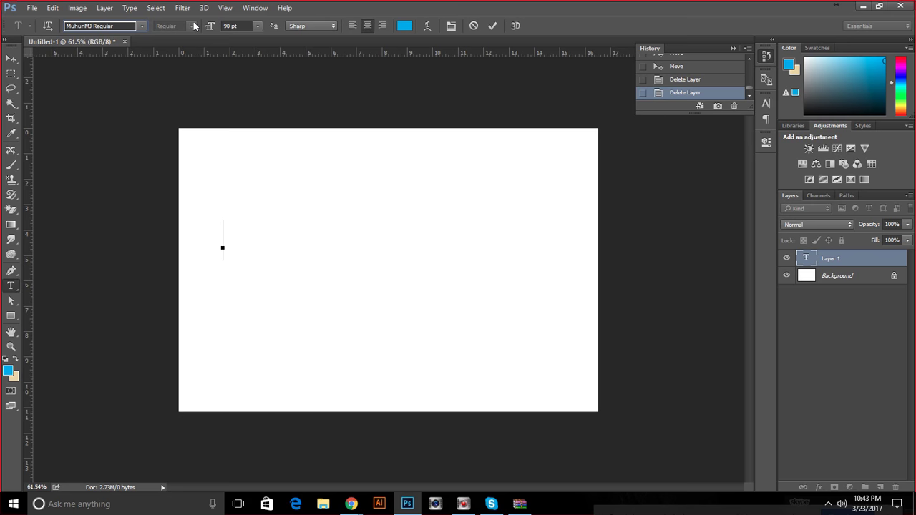
left_click(142, 27)
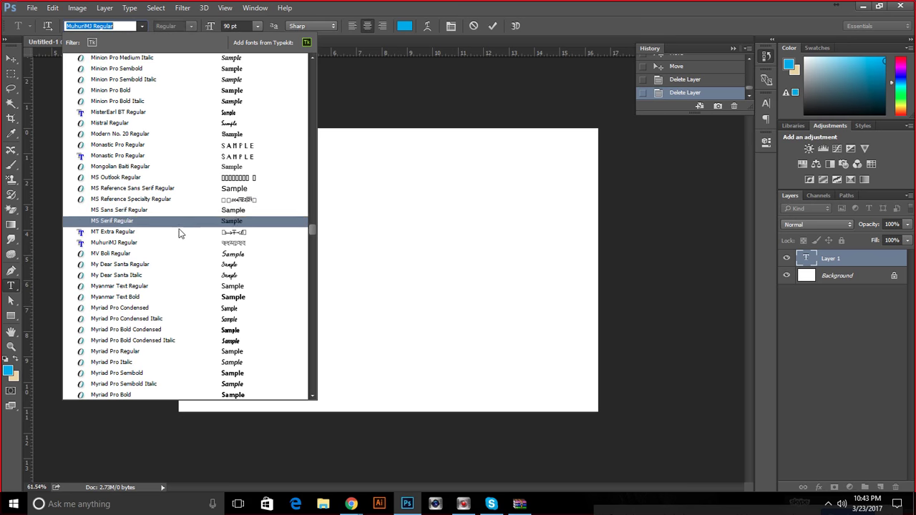
left_click(178, 318)
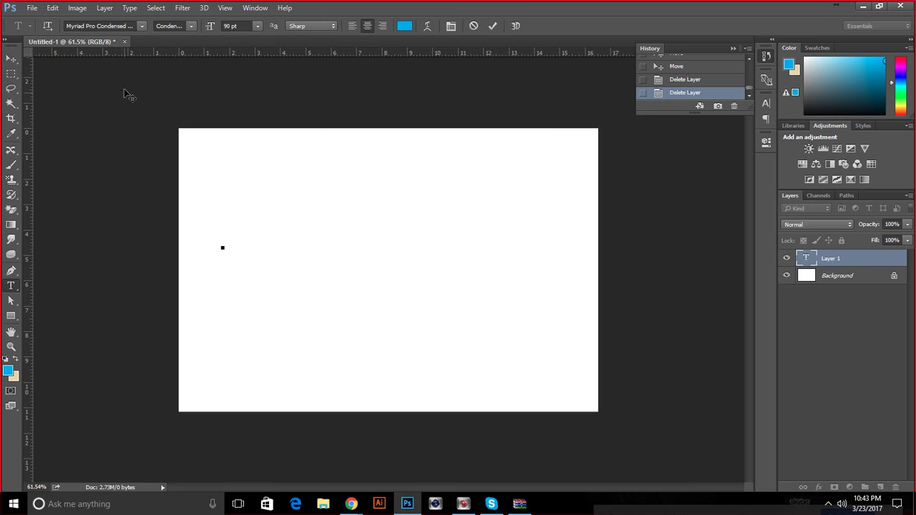
Review the available font styles, font sizes and anti-aliasing options for the new text.
left_click(185, 26)
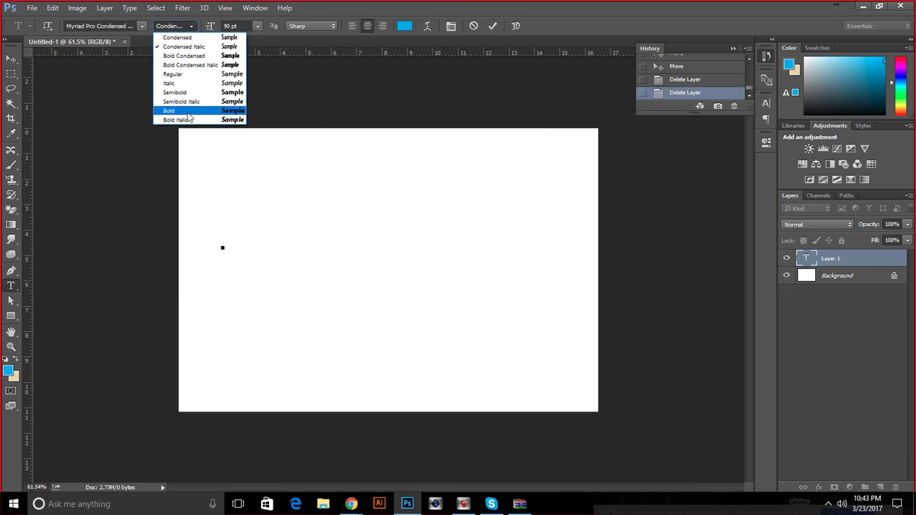
left_click(259, 25)
left_click(259, 26)
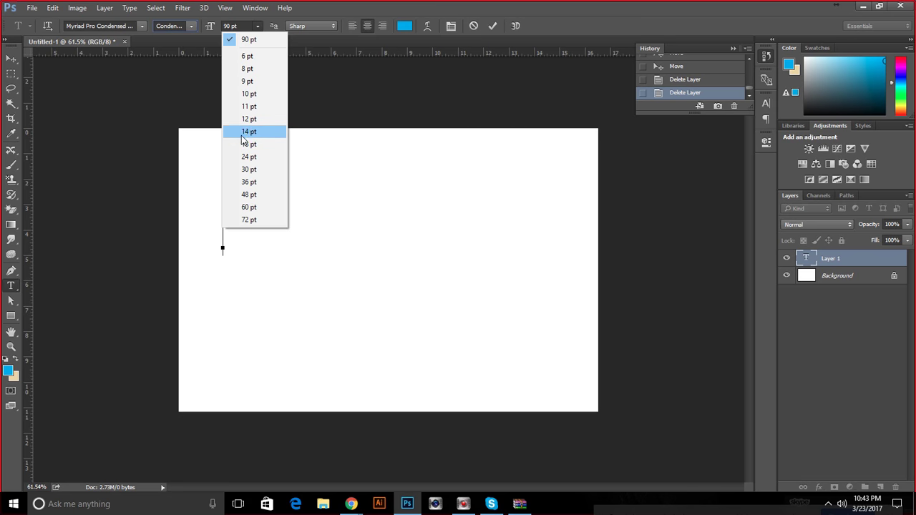
left_click(320, 8)
left_click(312, 27)
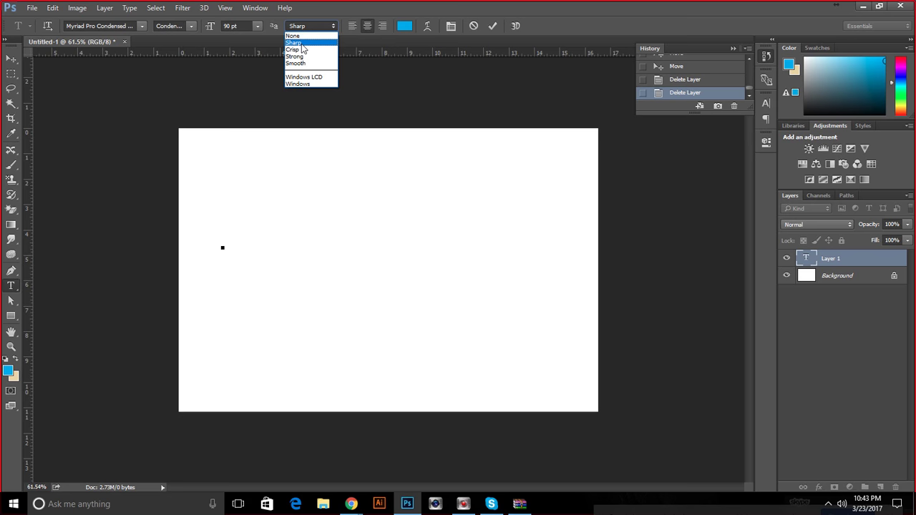
left_click(301, 42)
Enter the sample text "LJALKDJIA" in the new text line.
left_click(239, 267)
key("ctrl+0")
type("LJALKDJIA")
Set the whole sample text to Myriad Pro Bold and move it to the upper middle of the canvas.
key("ctrl+a")
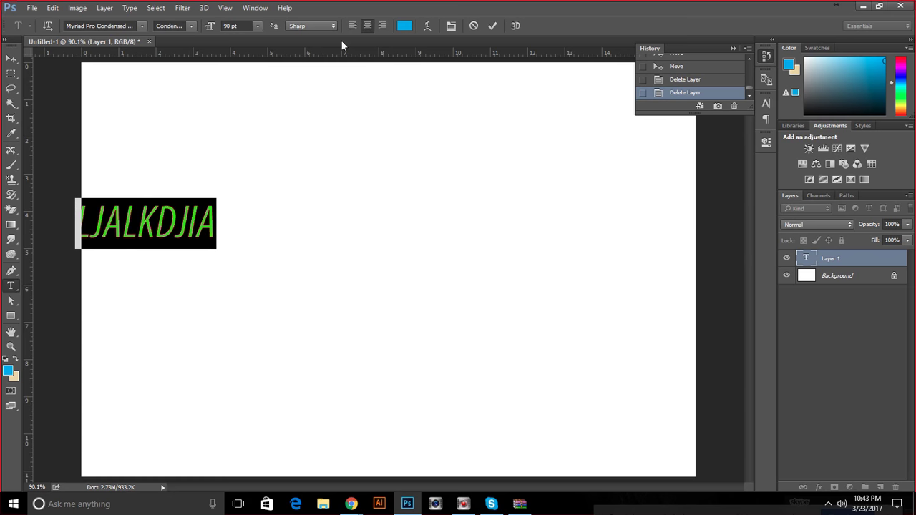
left_click(191, 26)
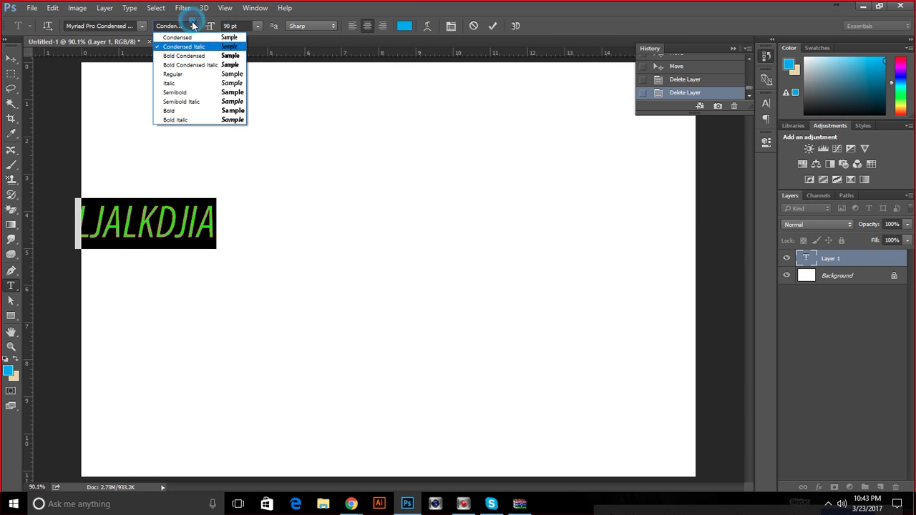
left_click(194, 110)
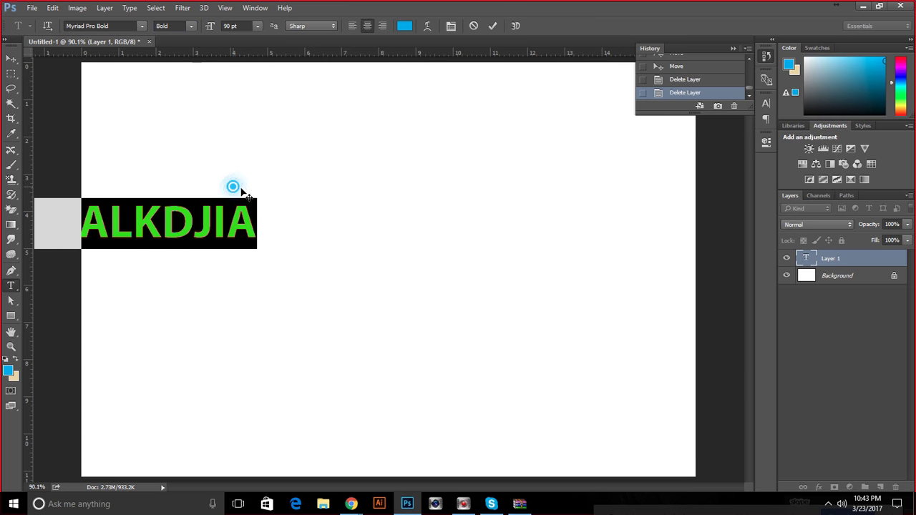
left_click_drag(234, 190, 450, 184)
Set the sample text's anti-aliasing to Crisp and commit the type layer.
left_click(311, 25)
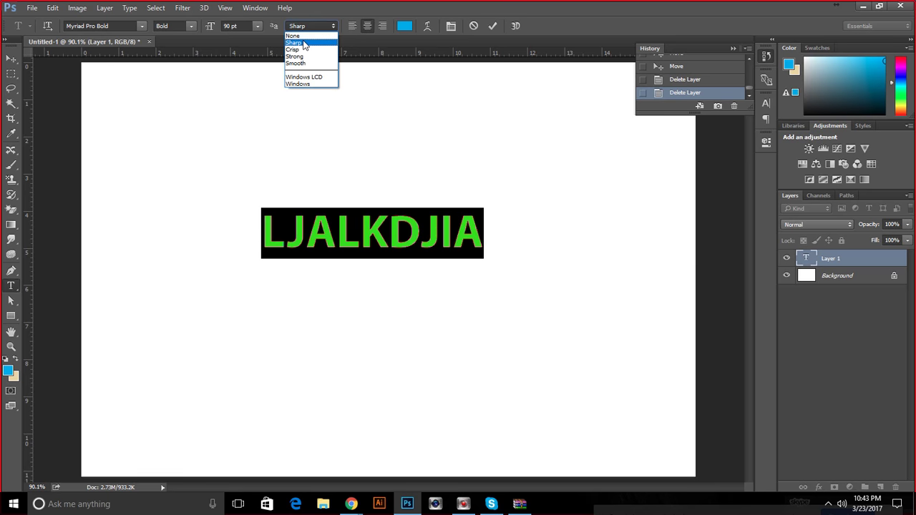
left_click(303, 44)
left_click(299, 30)
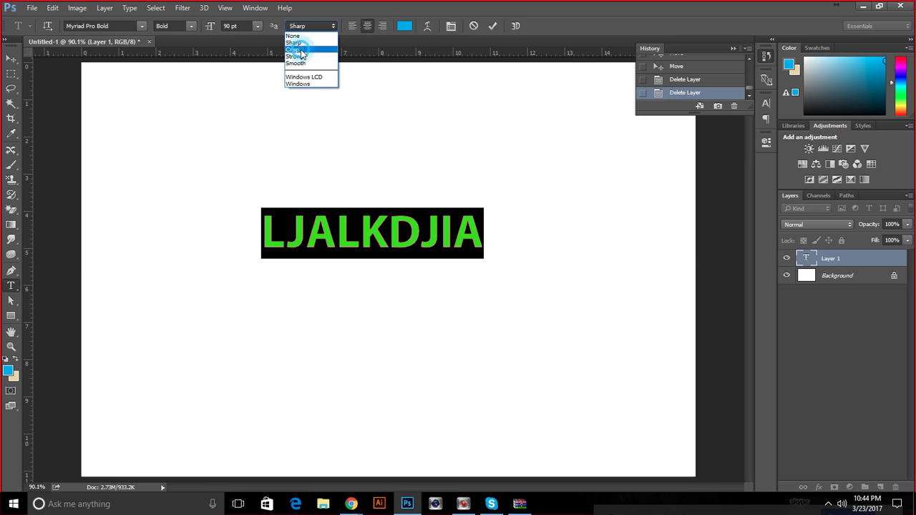
left_click(303, 51)
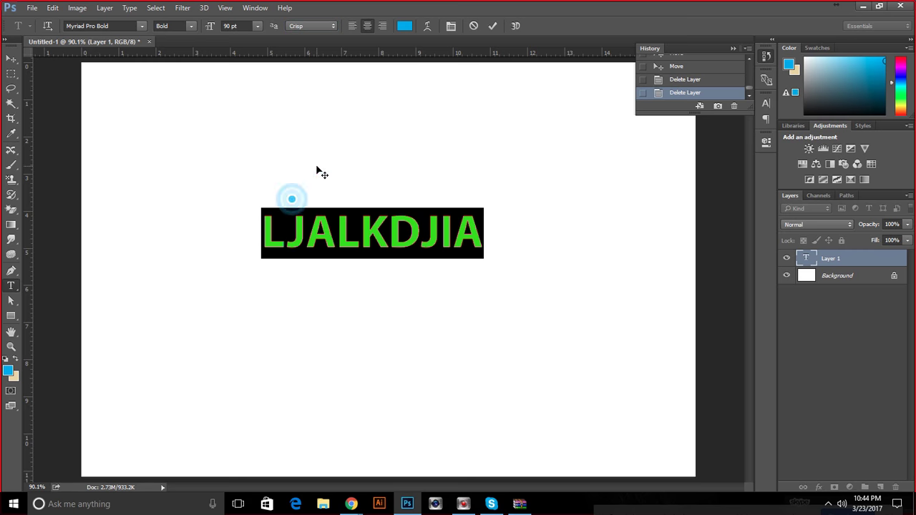
left_click(371, 243)
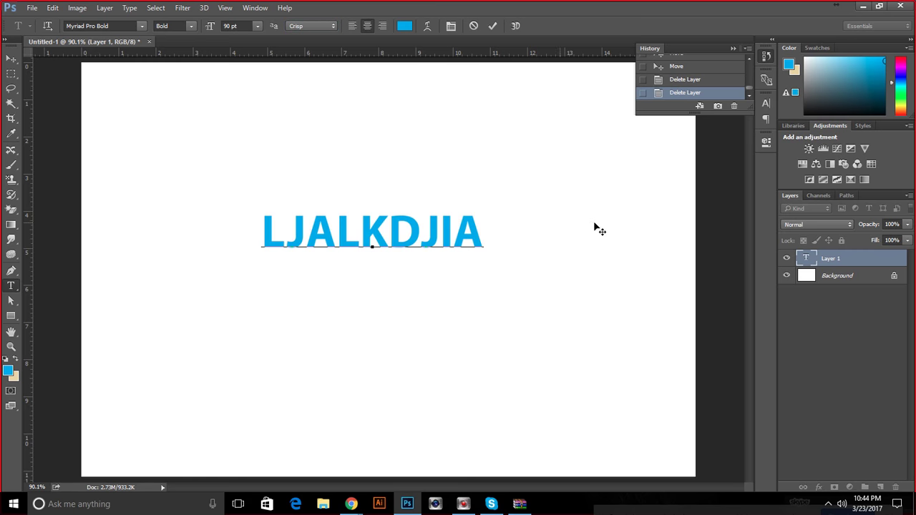
left_click(823, 263)
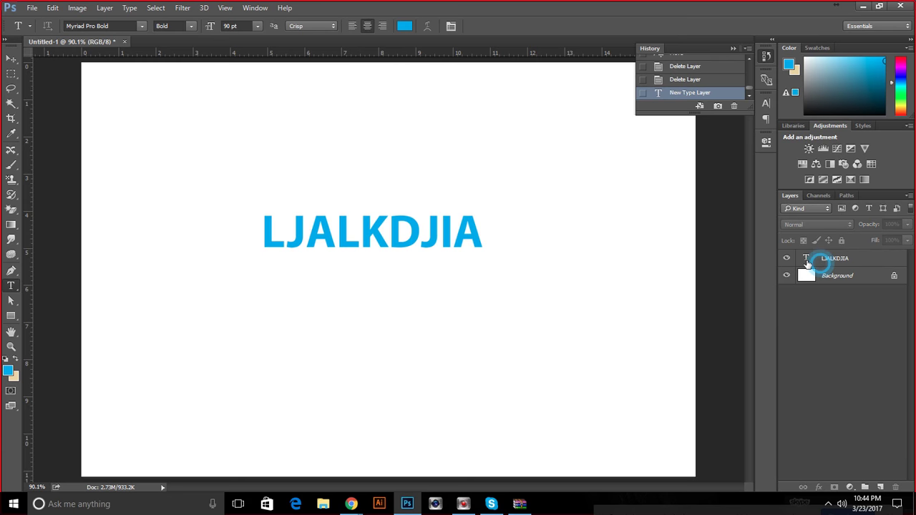
Make three copies of the sample text layer, placing one below and two above the original line.
left_click(822, 262)
key("v")
left_click_drag(370, 234, 344, 160)
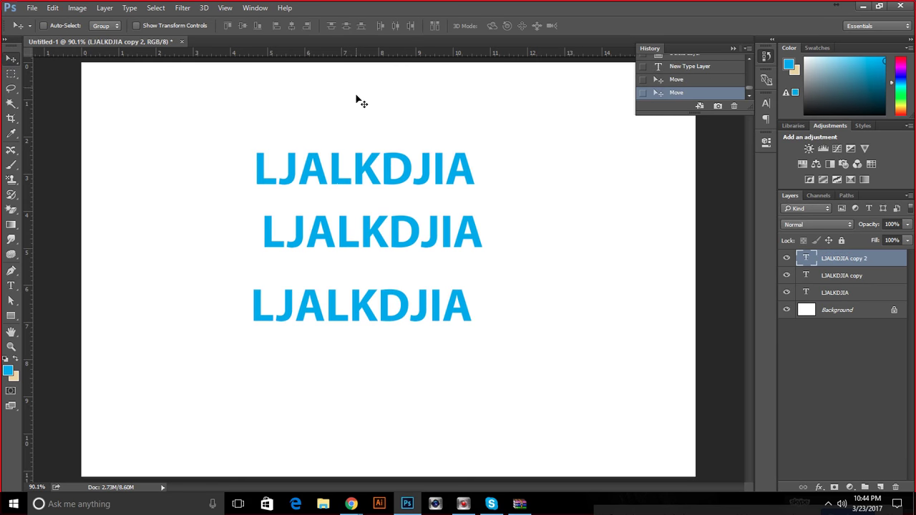
left_click_drag(329, 235, 238, 178)
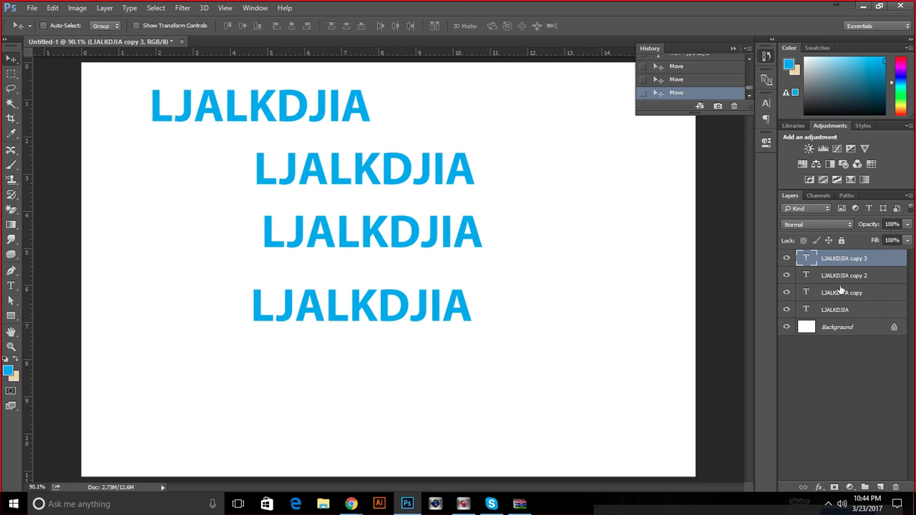
Set the original text line's anti-aliasing to Sharp and keep the lowest copy's at Crisp.
double_click(807, 309)
left_click(313, 26)
left_click(293, 43)
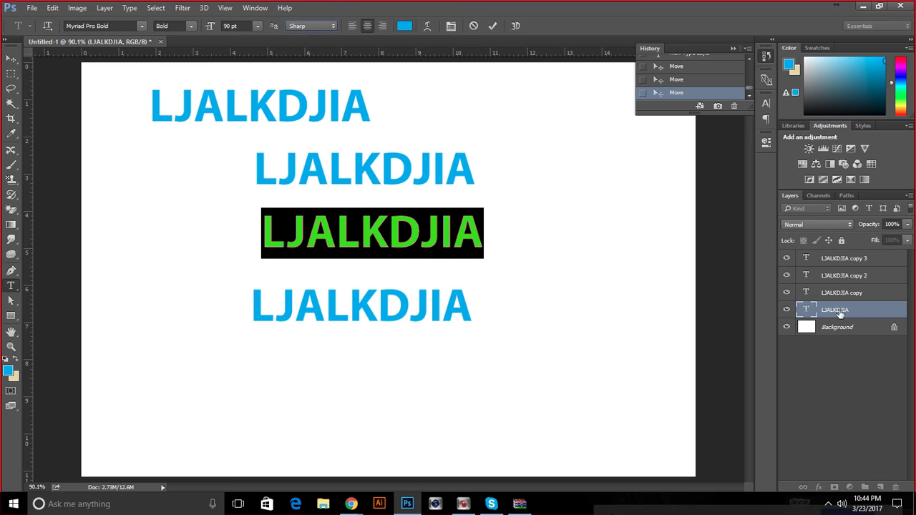
double_click(808, 292)
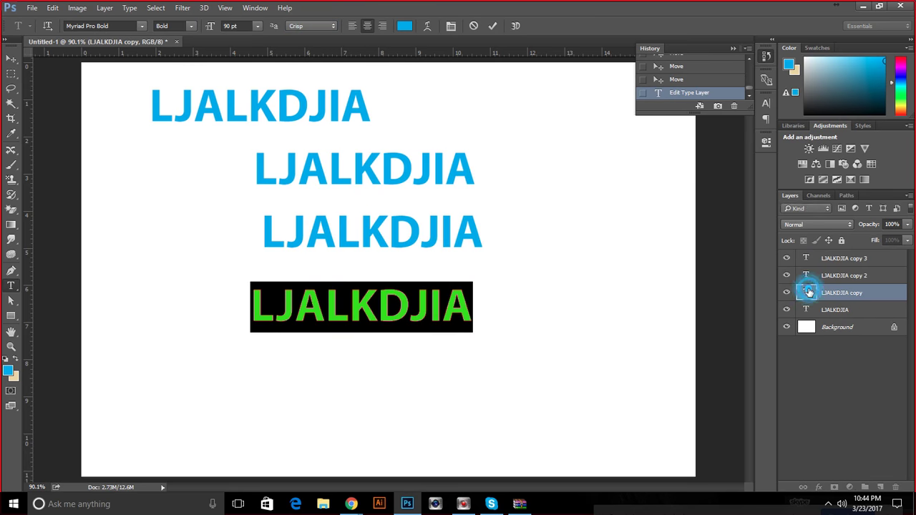
left_click(302, 25)
left_click(294, 49)
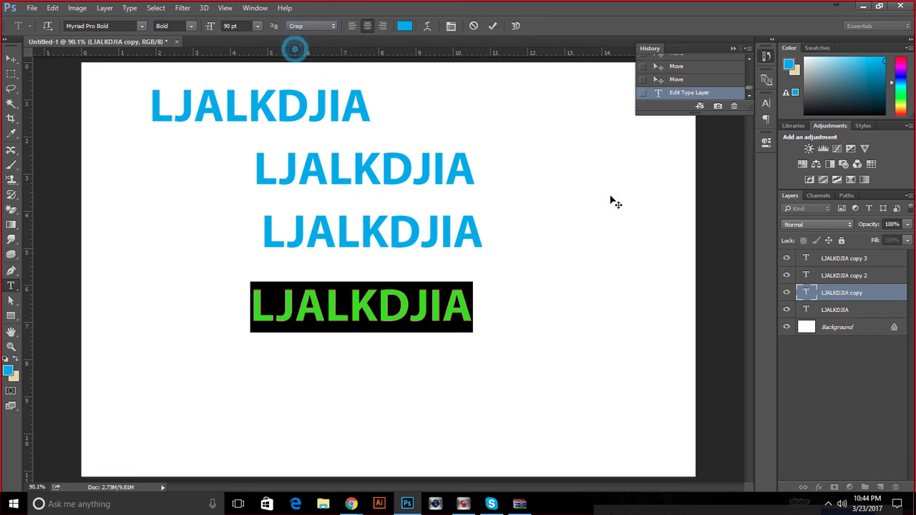
Set the second copy's anti-aliasing to Strong and the third copy's to Smooth, then commit the edit.
double_click(807, 275)
left_click(307, 26)
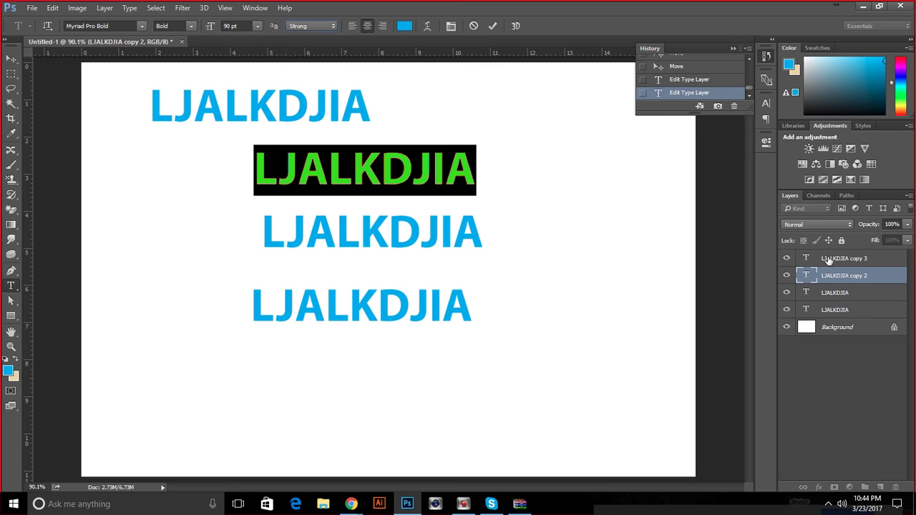
double_click(804, 259)
left_click(311, 26)
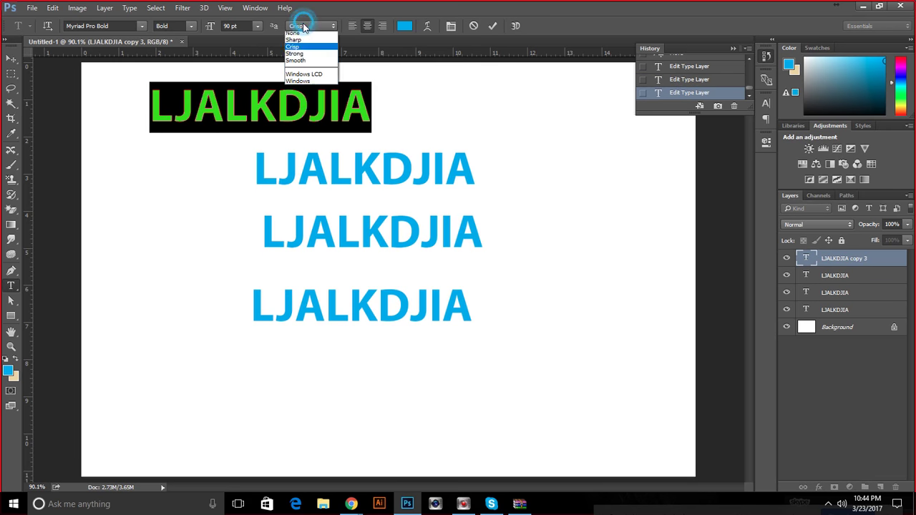
left_click(300, 68)
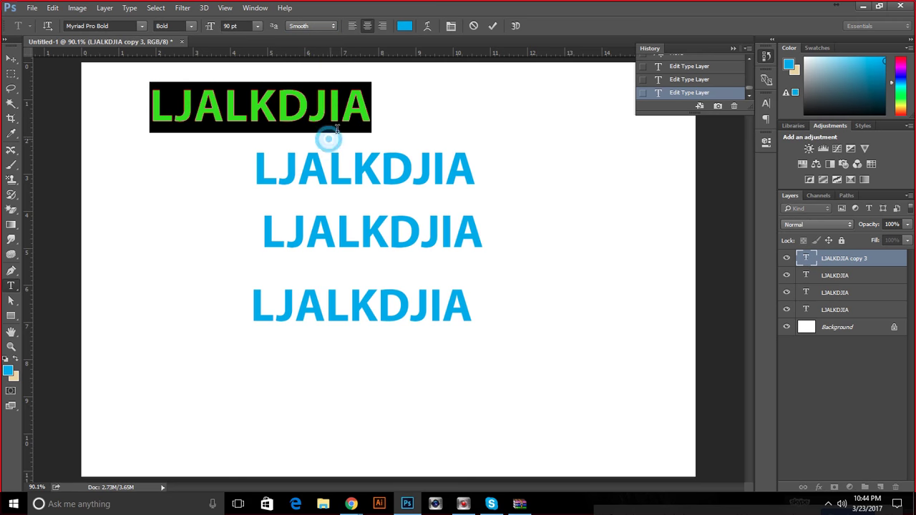
left_click(493, 25)
Stack the four sample text lines closely under one another, with the Smooth copy as the lowest line.
key("v")
mouse_move(287, 106)
left_mouse_down()
mouse_move(289, 156)
mouse_move(324, 163)
mouse_move(285, 99)
left_mouse_up()
left_click(827, 314)
left_click(808, 294)
left_click_drag(337, 107, 342, 56)
left_click(816, 257)
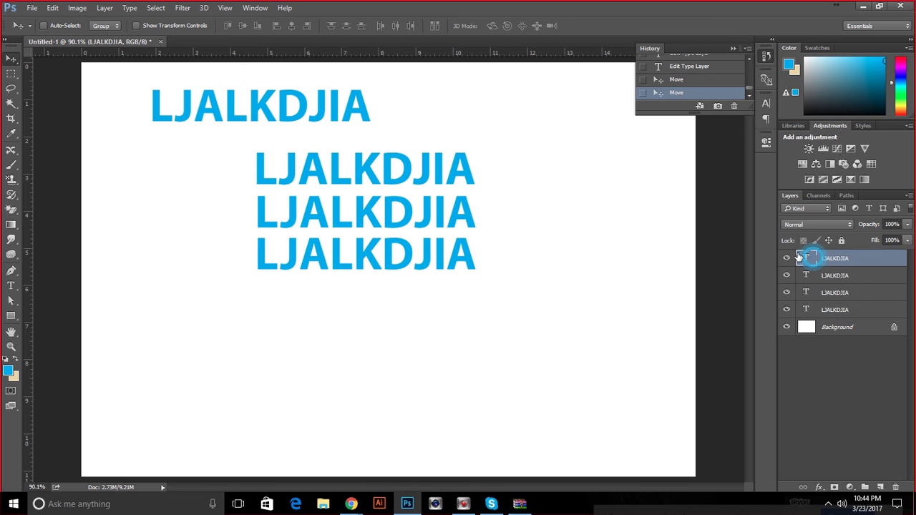
left_click_drag(204, 102, 320, 294)
Examine the letter edges of the four lines at high magnification to compare their anti-aliasing.
scroll(307, 286, "up", 5)
scroll(264, 349, "up", 6)
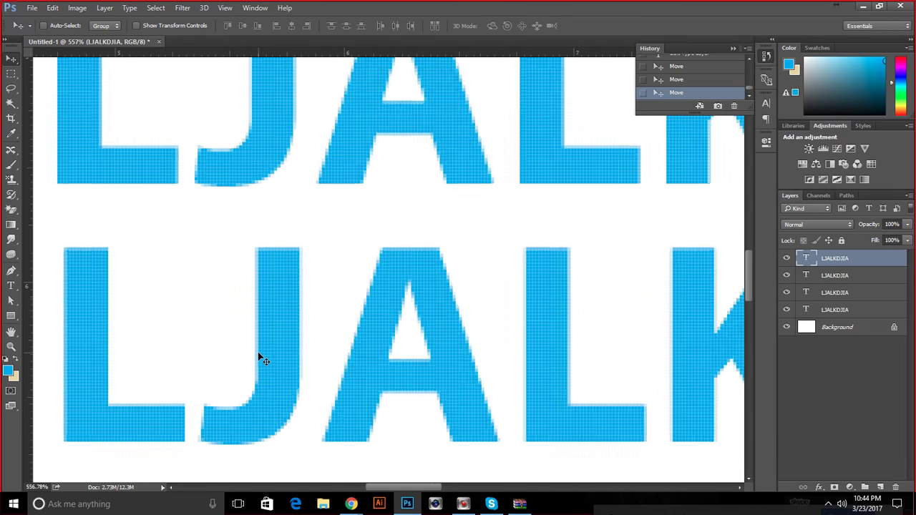
scroll(337, 220, "down", 4)
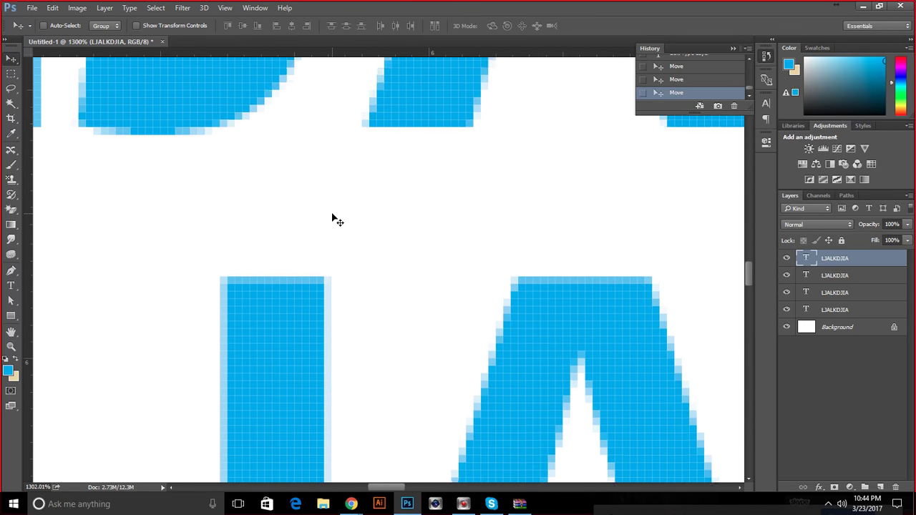
scroll(323, 143, "down", 3)
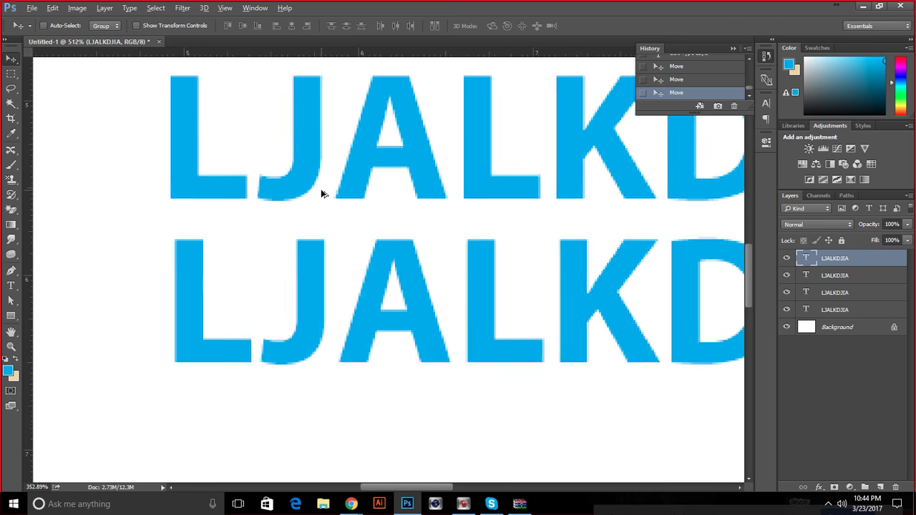
scroll(308, 137, "down", 3)
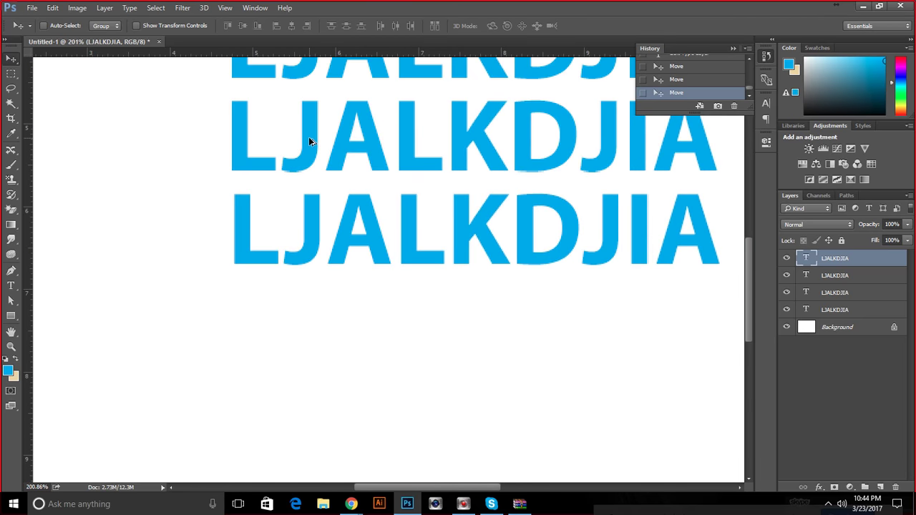
scroll(310, 141, "up", 4)
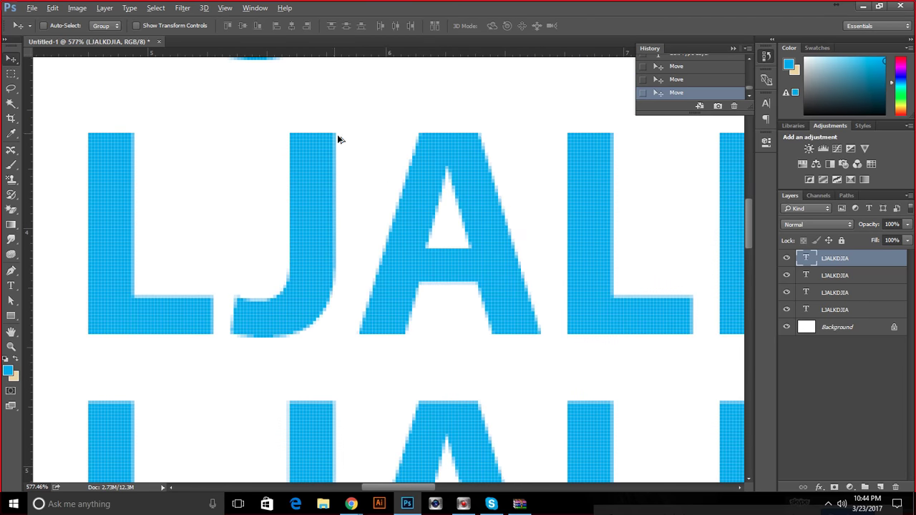
scroll(400, 183, "down", 3)
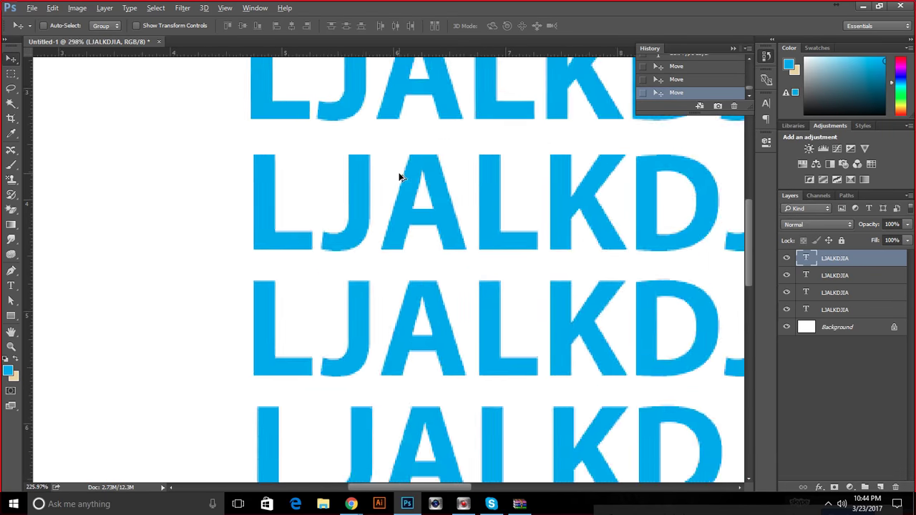
scroll(390, 104, "up", 1)
scroll(390, 100, "up", 3)
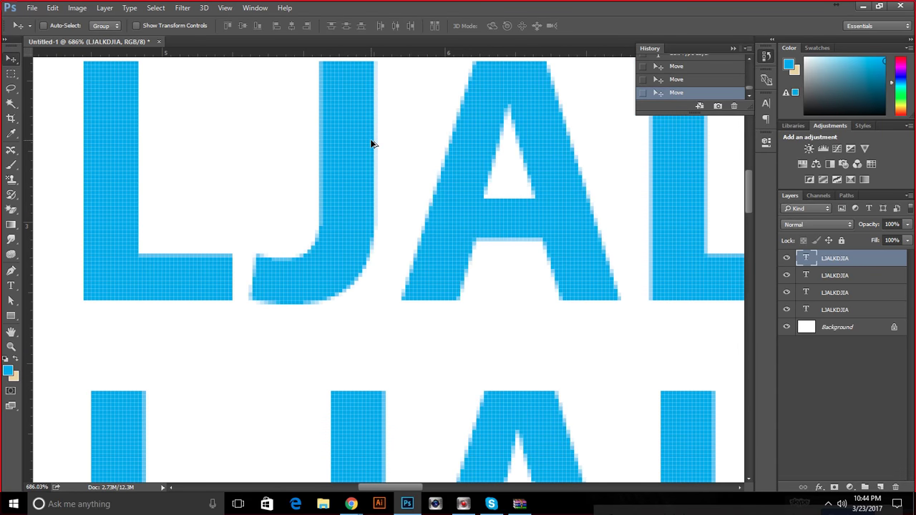
scroll(263, 289, "down", 3)
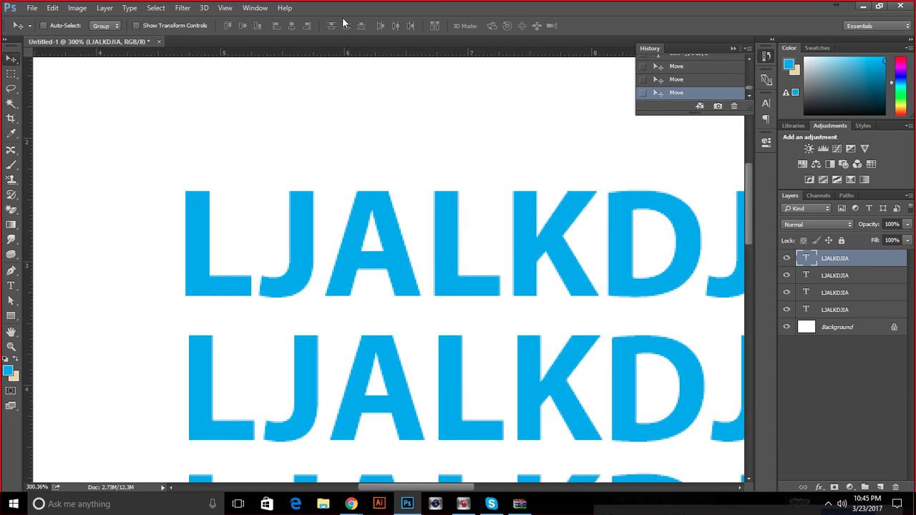
Left-align the text of the Smooth sample line.
double_click(807, 258)
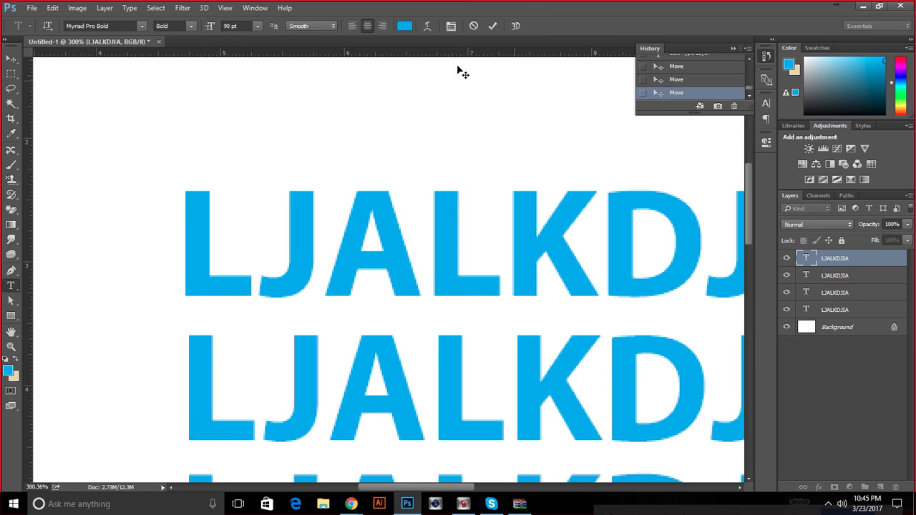
left_click(352, 26)
left_click(405, 29)
left_click(568, 185)
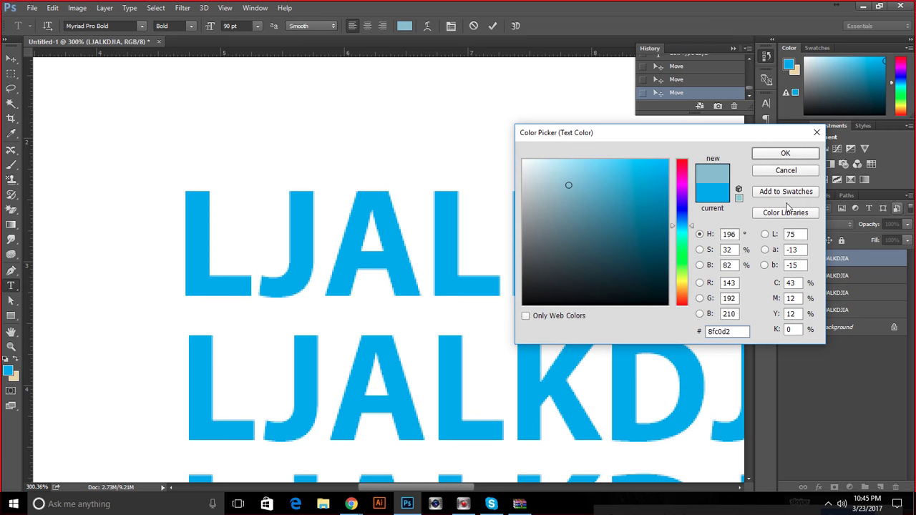
left_click(784, 171)
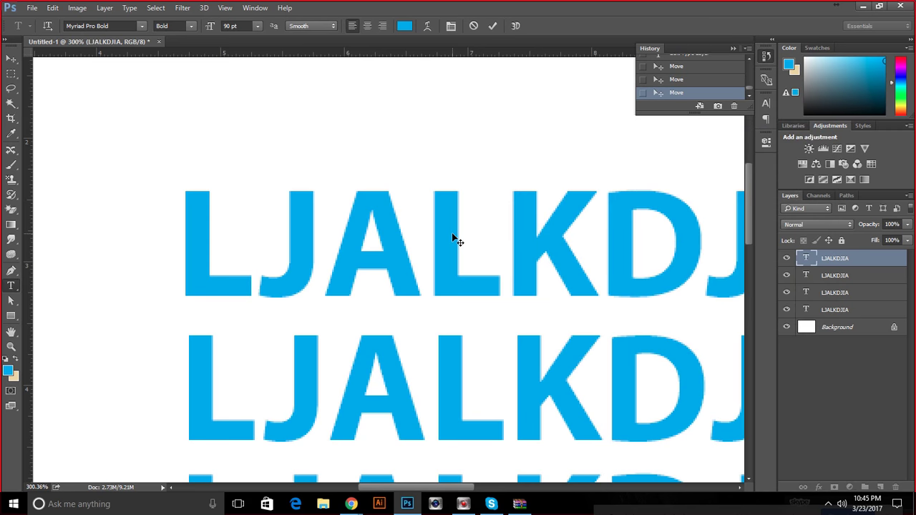
Set the left-aligned line's text colour to 256a84 and move it above the other three lines.
scroll(455, 238, "down", 3)
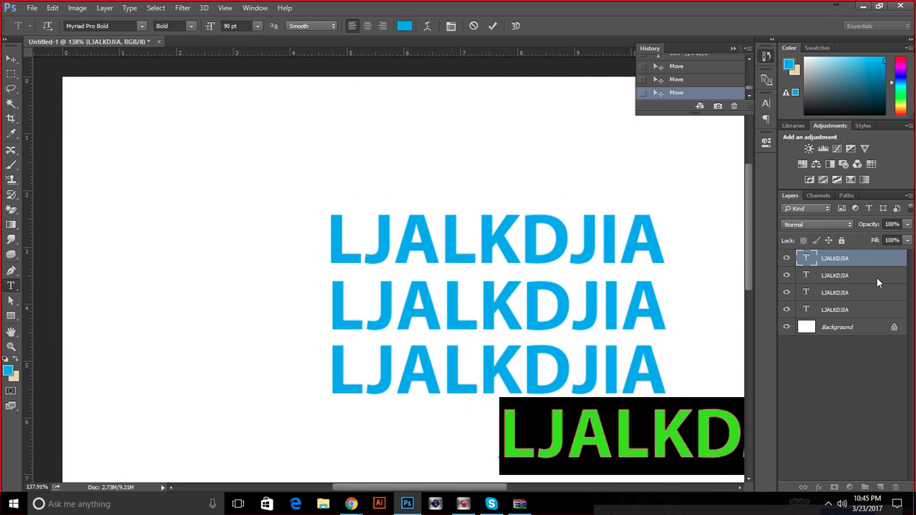
left_click(830, 260)
double_click(808, 259)
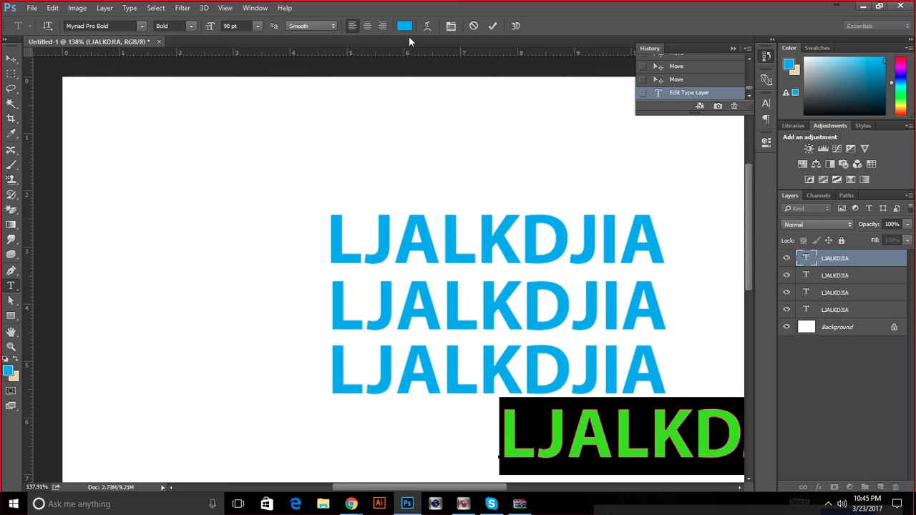
left_click(404, 27)
left_click(646, 205)
left_click(650, 176)
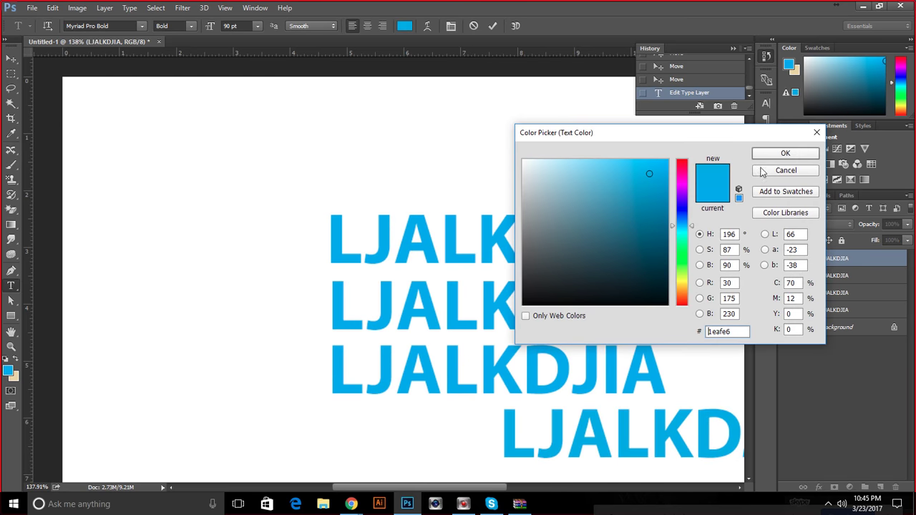
left_click(613, 220)
mouse_move(613, 219)
left_mouse_down()
mouse_move(646, 204)
mouse_move(626, 229)
left_mouse_up()
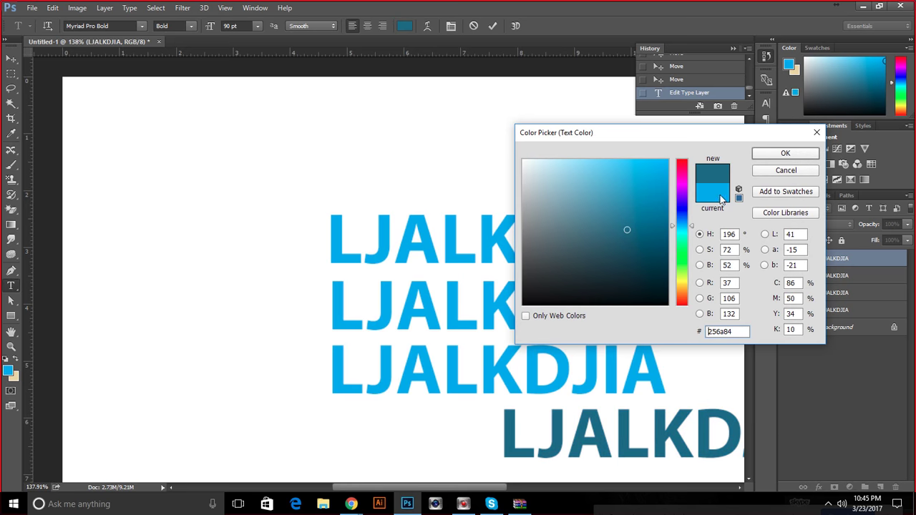
left_click(759, 156)
left_click_drag(701, 306, 367, 46)
Recolour only the letter D in the dark teal line to 61747b and commit the text edit.
left_click(385, 205)
left_click(356, 159)
left_click_drag(367, 159, 389, 160)
left_click(404, 26)
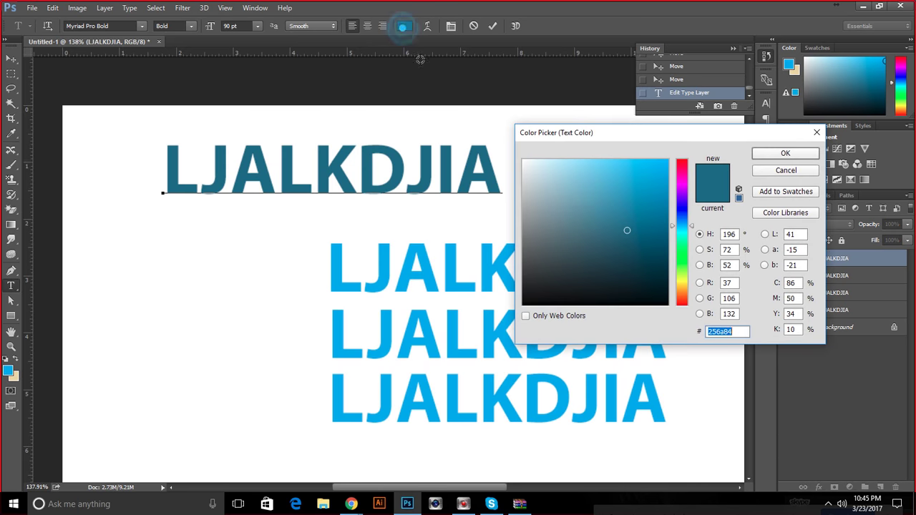
mouse_move(590, 221)
left_mouse_down()
mouse_move(542, 150)
mouse_move(560, 205)
mouse_move(553, 235)
left_mouse_up()
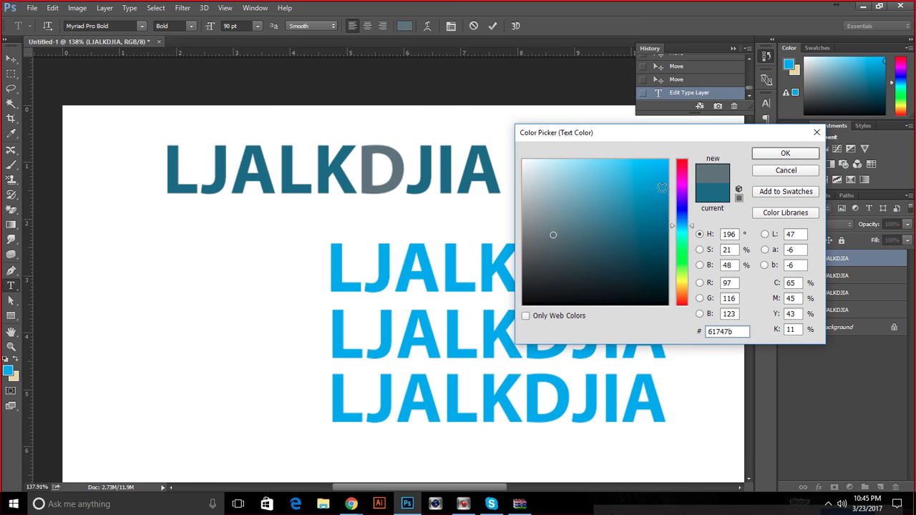
left_click(785, 153)
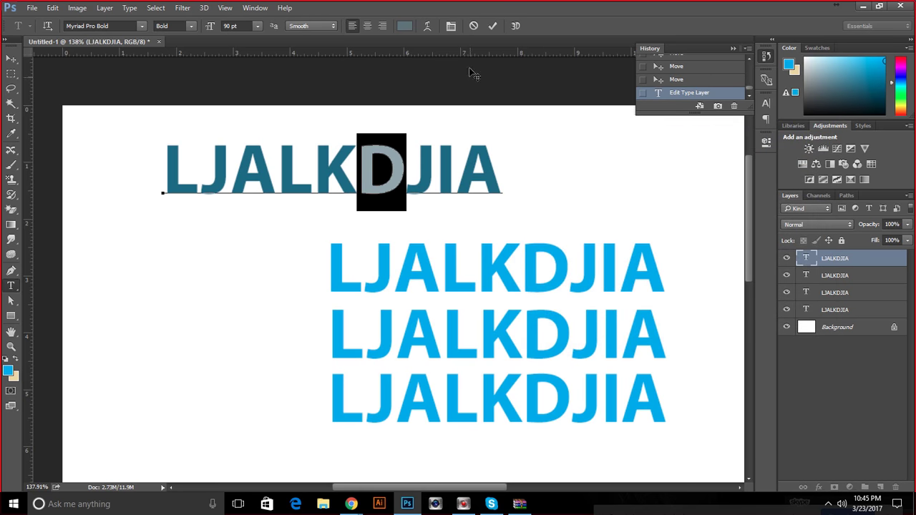
left_click(492, 26)
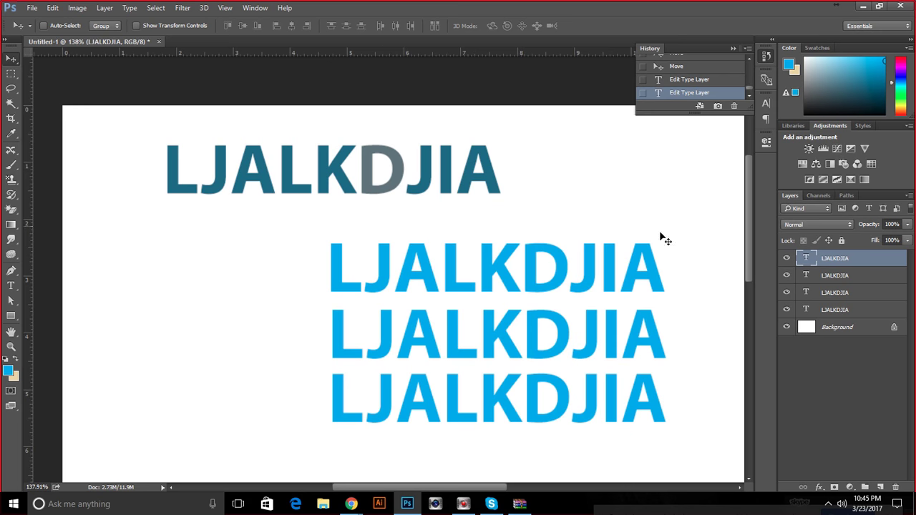
Warp the recoloured line with the Arc style: bend +33%, horizontal distortion +1%, vertical distortion +13%.
double_click(805, 258)
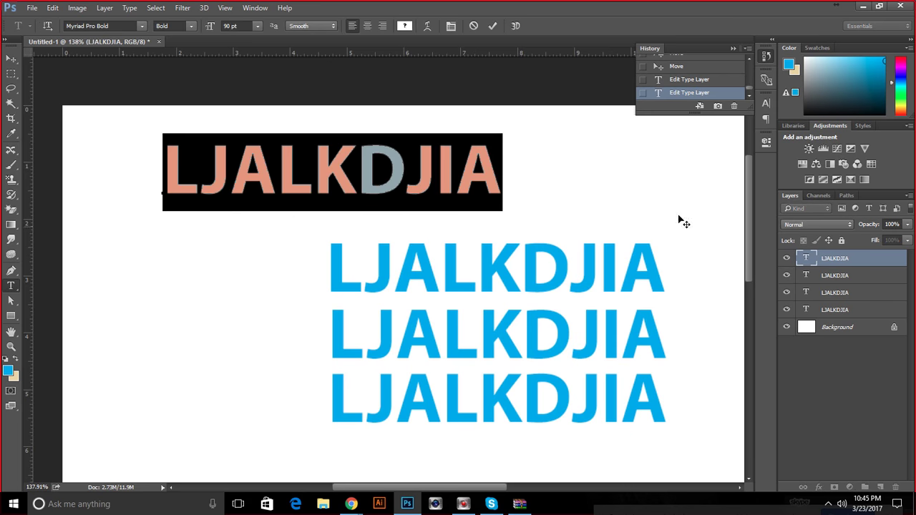
left_click(428, 26)
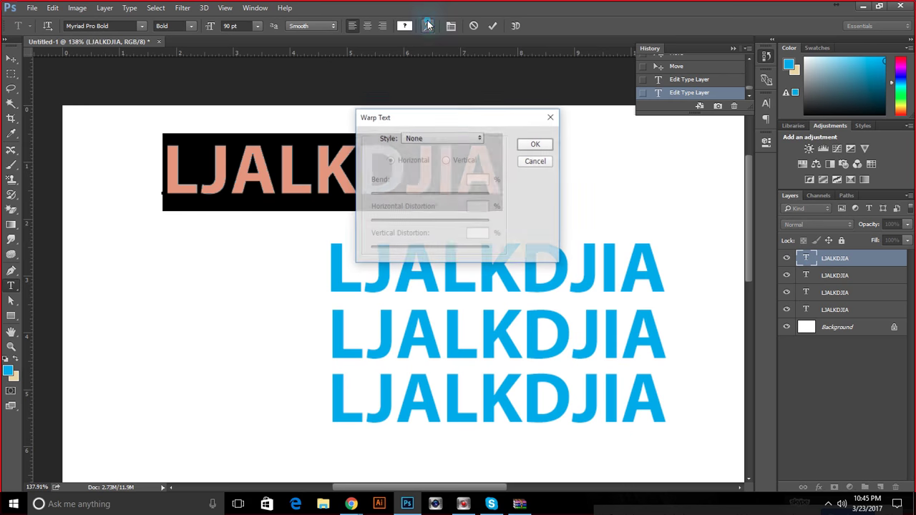
left_click_drag(423, 112, 634, 82)
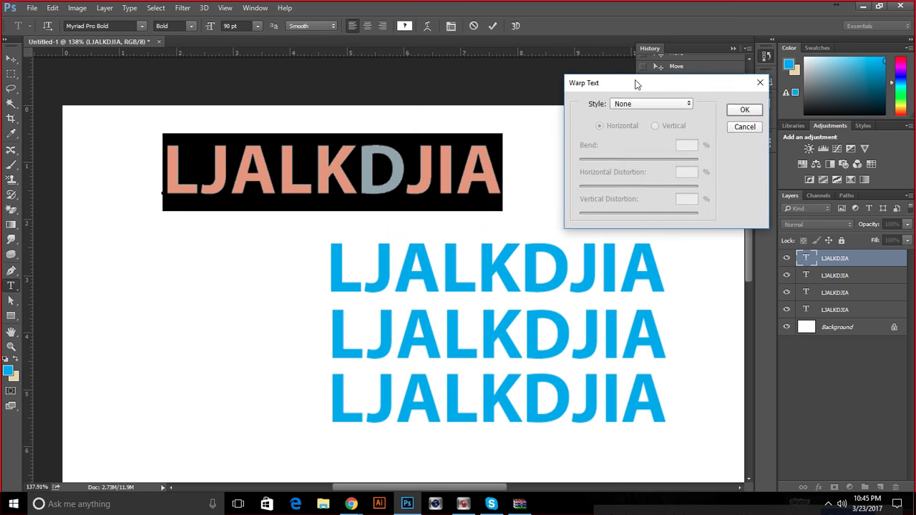
left_click(633, 103)
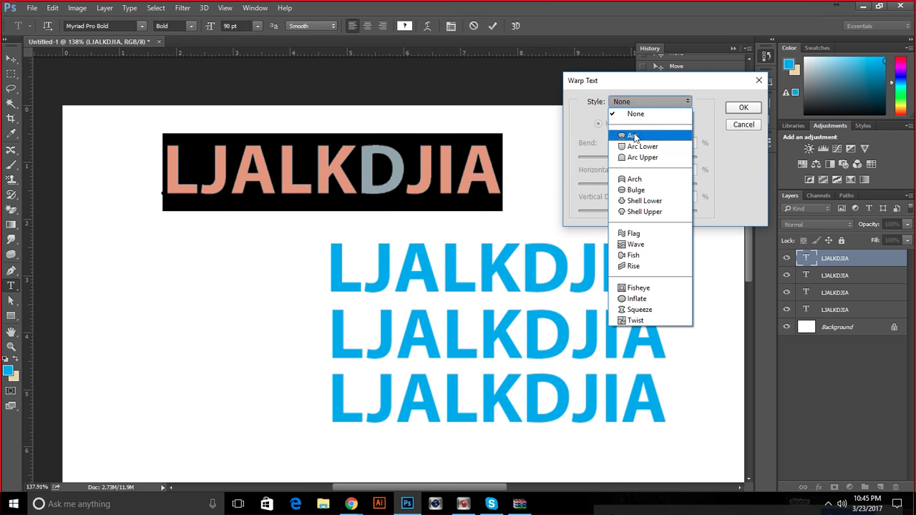
left_click(634, 135)
mouse_move(661, 154)
left_mouse_down()
mouse_move(654, 150)
mouse_move(670, 153)
mouse_move(654, 153)
left_mouse_up()
left_click_drag(638, 184, 645, 213)
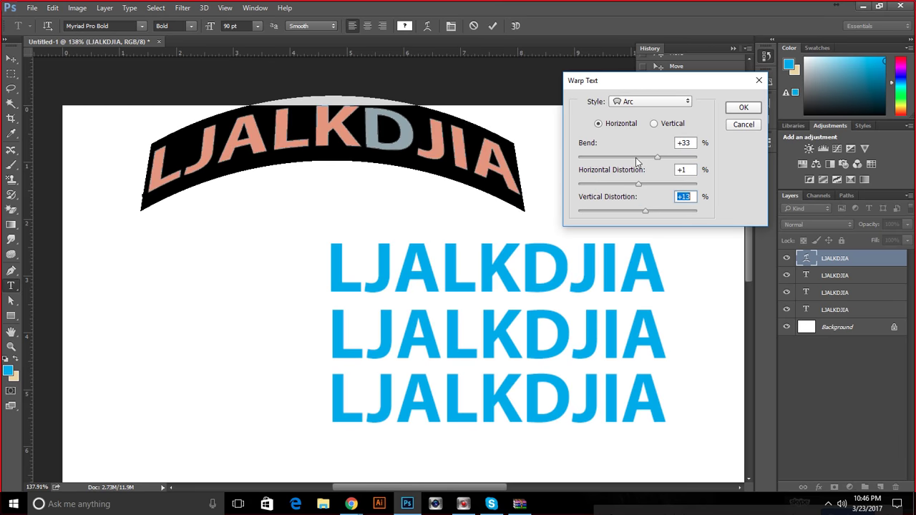
Try the Arc warp in vertical orientation and switch it back to horizontal.
left_click(628, 105)
left_click(691, 119)
left_click(658, 126)
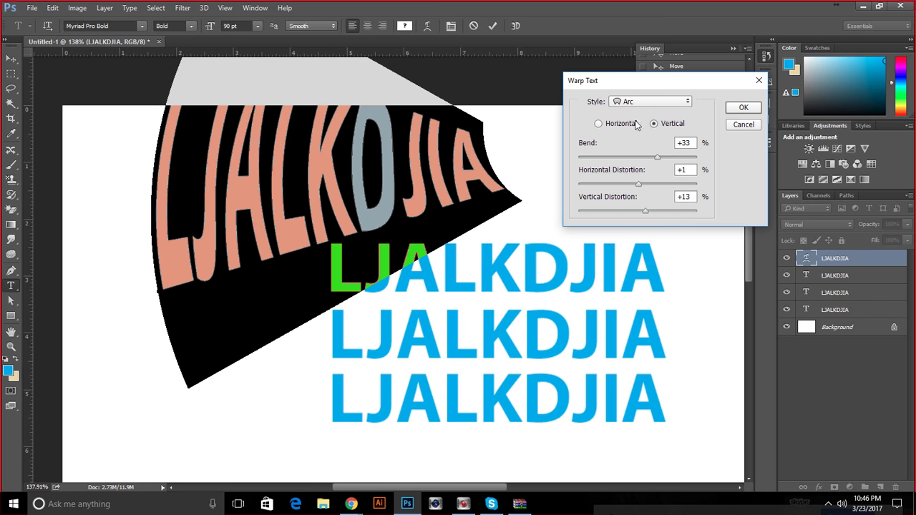
left_click(599, 123)
Try the Arc Lower, Arc Upper, Arch and Shell Lower warp styles on the recoloured line.
left_click(629, 101)
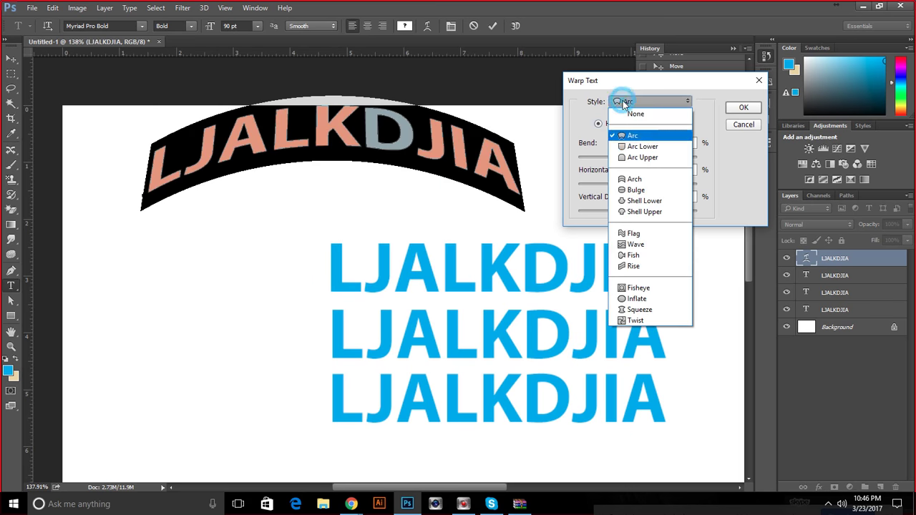
left_click(626, 146)
left_click(638, 104)
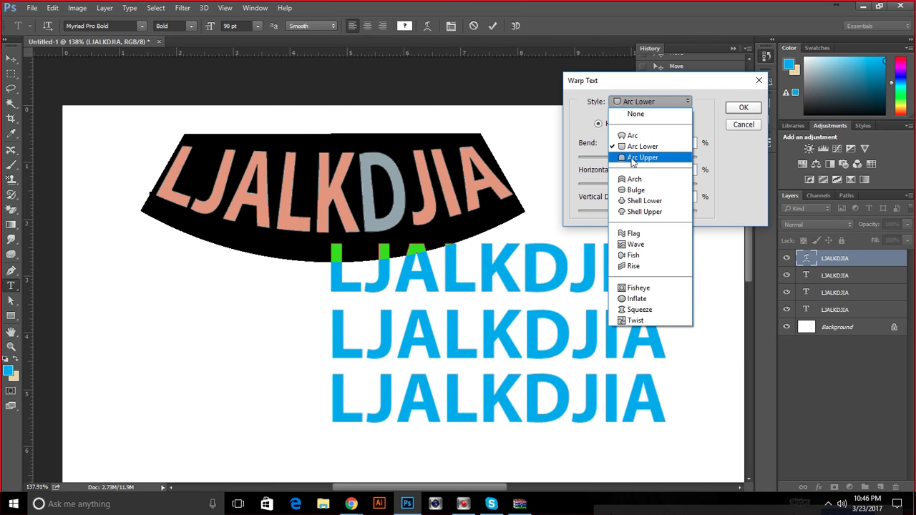
left_click(628, 157)
left_click(631, 102)
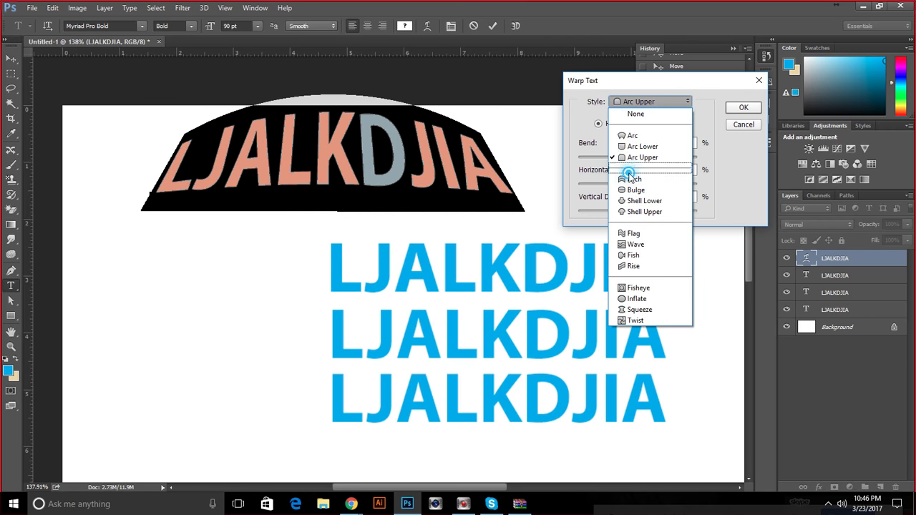
left_click(631, 179)
left_click(625, 104)
left_click(631, 183)
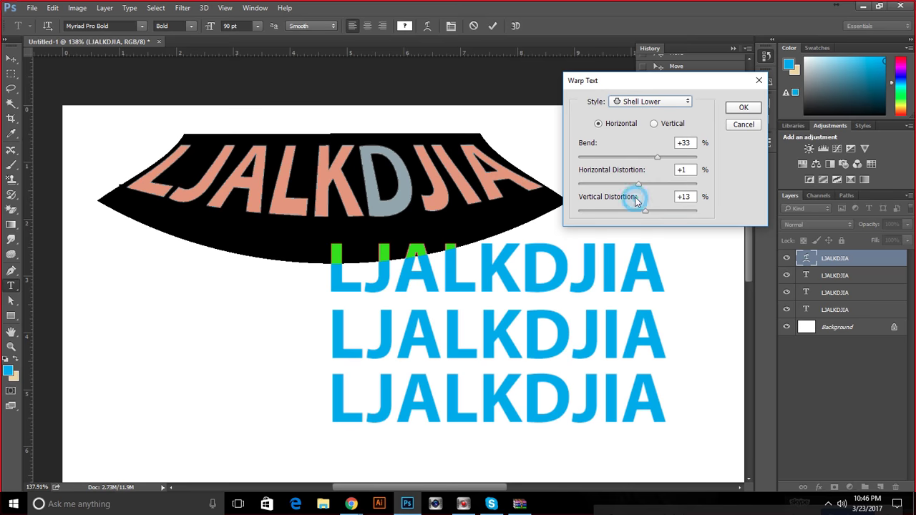
Apply the Fish warp style to the recoloured line and commit the text edit.
left_click(644, 103)
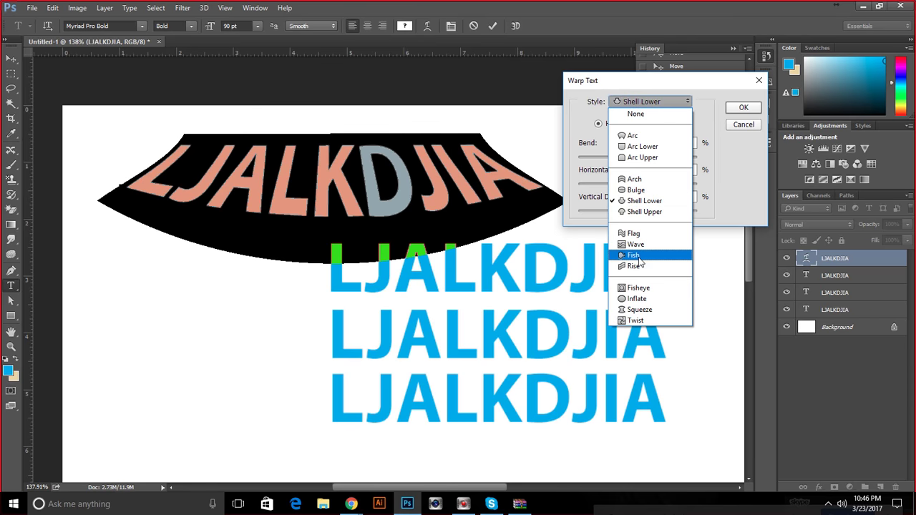
left_click(634, 258)
left_click(741, 108)
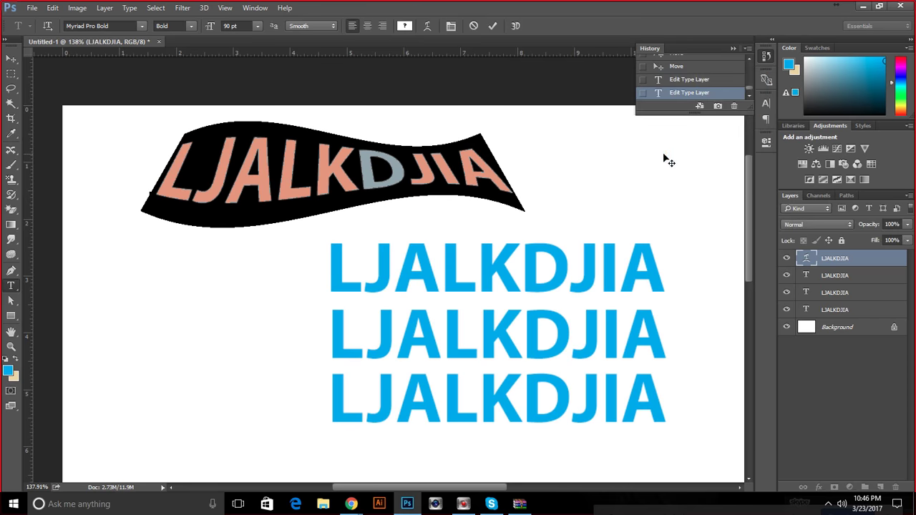
left_click(492, 26)
key("v")
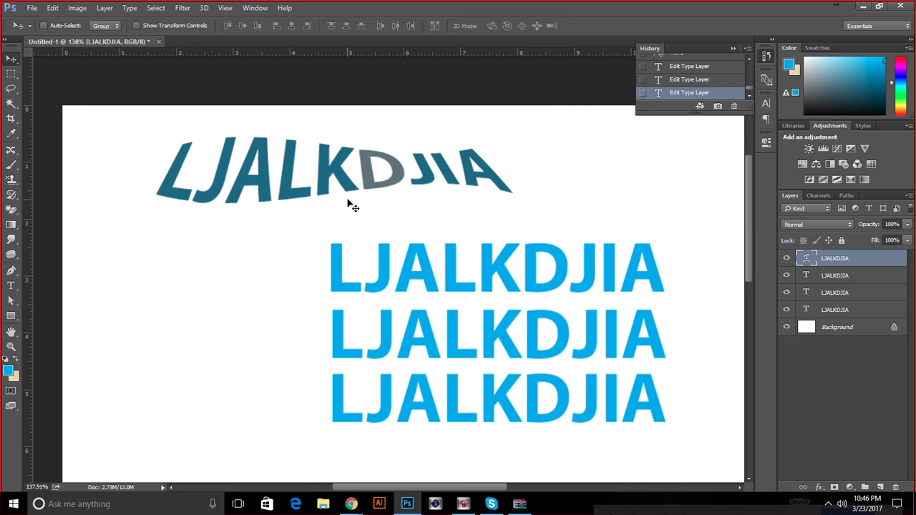
Select all the text of the warped line and of the blue line below it for editing, one after the other.
double_click(813, 264)
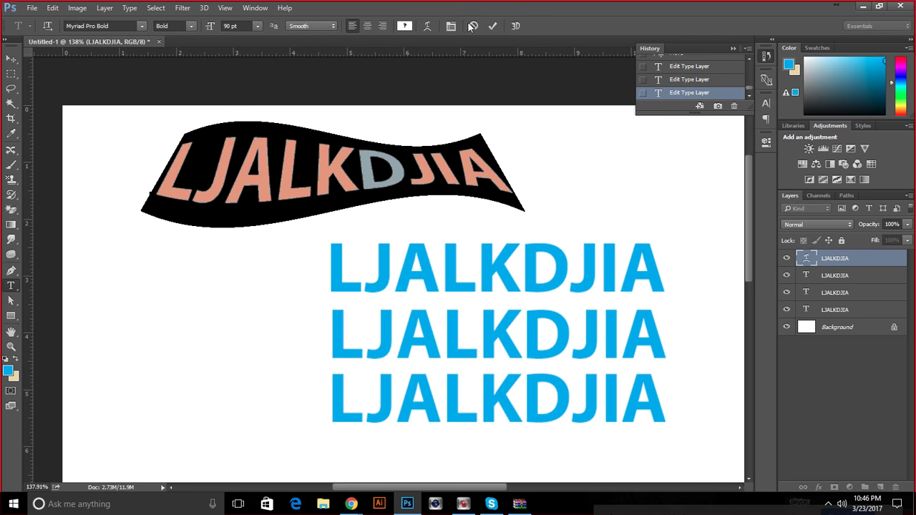
left_click(493, 28)
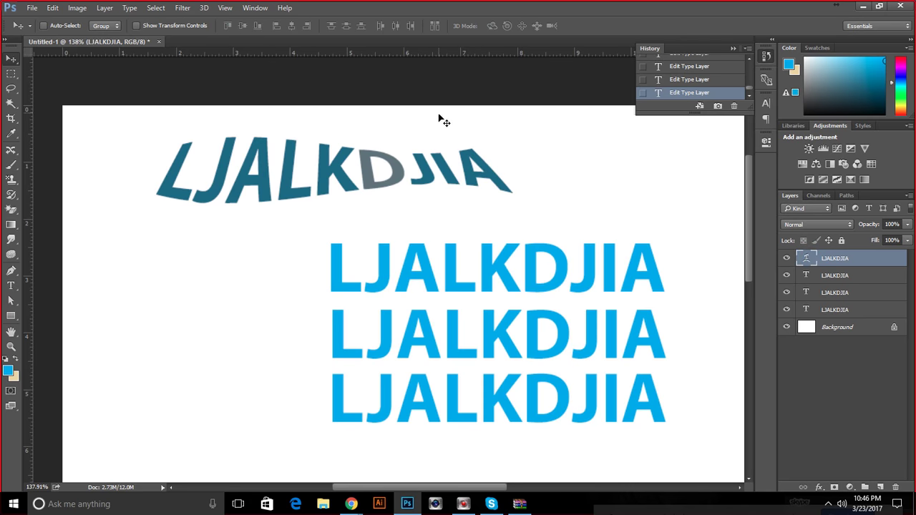
left_click(806, 275)
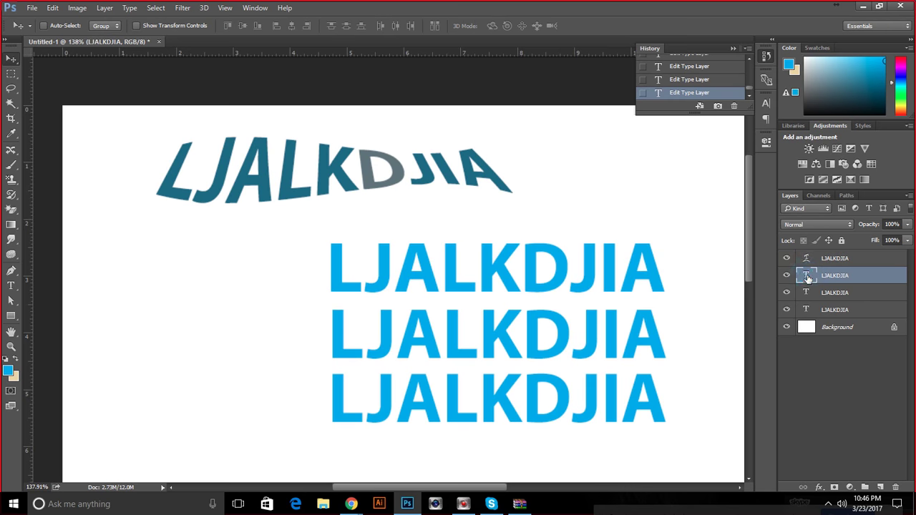
double_click(805, 275)
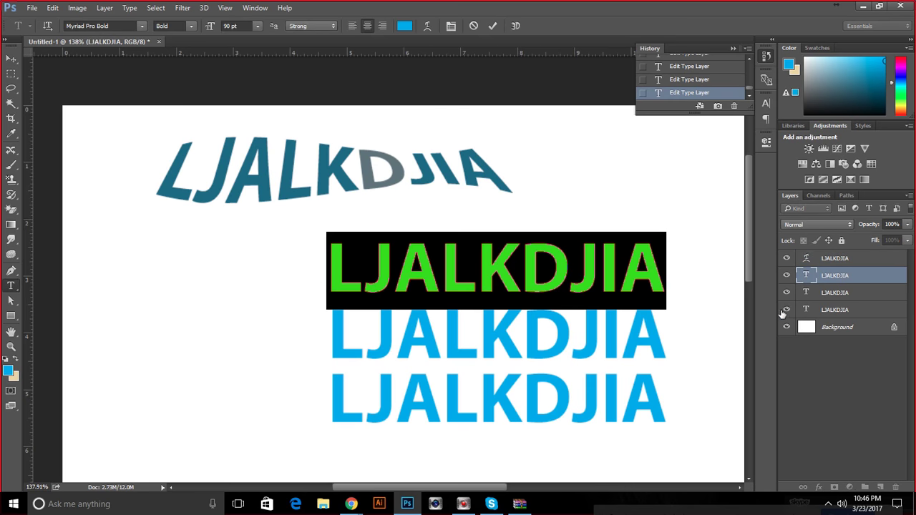
Unlock the Background layer and draw a gradient-filled rectangle with a 4.38 pt red stroke on a new layer beside the blue lines.
left_click(893, 327)
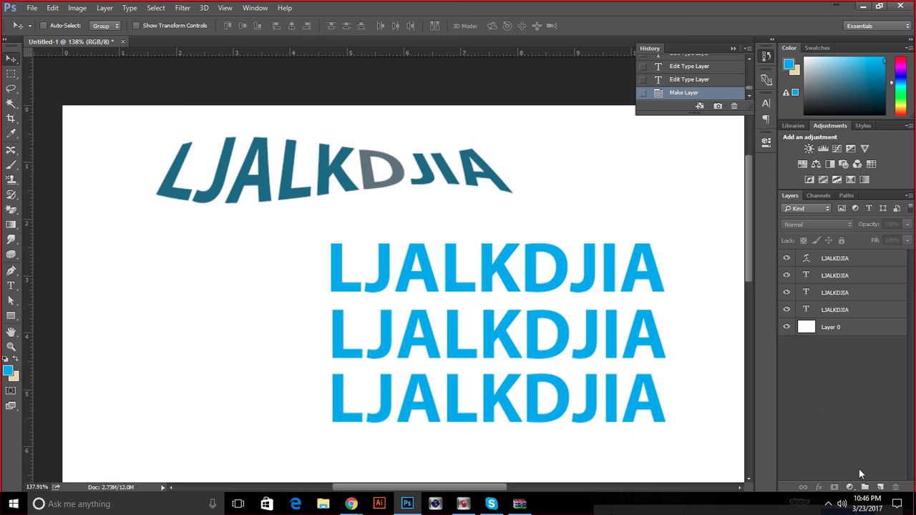
left_click(880, 488)
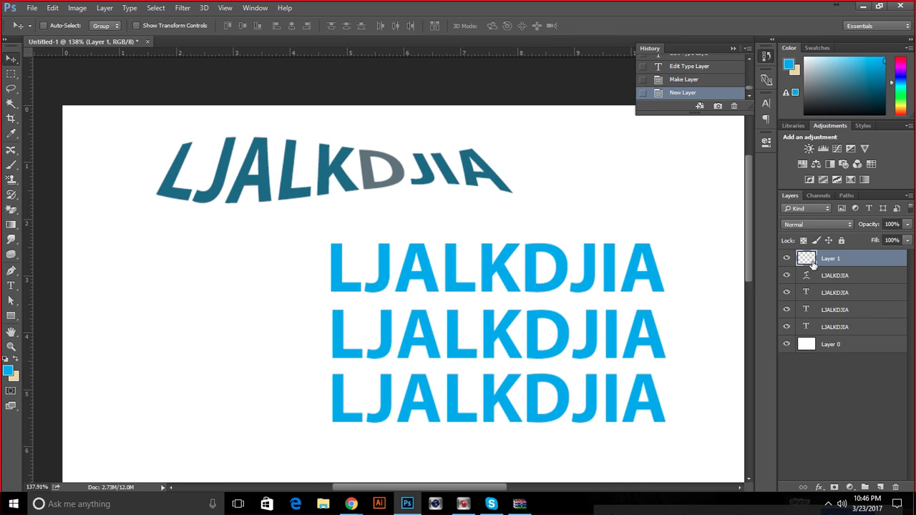
left_click(11, 316)
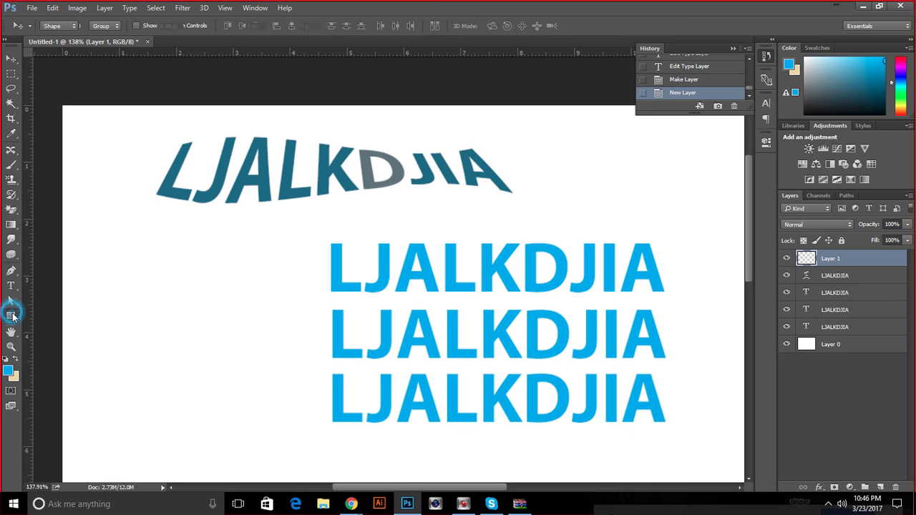
left_click_drag(122, 274, 255, 385)
left_click(411, 26)
left_click(411, 26)
left_click(817, 477)
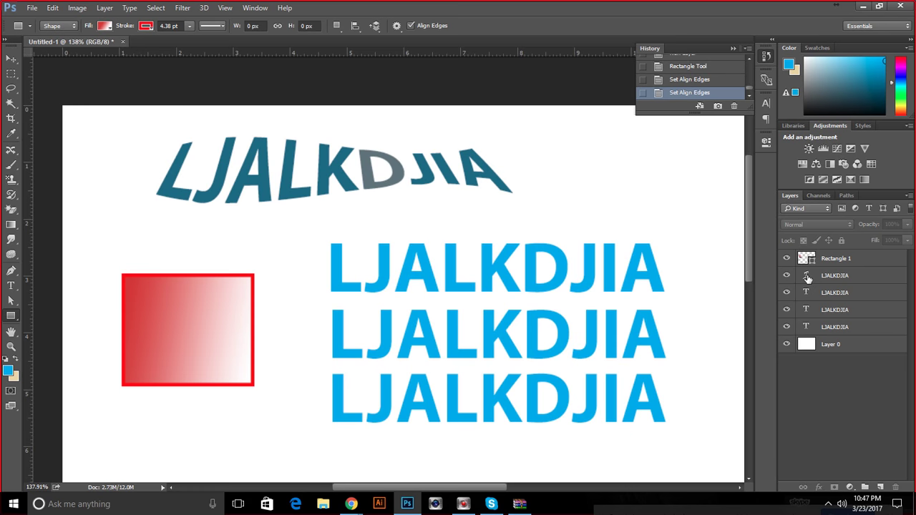
Open the middle blue line for editing and practise extending and shrinking the letter selection within it.
double_click(806, 326)
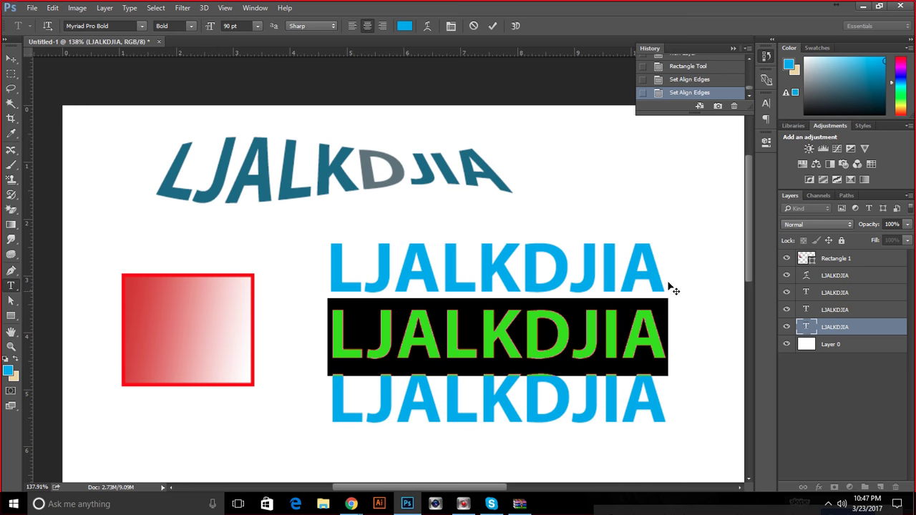
left_click_drag(367, 334, 568, 330)
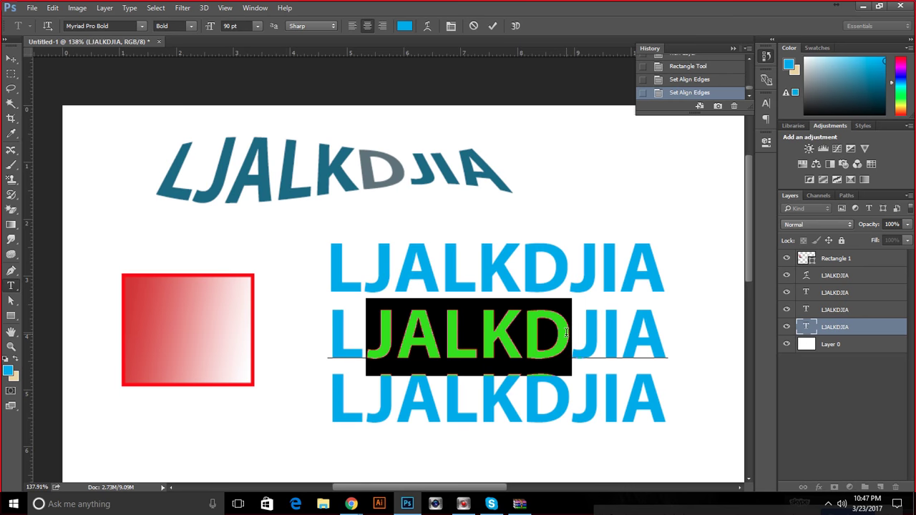
key("shift+Right")
key("shift+Right")
key("shift+Left")
key("shift+Left")
key("shift+Left")
key("shift+Left")
key("shift+Left")
key("shift+Left")
key("shift+Left")
key("shift+Right")
key("shift+Right")
key("shift+Right")
key("shift+Right")
key("shift+Right")
key("shift+Right")
key("shift+Right")
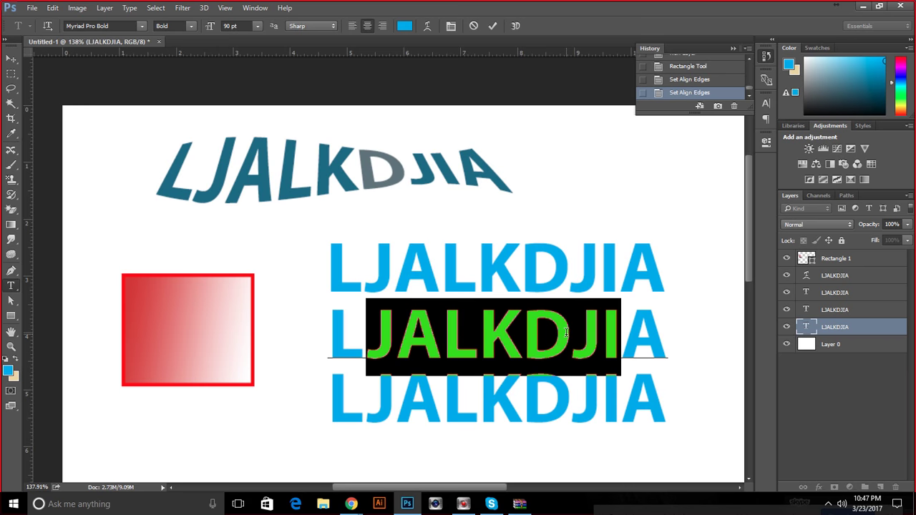
key("shift+Left")
key("shift+Left")
key("shift+Left")
key("shift+Right")
key("shift+Right")
key("shift+Right")
left_click_drag(521, 333, 476, 326)
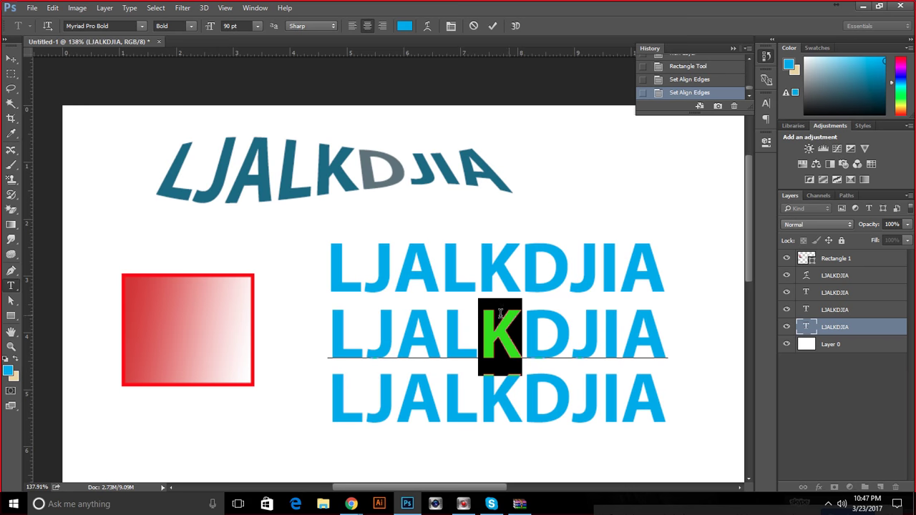
Set only the first letter L of the middle blue line to the Modern No. 20 Regular font.
left_click_drag(364, 333, 300, 307)
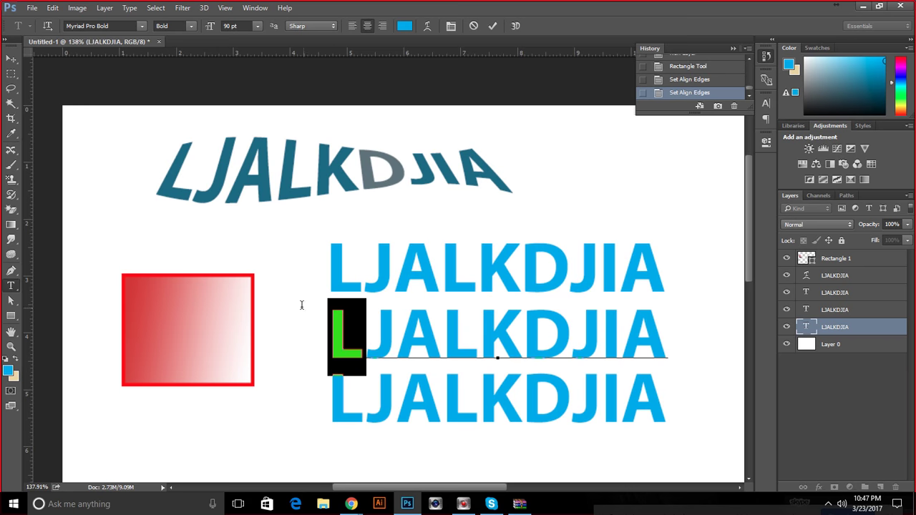
left_click(143, 28)
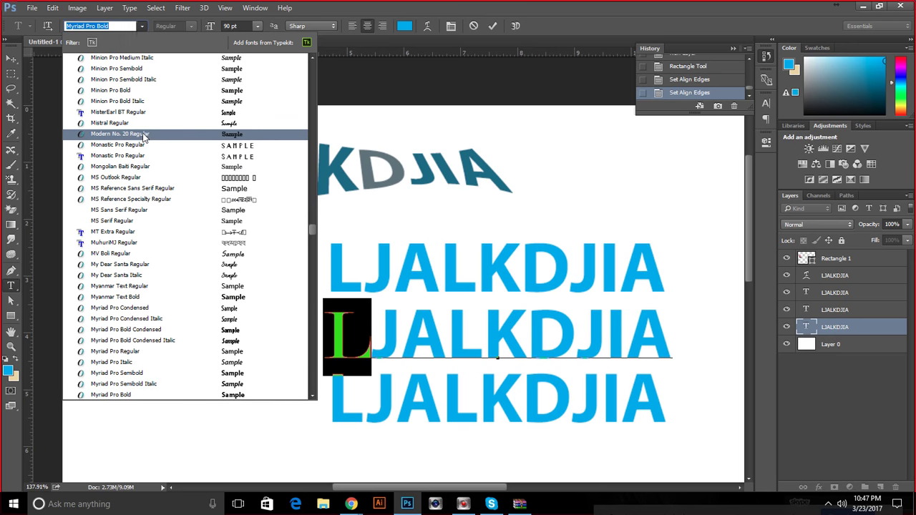
left_click(143, 135)
Try MS Reference Sans Serif Regular on the first J of the middle line and settle on Monastic Pro Regular.
left_click_drag(402, 343, 372, 333)
left_click(143, 27)
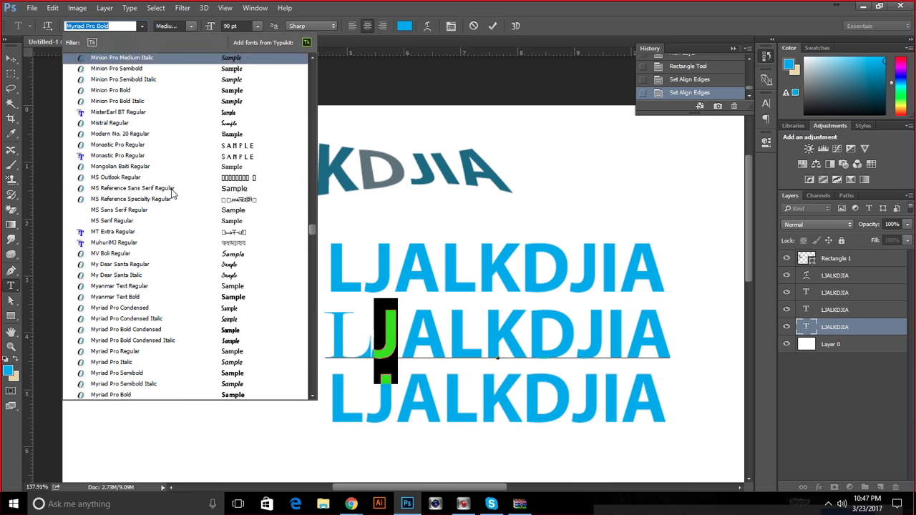
left_click(174, 188)
left_click(145, 27)
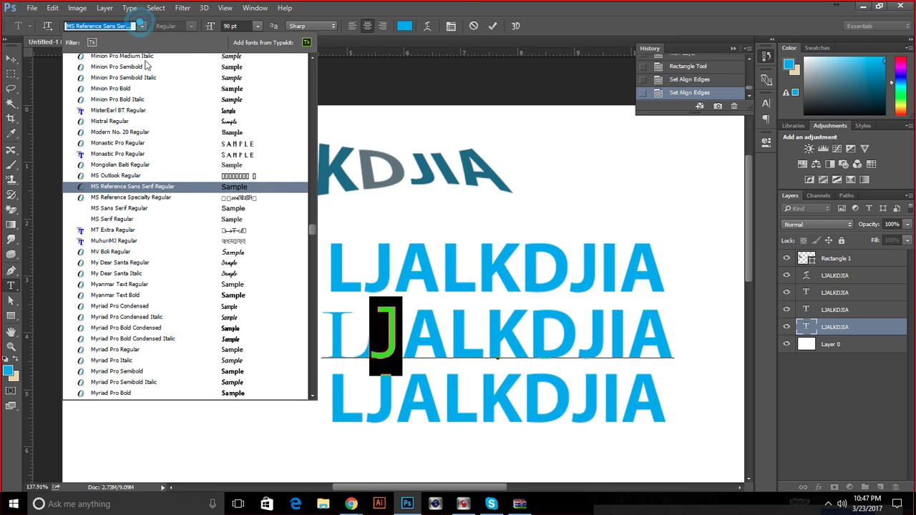
left_click(179, 148)
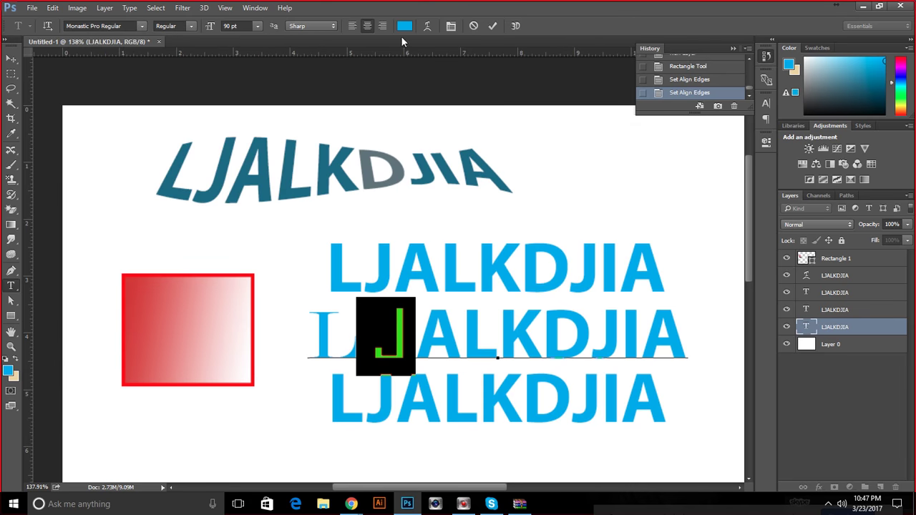
Set the text colour of the middle line's first J to 3a4447.
left_click(404, 26)
left_click(548, 265)
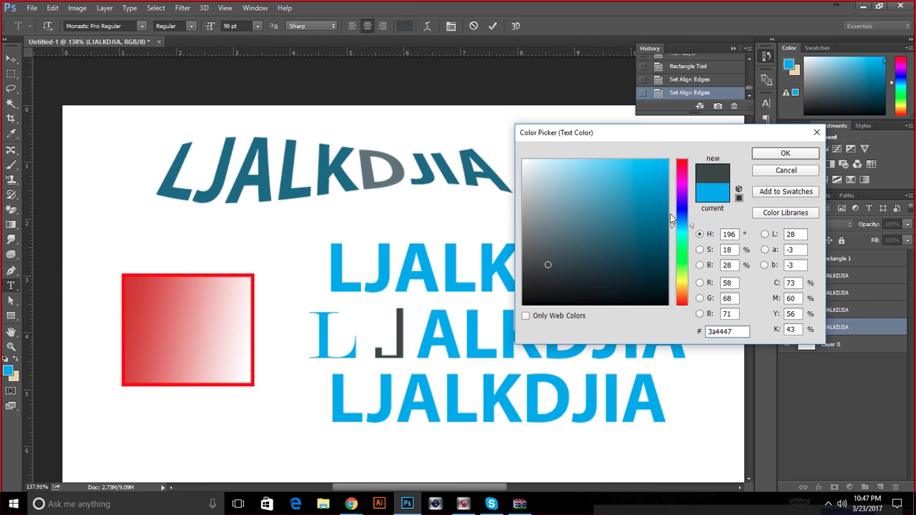
left_click(766, 155)
Recolour the second L of the middle line to 2b3c42.
left_click_drag(466, 327, 497, 320)
left_click(404, 26)
left_click(589, 247)
left_click(575, 267)
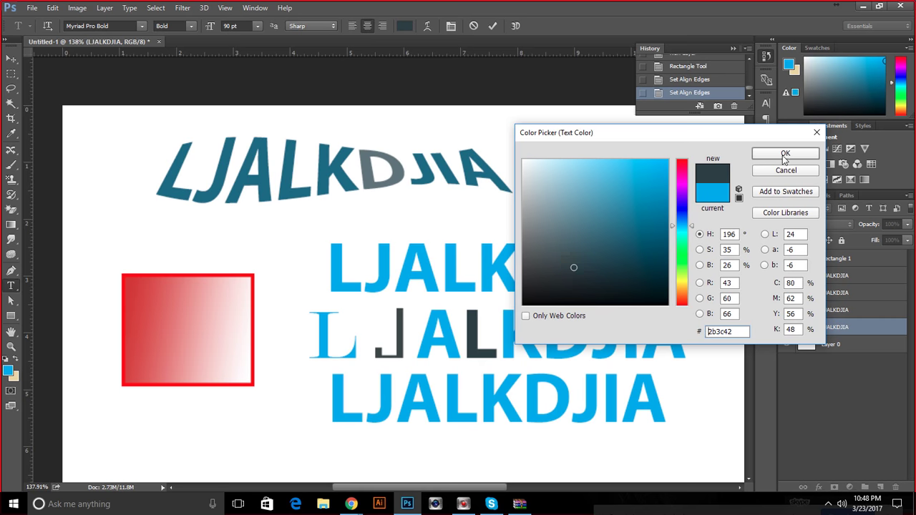
left_click(784, 152)
Recolour the letter D of the middle line to green 209c5b and commit the text edit.
left_click(515, 351)
left_click_drag(542, 332, 591, 333)
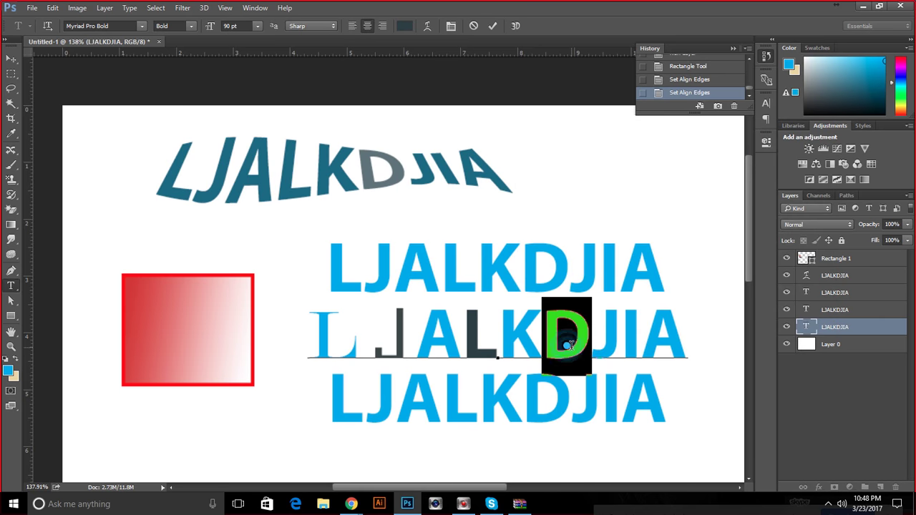
left_click(404, 26)
left_click_drag(682, 226, 679, 246)
left_click(637, 215)
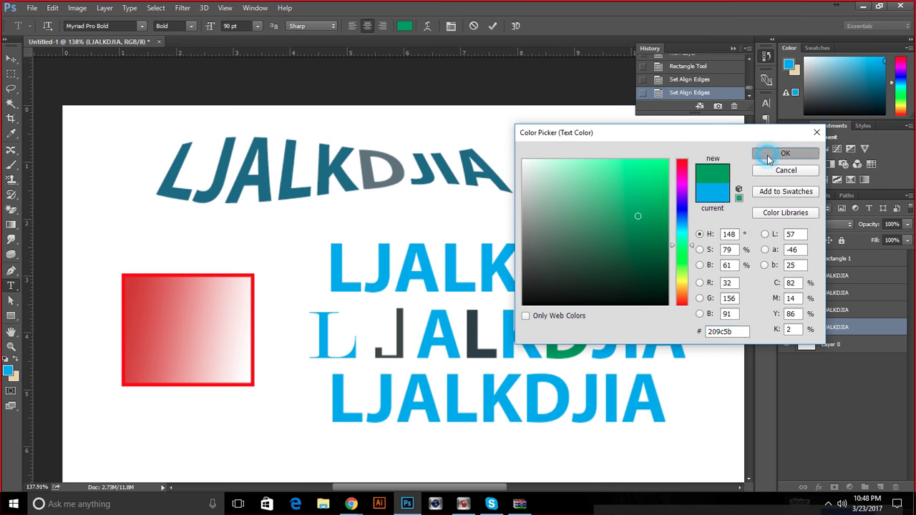
left_click(767, 152)
left_click(492, 26)
key("u")
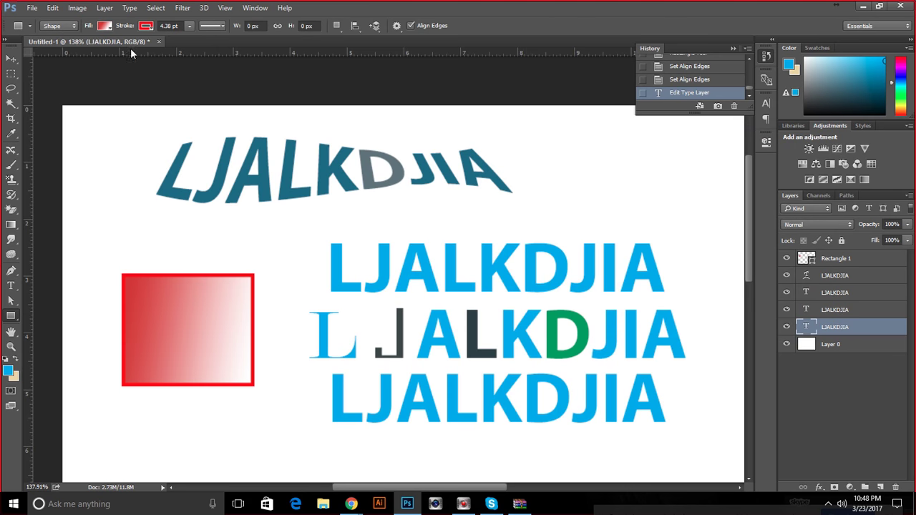
Delete all the text layers and Layer 0, and remove the path from the gradient rectangle layer.
left_click(11, 285)
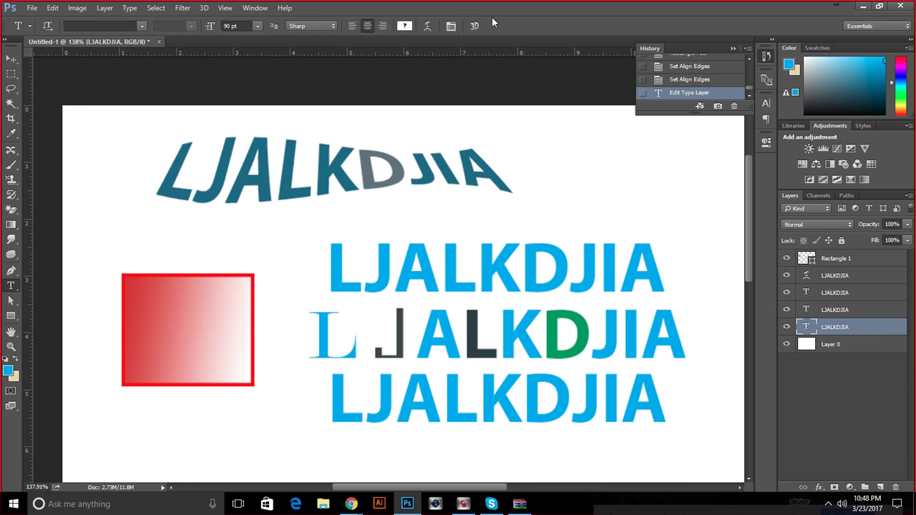
key("Delete")
key("Delete")
key("Delete")
key("Delete")
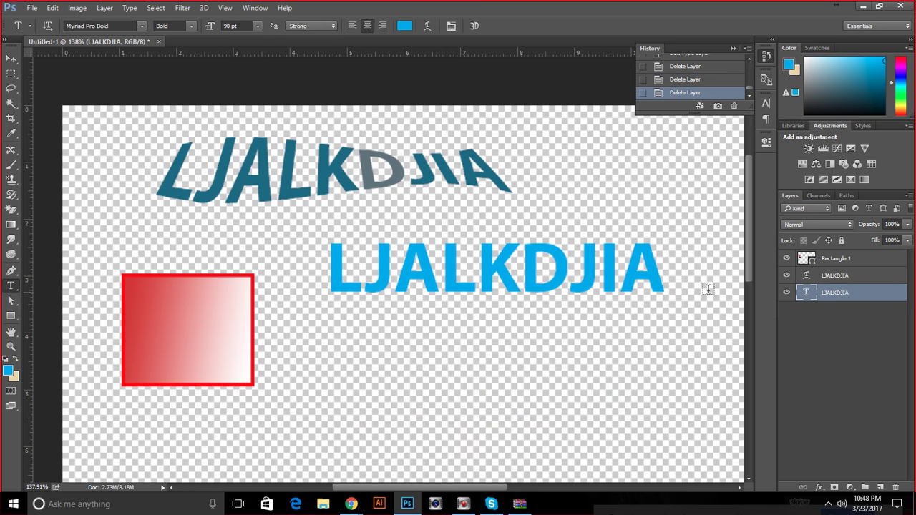
key("Delete")
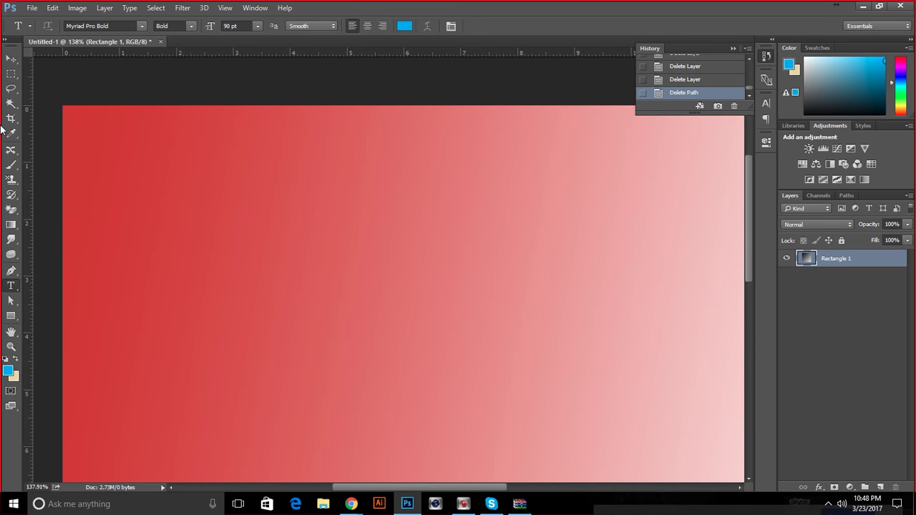
Add a blank layer beneath the red gradient layer and delete the gradient layer.
scroll(165, 157, "down", 3)
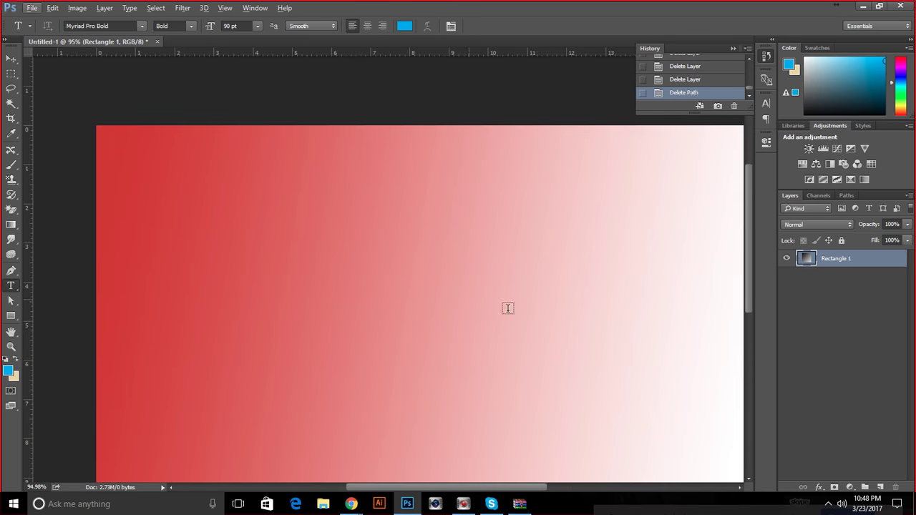
left_click_drag(825, 258, 879, 407)
left_click(880, 487)
mouse_move(830, 261)
left_mouse_down()
mouse_move(849, 327)
mouse_move(830, 277)
left_mouse_up()
left_click(827, 259)
key("Delete")
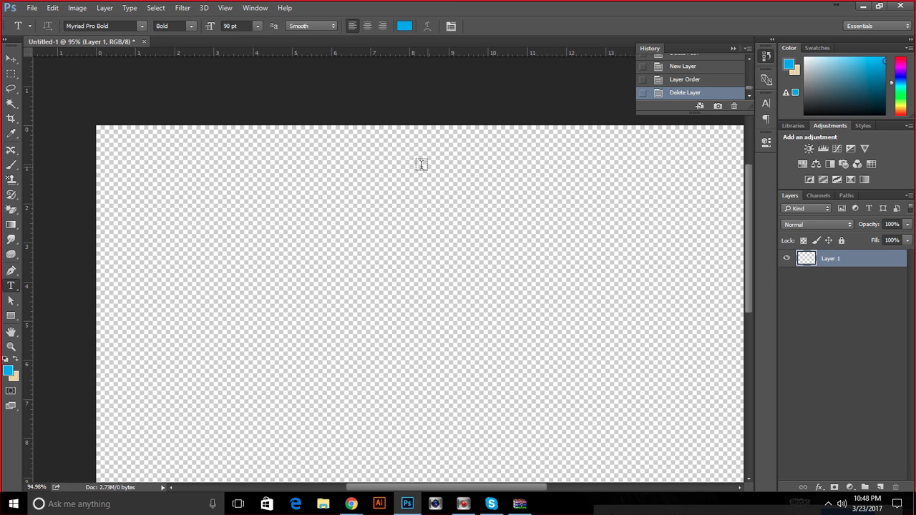
Display the character formatting settings for the Type tool.
left_click(450, 26)
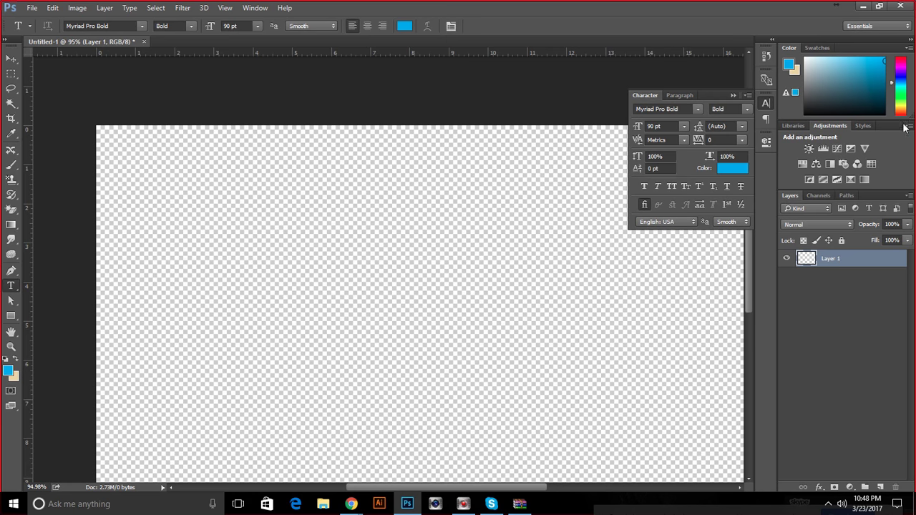
Close the character settings and start a horizontal point text in the canvas's upper-left area.
left_click(729, 95)
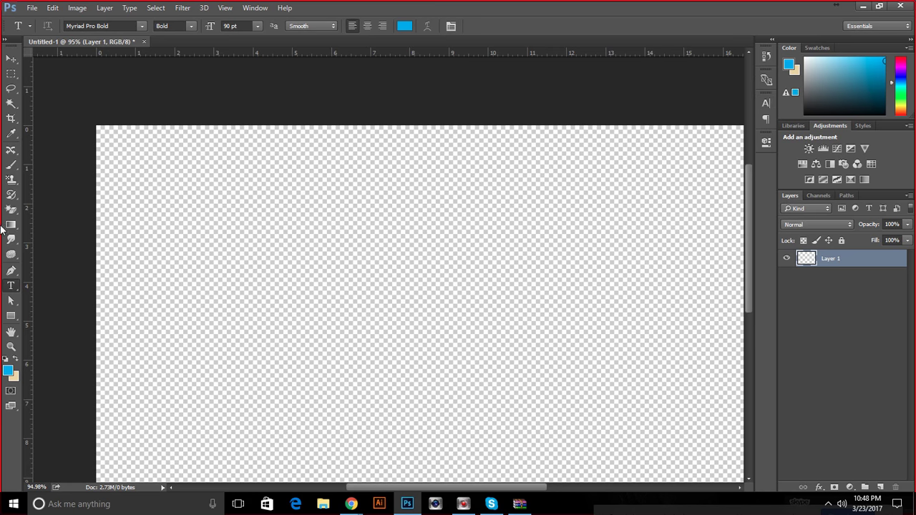
right_click(11, 286)
left_click(68, 285)
scroll(275, 300, "down", 3)
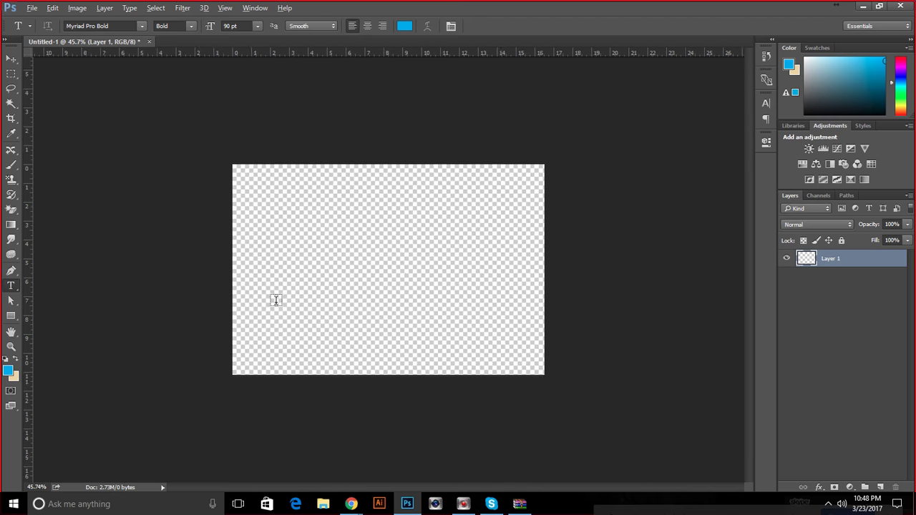
scroll(301, 290, "up", 3)
left_click(246, 192)
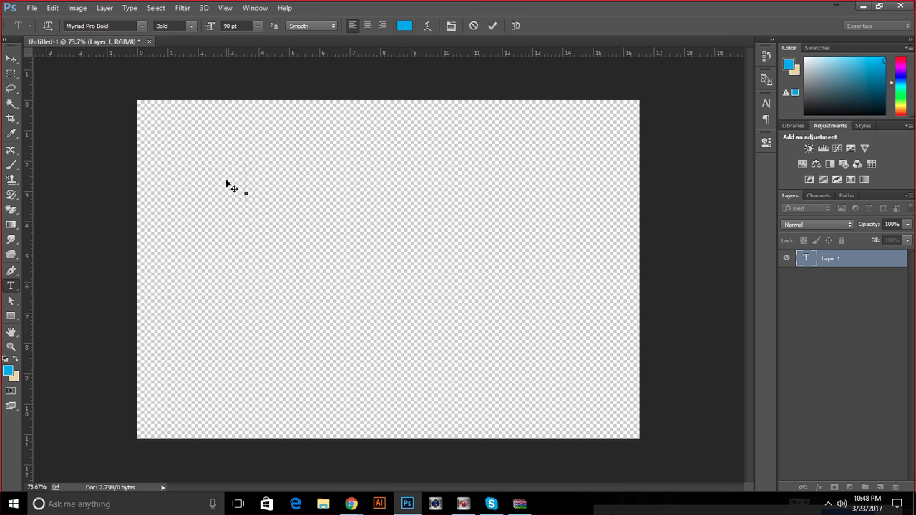
Switch to Chrome, search Google for LOREM and open the Lorem Ipsum generator site lipsum.com.
mouse_move(350, 503)
left_click(277, 440)
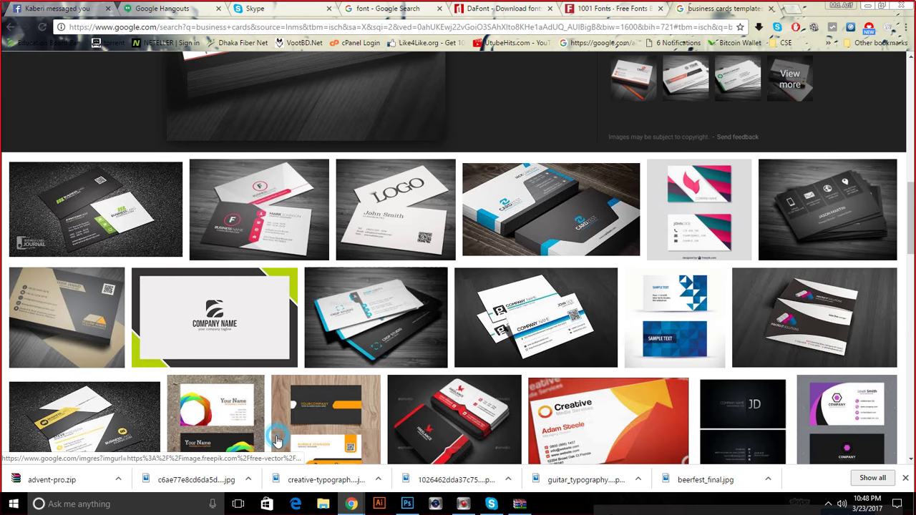
left_click(8, 28)
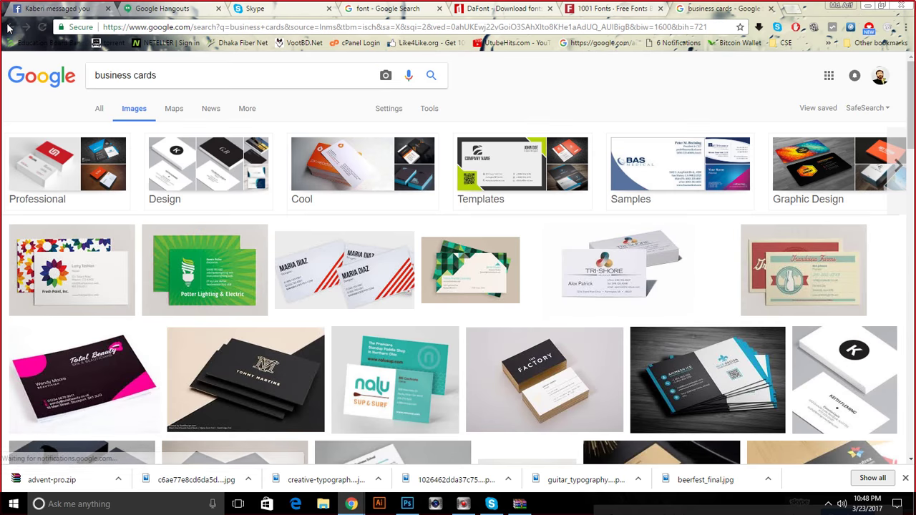
left_click(9, 27)
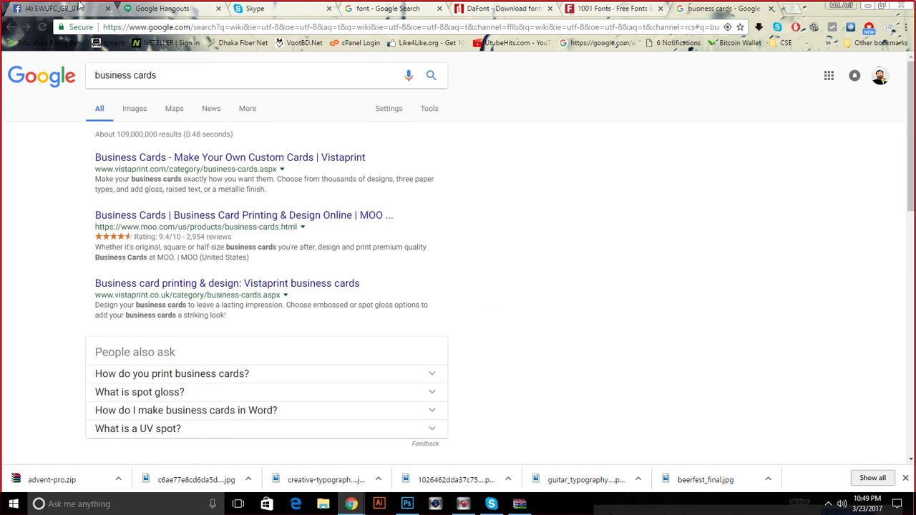
left_click_drag(164, 76, 90, 67)
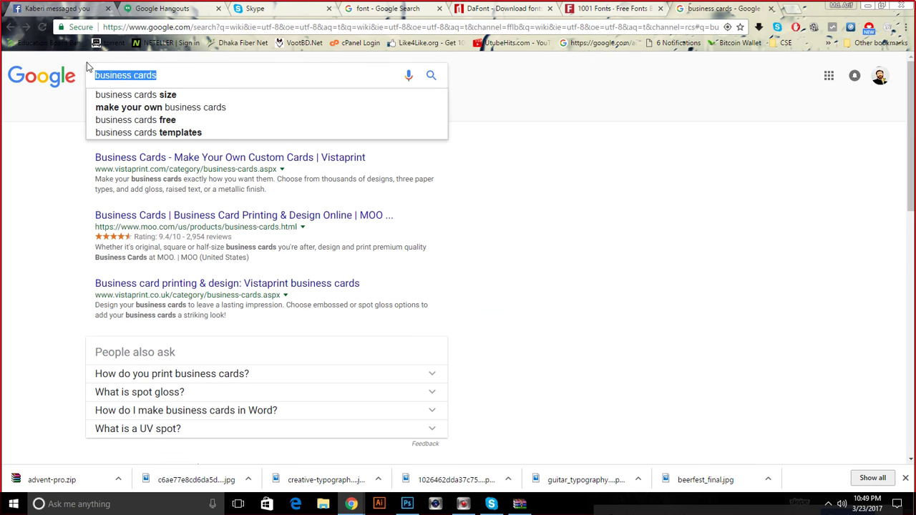
type("LOREM")
key("Return")
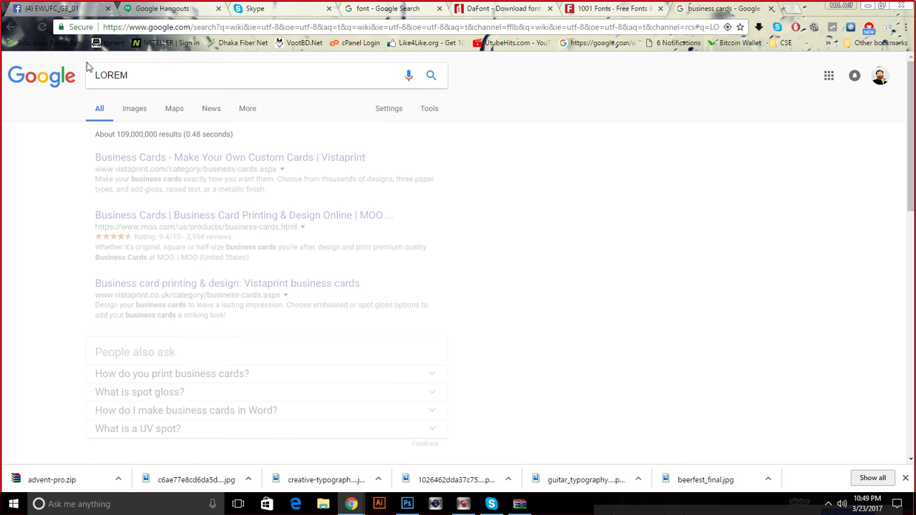
left_click(148, 158)
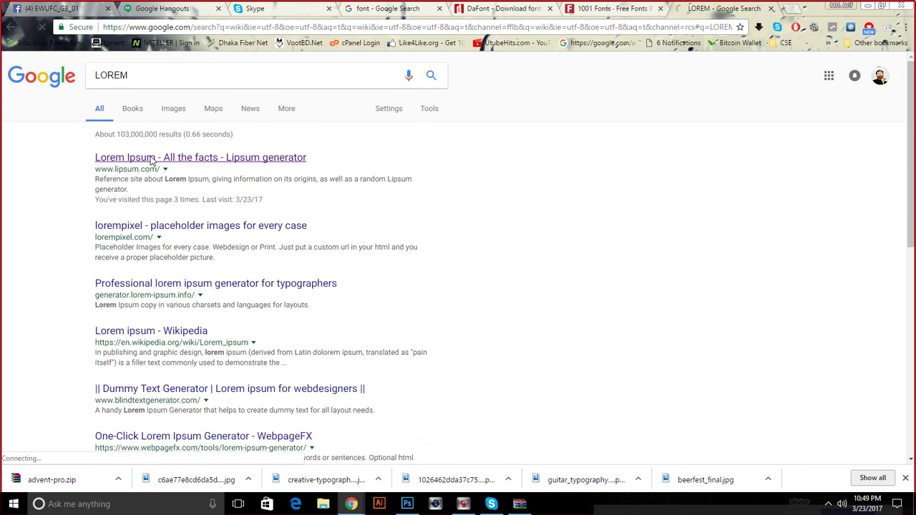
Copy the "Why do we use it?" paragraph from the Lorem Ipsum page.
scroll(516, 284, "down", 10)
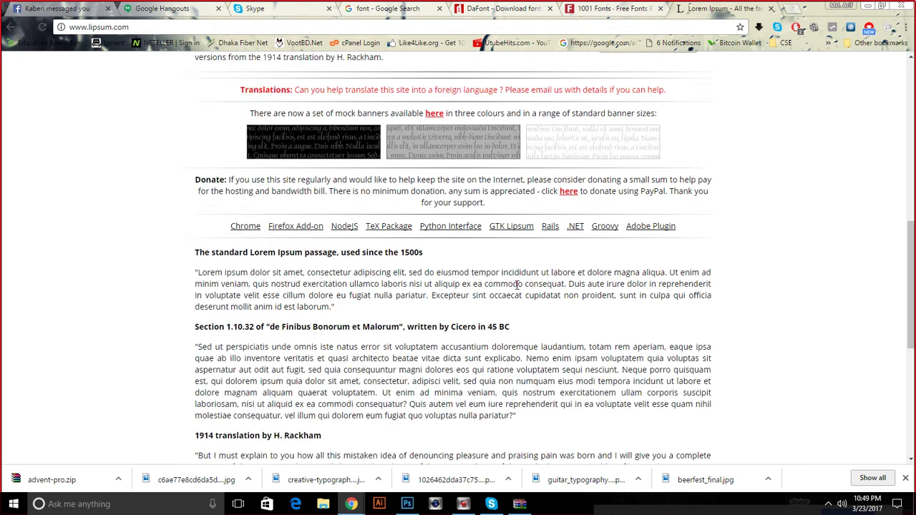
scroll(516, 284, "up", 10)
left_click_drag(463, 237, 581, 345)
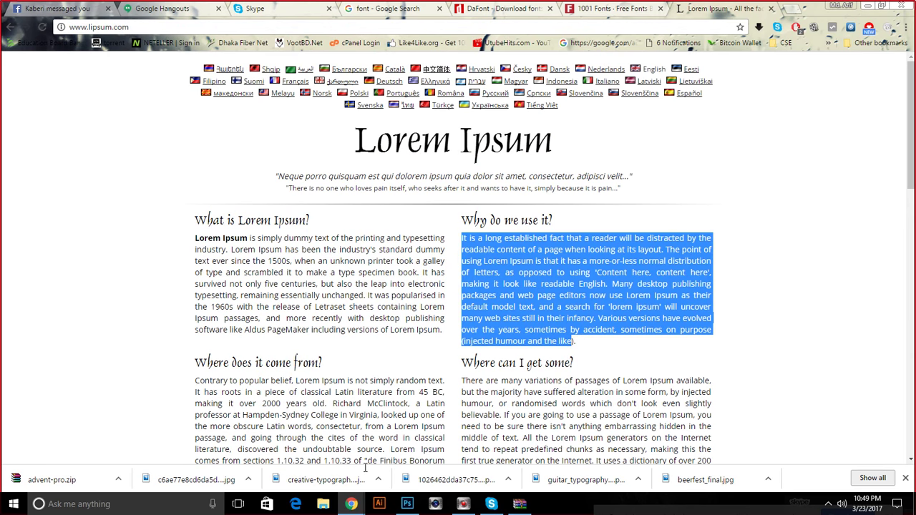
Switch back to Photoshop, paste the copied paragraph into the point text, and discard that text.
left_click(406, 504)
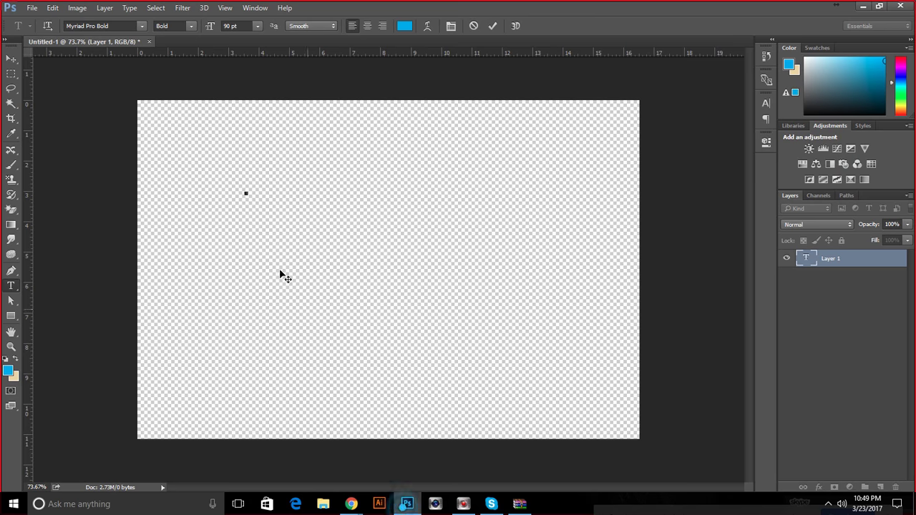
left_click(246, 179)
key("ctrl+v")
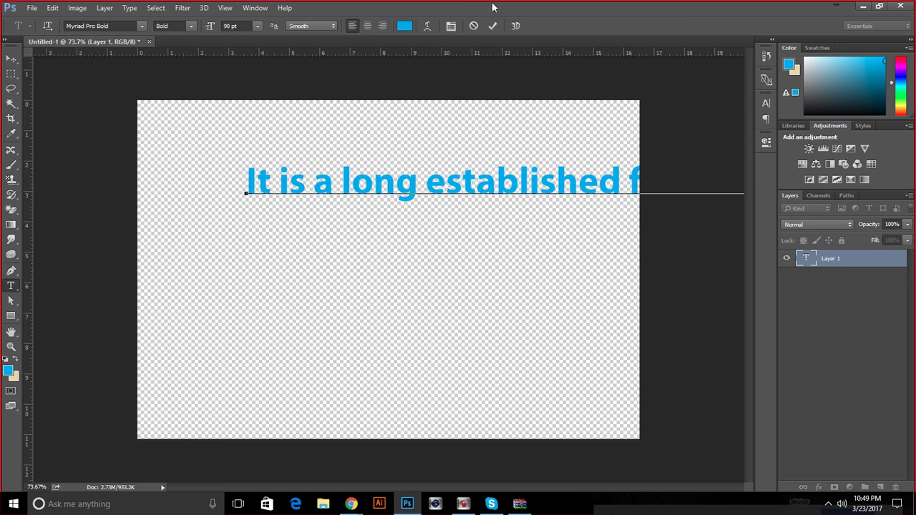
left_click(473, 26)
Paste the paragraph as point text, break its lines after "long", "established" and "reader", and discard the text.
left_click(178, 217)
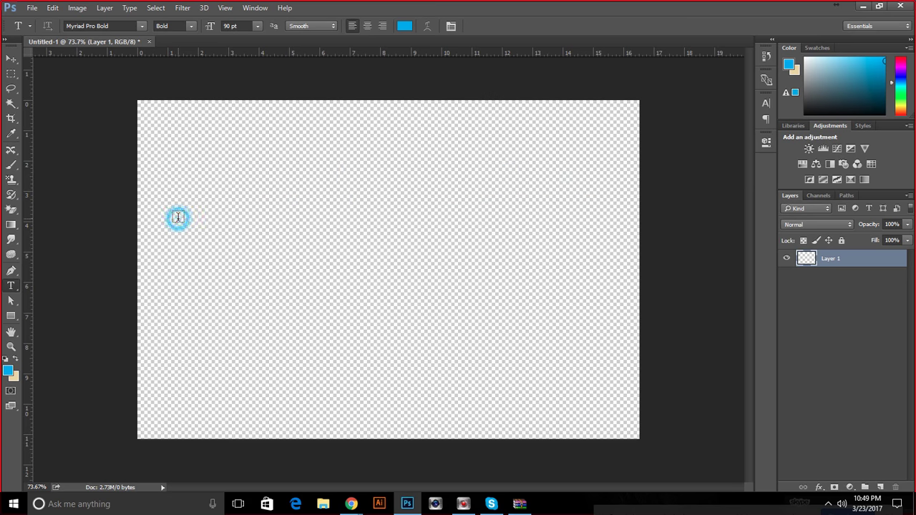
key("ctrl+v")
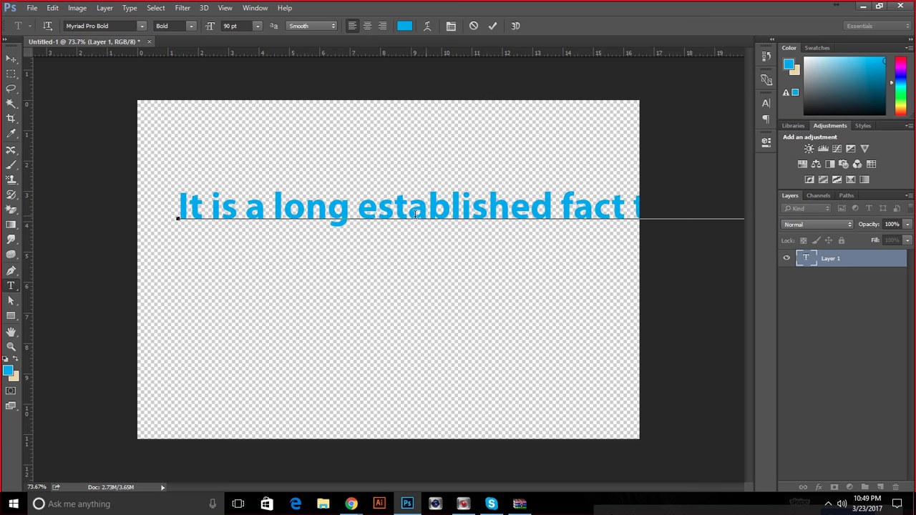
left_click(357, 209)
key("Return")
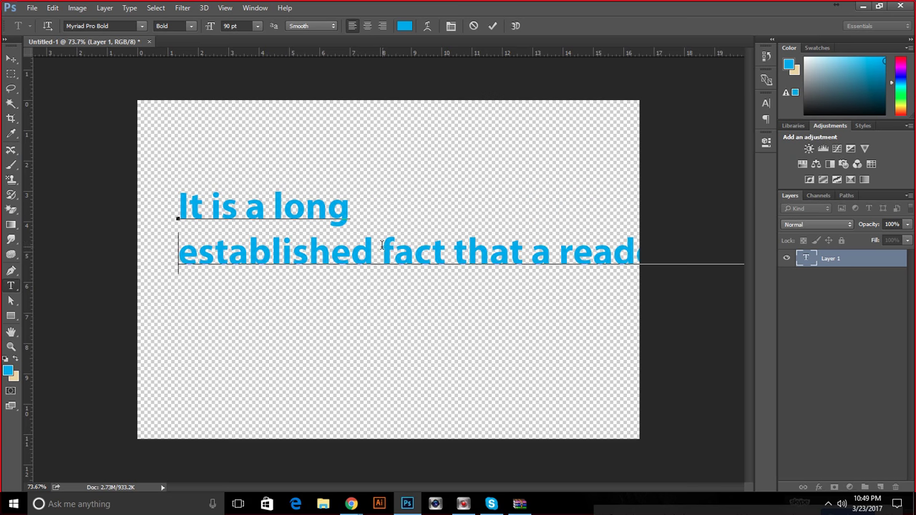
left_click(381, 245)
key("Return")
left_click(470, 309)
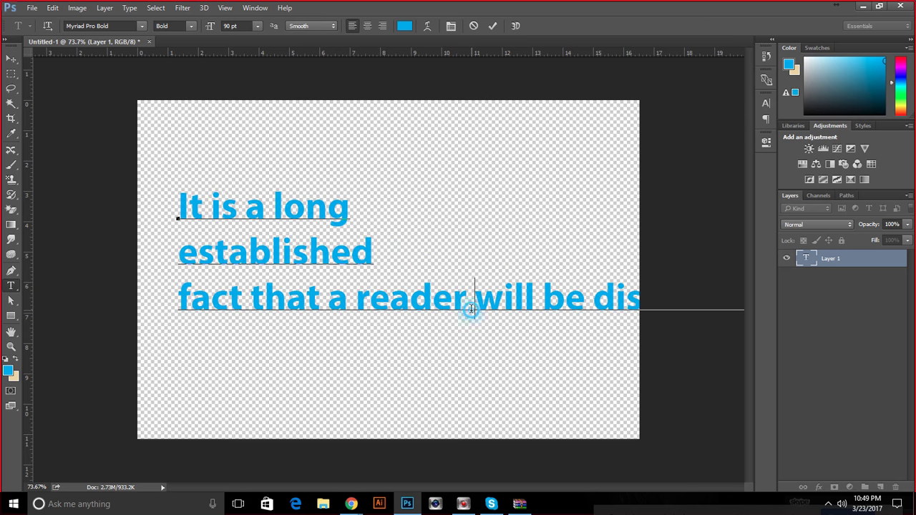
key("Return")
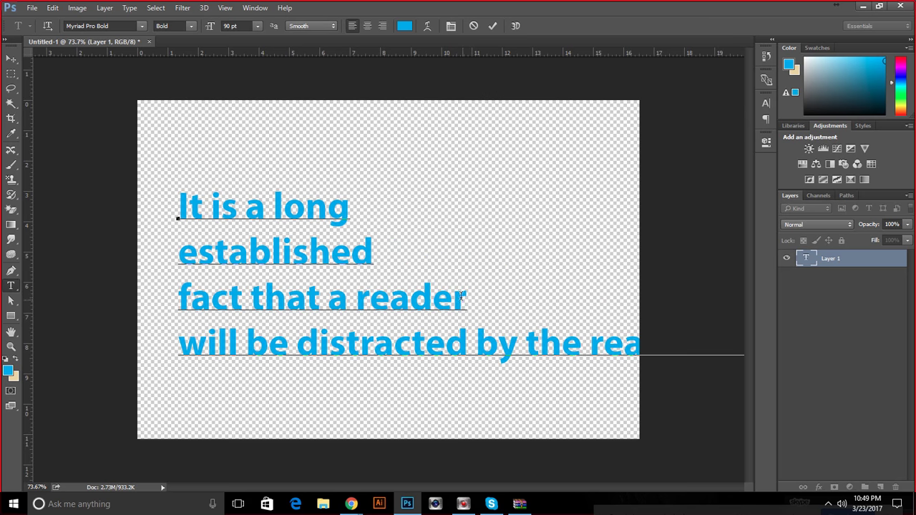
left_click(472, 26)
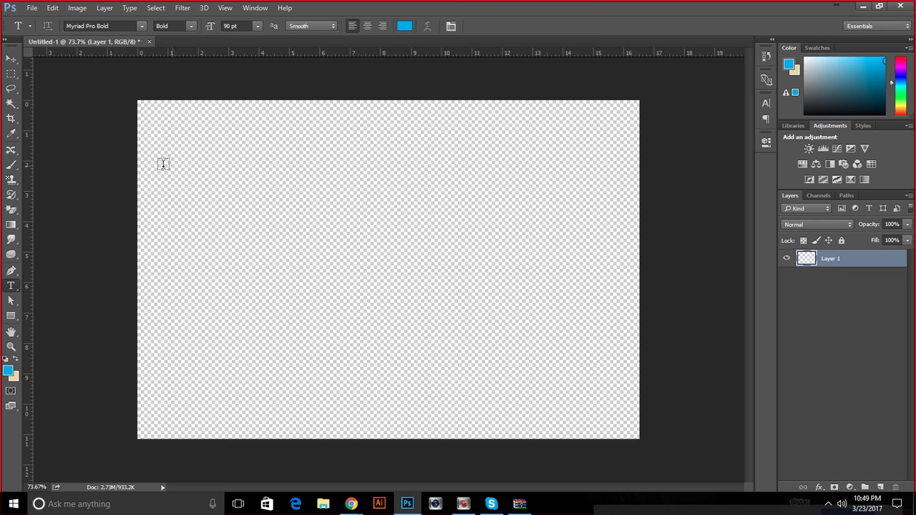
Draw a tall paragraph text box over the canvas's left half and paste the copied paragraph into it.
left_click_drag(174, 141, 281, 236)
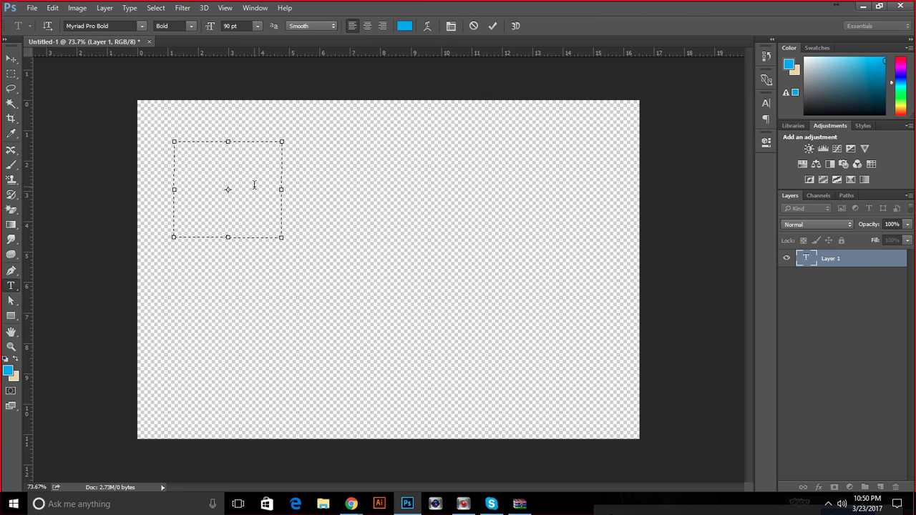
left_click(474, 26)
left_click_drag(149, 125, 374, 397)
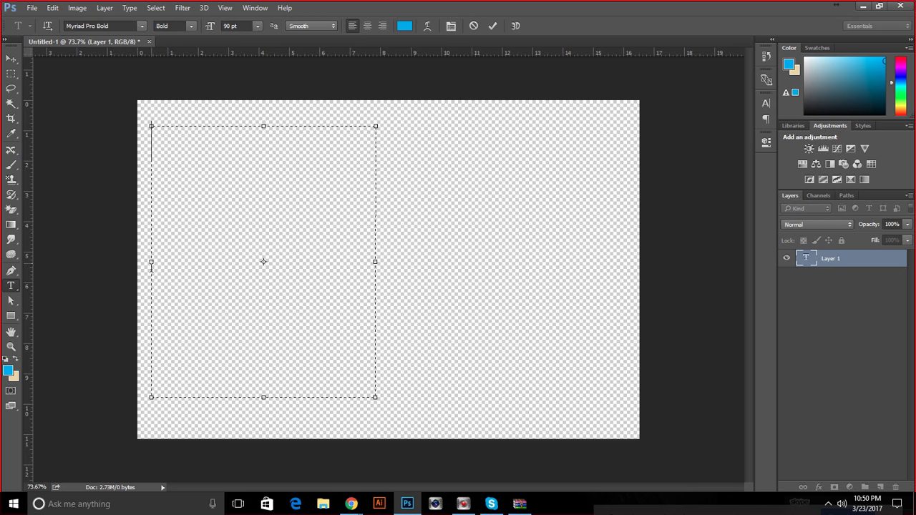
key("ctrl+v")
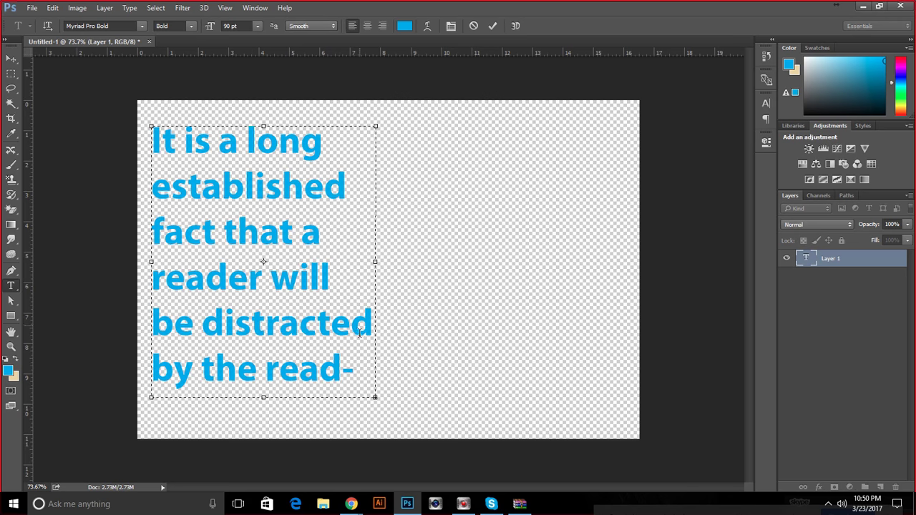
Select the visible paragraph text and widen its text box to about three quarters of the canvas width.
left_click(235, 308)
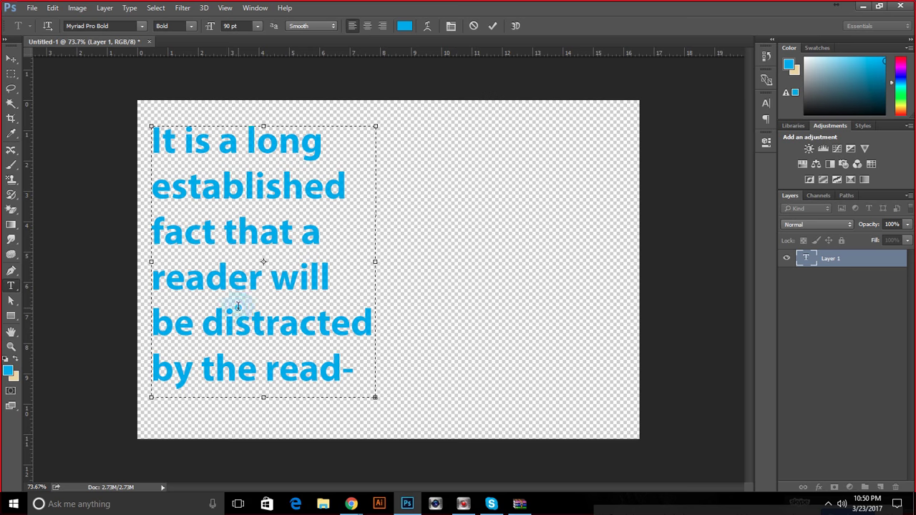
left_click_drag(160, 143, 372, 367)
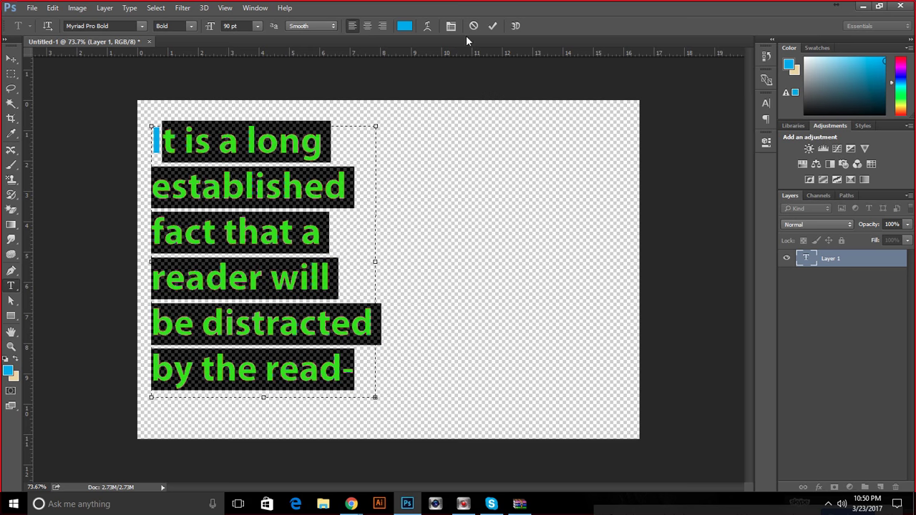
left_click_drag(375, 262, 524, 262)
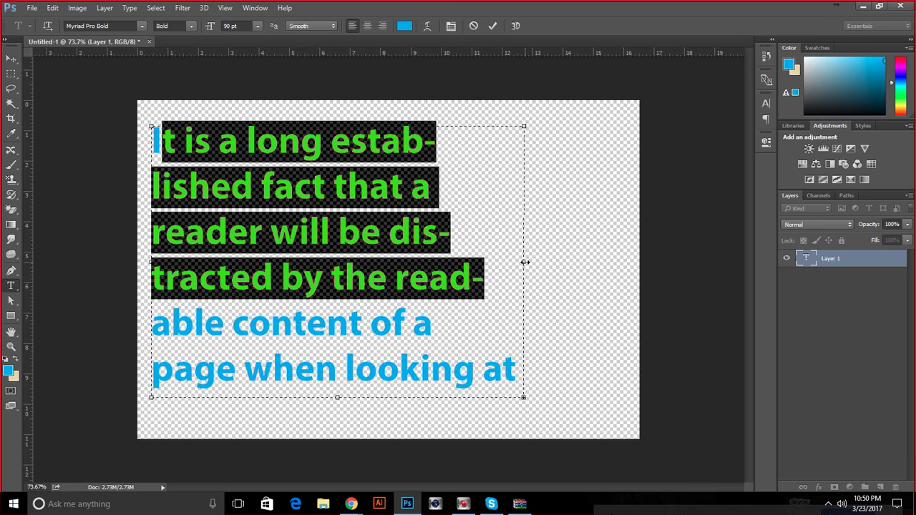
Set the selected text's anti-aliasing to None and discard the paragraph text.
left_click(308, 26)
left_click(309, 39)
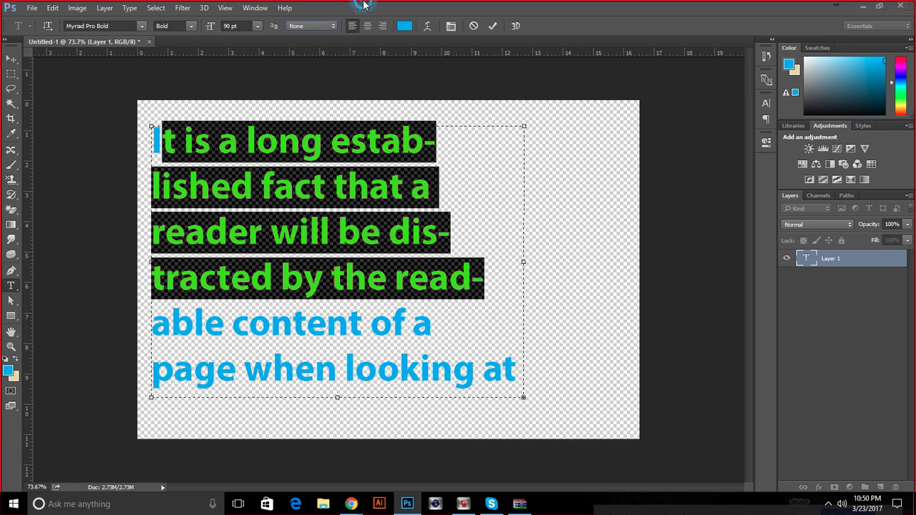
left_click(322, 162)
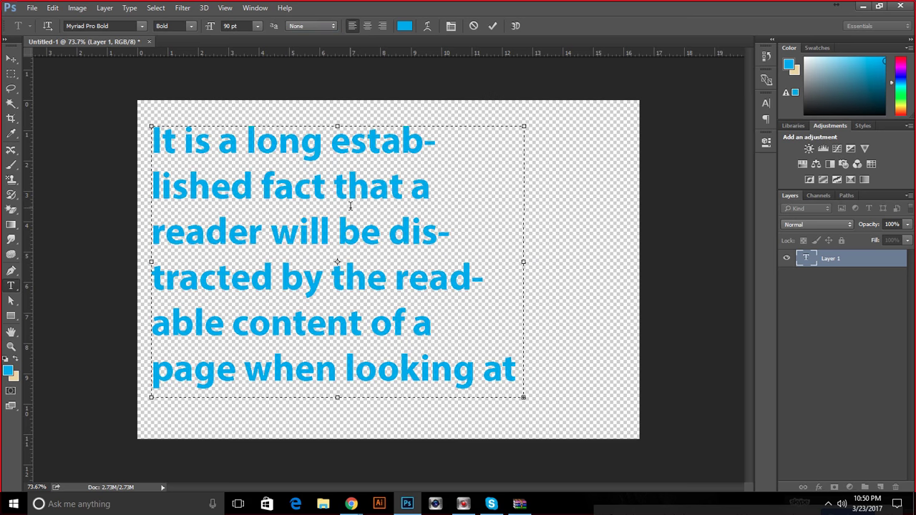
left_click(474, 26)
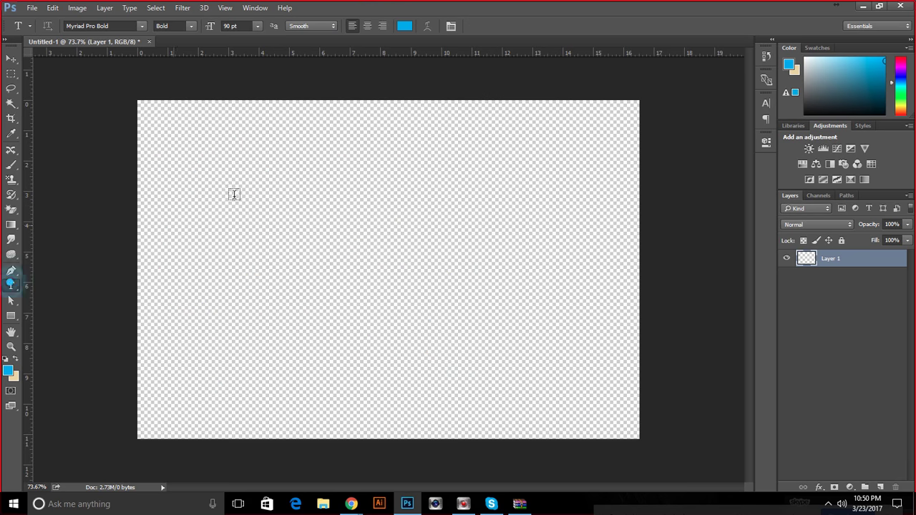
Enter DGSDGSDGSDGSDFG as point text, paste the copied paragraph after it, and discard the text.
left_click(188, 232)
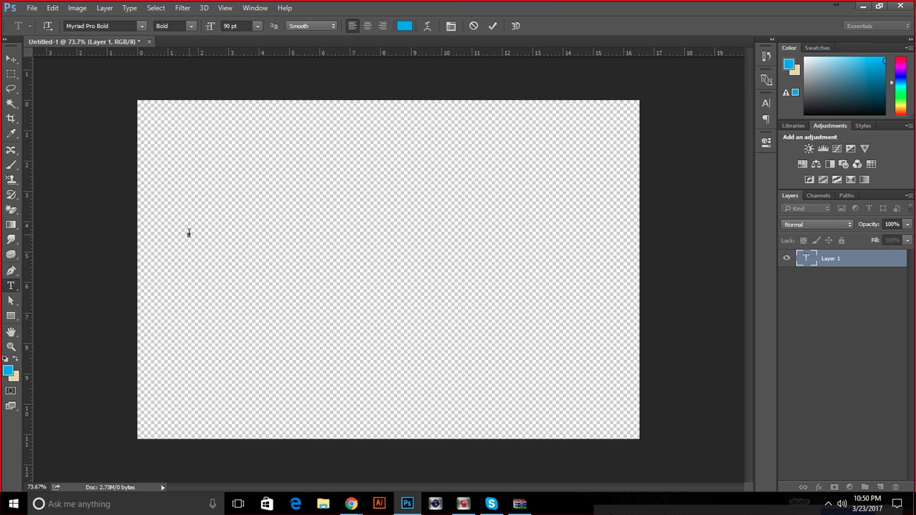
type("DGSDGSDGSDGSDFG")
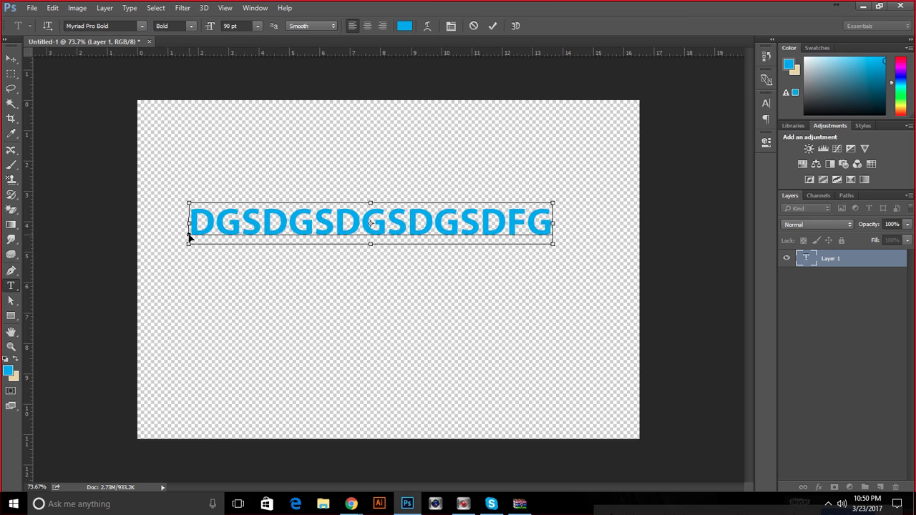
key("ctrl+v")
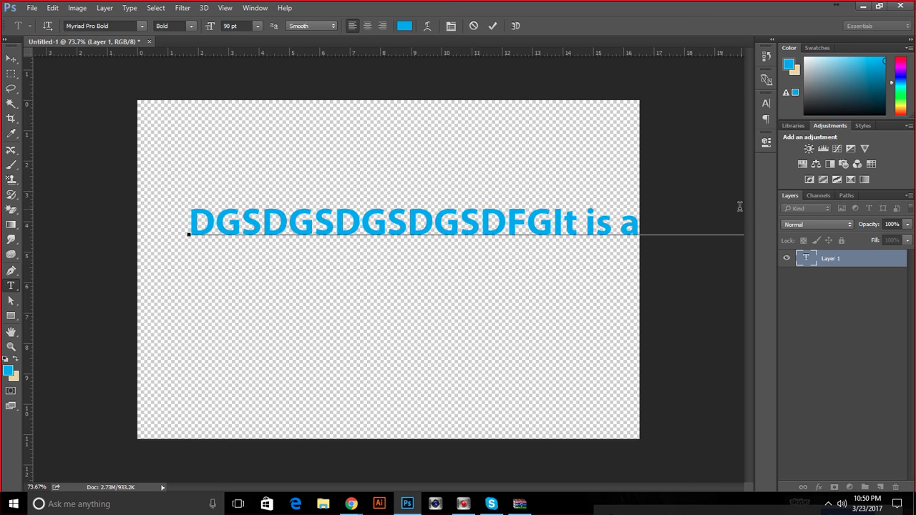
left_click(473, 25)
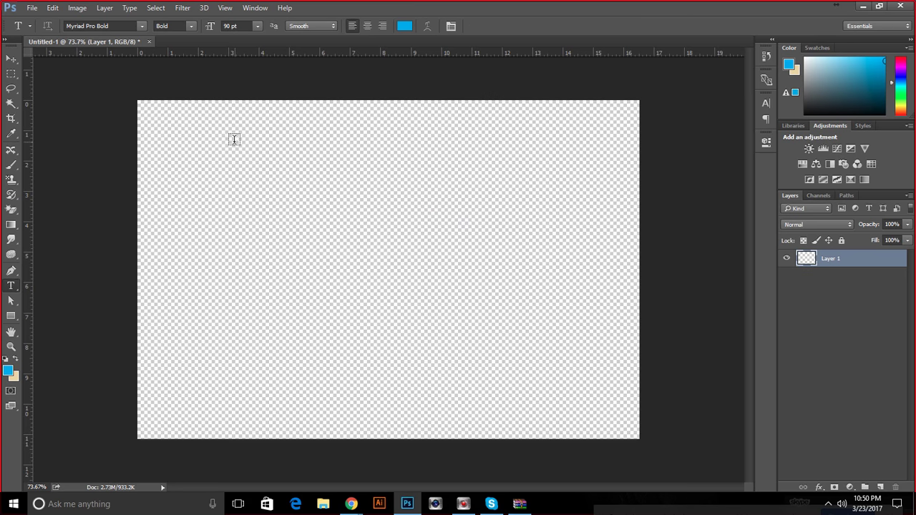
Draw a paragraph text box over the canvas's upper-left area and paste the copied Lorem Ipsum passage into it.
left_click_drag(158, 124, 398, 349)
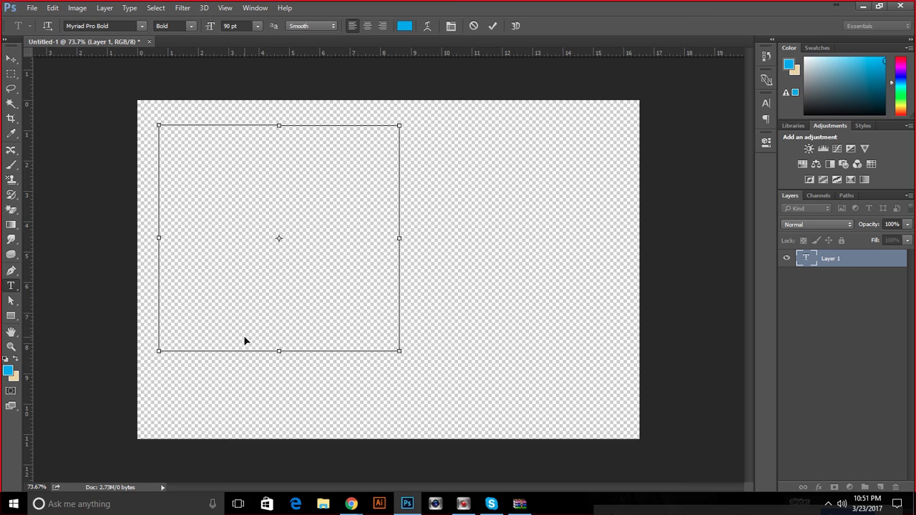
key("ctrl+v")
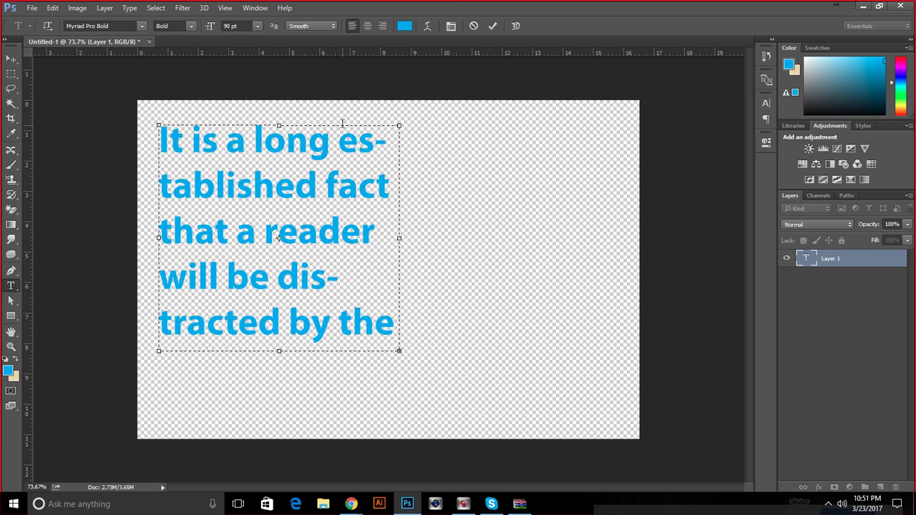
key("ctrl")
Set the font size of the entire pasted paragraph to 36 pt and commit the text.
key("ctrl+a")
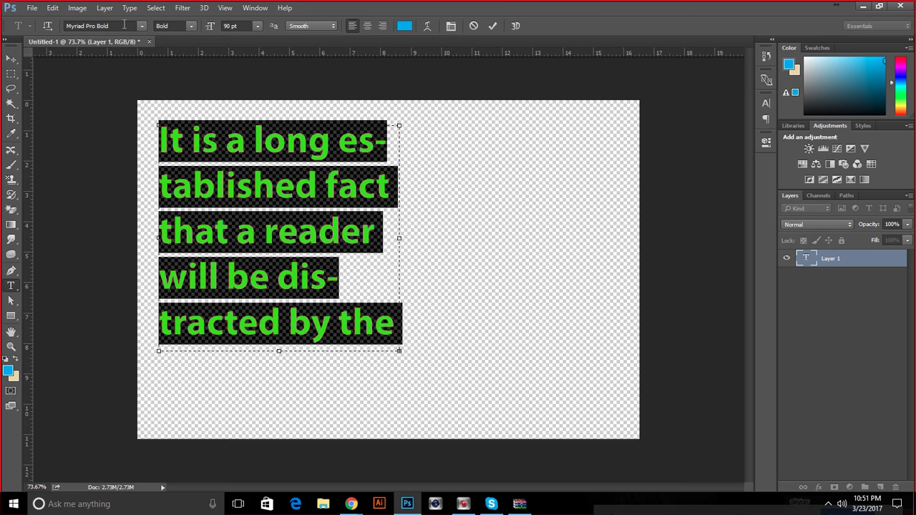
left_click(257, 25)
left_click(262, 118)
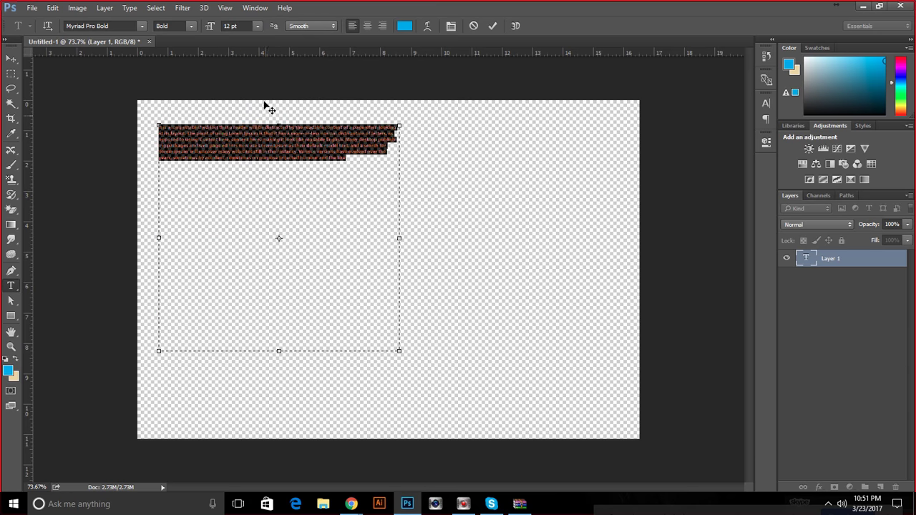
left_click(256, 26)
left_click(247, 180)
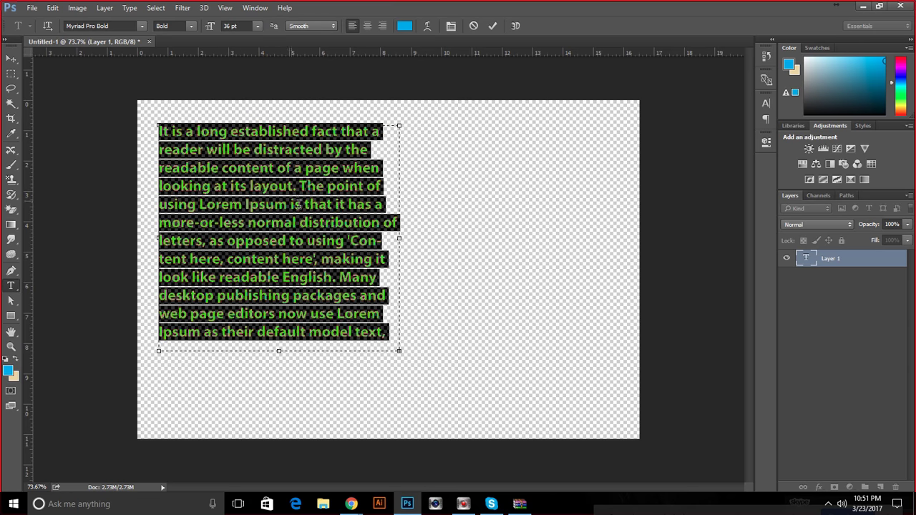
left_click(489, 26)
Widen the paragraph's text box to about 14 on the horizontal ruler, shorten it to six lines, and commit.
left_click(809, 256)
double_click(809, 257)
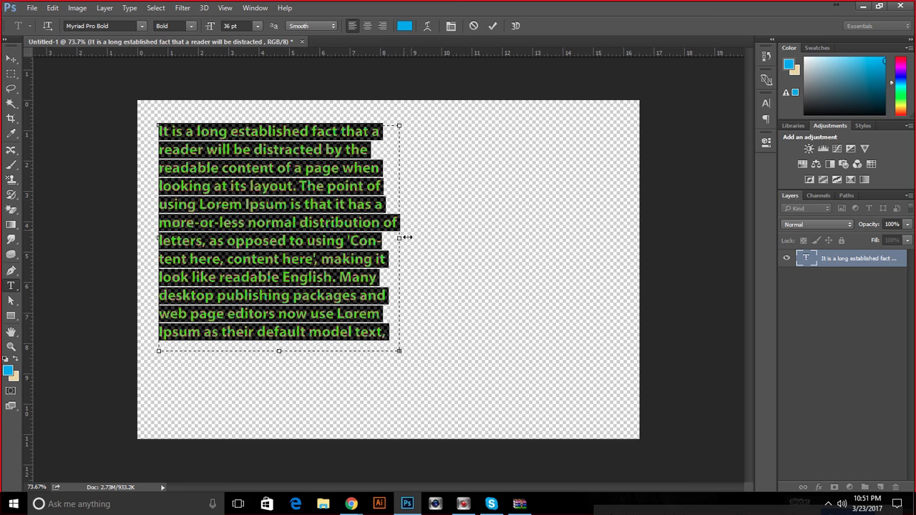
left_click(398, 236)
left_click_drag(402, 236, 567, 146)
left_click_drag(362, 351, 391, 234)
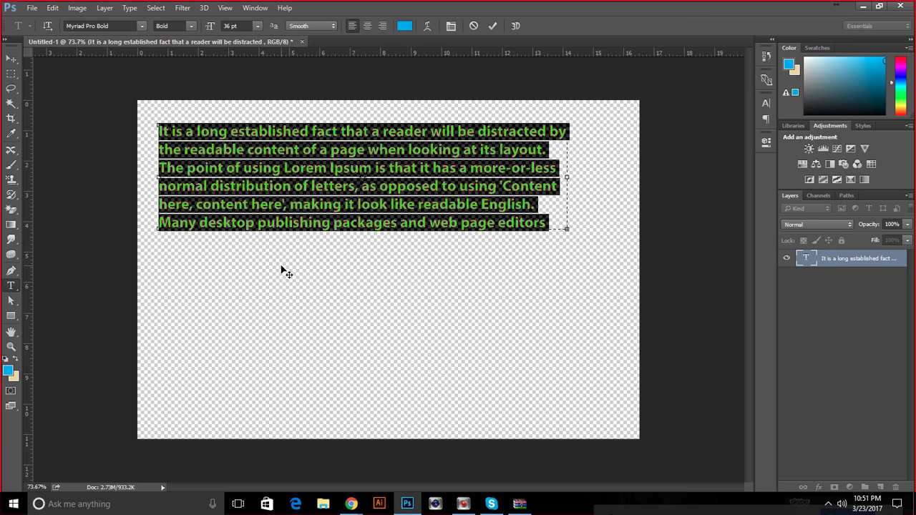
left_click(492, 26)
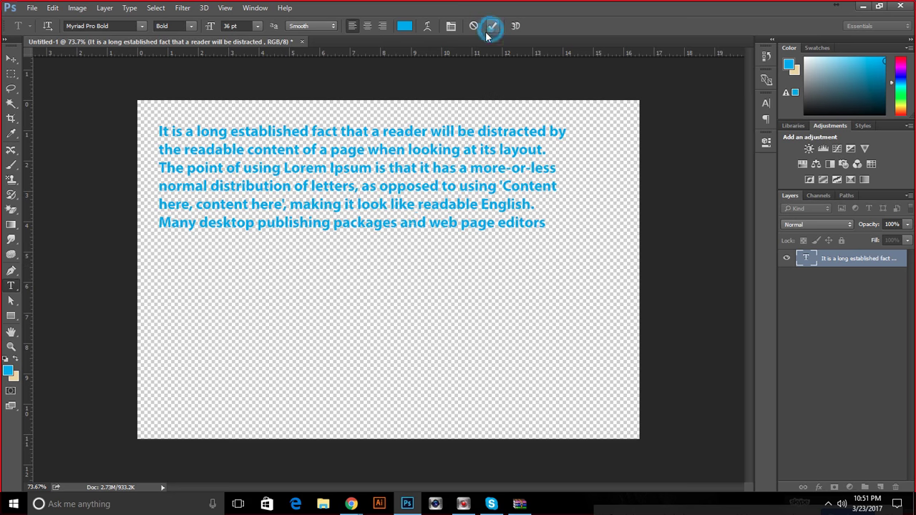
Extend the paragraph's text box downward to fit the whole passage, copy all its text, and discard the box changes.
double_click(806, 259)
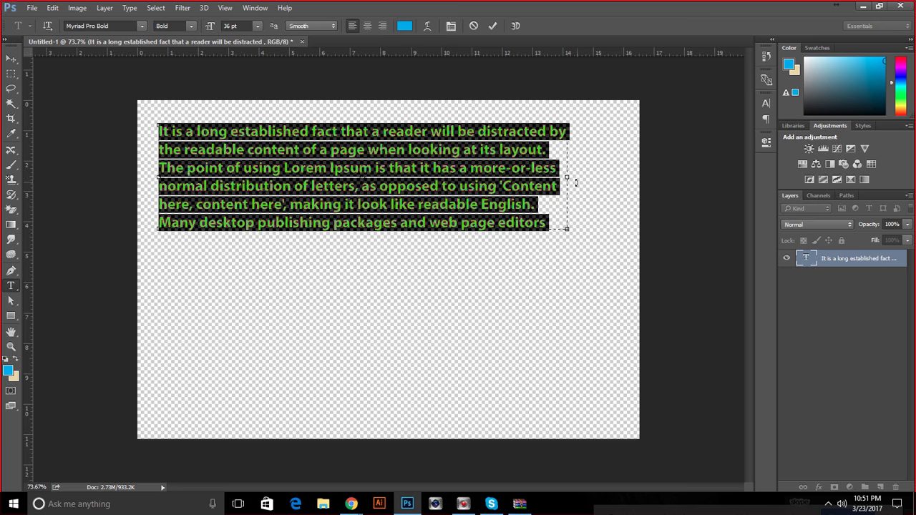
left_click(558, 208)
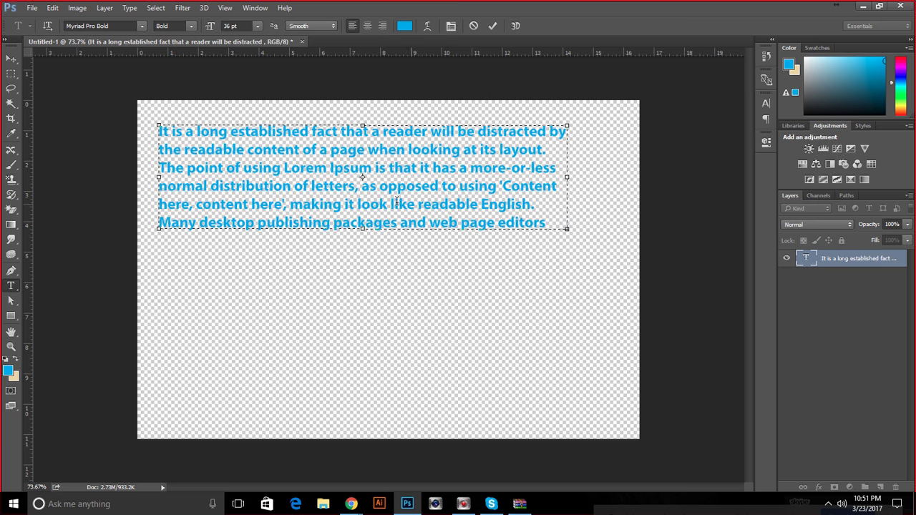
left_click_drag(363, 229, 361, 359)
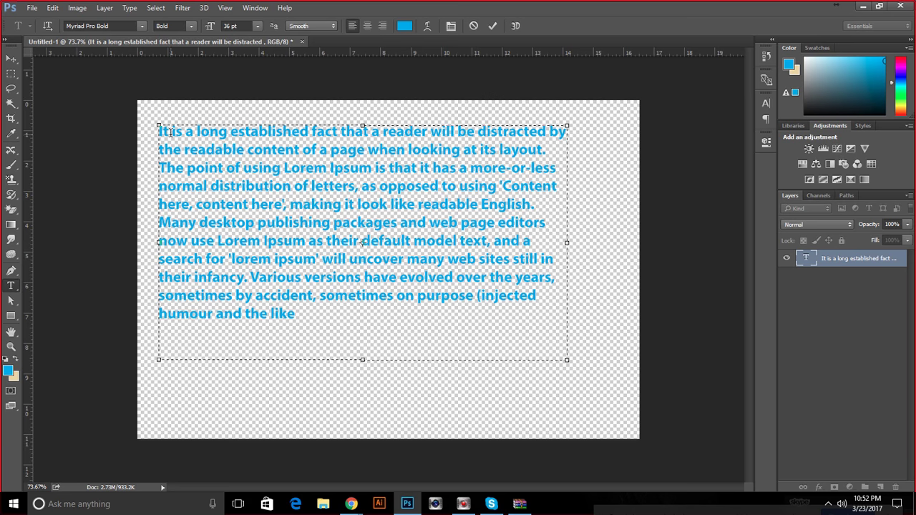
left_click(546, 223, "shift")
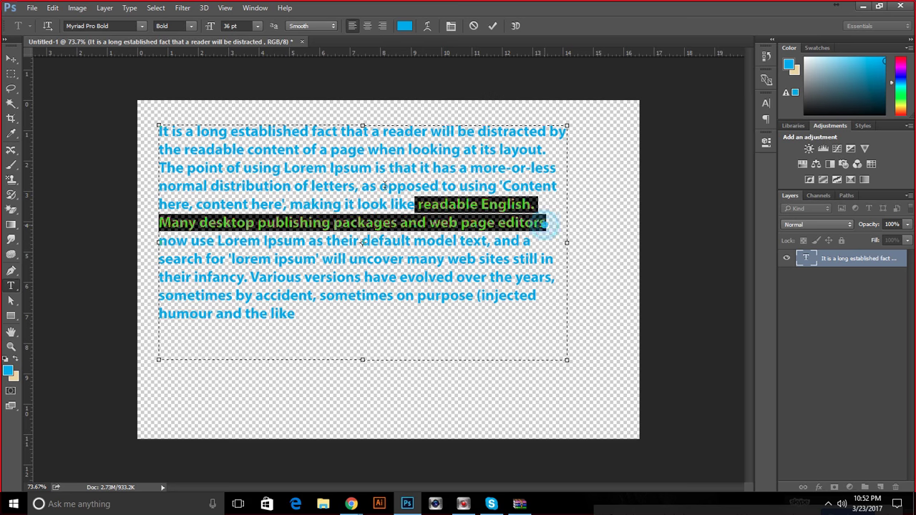
left_click_drag(545, 223, 156, 128)
key("ctrl+c")
left_click_drag(362, 358, 173, 91)
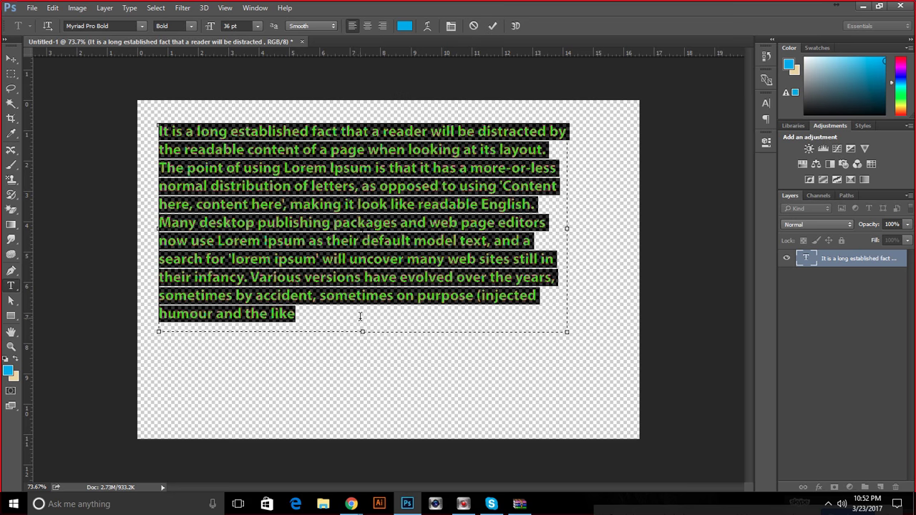
left_click(473, 26)
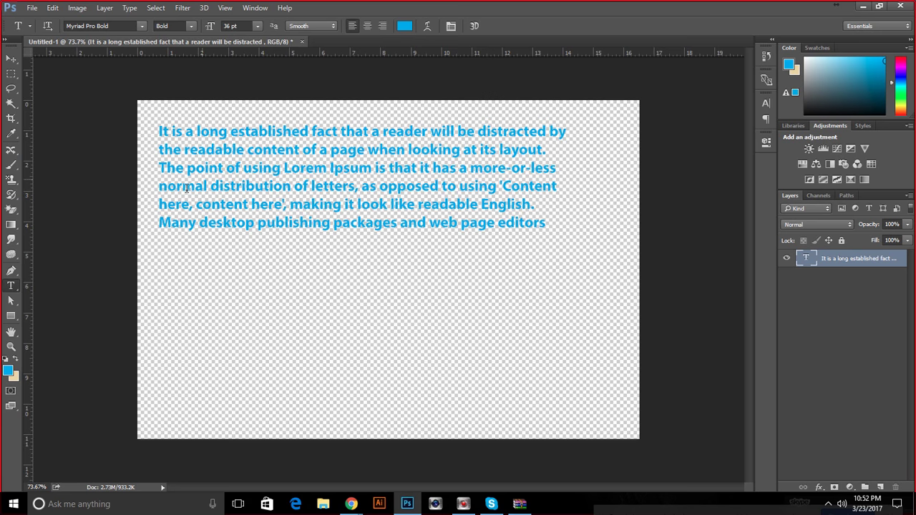
Select part of the paragraph from the fourth line into the sixth with the Horizontal Type tool.
left_click(11, 300)
left_click(12, 285)
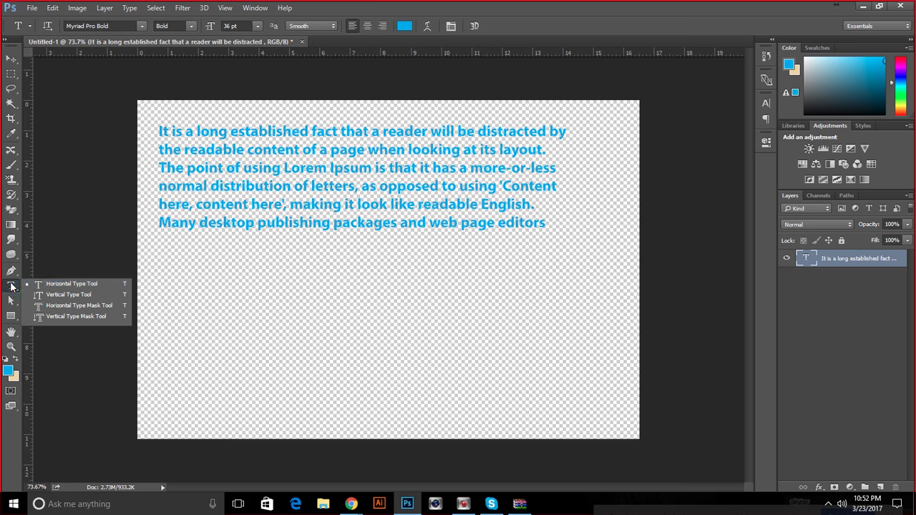
left_click(67, 283)
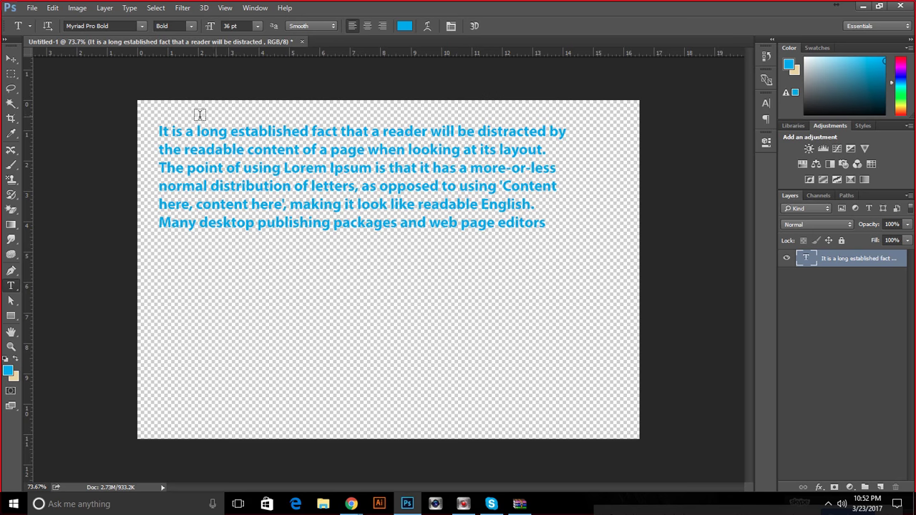
left_click_drag(223, 185, 215, 465)
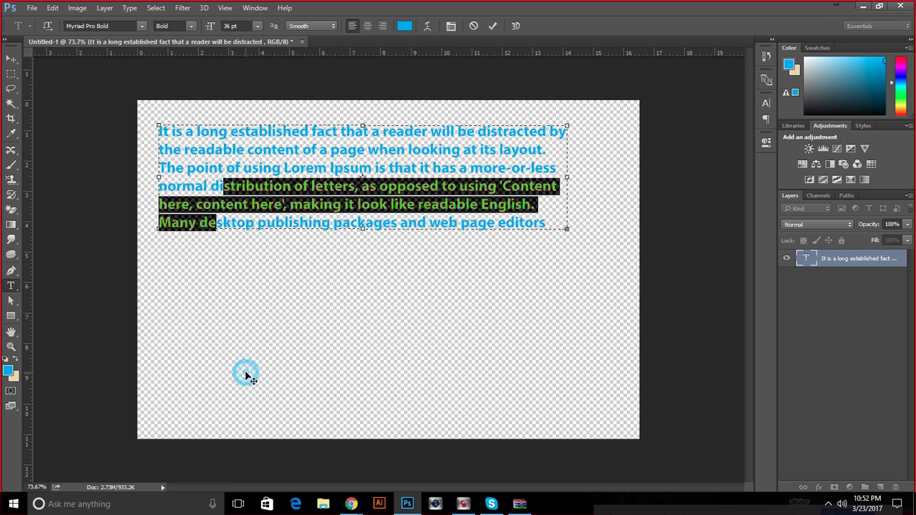
Try pasting the passage as a single vertical line of point text below the paragraph with the Vertical Type tool, and undo it.
left_click(11, 286)
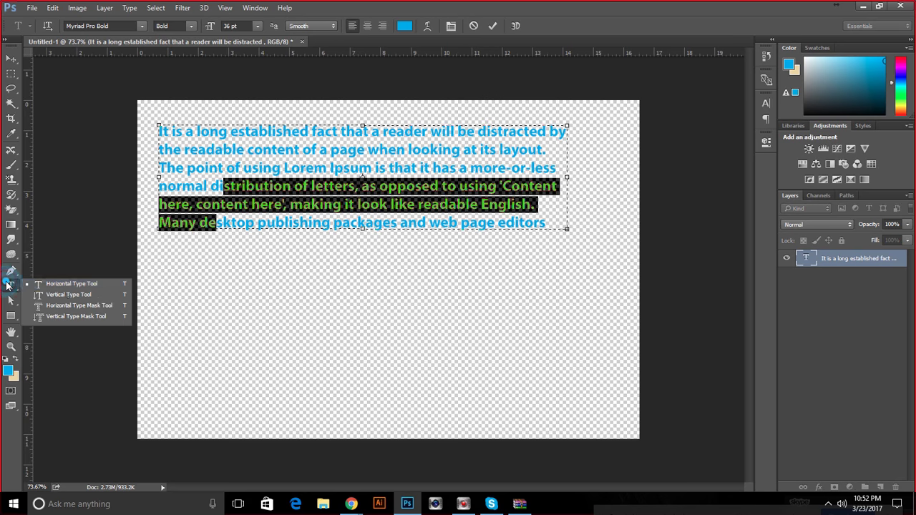
left_click(68, 294)
left_click(162, 246)
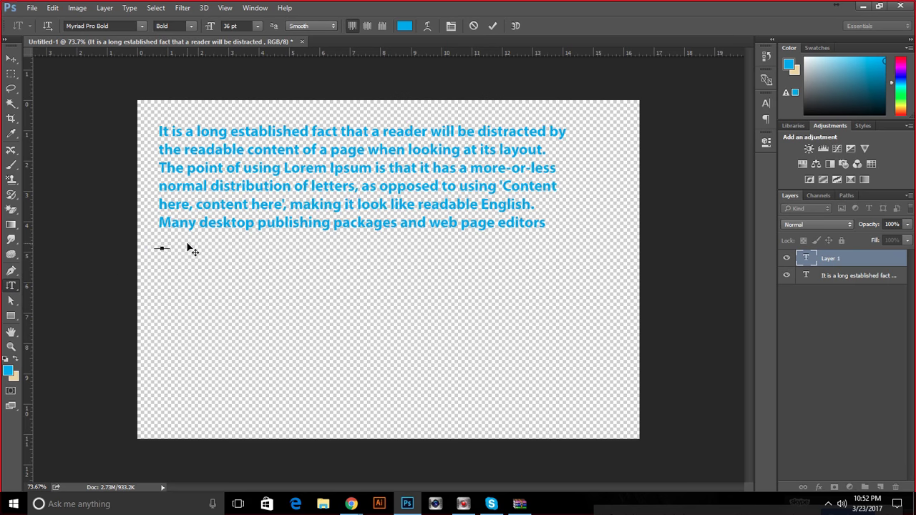
key("ctrl+v")
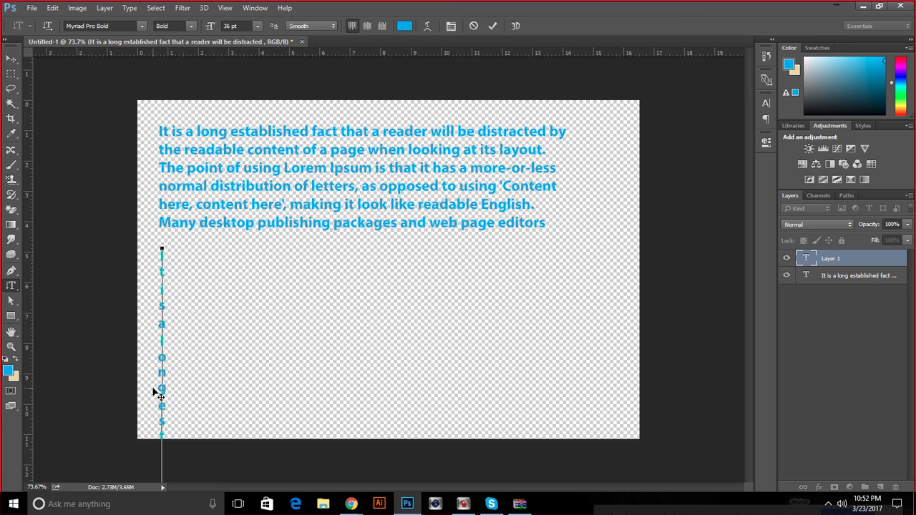
left_click(219, 329)
left_click(492, 27)
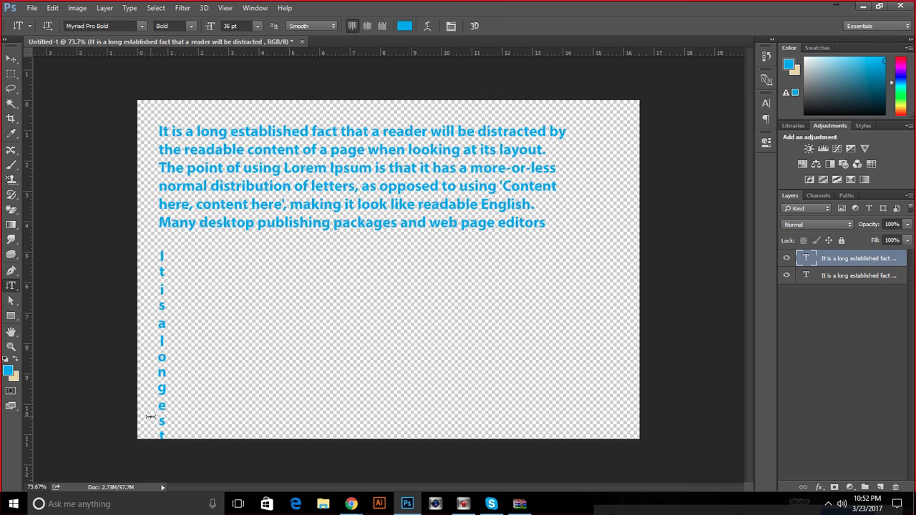
key("ctrl+z")
Try a vertical text box below the paragraph with the passage pasted in, extend it upward, select "Ipsum", and discard it.
left_click_drag(176, 256, 398, 430)
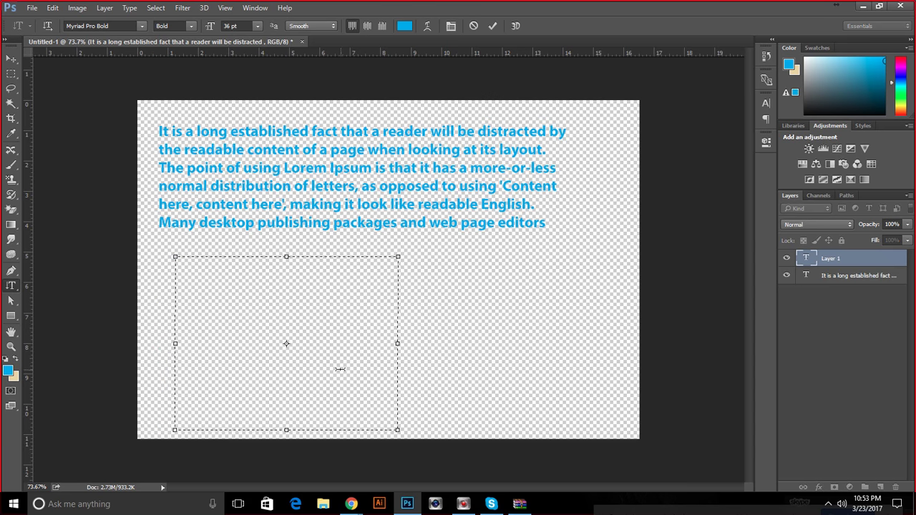
key("ctrl+v")
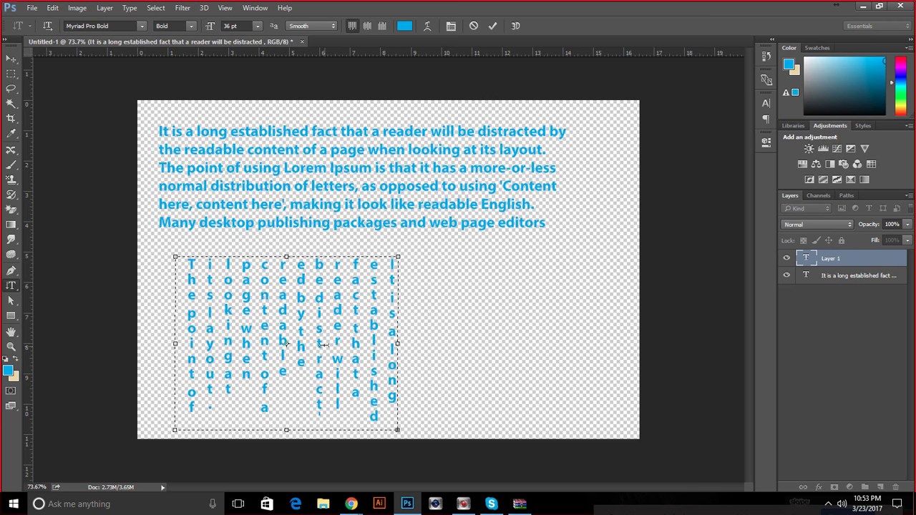
mouse_move(286, 256)
left_mouse_down()
mouse_move(288, 162)
mouse_move(287, 240)
left_mouse_up()
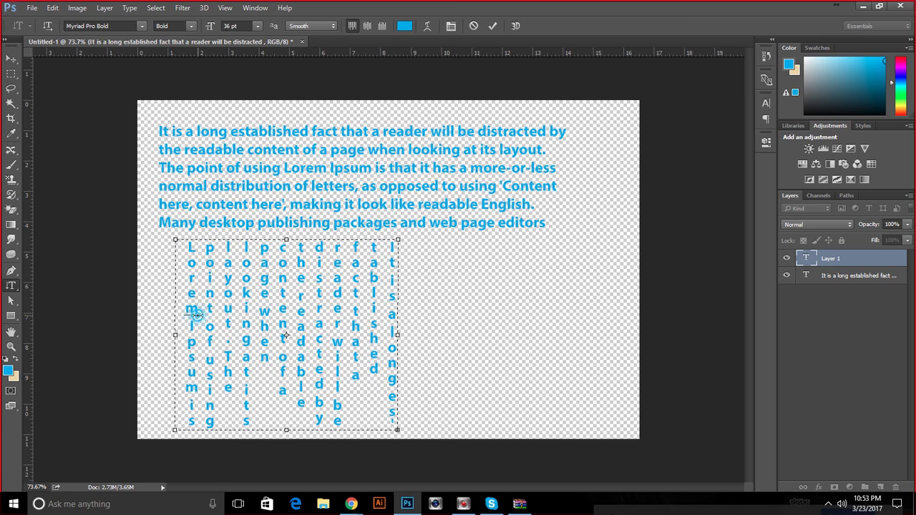
left_click_drag(195, 315, 197, 236)
left_click_drag(191, 319, 184, 393)
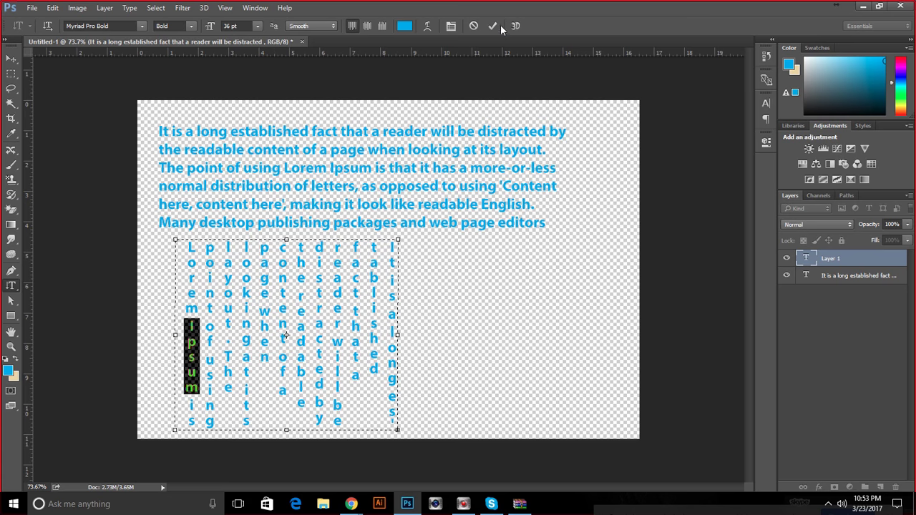
left_click(472, 26)
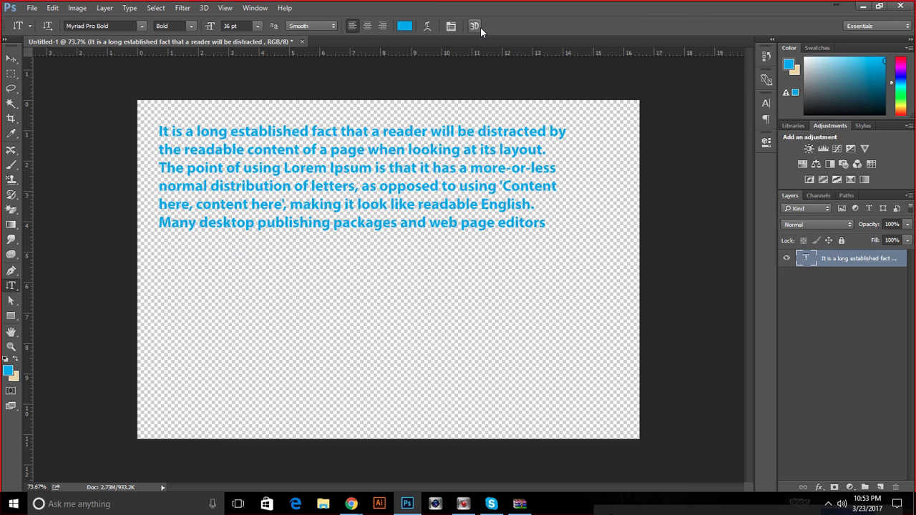
Try pasting the passage into a new vertical text box, select sample words, stretch the box across the canvas width, and discard it.
left_click_drag(198, 242, 364, 413)
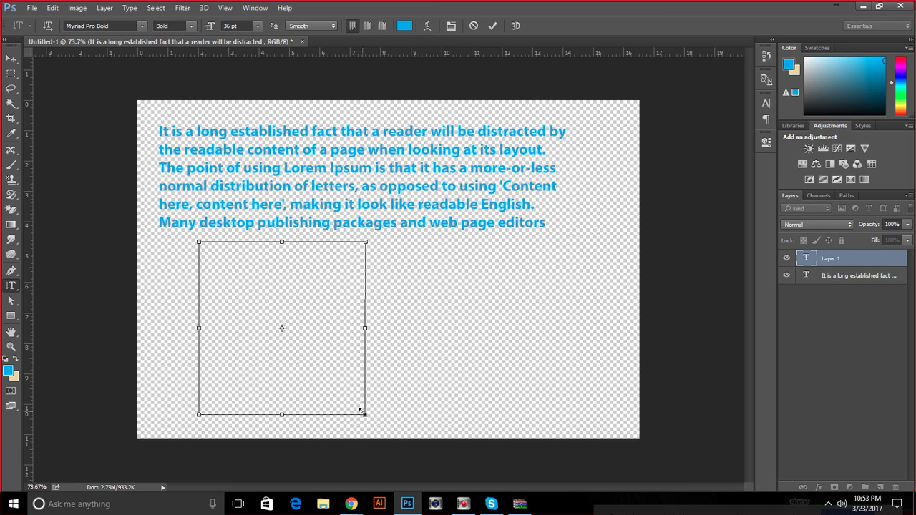
key("ctrl+v")
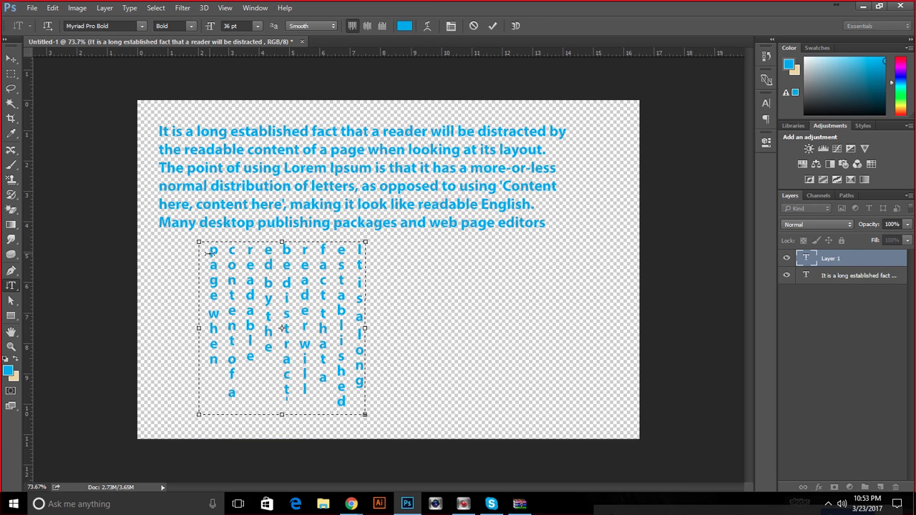
left_click_drag(212, 244, 213, 303)
double_click(213, 327)
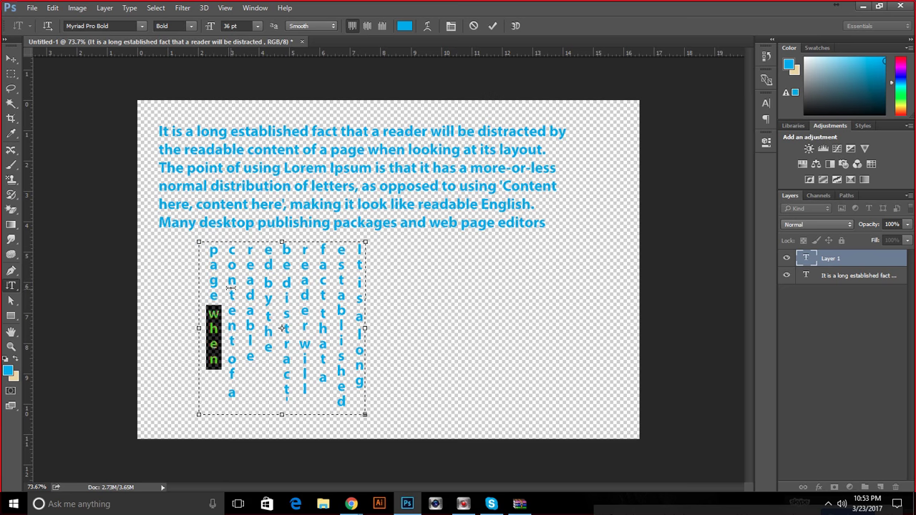
left_click_drag(230, 249, 232, 336)
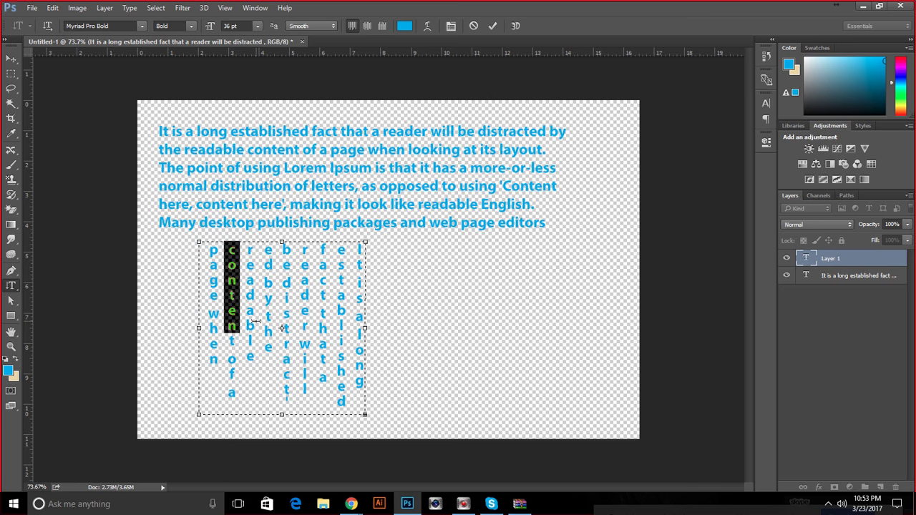
left_click_drag(365, 329, 638, 326)
left_click_drag(205, 327, 131, 328)
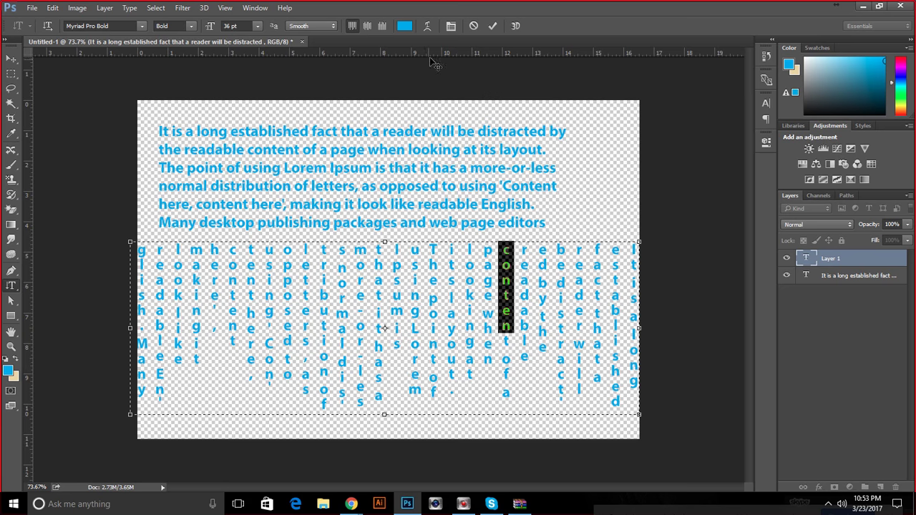
left_click(474, 26)
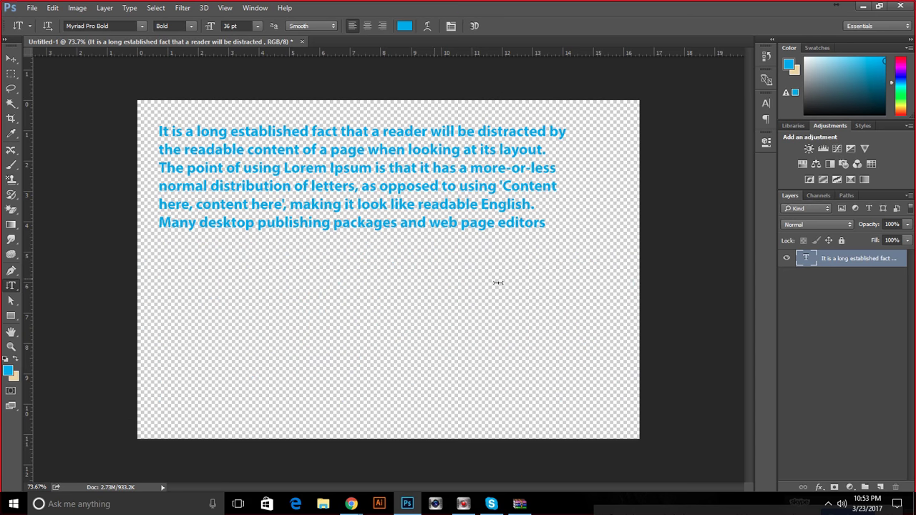
Switch to the Horizontal Type Mask tool and review the available type tool variants.
right_click(10, 290)
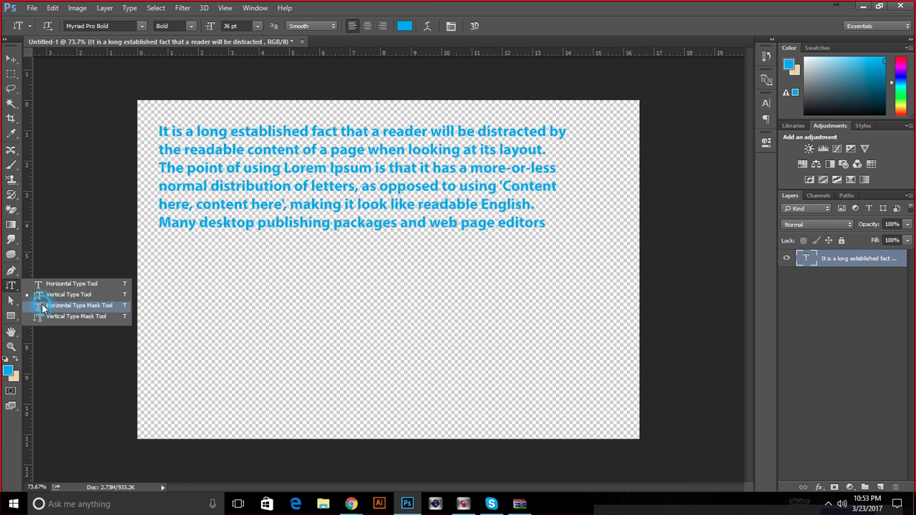
left_click(40, 308)
right_click(11, 287)
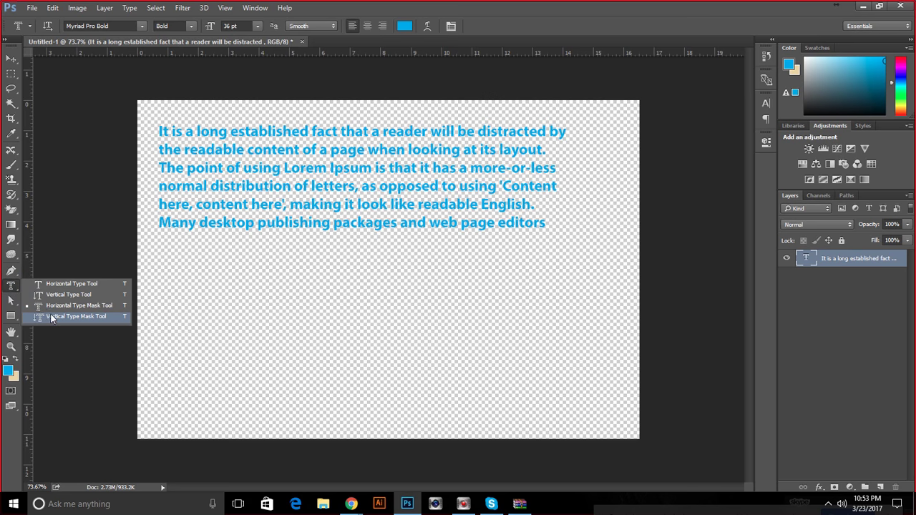
left_click(466, 17)
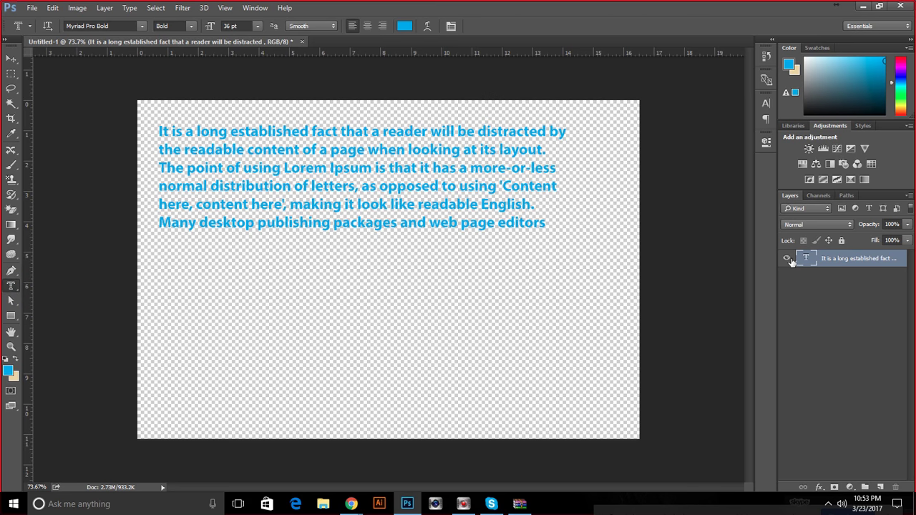
Add an empty layer, place it beneath the paragraph text layer, and delete the text layer.
left_click(880, 487)
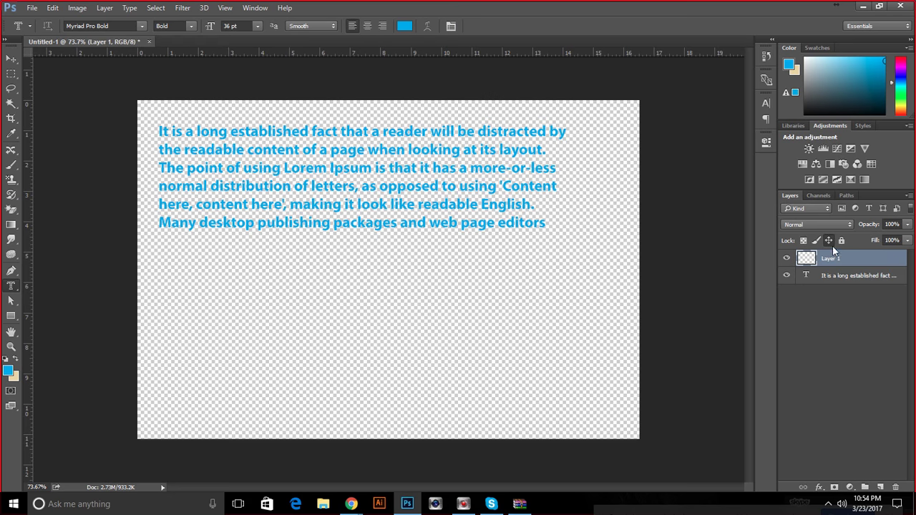
left_click(802, 240)
left_click_drag(838, 275, 828, 261)
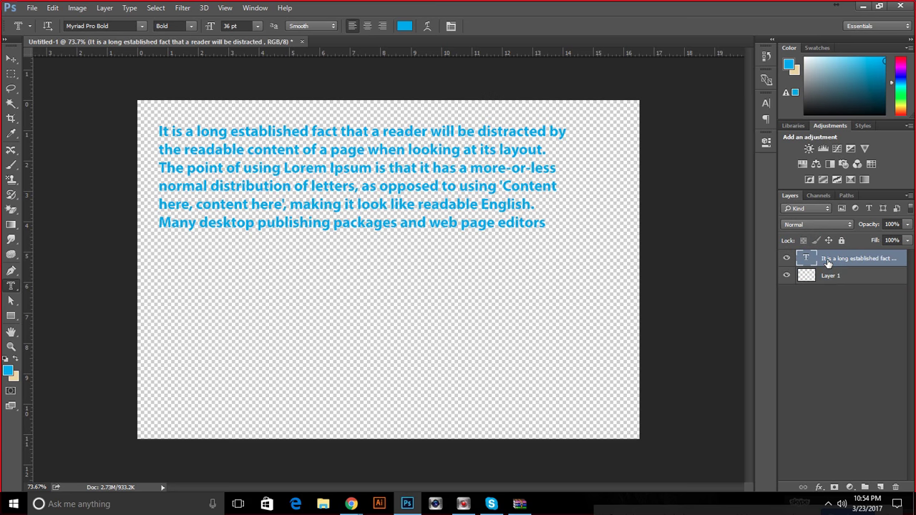
key("Delete")
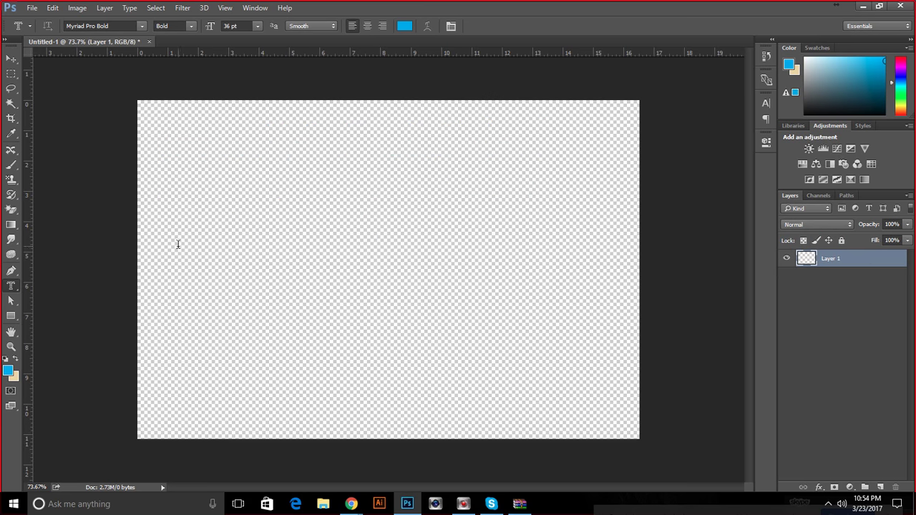
Enter "Amrerica" as horizontal mask text near the middle of the canvas and select the whole word.
left_click(226, 248)
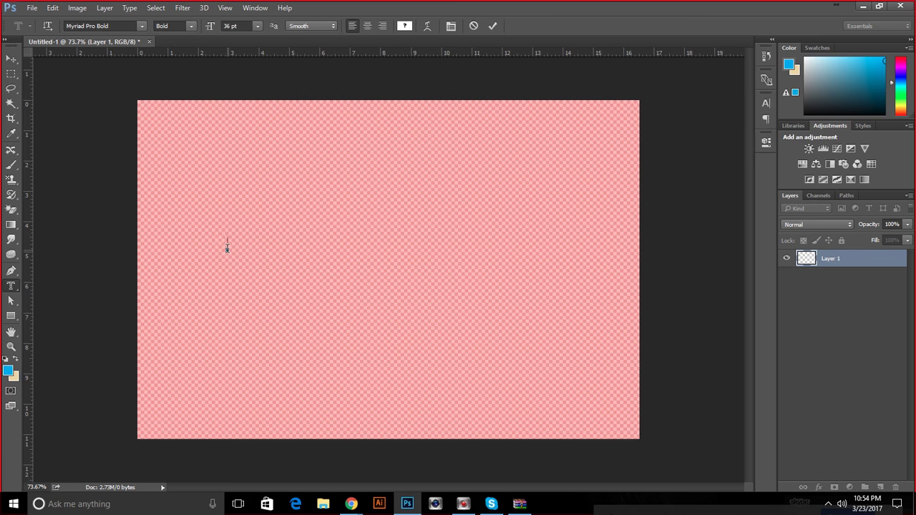
left_click(473, 26)
left_click(219, 272)
type("America")
key("ctrl+a")
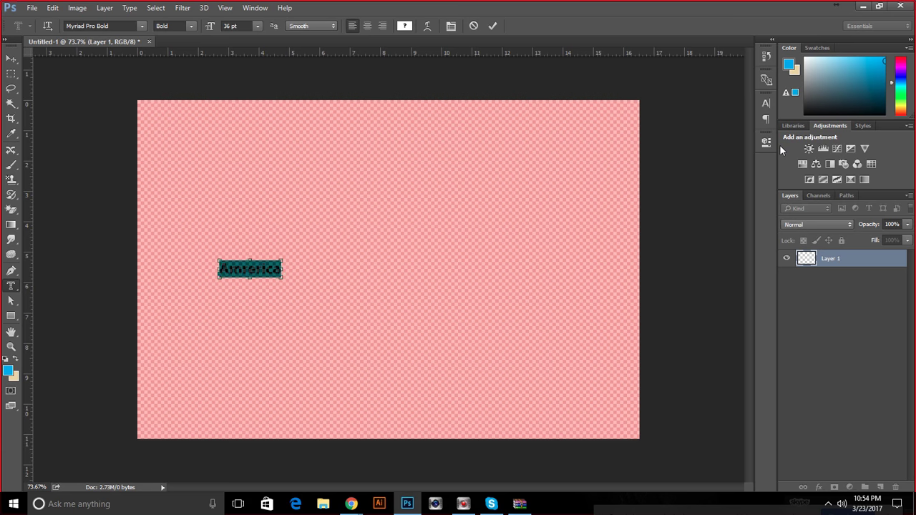
Enlarge the selected mask text to 72 pt and on up to 188 pt.
left_click(258, 25)
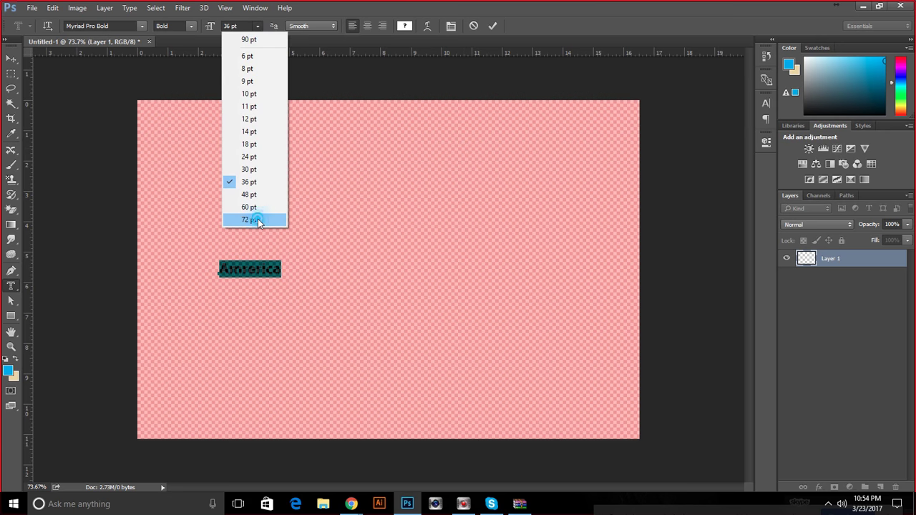
left_click(258, 220)
left_click(256, 26)
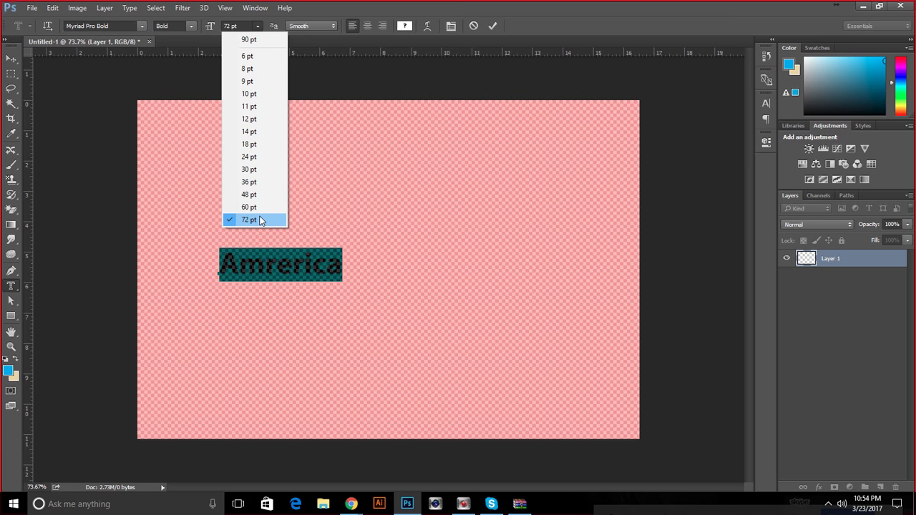
left_click(230, 27)
scroll(230, 27, "up", 20)
scroll(230, 26, "up", 20)
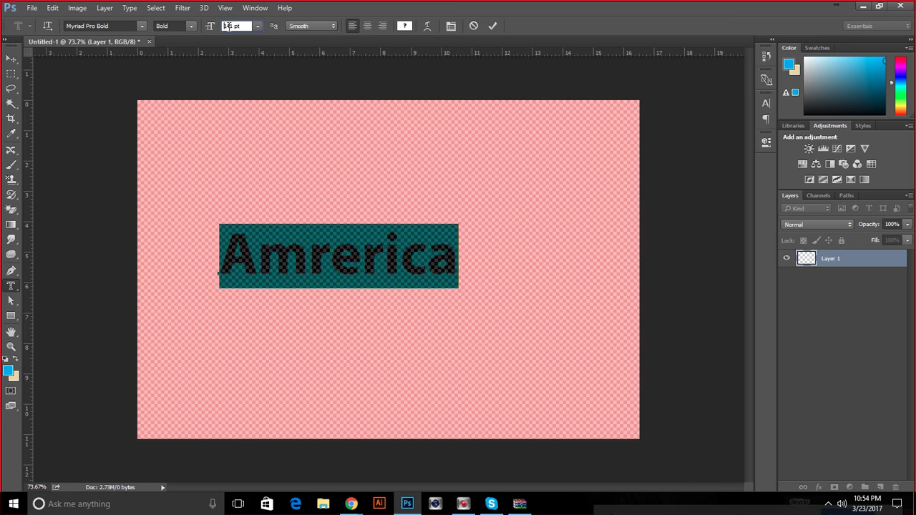
scroll(226, 26, "up", 20)
scroll(226, 26, "up", 5)
Deselect the mask text and commit it as a selection in the shape of the word.
left_click(367, 242)
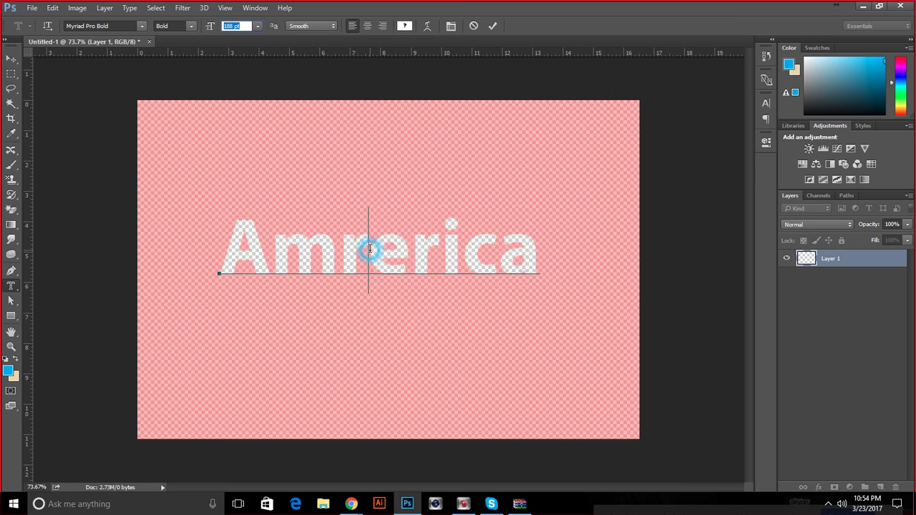
left_click_drag(224, 235, 574, 260)
key("Left")
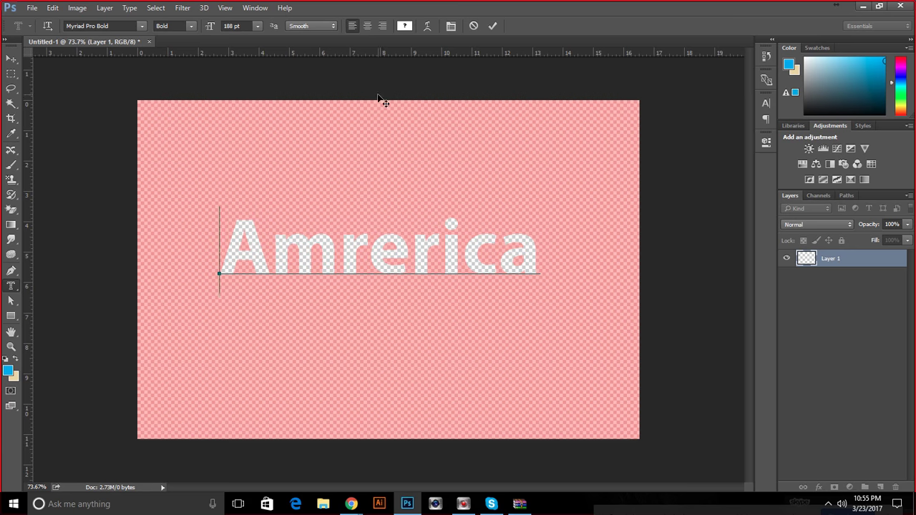
left_click(492, 26)
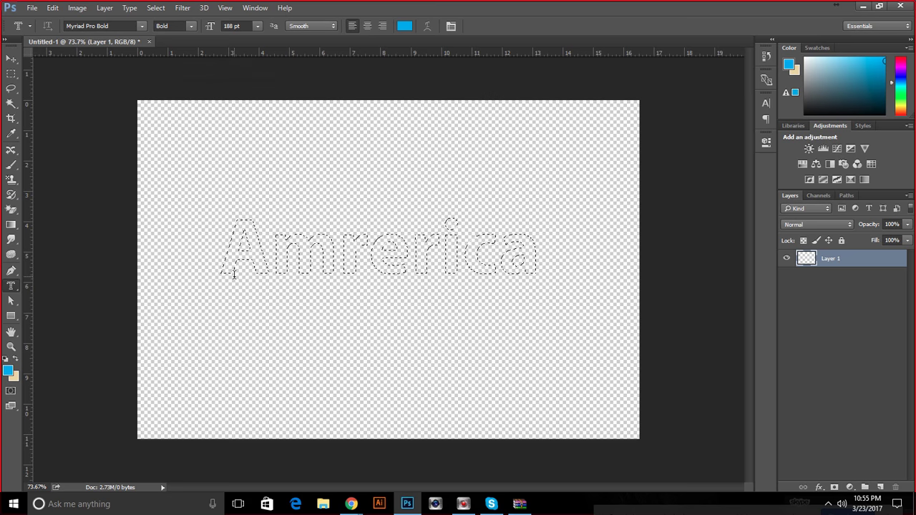
Try filling the word-shaped selection with the blue foreground colour and the beige background colour, and undo the fills.
scroll(214, 254, "up", 3)
scroll(211, 249, "down", 4)
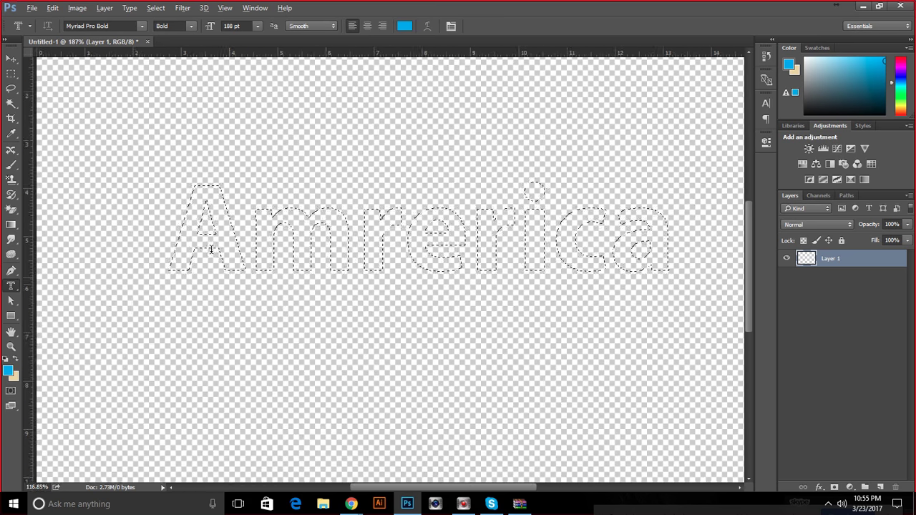
key("alt")
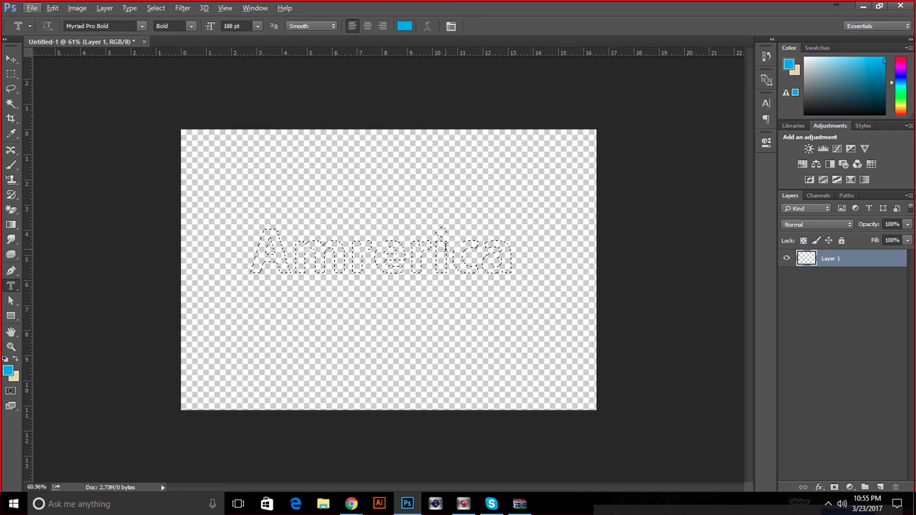
key("alt")
key("alt+BackSpace")
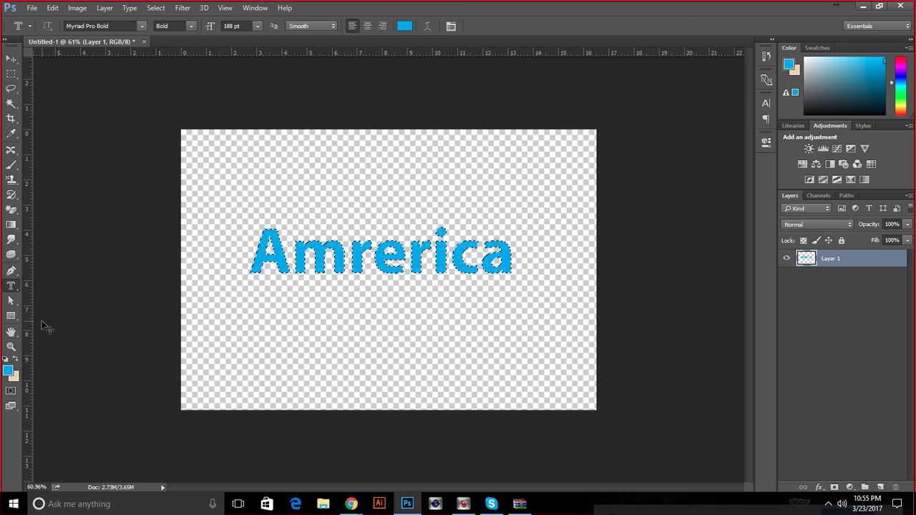
key("ctrl+z")
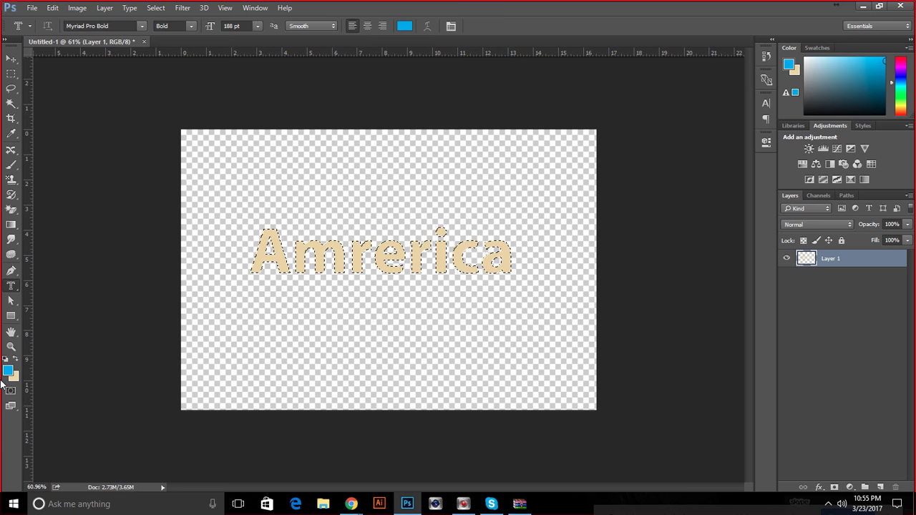
Try filling the word-shaped selection with the red-to-green preset as a linear gradient across the letters, and undo it.
left_click(11, 224)
left_click(72, 27)
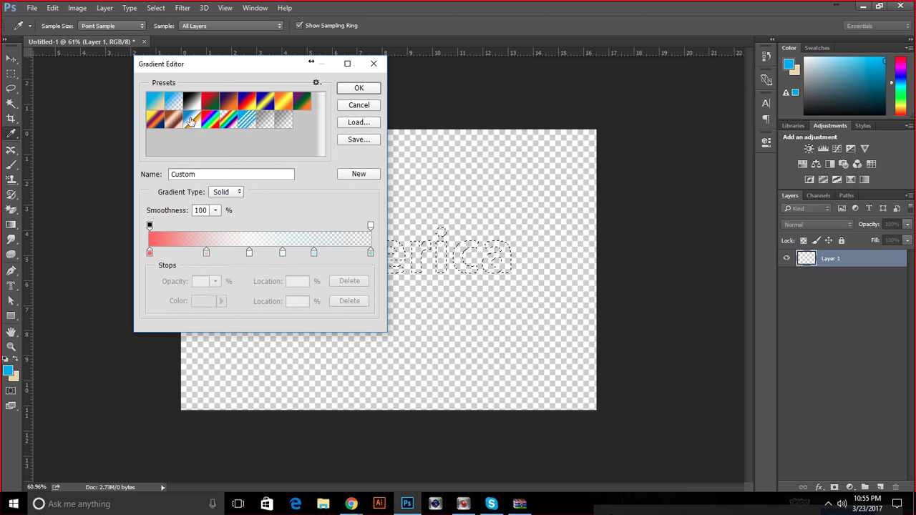
left_click(217, 101)
left_click(358, 88)
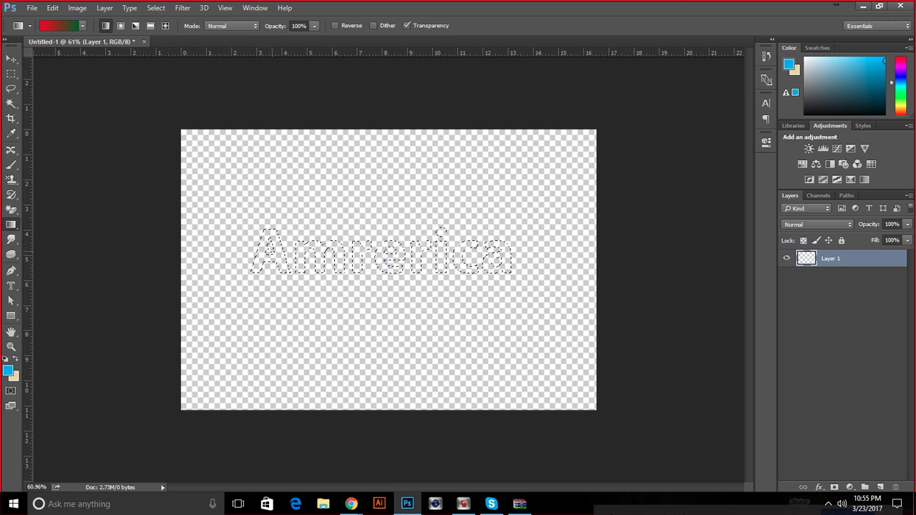
left_click_drag(229, 235, 642, 298)
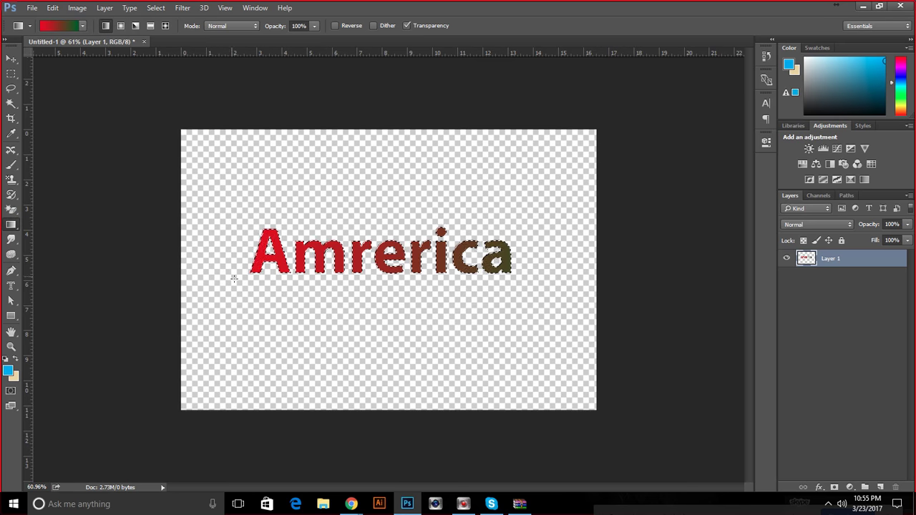
key("ctrl+z")
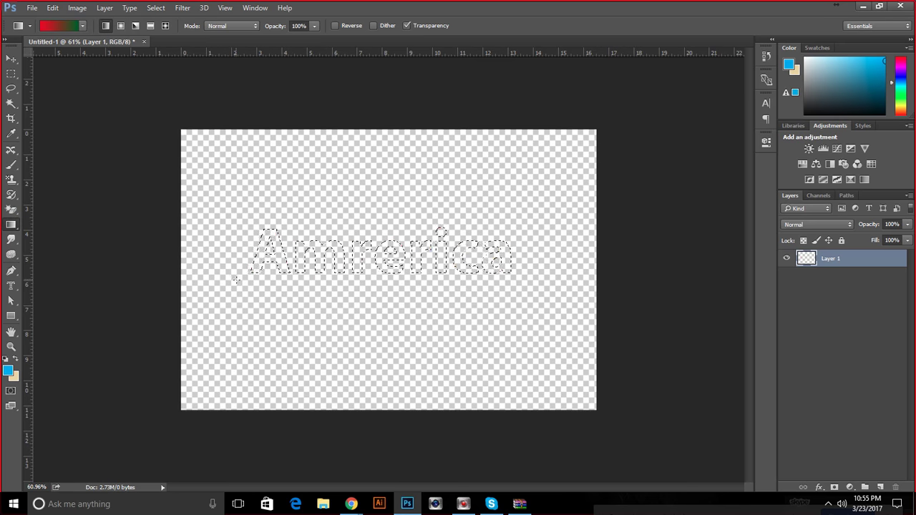
Switch to Chrome and run a Google image search for "American flag".
mouse_move(351, 504)
left_click(261, 452)
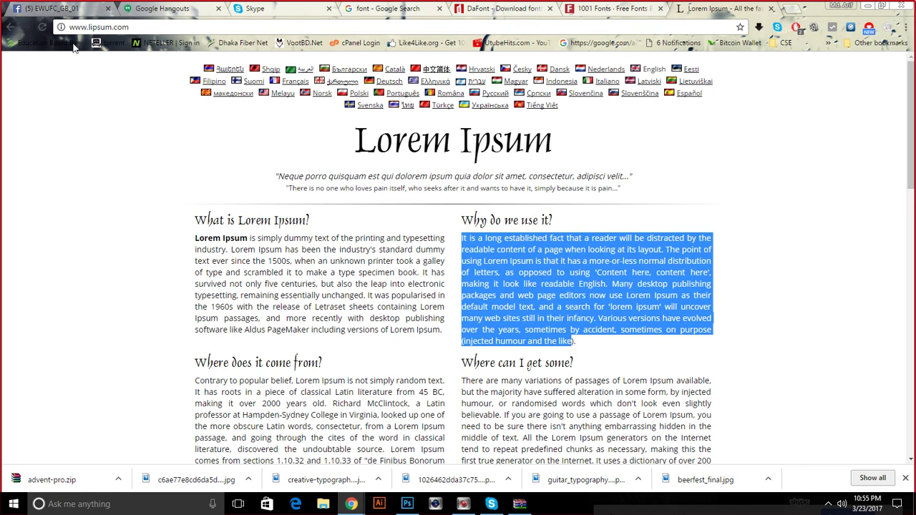
left_click(139, 27)
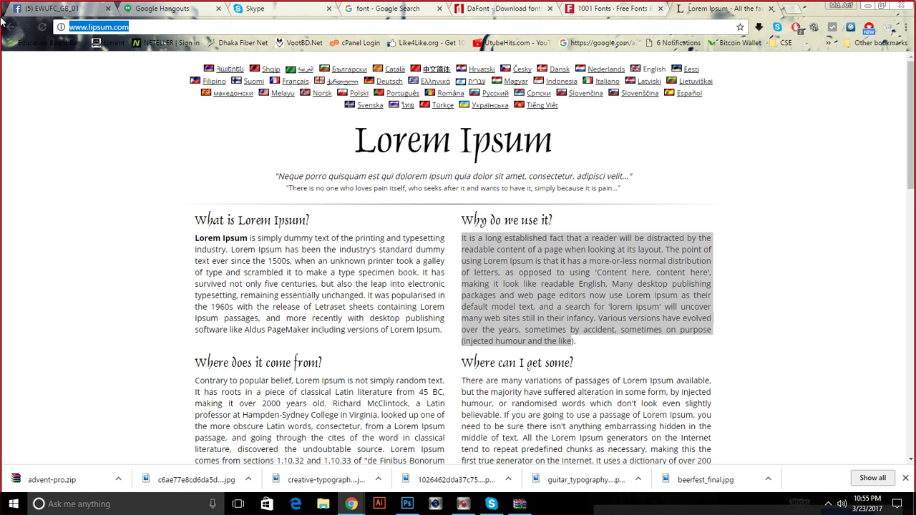
type("Amre")
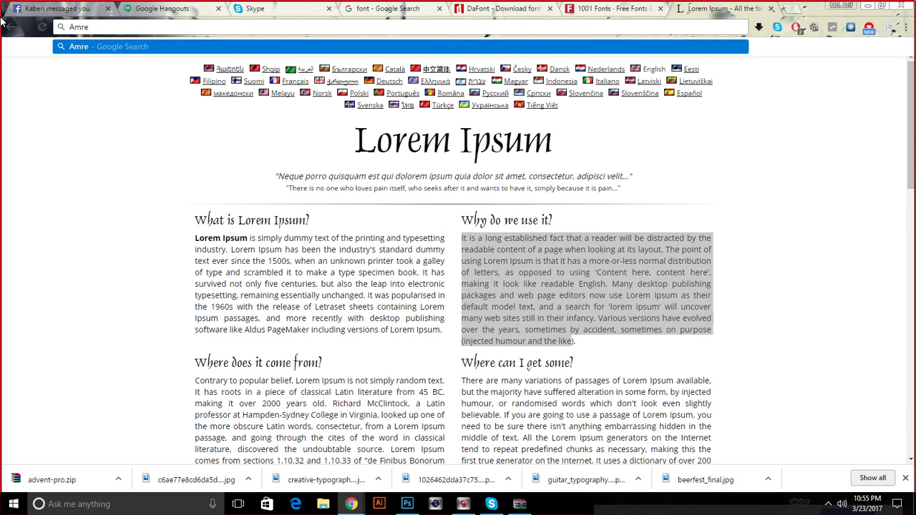
key("BackSpace")
key("BackSpace")
type("erican flag")
key("Return")
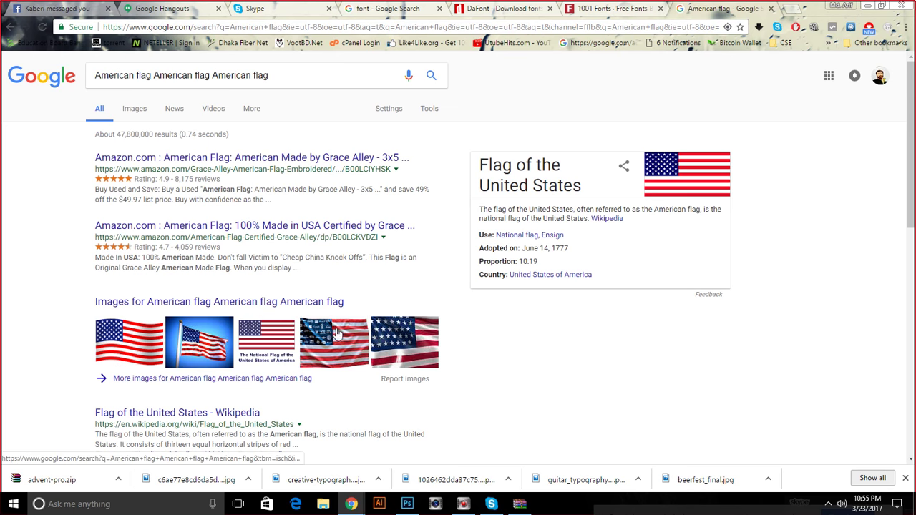
left_click(133, 108)
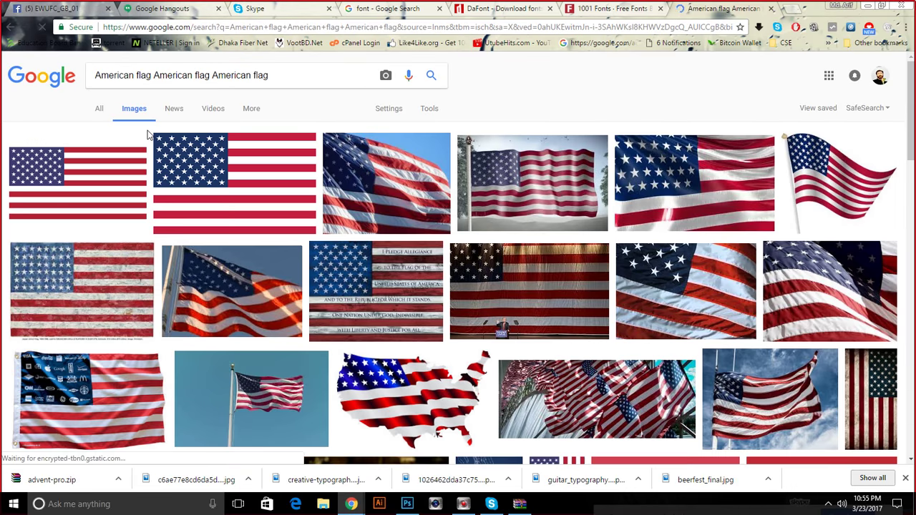
Browse the American flag image results and preview a candidate, looking for a suitable flag picture.
scroll(147, 134, "down", 3)
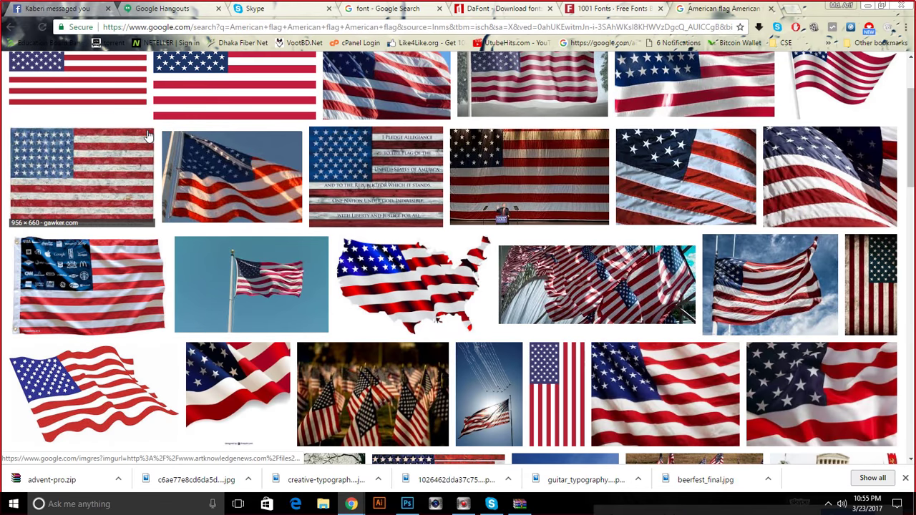
scroll(147, 134, "down", 2)
scroll(148, 135, "up", 1)
scroll(147, 134, "up", 3)
scroll(363, 224, "down", 8)
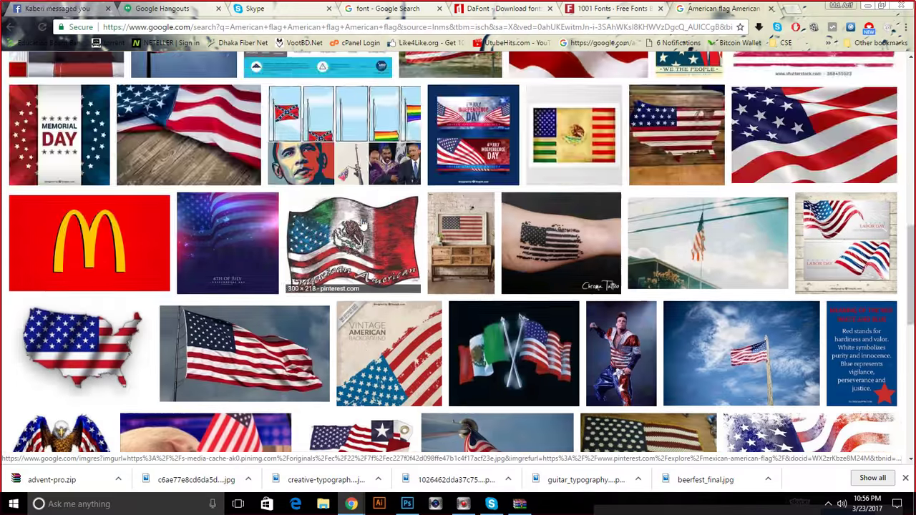
scroll(363, 224, "down", 3)
scroll(362, 225, "down", 6)
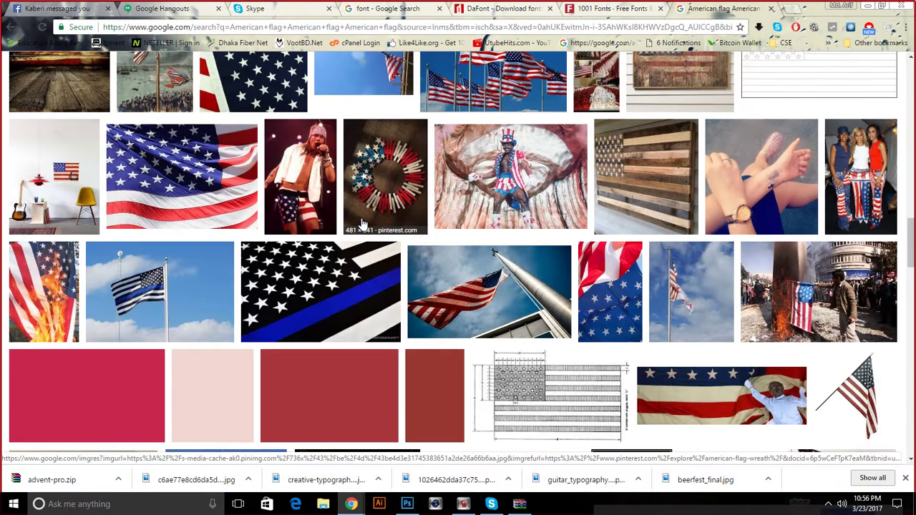
scroll(363, 225, "up", 10)
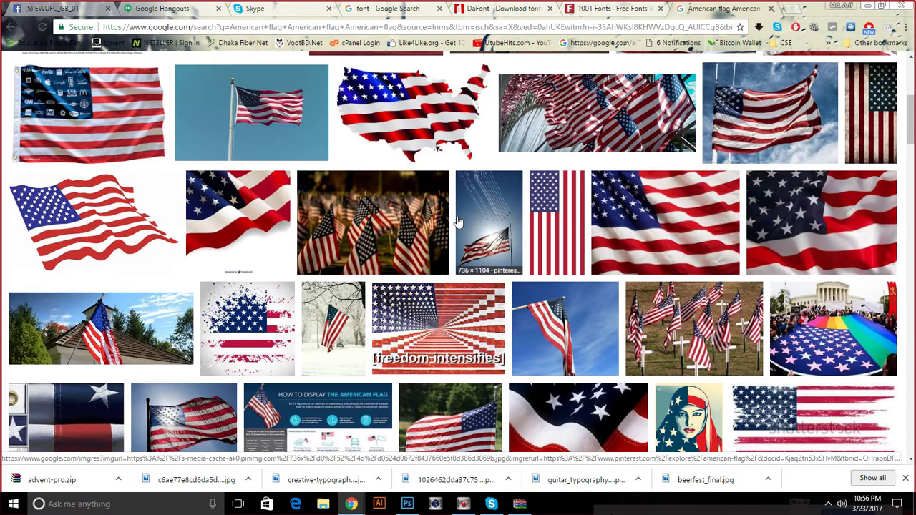
scroll(457, 222, "up", 3)
left_click(525, 156)
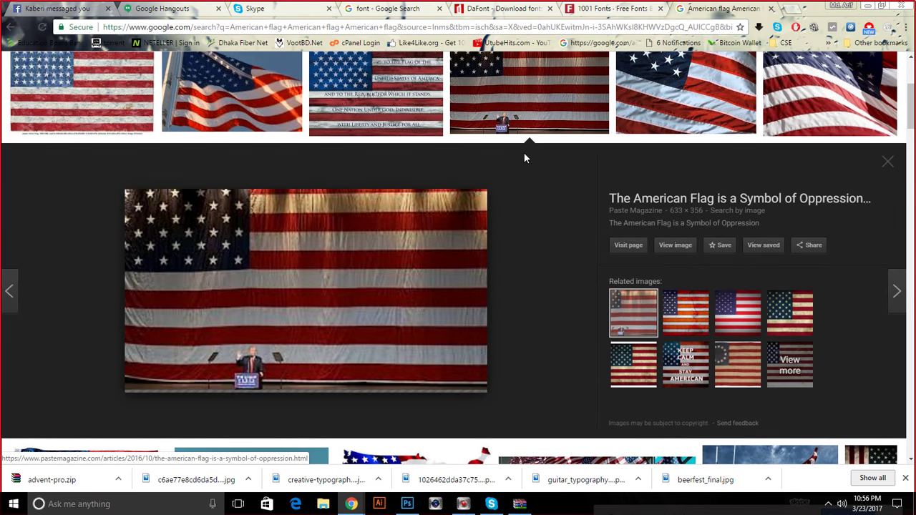
scroll(547, 175, "up", 3)
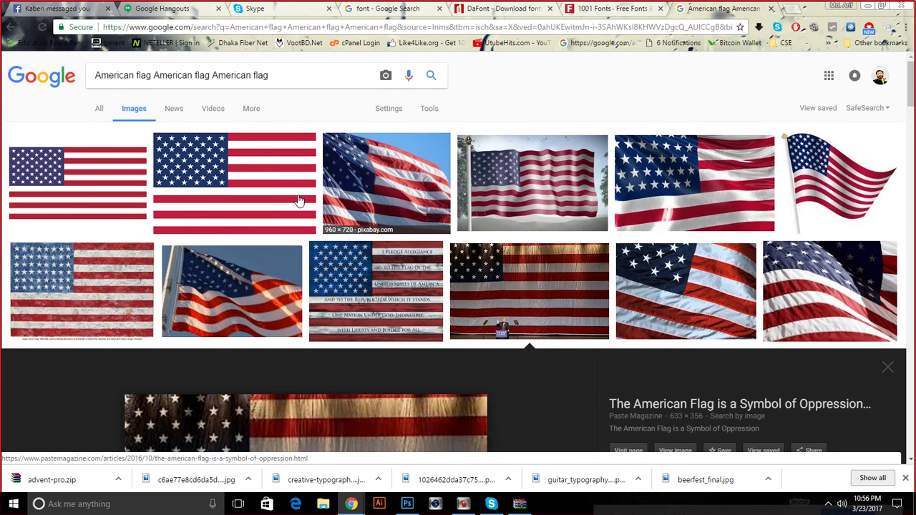
Open the flat 1000 × 625 USA flag picture at full size and save it to the computer.
left_click(236, 191)
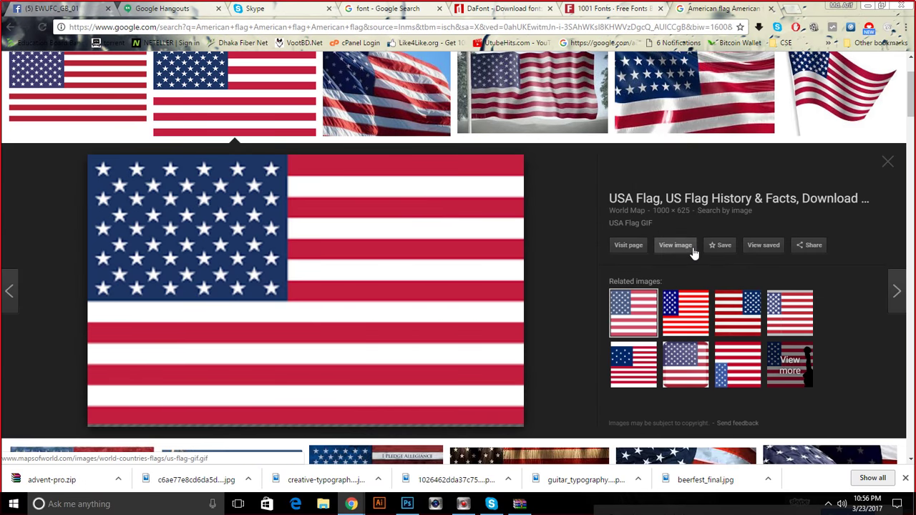
left_click(676, 245)
right_click(286, 168)
left_click(311, 188)
left_click(671, 422)
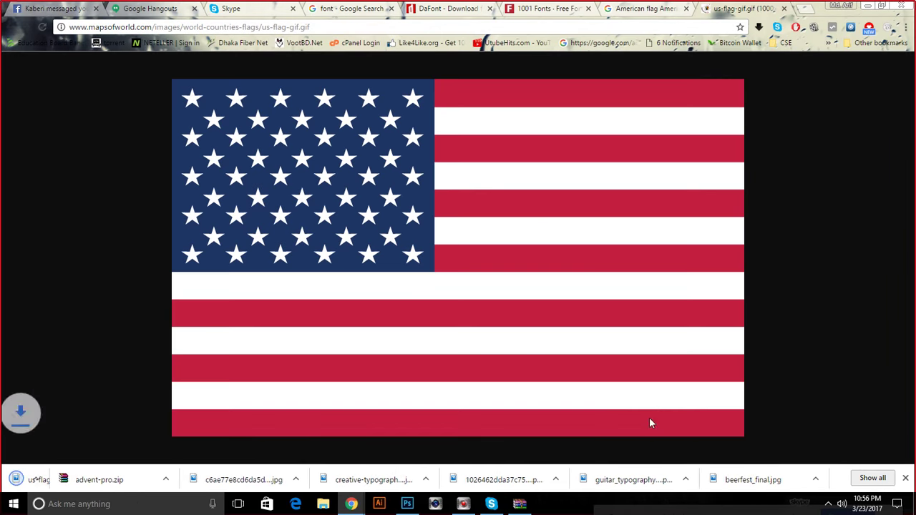
Switch to Photoshop, place the downloaded us-flag-gif image in the document, and scale it to about 148% so it covers the canvas.
left_click(407, 504)
left_click_drag(408, 504, 211, 139)
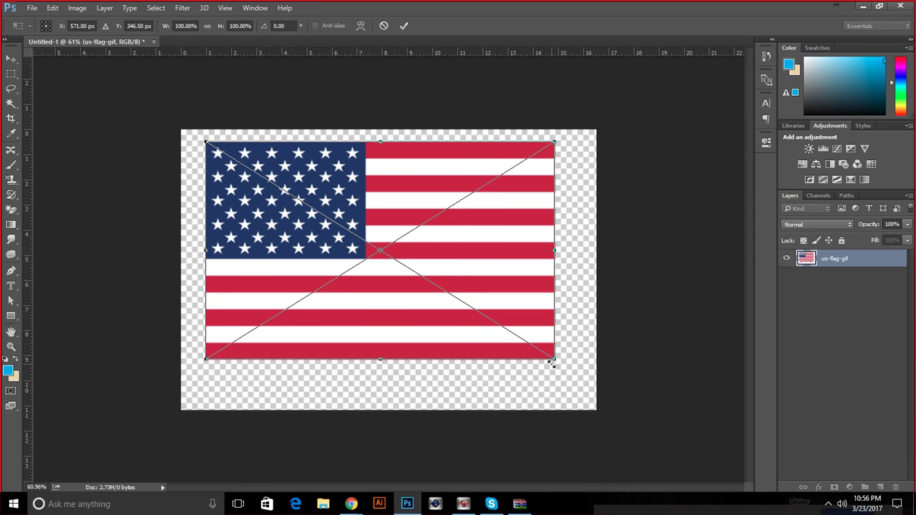
left_click_drag(553, 356, 611, 418)
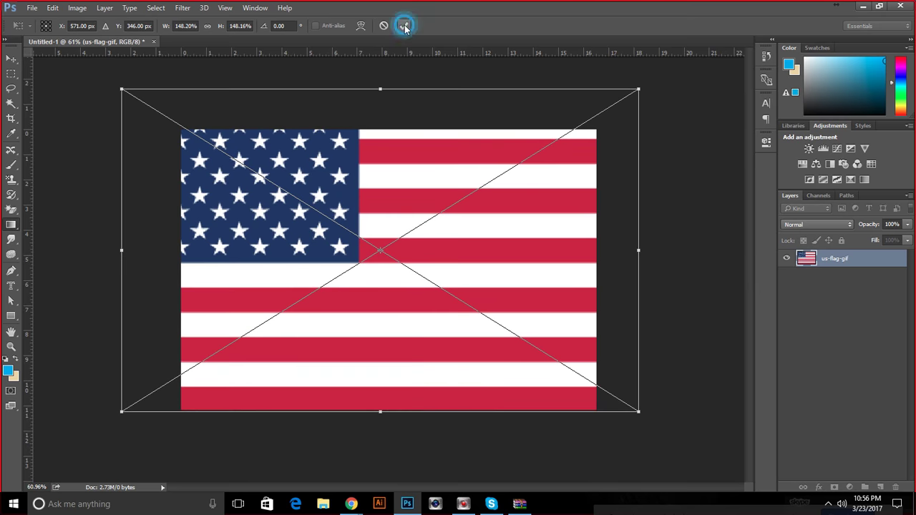
left_click(403, 26)
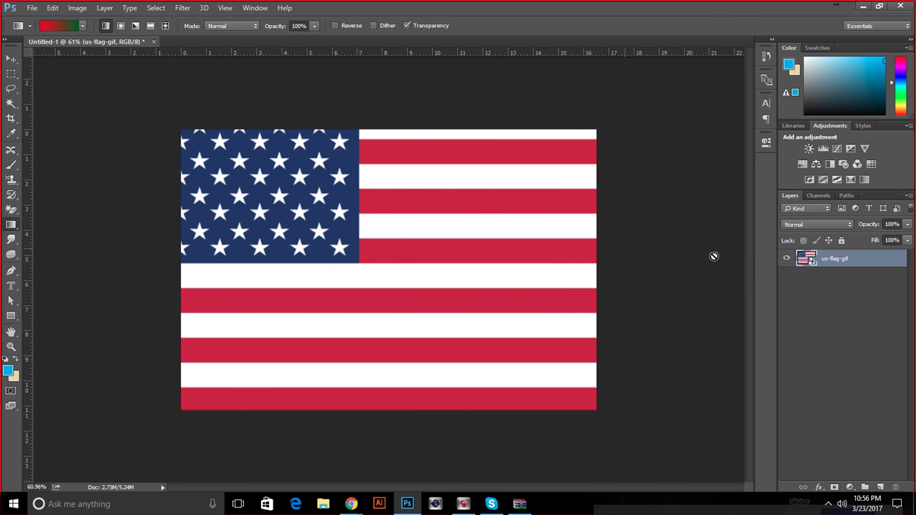
Hide the us-flag-gif layer and create an AMERICA-shaped selection across the canvas with the Horizontal Type Mask tool.
left_click(787, 258)
left_click(13, 286)
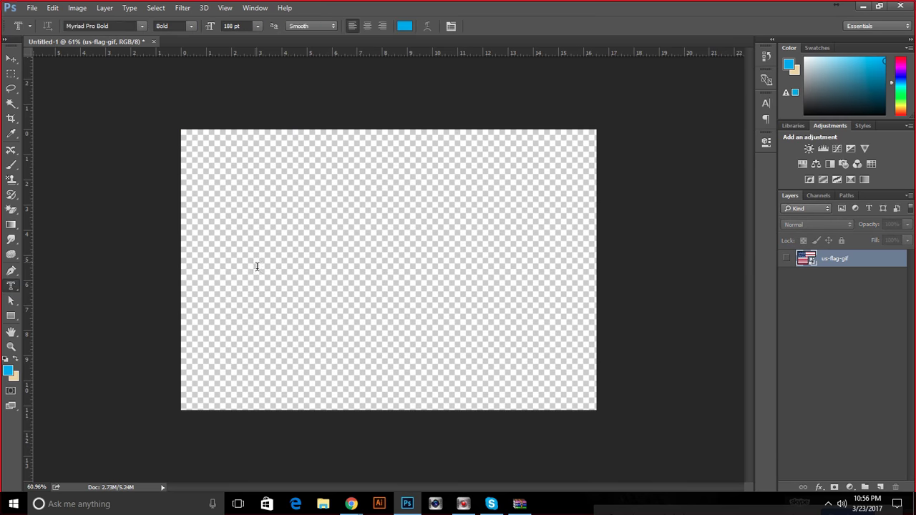
left_click(250, 257)
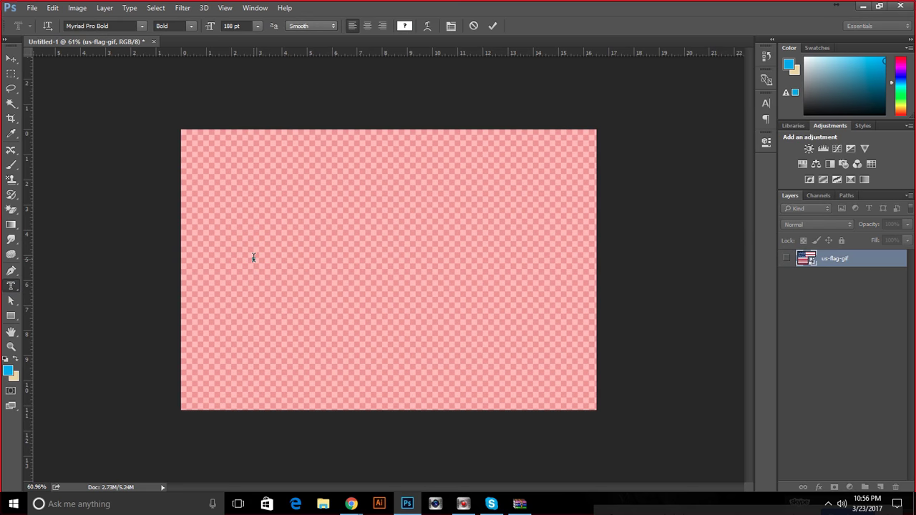
type("AMER")
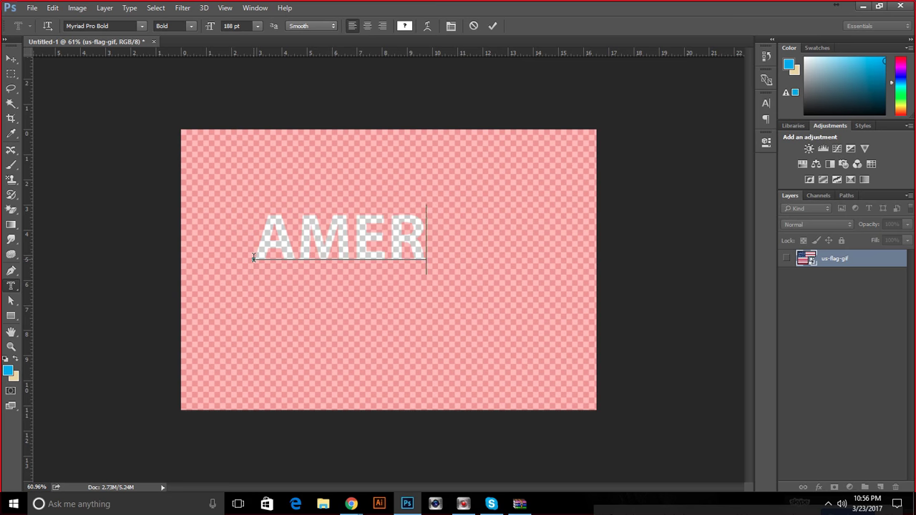
type("ICA")
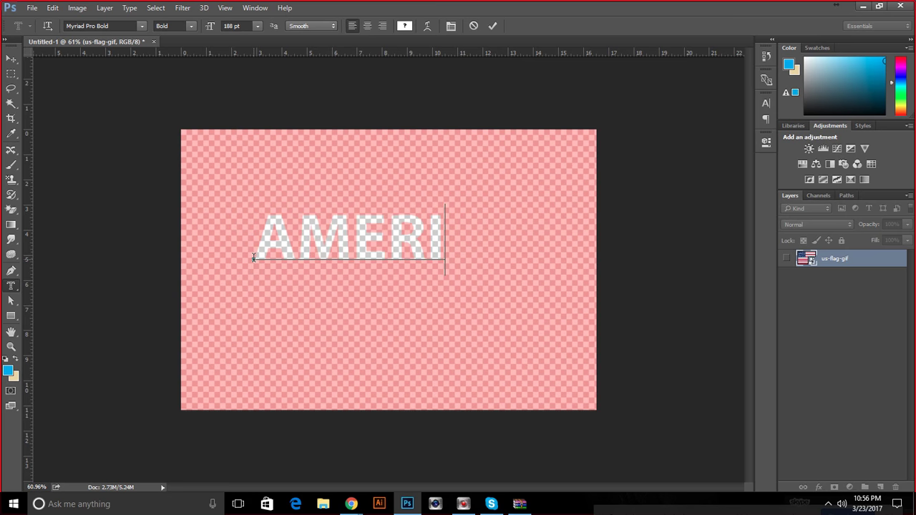
left_click(492, 26)
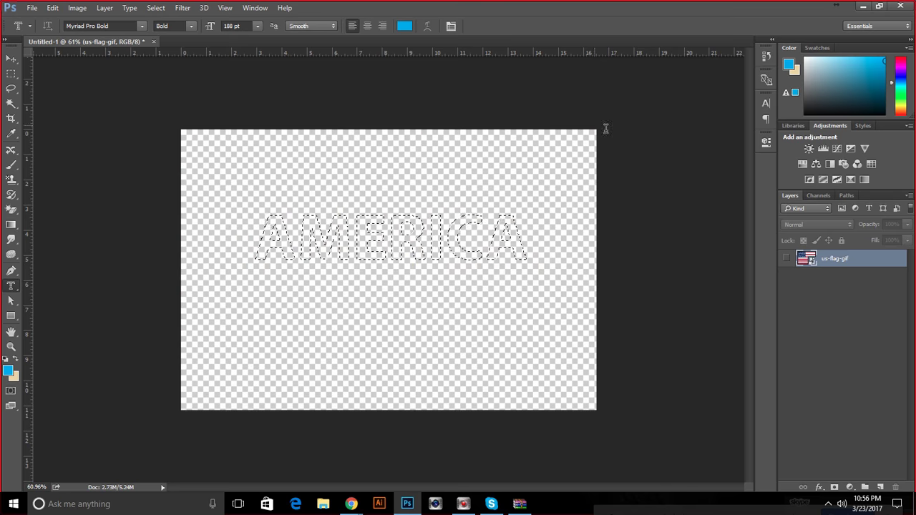
Rasterize the us-flag-gif layer and make it visible again with the AMERICA selection kept active.
right_click(900, 260)
left_click(672, 258)
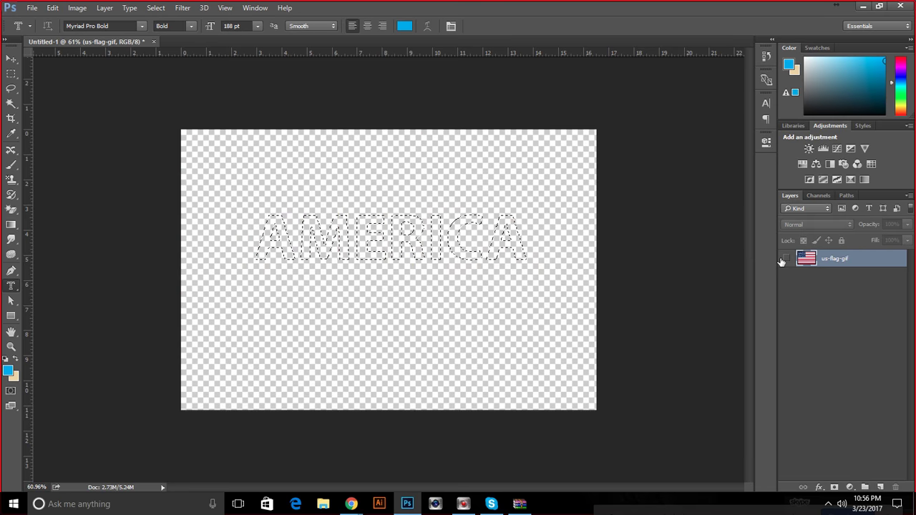
left_click(786, 258)
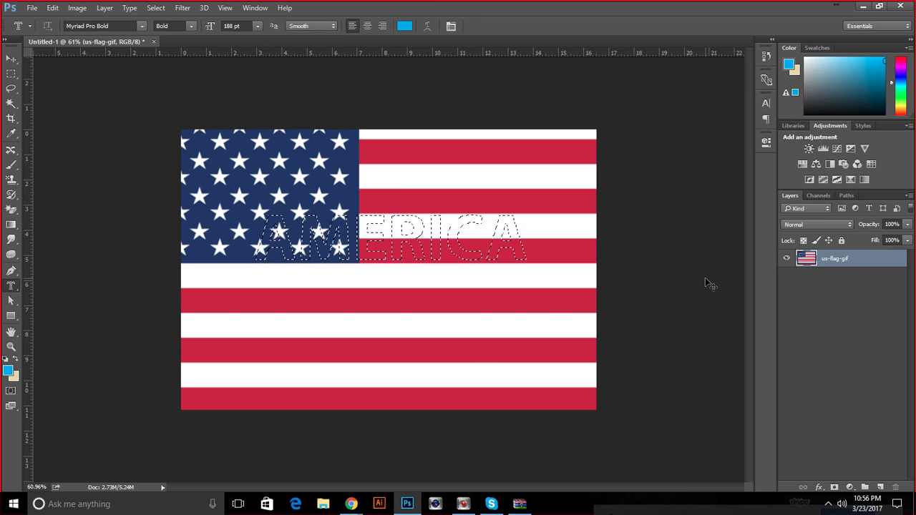
Copy the AMERICA-shaped area of the flag to a new layer and hide the original flag layer.
key("ctrl+j")
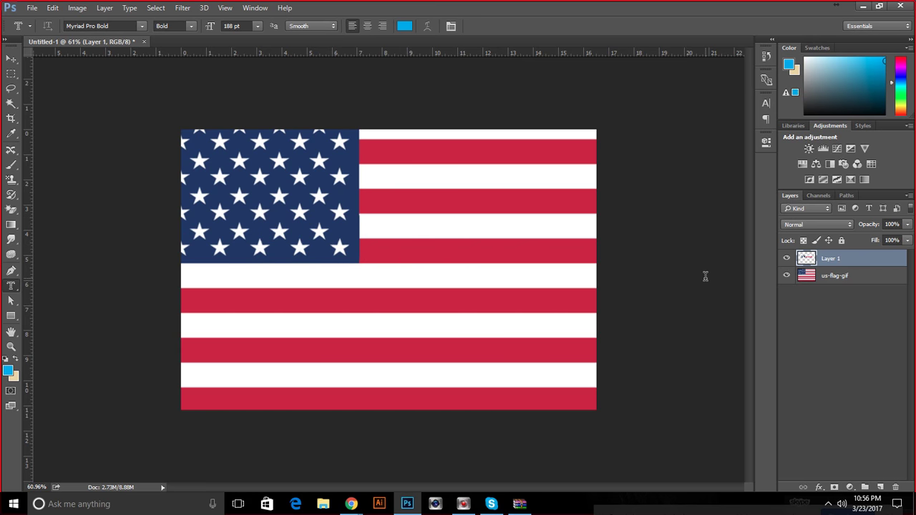
left_click(786, 275)
scroll(387, 252, "up", 3)
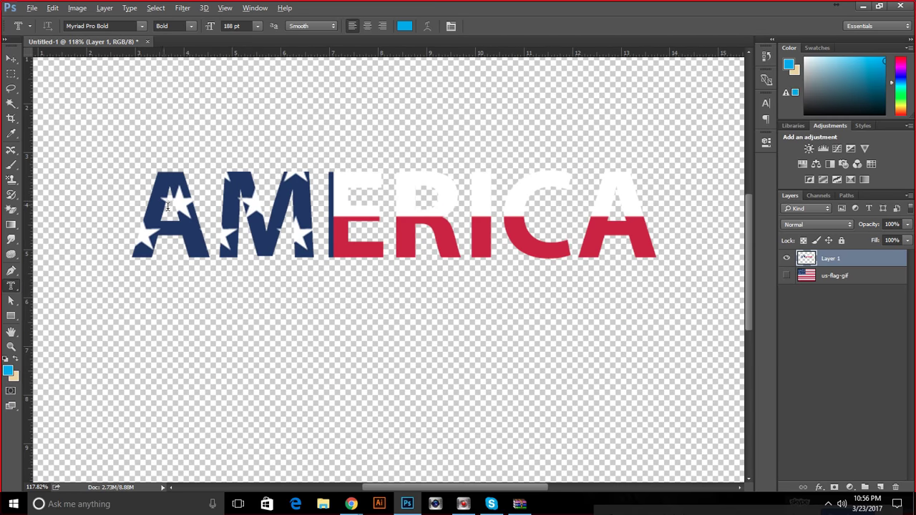
scroll(168, 207, "up", 1)
scroll(509, 220, "up", 1)
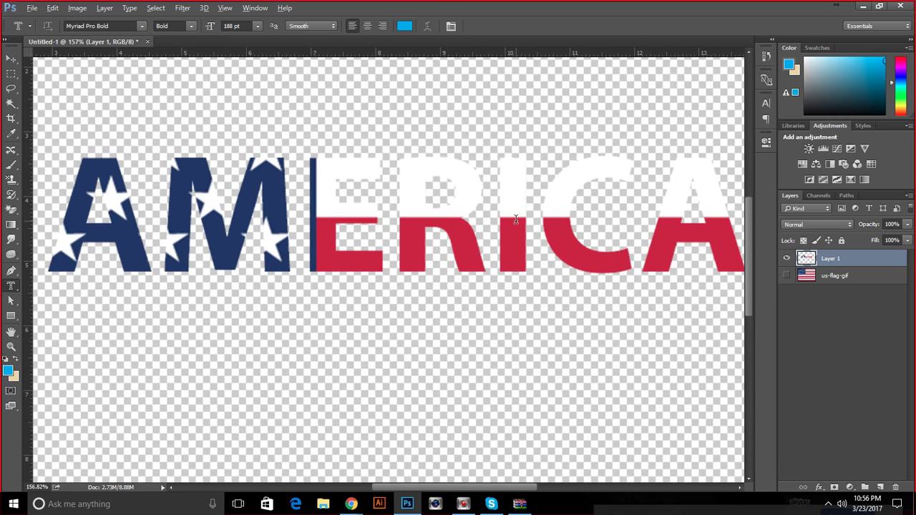
scroll(515, 220, "down", 2)
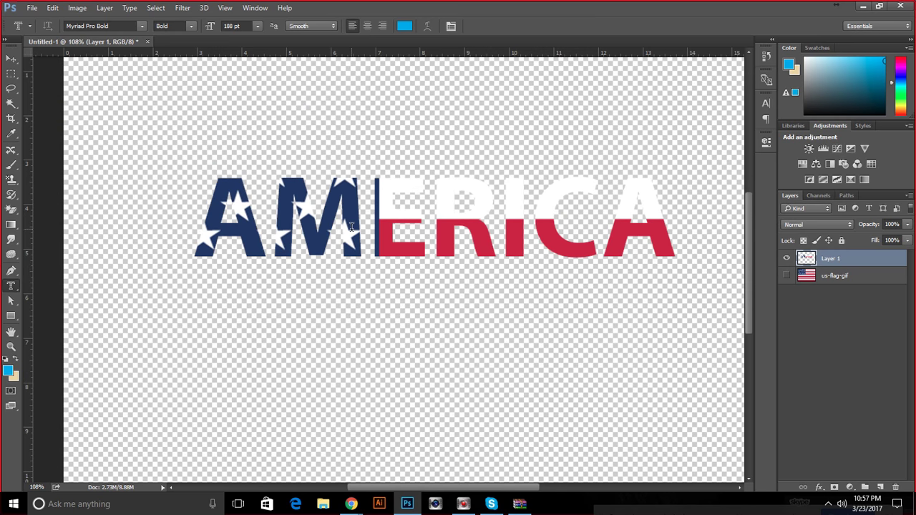
left_click(353, 228)
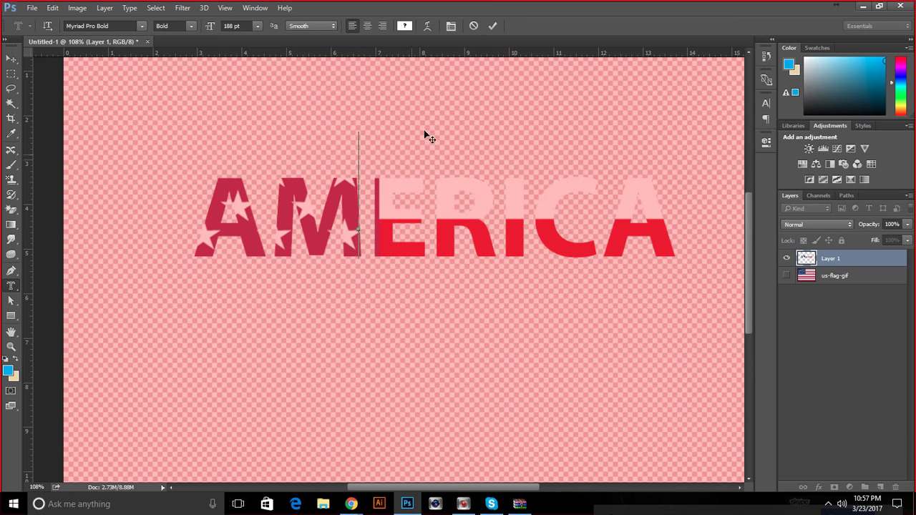
left_click(492, 25)
left_click(787, 258)
left_click(787, 258)
scroll(627, 240, "down", 3)
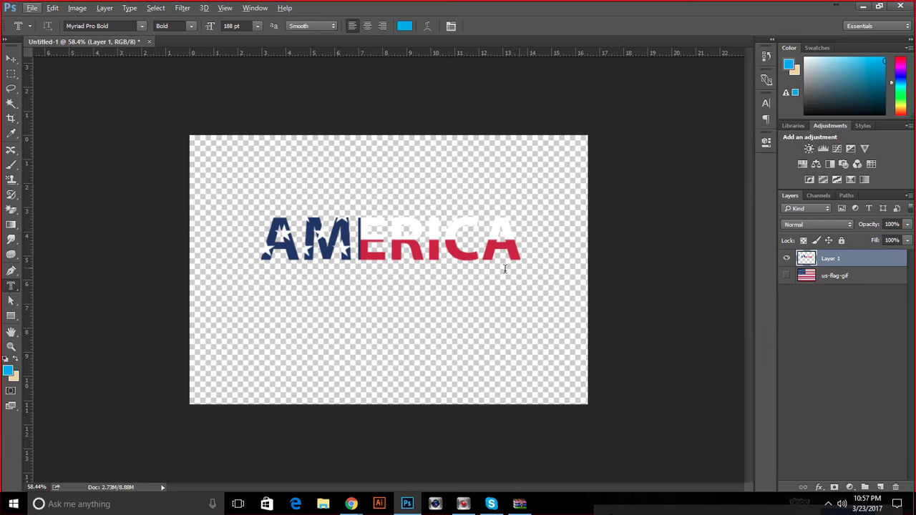
Move the flag-filled AMERICA lettering down and to the left, and add a layer filled with the tan background colour beneath it.
left_click(11, 58)
left_click_drag(266, 246, 229, 308)
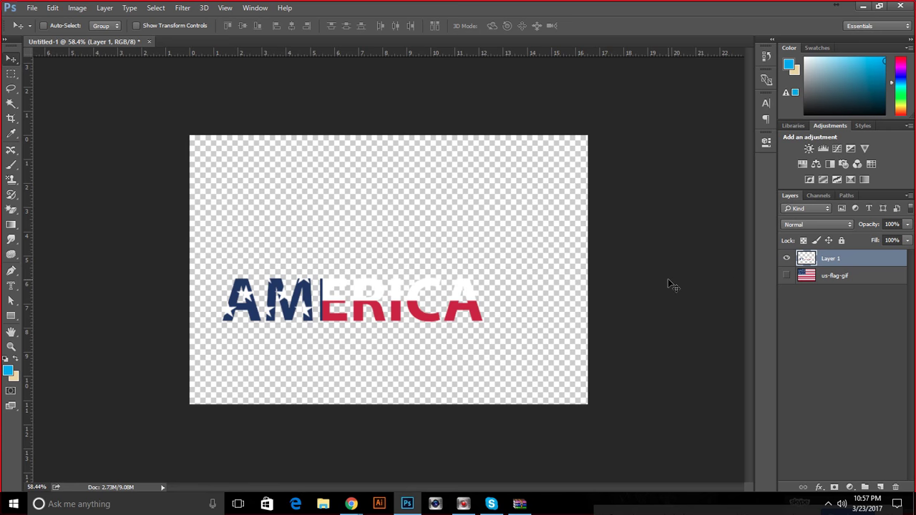
left_click(854, 277)
left_click(880, 486)
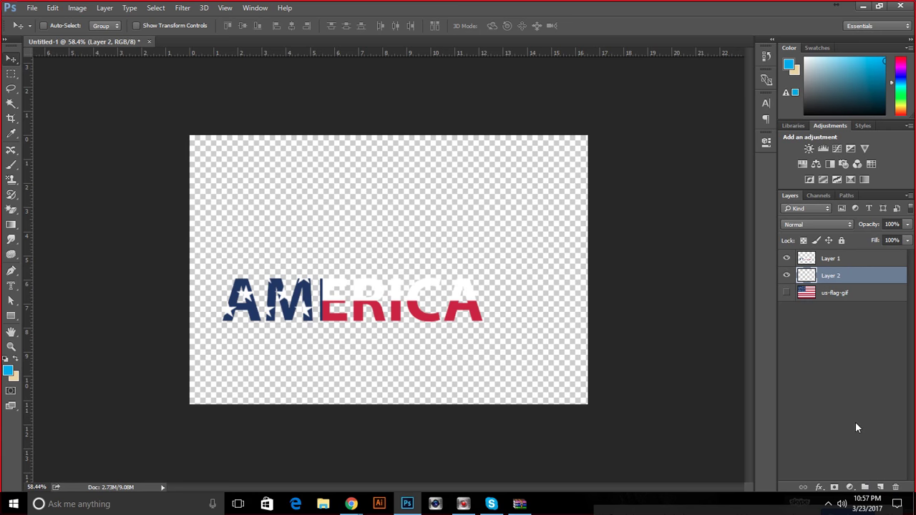
key("ctrl+BackSpace")
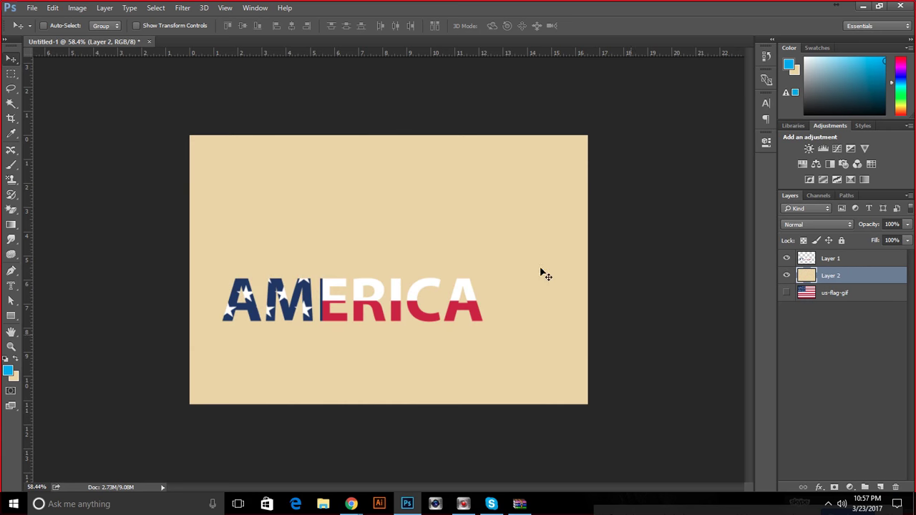
Shift the tan layer up and to the left, toggle its visibility, and move it back over the whole canvas.
left_click_drag(383, 337, 359, 304)
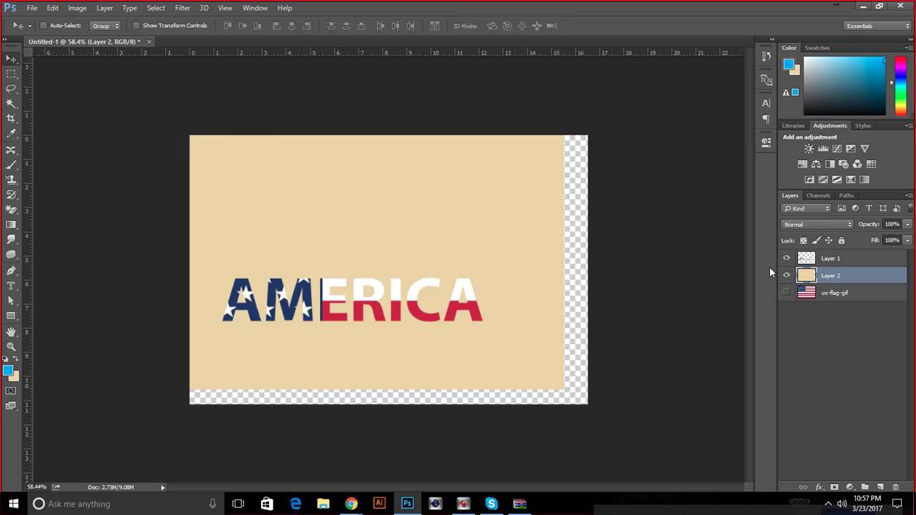
left_click(787, 276)
left_click(787, 276)
left_click_drag(476, 227, 503, 238)
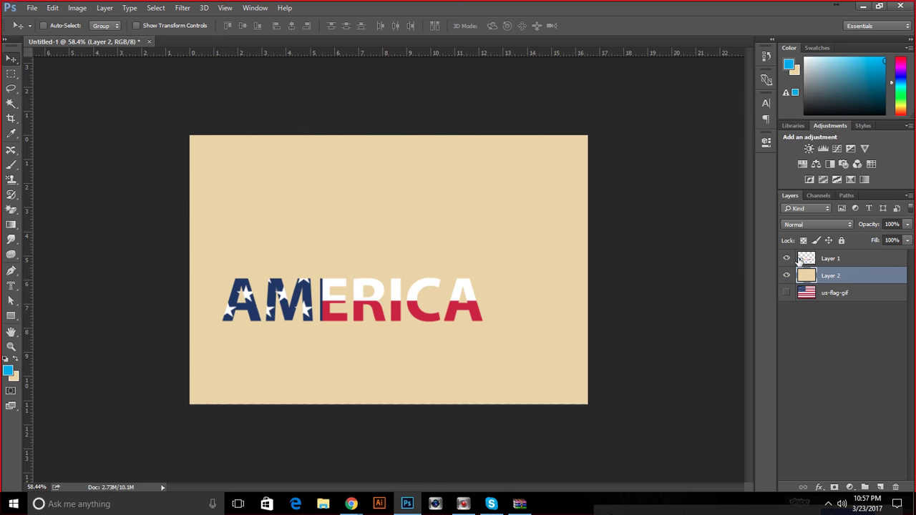
Move the flag-filled AMERICA lettering on Layer 1 to the upper part of the canvas, slightly right of centre.
left_click(800, 259)
left_click_drag(438, 318, 491, 209)
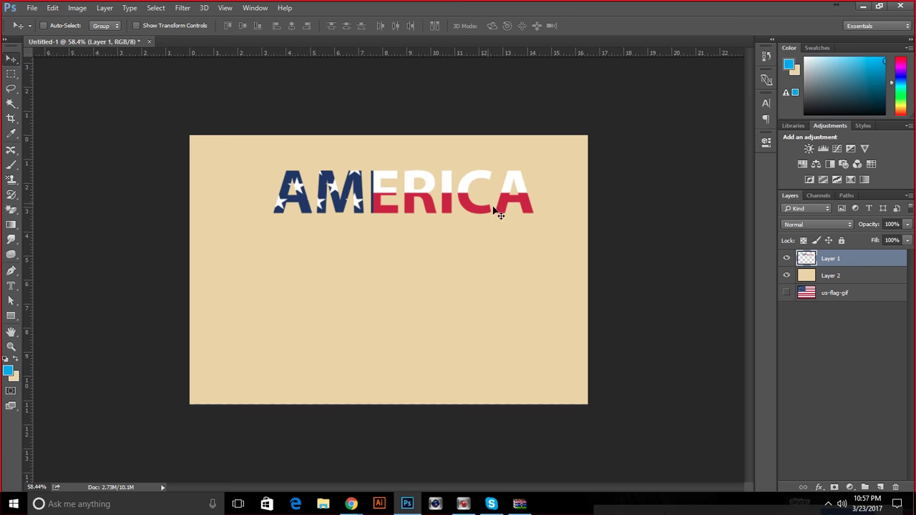
Hide Layer 1 and Layer 2, briefly show the flag image, and make the hidden us-flag-gif layer active.
left_click_drag(786, 259, 787, 291)
left_click(788, 291)
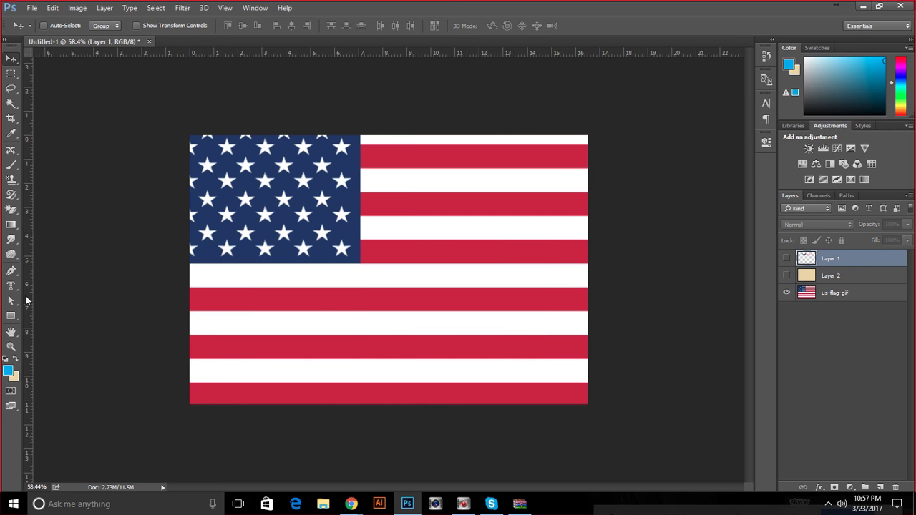
left_click(787, 292)
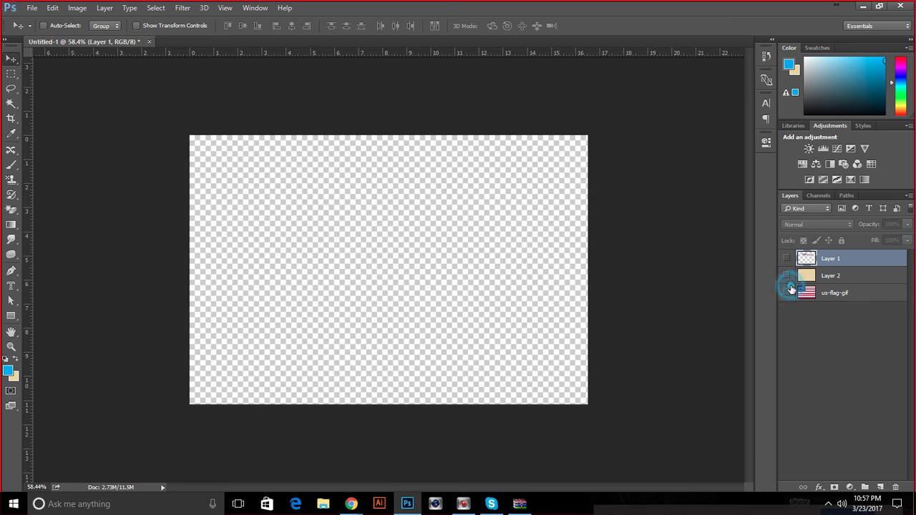
left_click(804, 296)
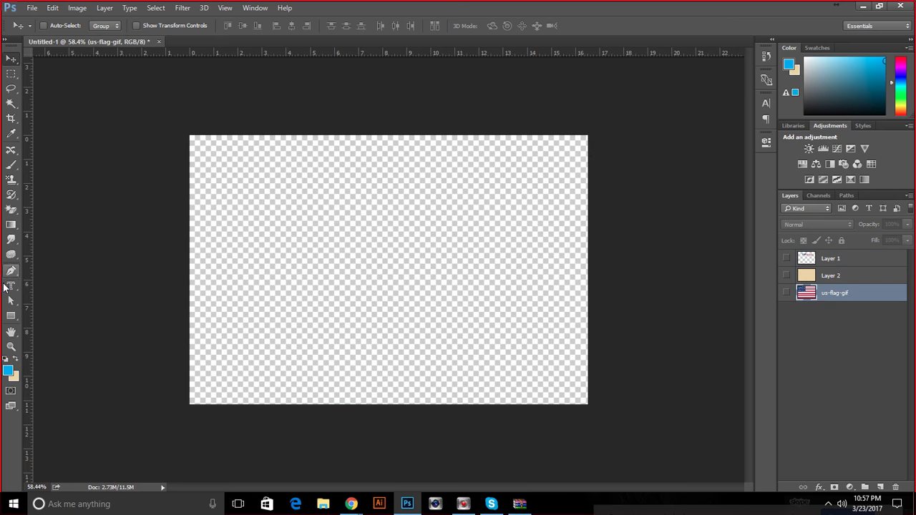
Create a selection shaped like the text SAKJDASJD in the middle of the canvas with the Horizontal Type Mask tool.
left_click(10, 284)
right_click(11, 285)
left_click(55, 308)
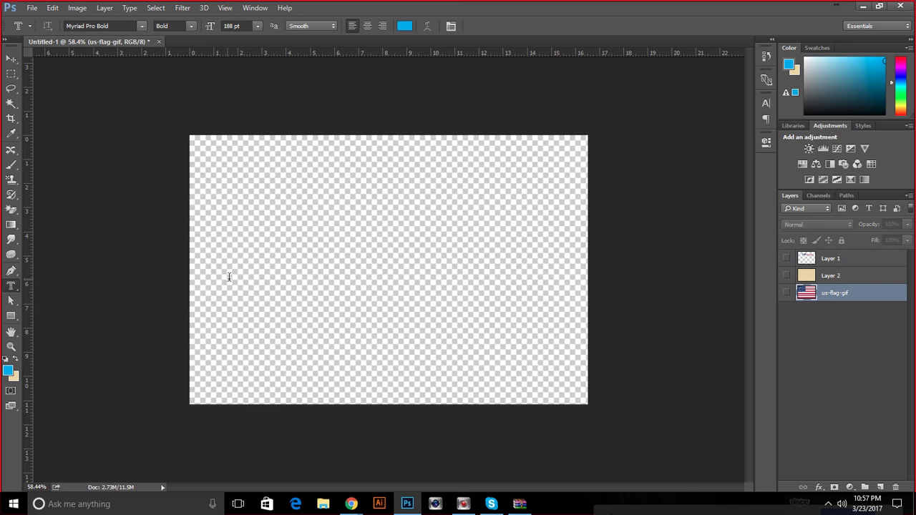
left_click(12, 285)
right_click(11, 284)
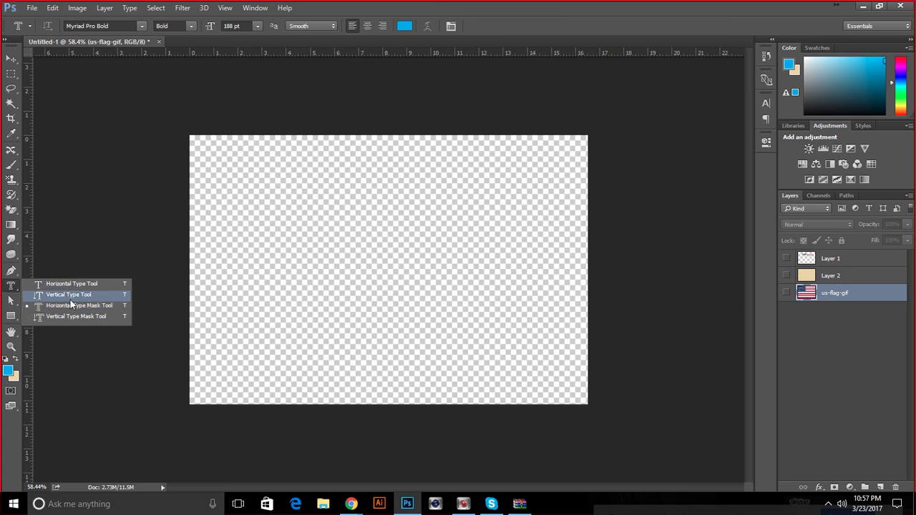
left_click(65, 306)
left_click(296, 290)
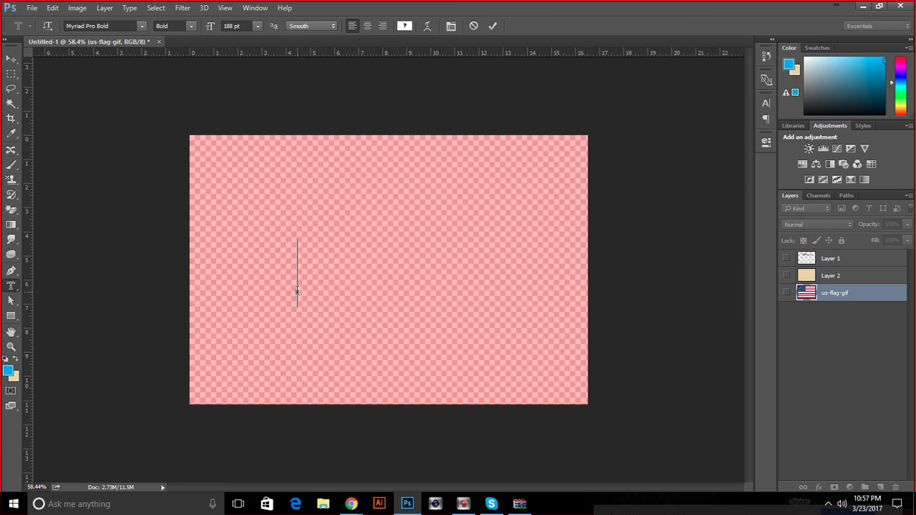
type("SAKJDASJD")
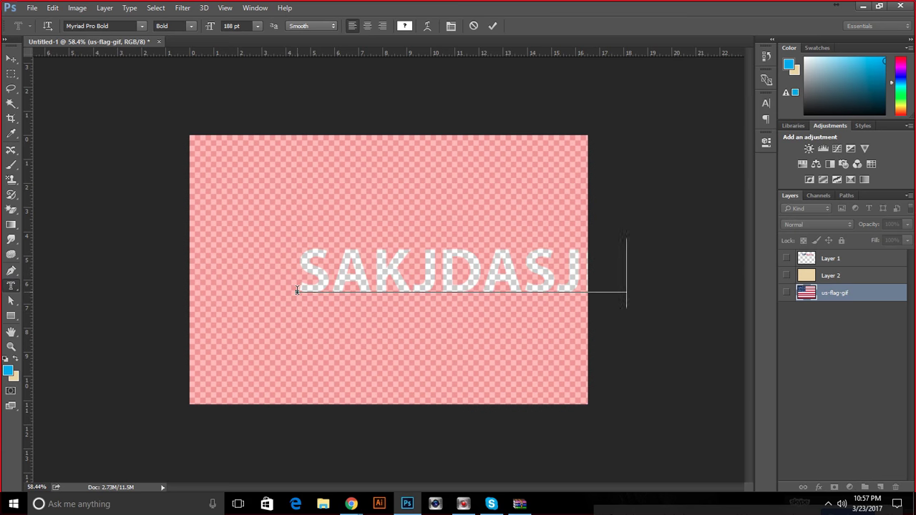
left_click(493, 27)
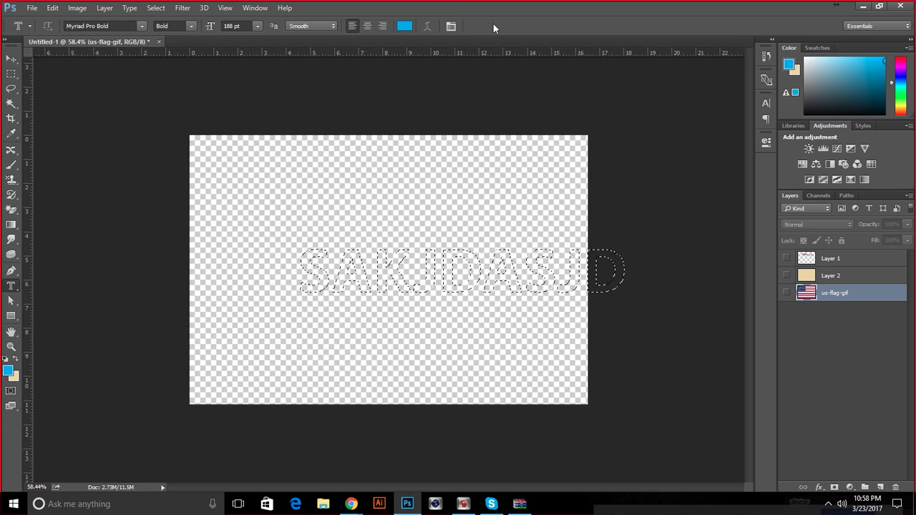
Cancel a second type mask entry and remove the SAKJDASJD-shaped selection.
left_click(456, 285)
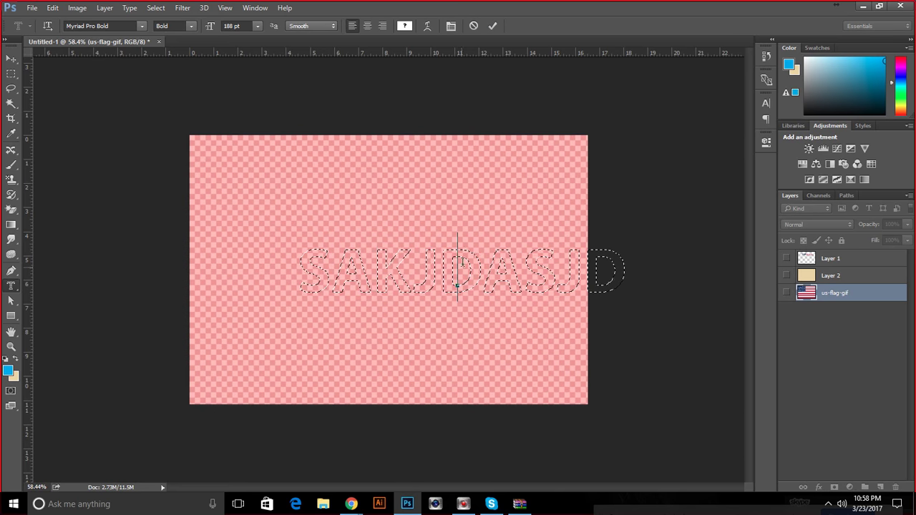
left_click(472, 27)
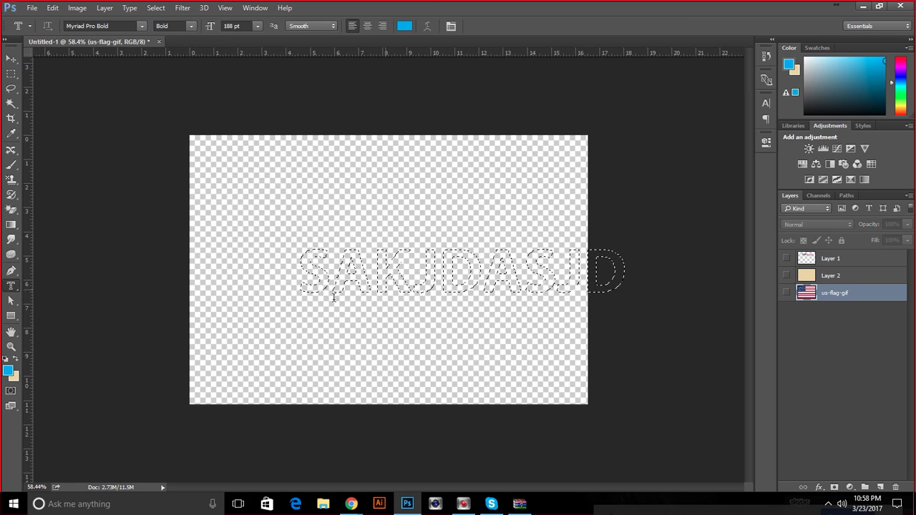
left_click(11, 58)
left_click(10, 74)
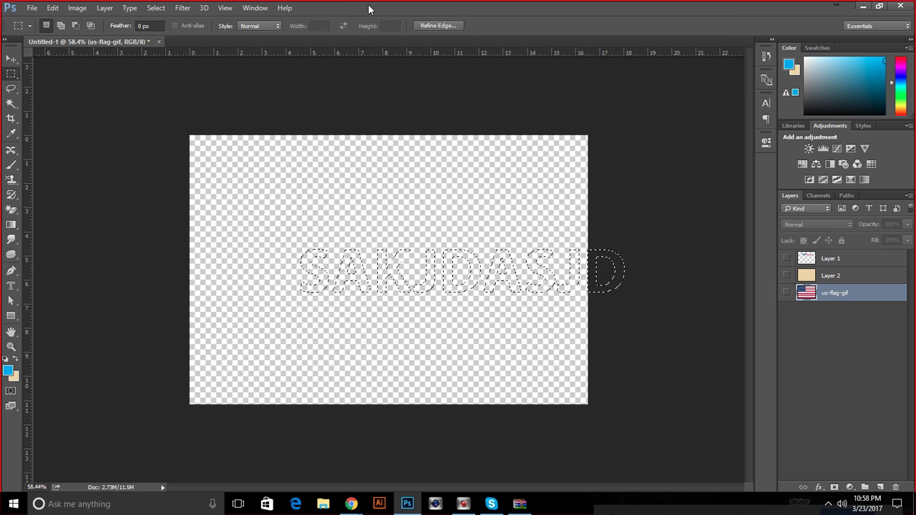
key("ctrl+d")
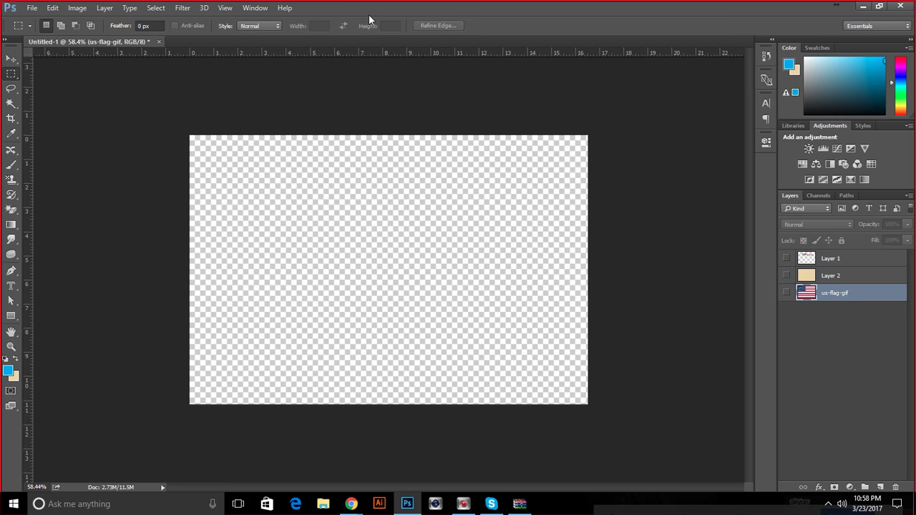
Create a new AMERICA-shaped selection in the middle of the canvas with the Horizontal Type Mask tool.
left_click(10, 285)
left_click(64, 306)
left_click(239, 285)
type("aMI")
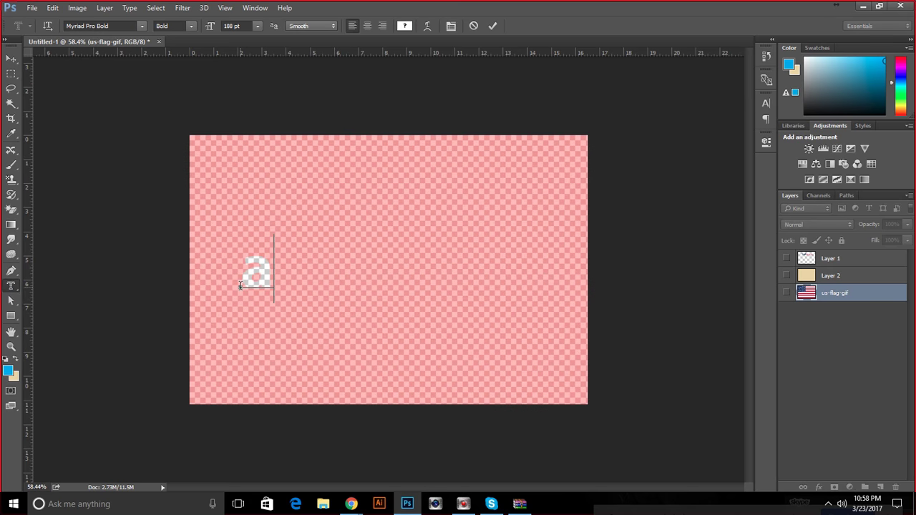
key("BackSpace")
key("BackSpace")
type("AM")
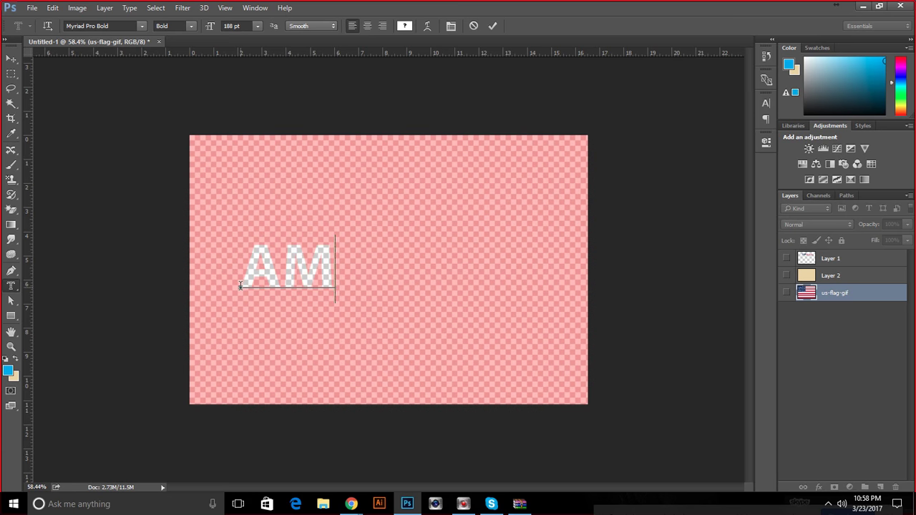
type("ERICA")
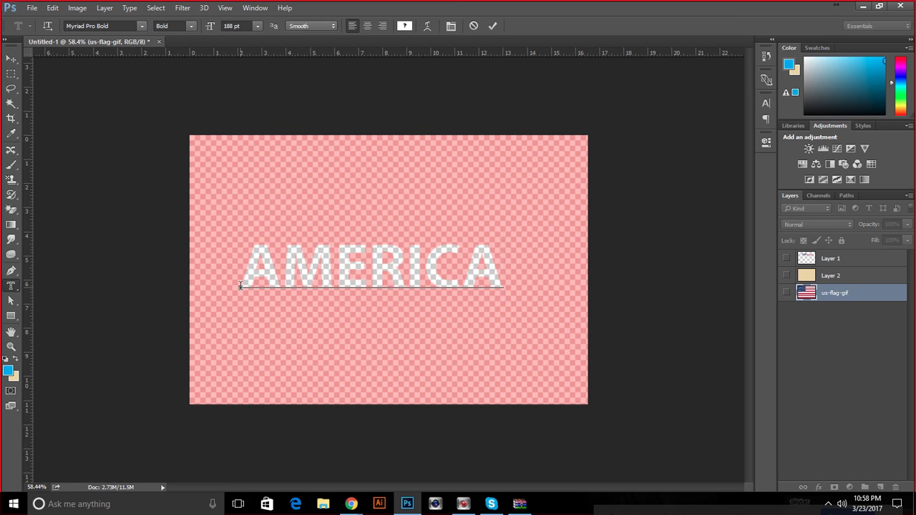
left_click(492, 26)
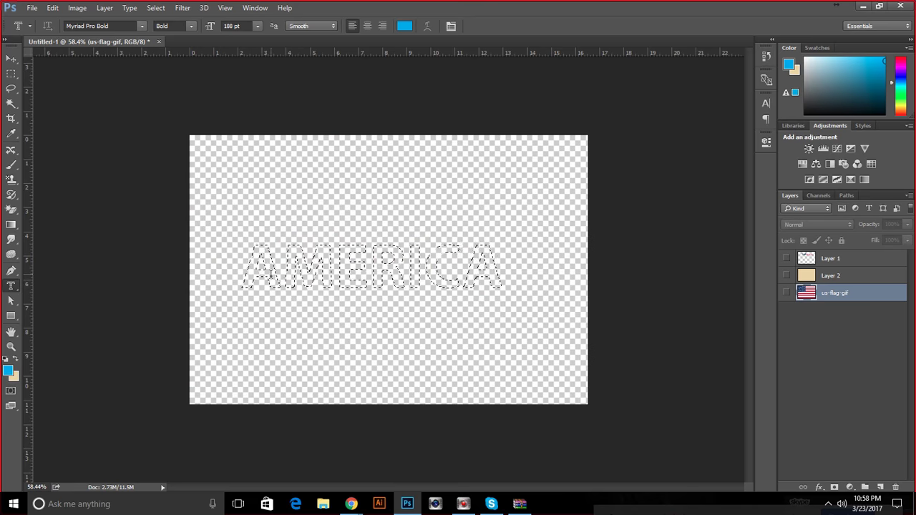
Show Layer 2 and add a new empty layer directly above it, keeping the AMERICA selection active.
scroll(270, 279, "up", 3)
key("alt")
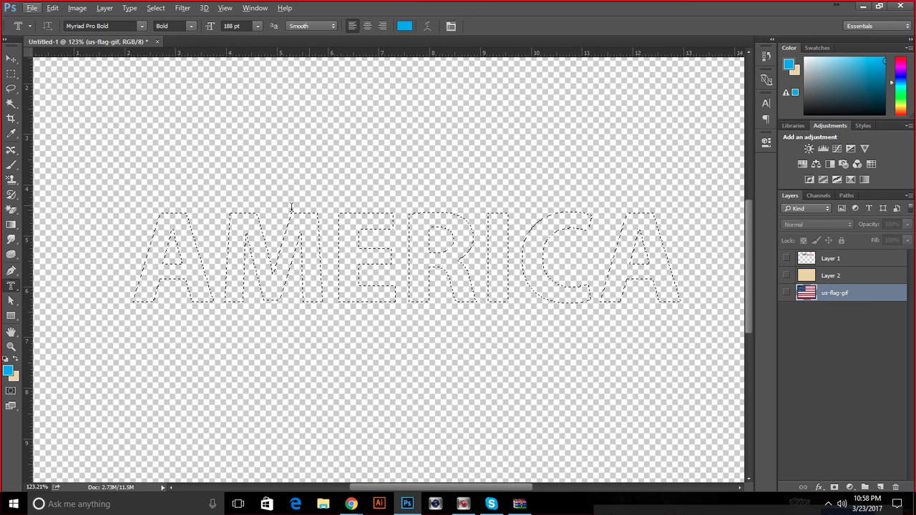
left_click(786, 275)
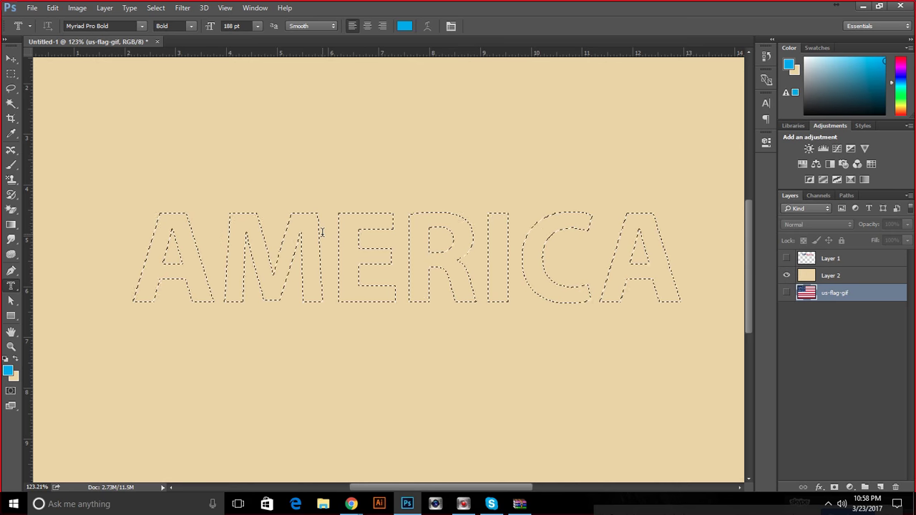
scroll(322, 231, "down", 1)
scroll(322, 231, "down", 5)
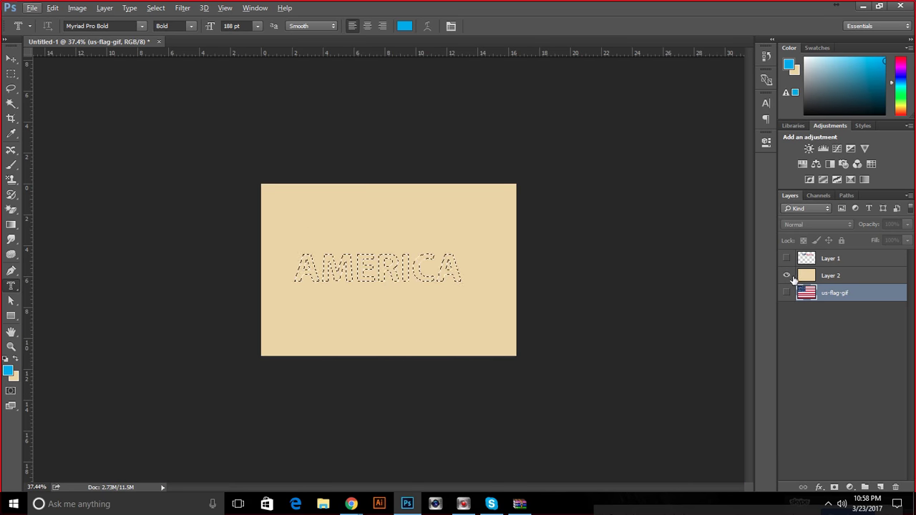
left_click(819, 264)
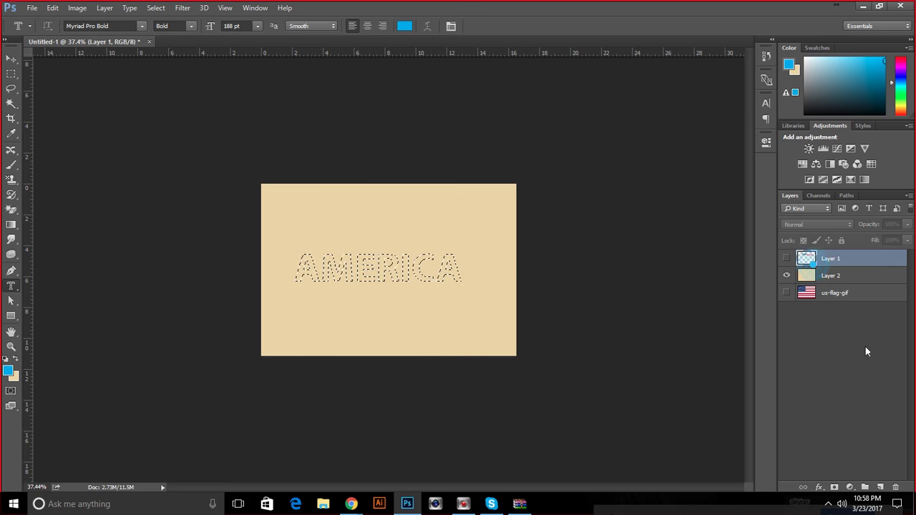
left_click(824, 278)
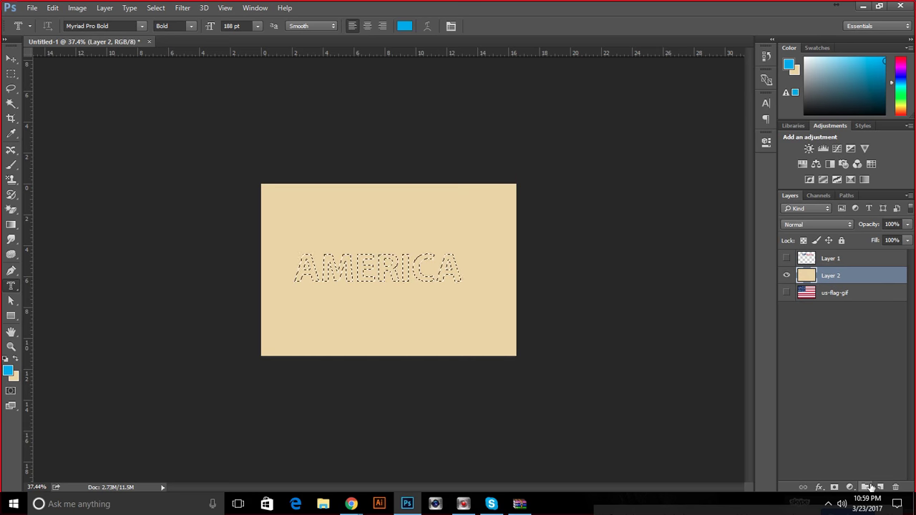
left_click(880, 487)
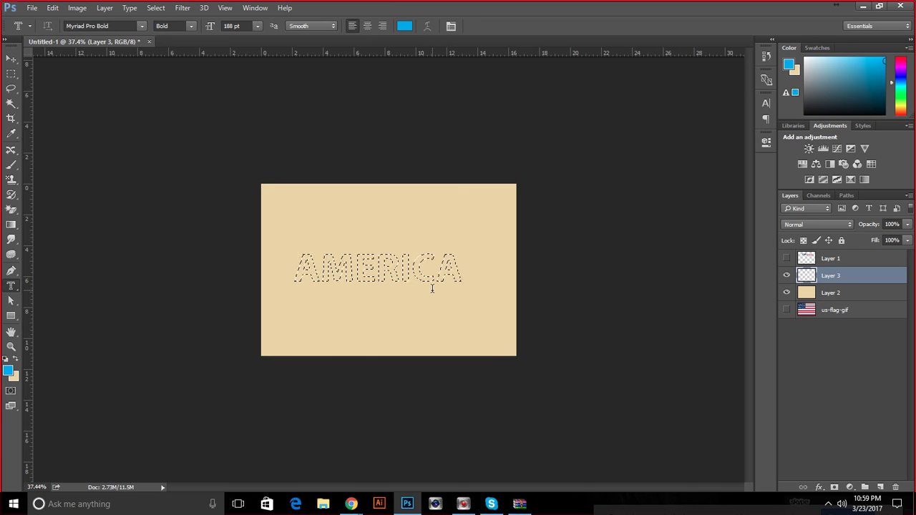
Try filling the AMERICA selection with the blue foreground colour and with a red-to-green linear gradient, undoing each fill.
key("alt+BackSpace")
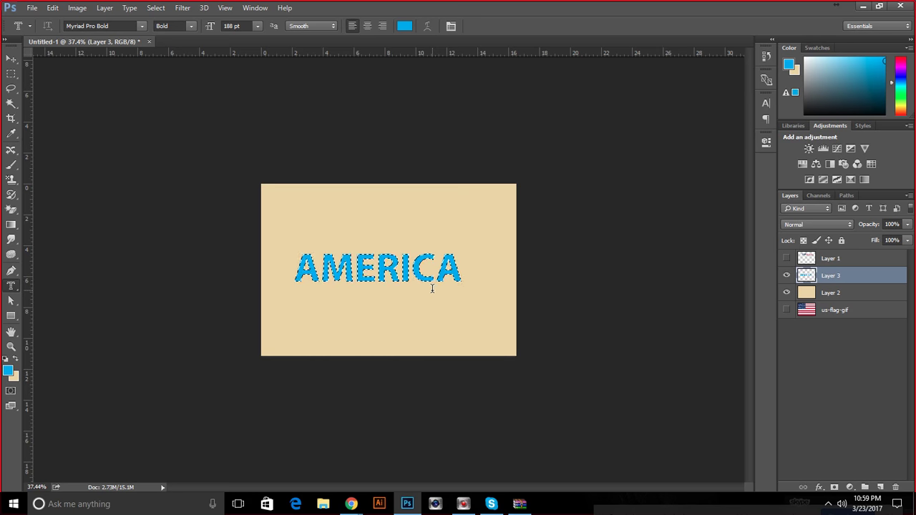
key("ctrl+z")
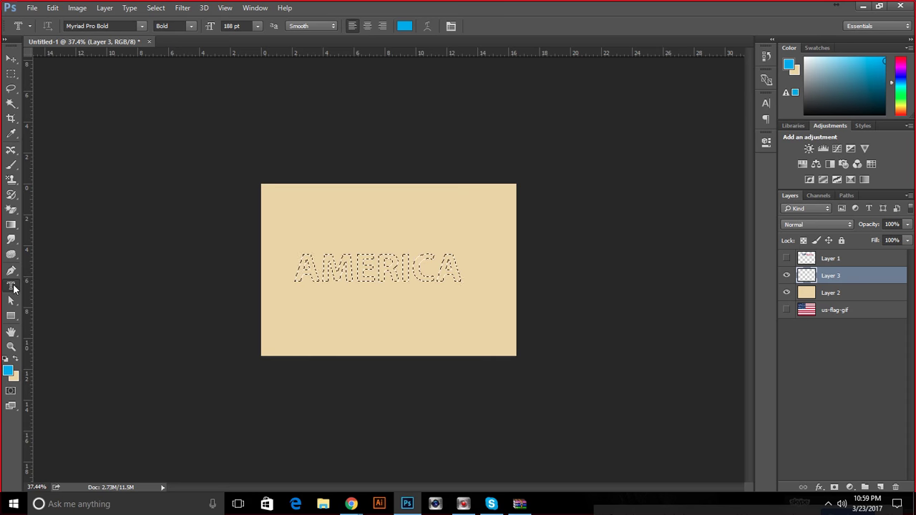
left_click(11, 224)
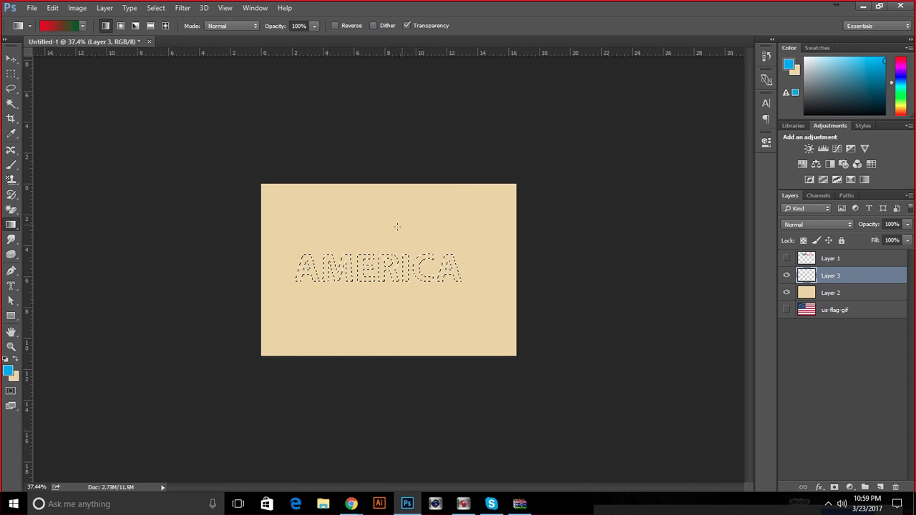
key("ctrl+plus")
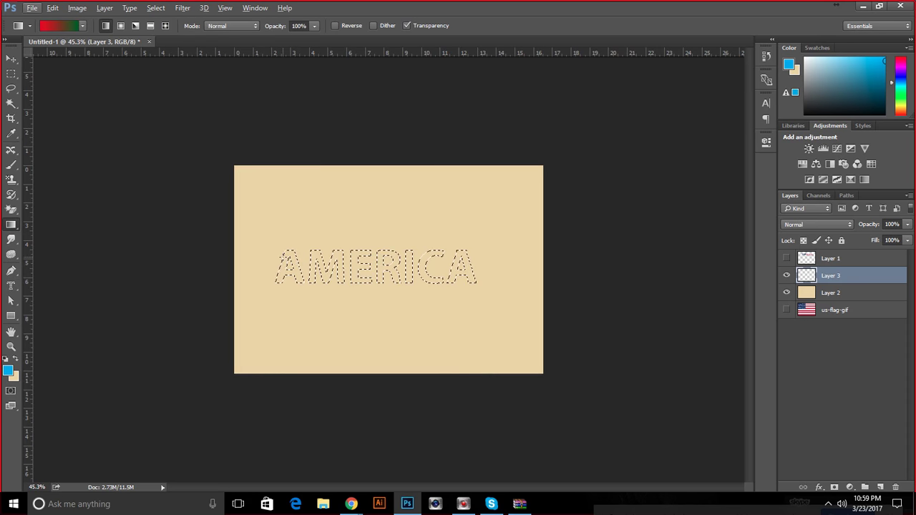
left_click_drag(276, 252, 501, 268)
key("ctrl+plus")
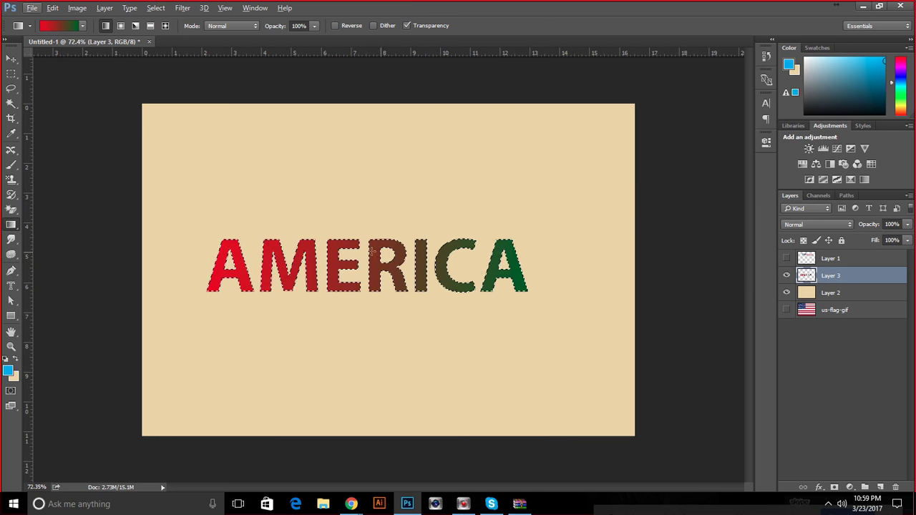
key("ctrl+z")
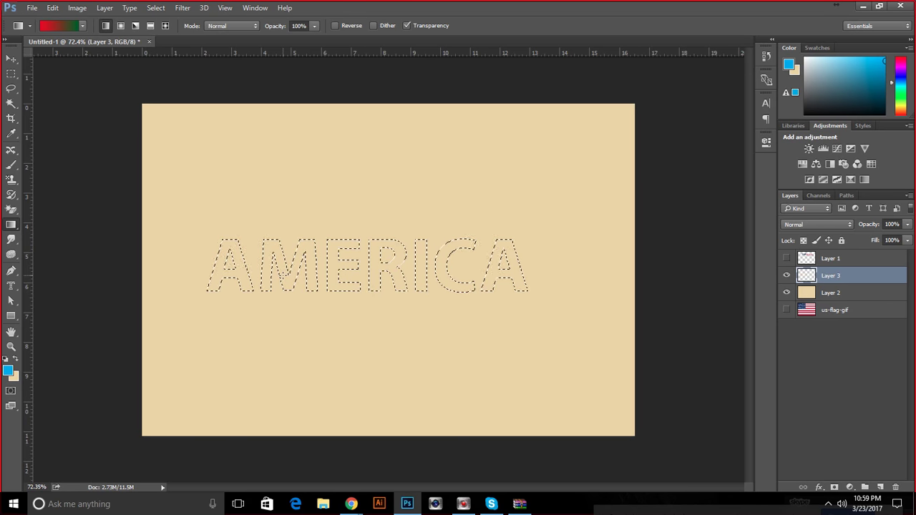
Reveal the us-flag-gif layer in place of Layer 2, and shift the AMERICA selection outline slightly up and to the right across the flag.
left_click(787, 293)
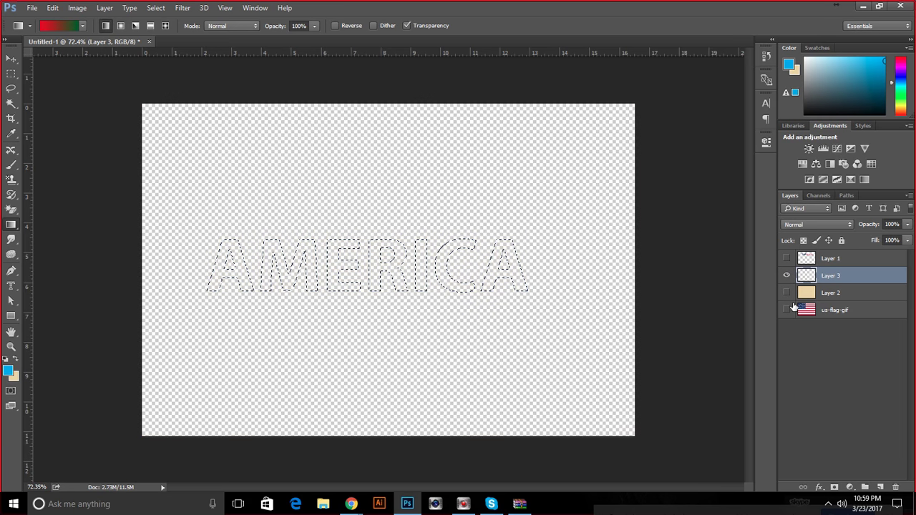
left_click(789, 310)
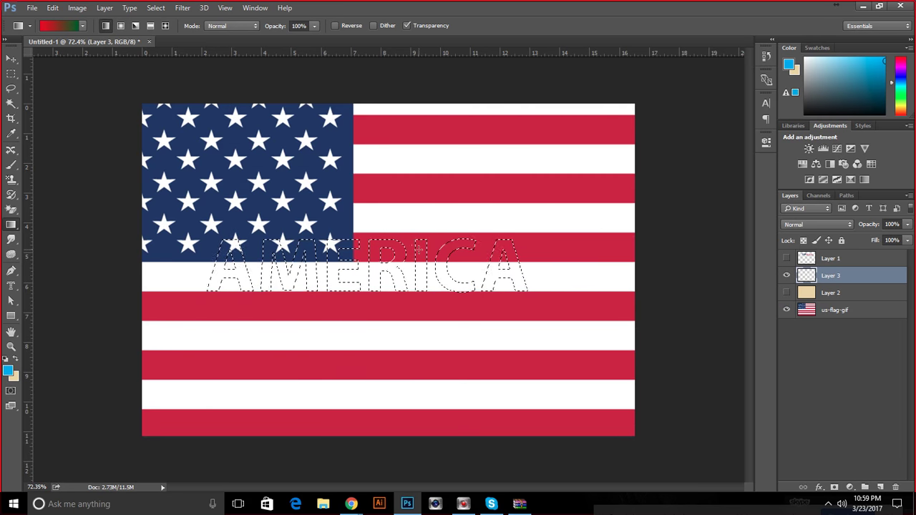
left_click(11, 58)
left_click_drag(426, 320, 422, 291)
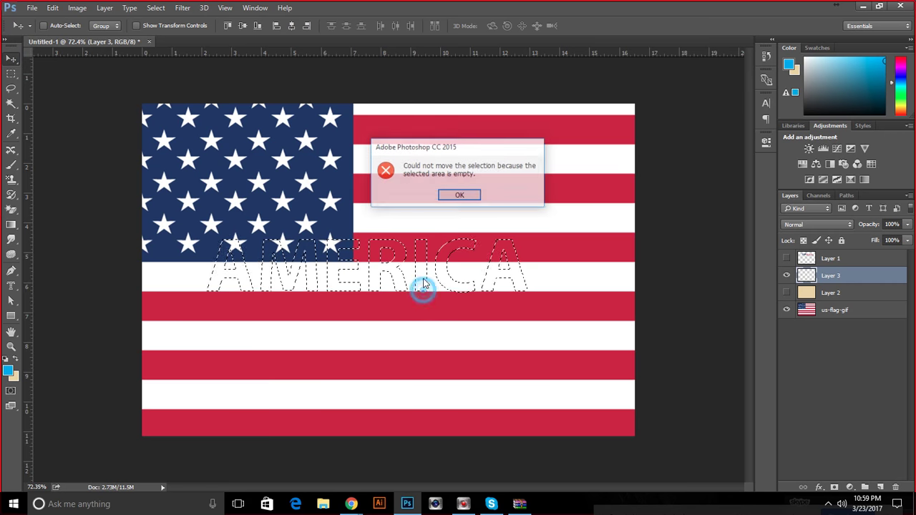
left_click(459, 196)
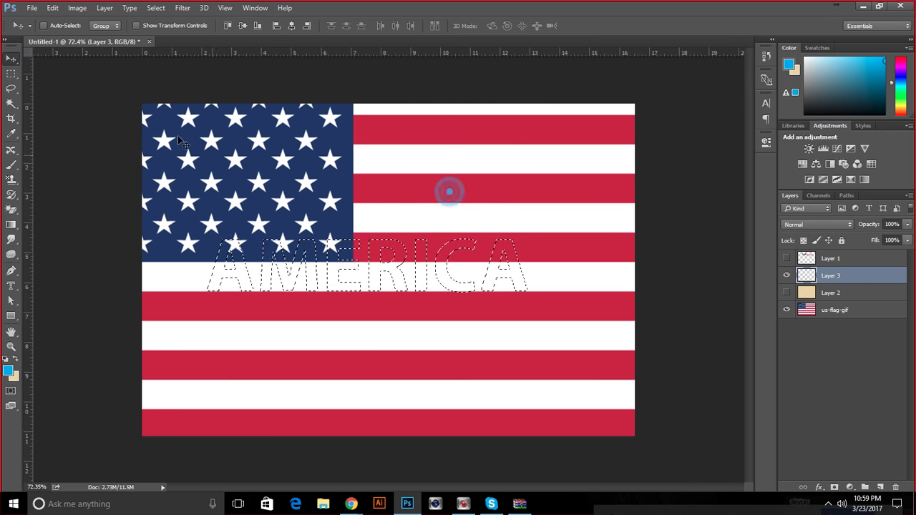
left_click(12, 74)
left_click_drag(352, 248, 366, 252)
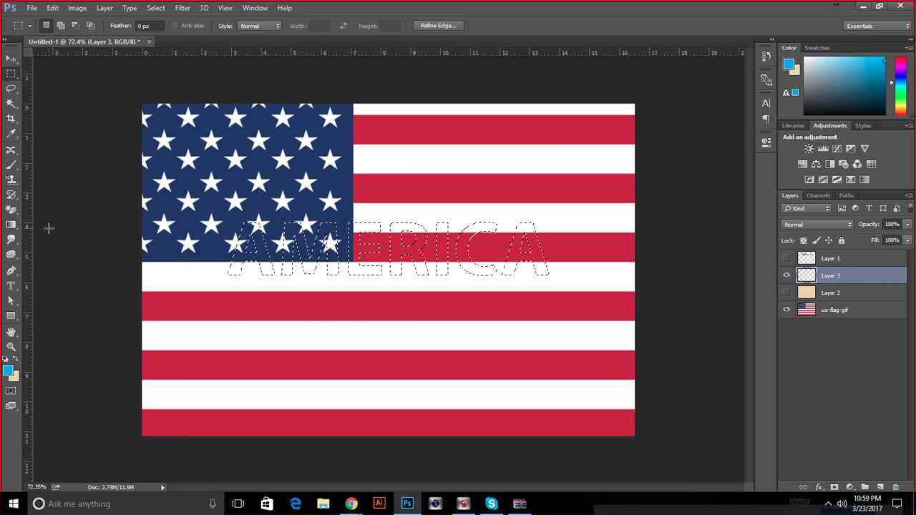
Copy the AMERICA-shaped part of the us-flag-gif layer onto a new layer.
left_click(831, 313)
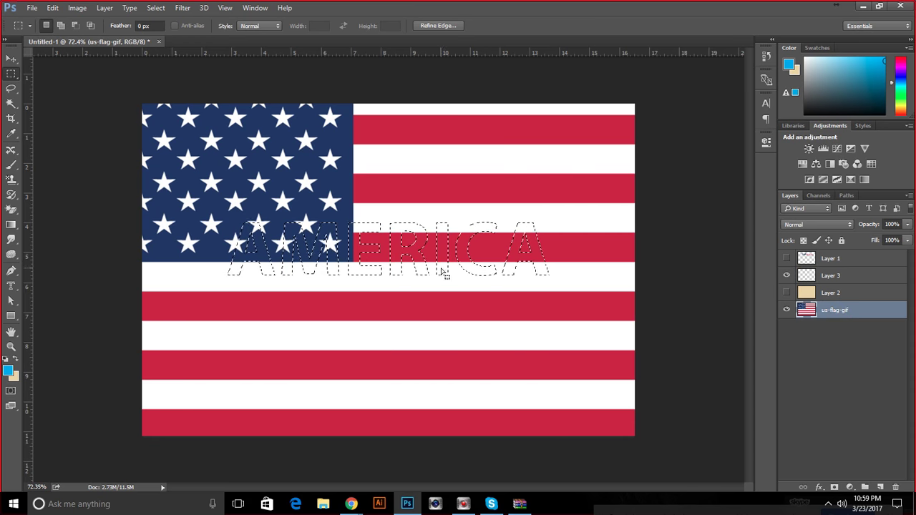
key("ctrl+u")
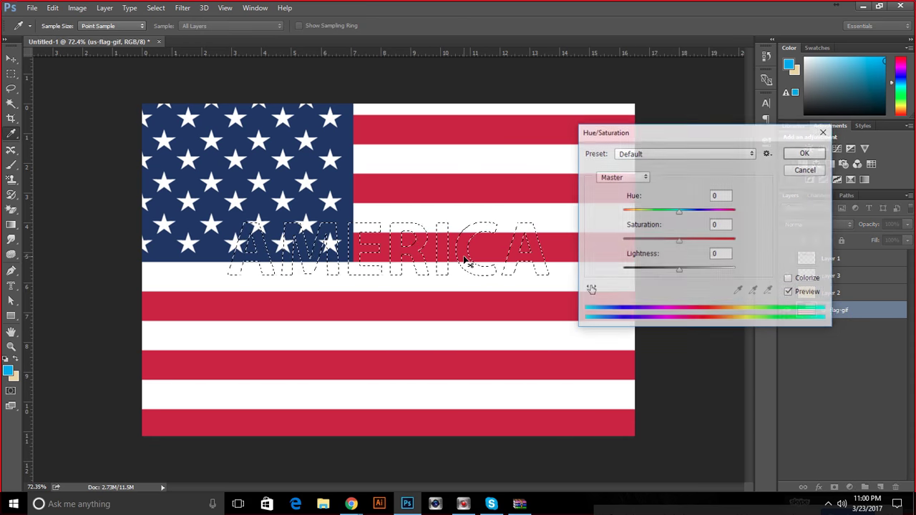
left_click(807, 170)
key("ctrl+j")
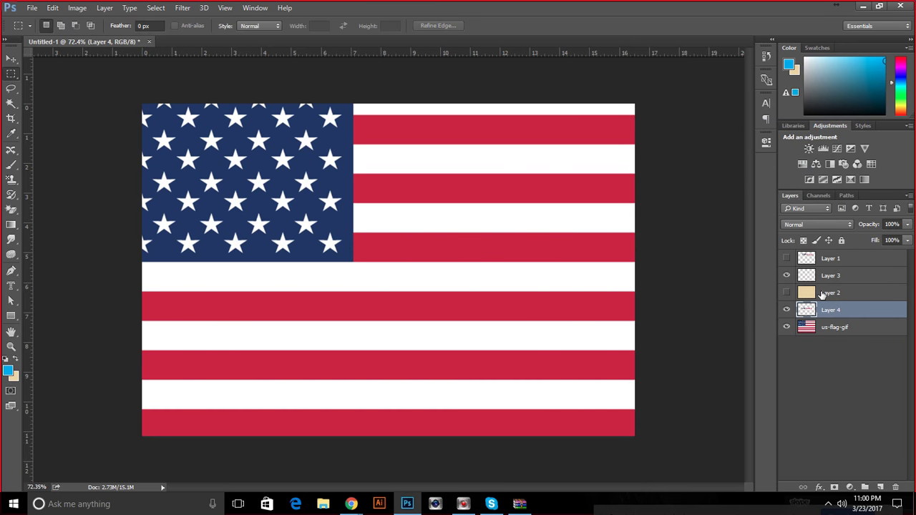
Move the flag-lettering layer above Layer 2 and show Layer 2 as the beige background.
mouse_move(809, 306)
left_mouse_down()
mouse_move(809, 293)
mouse_move(803, 315)
left_mouse_up()
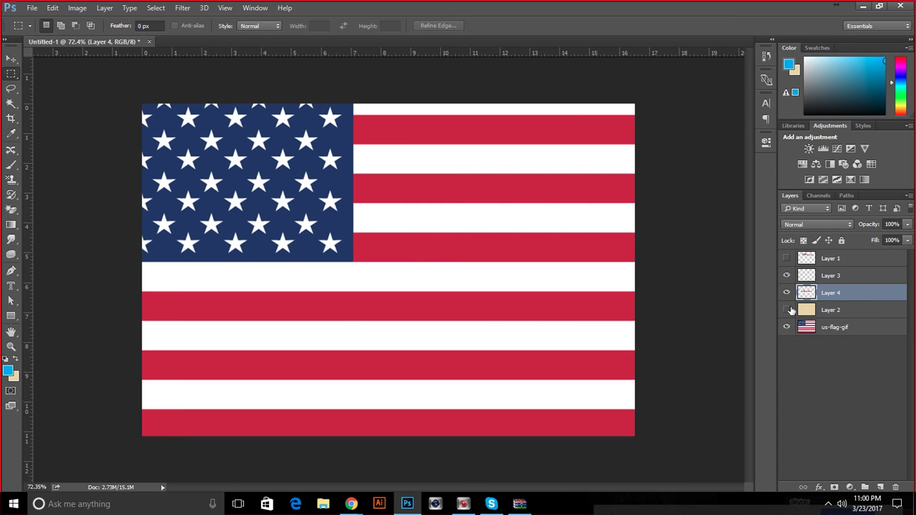
left_click(788, 309)
scroll(312, 247, "up", 2)
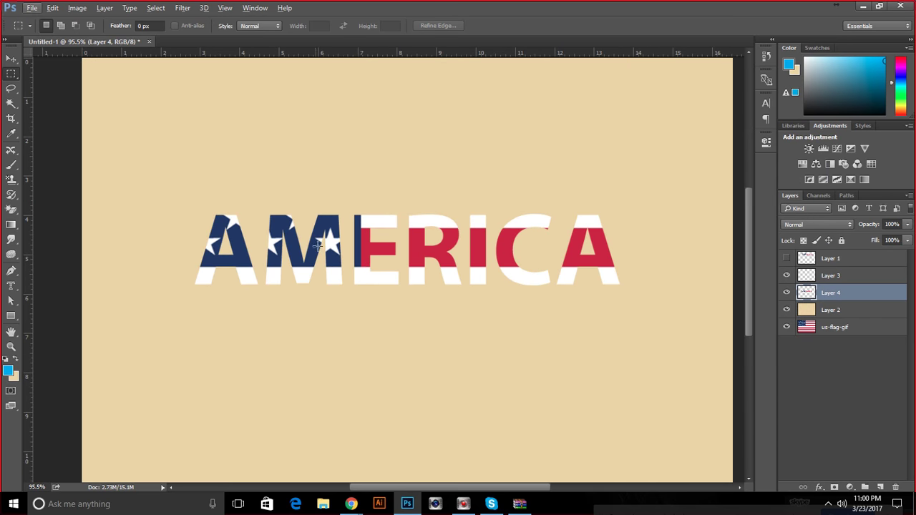
scroll(426, 262, "up", 1)
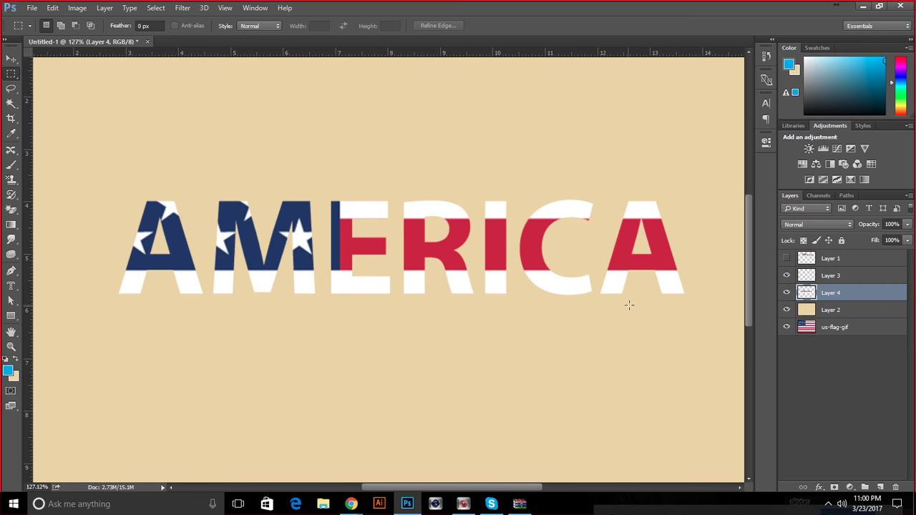
Blink the flag-lettering layer's visibility to check it, and hide the us-flag-gif layer.
double_click(786, 292)
left_click(785, 292)
left_click(785, 292)
left_click(786, 326)
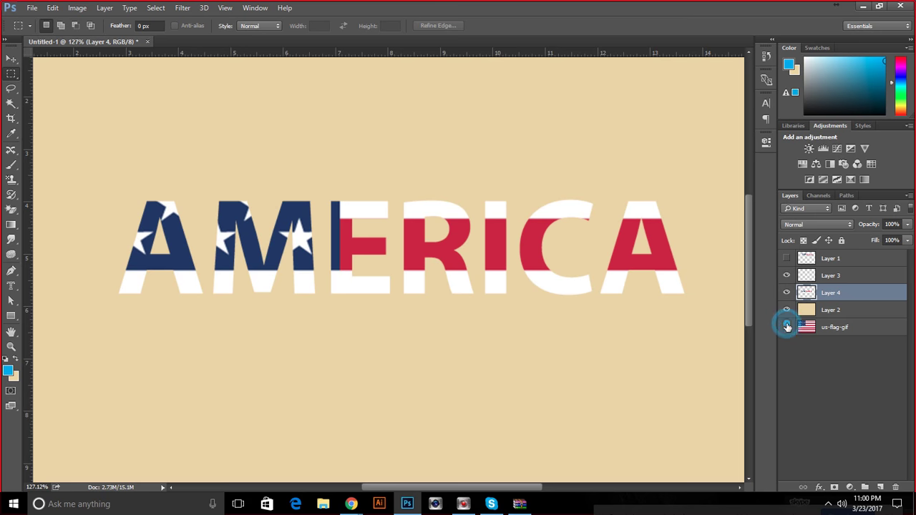
Switch Layer 4's visibility off and on repeatedly to examine the flag-filled AMERICA lettering against the beige background.
scroll(342, 348, "down", 4)
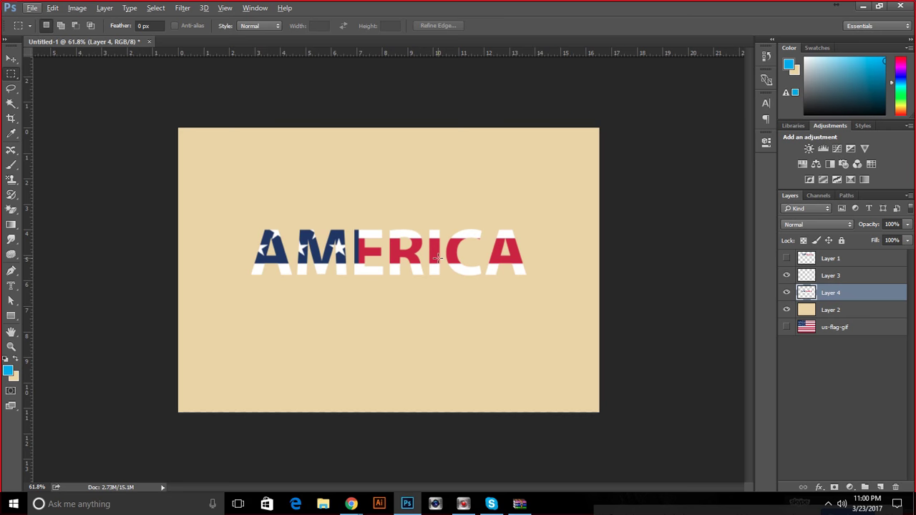
left_click(786, 293)
left_click(786, 293)
left_click(786, 293)
left_click(786, 293)
left_click(786, 293)
left_click(787, 292)
Move the us-flag-gif layer directly above Layer 4, make it visible, and clip it to the AMERICA lettering with a clipping mask.
left_click(807, 314)
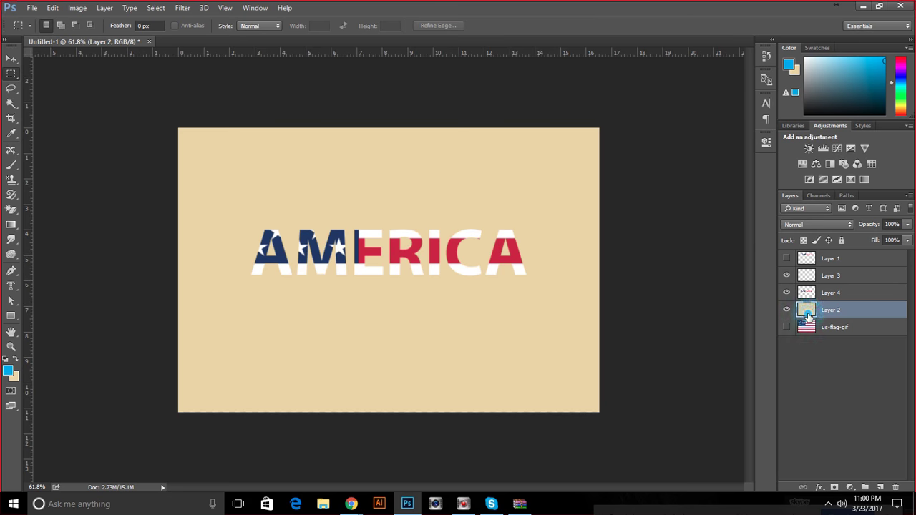
left_click_drag(818, 327, 789, 292)
right_click(833, 297)
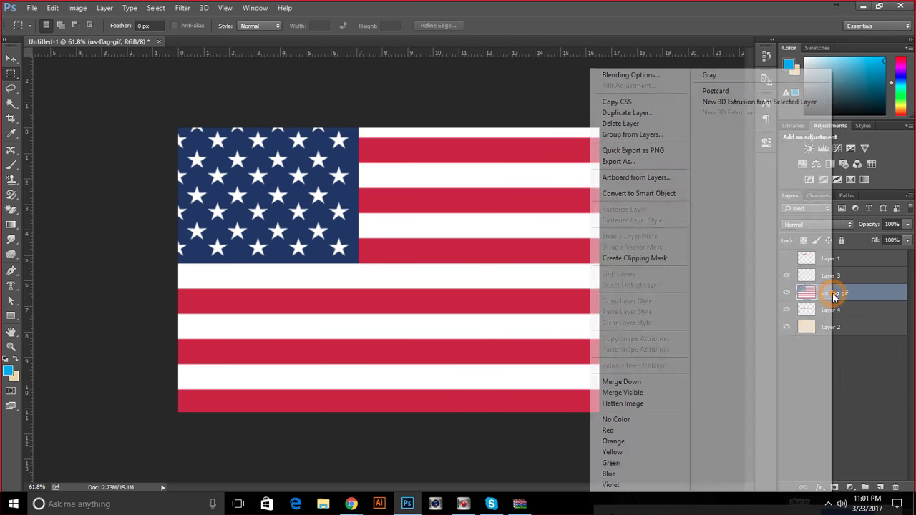
left_click(662, 259)
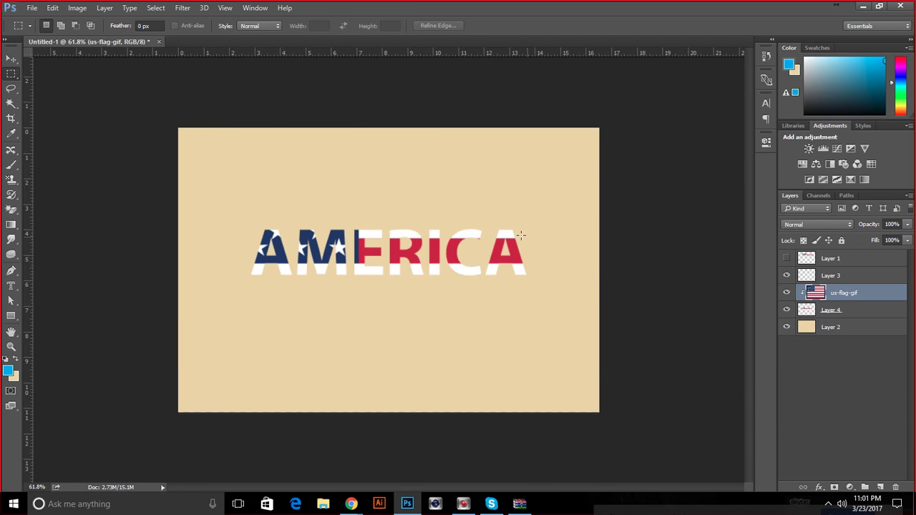
Shift the clipped flag image to the right inside the AMERICA lettering with the Move tool, and deselect the layer.
left_click(10, 57)
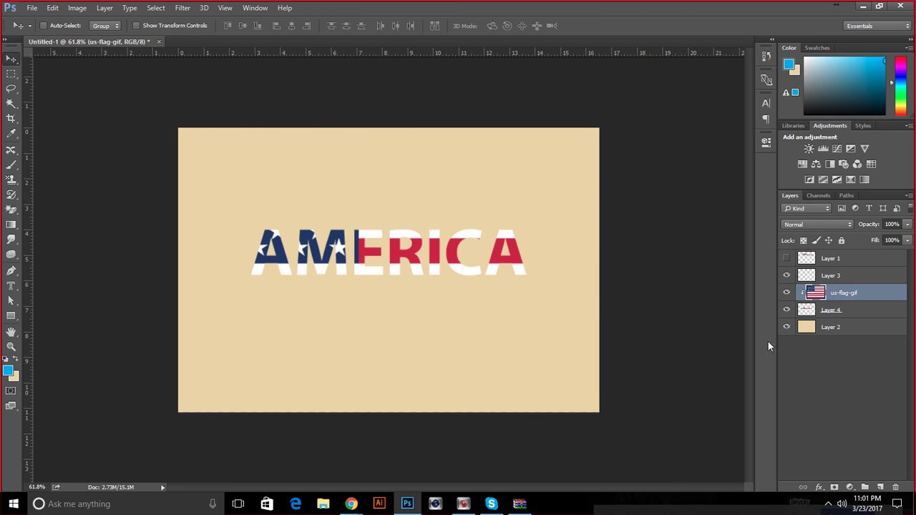
left_click_drag(401, 251, 452, 224)
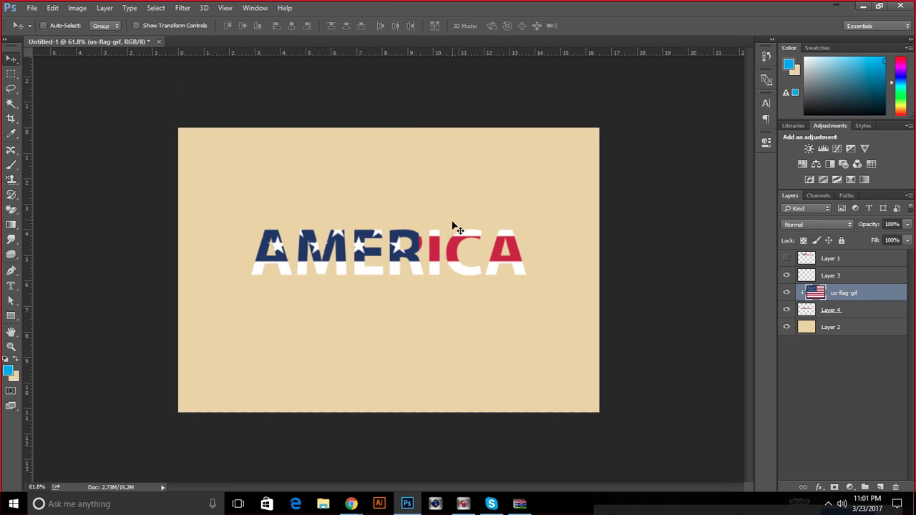
left_click(843, 361)
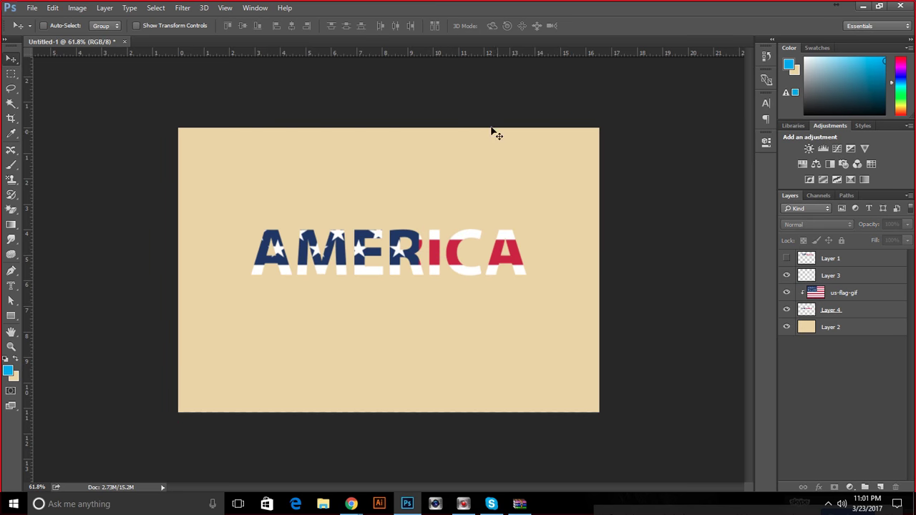
Move the us-flag-gif layer back beneath Layer 2, and hide Layer 4 and Layer 2.
left_click_drag(875, 292, 860, 356)
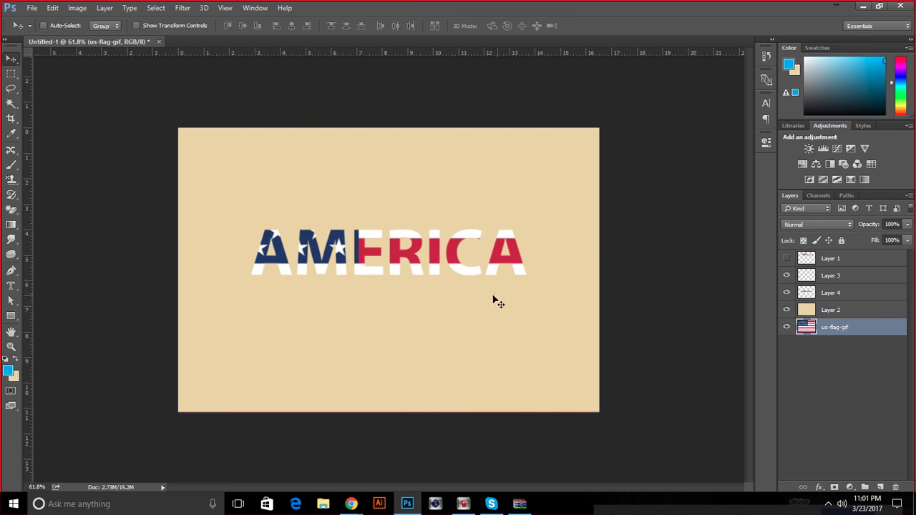
scroll(424, 276, "up", 2)
scroll(425, 277, "down", 2)
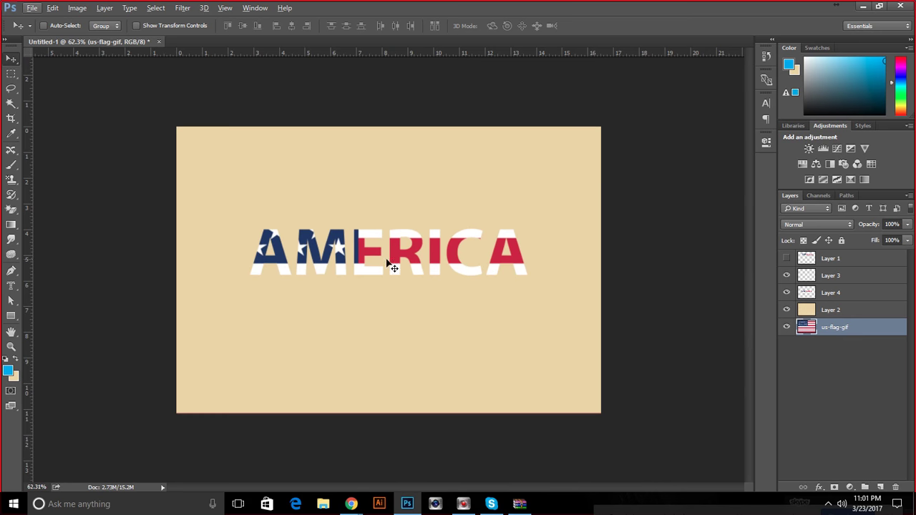
left_click(786, 292)
left_click(786, 309)
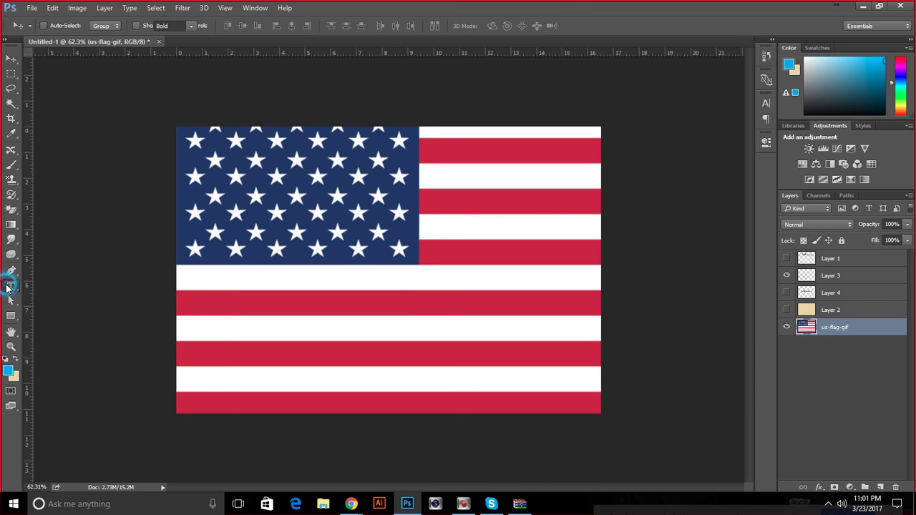
Enter vertical AMERICA lettering over the flag with the Vertical Type Mask tool and commit it as a selection.
left_click(8, 287)
left_click(70, 317)
left_click(283, 186)
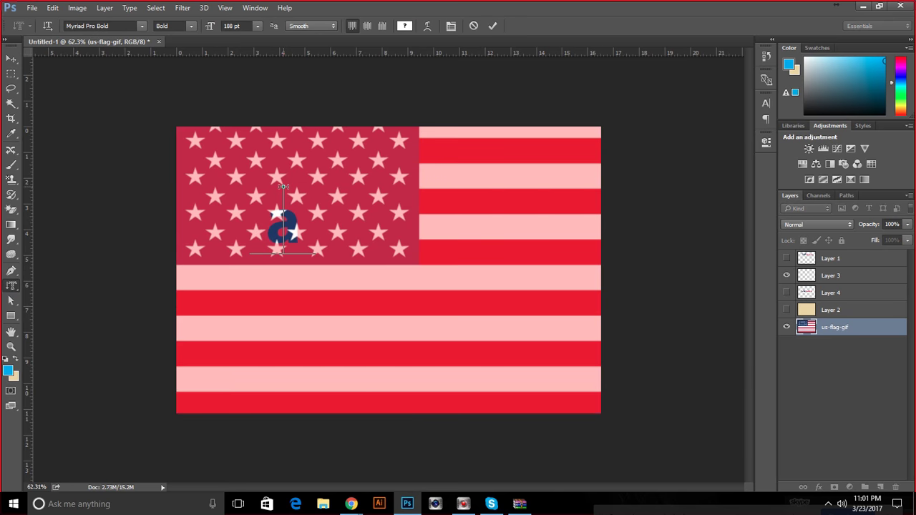
type("A")
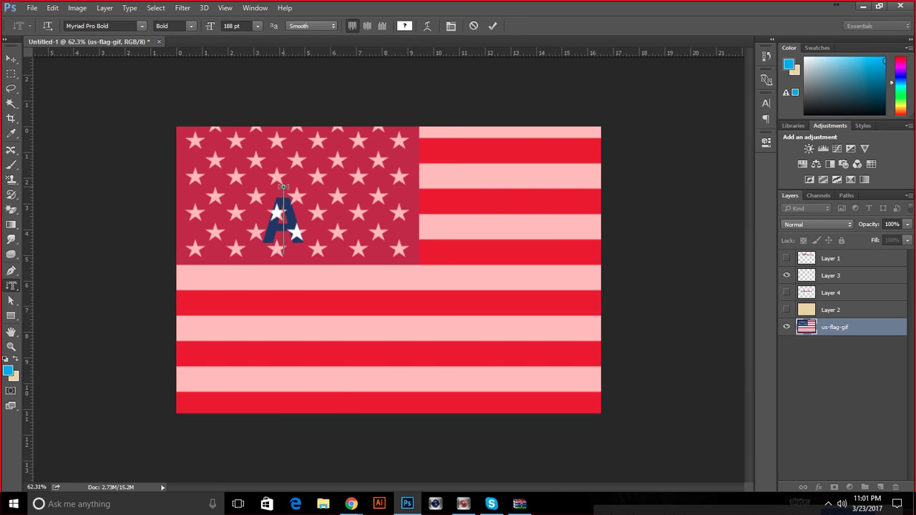
type("ME")
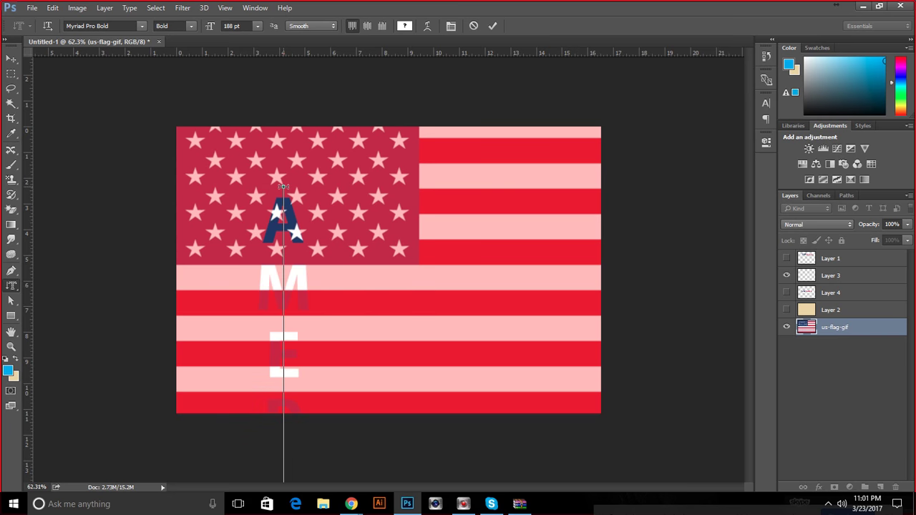
left_click(495, 26)
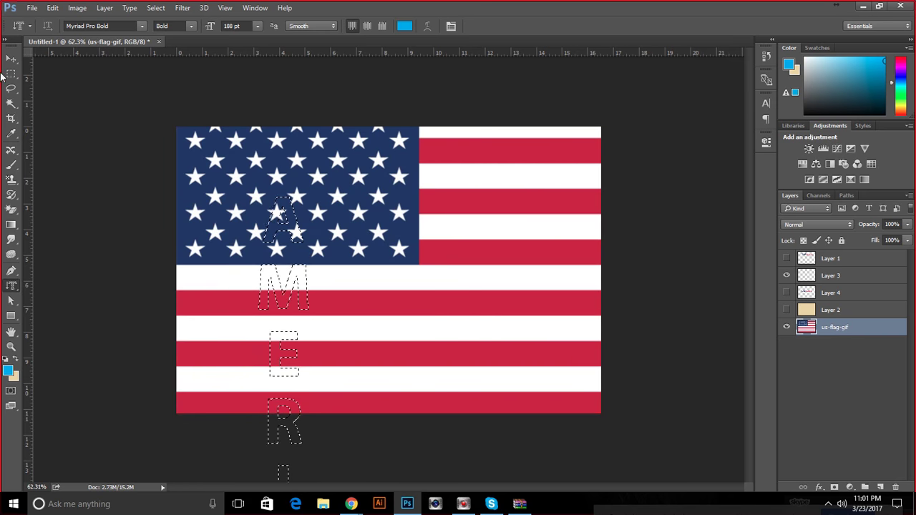
Shift the vertical letter selection up and to the right over the flag with the Rectangular Marquee tool, and deselect it.
key("v")
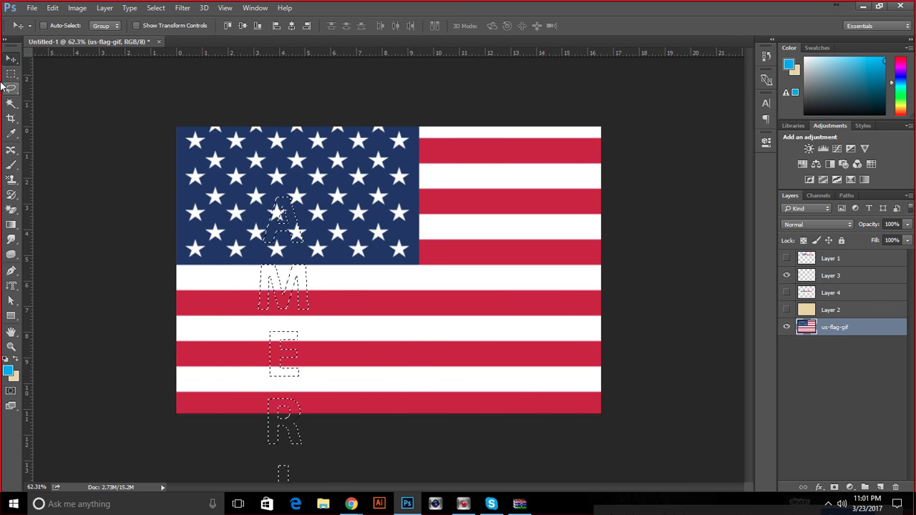
key("m")
left_click_drag(294, 236, 349, 190)
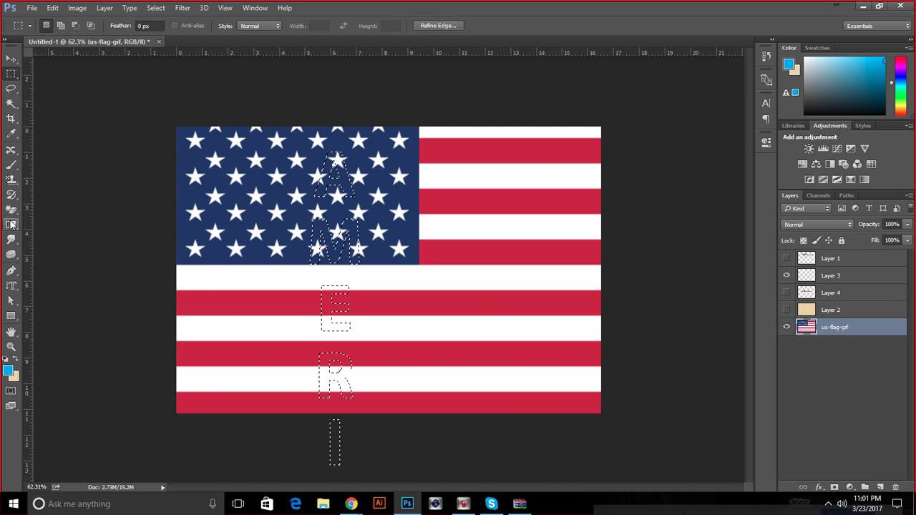
left_click(11, 285)
key("ctrl+d")
Create a 72 pt vertical AMERICA type mask, position it across the flag's stars and stripes, and commit it as a selection.
left_click(303, 245)
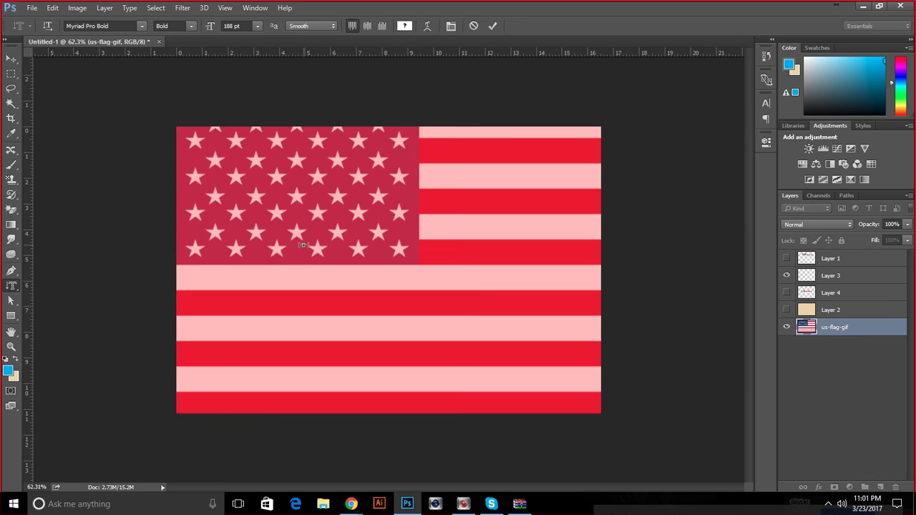
left_click(257, 26)
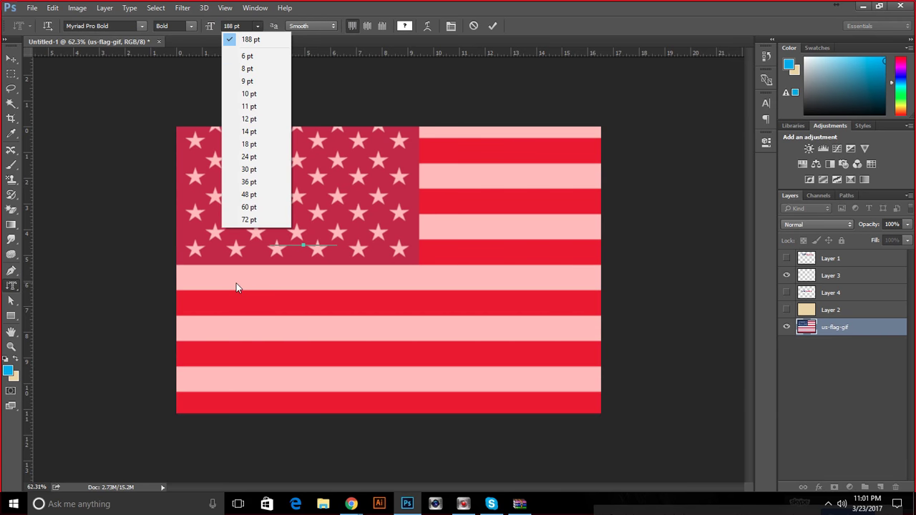
left_click(244, 219)
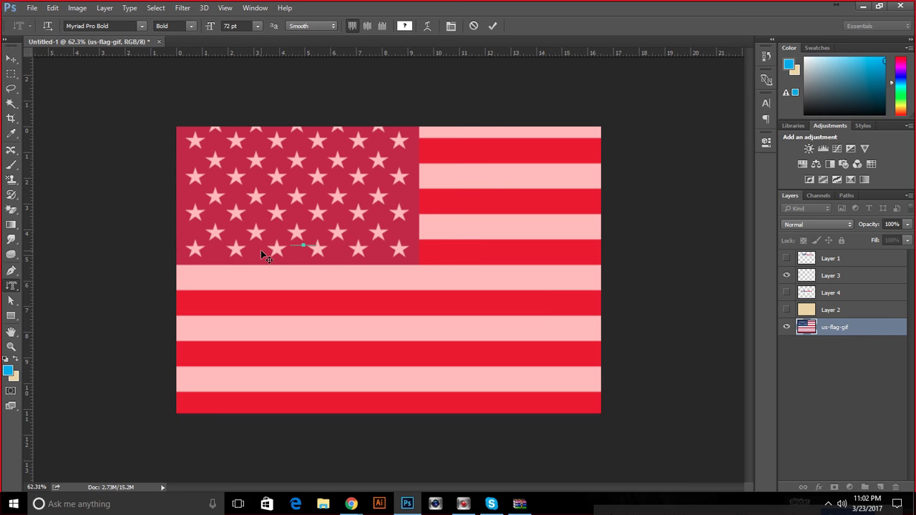
type("AMERICA")
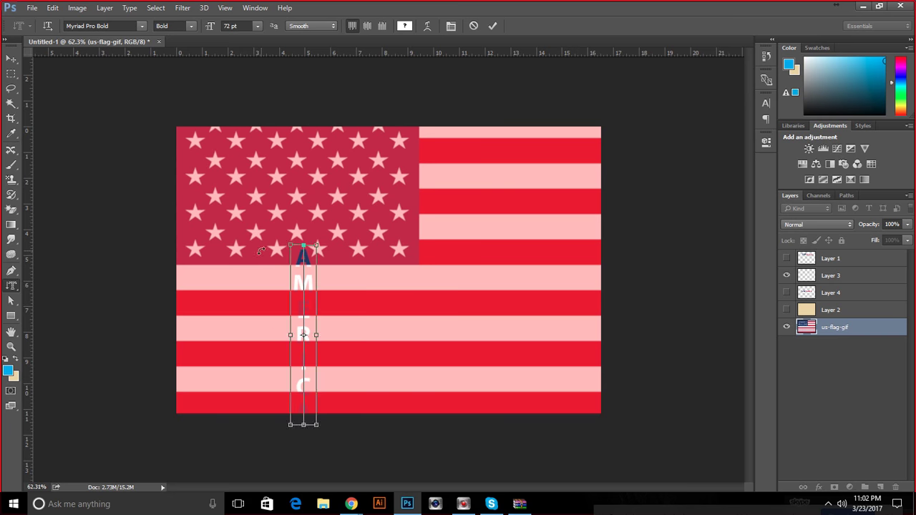
key("ctrl+a")
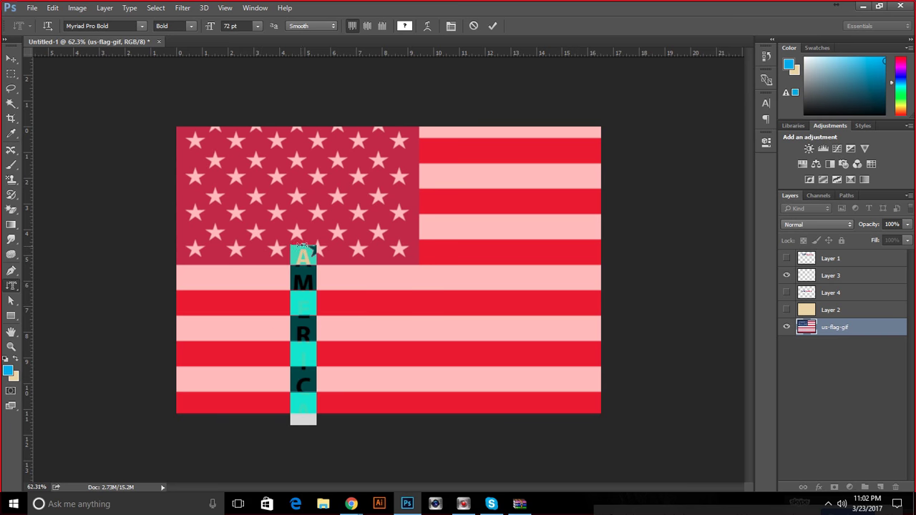
left_click_drag(325, 251, 382, 182)
left_click(493, 26)
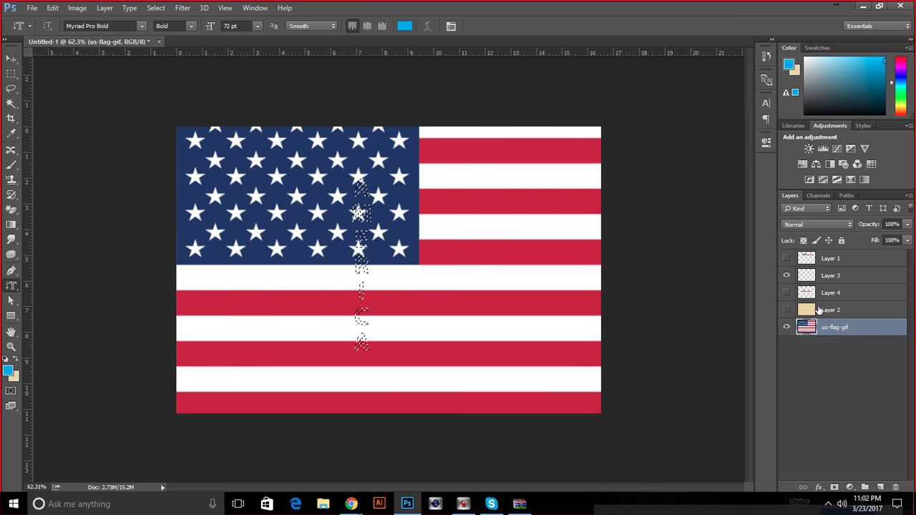
Copy the selected flag lettering to a new layer, place it above Layer 2, hide us-flag-gif, and show the beige background.
key("ctrl+j")
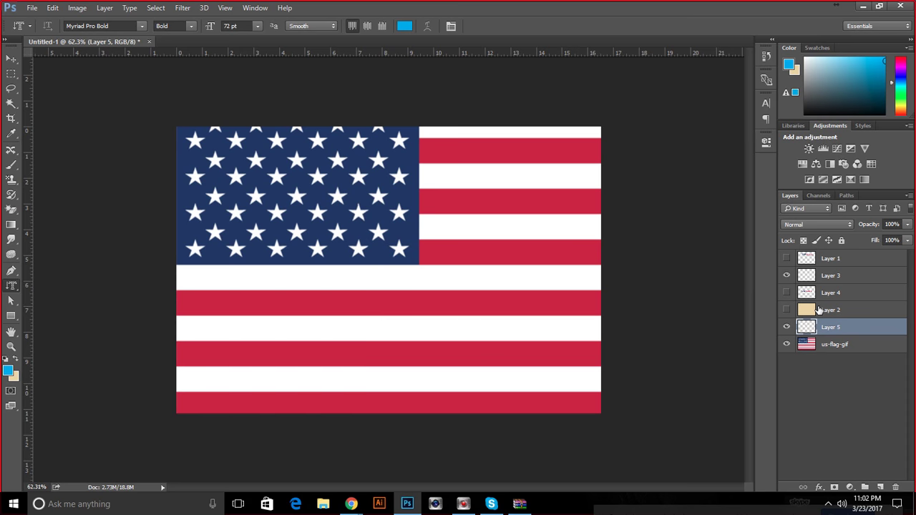
left_click(786, 344)
left_click(809, 327)
left_click_drag(809, 326, 816, 305)
left_click(787, 327)
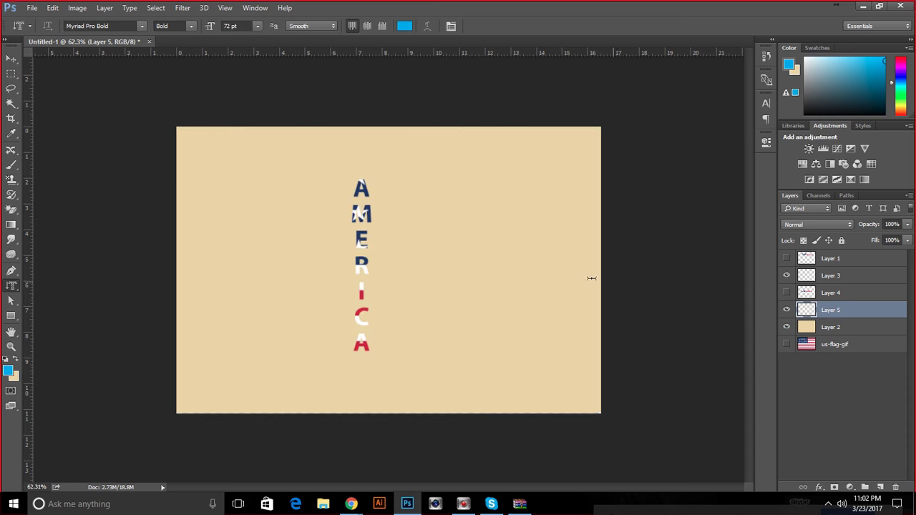
key("ctrl+1")
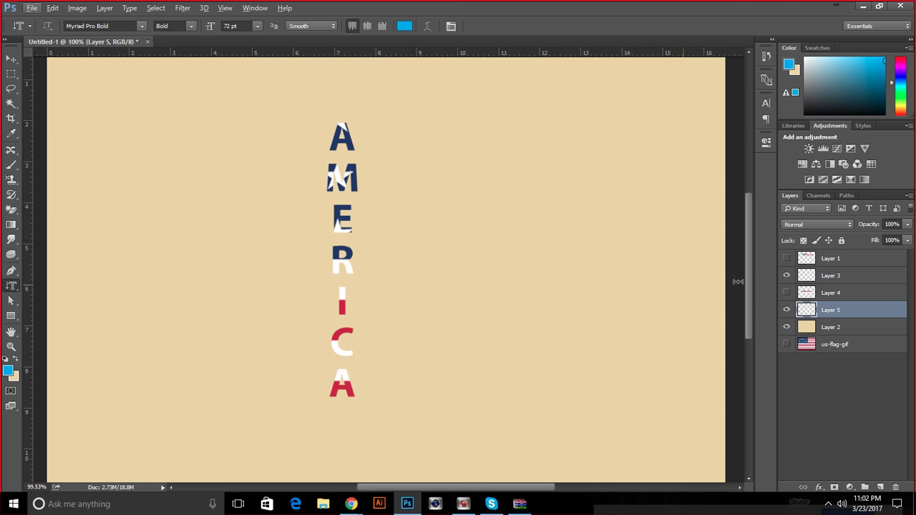
Show Layer 4 and move the vertical AMERICA lettering to the left of the horizontal AMERICA with the Move tool.
left_click(787, 293)
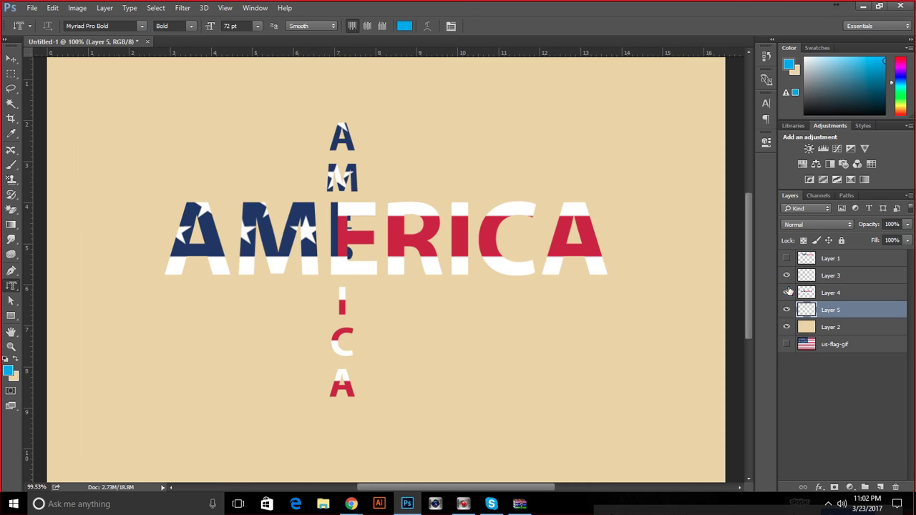
left_click(11, 58)
left_click_drag(353, 251, 132, 282)
scroll(520, 227, "down", 5)
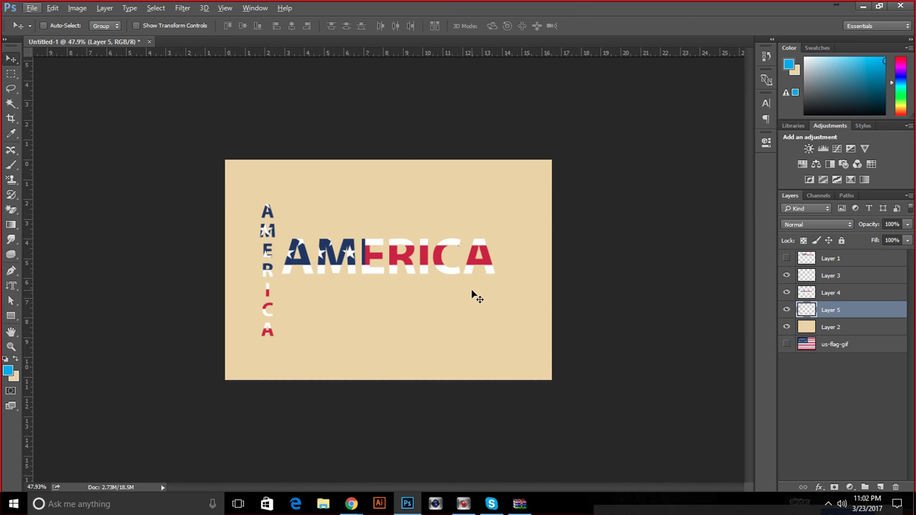
Delete every layer above us-flag-gif, including the beige Layer 2, and make the flag layer visible.
left_click(815, 265)
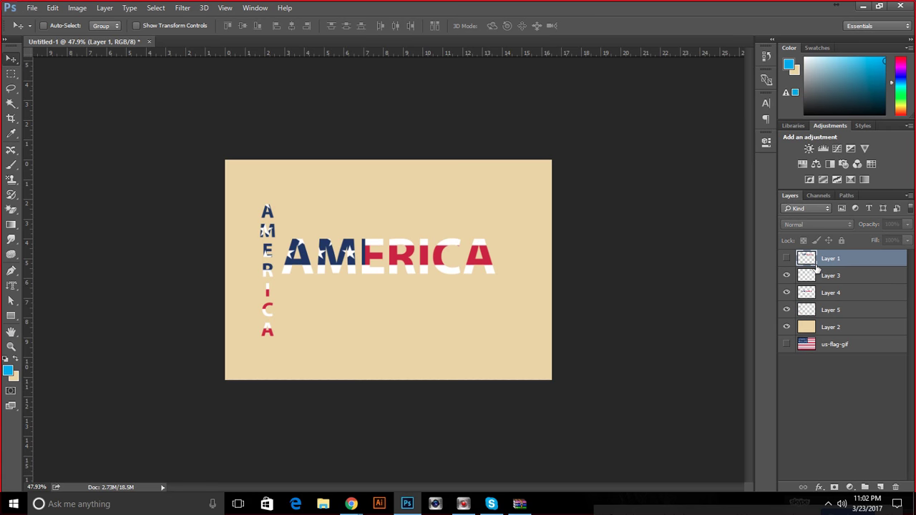
key("Delete")
key("Delete")
key("Delete")
key("Delete")
key("Delete")
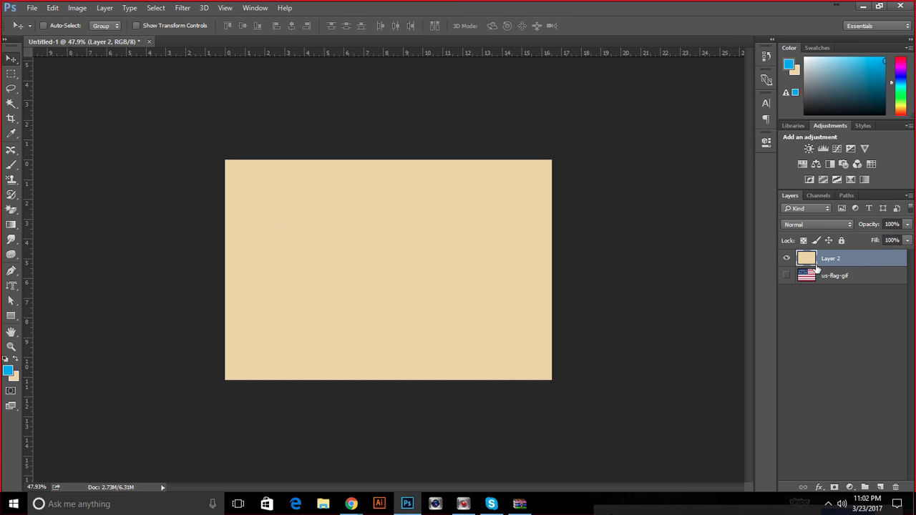
left_click(786, 258)
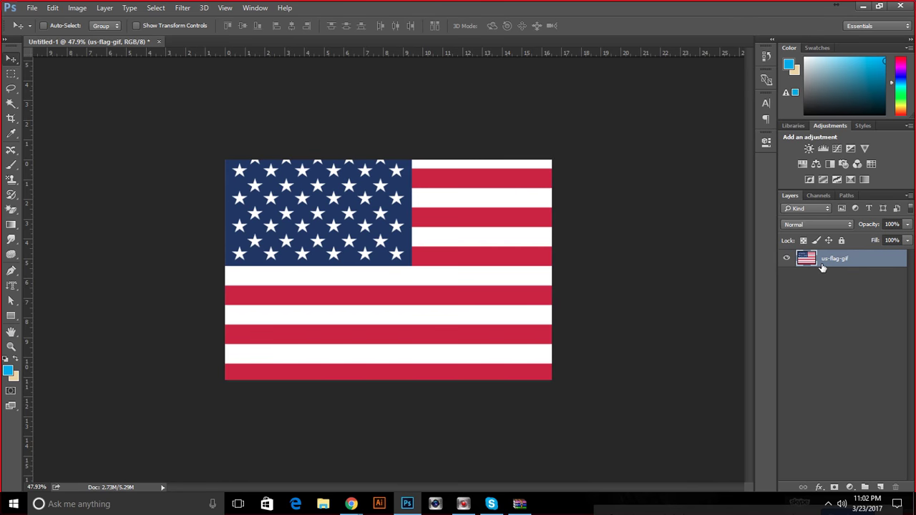
Add a new blank layer and delete the us-flag-gif layer.
left_click(880, 486)
left_click_drag(852, 260, 861, 317)
left_click(848, 260)
key("Delete")
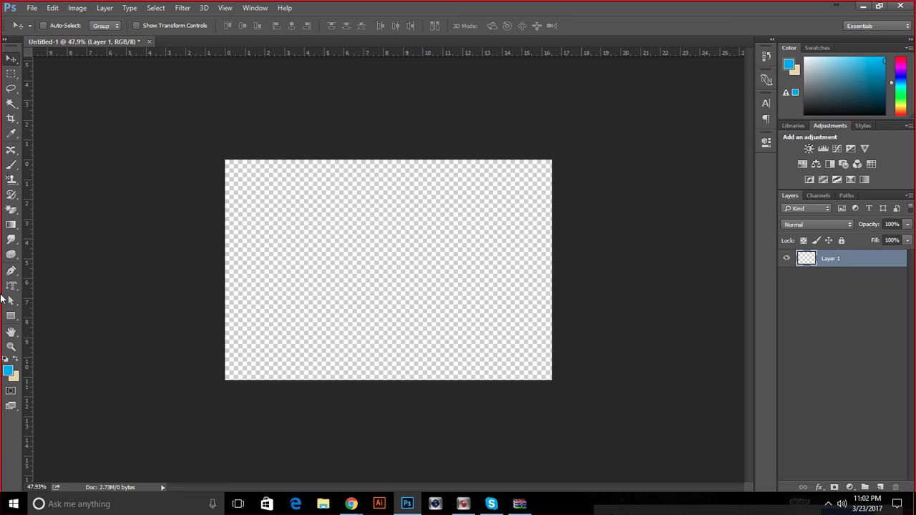
Draw a paragraph text box with the Horizontal Type tool, paste the Lorem Ipsum passage into it, and extend its upper edge upward.
left_click_drag(11, 286, 49, 290)
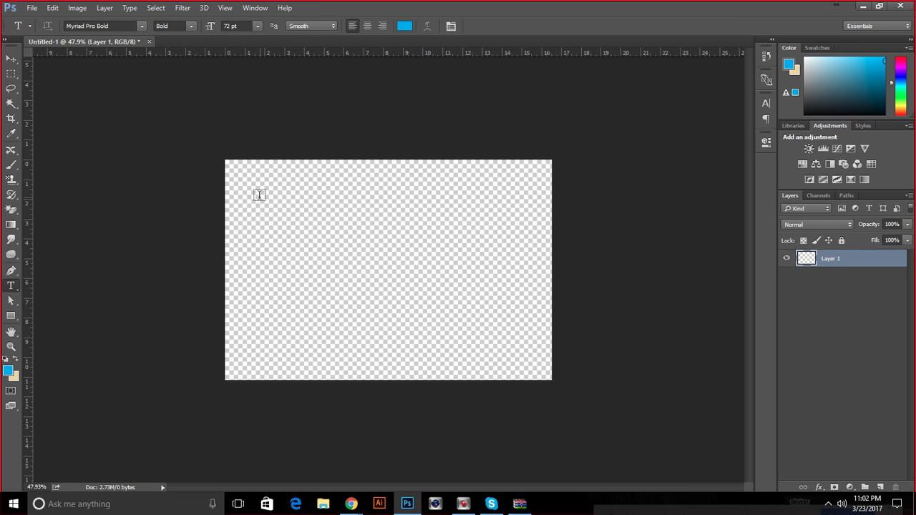
left_click_drag(256, 195, 489, 355)
mouse_move(351, 504)
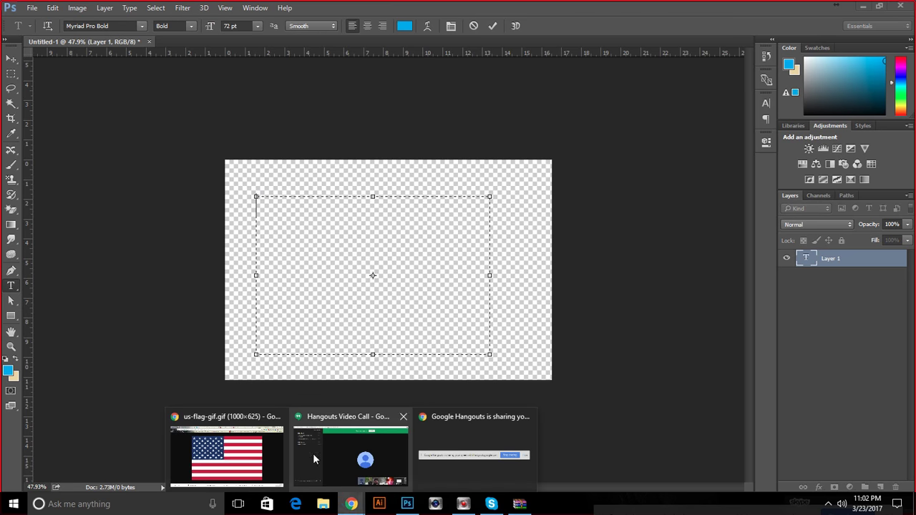
left_click(371, 291)
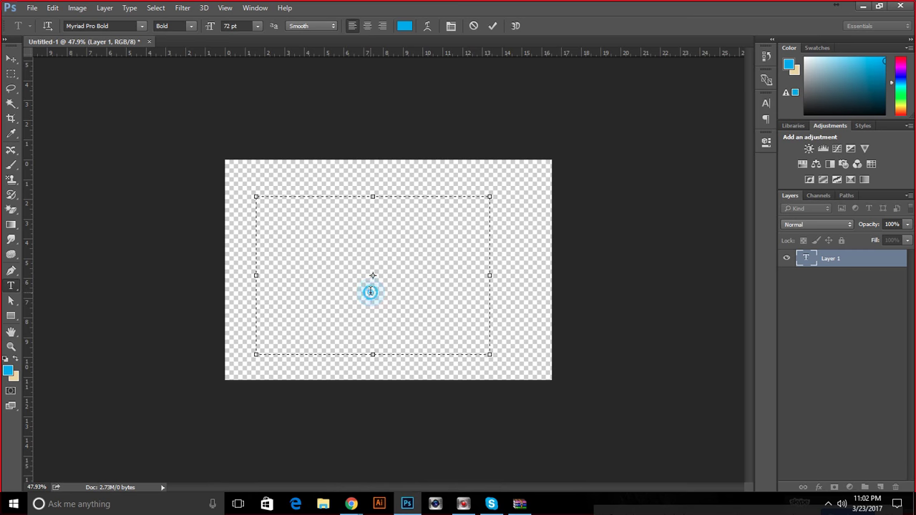
key("ctrl+v")
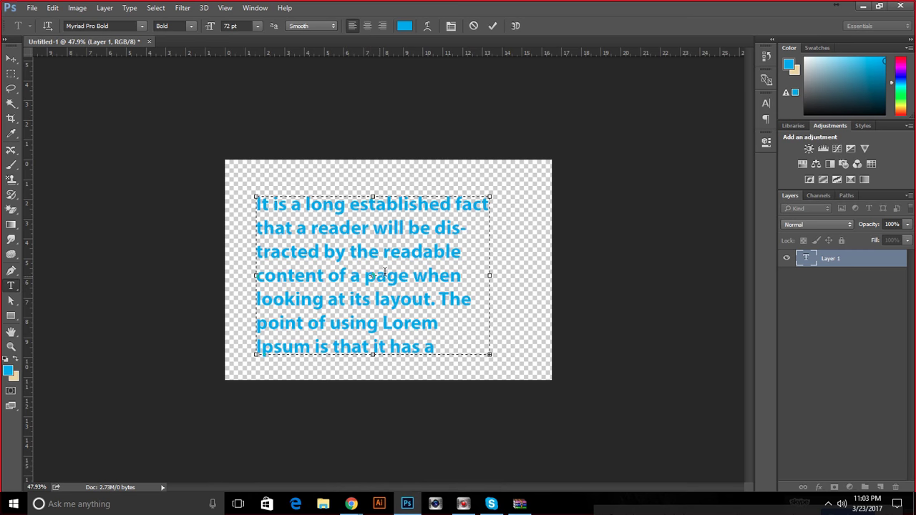
left_click_drag(370, 200, 370, 172)
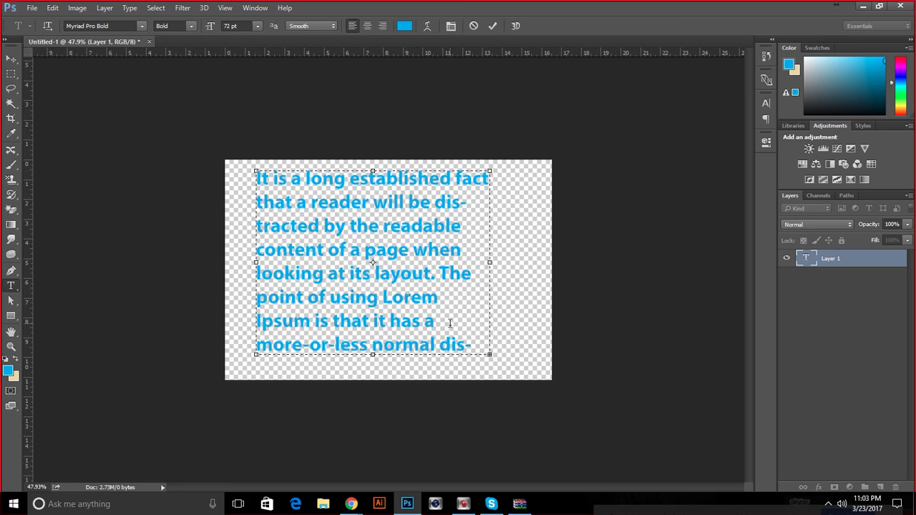
Select and copy the pasted paragraph, and cancel the text box.
left_click_drag(475, 348, 210, 154)
key("ctrl+c")
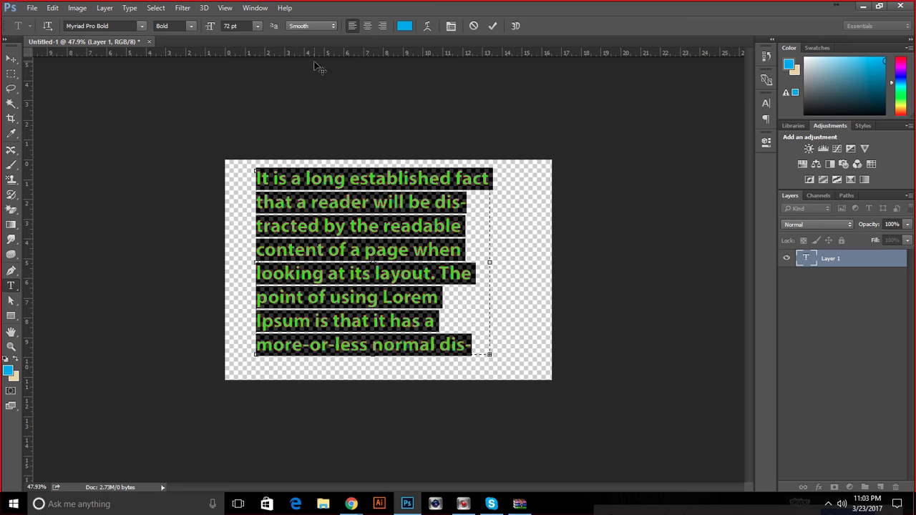
left_click(349, 26)
left_click(473, 26)
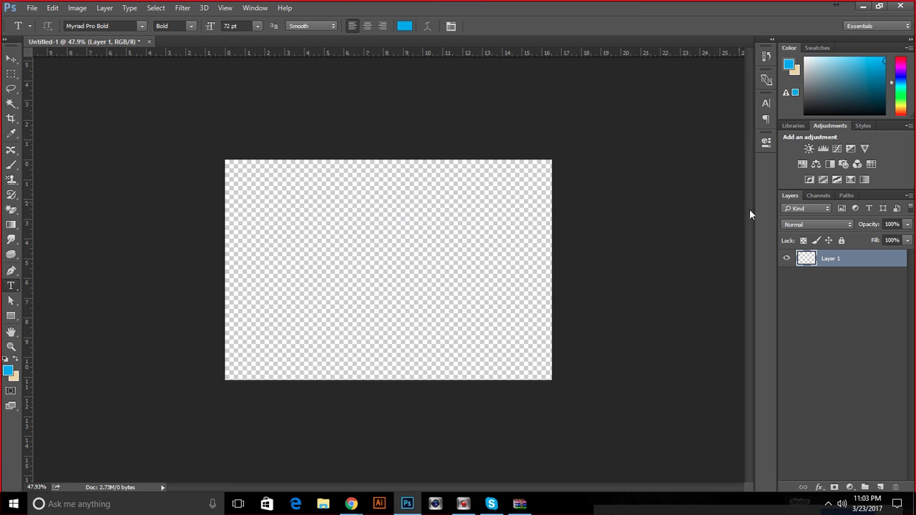
Draw a larger text box across most of the canvas, try pasting the copied paragraph into it, and undo the paste.
left_click(11, 275)
left_click(12, 285)
left_click_drag(239, 184, 529, 372)
left_click(254, 209)
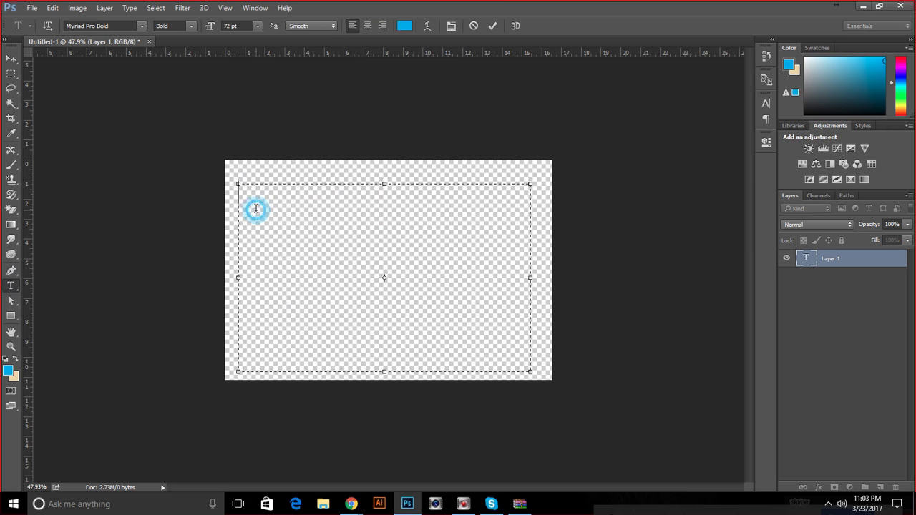
key("ctrl+v")
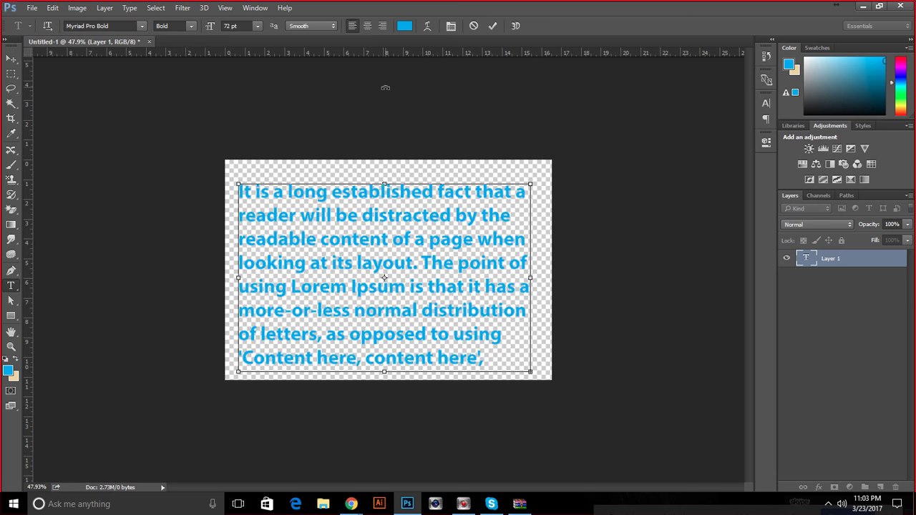
key("ctrl+z")
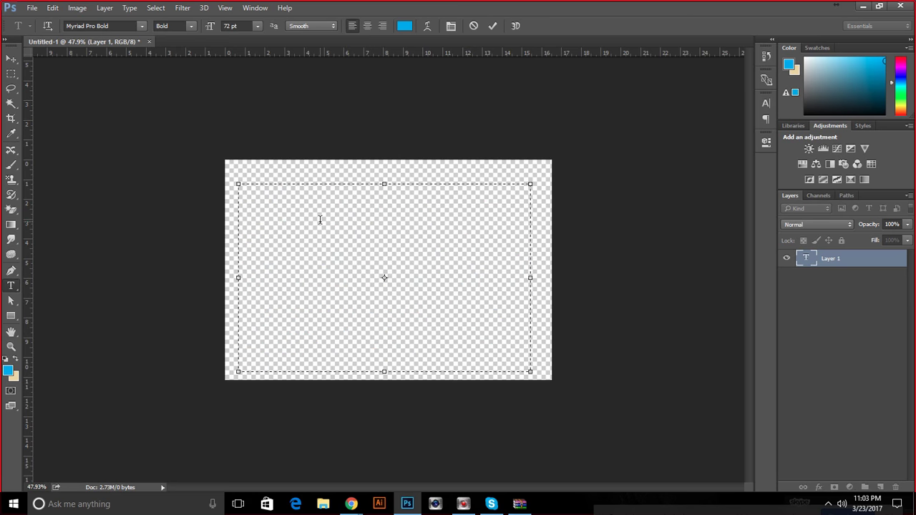
Enter "Example Text" in the empty text box.
type("a")
key("BackSpace")
type("Example Text")
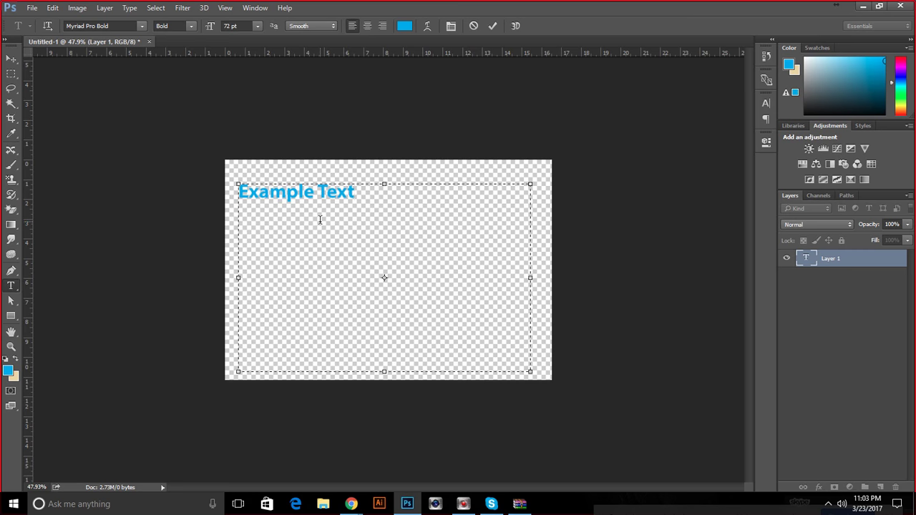
Select the whole "Example Text" line, try right alignment, and center it in the text box.
left_click_drag(362, 198, 223, 191)
left_click(322, 243)
left_click_drag(409, 194, 212, 194)
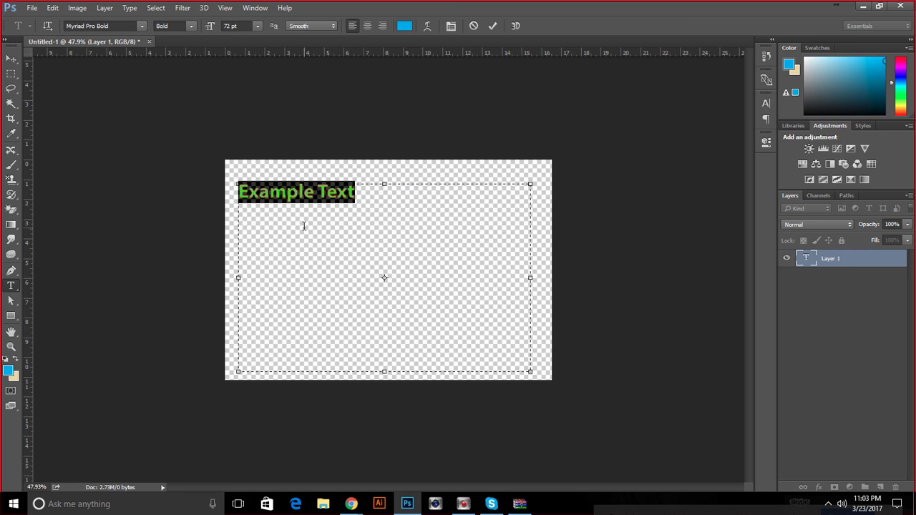
left_click(378, 29)
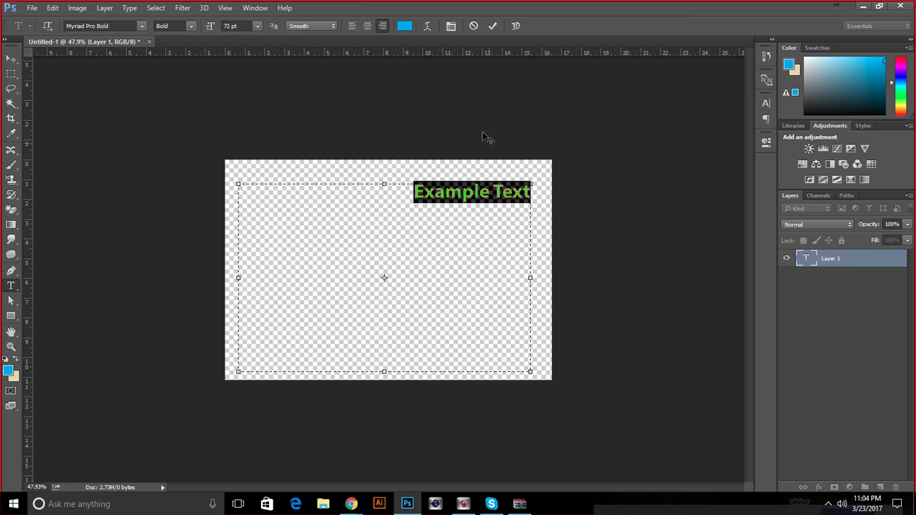
left_click(367, 26)
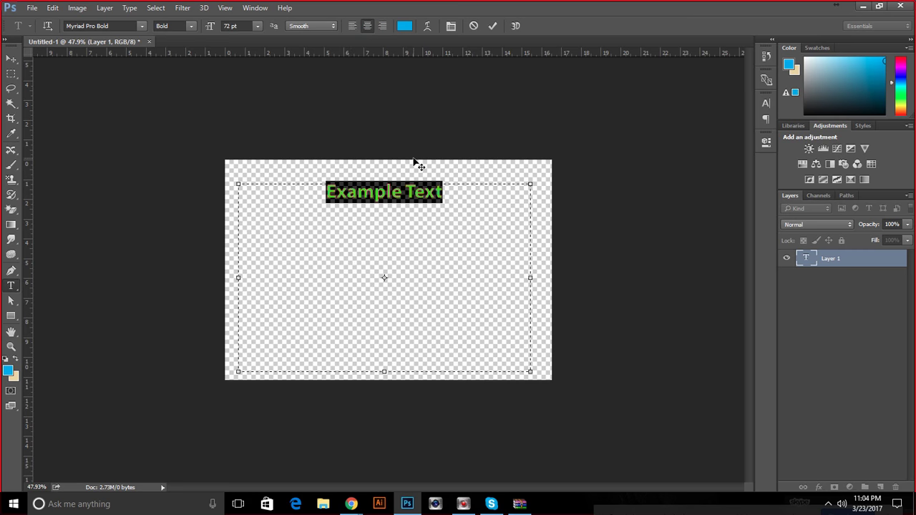
Left-align the "Example Text" line in its text box.
left_click(352, 26)
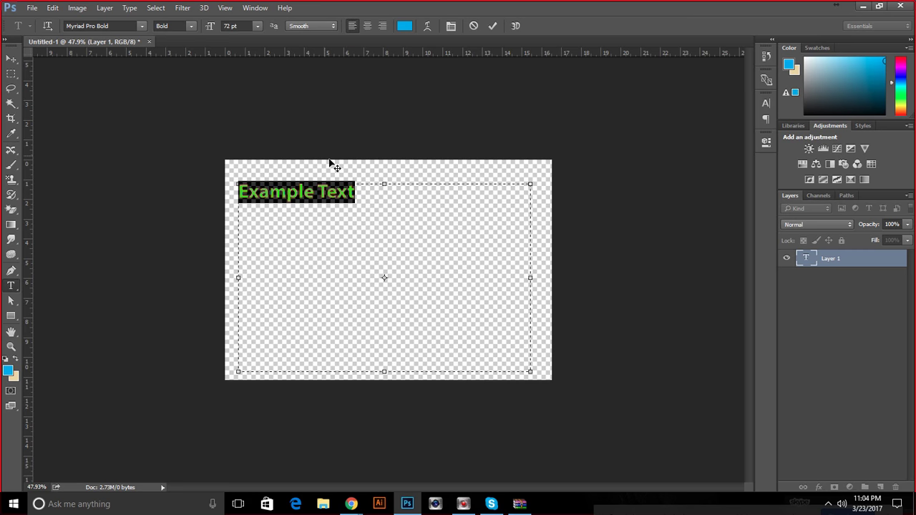
left_click(368, 209)
left_click_drag(364, 196, 229, 159)
left_click(254, 8)
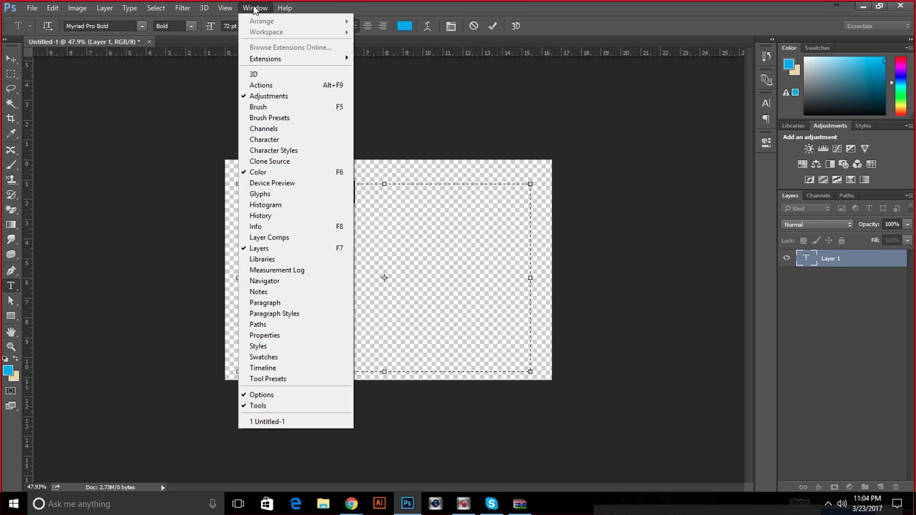
mouse_move(284, 8)
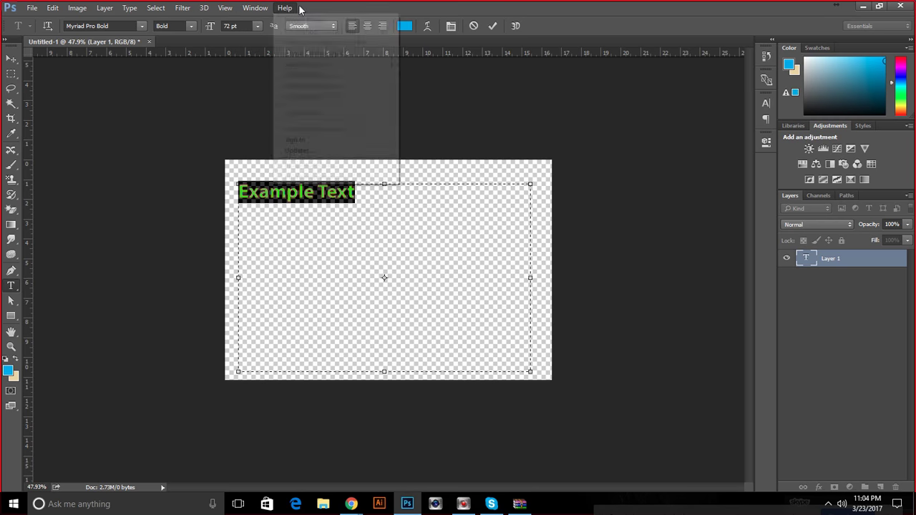
left_click(390, 6)
left_click(254, 8)
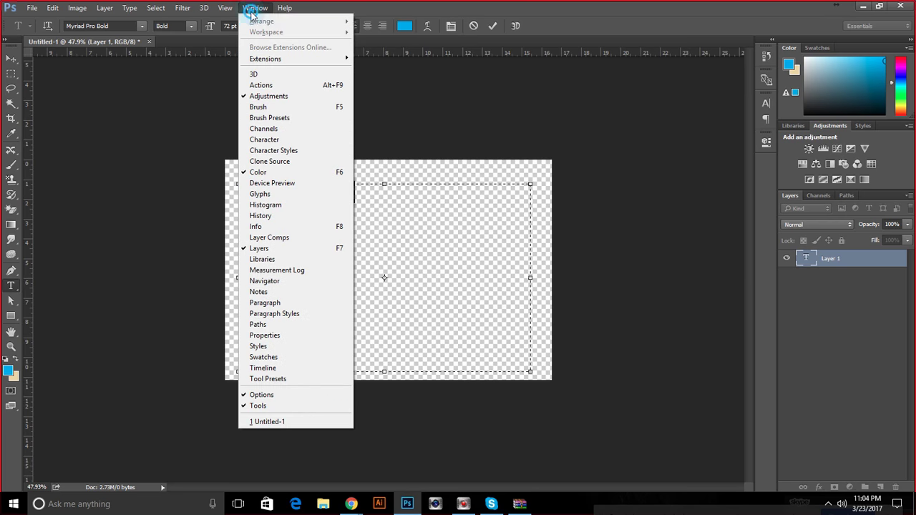
left_click(265, 304)
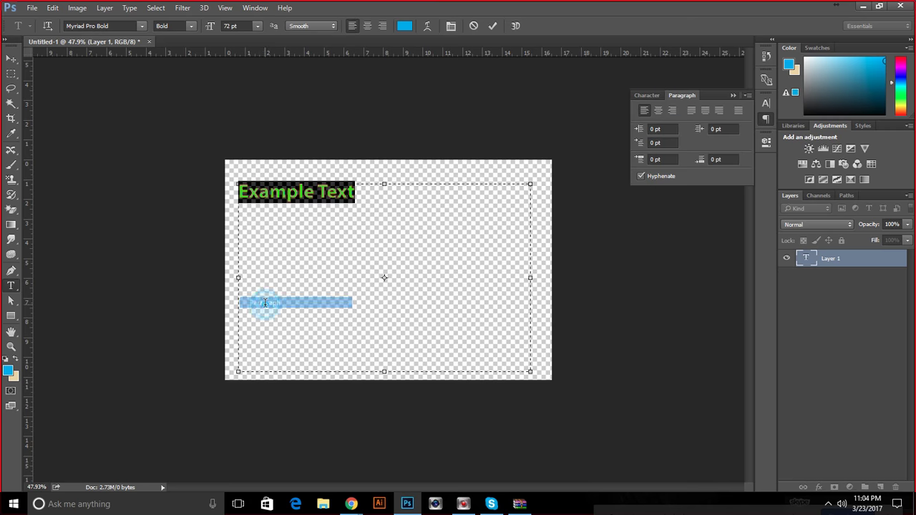
left_click(458, 224)
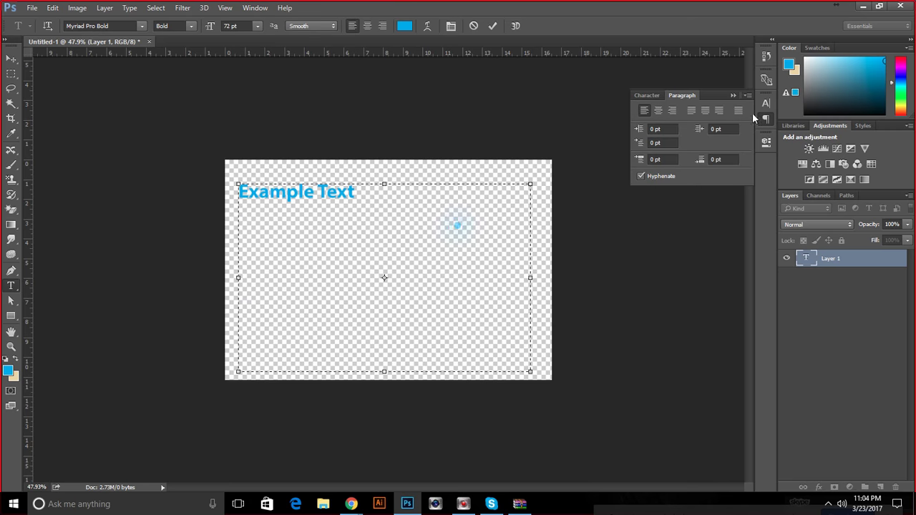
left_click(254, 8)
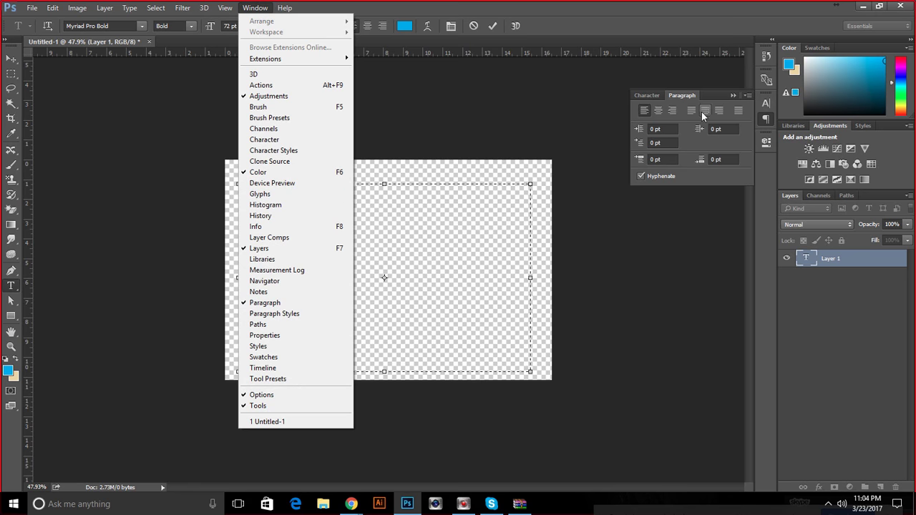
left_click(685, 96)
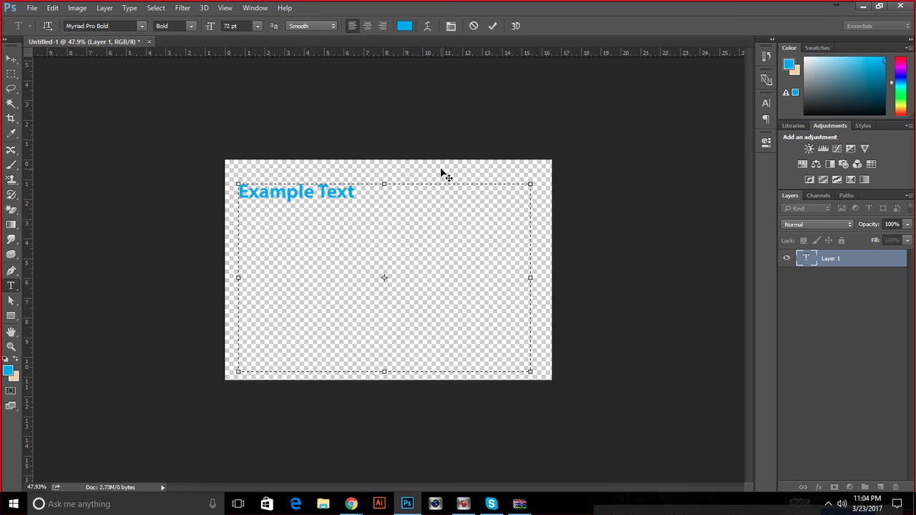
Replace the "Example Text" line with the copied paragraph and show the paragraph formatting options.
left_click_drag(382, 206, 127, 207)
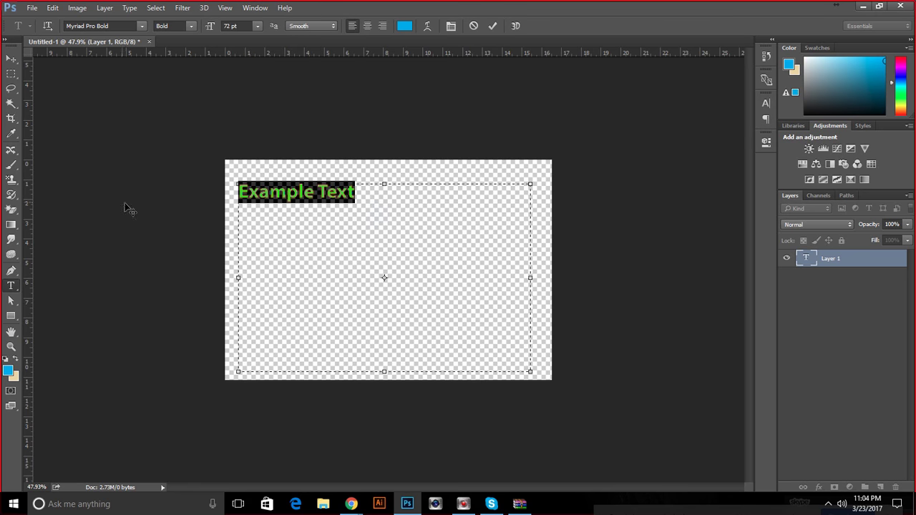
key("ctrl+v")
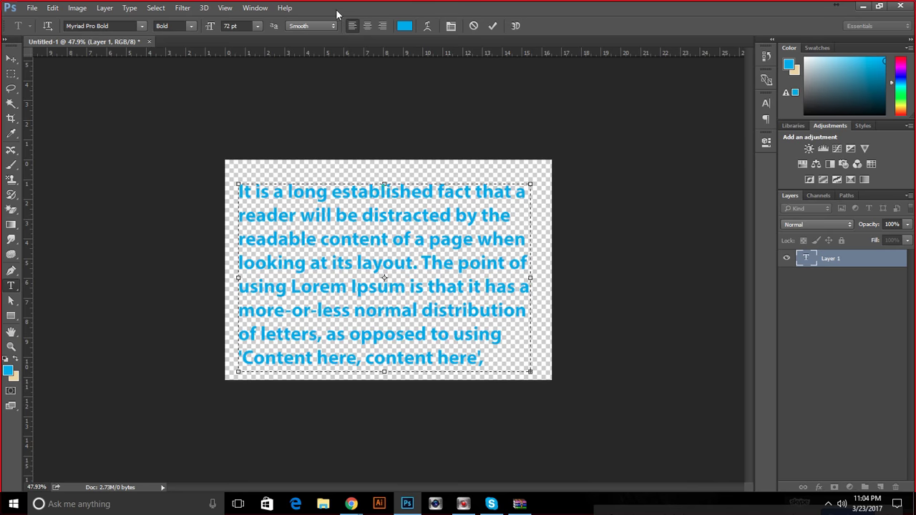
left_click(254, 8)
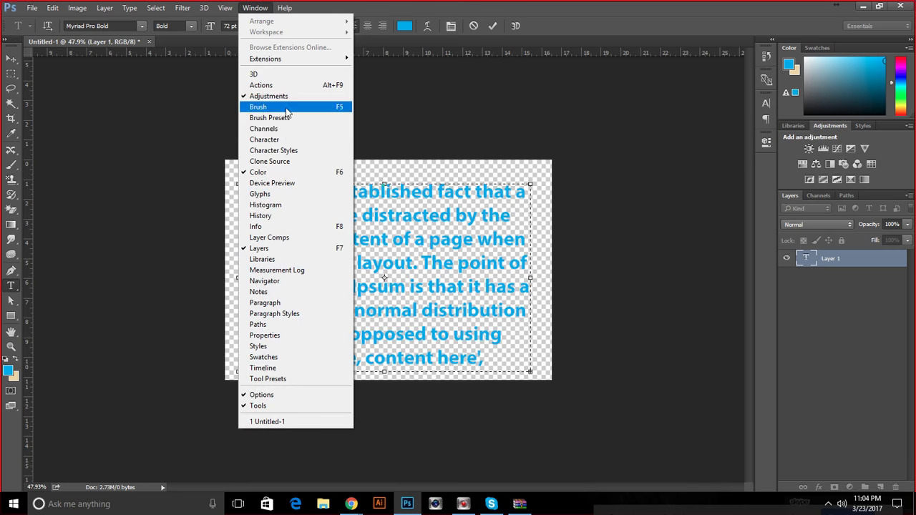
left_click(266, 302)
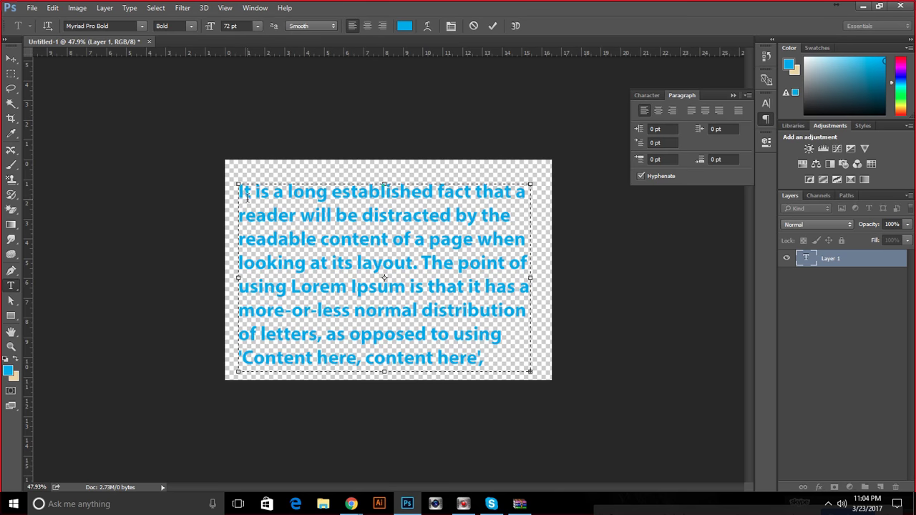
Select the whole pasted paragraph, try center and right alignment, and justify it with the last line right-aligned.
left_click_drag(245, 195, 522, 429)
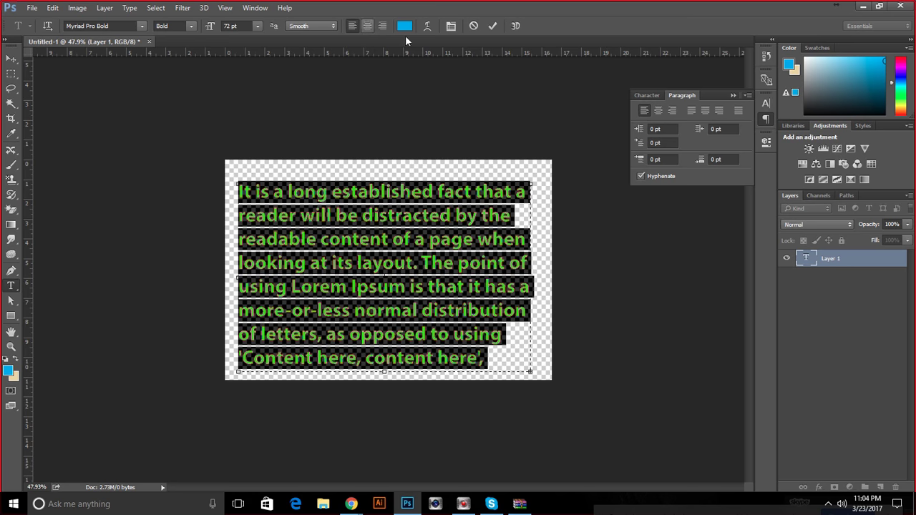
left_click(659, 111)
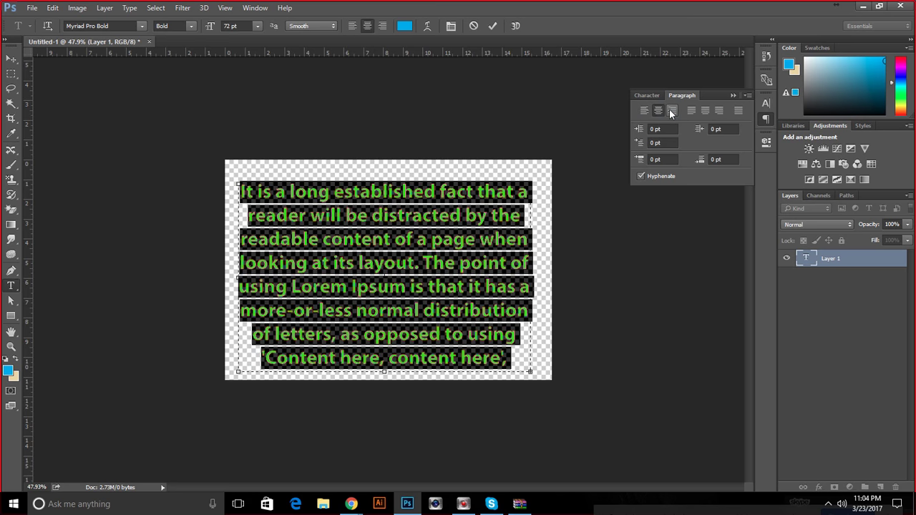
left_click(671, 111)
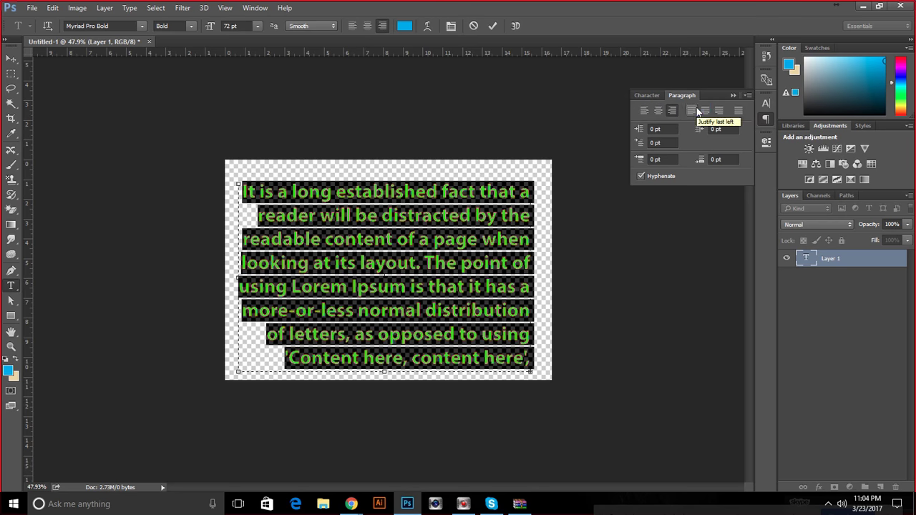
left_click(696, 111)
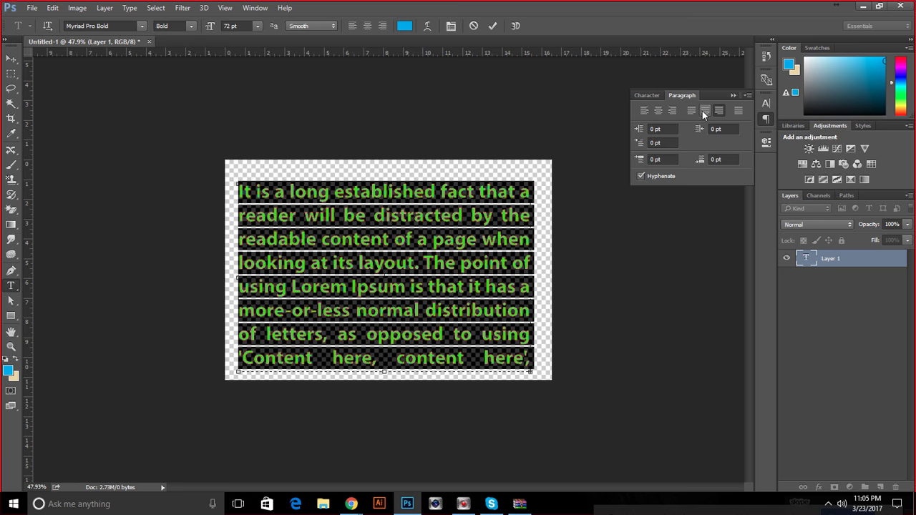
left_click(474, 253)
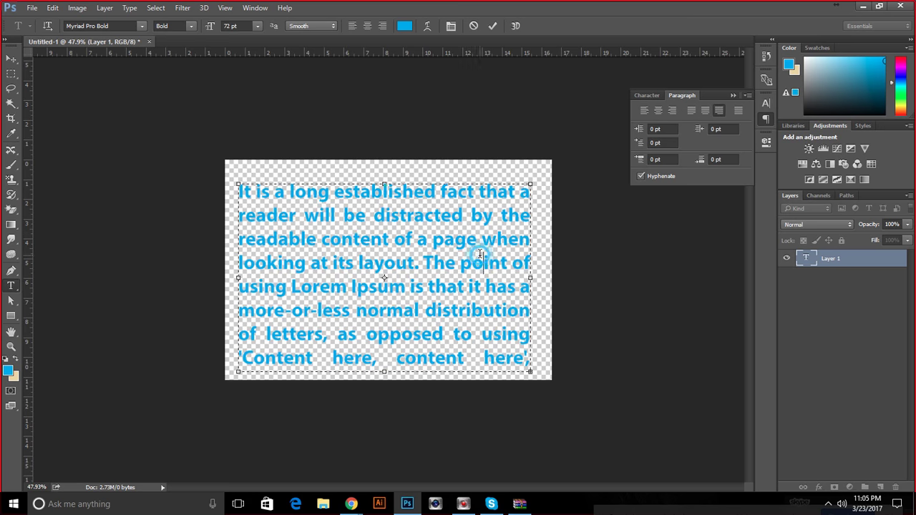
Trim the paragraph to end at "as opposed to using" by copying that portion, clearing the text box, and pasting it back.
triple_click(241, 355)
type("making it look like readable English.")
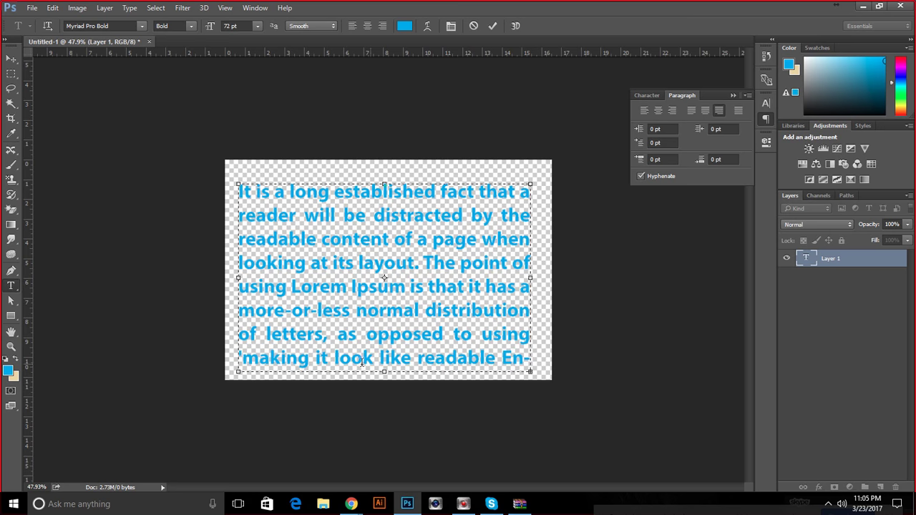
left_click_drag(522, 342, 198, 183)
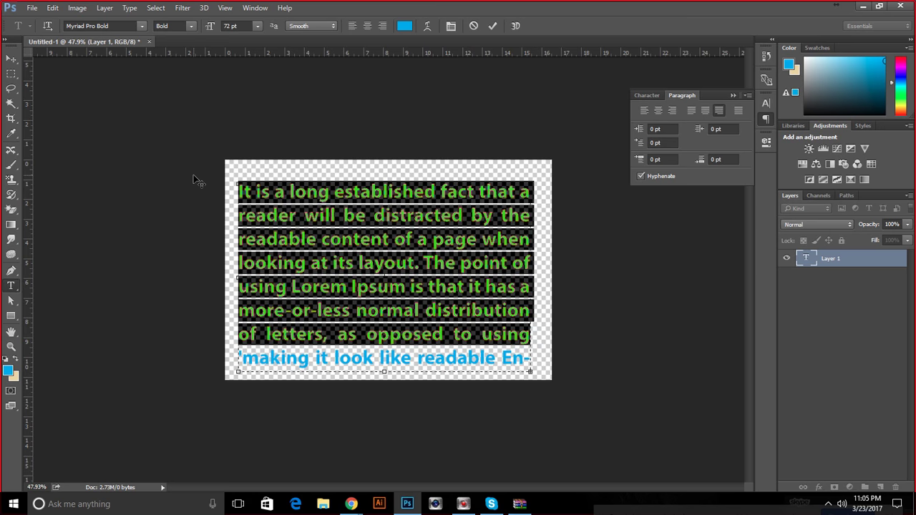
key("ctrl+a")
key("ctrl+c")
key("BackSpace")
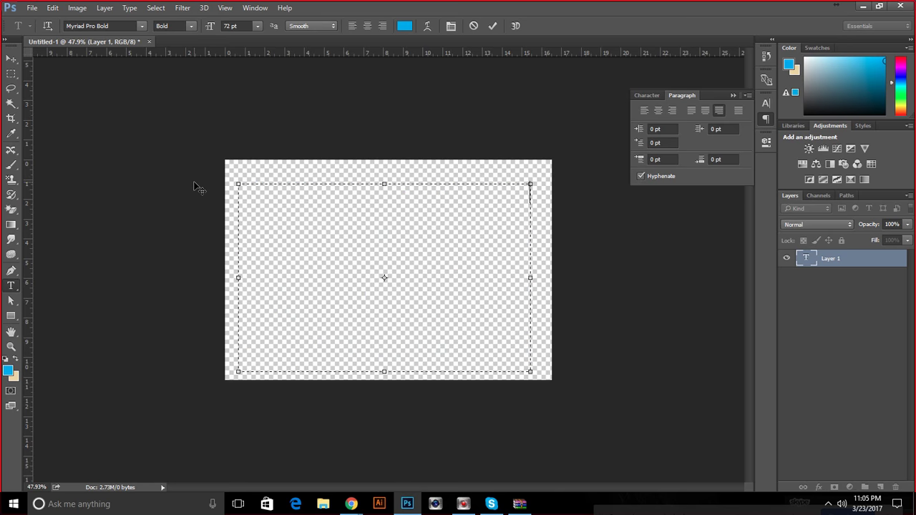
key("ctrl+v")
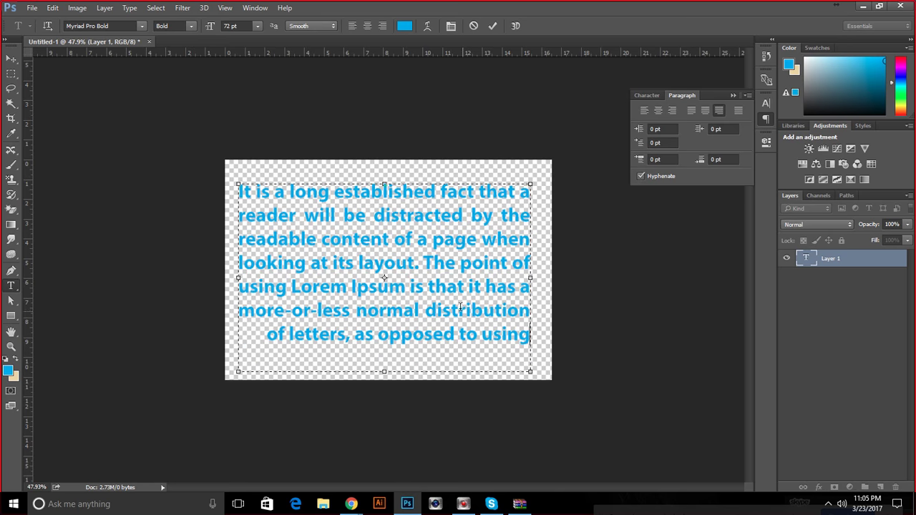
Select the shortened paragraph, try justifying it with the last line left-aligned, and set it to plain left alignment.
left_click(529, 352)
left_click_drag(521, 333, 261, 177)
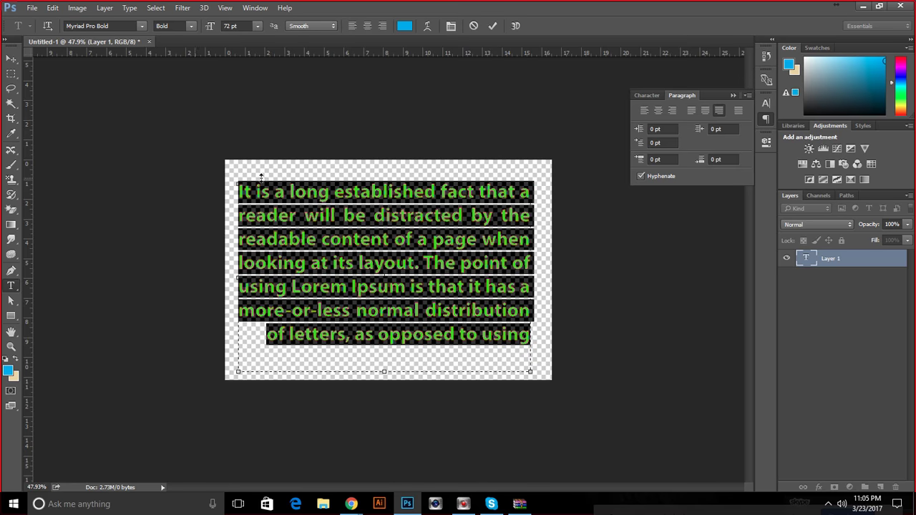
left_click(691, 110)
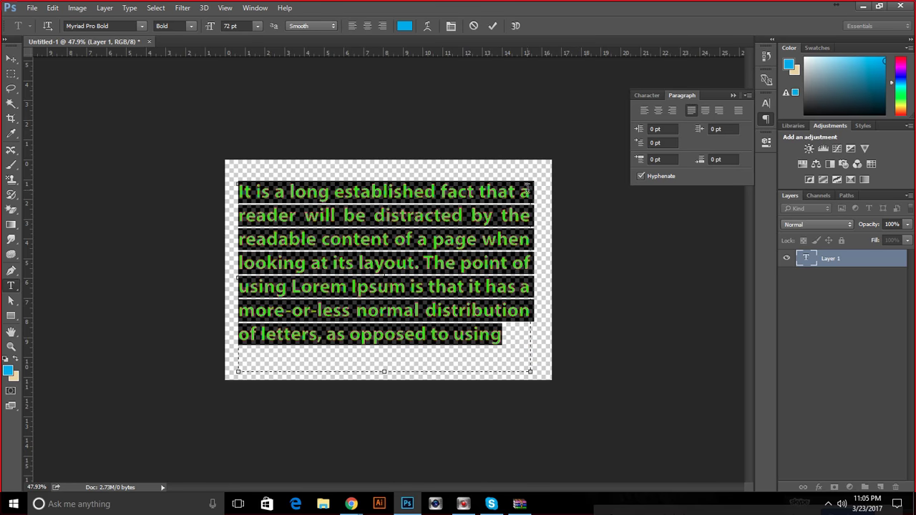
left_click(642, 110)
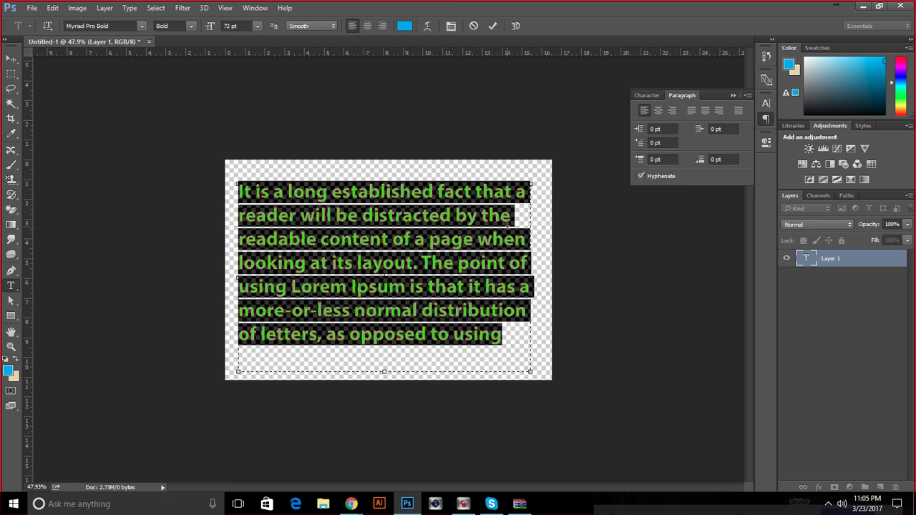
left_click(512, 217)
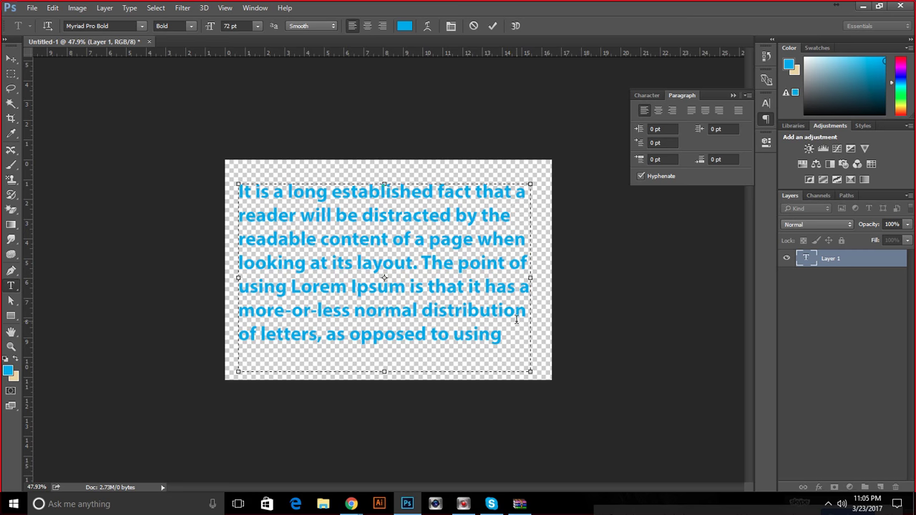
Select the whole shortened paragraph and center-align it.
left_click_drag(517, 348, 210, 170)
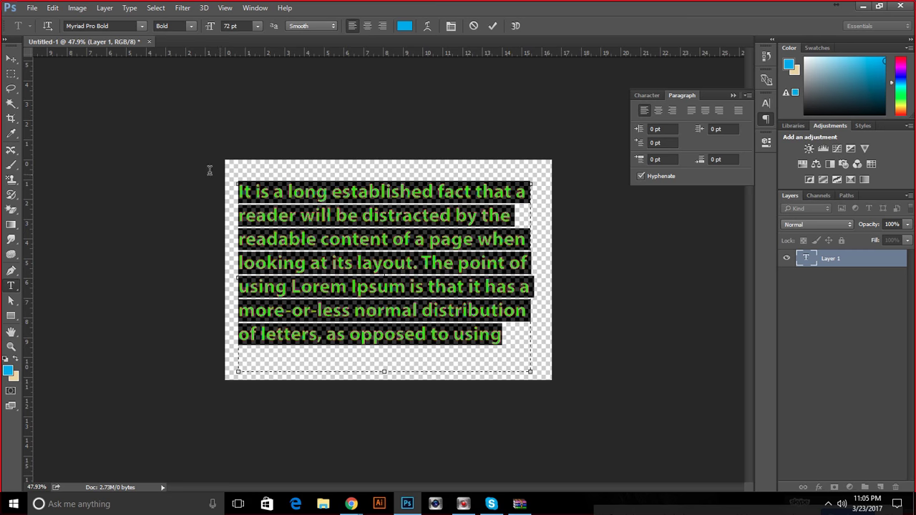
left_click(654, 109)
left_click(380, 215)
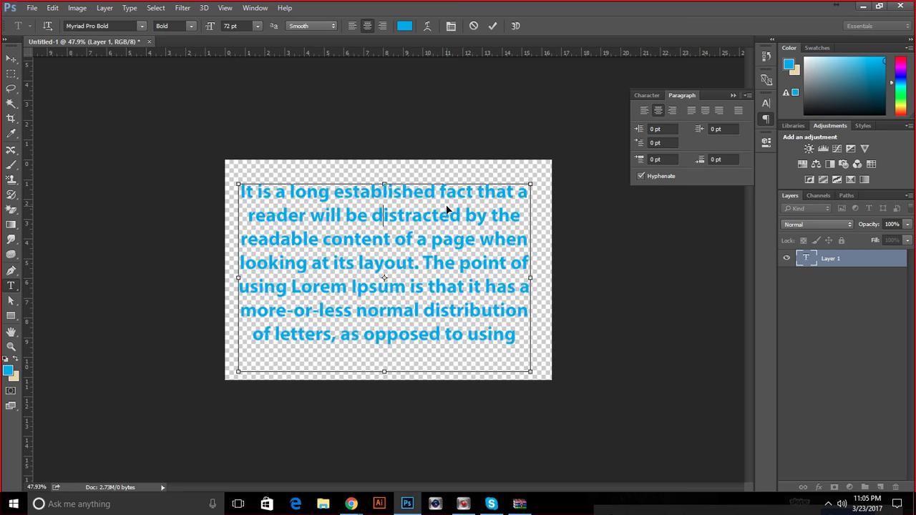
Select all the centered text and right-align it.
key("ctrl+a")
left_click(669, 112)
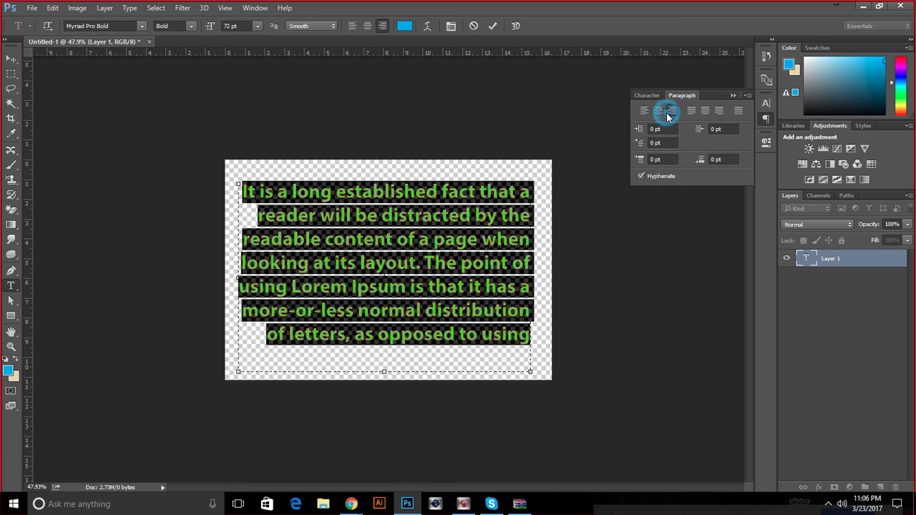
left_click(296, 286)
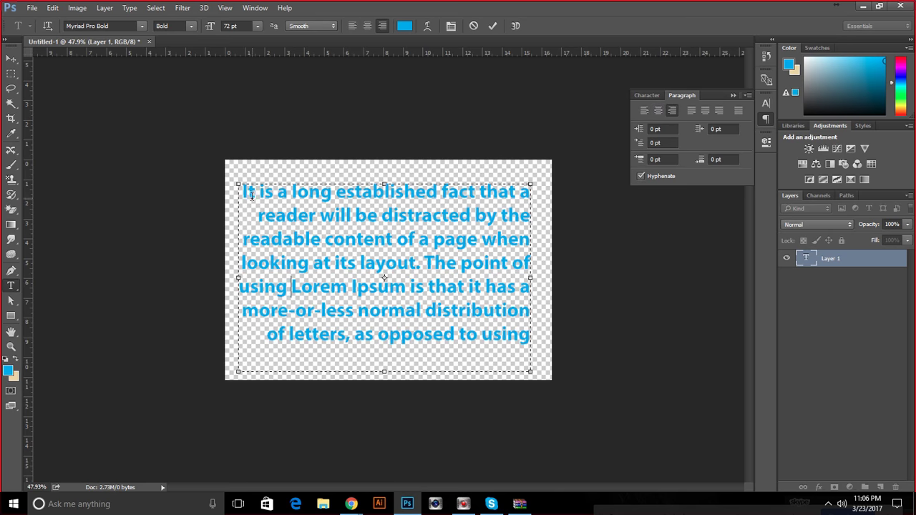
left_click_drag(248, 190, 509, 385)
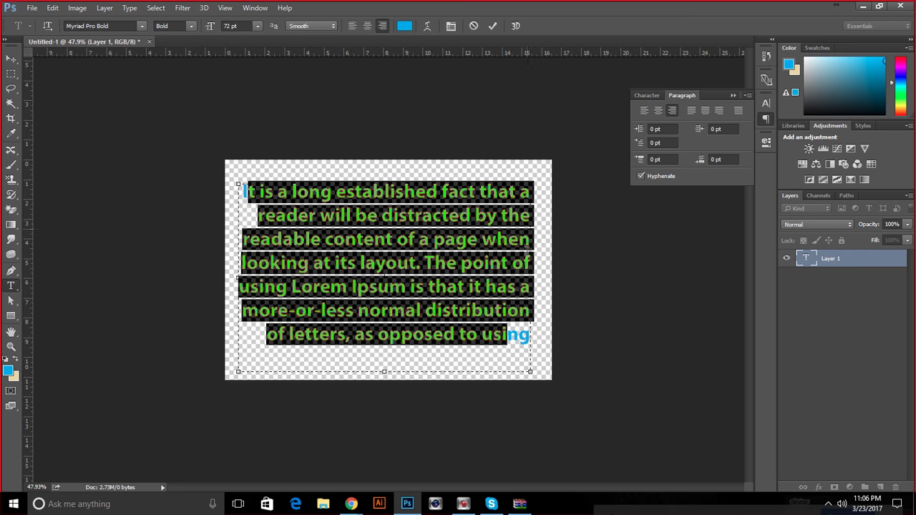
left_click(262, 334)
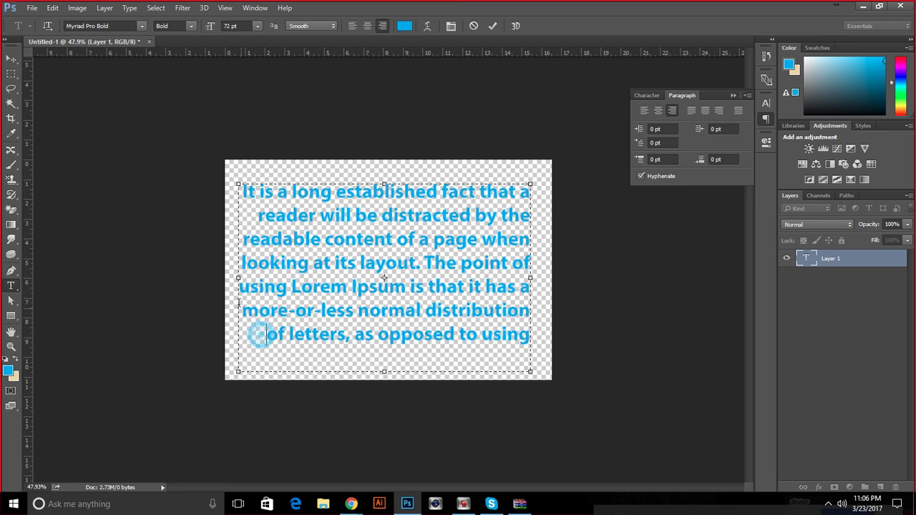
left_click_drag(261, 217, 252, 243)
left_click(314, 309)
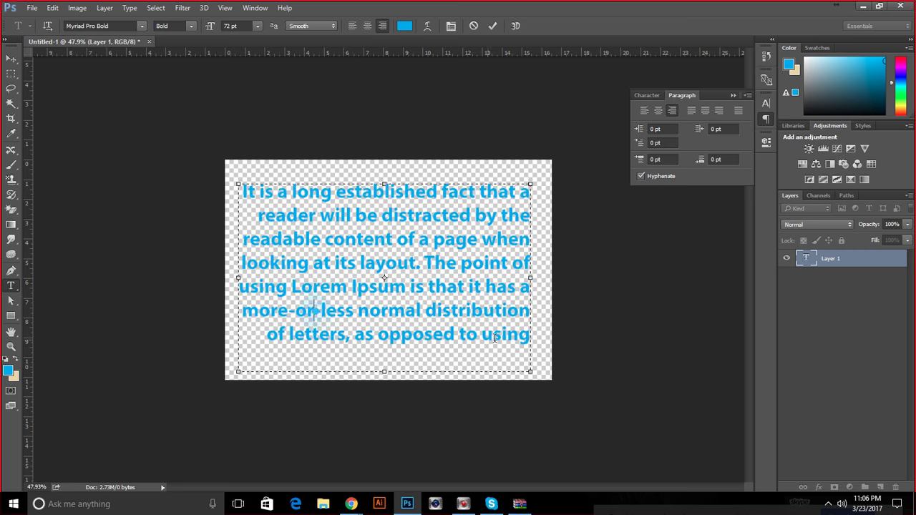
Select the whole right-aligned paragraph and justify it with the last line left-aligned.
left_click_drag(527, 352, 240, 188)
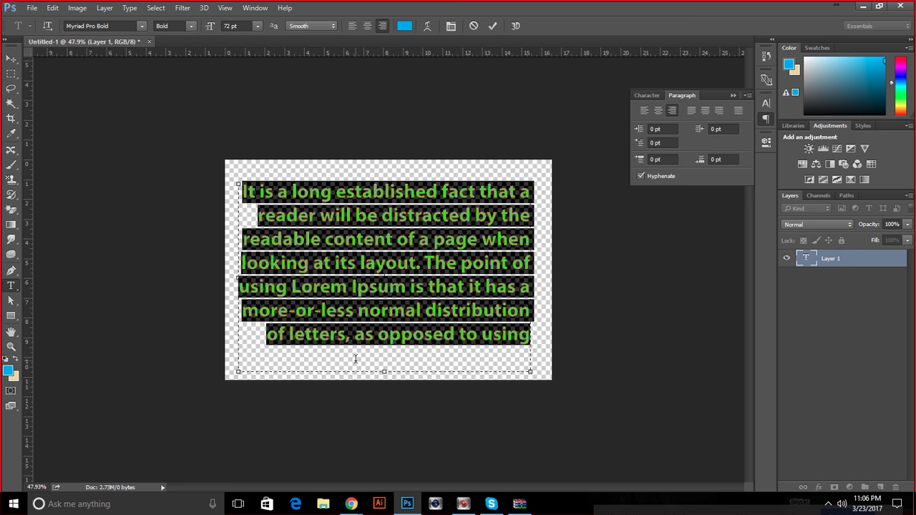
left_click(691, 110)
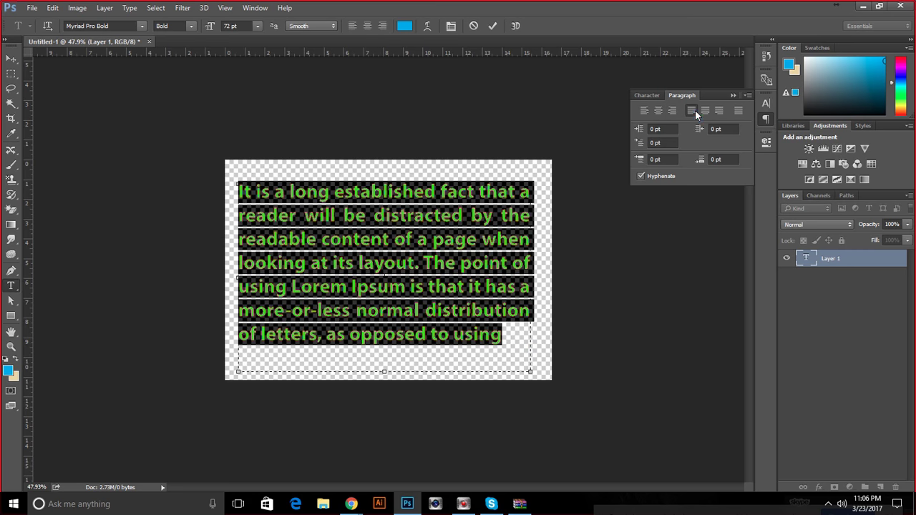
left_click(510, 331)
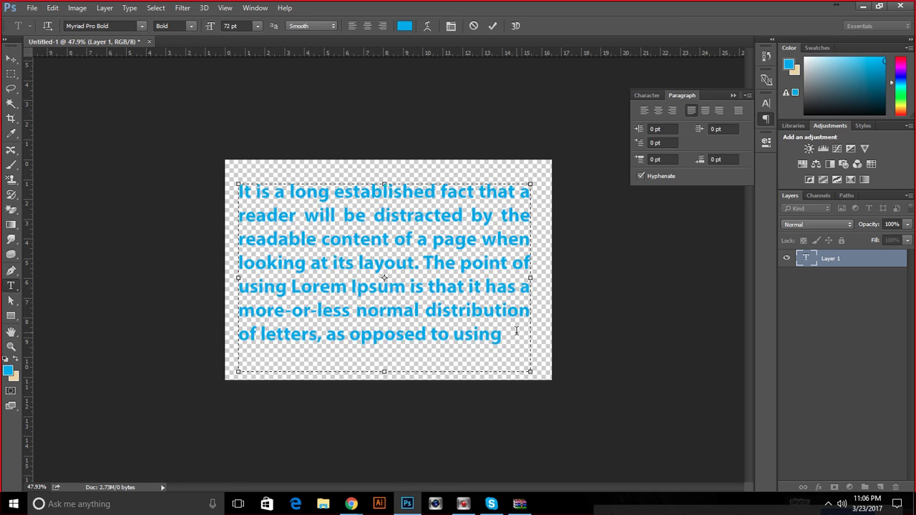
Select the whole paragraph and justify it with the last line centered.
left_click(506, 335)
left_click_drag(520, 336, 283, 334)
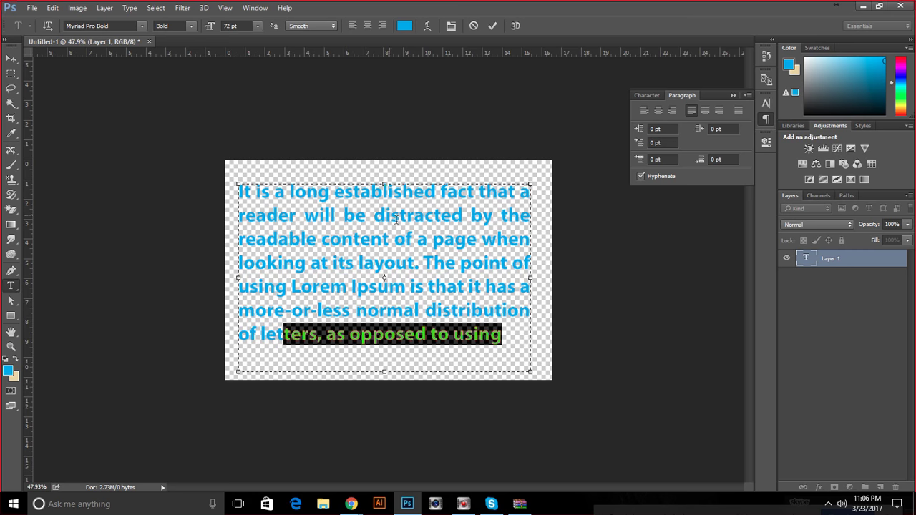
left_click(517, 350)
left_click(518, 337)
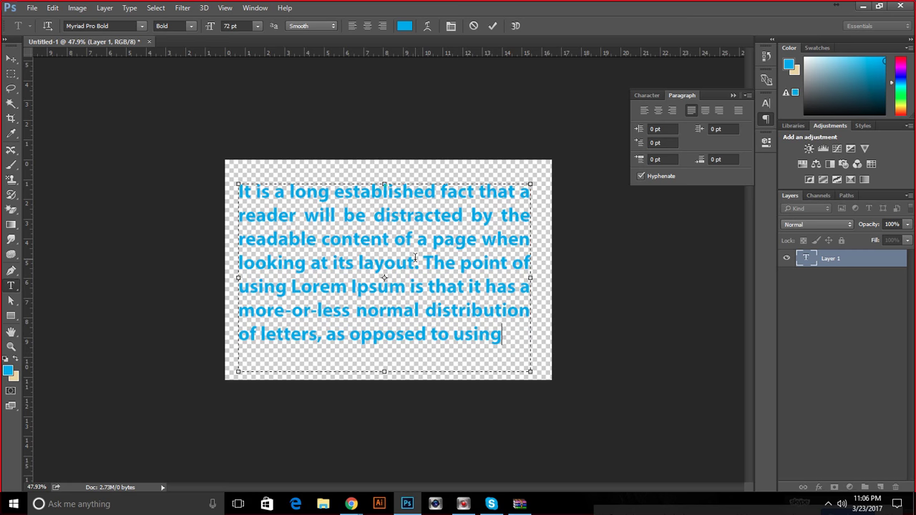
left_click_drag(522, 344, 203, 180)
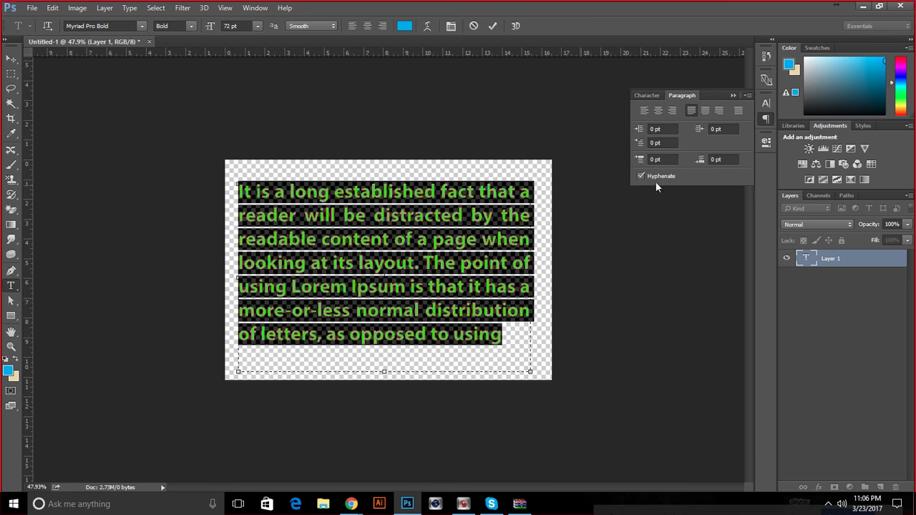
left_click(705, 110)
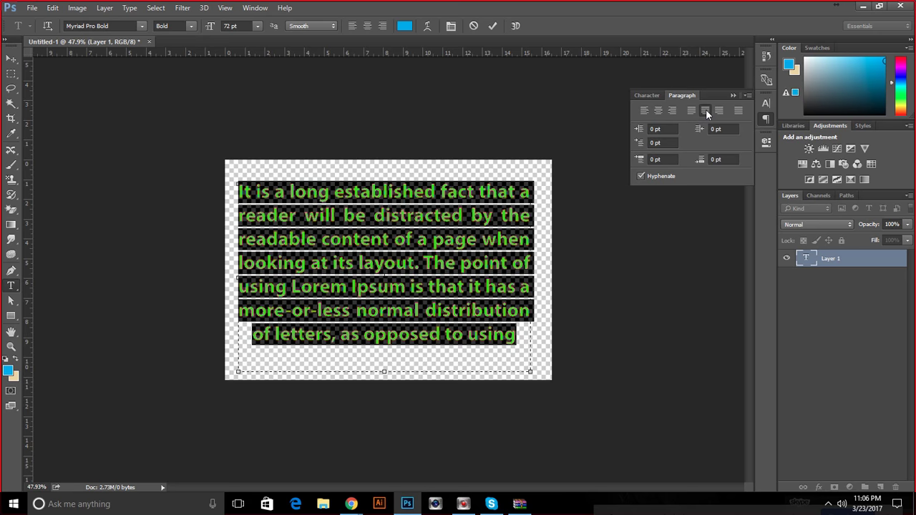
Highlight the centered last line, and select the whole paragraph to justify it with the last line right-aligned.
left_click(514, 342)
left_click_drag(526, 333, 256, 342)
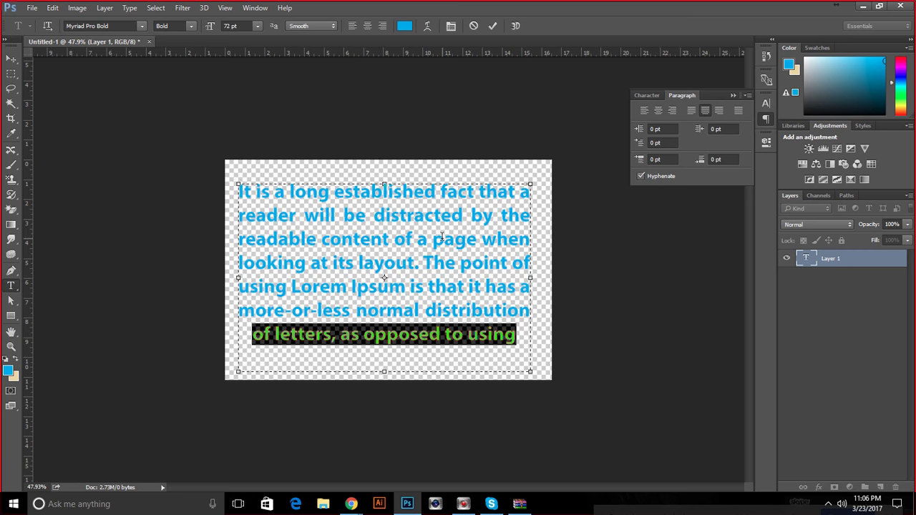
left_click(265, 341)
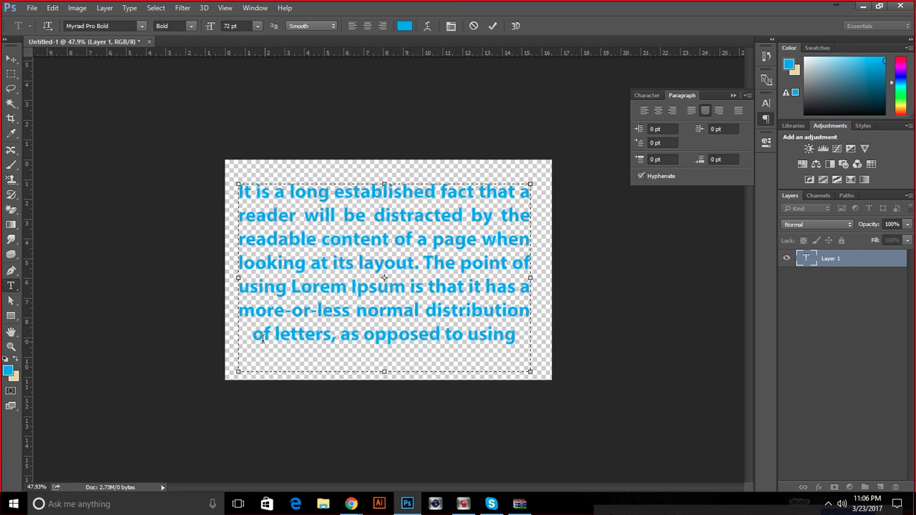
left_click_drag(517, 336, 146, 83)
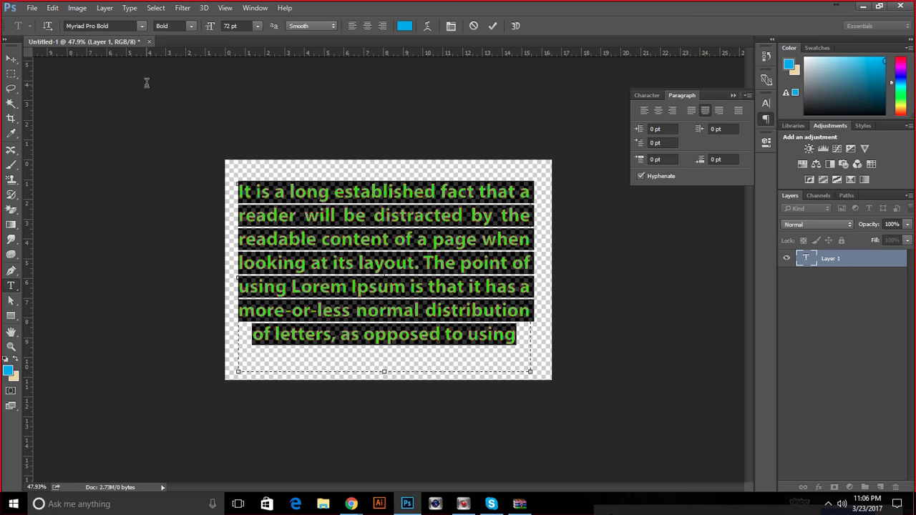
left_click(718, 112)
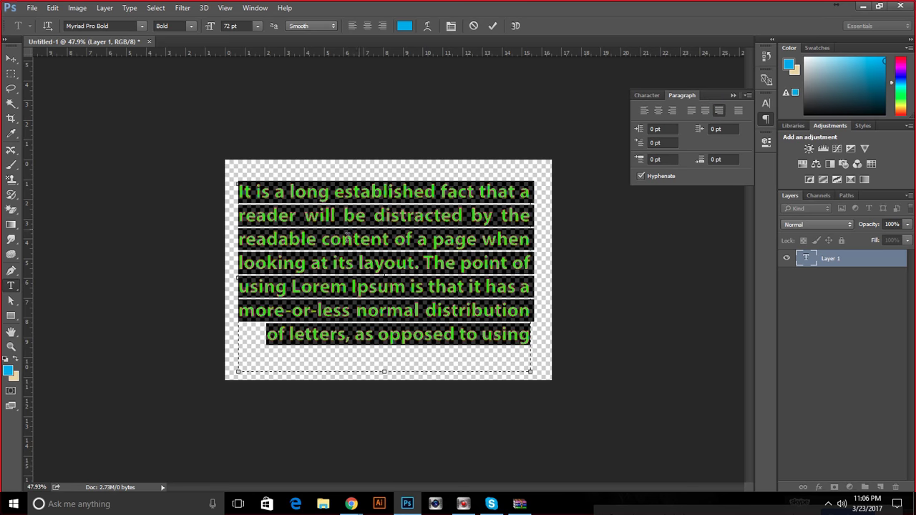
Select the whole paragraph with the right-aligned last line and fully justify all its lines.
left_click(319, 304)
left_click_drag(265, 334, 477, 336)
left_click_drag(530, 312, 527, 190)
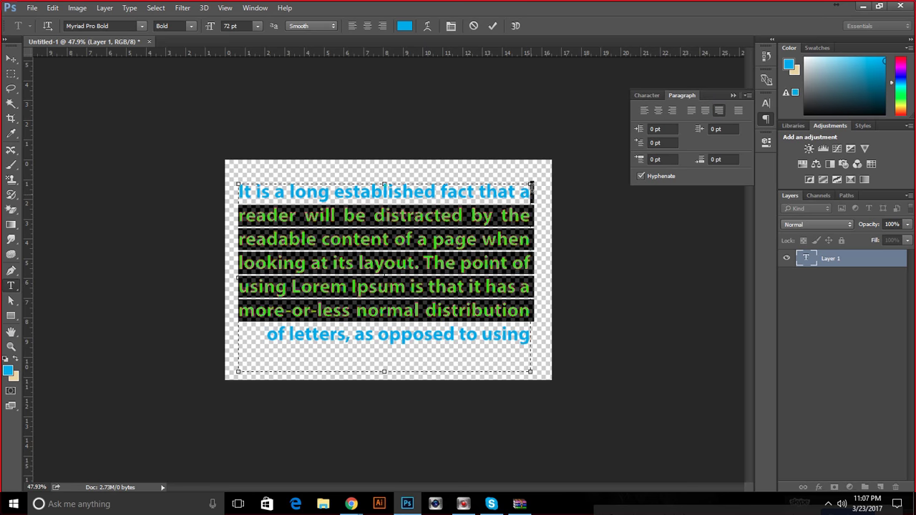
left_click_drag(525, 346, 168, 136)
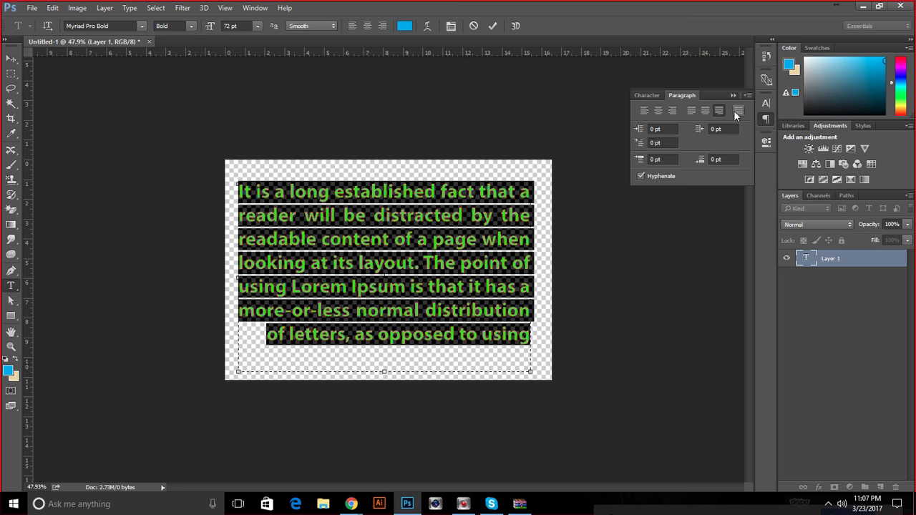
left_click(736, 111)
left_click(358, 234)
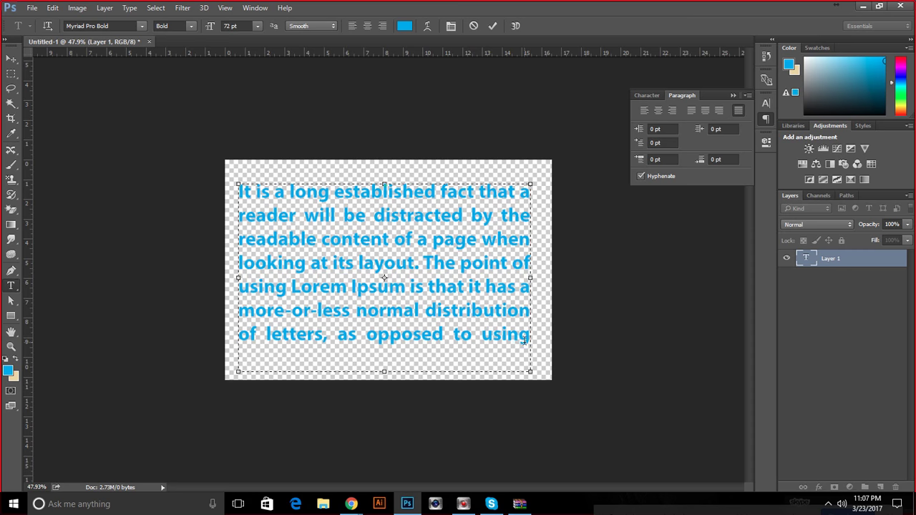
Discard the uncommitted paragraph text and display the Character panel in place of the Paragraph panel.
left_click_drag(529, 335, 206, 171)
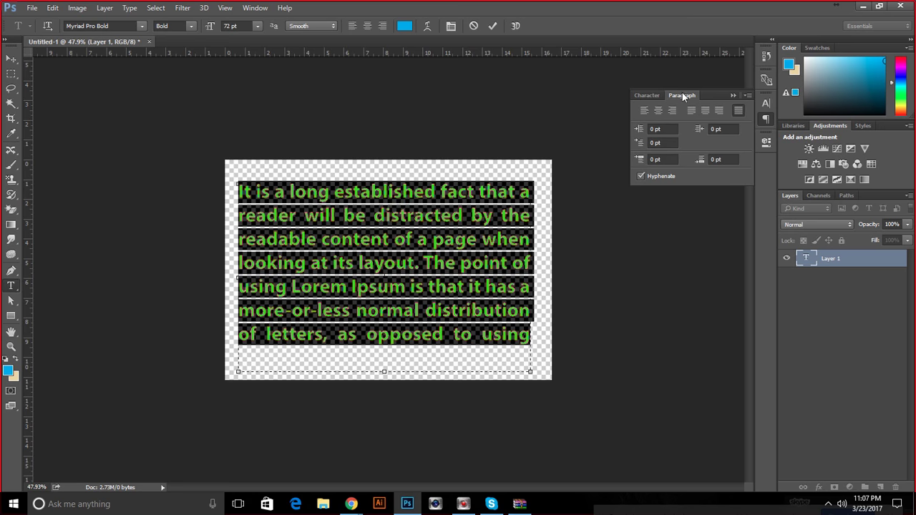
left_click(732, 95)
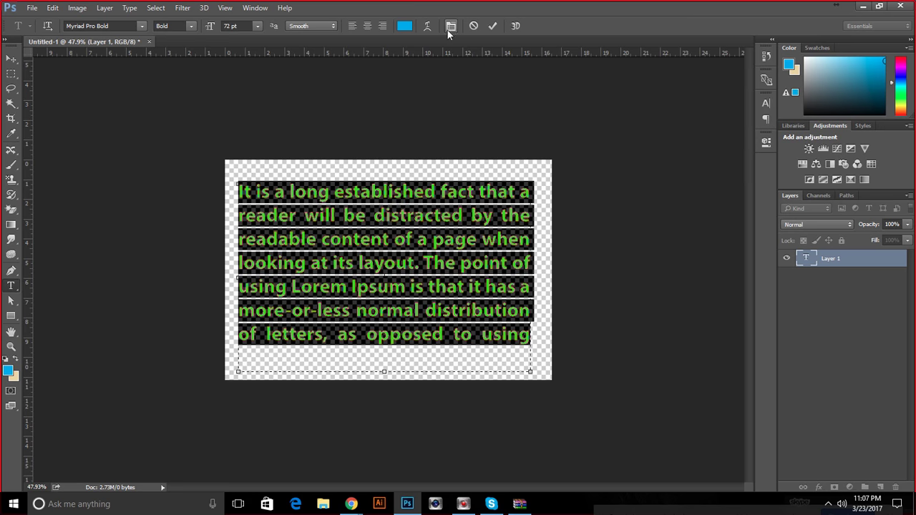
left_click(473, 25)
left_click(452, 26)
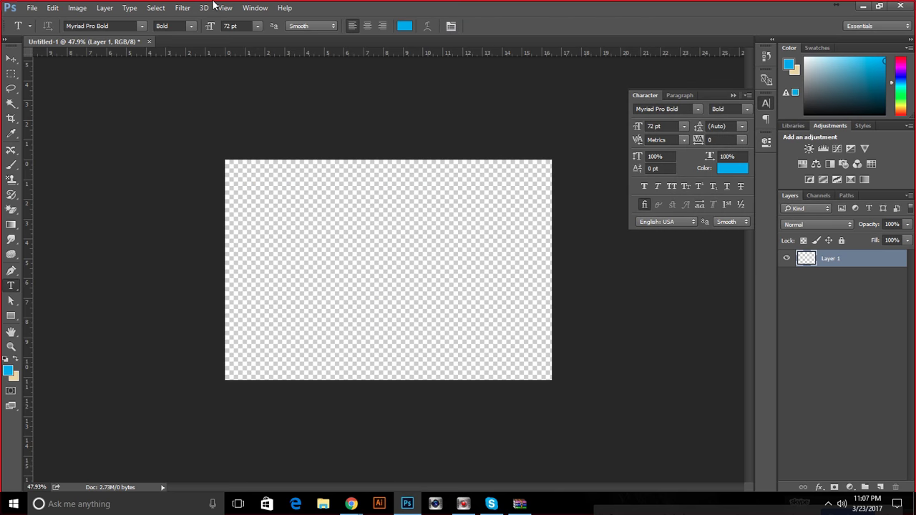
Draw a new paragraph text box in the middle of the canvas and look through the available Myriad Pro font styles.
left_click(258, 8)
left_click(272, 221)
left_click_drag(272, 221, 458, 340)
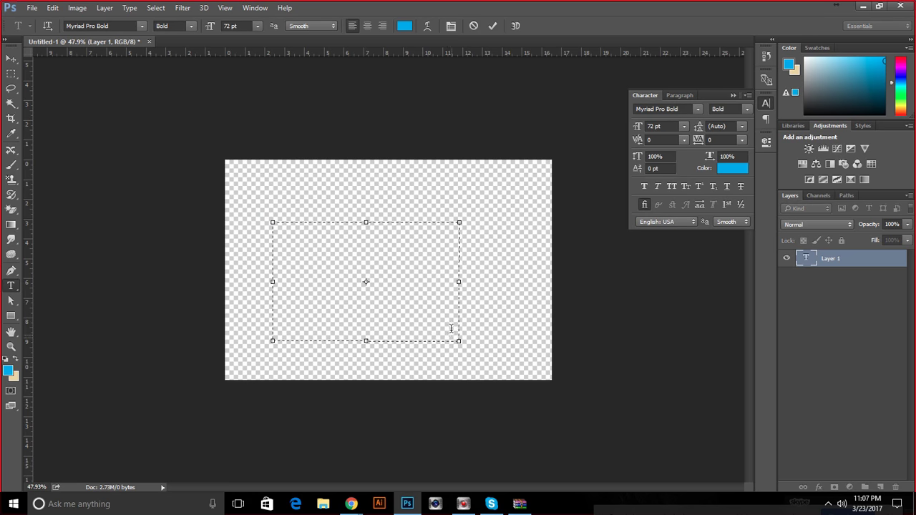
left_click(696, 109)
left_click(696, 110)
left_click(746, 110)
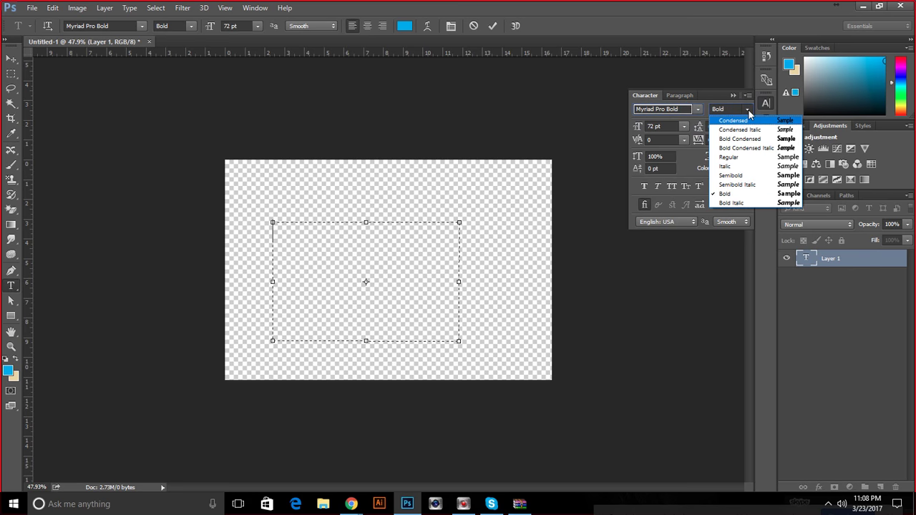
left_click(721, 96)
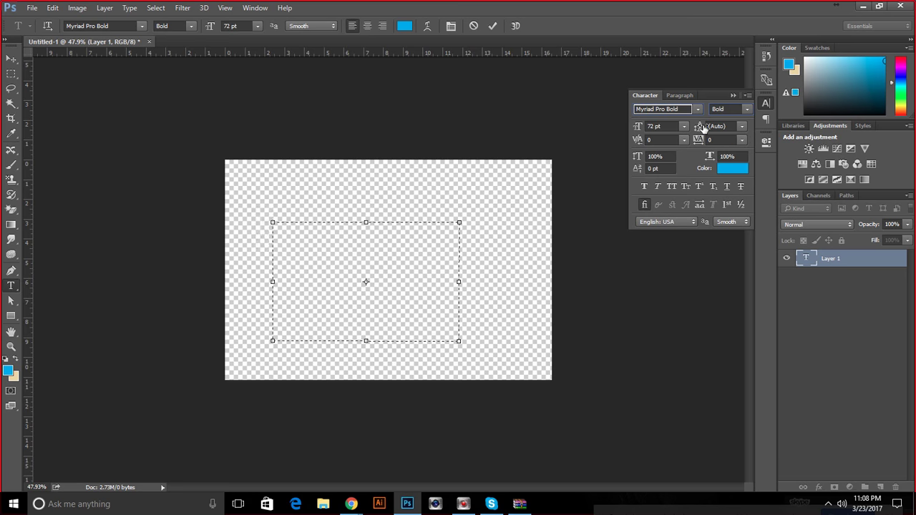
Paste the copied paragraph into the new text box and enlarge the box to nearly the canvas's full width and up to its upper edge.
left_click(352, 248)
key("ctrl+v")
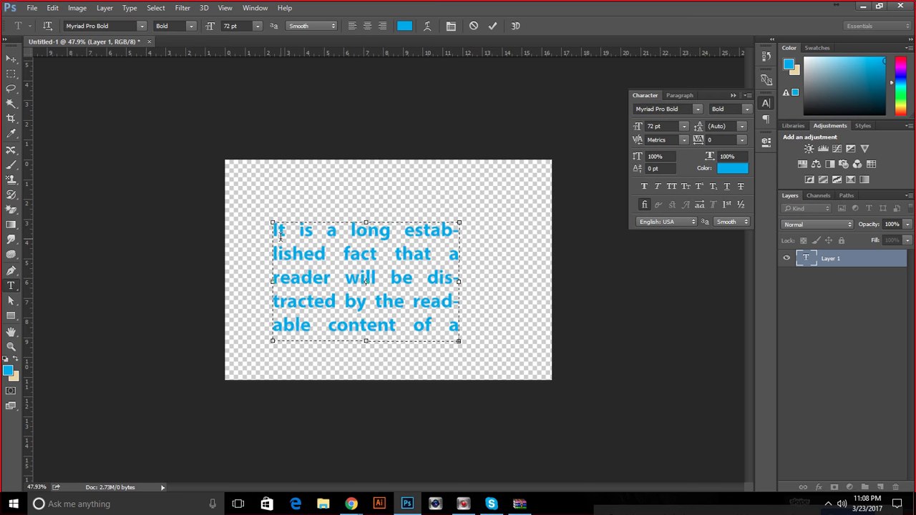
left_click_drag(366, 222, 366, 169)
left_click_drag(458, 255, 548, 255)
left_click_drag(272, 255, 226, 253)
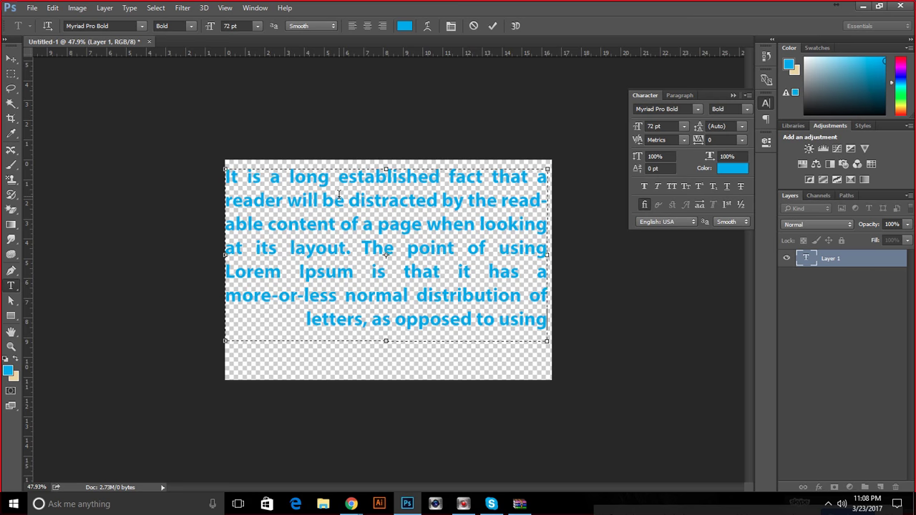
Search the system for programs starting with "m" and switch to Microsoft Word 2010.
left_click(190, 505)
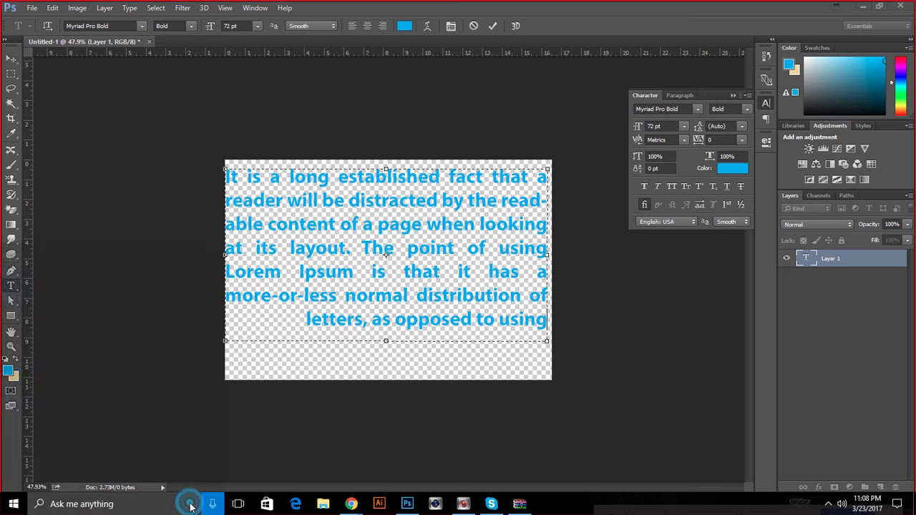
type("m")
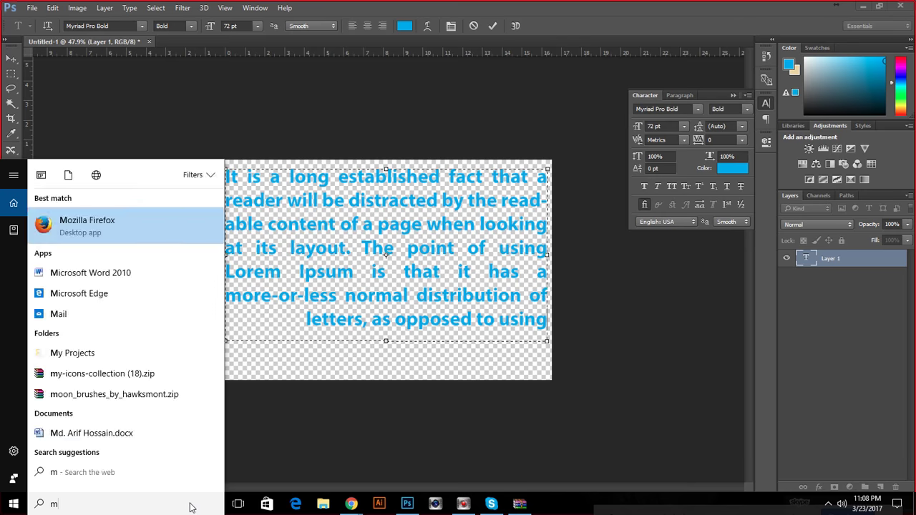
key("BackSpace")
type("m")
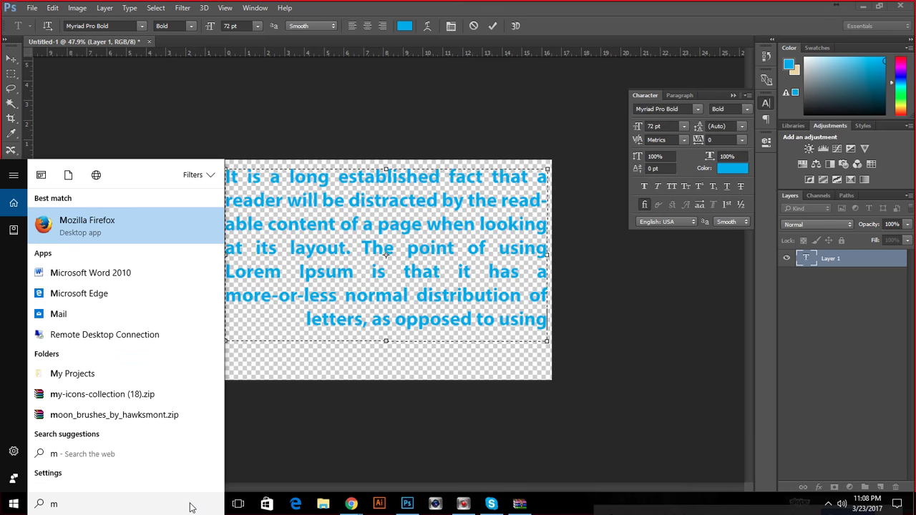
left_click(132, 275)
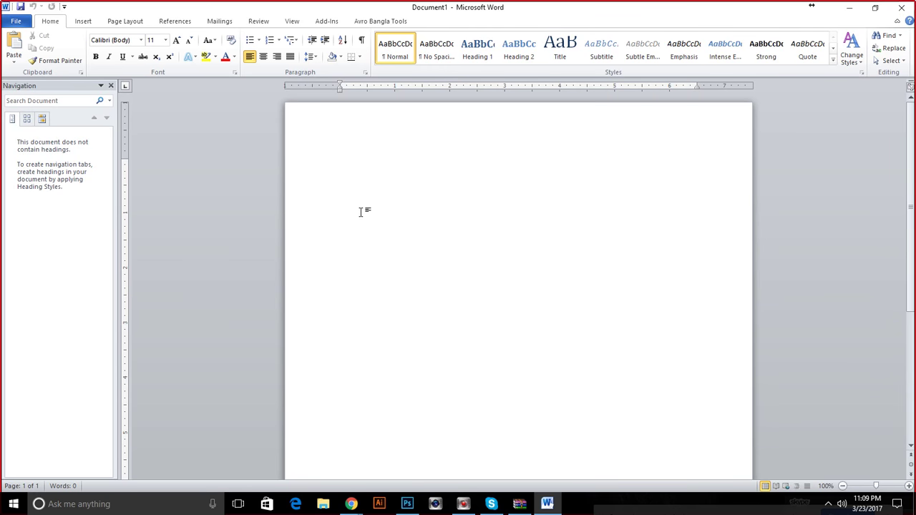
Paste the paragraph into the blank Word document, preview line spacing up to 2.5 on it, and return to Photoshop.
type("It is a long established fact that a reader will be distracted by the readable content of a page when looking at its layout. The point of using Lorem Ipsum is that it has a more-or-less normal distribution of letters, as opposed to using")
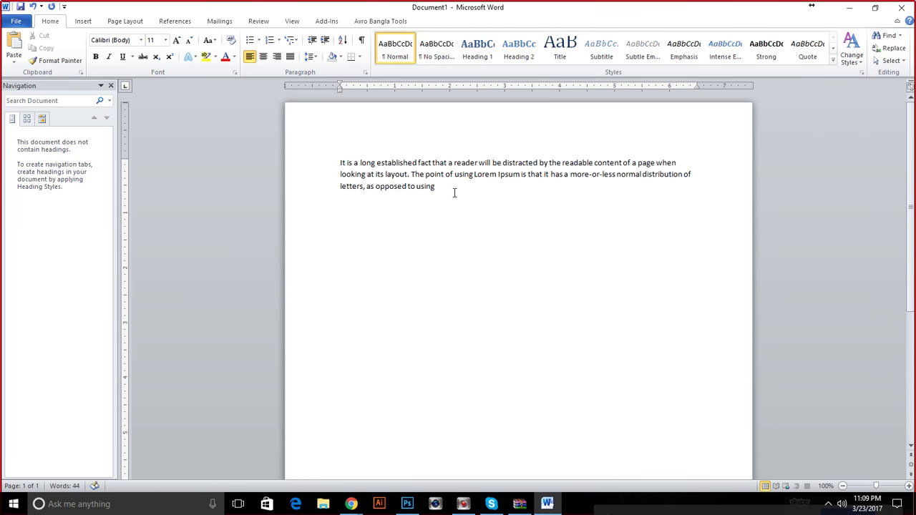
left_click_drag(451, 193, 301, 136)
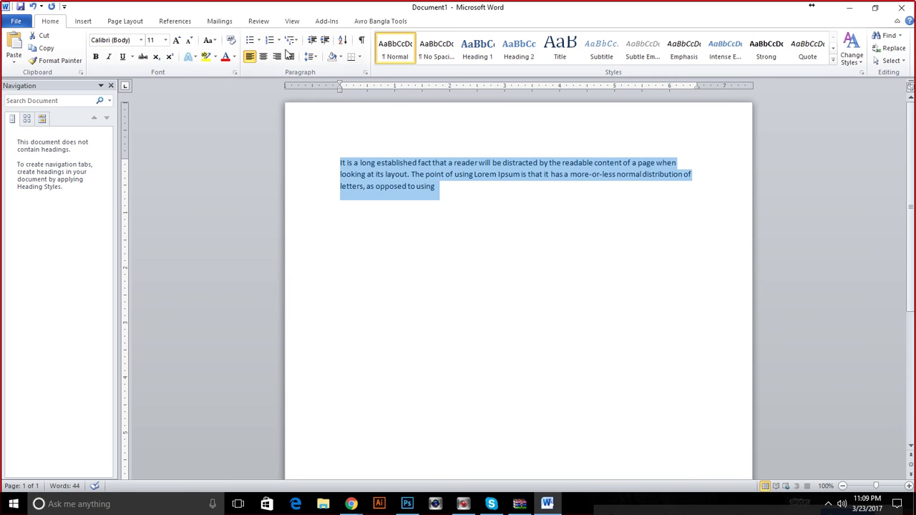
left_click(316, 57)
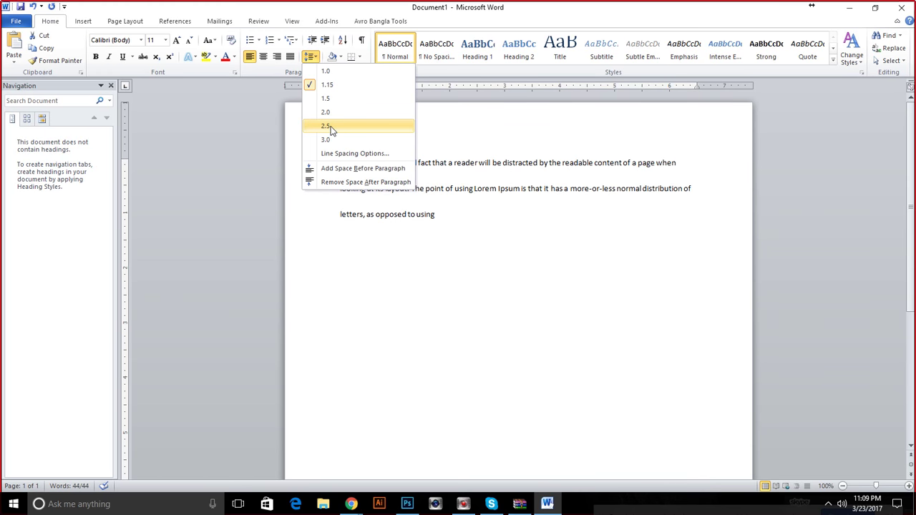
left_click(901, 10)
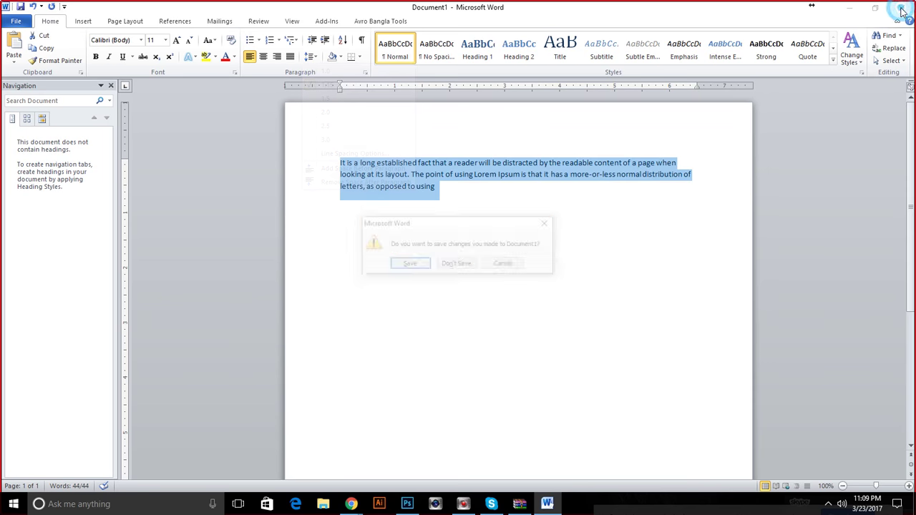
left_click(407, 503)
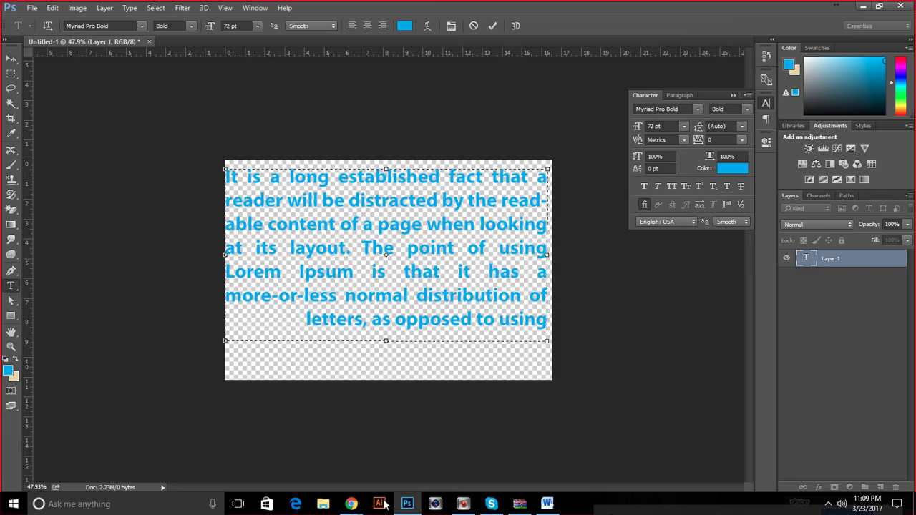
Check the Hangouts and Skype call windows, and switch back to Photoshop.
mouse_move(351, 503)
left_click(375, 458)
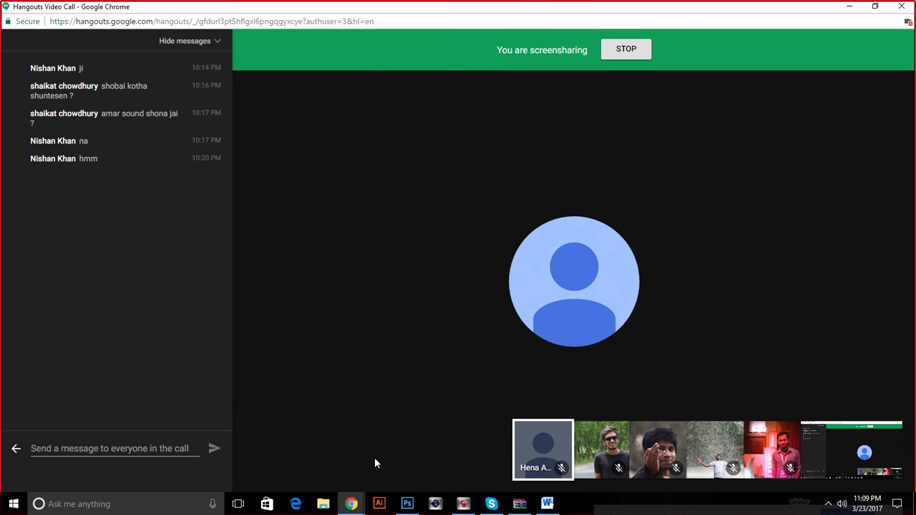
left_click(407, 503)
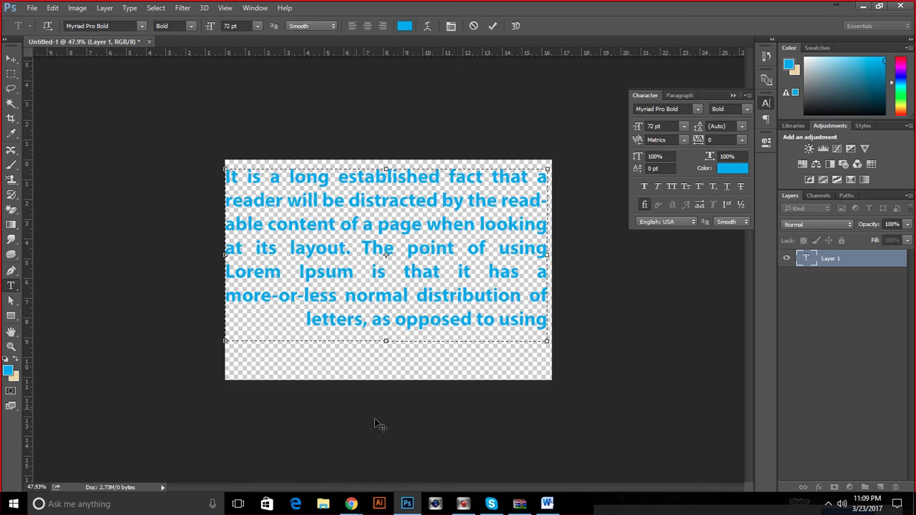
left_click(491, 504)
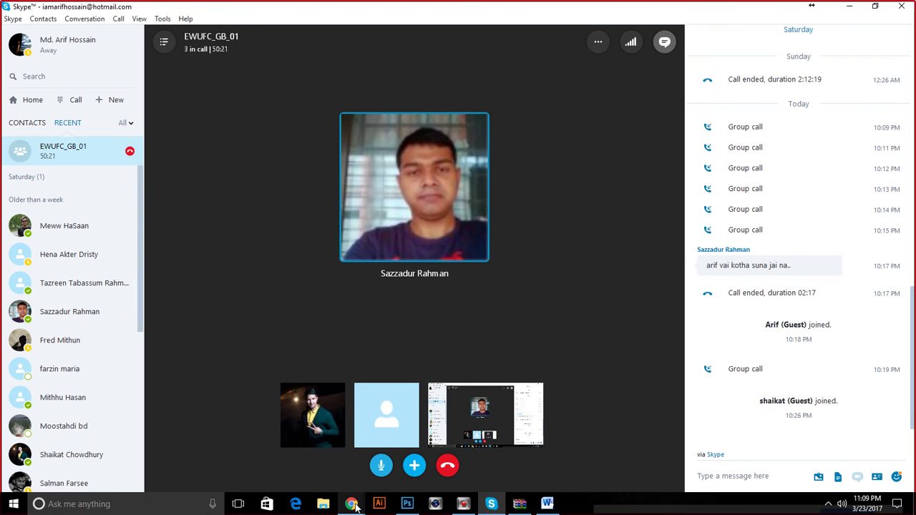
mouse_move(358, 506)
left_click(362, 474)
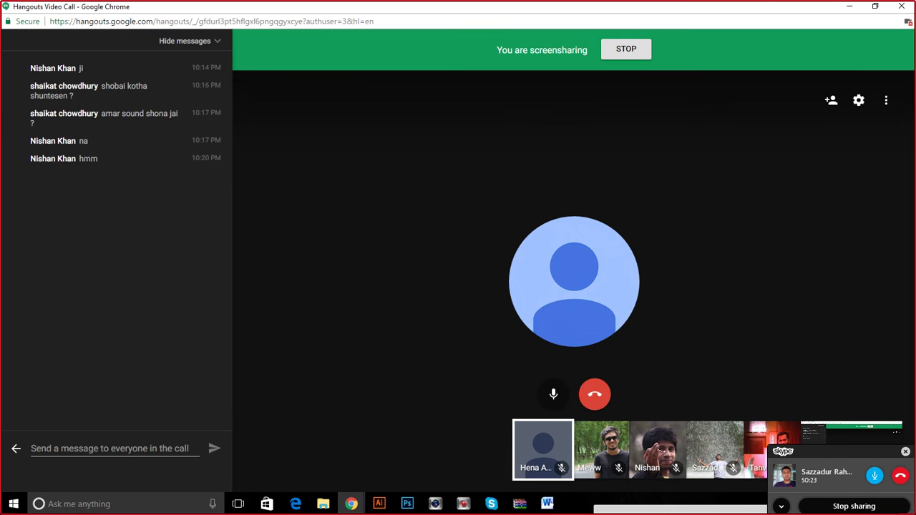
left_click(407, 503)
Select the whole paragraph in the text box and set its font size to 50 pt.
left_click_drag(296, 312, 528, 153)
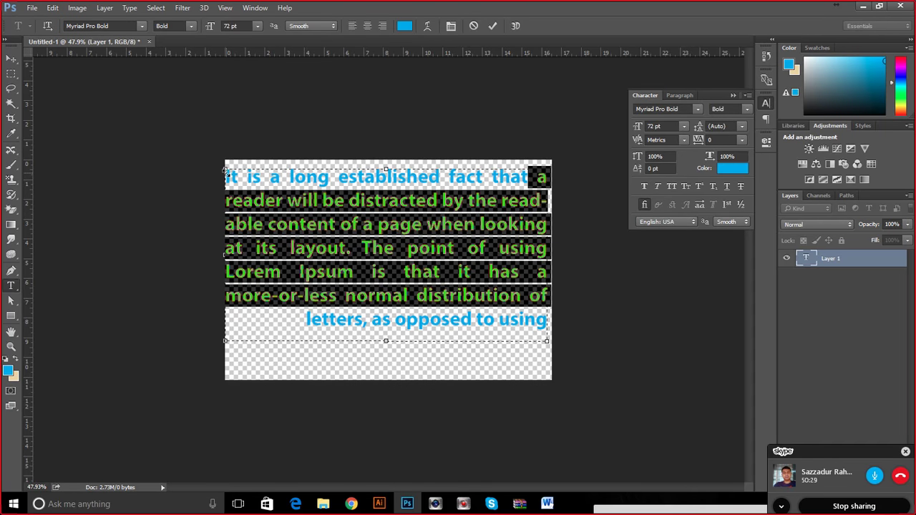
mouse_move(226, 175)
left_mouse_down()
mouse_move(511, 337)
mouse_move(540, 331)
mouse_move(236, 177)
left_mouse_up()
left_click(236, 177)
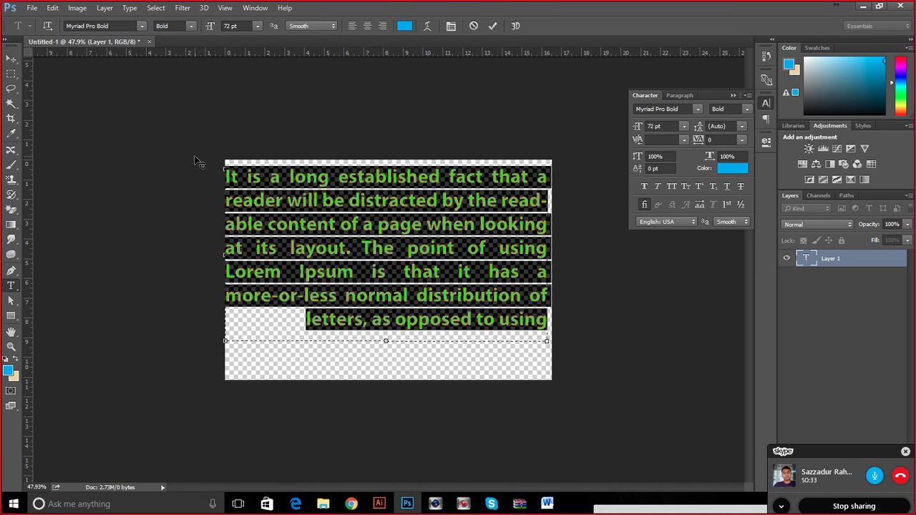
left_click(712, 126)
left_click_drag(492, 176, 449, 177)
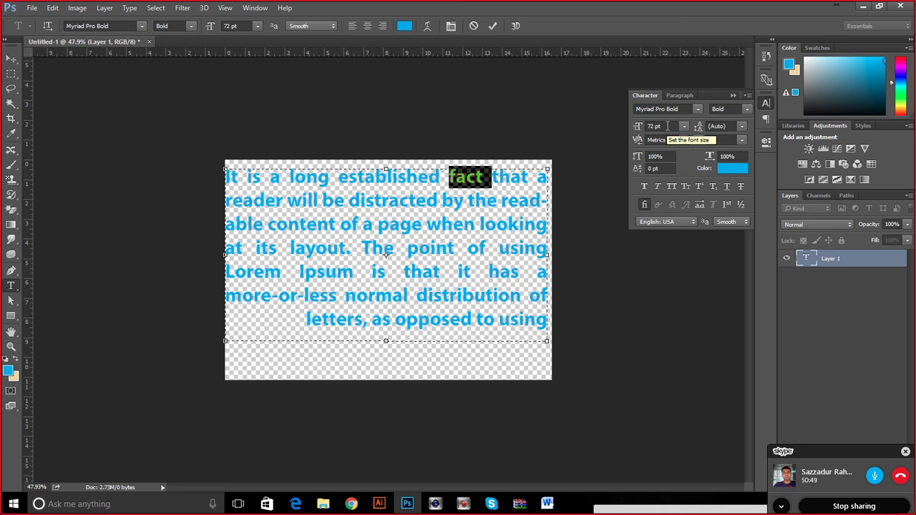
left_click(274, 322)
key("ctrl+a")
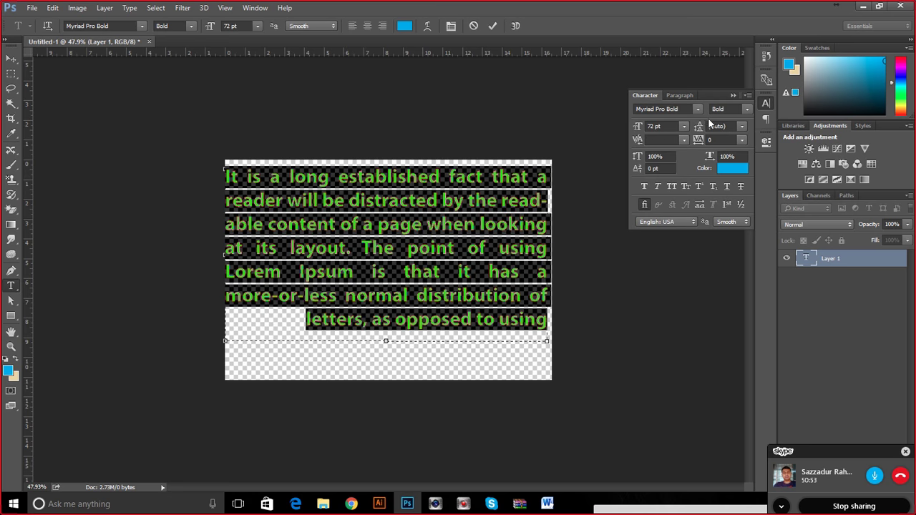
left_click(684, 127)
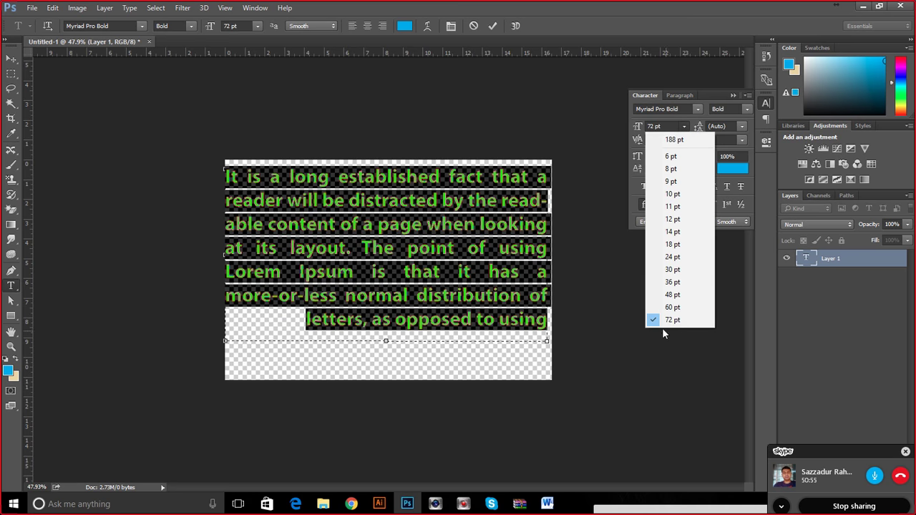
left_click(654, 127)
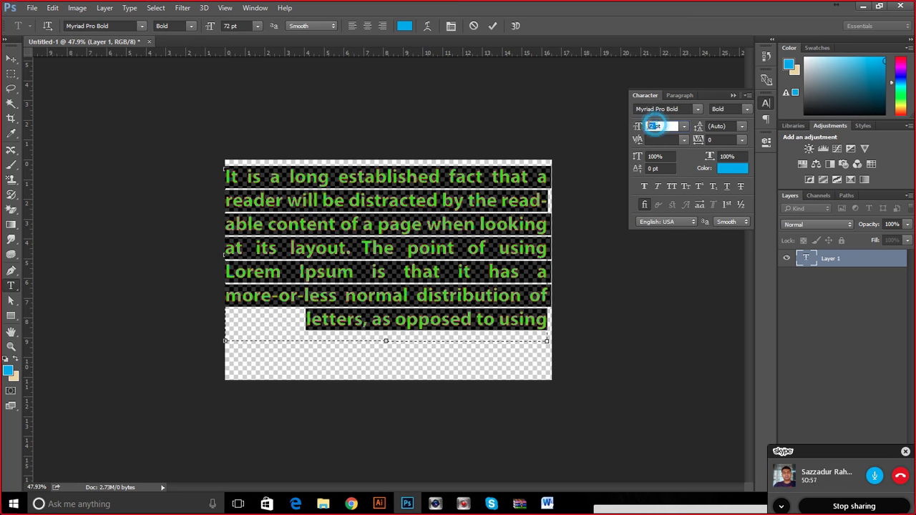
type("50")
key("Return")
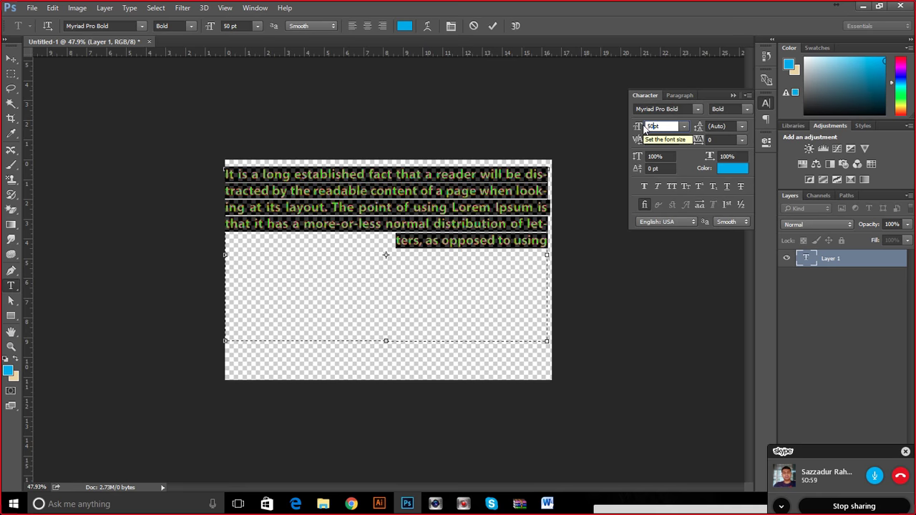
Reselect the entire 50 pt paragraph, try a leading of 75 on it, and discard the text box.
left_click(487, 225)
left_click(392, 245)
left_click_drag(392, 245, 558, 145)
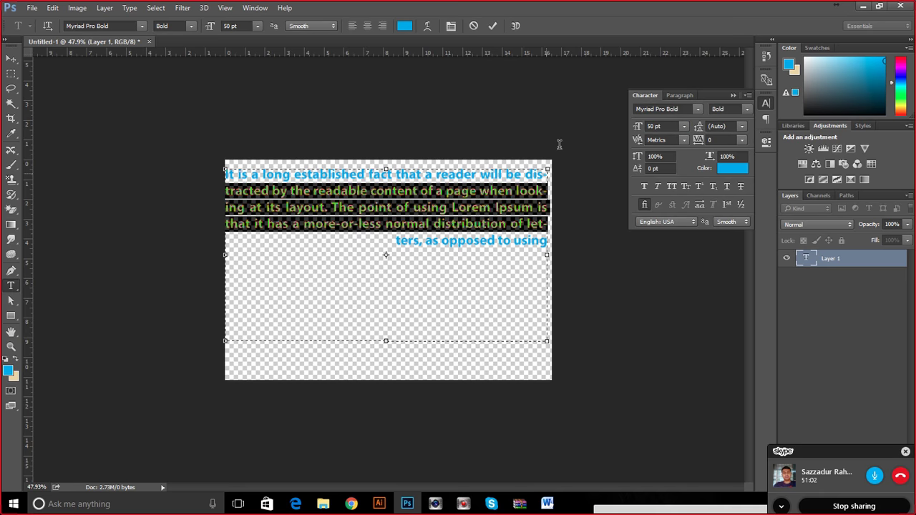
left_click(227, 174, "shift")
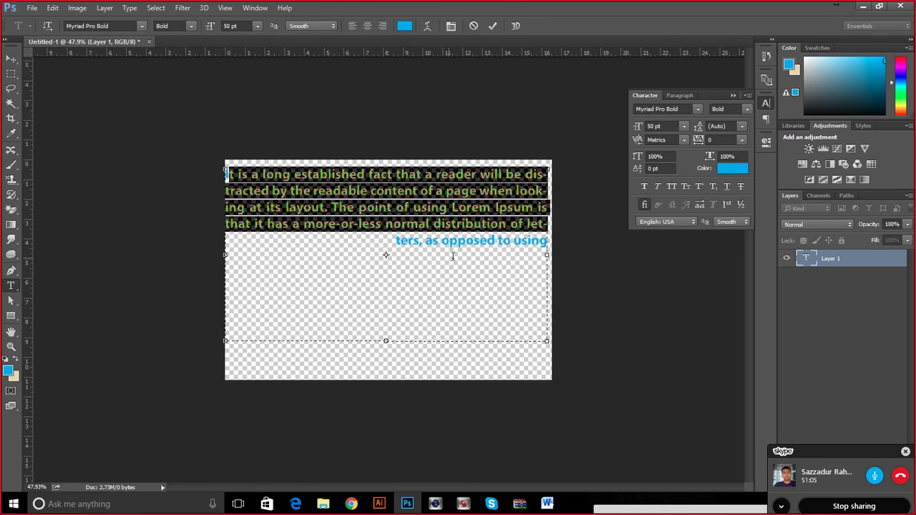
left_click_drag(548, 242, 85, 162)
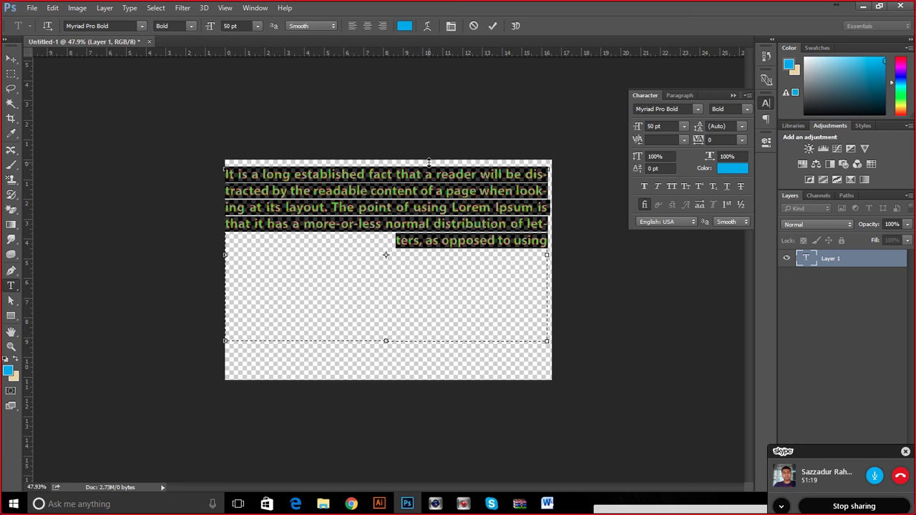
left_click(233, 175)
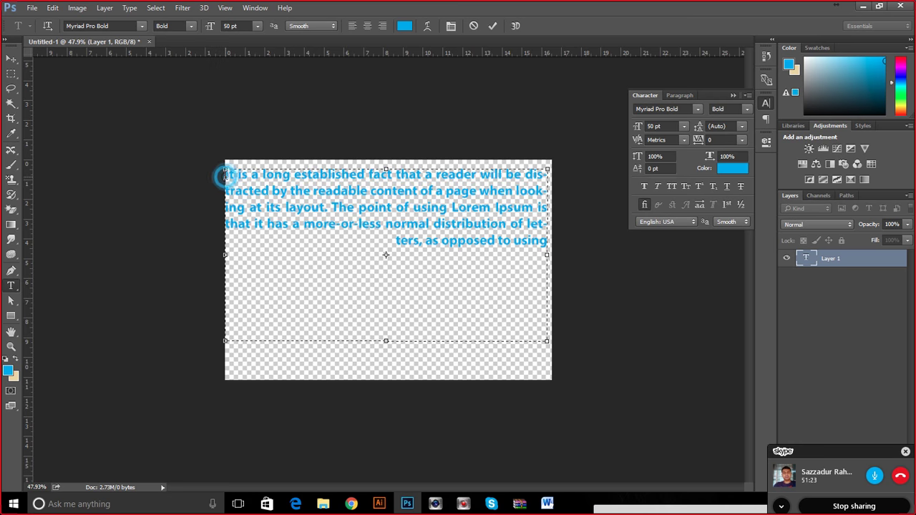
left_click_drag(225, 174, 593, 331)
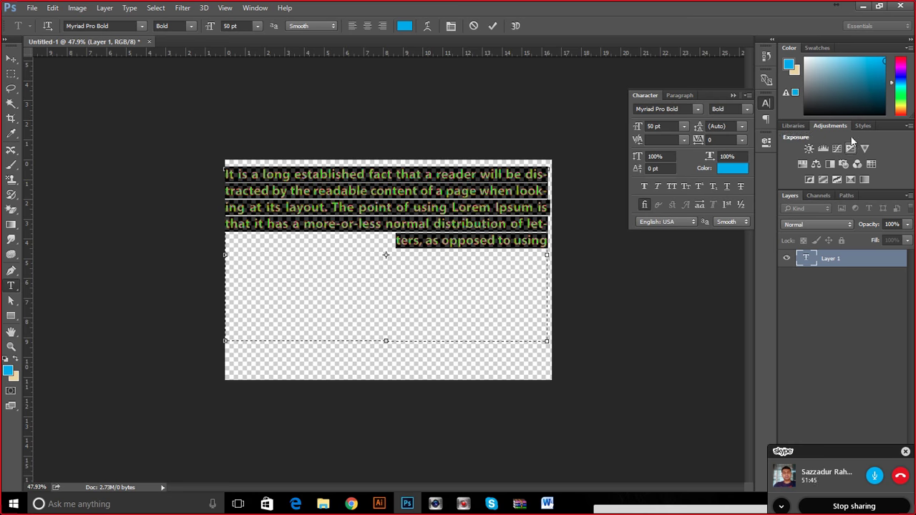
left_click(742, 126)
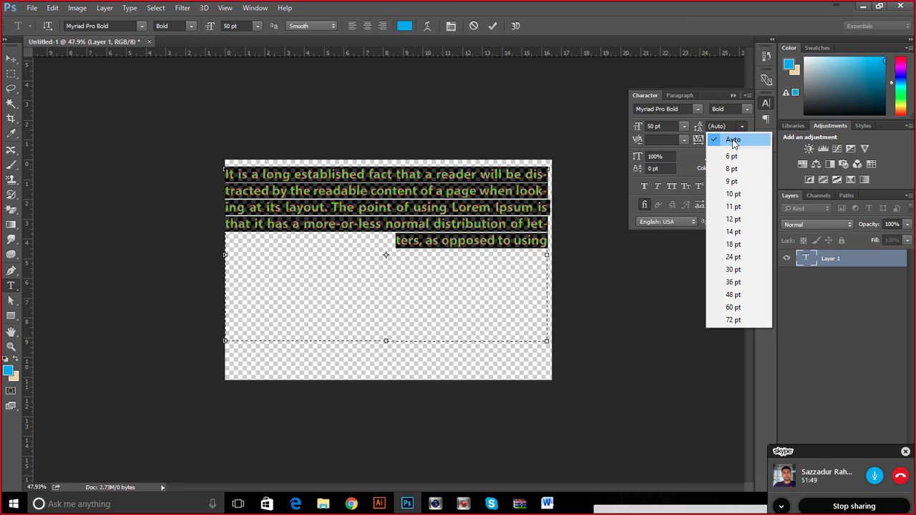
left_click(744, 126)
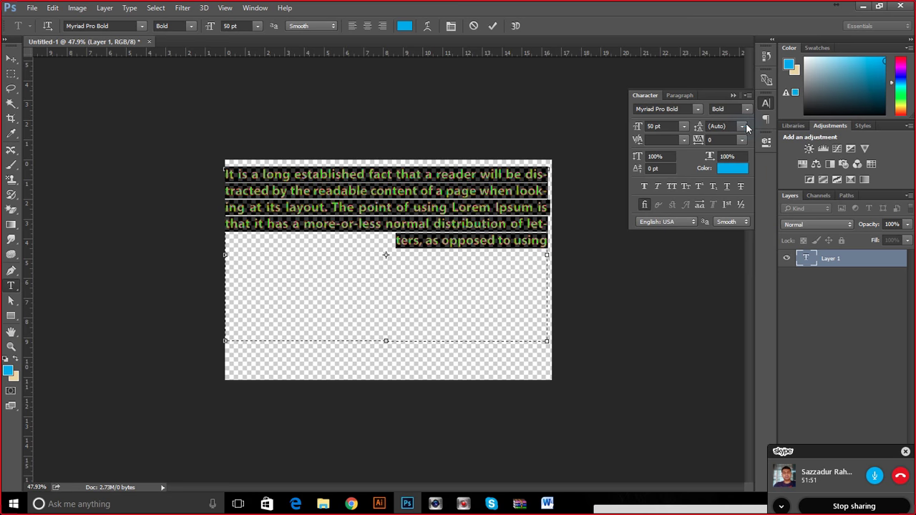
left_click(728, 125)
type("75")
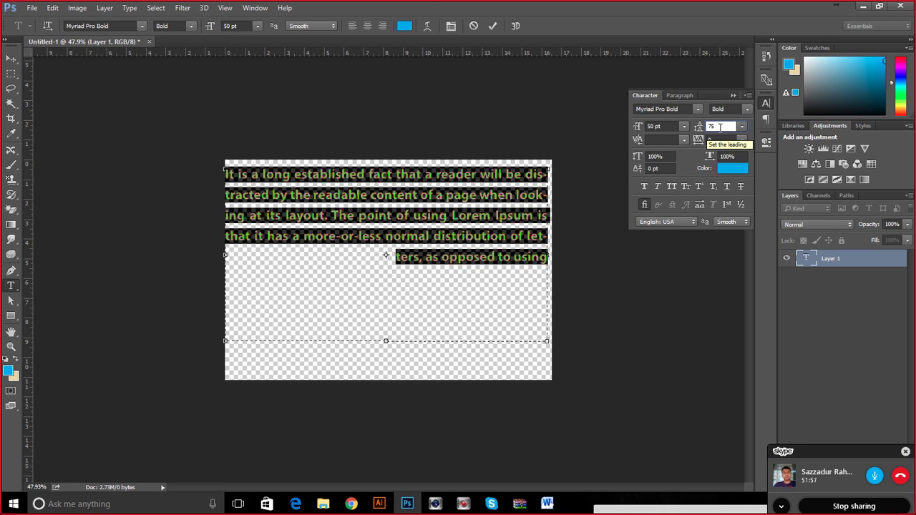
left_click(473, 26)
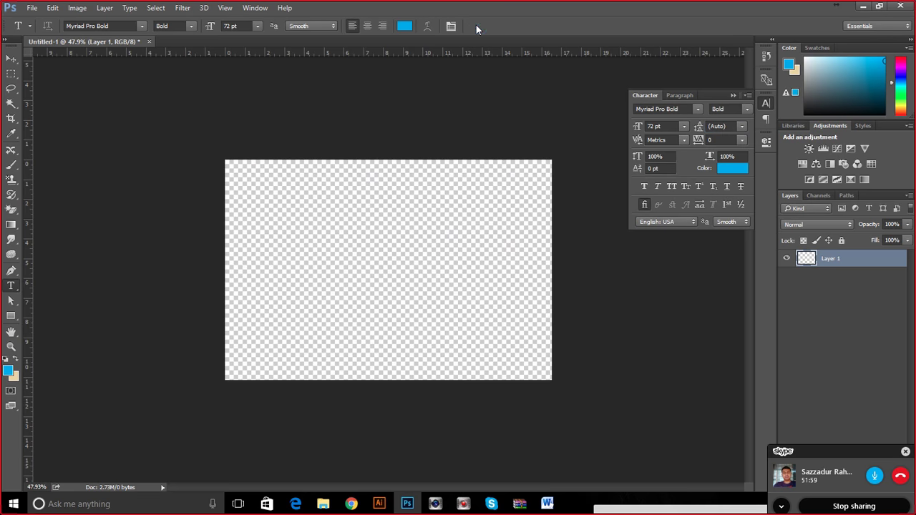
Draw a new text box, paste the copied paragraph, and extend the box to the canvas's full width and upper edge.
left_click(731, 95)
left_click_drag(252, 208, 472, 349)
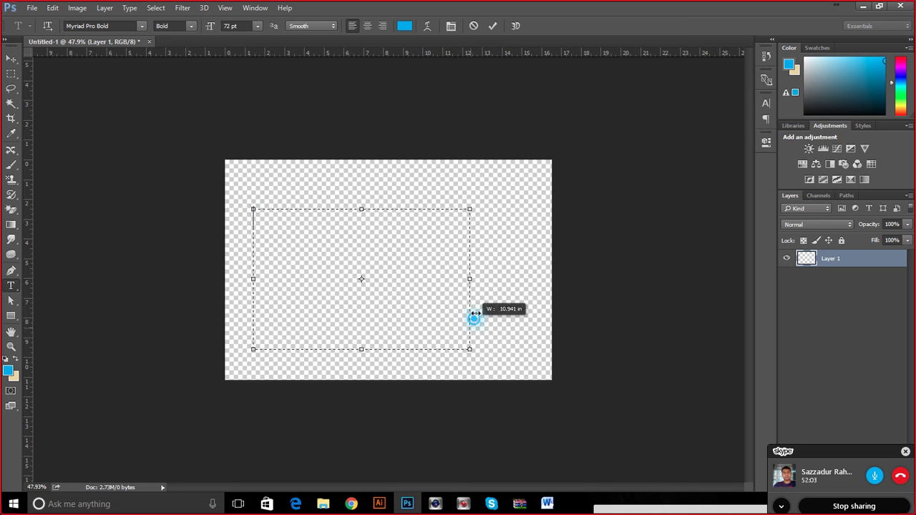
key("ctrl+v")
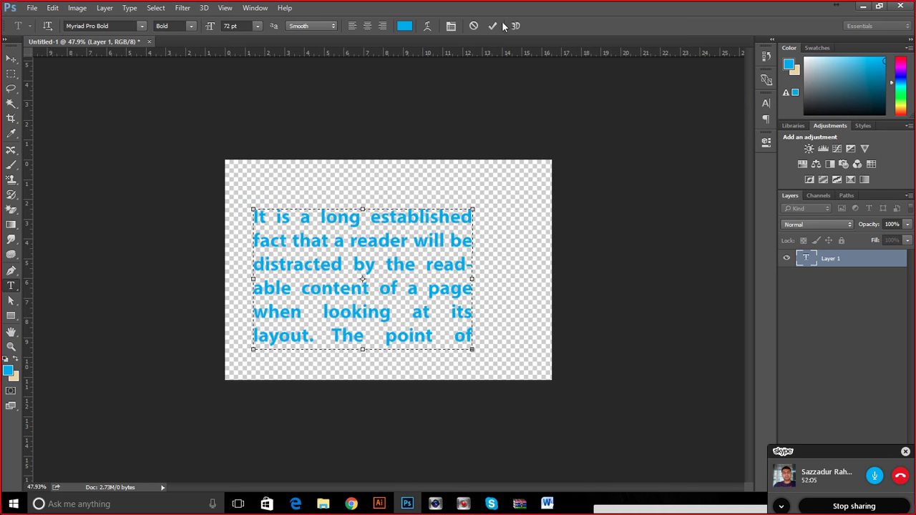
left_click_drag(473, 279, 504, 279)
left_click_drag(379, 208, 379, 159)
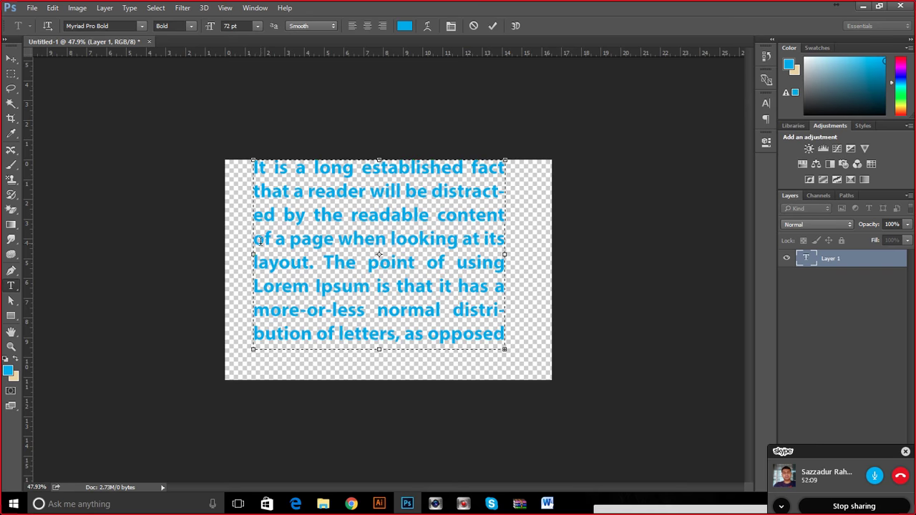
left_click_drag(252, 254, 224, 254)
left_click_drag(504, 254, 552, 256)
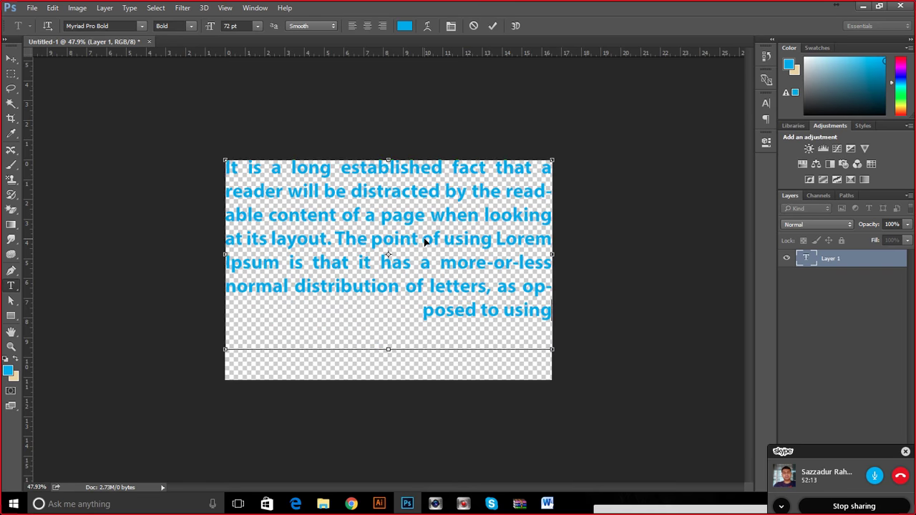
Select the whole pasted paragraph, preview a leading of 75 pt in the Character settings, and restore Auto leading.
key("ctrl+a")
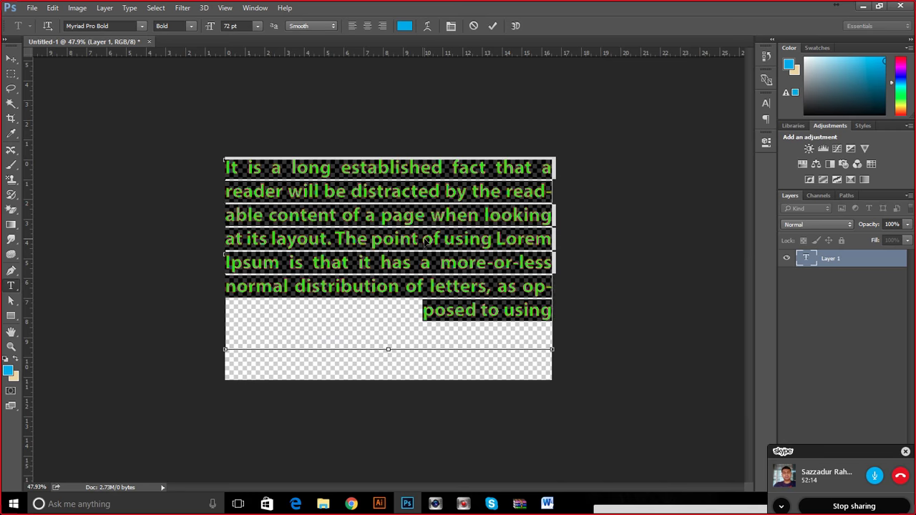
left_click(254, 8)
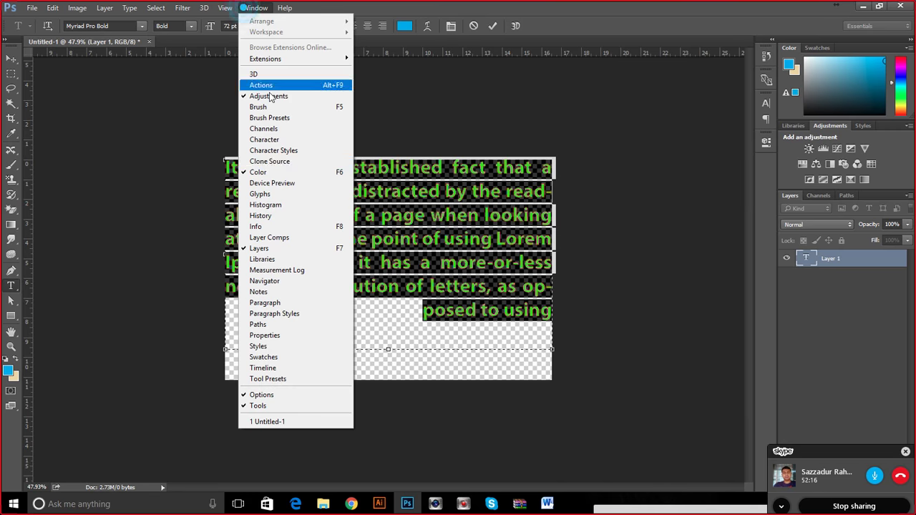
left_click(273, 140)
left_click(744, 127)
left_click(724, 134)
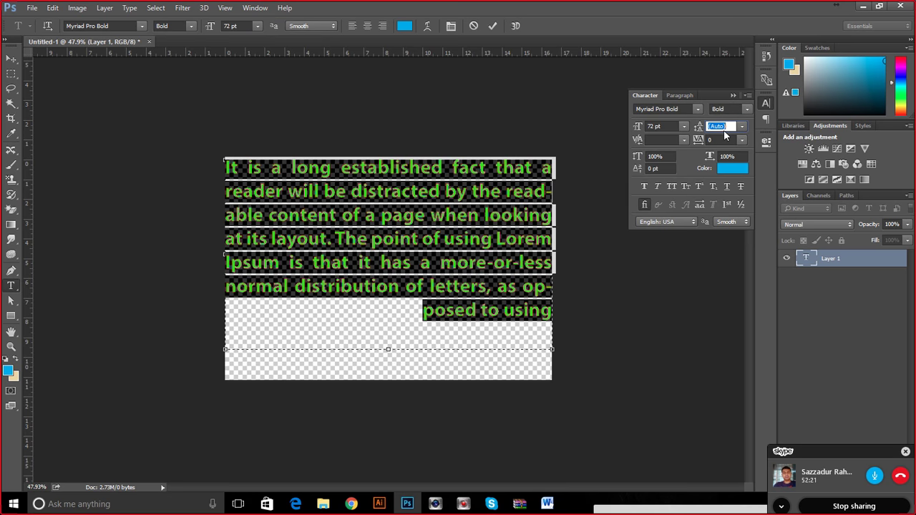
type("75")
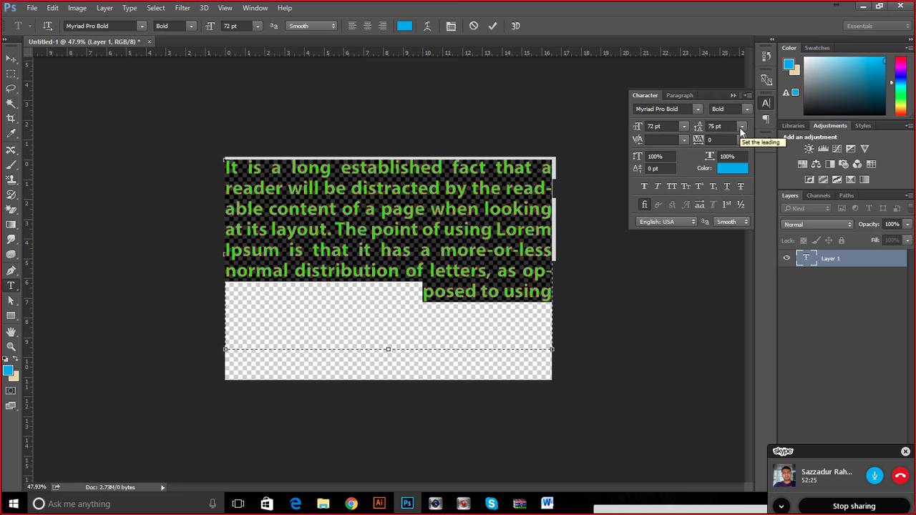
left_click(741, 129)
left_click(734, 135)
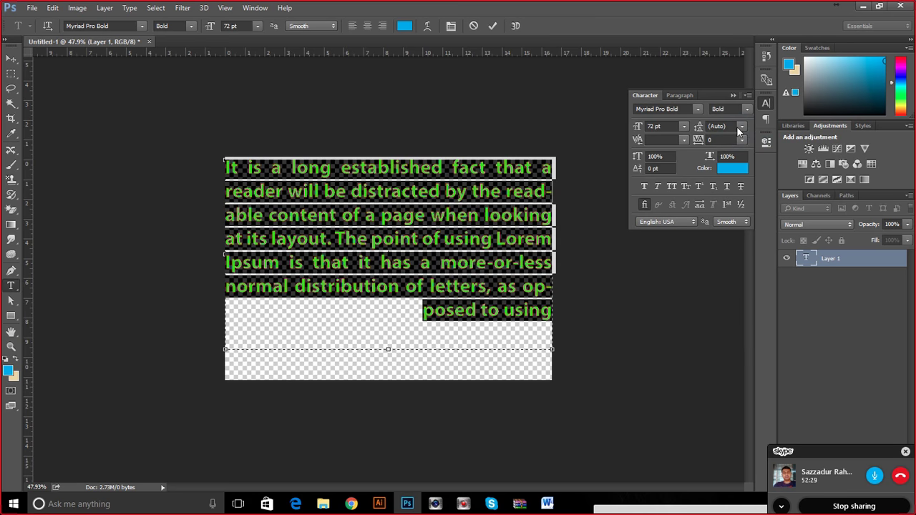
Set the selected paragraph's leading to 75 pt and commit the text.
left_click(741, 128)
left_click(729, 135)
type("78")
key("BackSpace")
type("5")
key("Return")
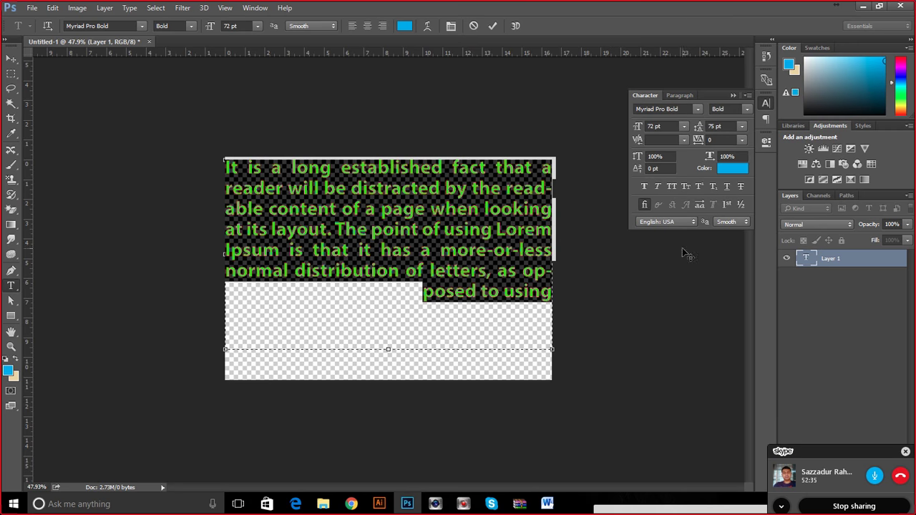
left_click(492, 26)
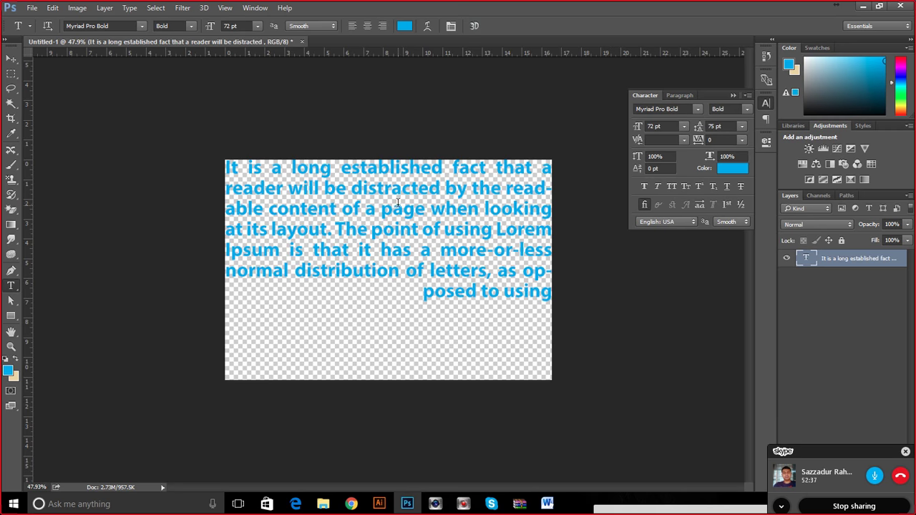
Examine the gap between the text lines up close and set the paragraph's leading back to Auto.
scroll(397, 191, "up", 10)
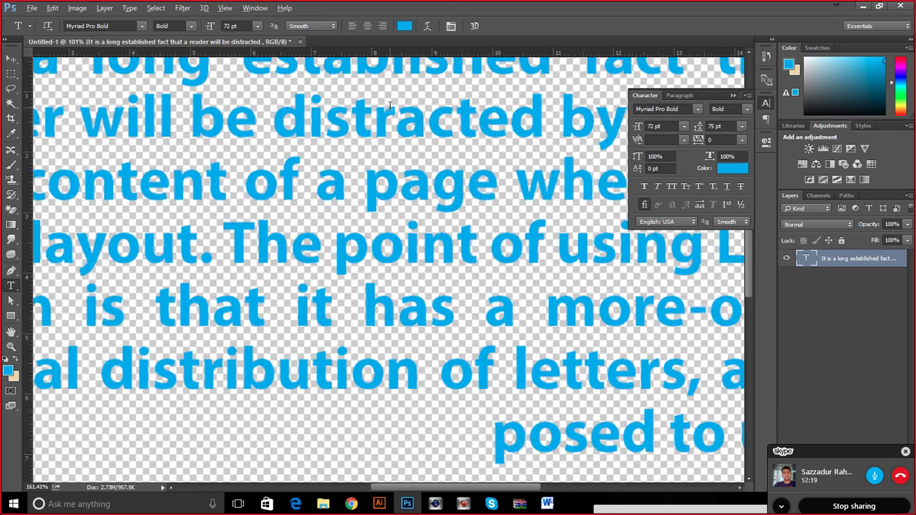
scroll(443, 223, "up", 12)
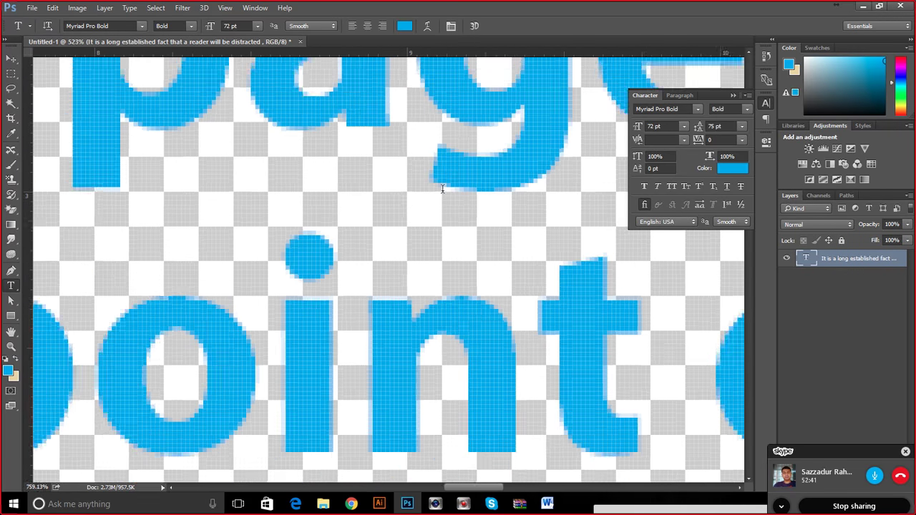
scroll(384, 212, "down", 15)
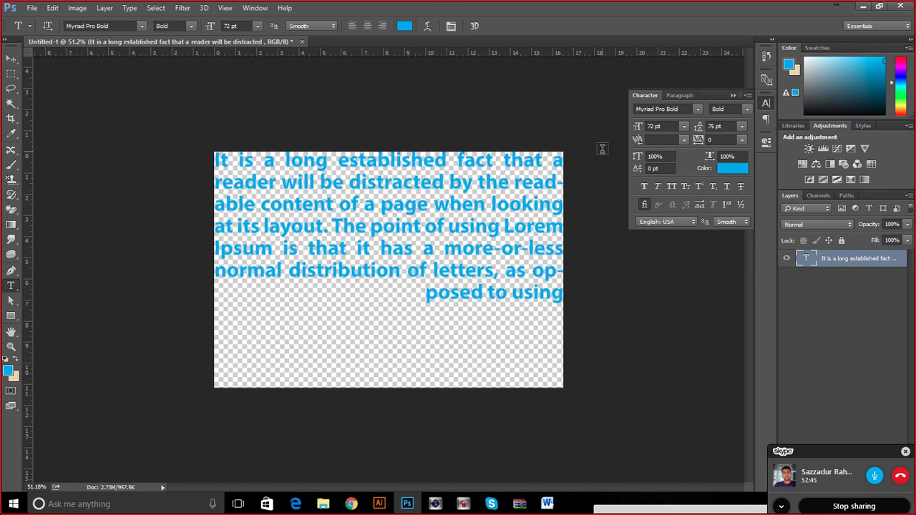
left_click(740, 126)
left_click(730, 139)
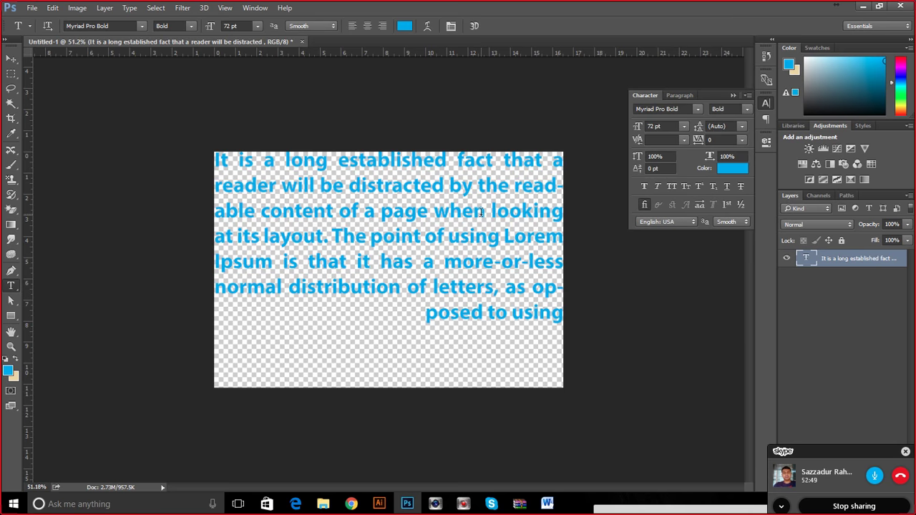
left_click(731, 126)
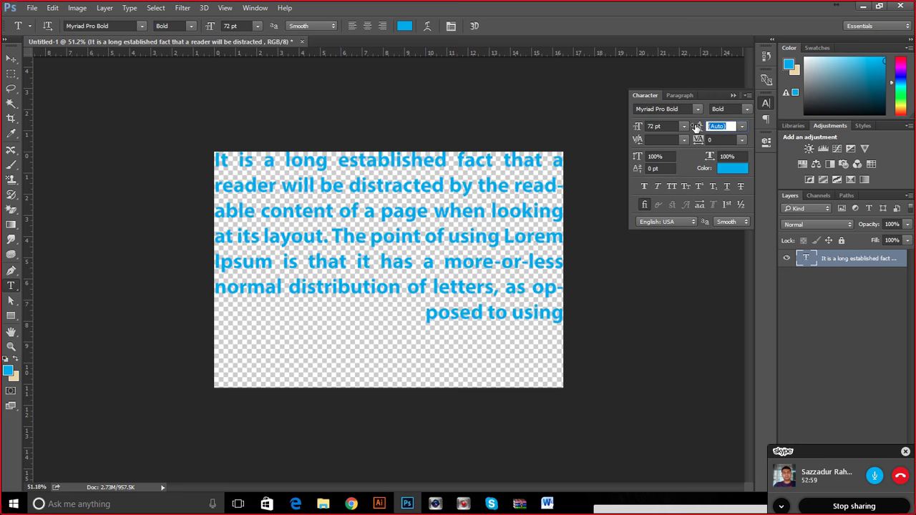
left_click(637, 126)
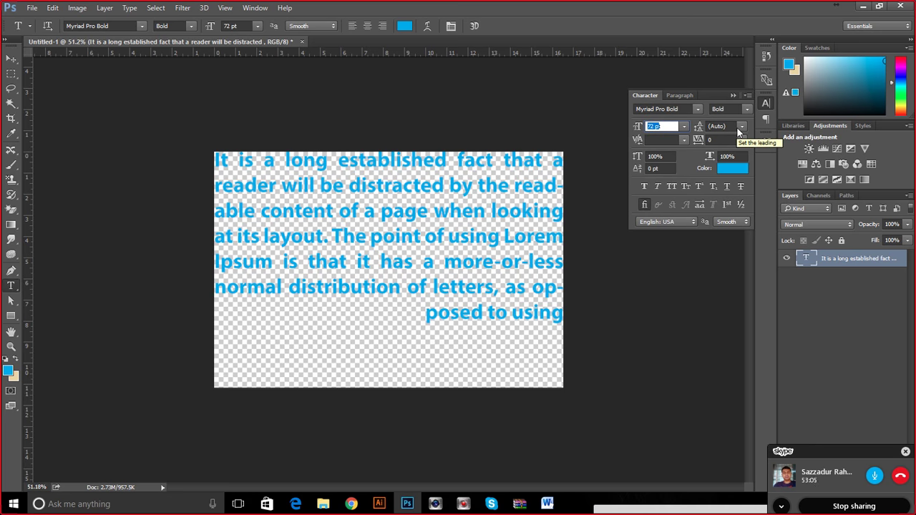
left_click(740, 126)
left_click(740, 127)
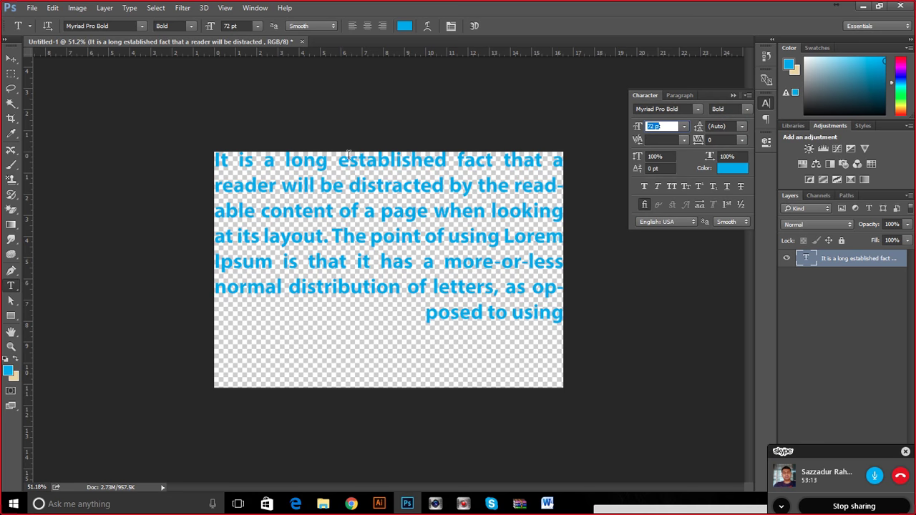
Try a 14 pt leading and a 50 pt font size on the whole paragraph, and discard the edit.
left_click(218, 159)
key("ctrl+a")
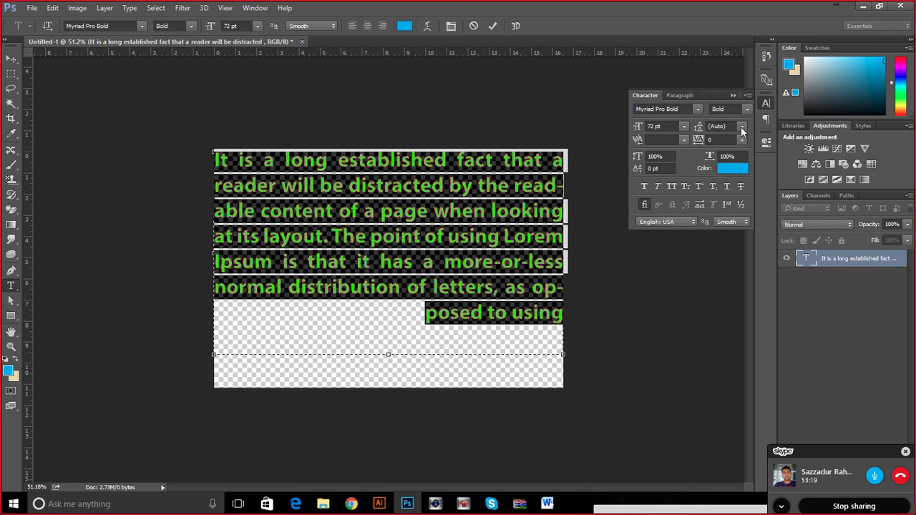
left_click(741, 128)
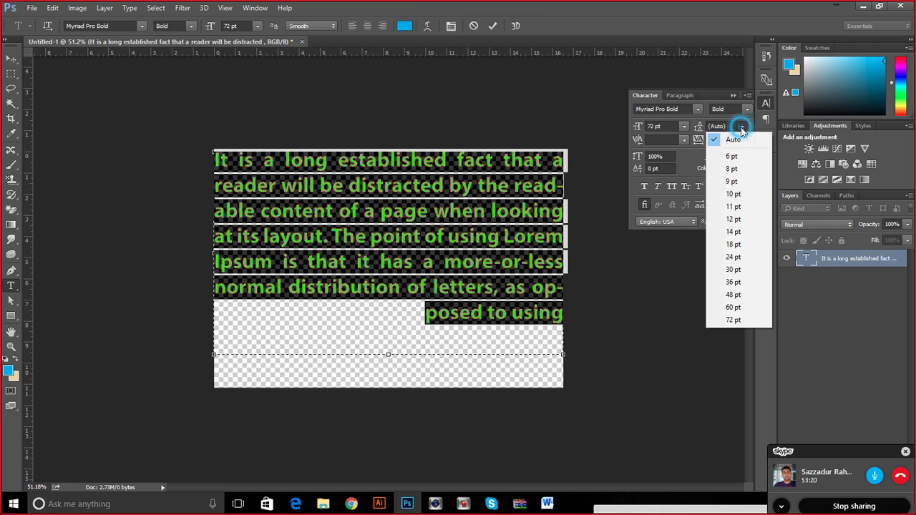
left_click(734, 232)
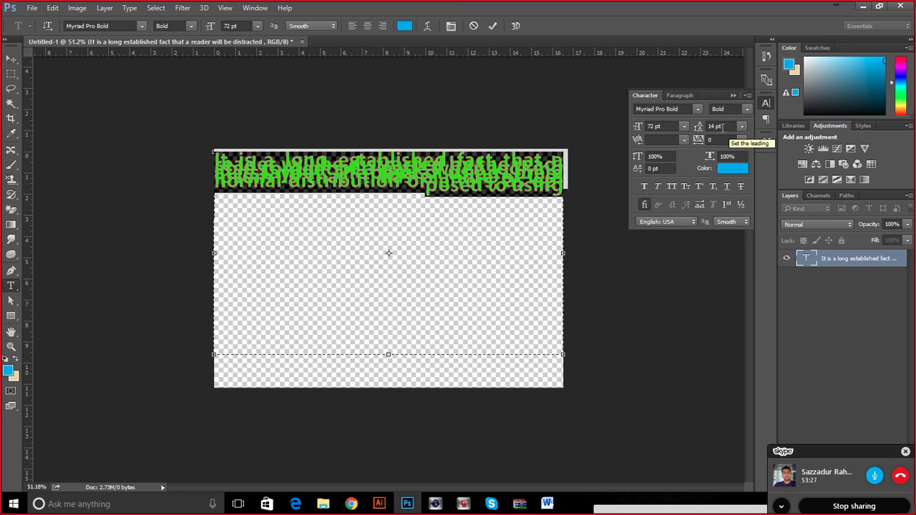
left_click(683, 125)
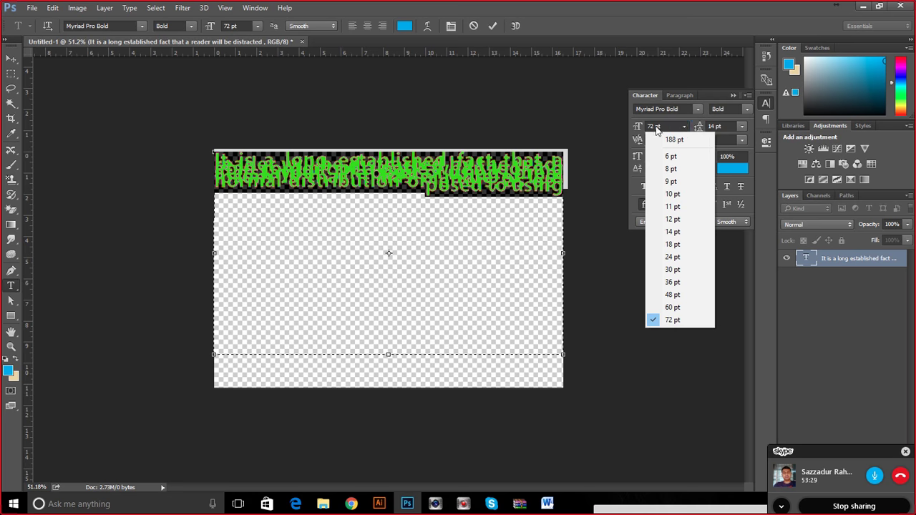
left_click(658, 129)
type("50")
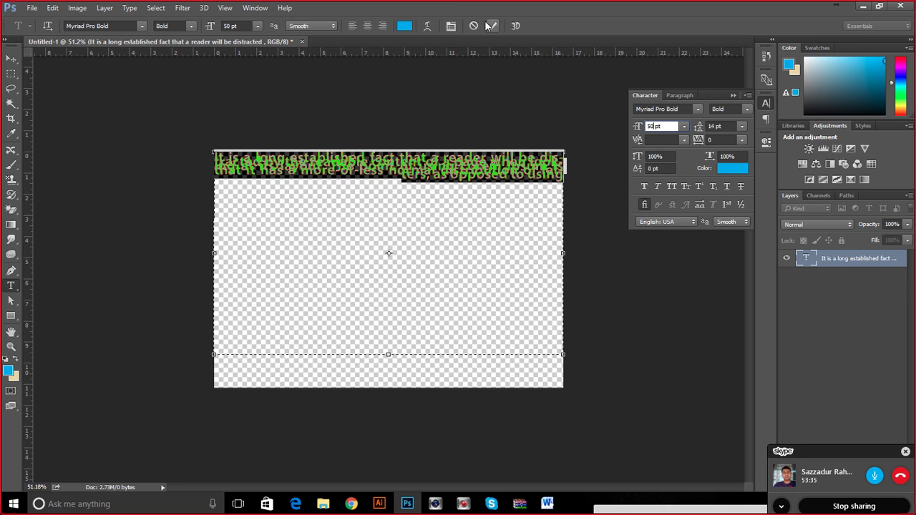
left_click(472, 27)
Select the whole paragraph again, try a font size of 60 pt, and set it to 50 pt.
left_click(370, 237)
key("ctrl+a")
left_click(655, 126)
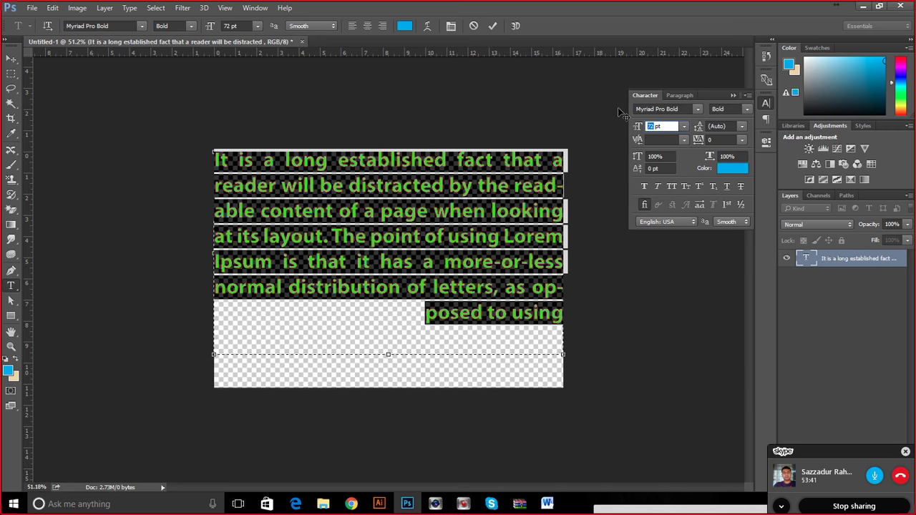
type("60")
key("Return")
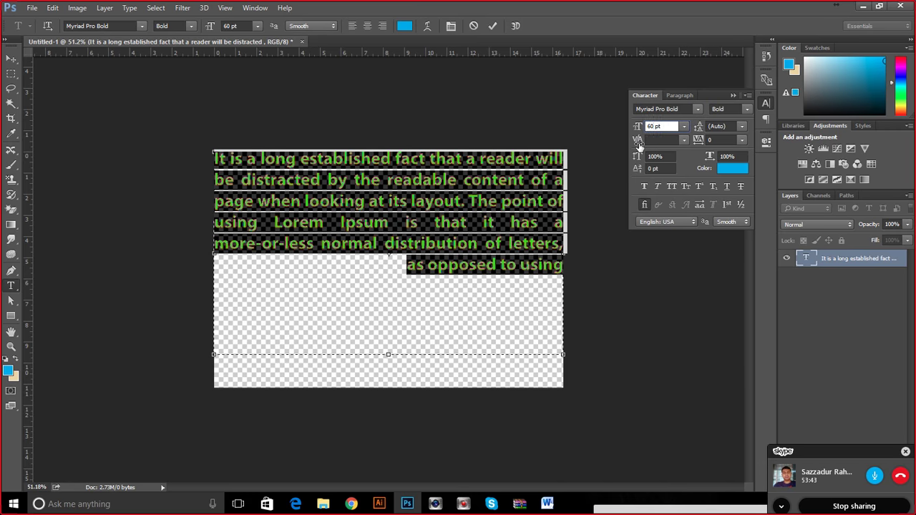
type("50")
key("Return")
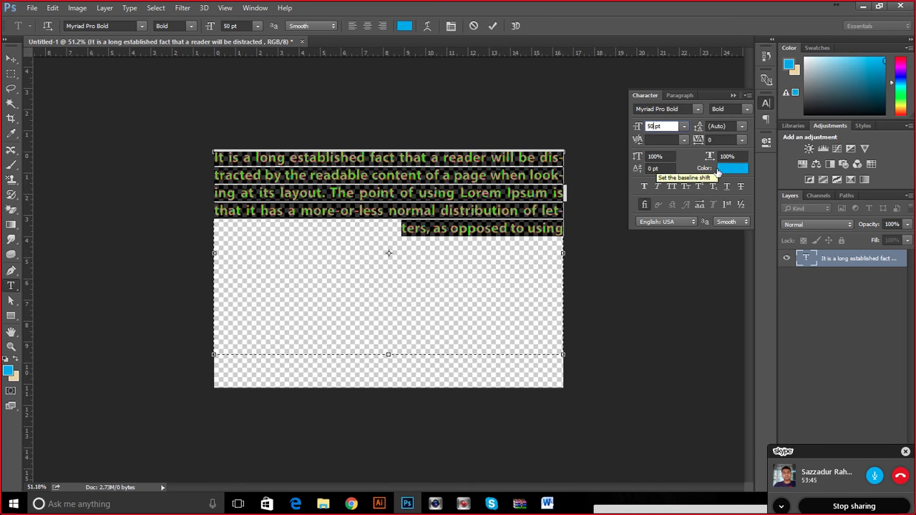
Set the leading of the selected 50 pt paragraph to 75 pt and commit the text.
left_click(718, 127)
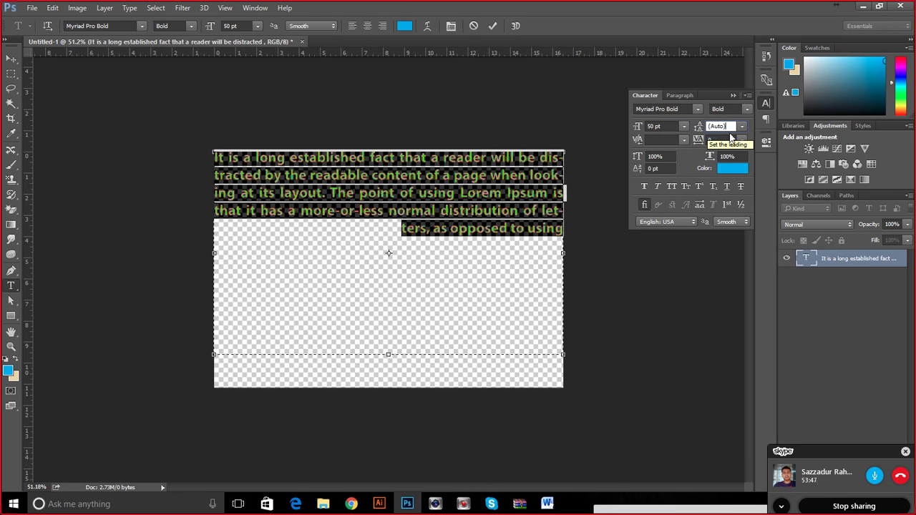
double_click(718, 127)
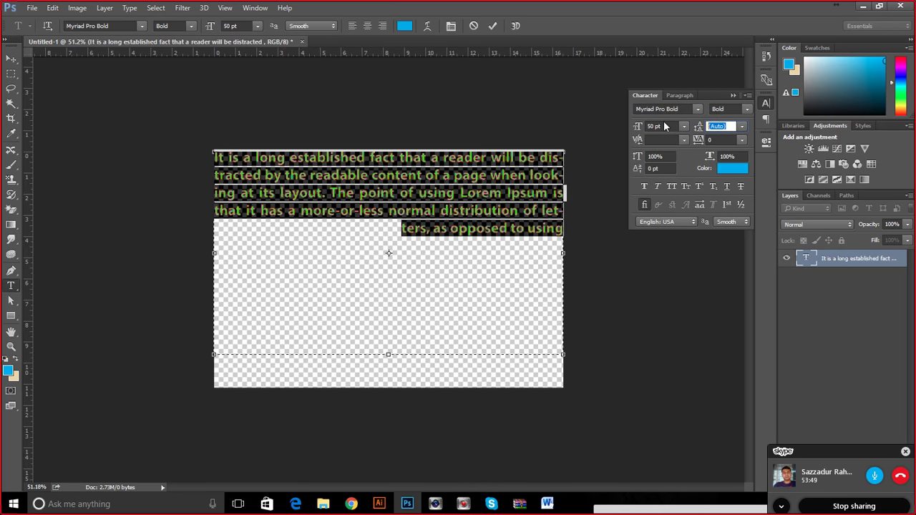
type("75")
key("Return")
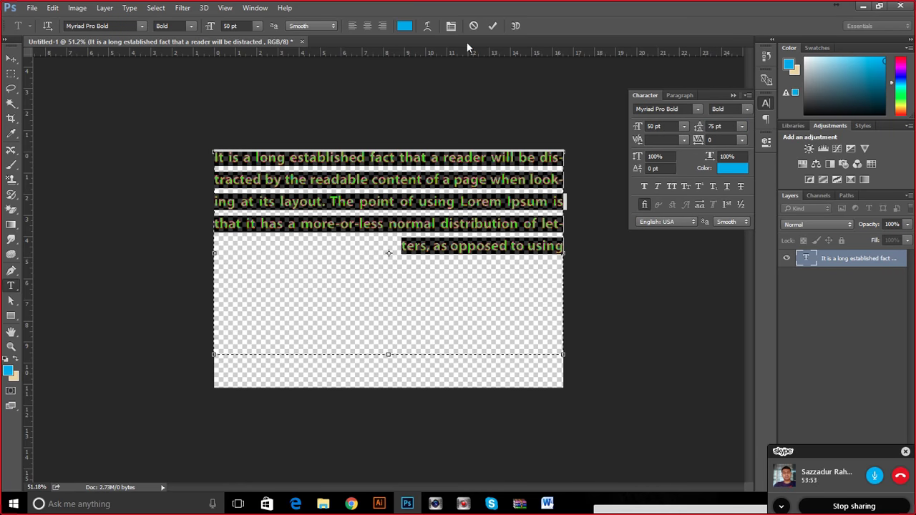
left_click(492, 26)
Set the committed paragraph's leading back to Auto.
left_click(740, 127)
left_click(733, 139)
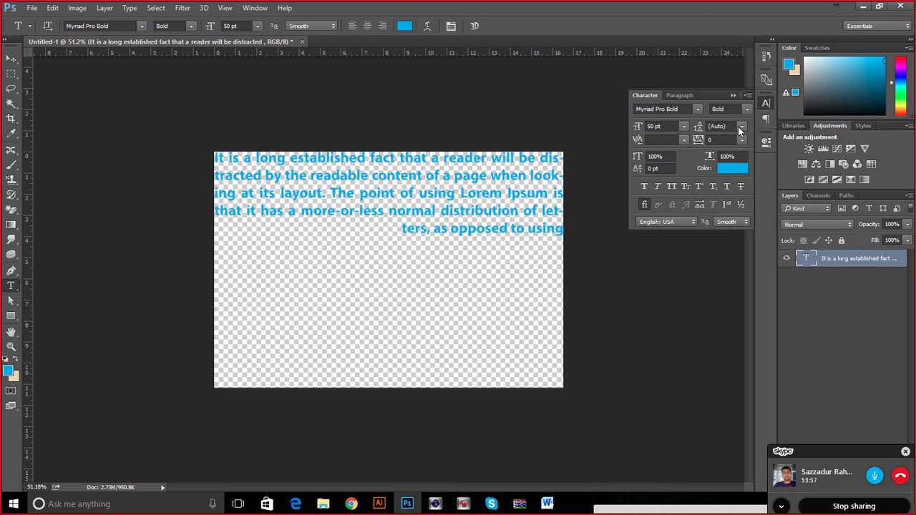
left_click(740, 127)
left_click(719, 128)
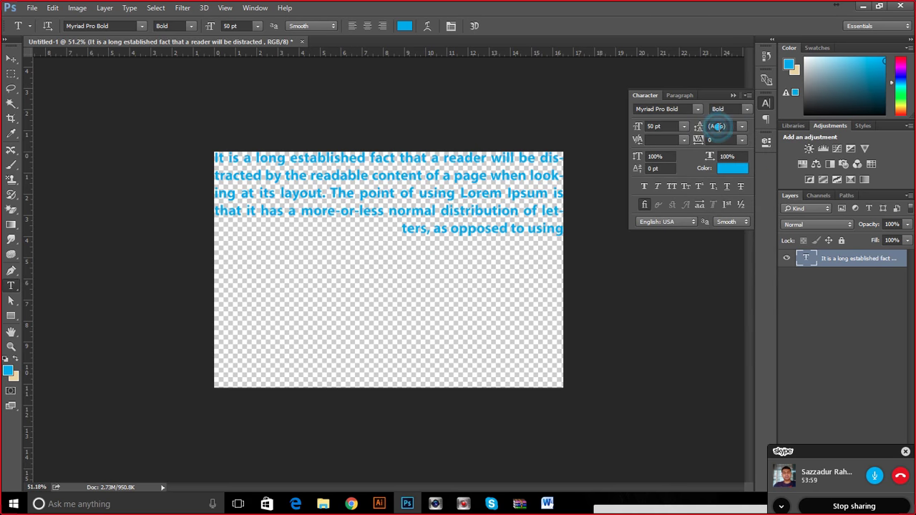
Select the whole paragraph and raise its leading step by step to 153 pt.
left_click(419, 210)
key("ctrl+a")
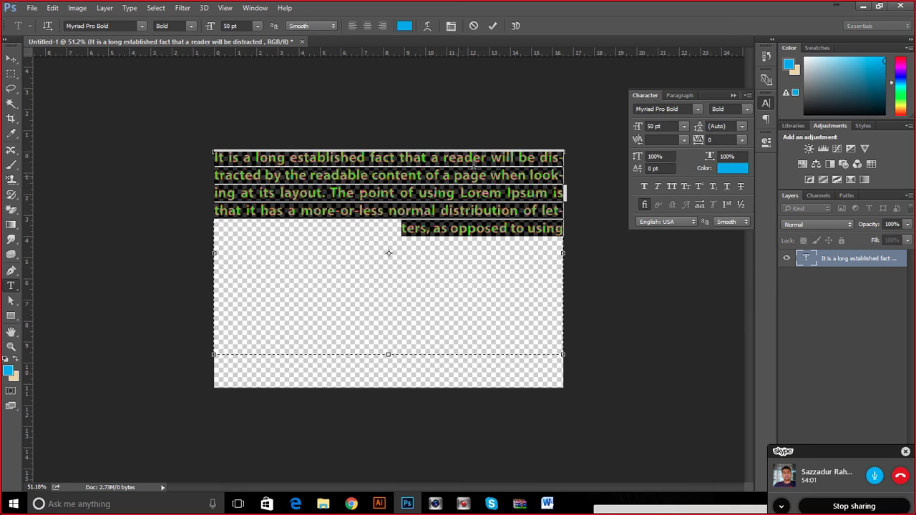
left_click(742, 127)
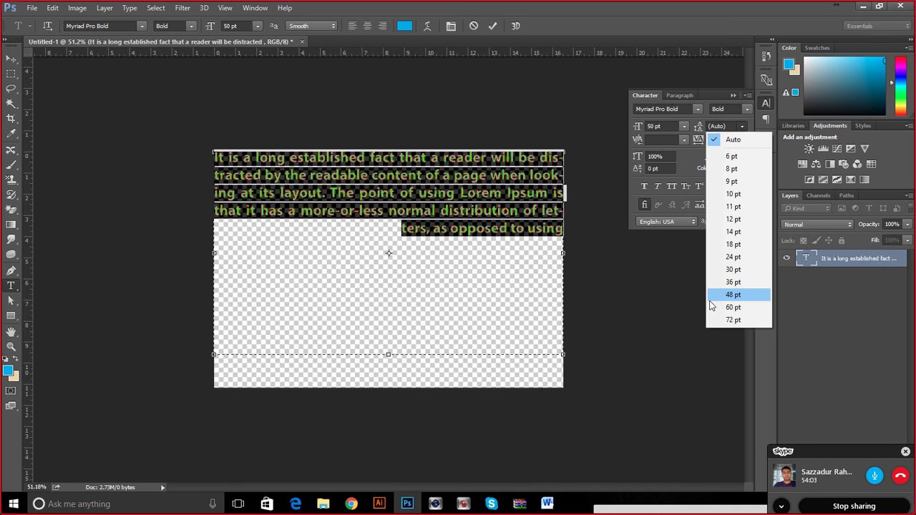
left_click(716, 139)
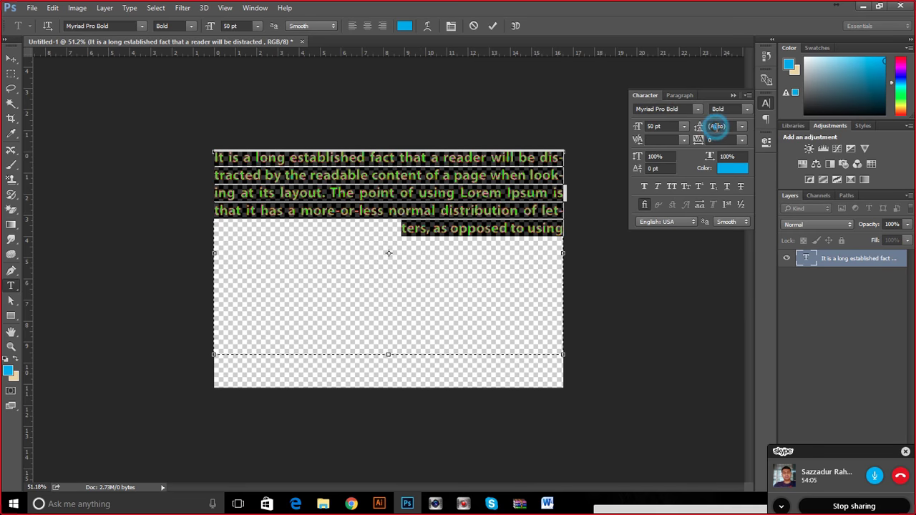
left_click(730, 126)
key("Up")
key("Up")
key("Up")
key("Up")
key("Up")
key("Up")
key("Up")
key("Up")
key("Up")
key("Up")
key("Up")
key("Up")
key("Up")
key("Up")
key("Up")
key("Up")
key("Up")
key("Up")
key("Up")
key("Up")
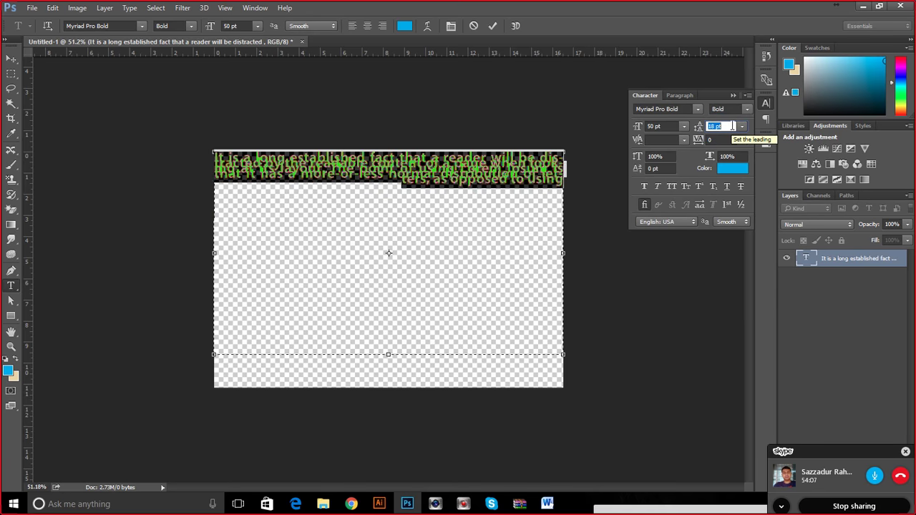
key("Up")
key("Up")
key("Up")
key("Up")
key("Up")
key("Up")
key("Up")
key("Up")
key("Up")
key("Up")
key("Up")
key("Up")
key("Up")
key("Up")
key("Up")
key("Up")
key("Up")
key("Up")
key("Up")
key("Up")
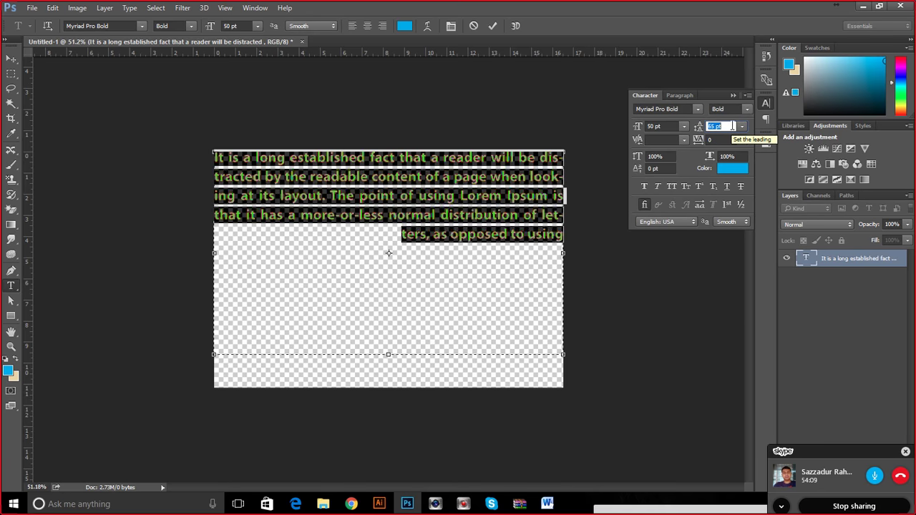
key("Up")
key("Up")
key("Up")
key("Up")
key("Up")
key("Up")
key("Up")
key("Up")
key("Up")
key("Up")
key("Up")
key("Up")
key("Up")
key("Up")
key("Up")
key("Up")
key("Up")
key("Up")
key("Up")
key("Up")
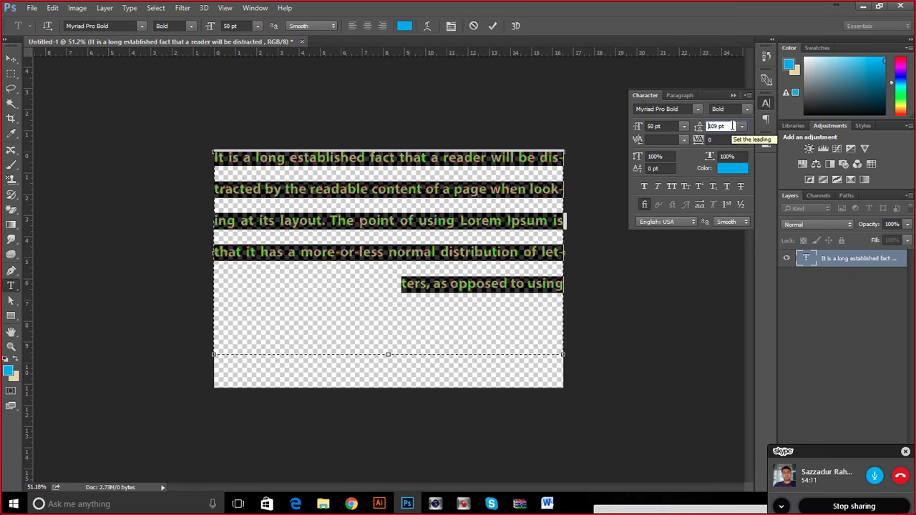
key("Up")
key("Up")
key("Up")
key("Up")
key("Up")
key("Up")
key("Up")
key("Up")
key("Up")
key("Up")
key("Up")
key("Up")
key("Up")
key("Up")
key("Up")
key("Up")
key("Up")
key("Up")
key("Up")
key("Up")
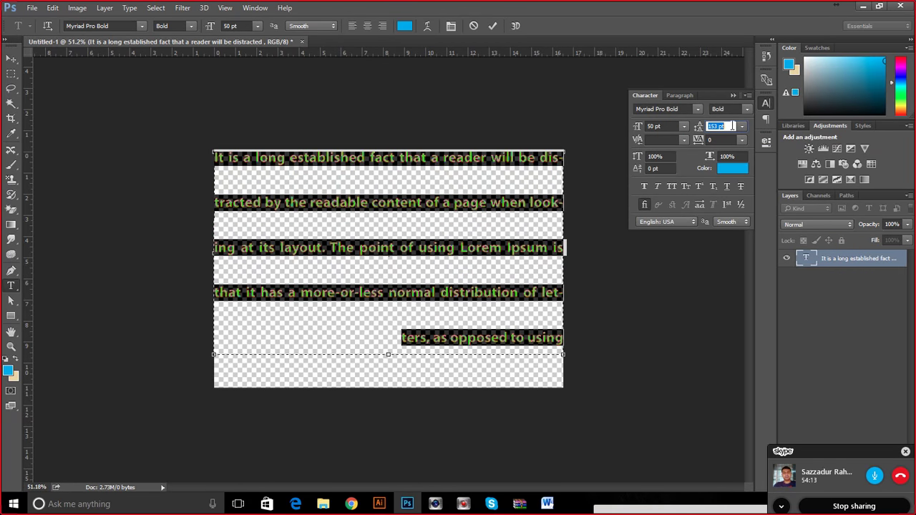
Lower the paragraph's leading in small steps and cancel the text edit.
key("Down")
key("Down")
key("Down")
key("Down")
key("Down")
key("Down")
key("Down")
key("Down")
key("Down")
key("Down")
key("Down")
key("Down")
left_click(473, 27)
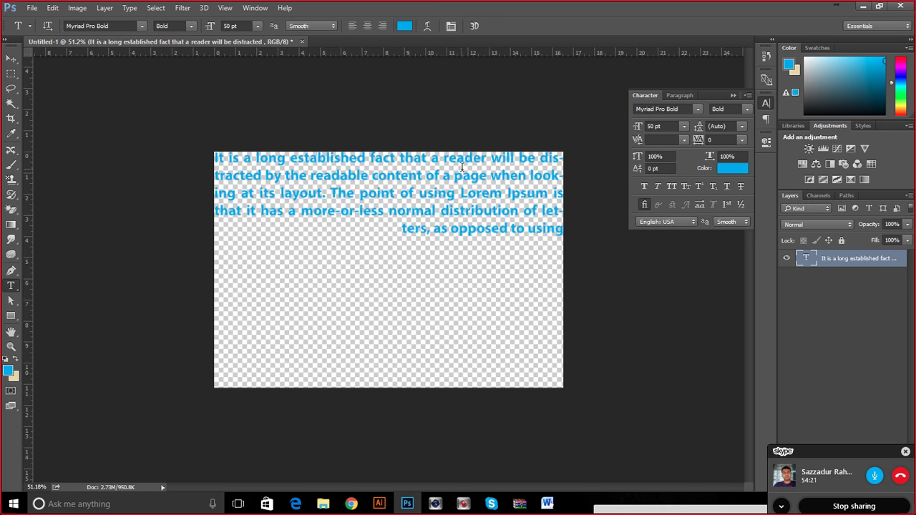
Select the whole paragraph, clear the selection, and select only its third line.
left_click_drag(473, 163, 425, 176)
left_click(395, 171)
double_click(398, 173)
triple_click(404, 174)
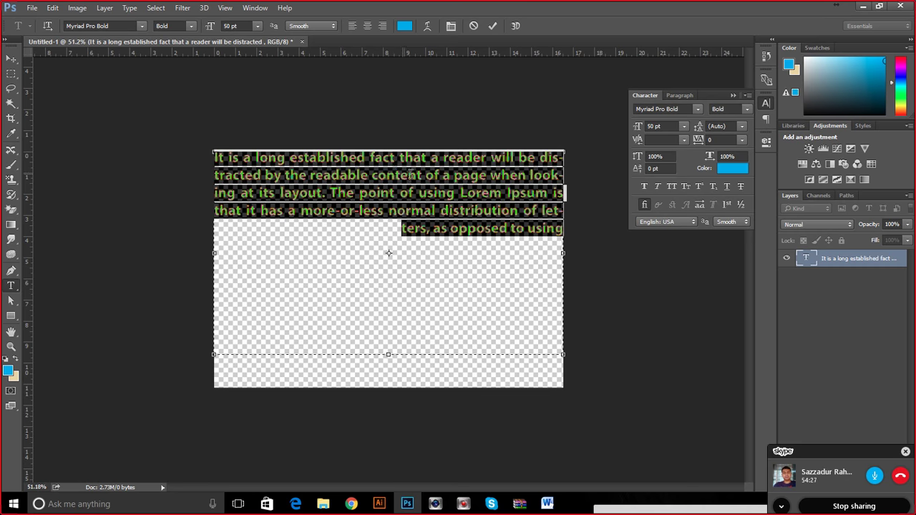
left_click(410, 174)
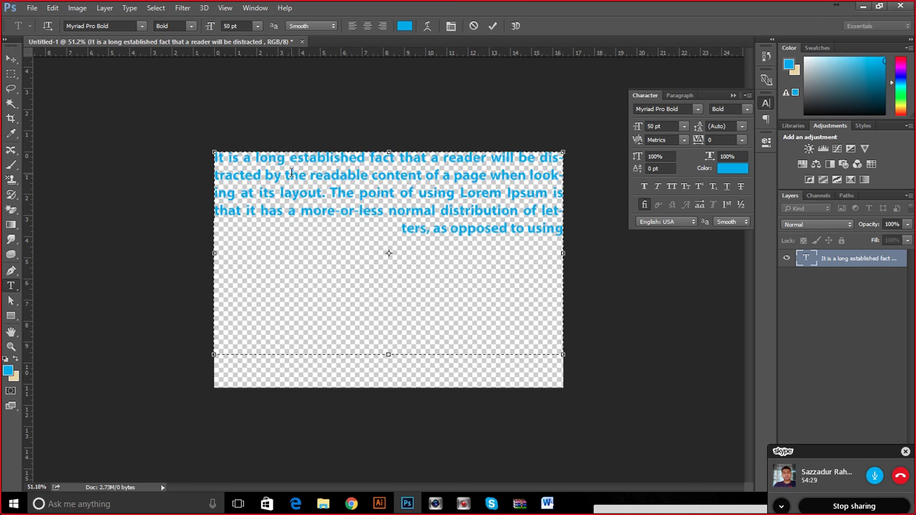
double_click(366, 193)
triple_click(384, 191)
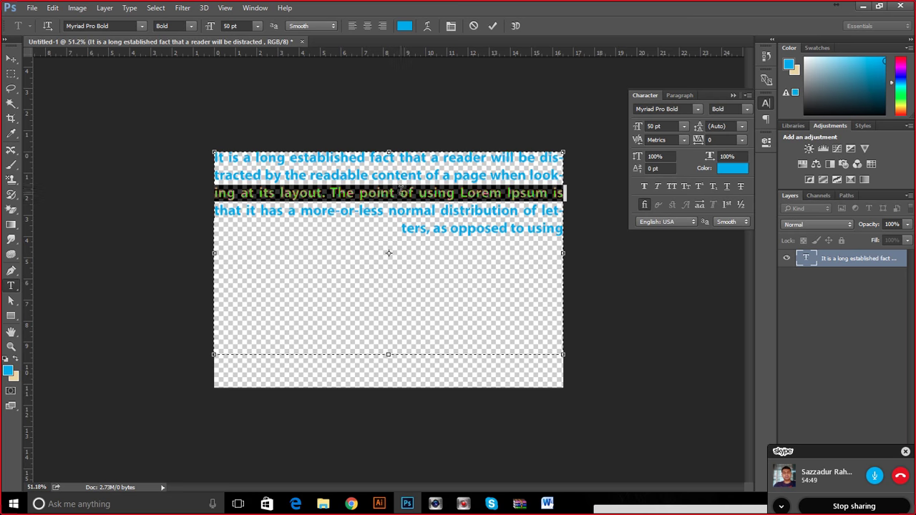
Select the entire paragraph and copy it.
triple_click(400, 188)
left_click(401, 188)
key("ctrl+c")
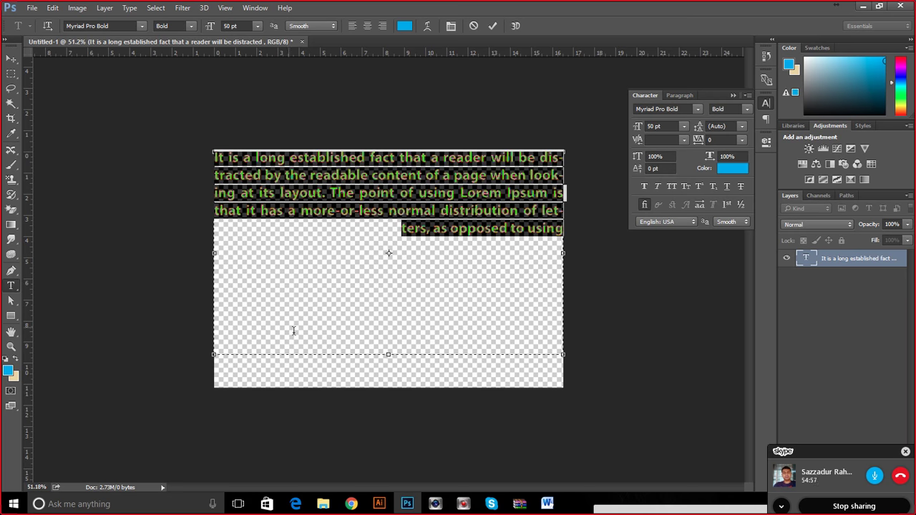
Switch to Word, cancel the prompt to save Document1, and place the cursor after the paragraph's last word.
left_click(547, 503)
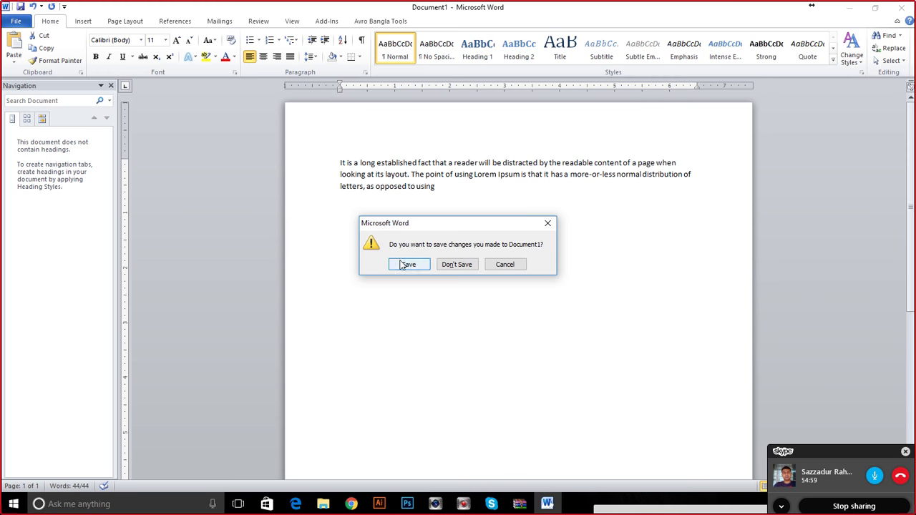
left_click(502, 264)
left_click(411, 191)
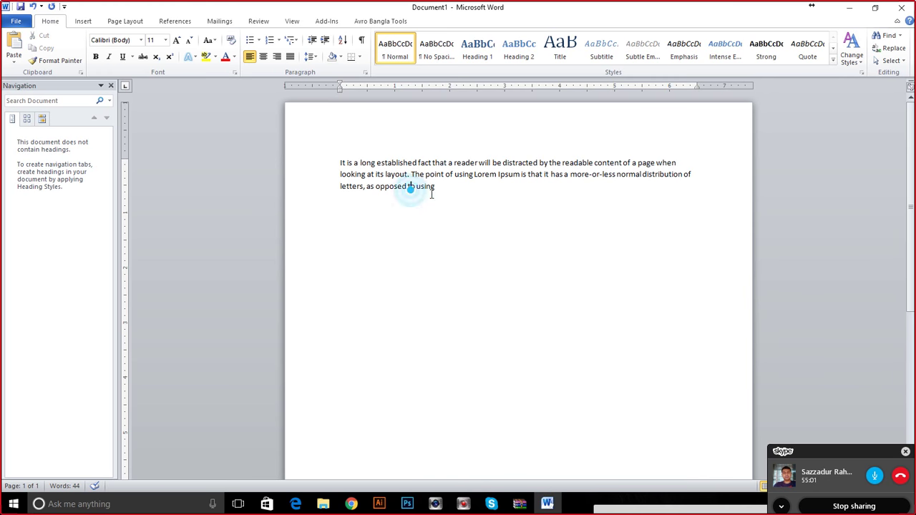
double_click(424, 187)
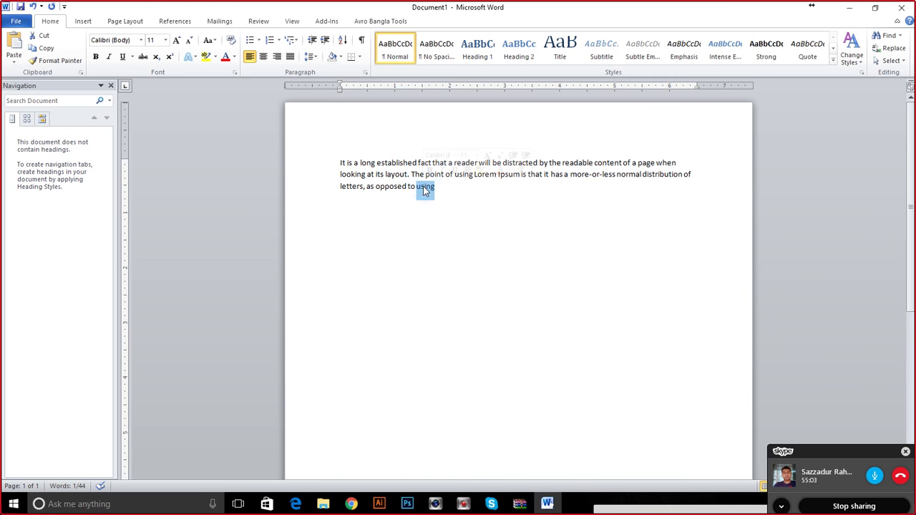
triple_click(423, 188)
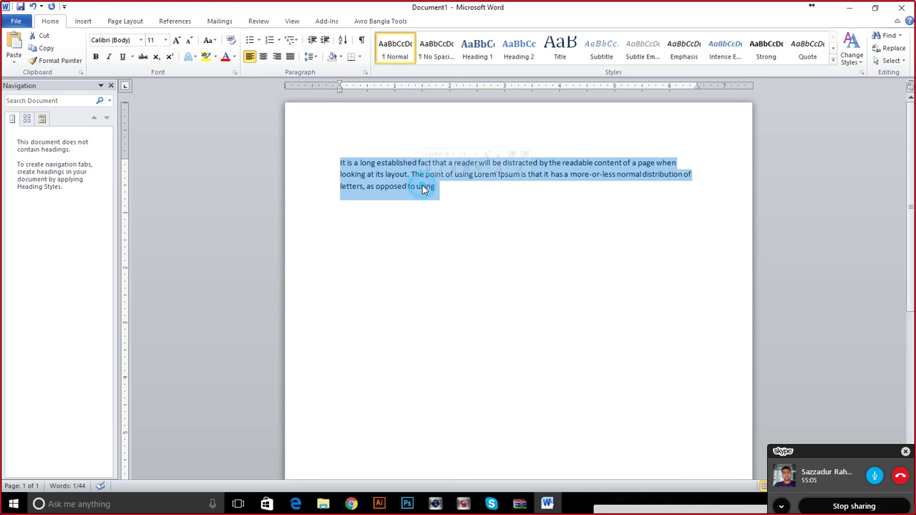
left_click(456, 201)
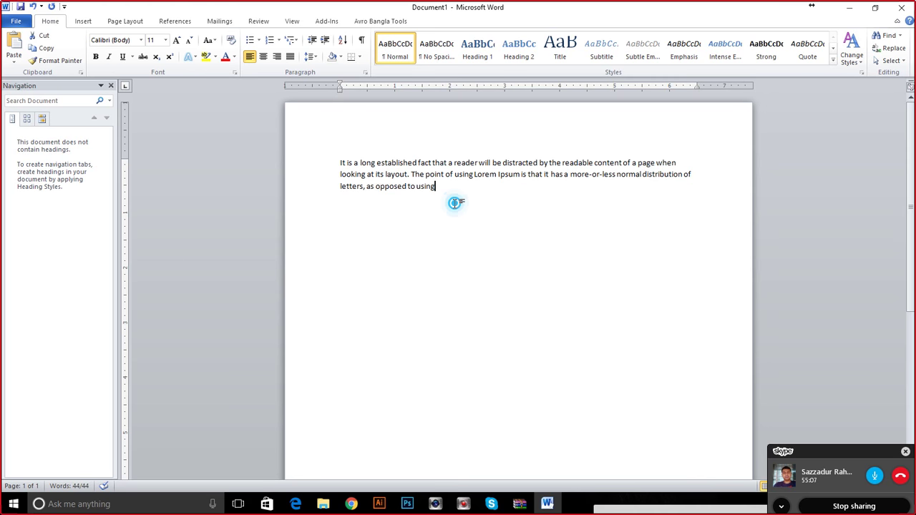
End the paragraph with a period and a space, and paste the copied text after it five times.
left_click(460, 188)
key("ctrl+v")
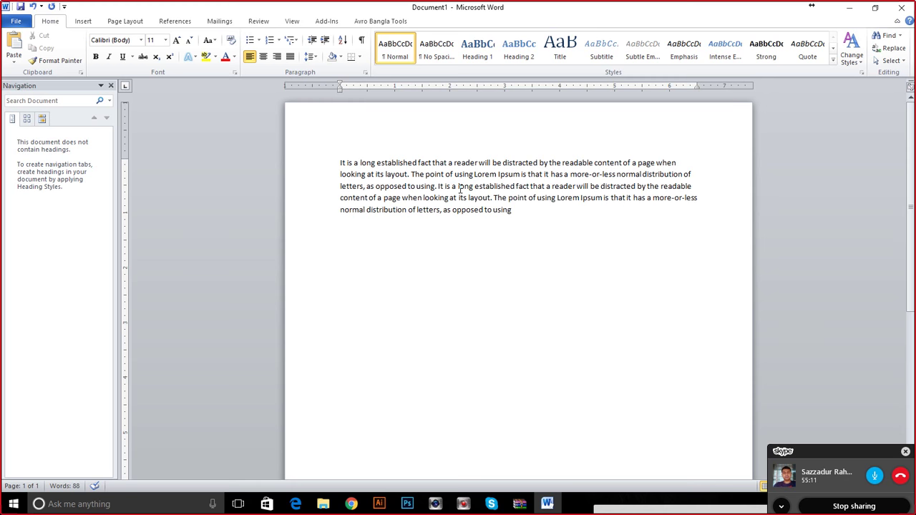
key("ctrl+v")
key("ctrl+v")
key("ctrl+v")
key("ctrl+v")
Select the whole lengthened text in Document1 and switch back to Photoshop.
triple_click(455, 235)
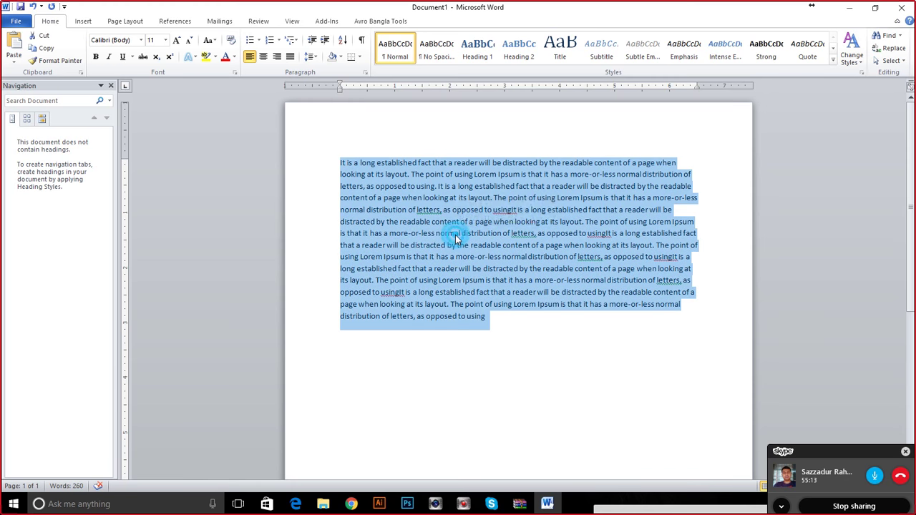
left_click(455, 235)
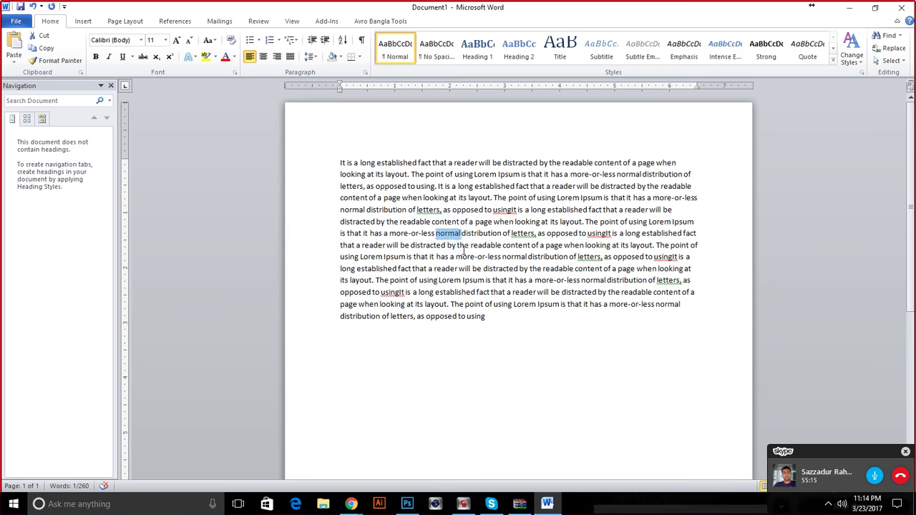
triple_click(455, 237)
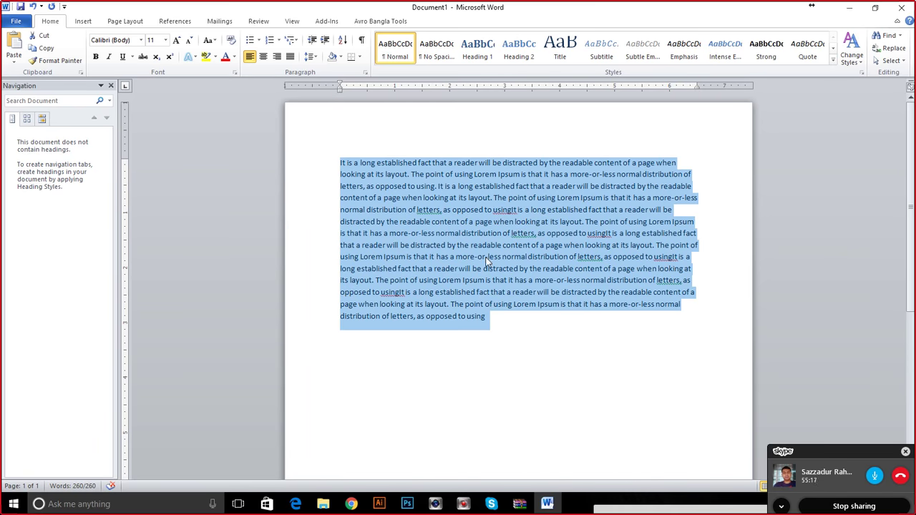
left_click(407, 504)
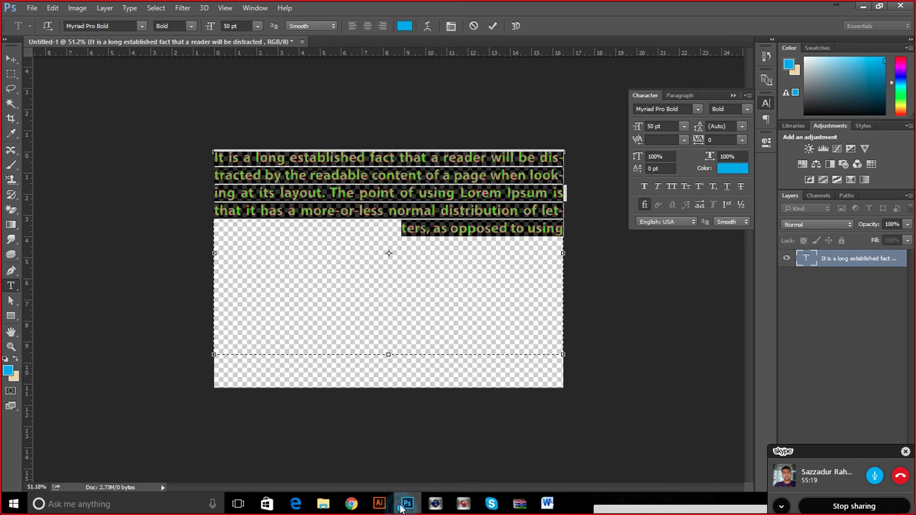
Select the word "point" in the paragraph, and extend the selection to the whole third line.
left_click(435, 239)
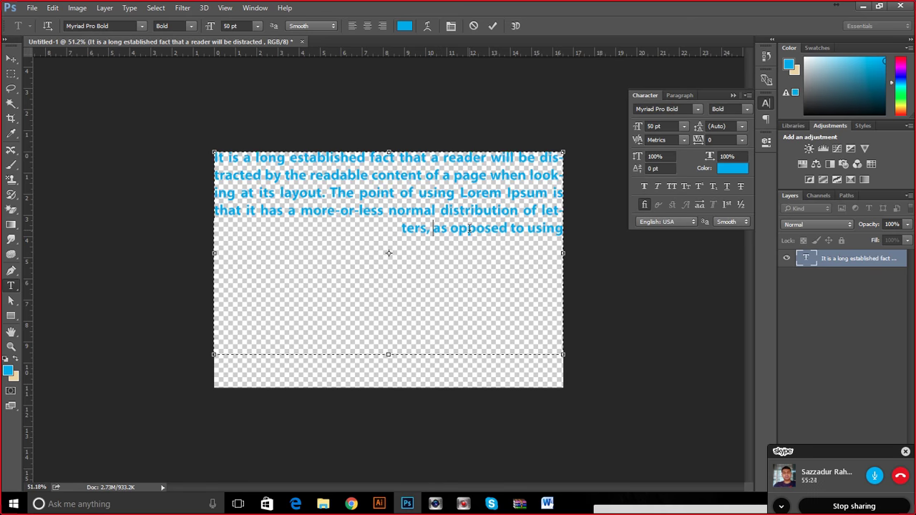
left_click(465, 228)
triple_click(364, 190)
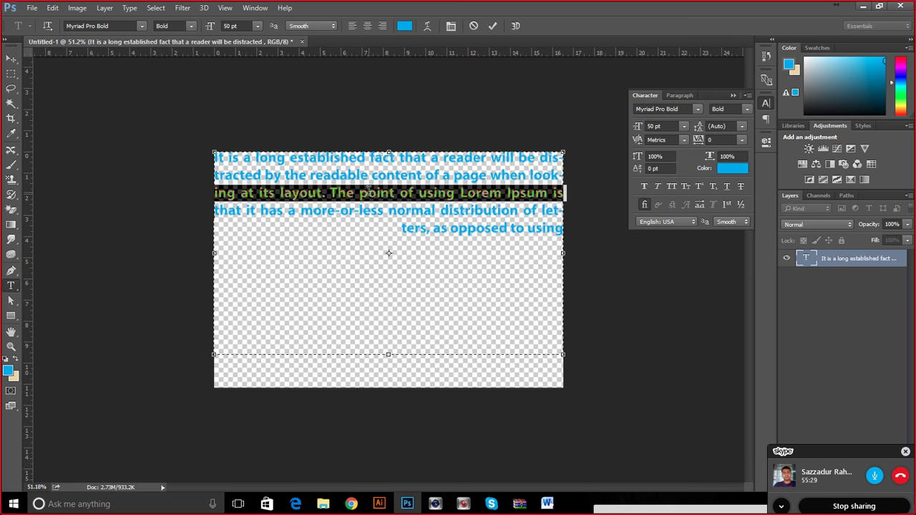
left_click(366, 193)
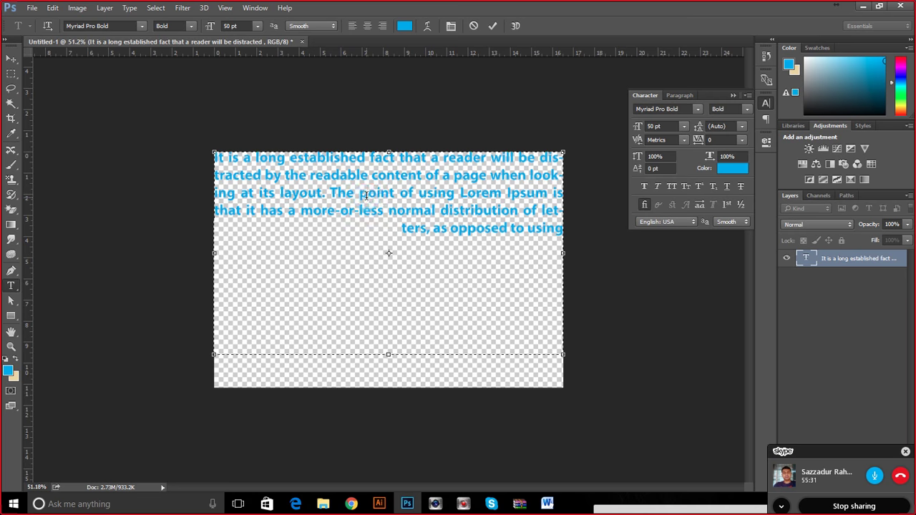
double_click(365, 194)
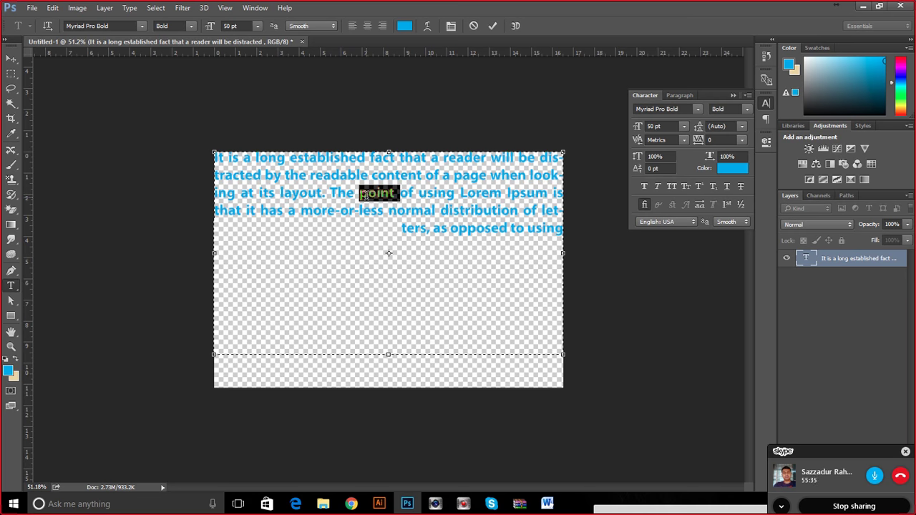
triple_click(366, 193)
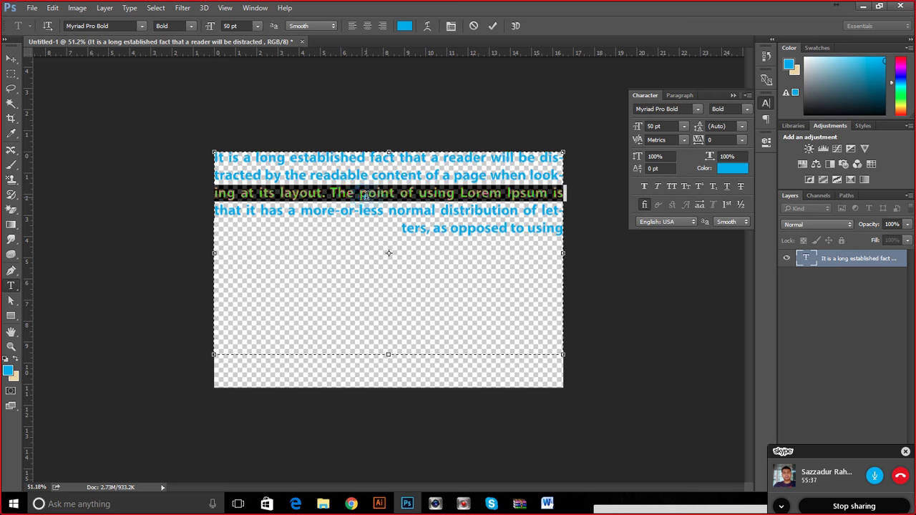
Select the entire paragraph from within its text, and clear the selection again.
left_click(379, 192)
triple_click(378, 192)
left_click(378, 191)
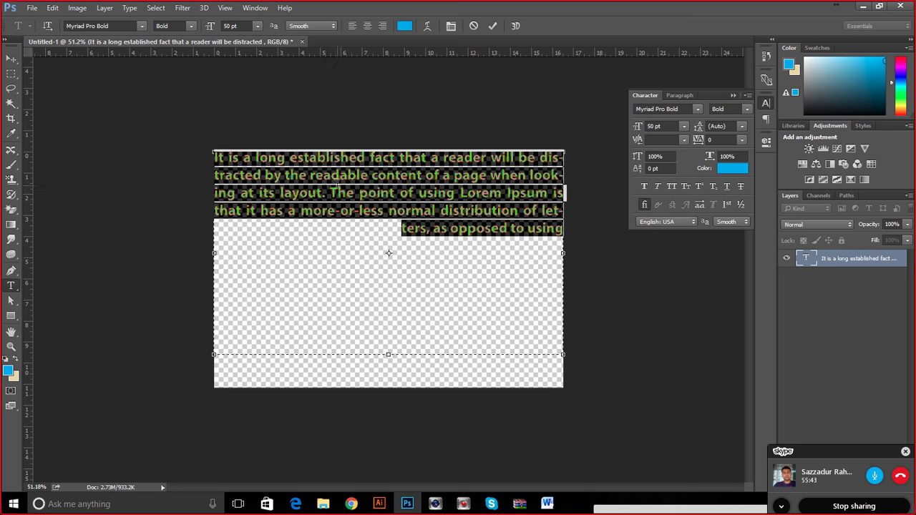
left_click(334, 195)
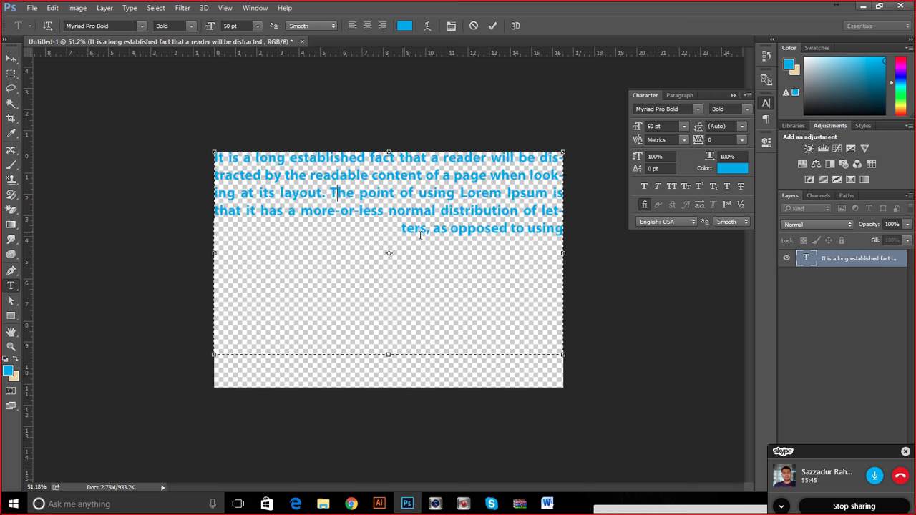
triple_click(387, 212)
left_click(387, 211)
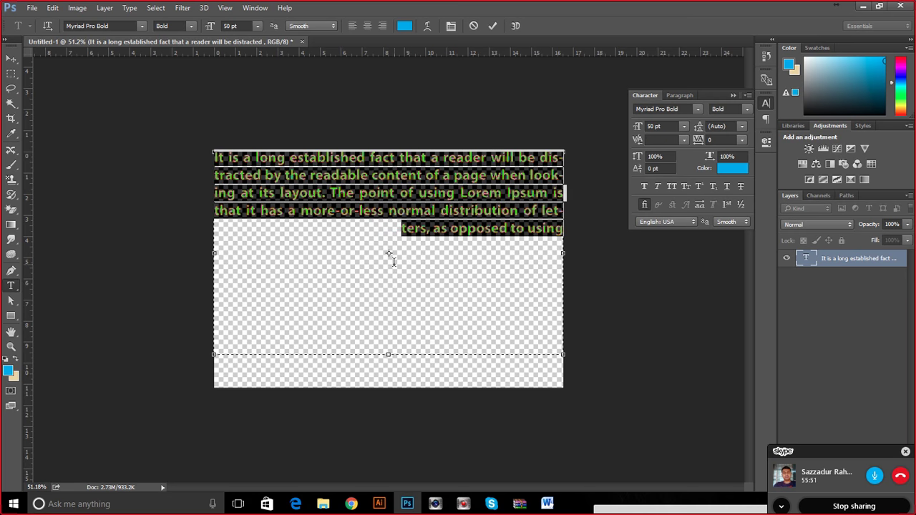
left_click(425, 193)
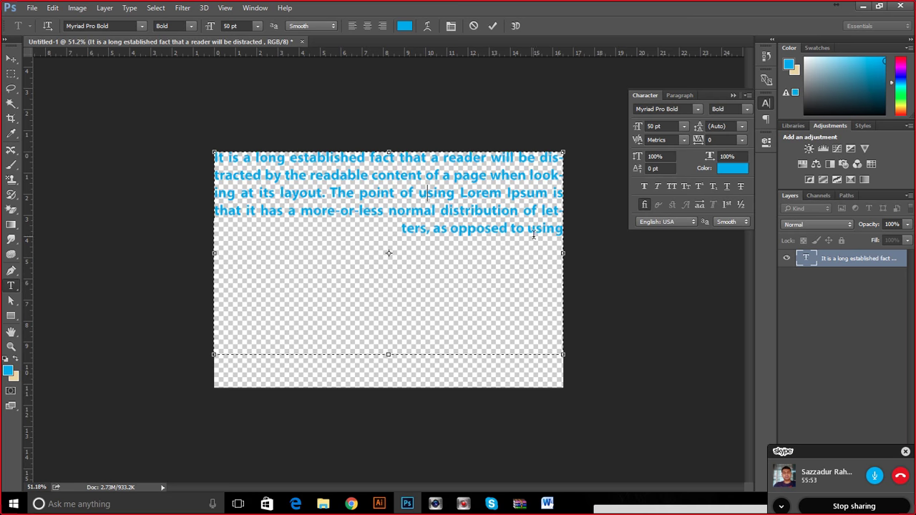
Place the cursor before "Lorem" without selecting text and try leading values of 14 pt, 30 pt and 48 pt.
left_click_drag(389, 210, 442, 211)
left_click(438, 203)
left_click(742, 129)
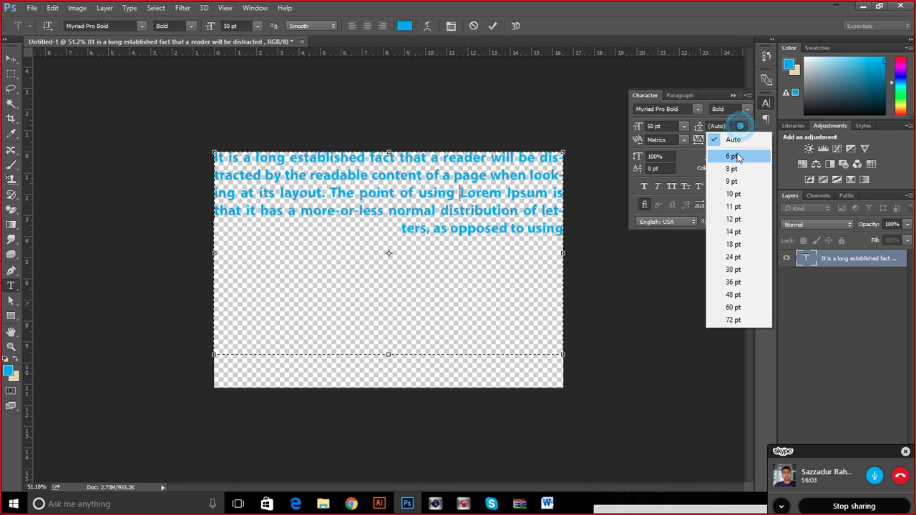
left_click(731, 233)
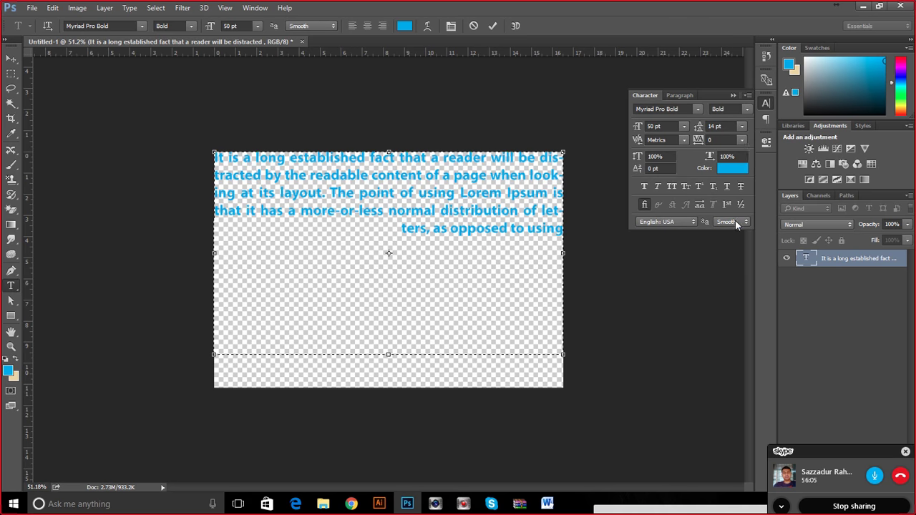
left_click(742, 126)
left_click(732, 270)
left_click(742, 126)
left_click(729, 294)
Try 24 pt leading on the text from "The point" to the paragraph's end, and undo it.
key("ctrl+a")
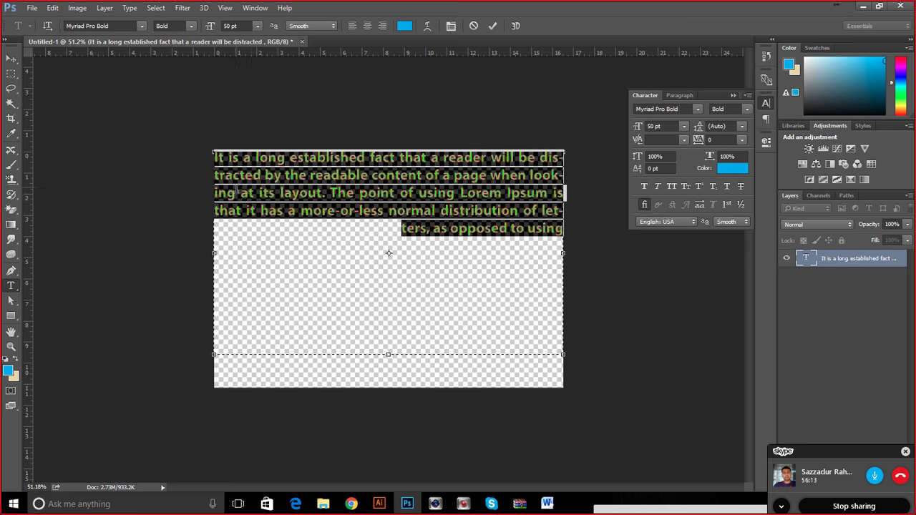
left_click_drag(330, 192, 630, 261)
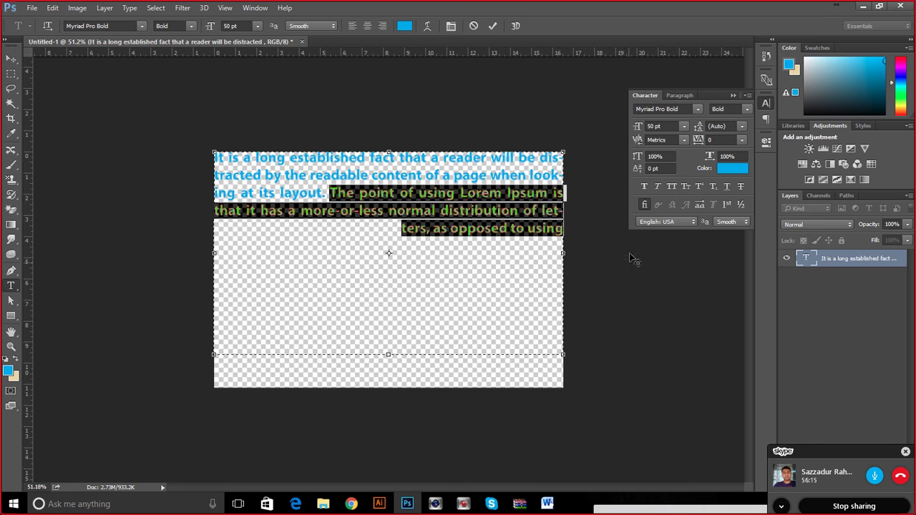
left_click(742, 126)
left_click(733, 257)
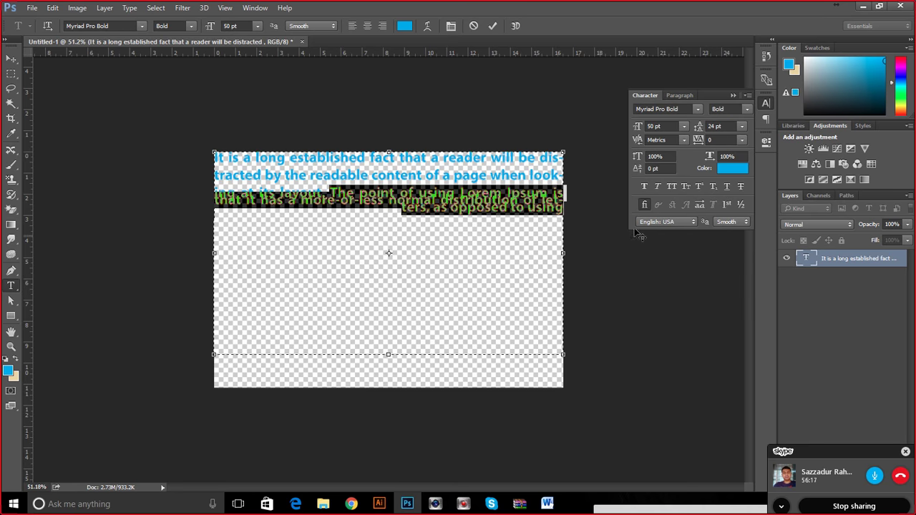
key("ctrl+z")
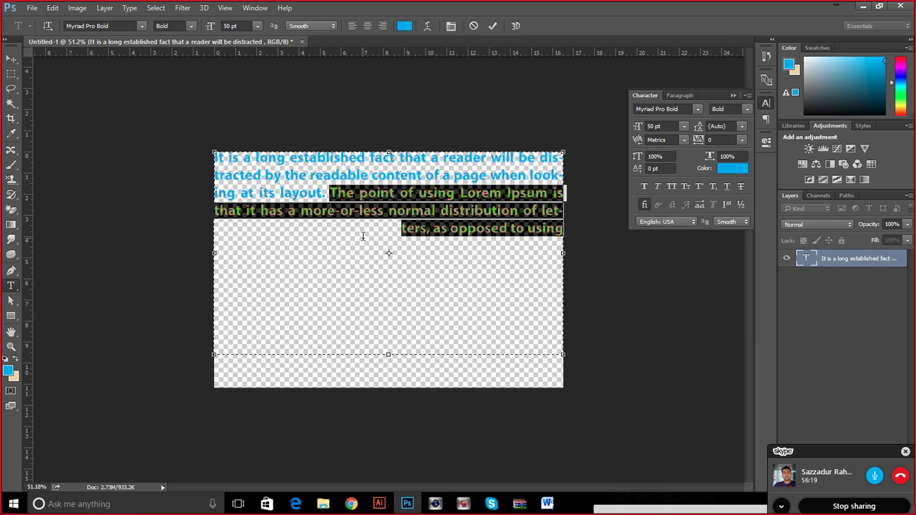
Set the leading of the selected text to Auto and deselect it.
left_click(740, 127)
left_click(724, 139)
left_click(501, 201)
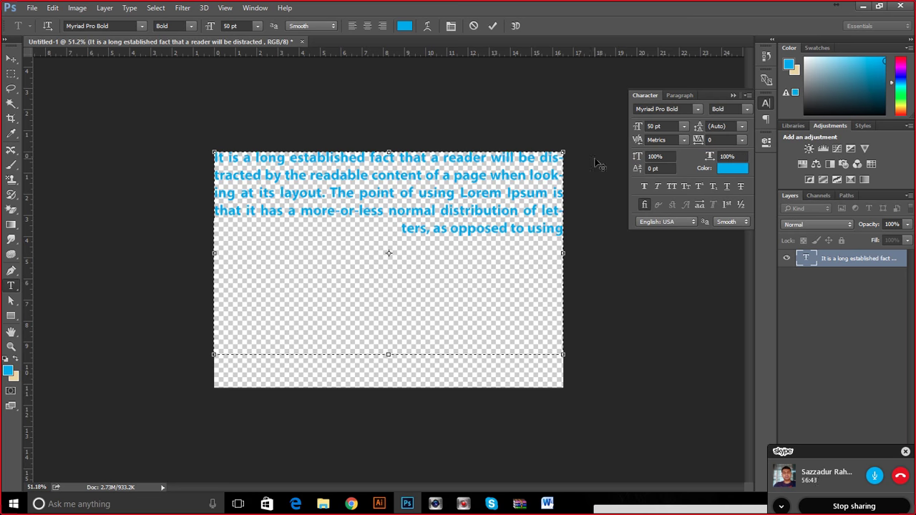
Place the cursor between the "p" and "o" of "point" and set the kerning there to 5.
scroll(357, 189, "up", 4)
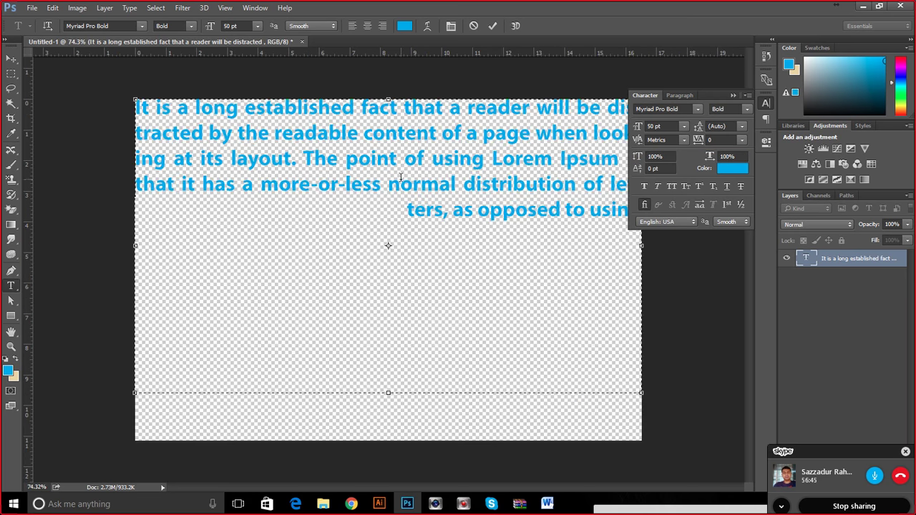
scroll(347, 121, "up", 4)
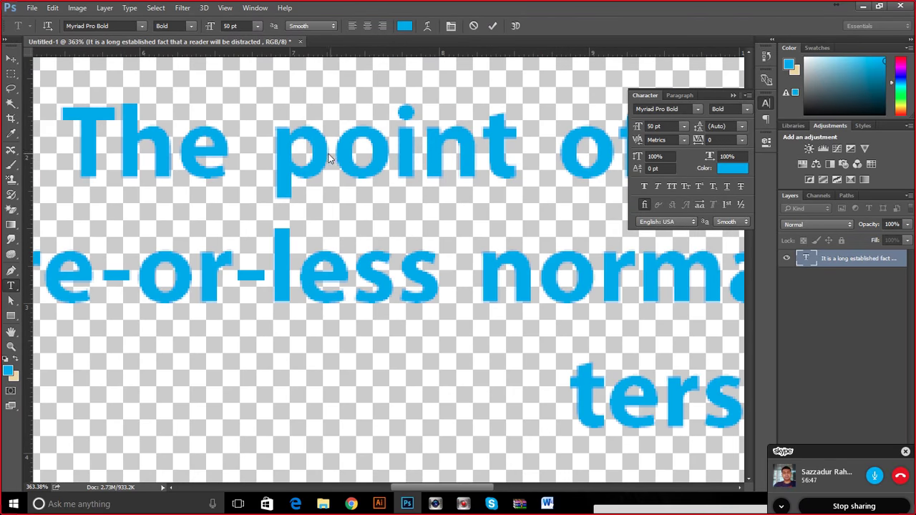
scroll(342, 154, "down", 8)
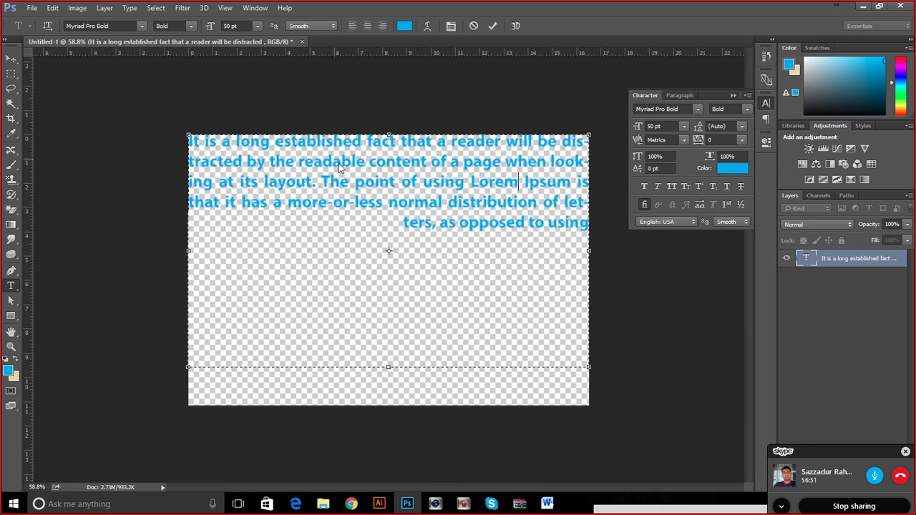
left_click(366, 181)
scroll(476, 188, "up", 2)
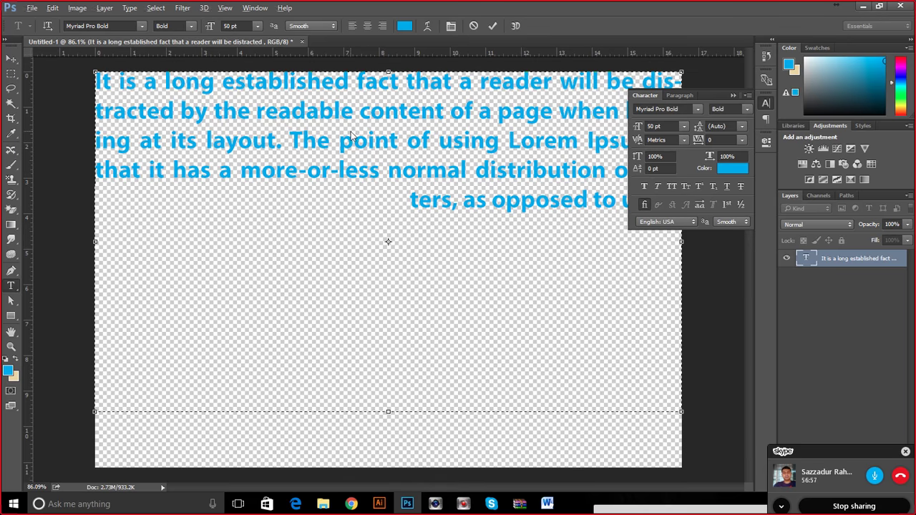
scroll(348, 141, "up", 5)
scroll(346, 141, "up", 4)
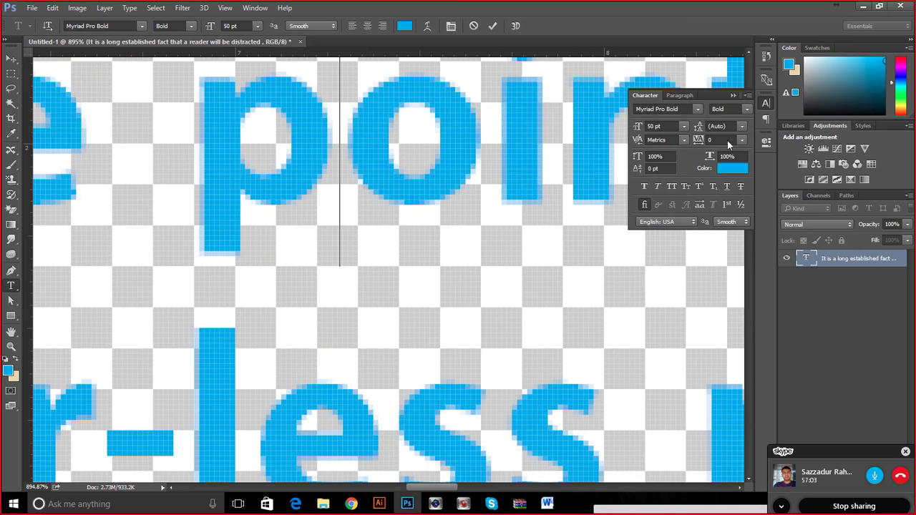
left_click(683, 140)
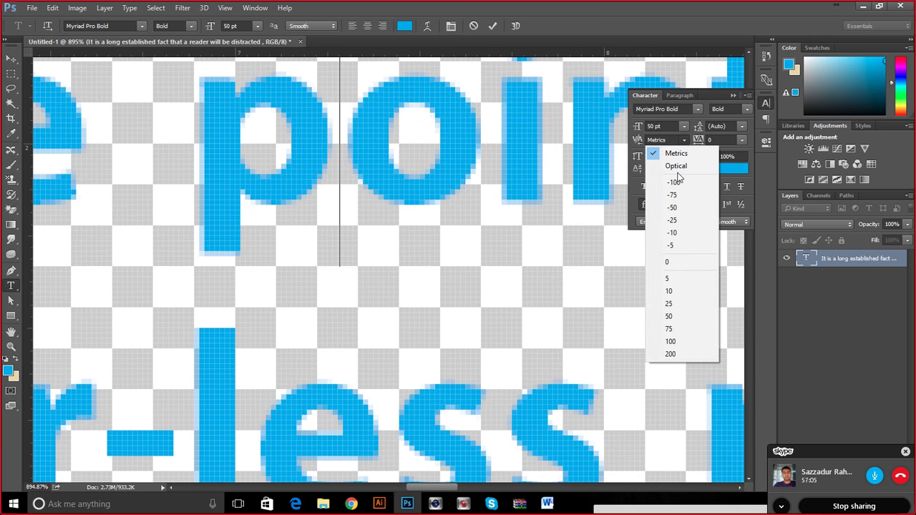
left_click(666, 278)
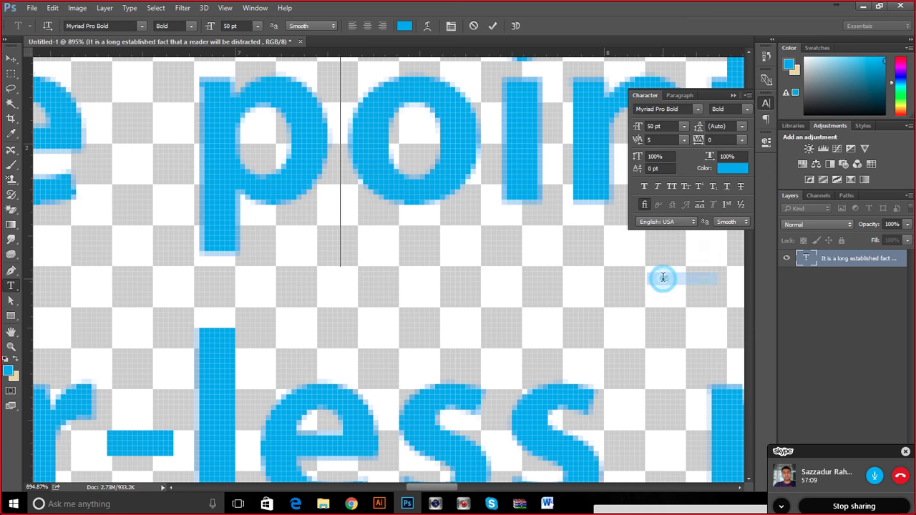
Increase the kerning between the "p" and "o" of "point" to about 625 and commit the text edit.
left_click(670, 141)
type("235")
key("Return")
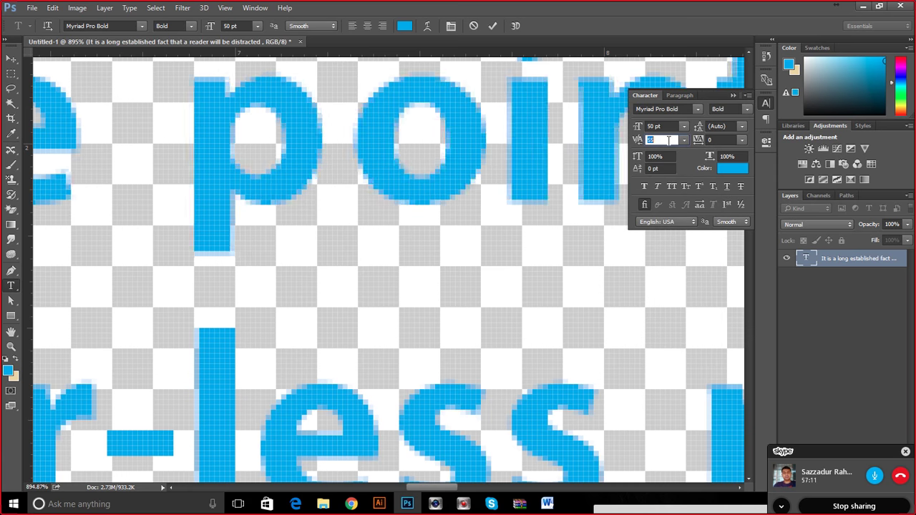
key("Down")
key("Down")
key("Down")
key("Down")
key("Down")
key("Down")
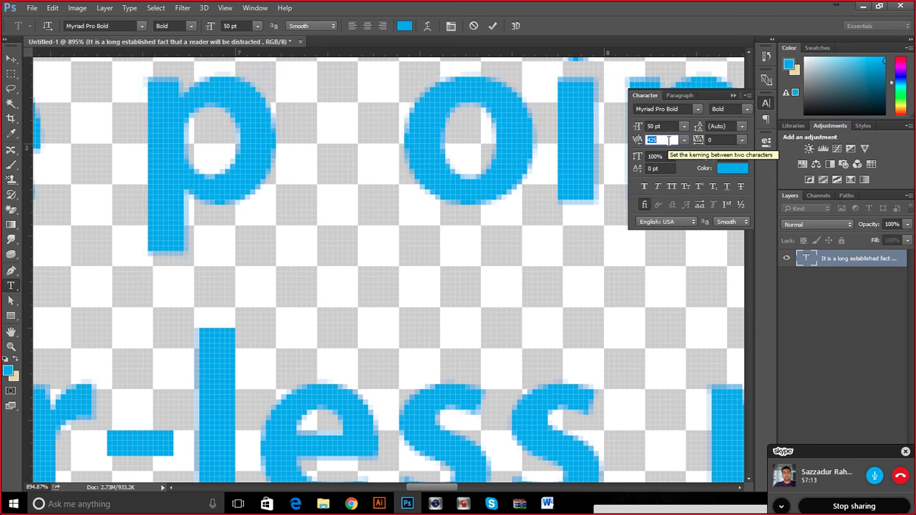
key("Down")
key("Down")
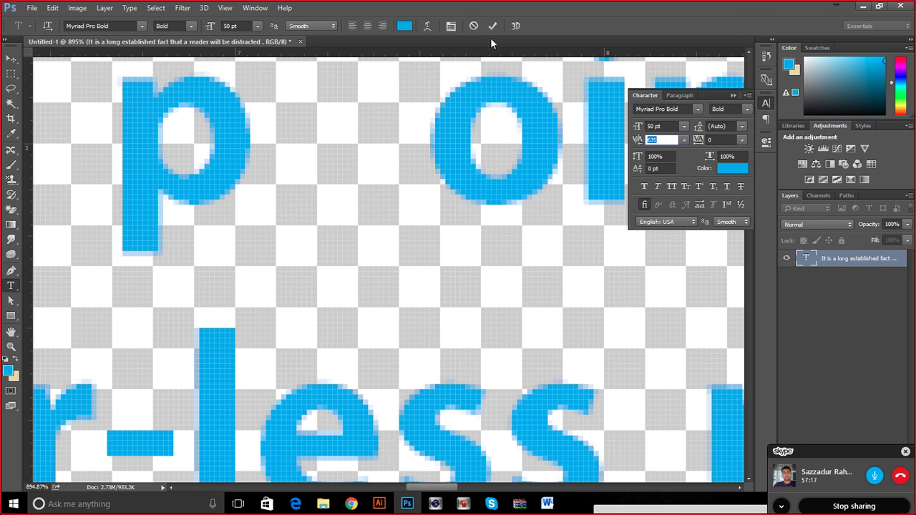
scroll(422, 149, "down", 8)
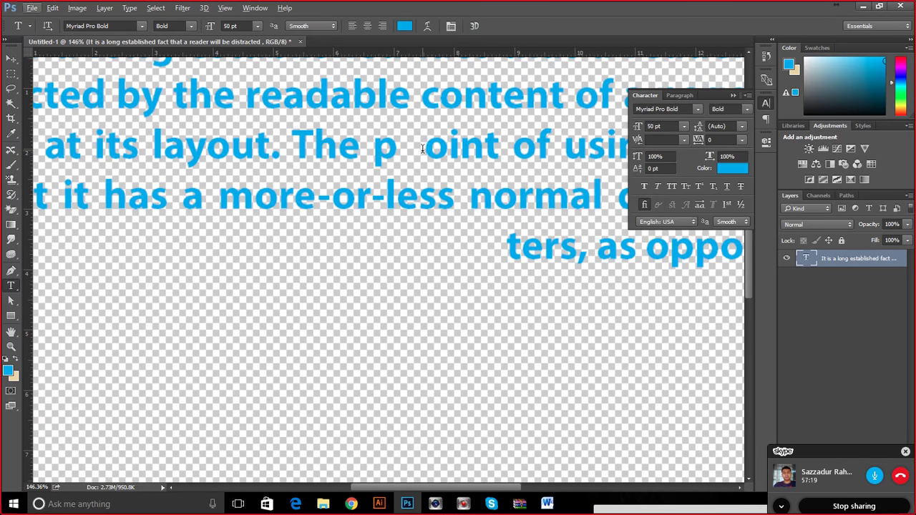
Reopen the paragraph for editing and widen the gap between the "o" and "i" of "point".
left_click(422, 149)
double_click(422, 149)
left_click(415, 149)
key("shift+Right")
left_click(417, 148)
left_click(449, 148)
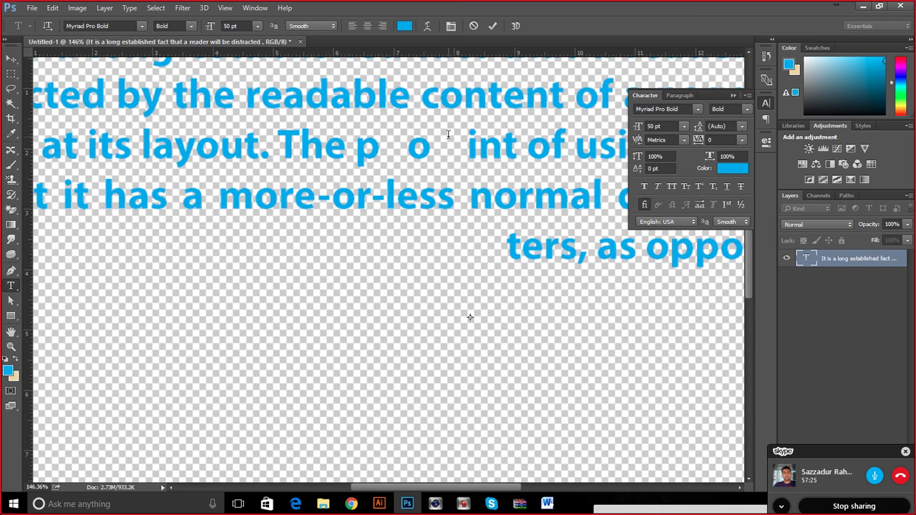
Delete the extra spaces between the "o" and "int" of the word "point" in the paragraph text.
key("BackSpace")
key("BackSpace")
key("BackSpace")
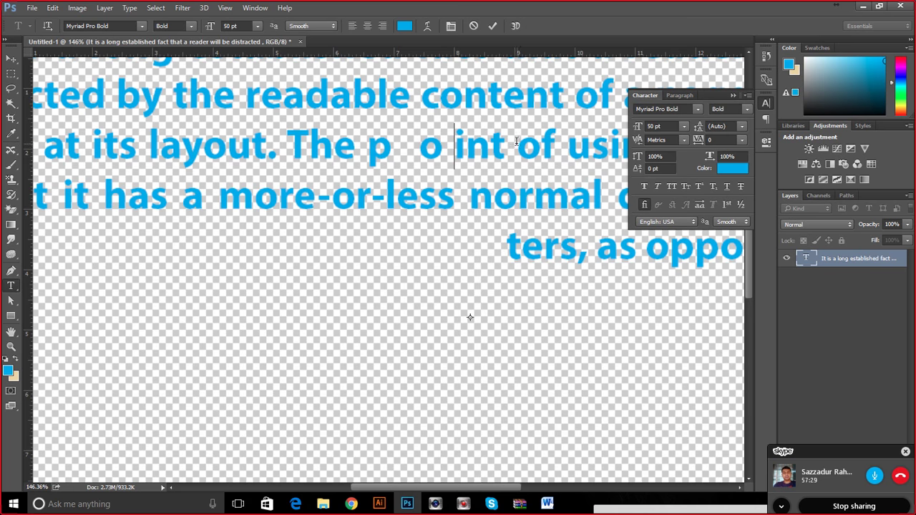
left_click_drag(505, 143, 388, 144)
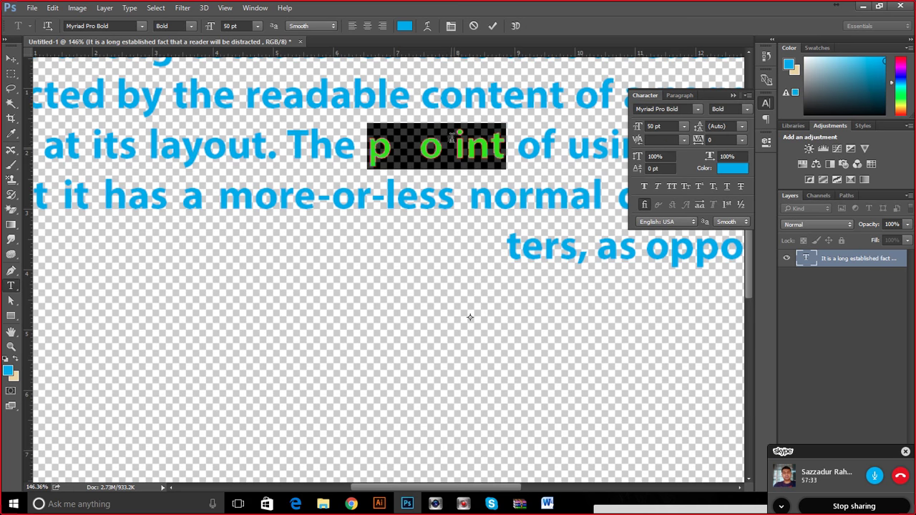
left_click(429, 146)
left_click_drag(454, 146, 448, 146)
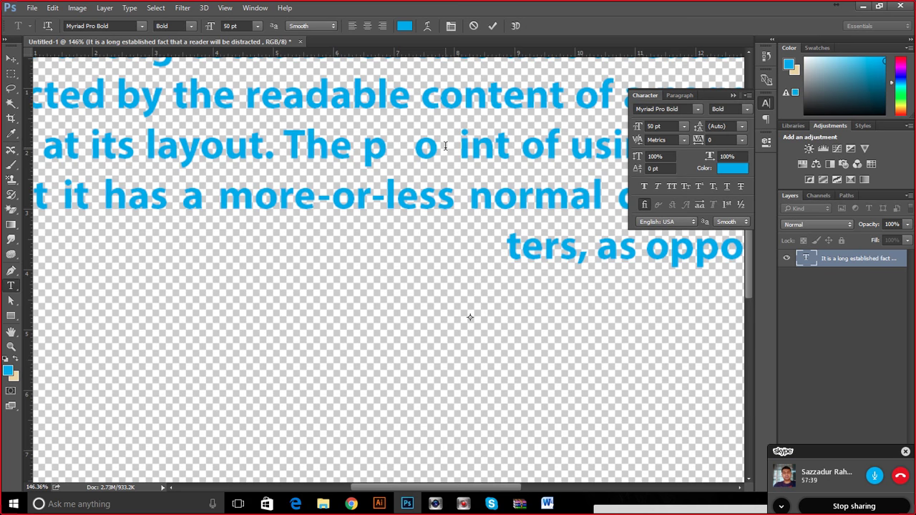
left_click_drag(465, 146, 435, 137)
key("BackSpace")
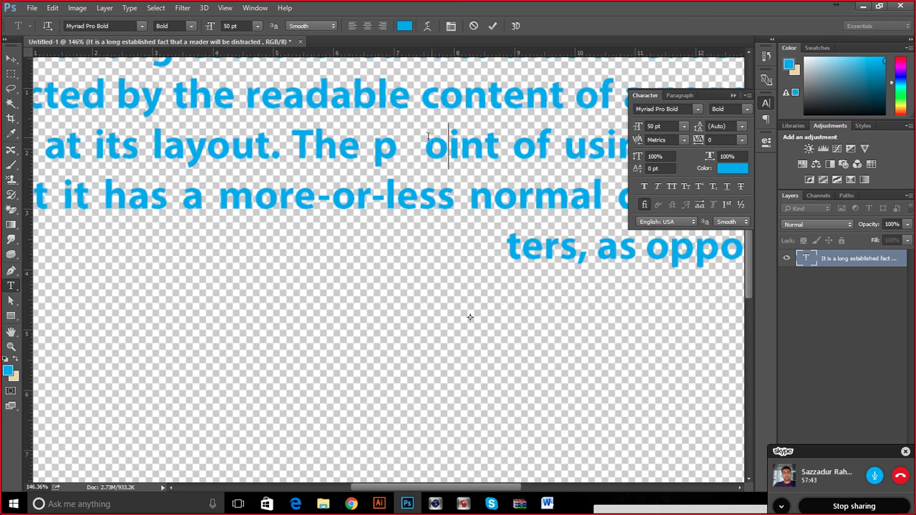
Lower the kerning between the "p" and "o" of "point" step by step down to -25, closing the wide gap.
left_click(423, 147)
key("ctrl+shift+Left")
key("ctrl+shift+Right")
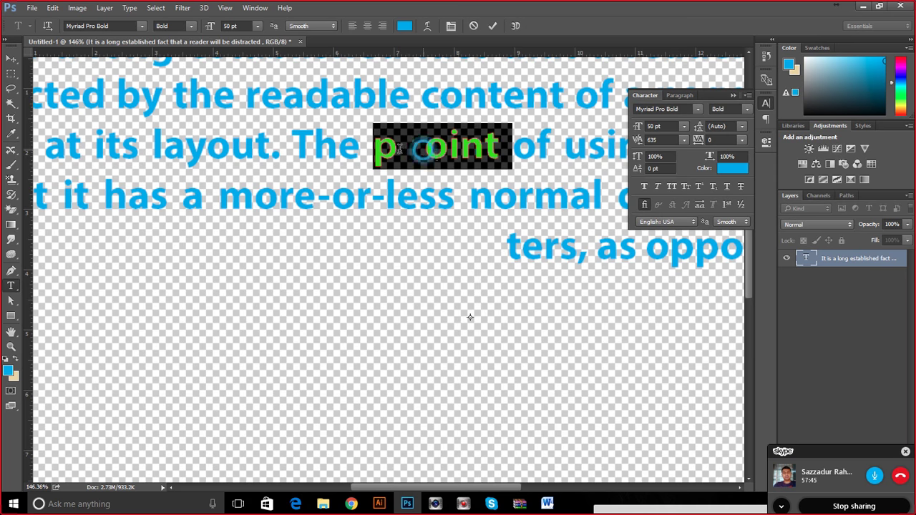
left_click(432, 153)
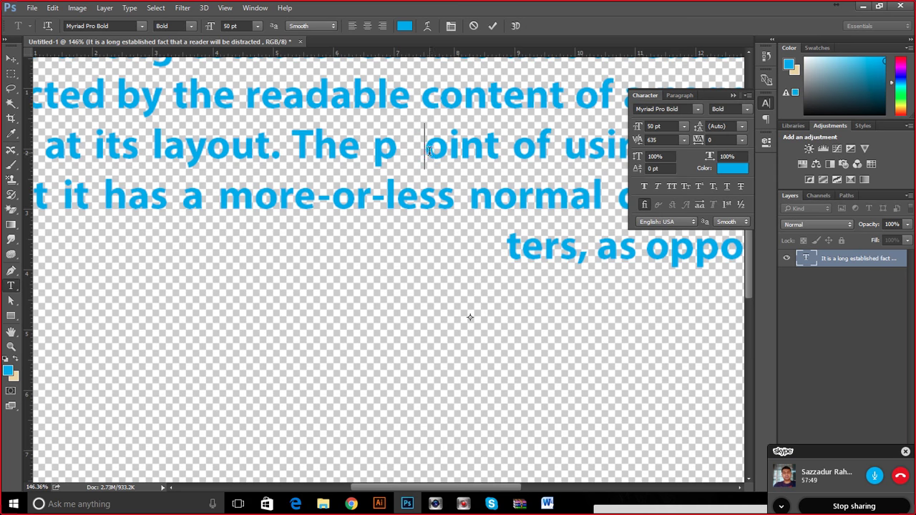
left_click(684, 139)
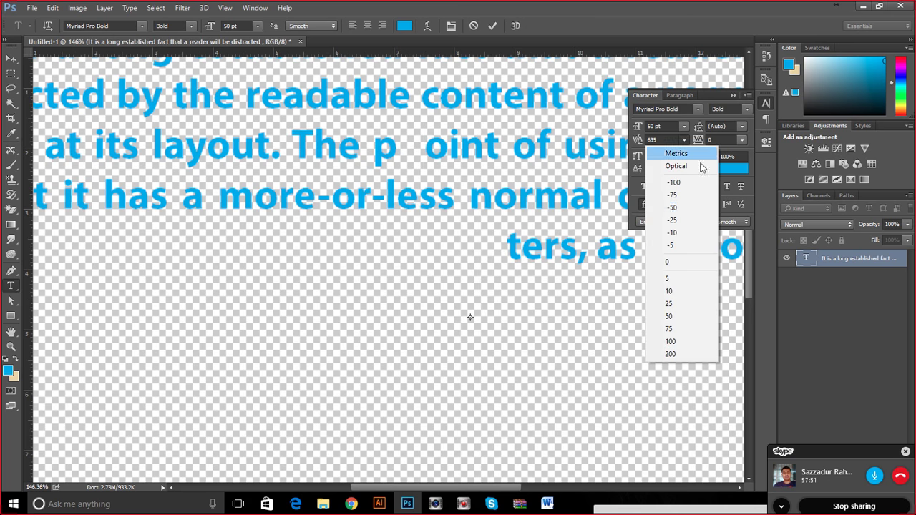
left_click(670, 140)
key("Down")
key("Down")
key("Down")
key("Down")
key("Down")
key("Down")
key("Down")
key("Down")
key("Down")
key("Down")
key("Down")
key("Down")
key("Down")
key("Down")
key("Down")
key("Down")
key("Down")
key("Down")
key("Down")
key("Down")
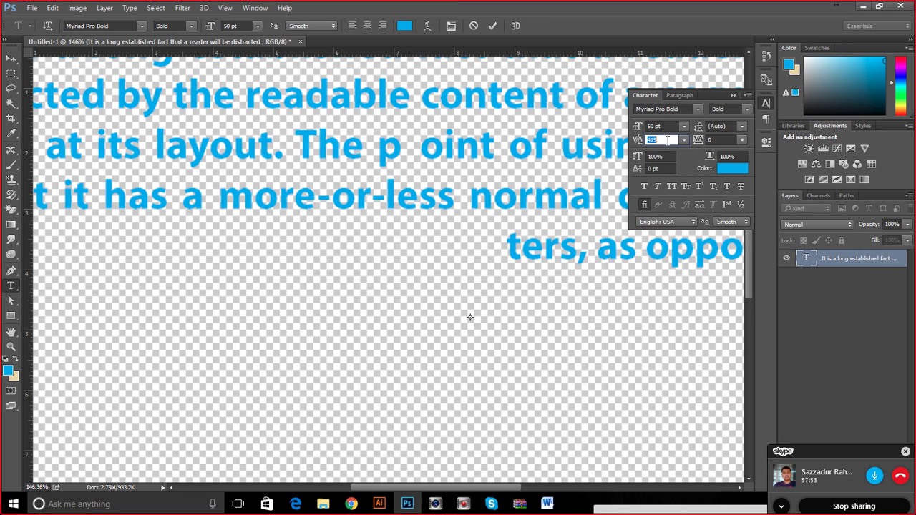
key("Down")
key("Down")
key("Down")
key("Down")
key("Down")
key("Down")
key("Down")
key("Down")
key("Down")
key("Down")
key("Down")
key("Down")
key("Down")
key("Down")
key("Down")
key("Down")
key("Down")
key("Down")
key("Down")
key("Down")
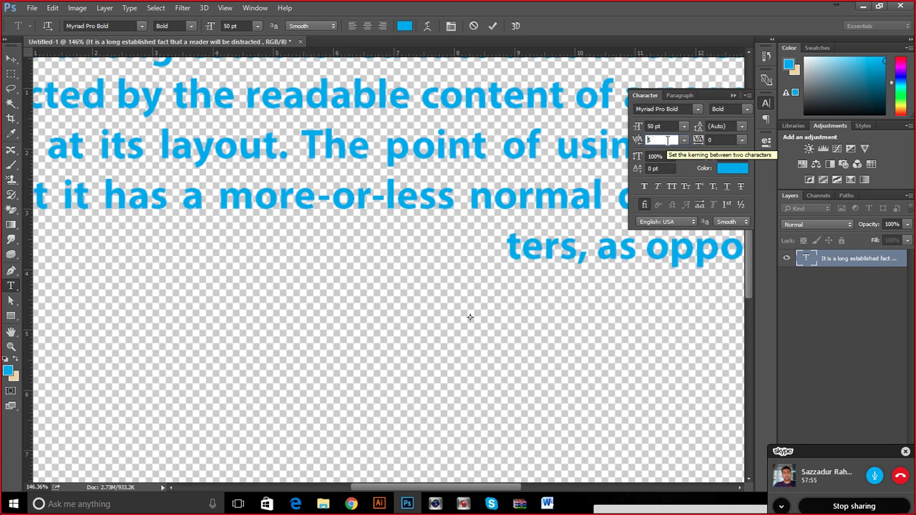
Set the kerning between the "p" and "o" of "point" to Metrics.
left_click(684, 140)
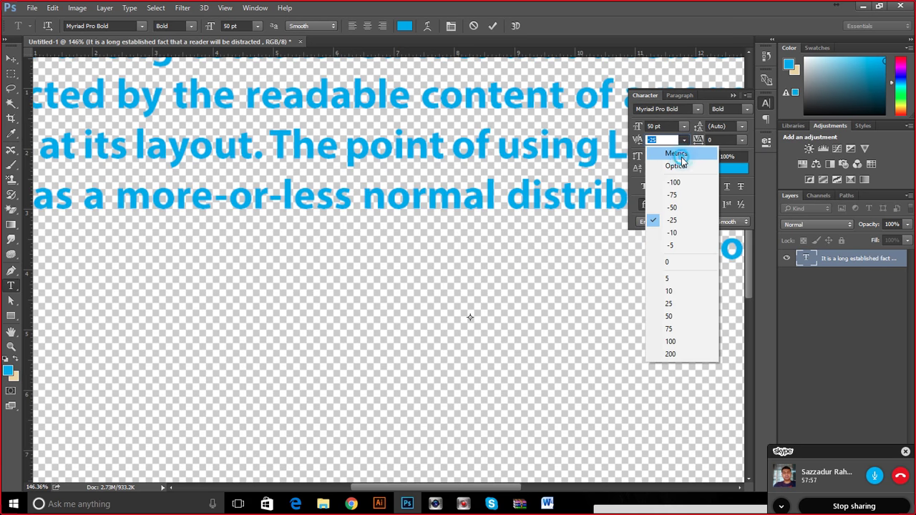
left_click(669, 149)
left_click(416, 130)
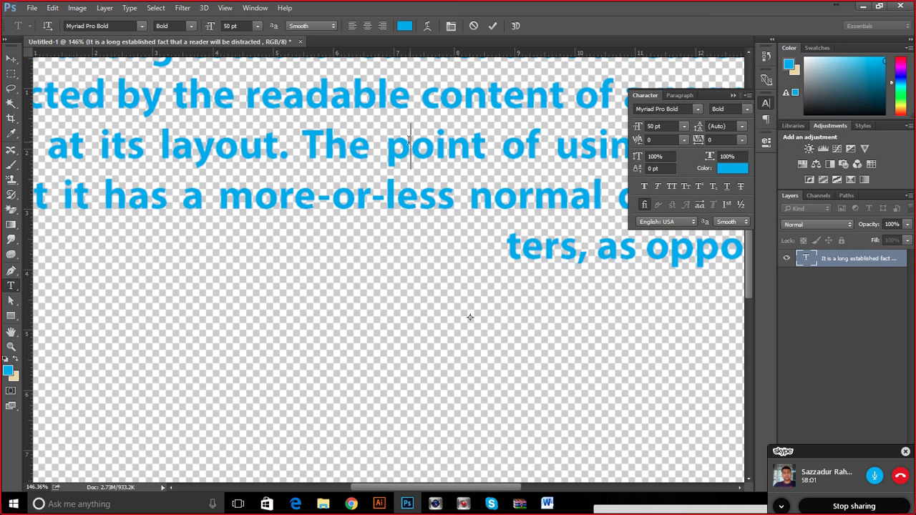
Examine which kerning options are offered with the whole word "point" selected and with the cursor between its "p" and "o".
left_click_drag(386, 143, 485, 143)
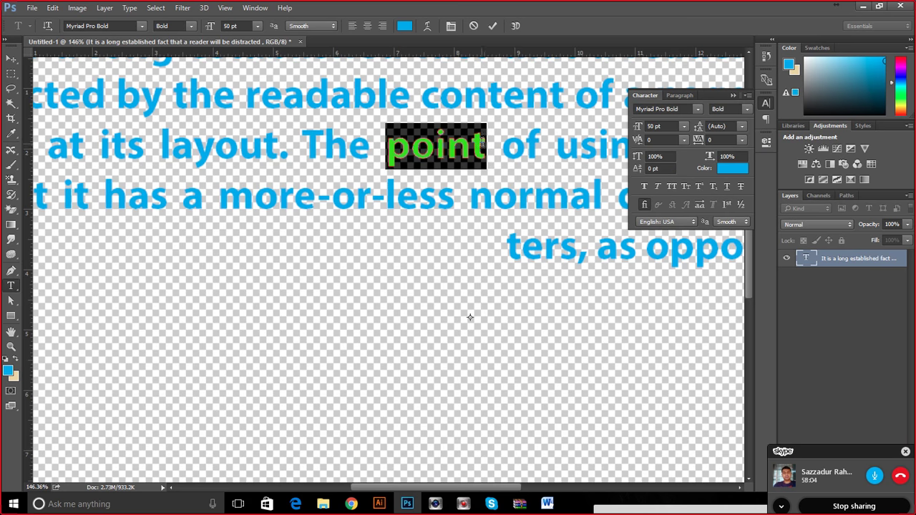
left_click(679, 140)
left_click(661, 137)
left_click(681, 140)
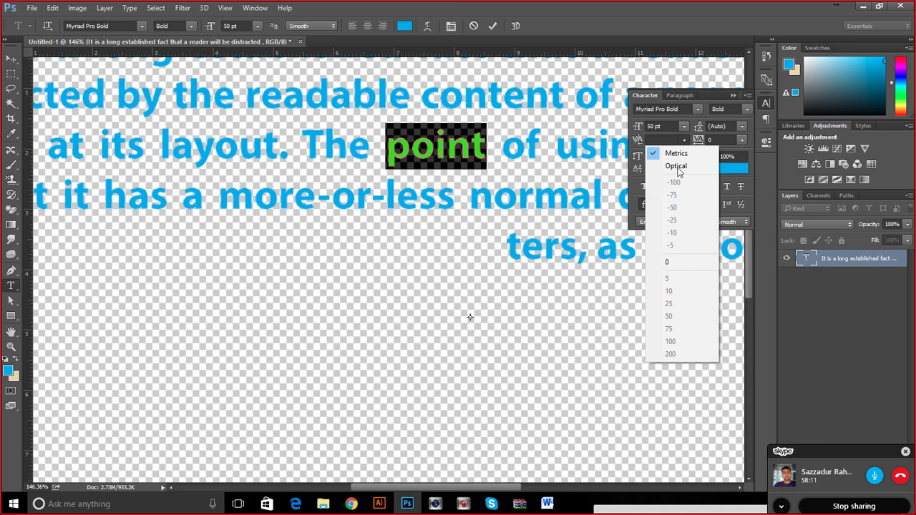
left_click(668, 139)
left_click(472, 156)
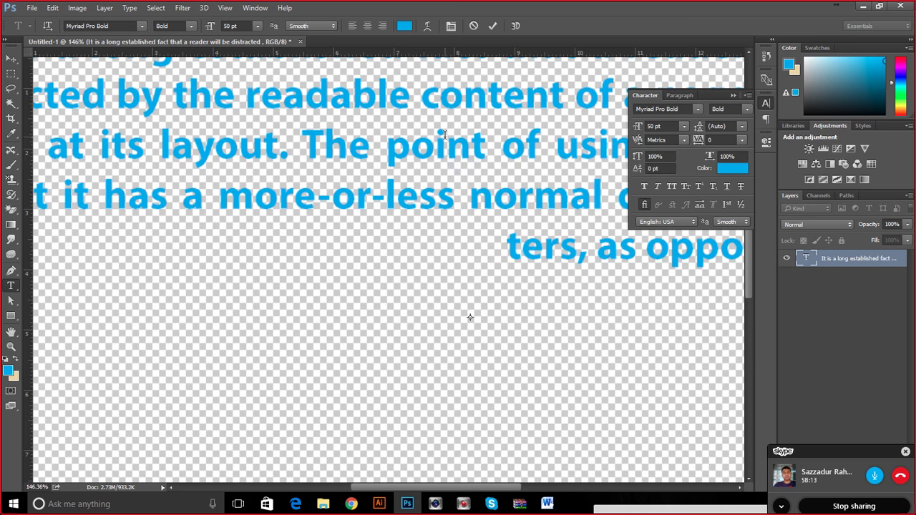
left_click(409, 147)
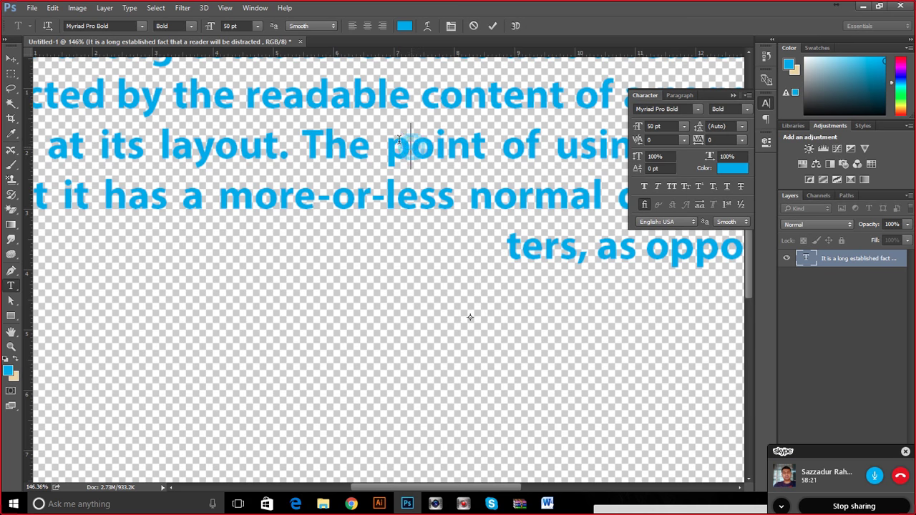
left_click(683, 140)
left_click(683, 140)
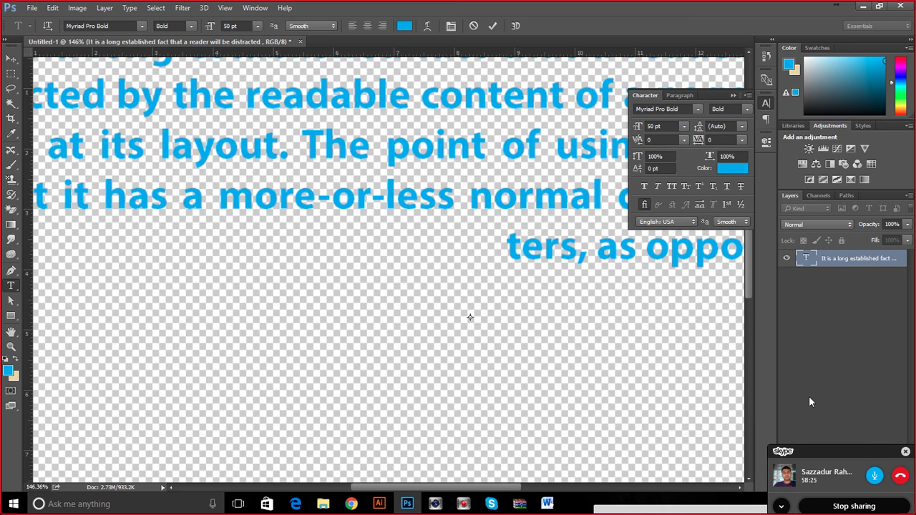
Move the floating Skype call window aside and cancel the current text edit, discarding the kerning changes in "point".
left_click_drag(829, 454, 842, 439)
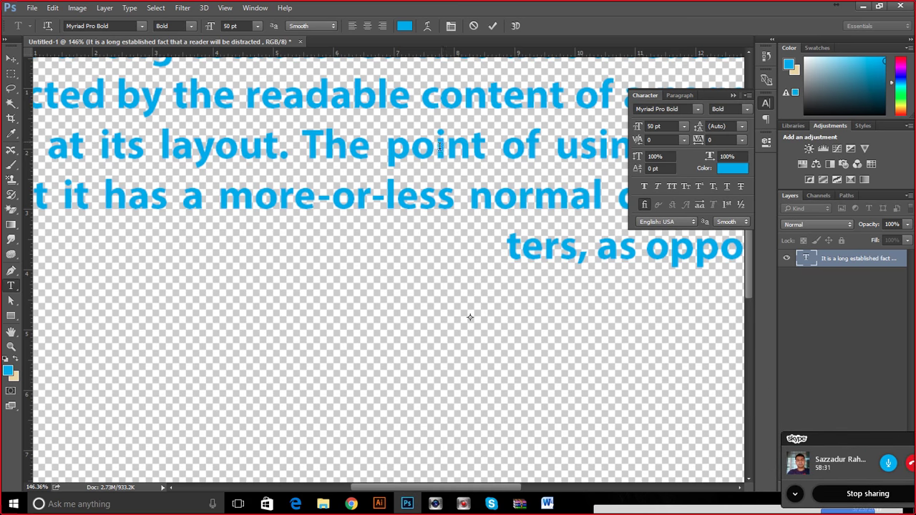
left_click(473, 25)
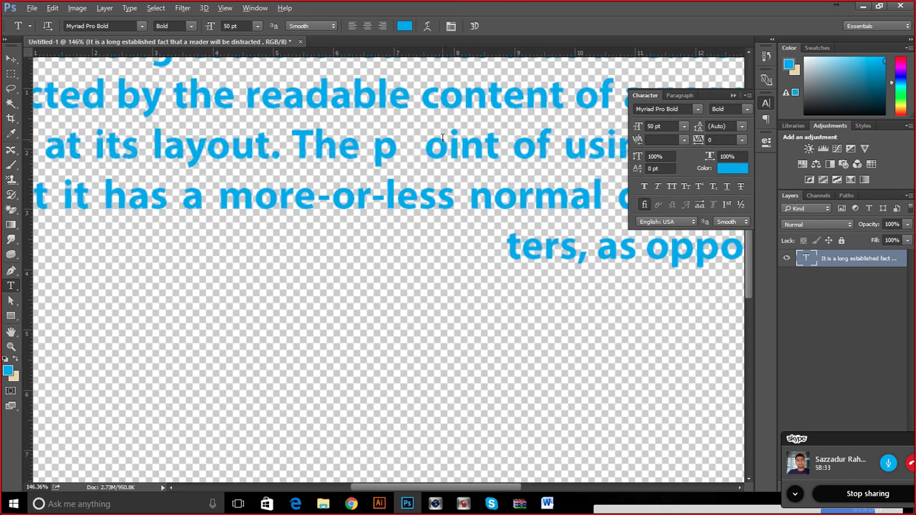
Add a new text layer below the paragraph reading "EAST WEST" with "UNIVERSITY" on a second line, and commit it.
scroll(404, 144, "down", 5)
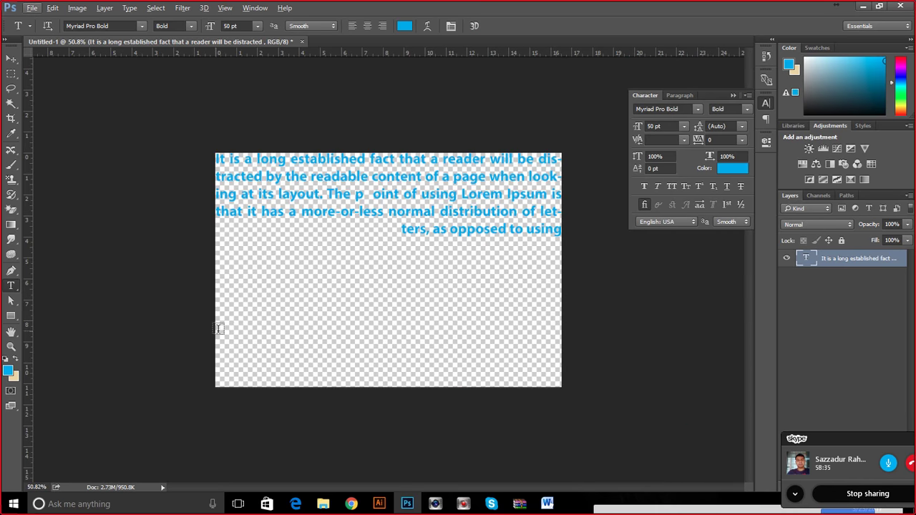
scroll(236, 322, "up", 2)
left_click(241, 309)
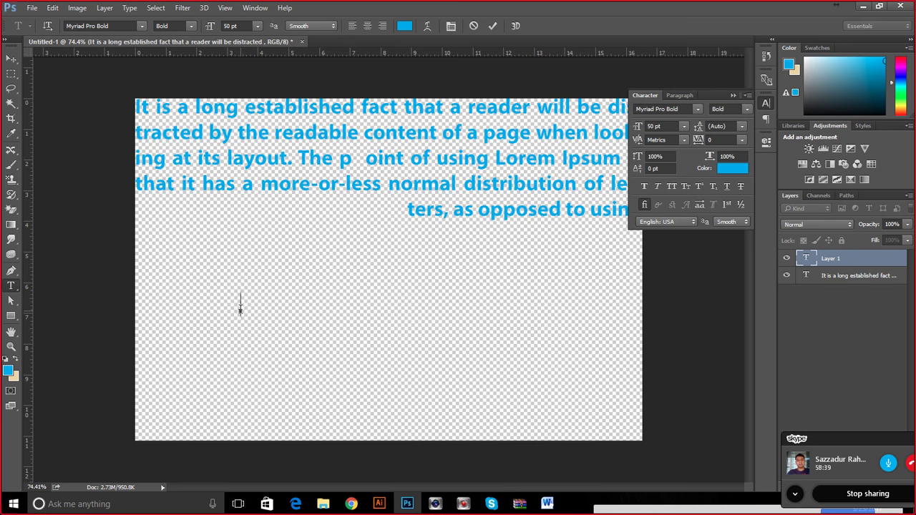
type("E")
key("BackSpace")
type("AST WEST")
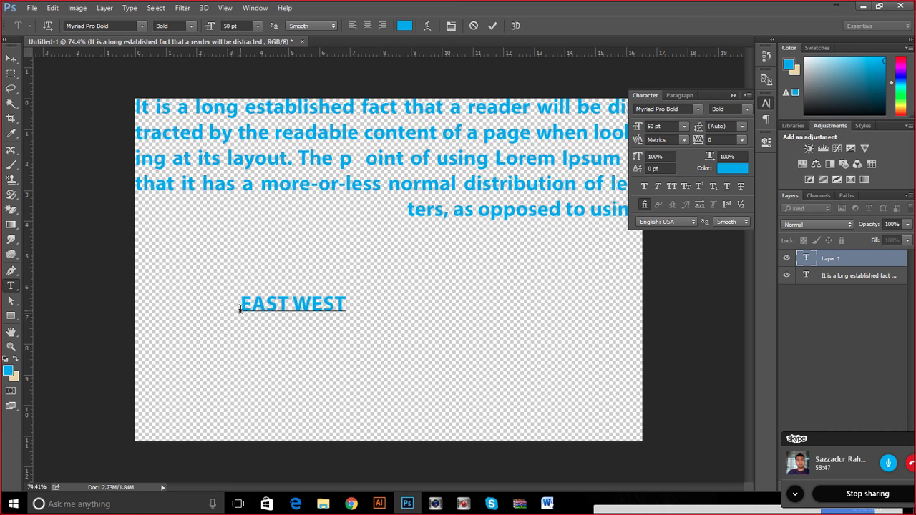
key("Return")
type("UNIVERSITY")
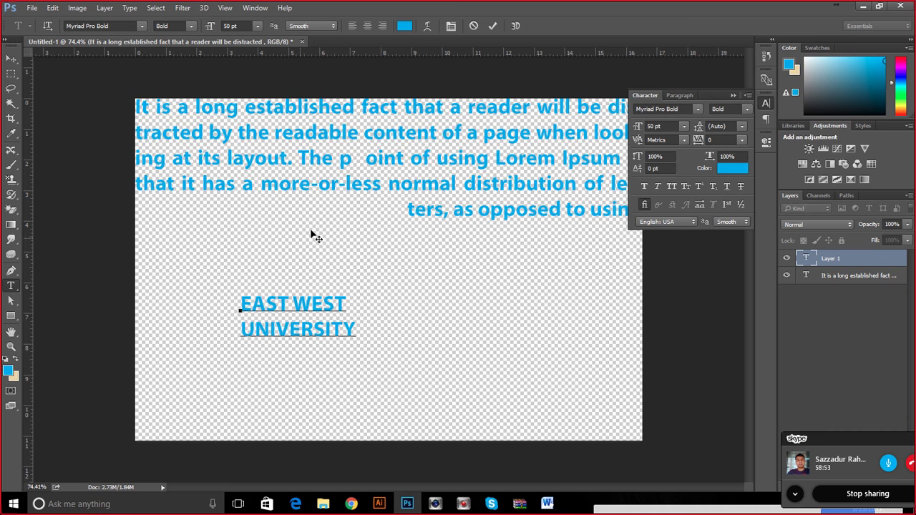
left_click(493, 26)
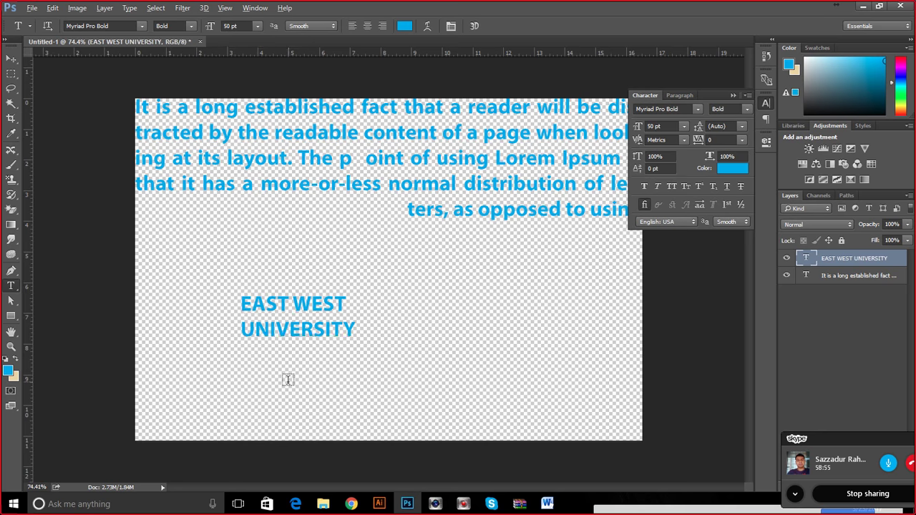
scroll(288, 364, "up", 3)
scroll(238, 331, "up", 1)
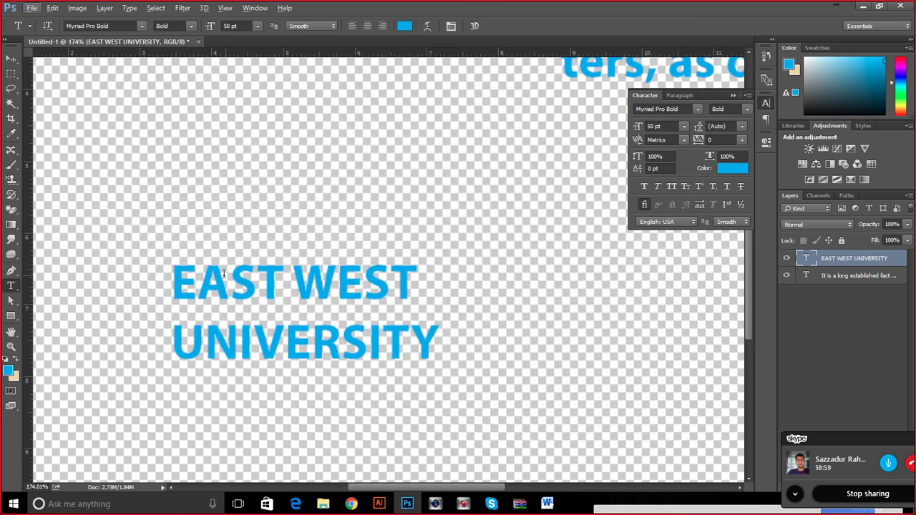
left_click(167, 279)
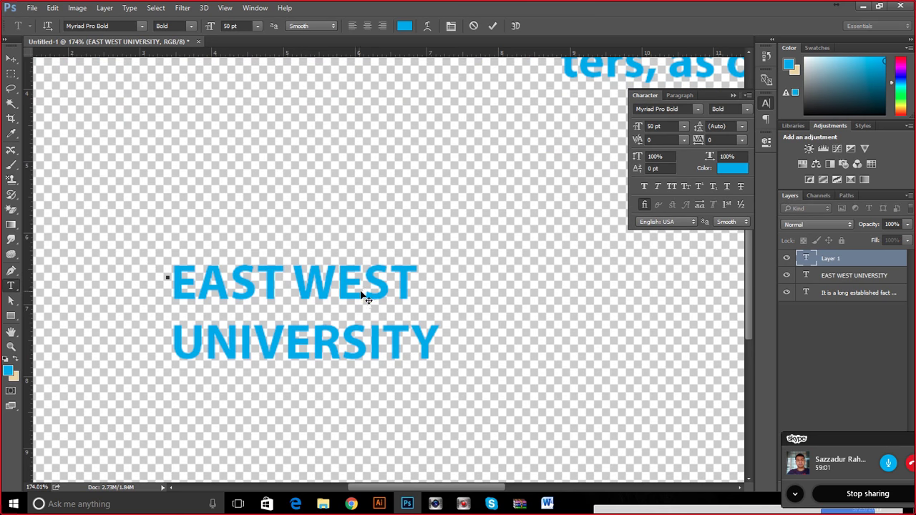
left_click(10, 287)
left_click(471, 28)
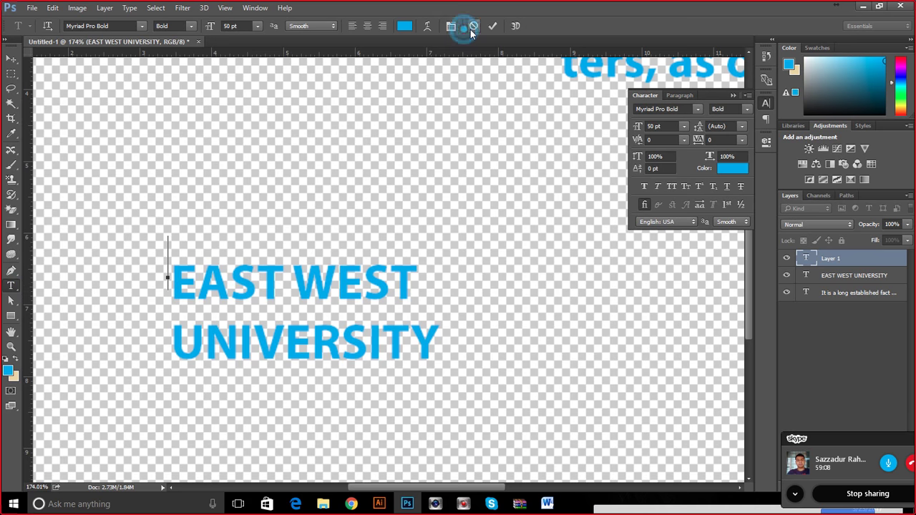
Widen the gap between "EAST" and "WEST" with extra spaces and commit the text edit.
left_click(293, 272)
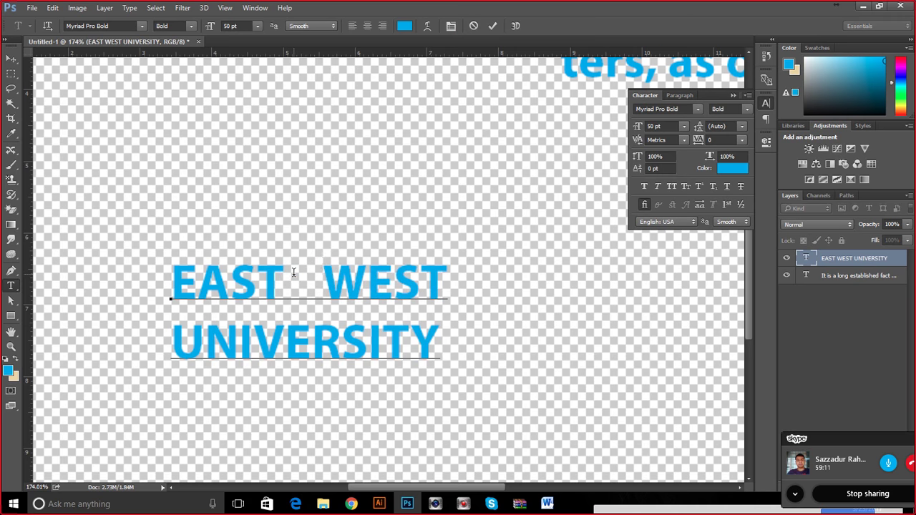
key("BackSpace")
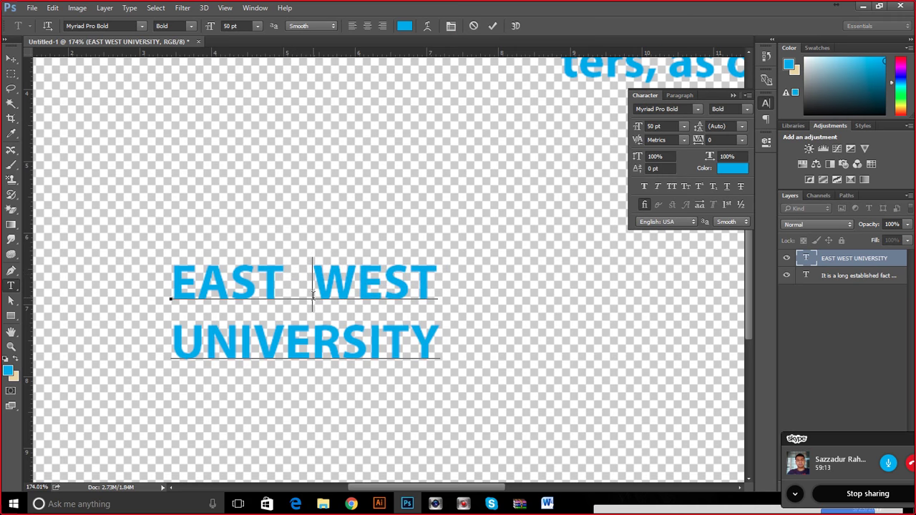
left_click(493, 27)
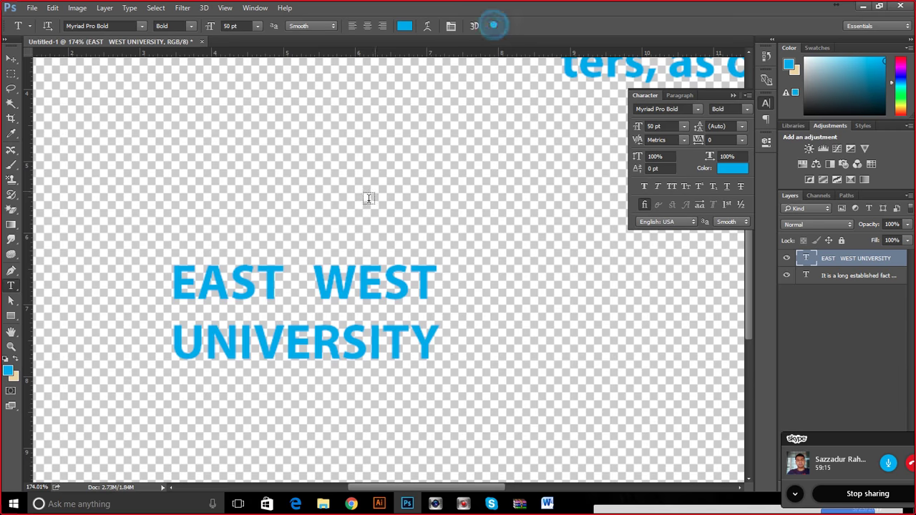
Delete all spaces between "EAST" and "WEST" so the first line reads "EASTWEST".
scroll(306, 249, "down", 1)
scroll(306, 249, "down", 4)
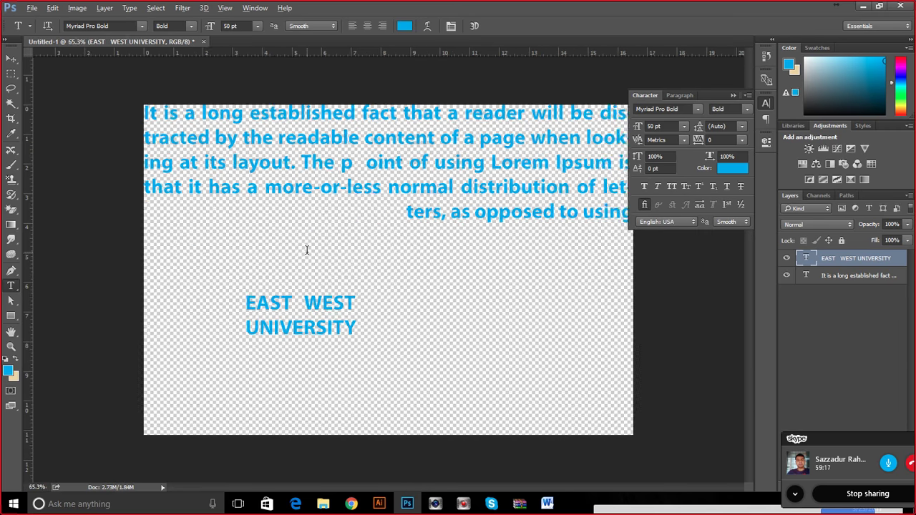
scroll(340, 313, "up", 3)
scroll(335, 309, "up", 2)
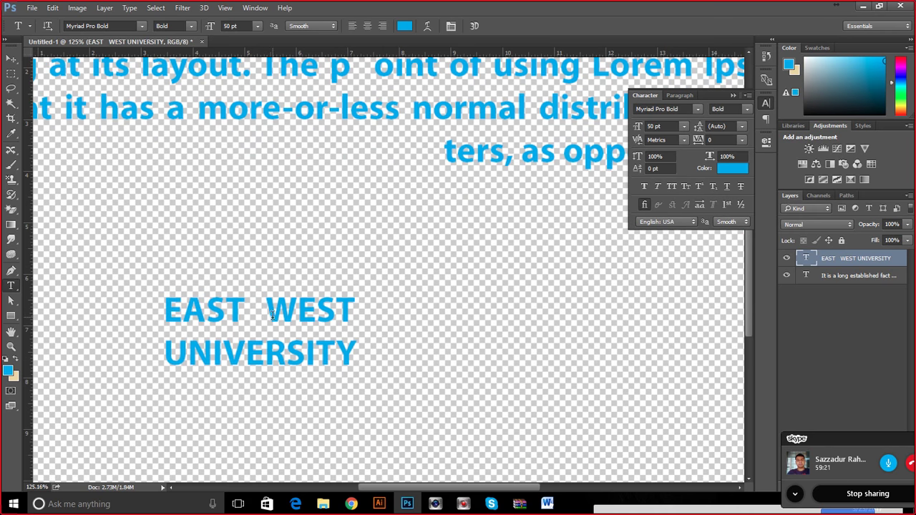
left_click_drag(272, 315, 244, 315)
key("BackSpace")
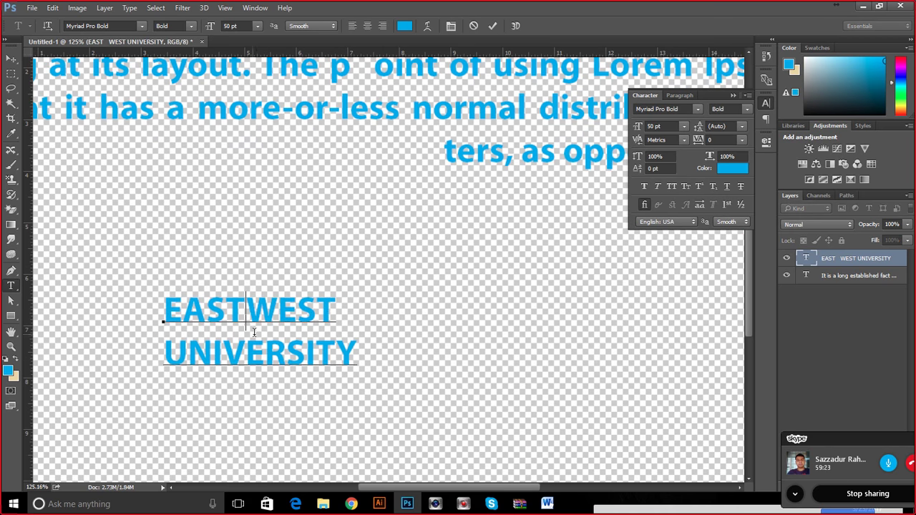
Replace the first line "EASTWEST" with "Eastern", keeping "UNIVERSITY" on the second line.
left_click_drag(334, 309, 158, 311)
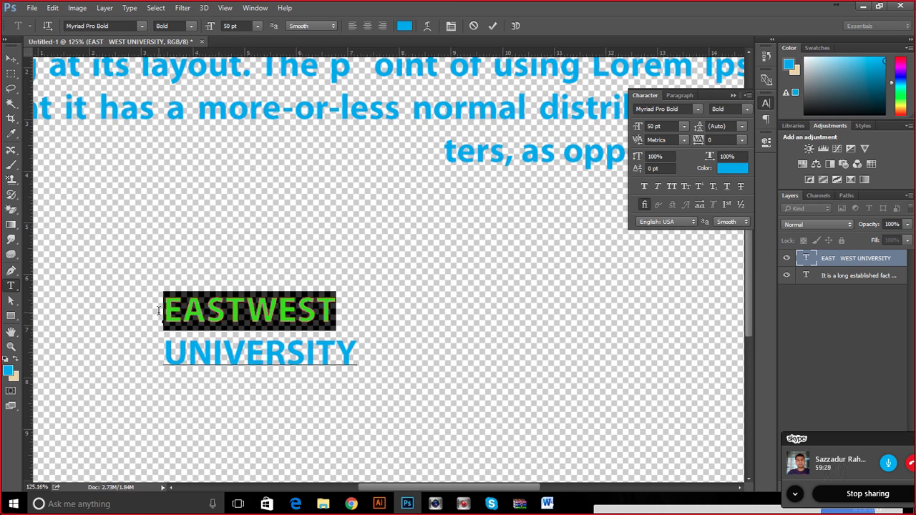
type("e")
key("BackSpace")
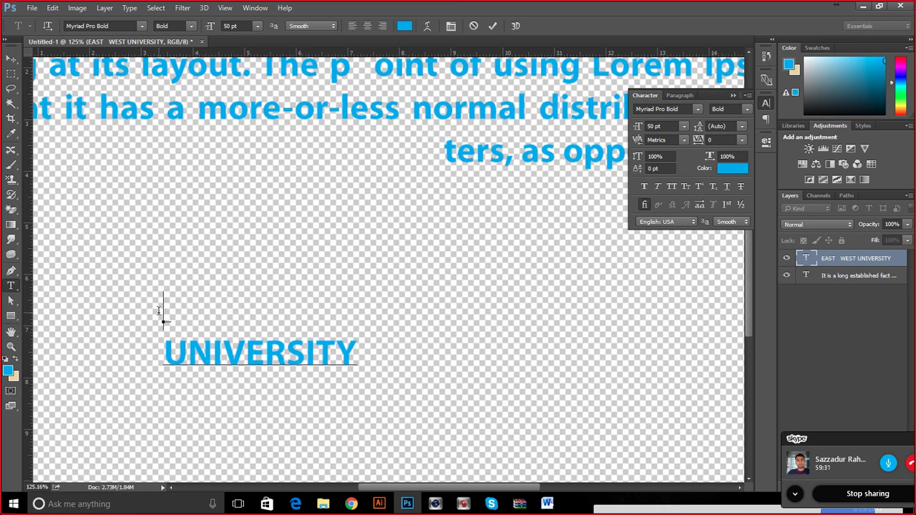
type("Eastern")
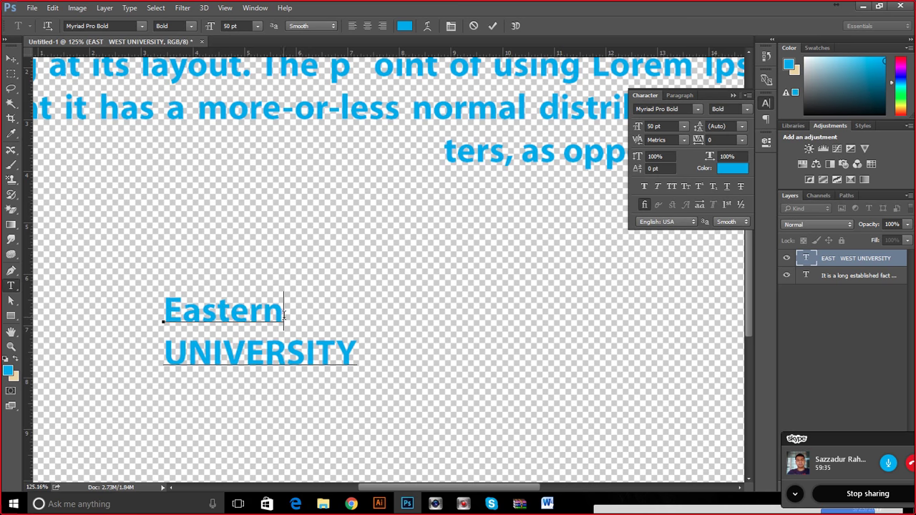
Commit the first-line edit and reduce the font size of "Eastern" to 30 pt.
left_click(490, 25)
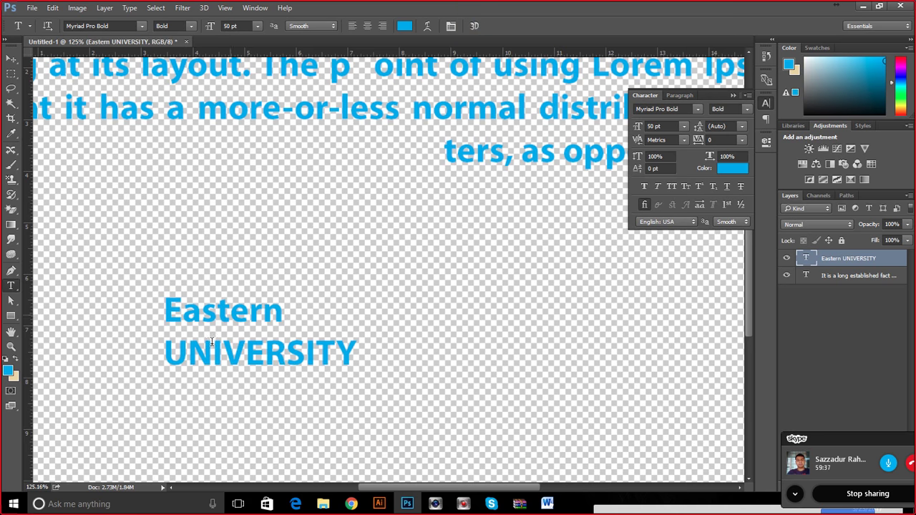
left_click_drag(281, 310, 163, 311)
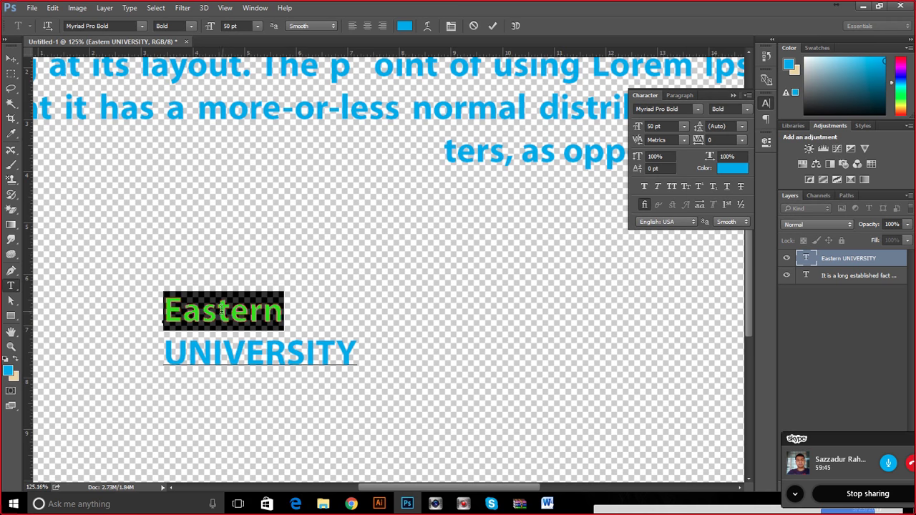
left_click(188, 315)
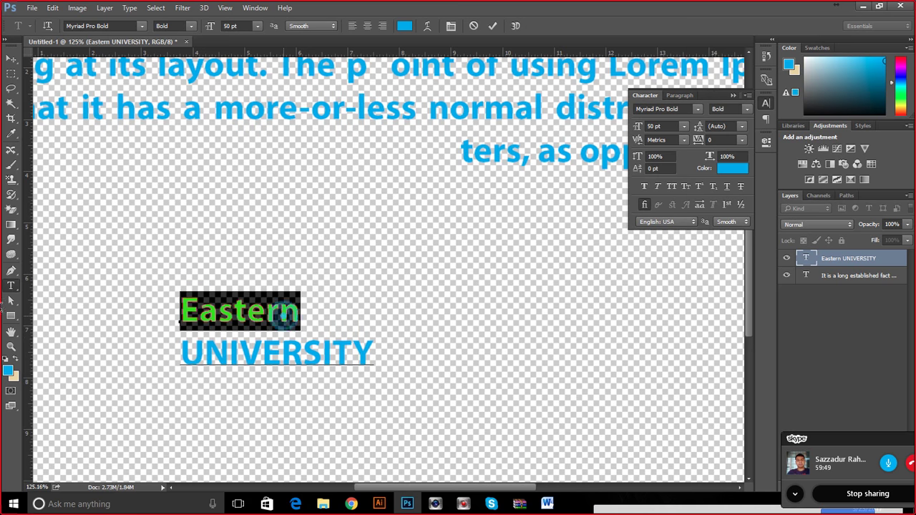
left_click_drag(287, 311, 164, 312)
left_click(682, 129)
left_click(678, 270)
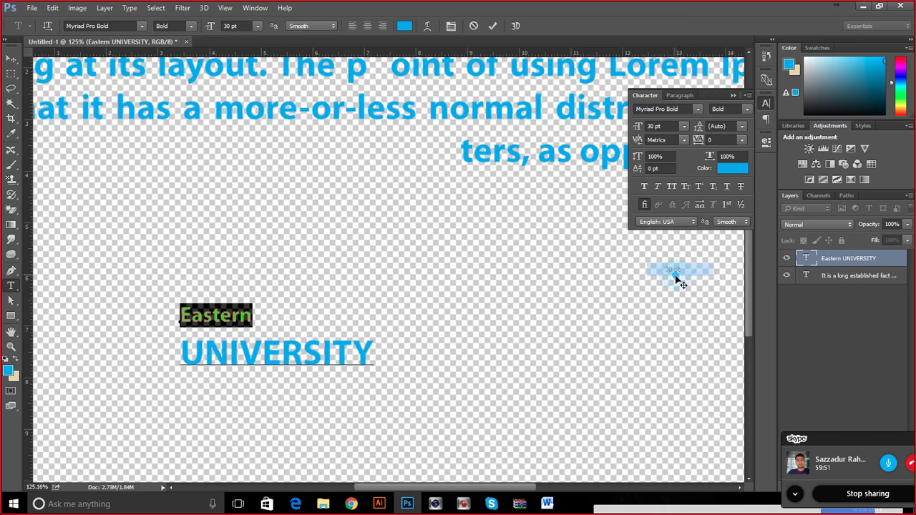
Enlarge "Eastern" to 82 pt so it spans the width of "UNIVERSITY", and commit the edit.
left_click(681, 128)
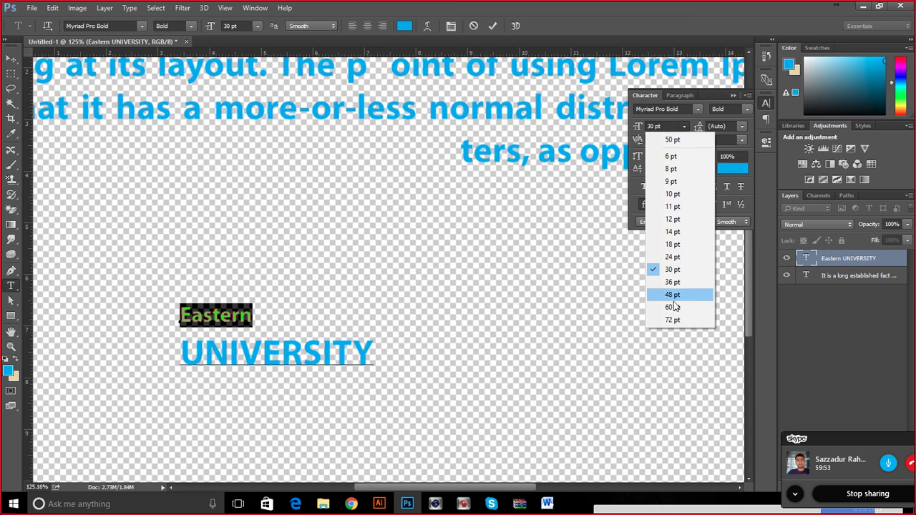
left_click(674, 307)
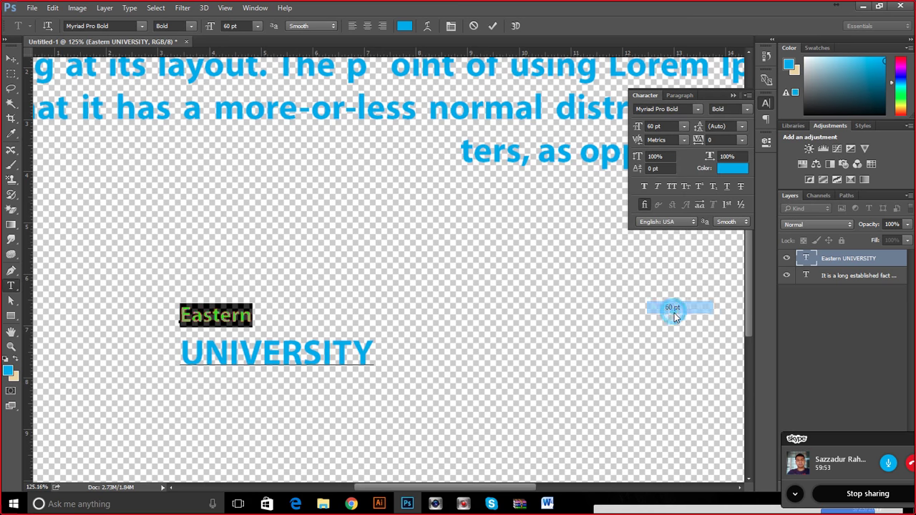
left_click(671, 129)
scroll(671, 128, "up", 20)
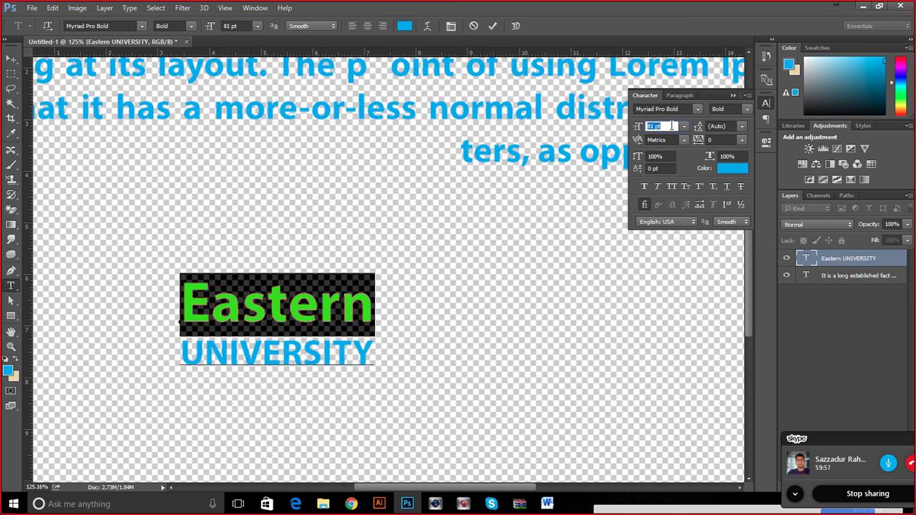
scroll(671, 126, "up", 1)
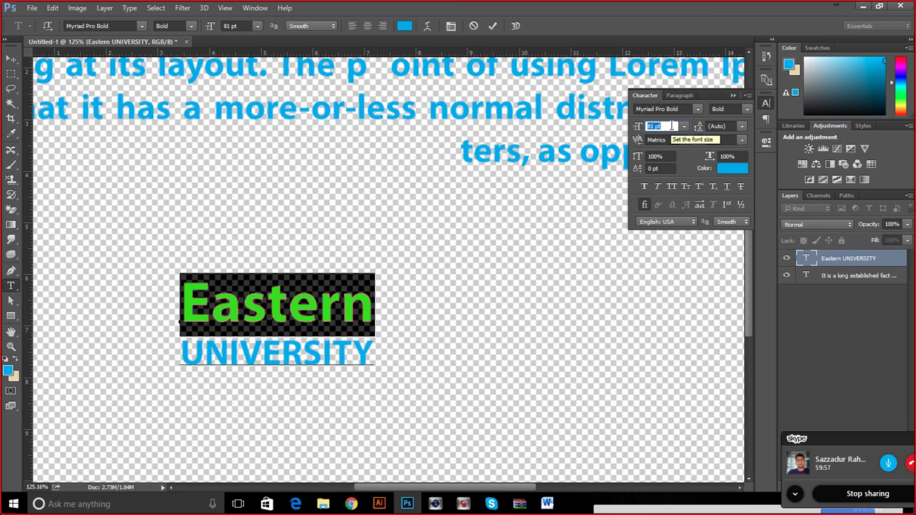
left_click(493, 27)
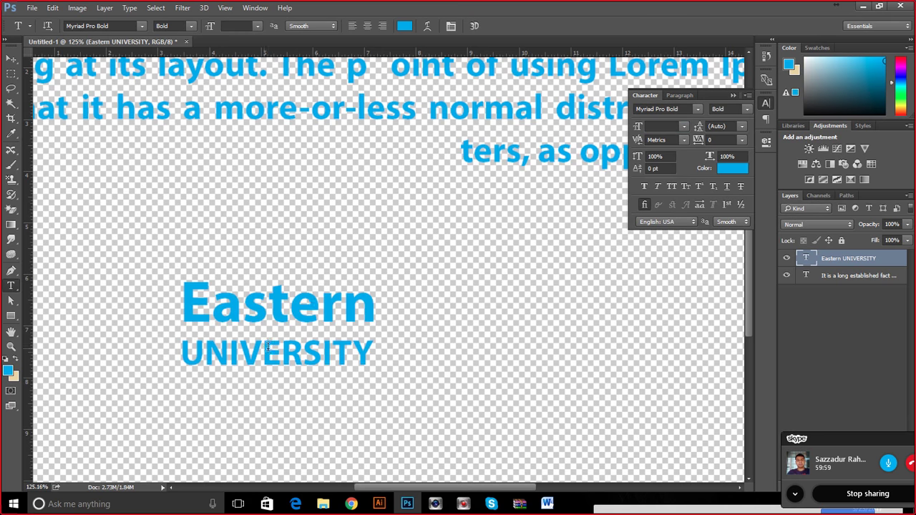
Set the font size of both lines, "Eastern" and "UNIVERSITY", to 60 pt.
double_click(374, 315)
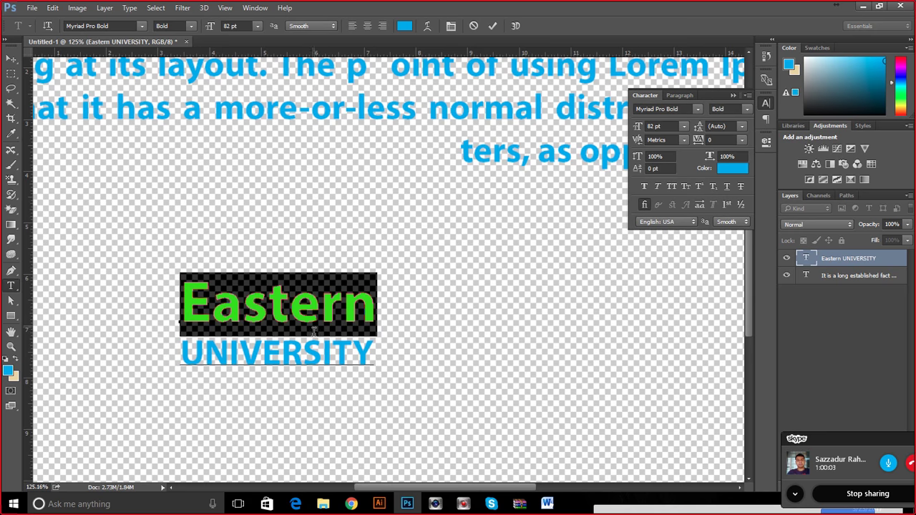
left_click(313, 332)
left_click_drag(375, 311, 154, 299)
left_click_drag(378, 349, 126, 240)
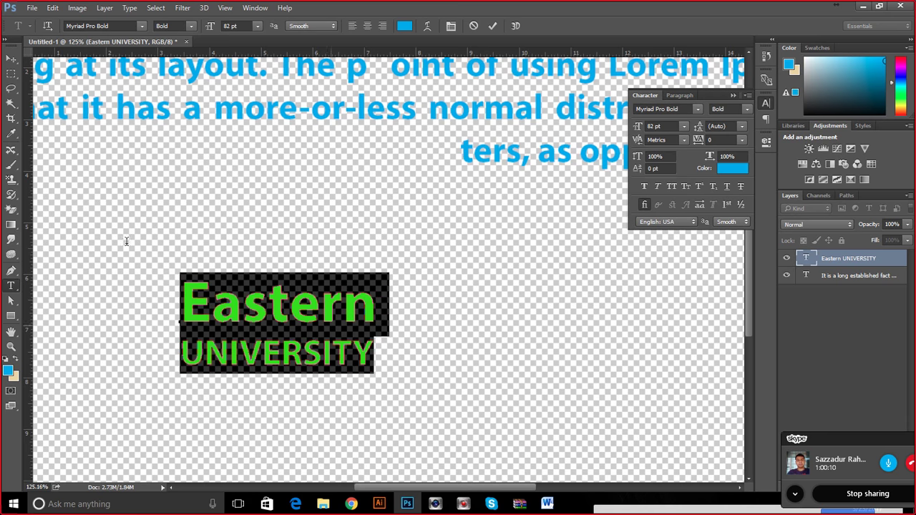
left_click(683, 126)
left_click(672, 307)
Set the tracking of only the word "Eastern" to 320 and commit the text edit.
left_click(297, 304)
left_click(377, 309)
left_click_drag(378, 309, 196, 272)
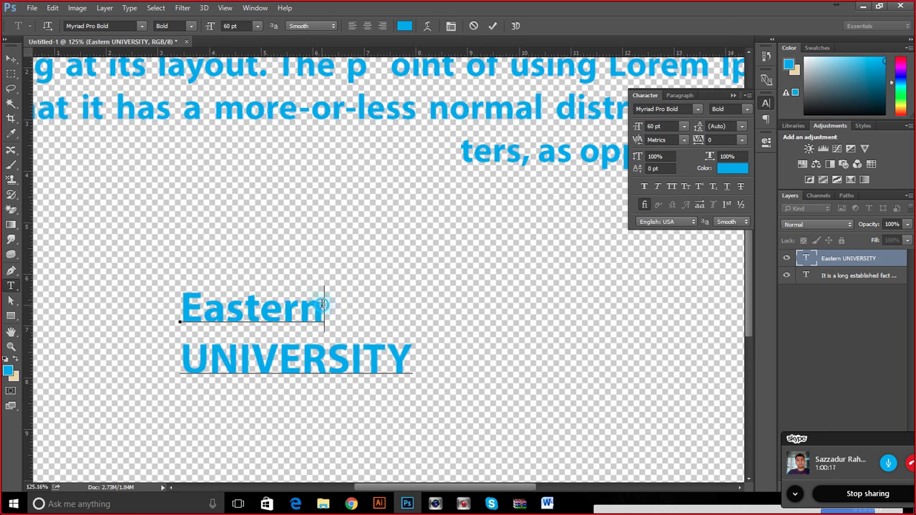
left_click_drag(202, 308, 174, 288)
left_click(737, 139)
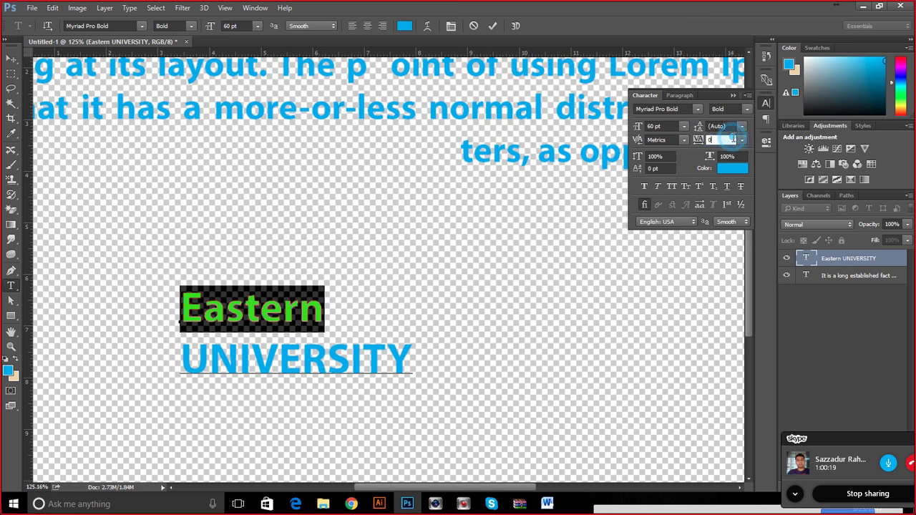
type("50")
key("Return")
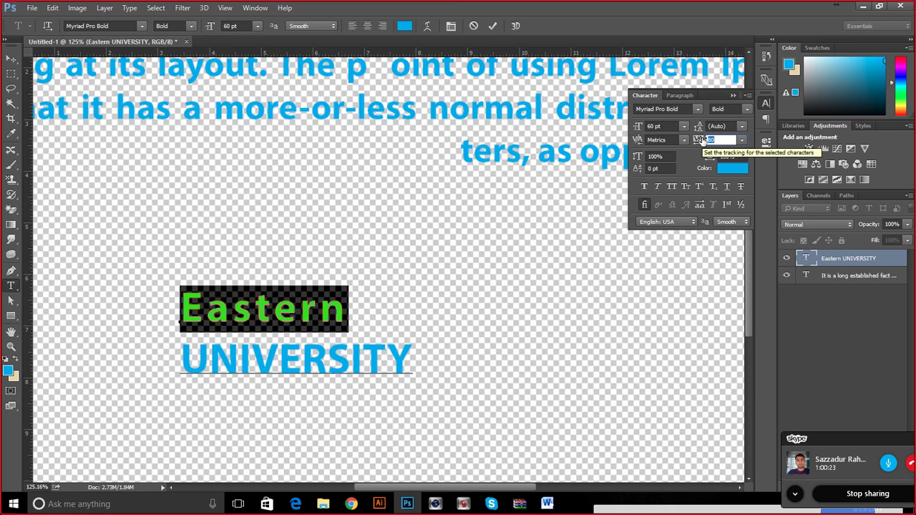
left_click_drag(705, 141, 721, 148)
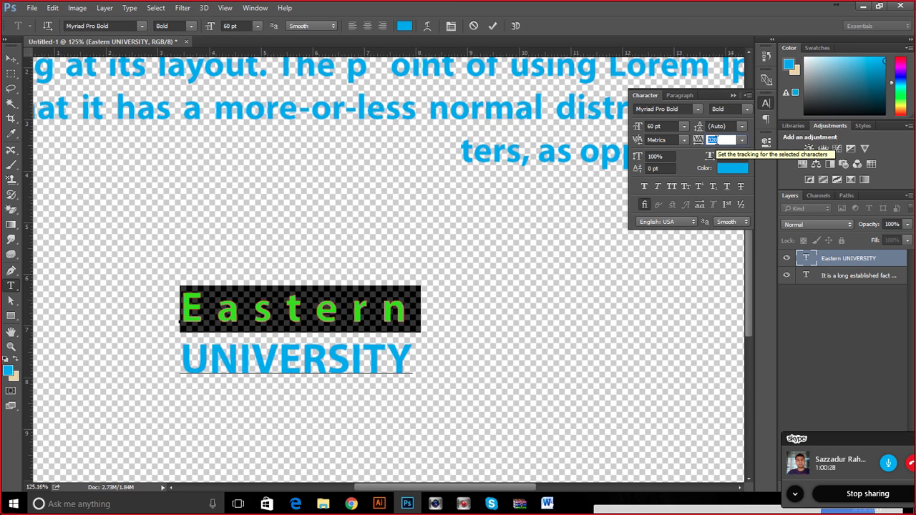
left_click(495, 25)
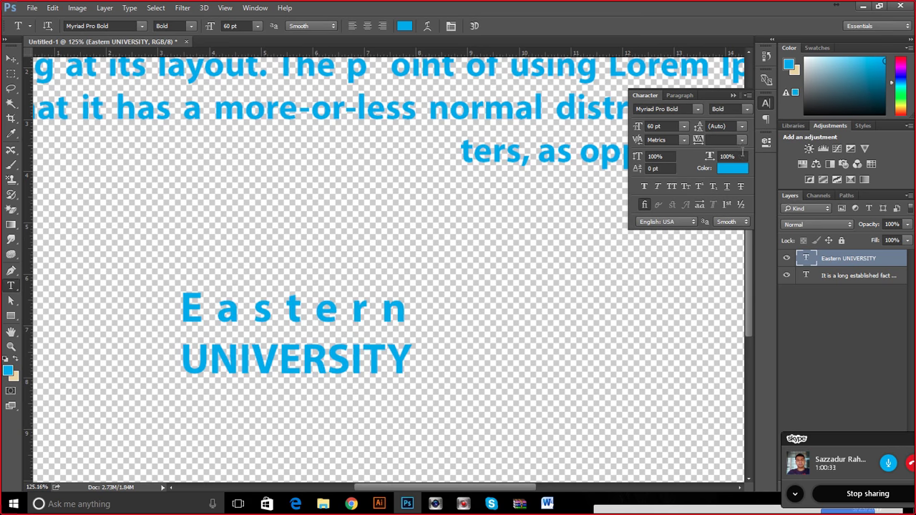
Increase the tracking of "Eastern" to 680 so the word extends far past "UNIVERSITY".
left_click(395, 348)
left_click_drag(409, 350, 142, 258)
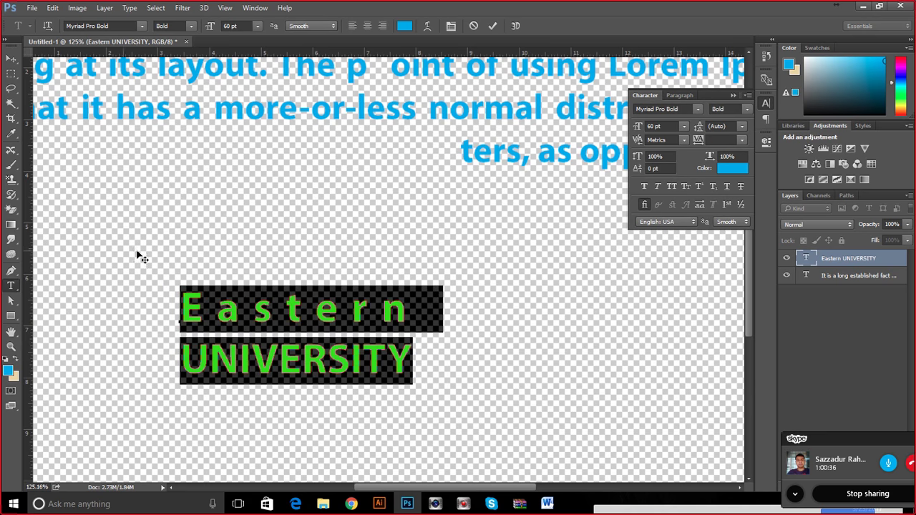
left_click(724, 140)
left_click_drag(397, 309, 122, 300)
left_click(721, 139)
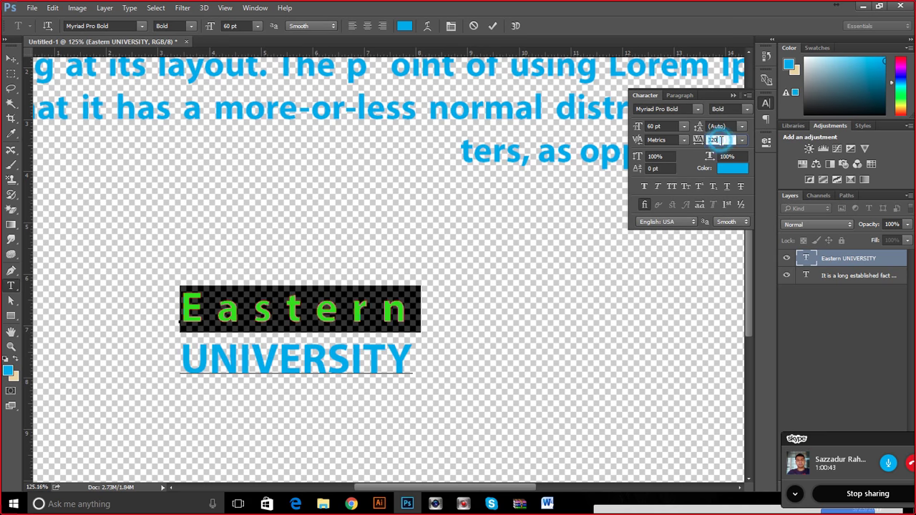
type("400")
key("Return")
key("Up")
key("Up")
key("Up")
key("Up")
key("Up")
key("Up")
key("Up")
key("Up")
key("Up")
key("Up")
key("Up")
key("Up")
key("Up")
key("Up")
key("Up")
key("Up")
key("Up")
key("Up")
key("Up")
key("Up")
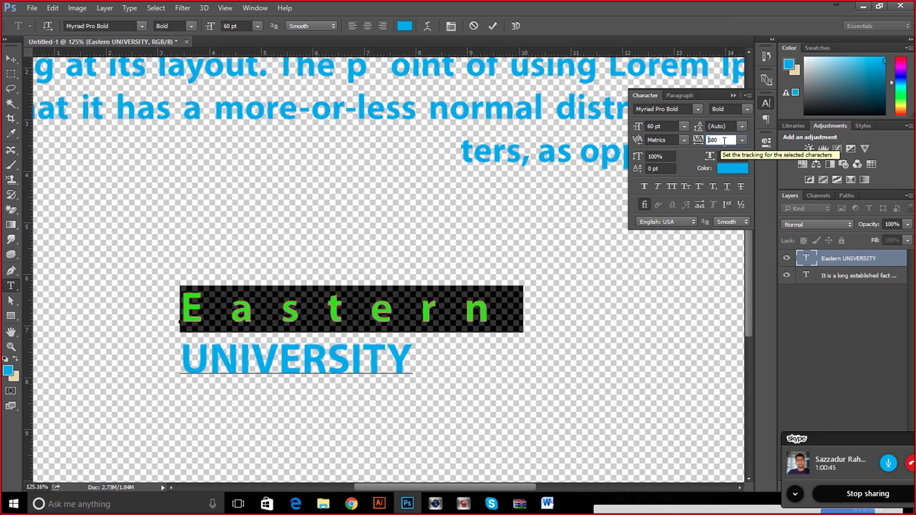
Reduce the tracking of "Eastern" until the word matches the width of "UNIVERSITY", and commit the edit.
key("Down")
key("Down")
key("Down")
key("Down")
key("Down")
key("Down")
key("Down")
key("Down")
key("Down")
key("Down")
key("Down")
key("Down")
key("Down")
key("Down")
key("Down")
key("Down")
key("Down")
key("Down")
key("Down")
key("Down")
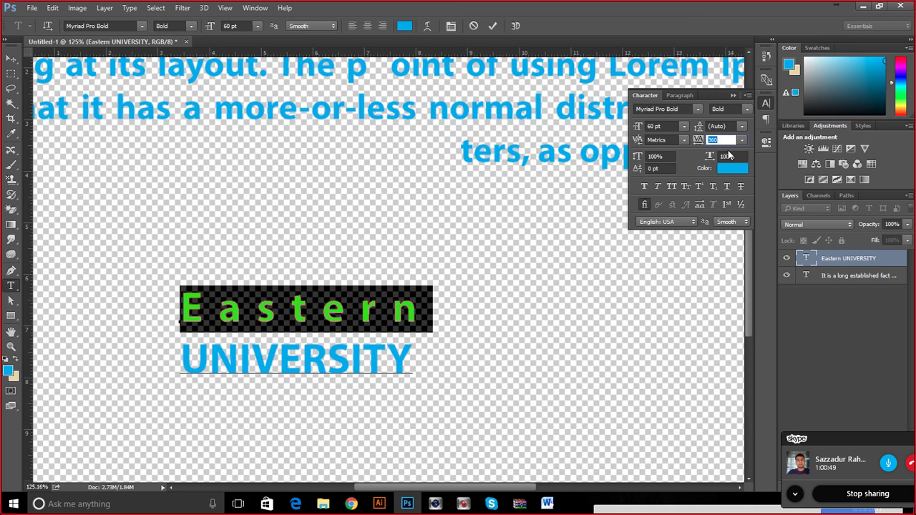
left_click(492, 25)
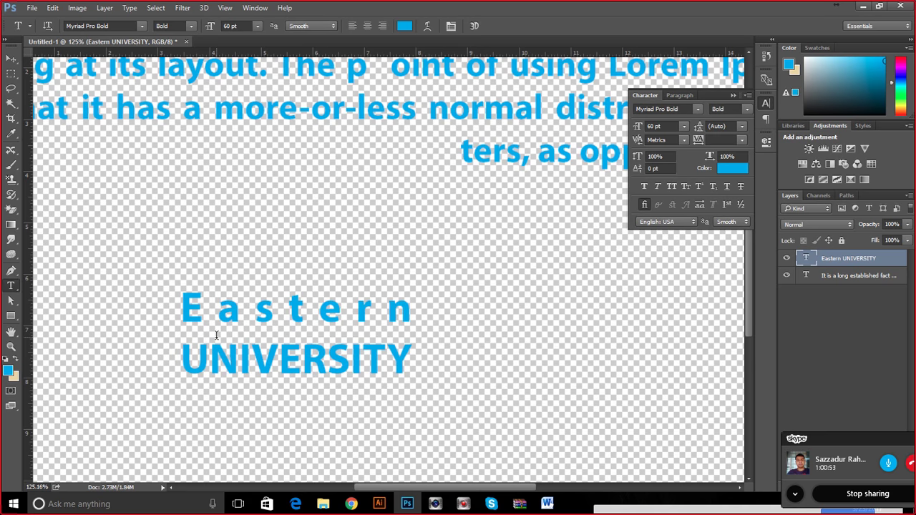
Reset the tracking of the whole "Eastern UNIVERSITY" text layer to 0.
scroll(235, 341, "down", 4)
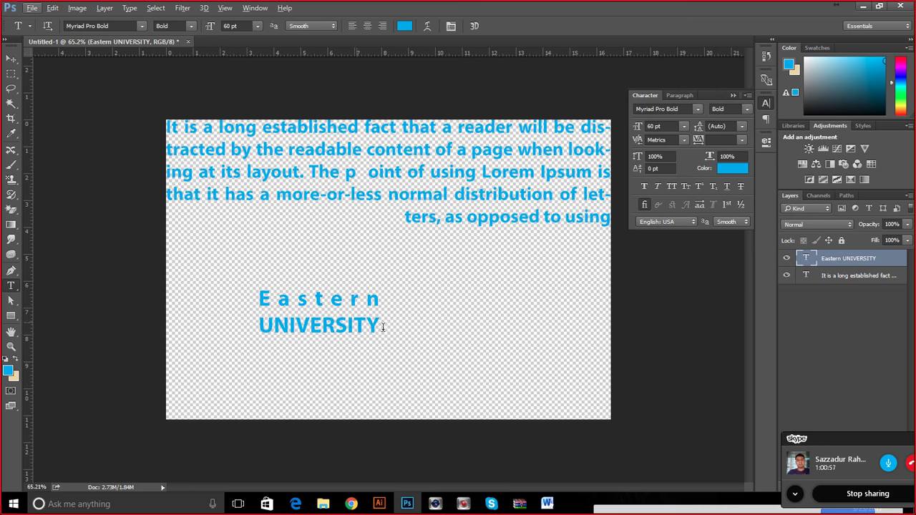
left_click(740, 140)
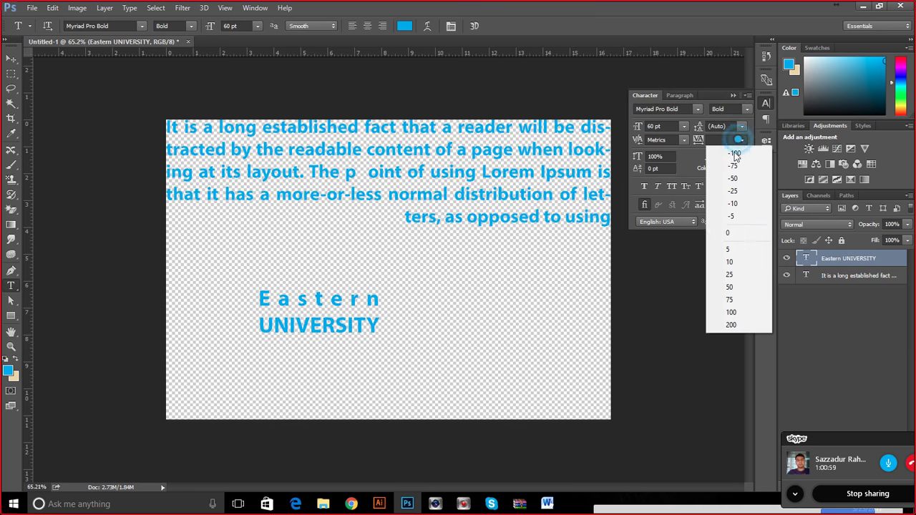
left_click(717, 234)
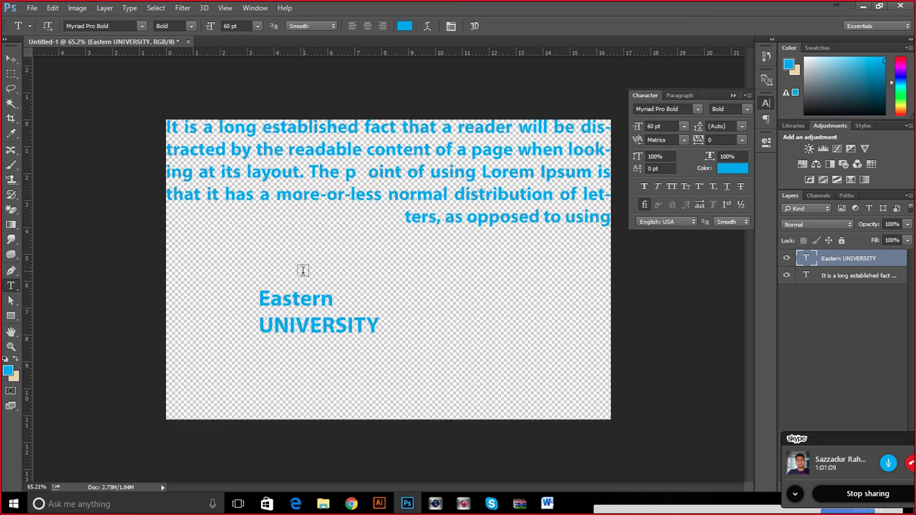
Stretch the word "Eastern" to a vertical scale of 275% and commit the text edit.
left_click_drag(340, 306, 244, 299)
left_click(655, 157)
scroll(655, 159, "up", 20)
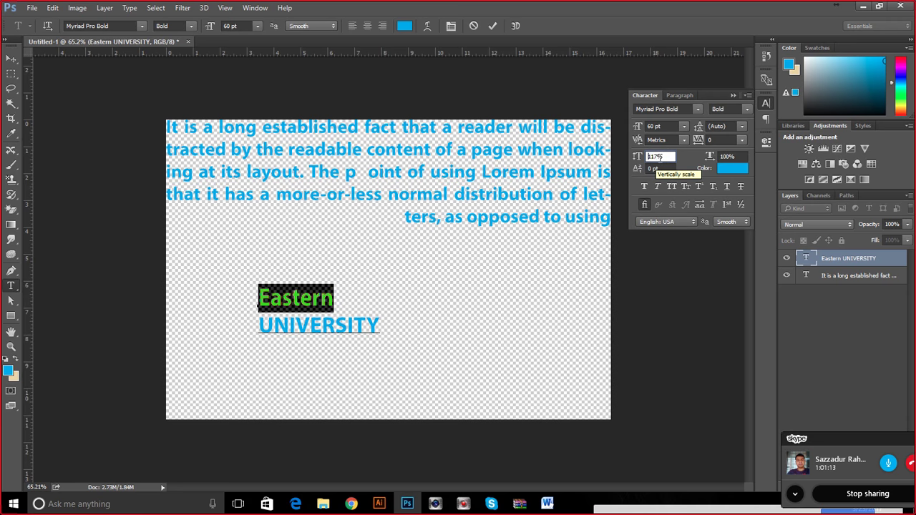
scroll(659, 159, "up", 20)
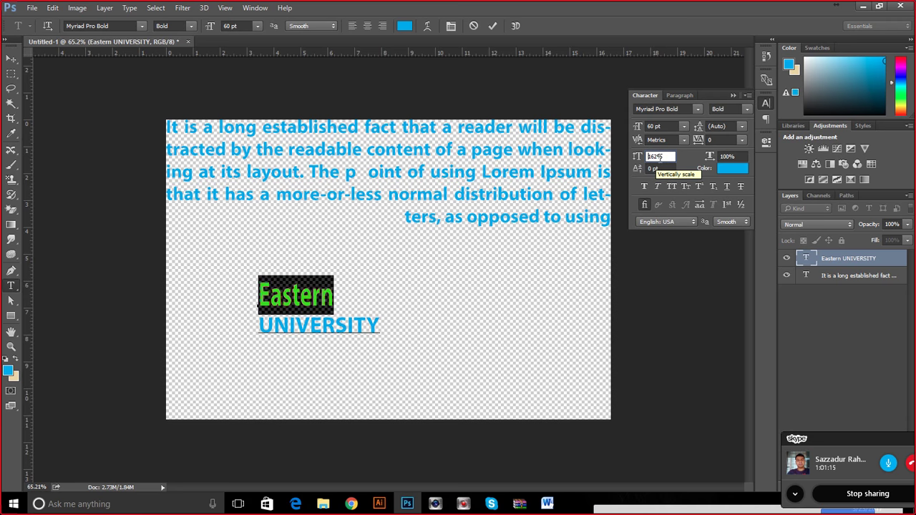
scroll(659, 158, "up", 20)
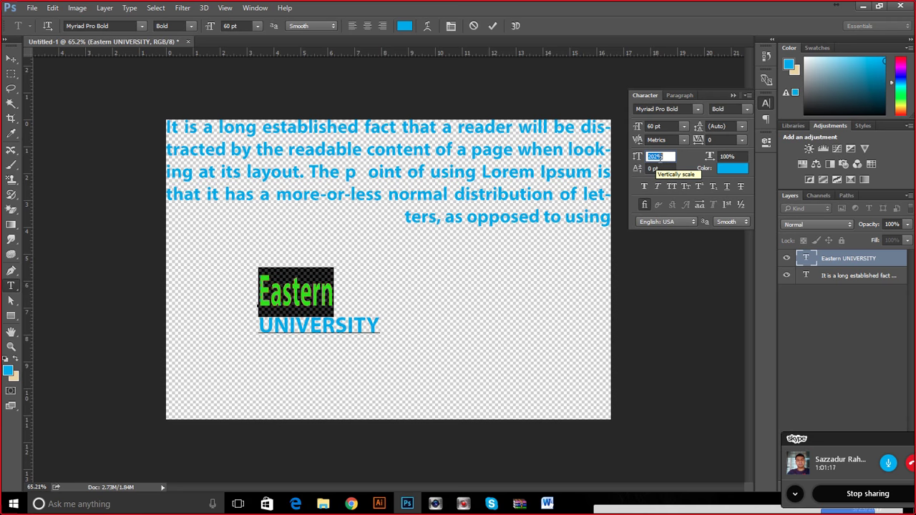
scroll(659, 158, "up", 20)
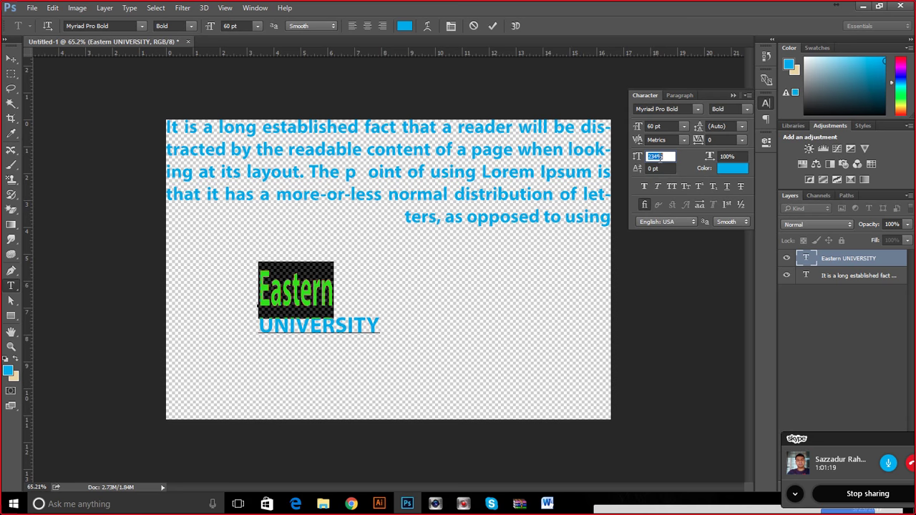
scroll(659, 158, "up", 11)
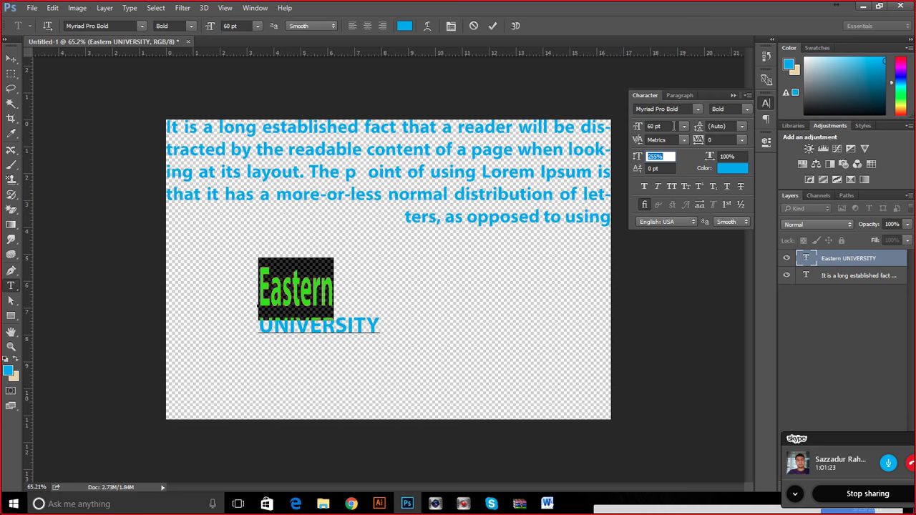
scroll(666, 157, "up", 20)
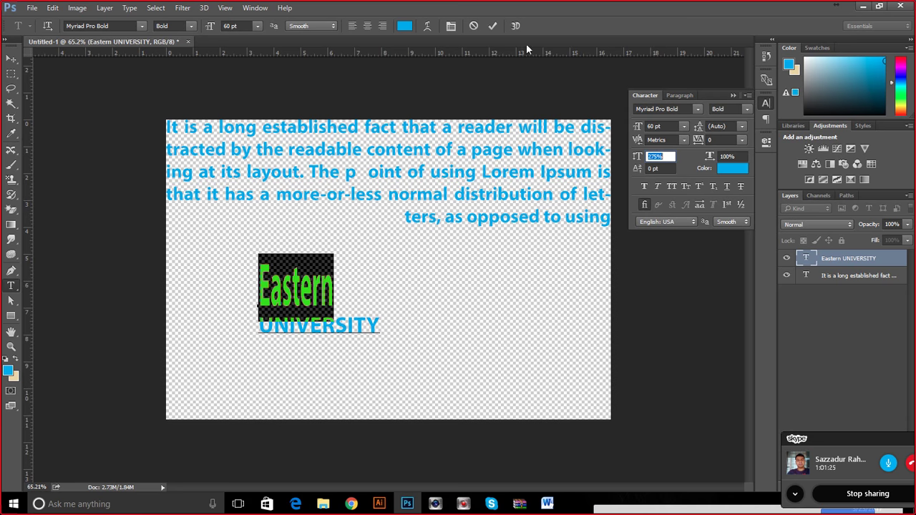
left_click(492, 25)
scroll(310, 306, "up", 5)
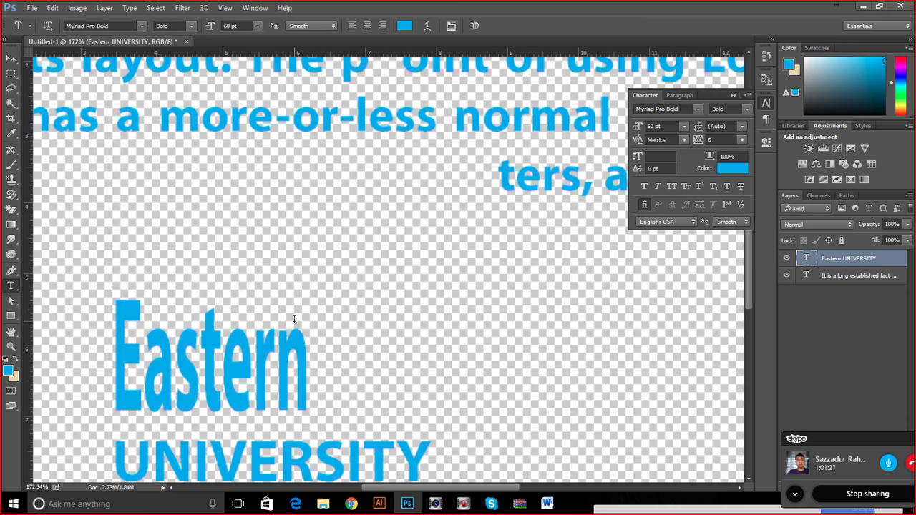
scroll(294, 319, "down", 3)
left_click_drag(381, 330, 240, 332)
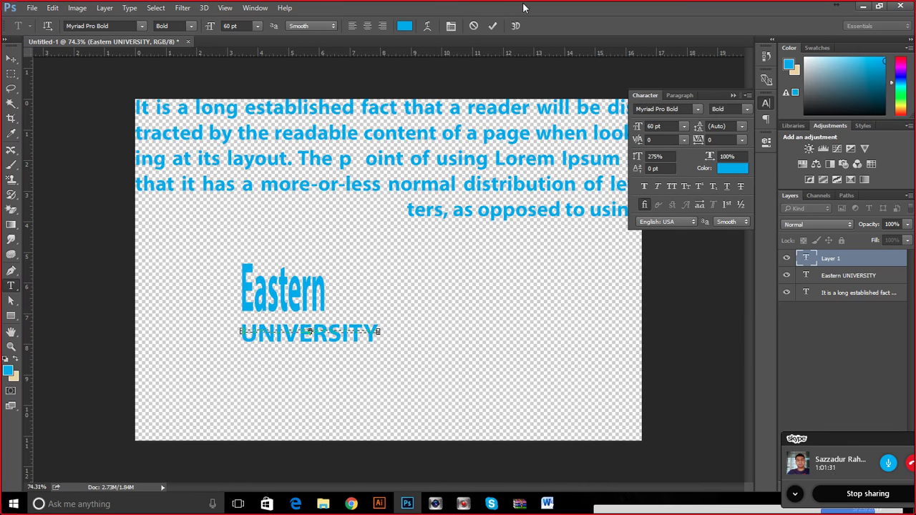
left_click(474, 25)
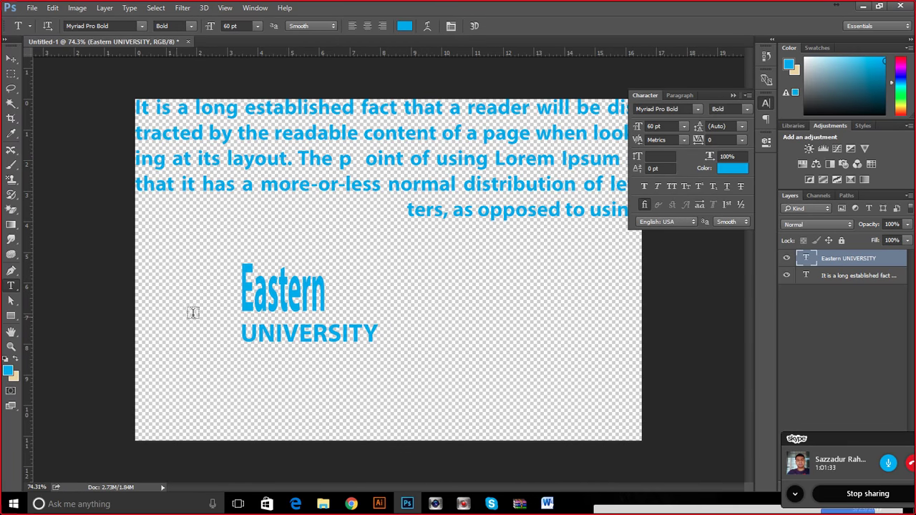
Stretch the word "UNIVERSITY" to a horizontal scale of 344% so it runs past the canvas edge.
left_click(280, 331)
left_click_drag(240, 333, 408, 341)
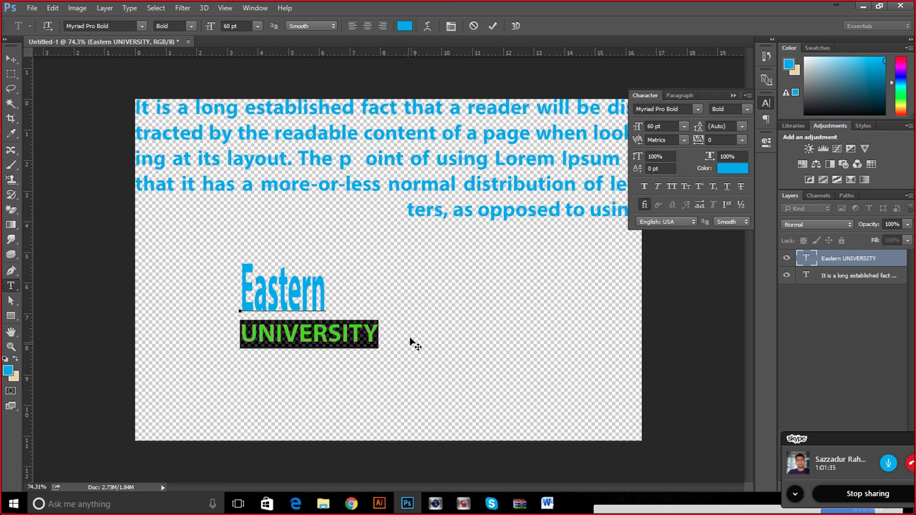
left_click(737, 156)
key("Up")
key("Up")
key("Up")
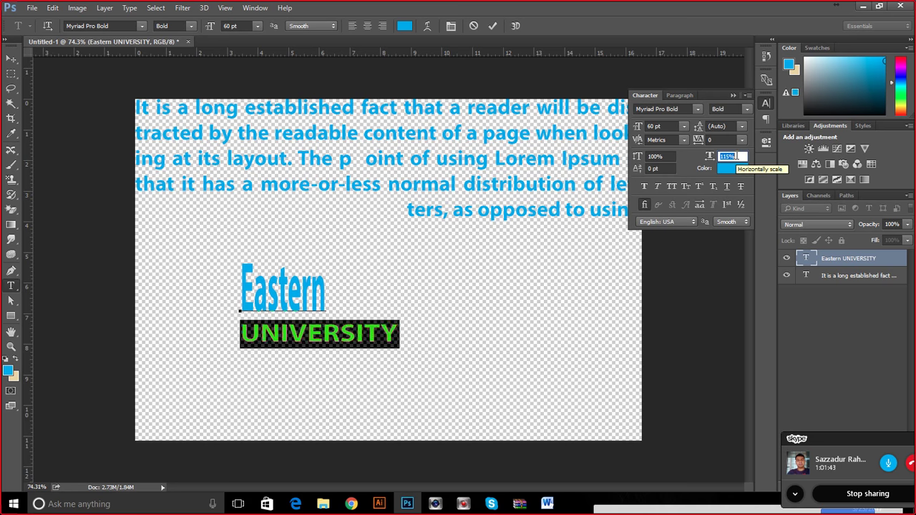
key("Up")
key("Up")
key("Up")
key("Up")
key("Up")
key("Up")
key("Up")
key("Up")
key("Up")
key("Up")
key("Up")
key("Up")
key("Up")
key("Up")
key("Up")
key("Up")
key("Up")
key("Up")
key("Up")
key("Up")
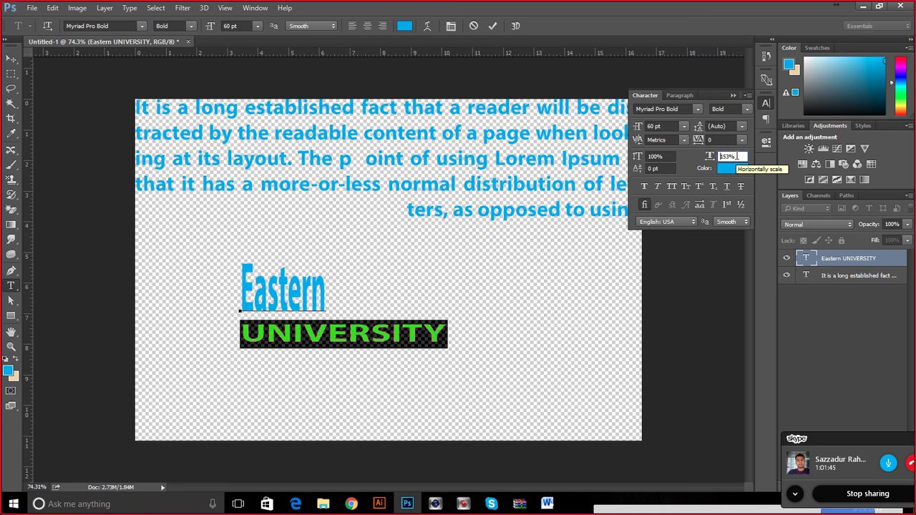
key("Up")
key("Up")
key("Up")
key("Up")
key("Up")
key("Up")
key("Up")
key("Up")
key("Up")
key("Up")
key("Up")
key("Up")
key("Up")
key("Up")
key("Up")
key("Up")
key("Up")
key("Up")
key("Up")
key("Up")
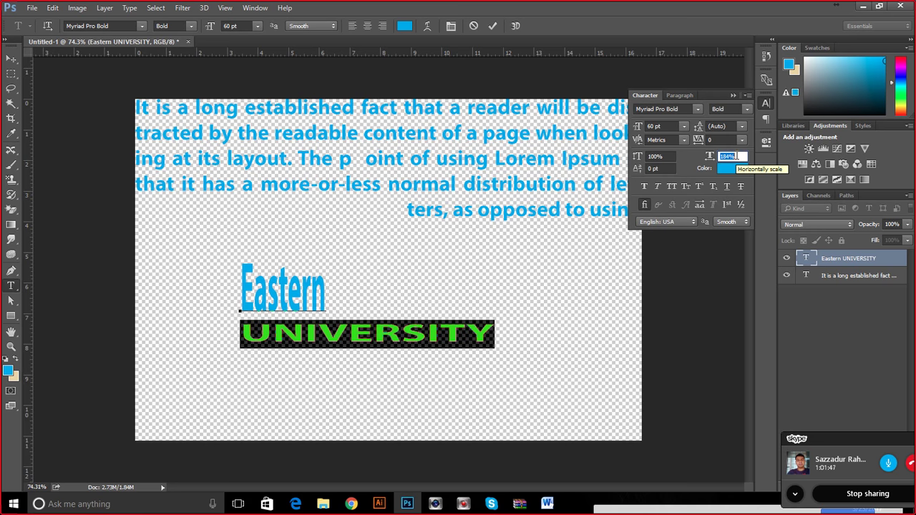
key("Up")
key("Up")
key("Up")
key("Up")
key("Up")
key("Up")
key("Up")
key("Up")
key("Up")
key("Up")
key("Up")
key("Up")
key("Up")
key("Up")
key("Up")
key("Up")
key("Up")
key("Up")
key("Up")
key("Up")
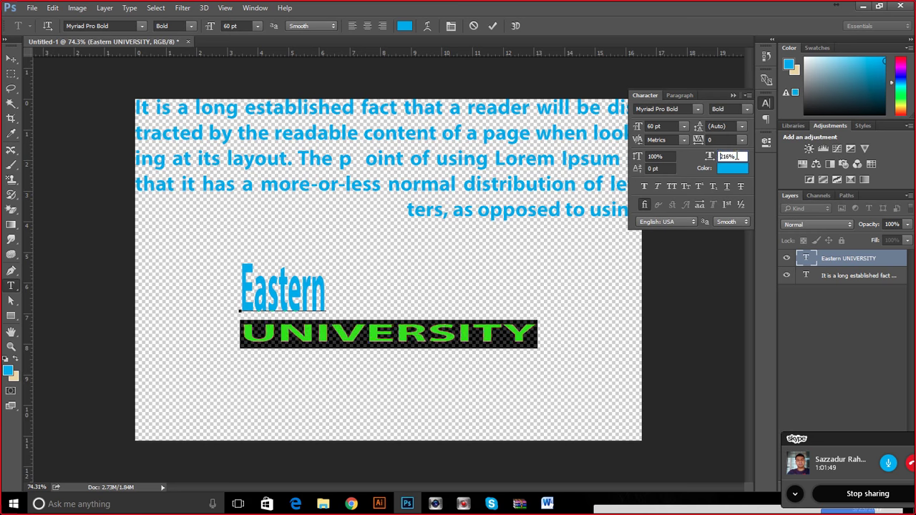
key("Up")
key("Up")
key("Up")
key("Up")
key("Up")
key("Up")
key("Up")
key("Up")
key("Up")
key("Up")
key("Up")
key("Up")
key("Up")
key("Up")
key("Up")
key("Up")
key("Up")
key("Up")
key("Up")
key("Up")
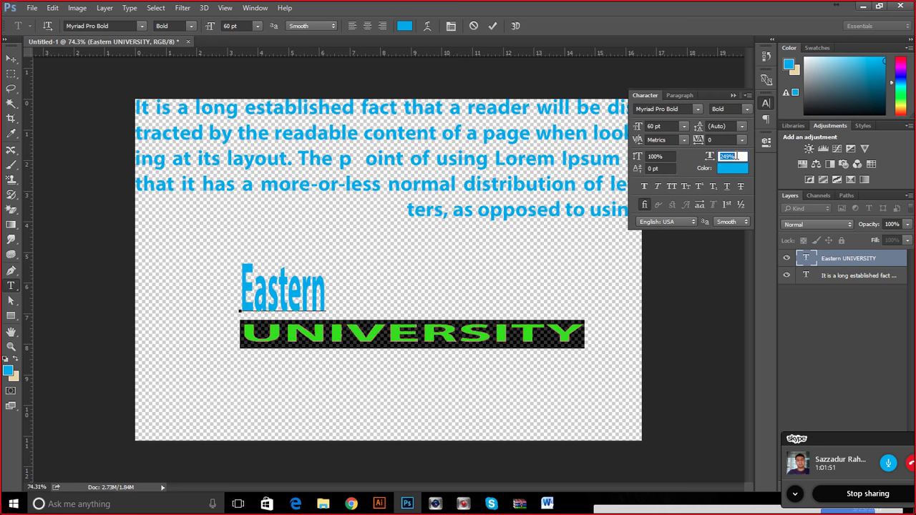
key("Up")
key("Up")
key("Up")
key("Up")
key("Up")
key("Up")
key("Up")
key("Up")
key("Up")
key("Up")
key("Up")
key("Up")
key("Up")
key("Up")
key("Up")
key("Up")
key("Up")
key("Up")
key("Up")
key("Up")
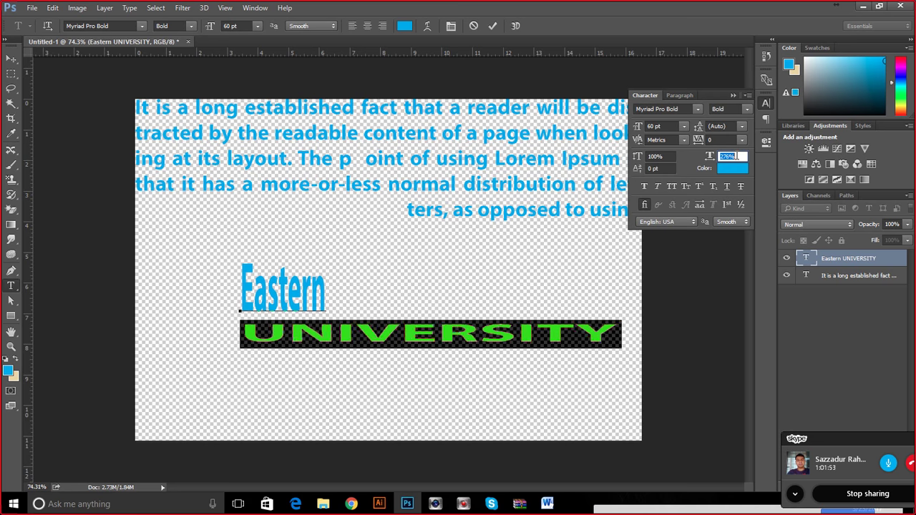
key("Up")
key("Up")
key("Up")
key("Up")
key("Up")
key("Up")
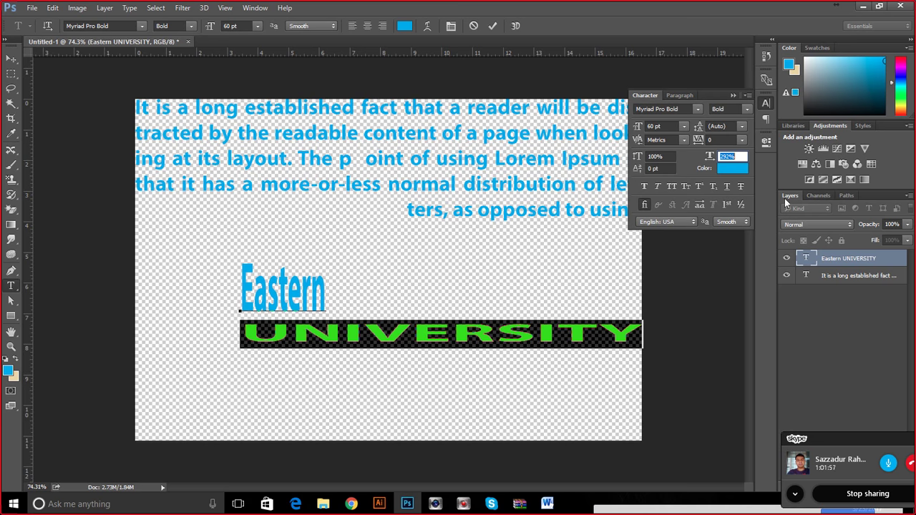
scroll(738, 154, "up", 12)
scroll(738, 155, "up", 20)
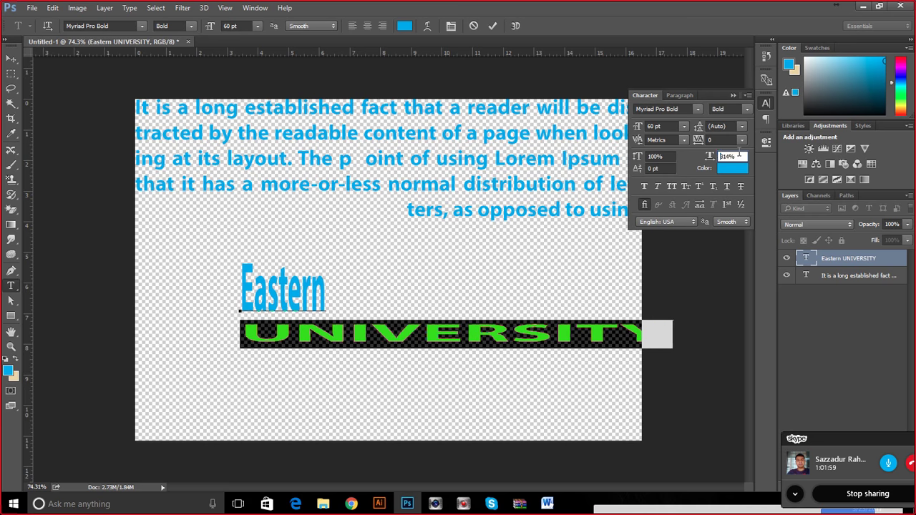
scroll(738, 154, "up", 8)
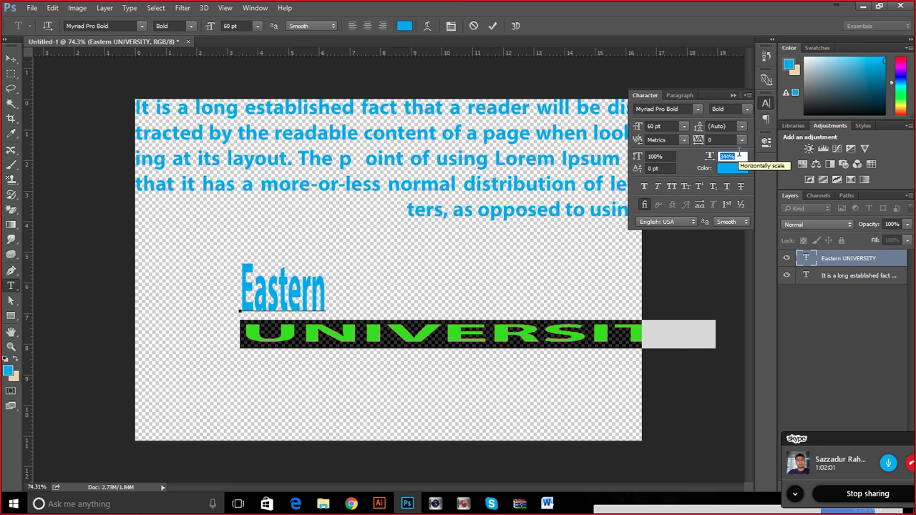
Reduce the horizontal scale of the word "UNIVERSITY" to 113%.
scroll(739, 154, "down", 6)
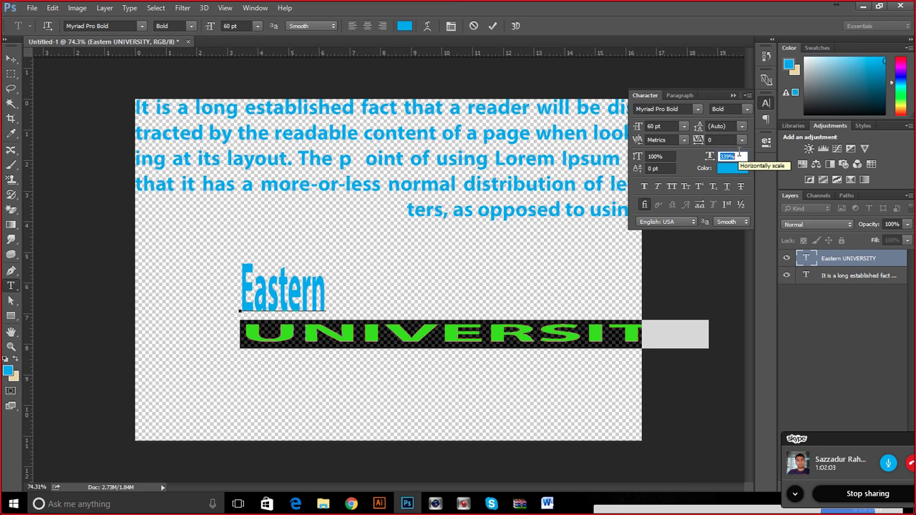
scroll(739, 155, "down", 20)
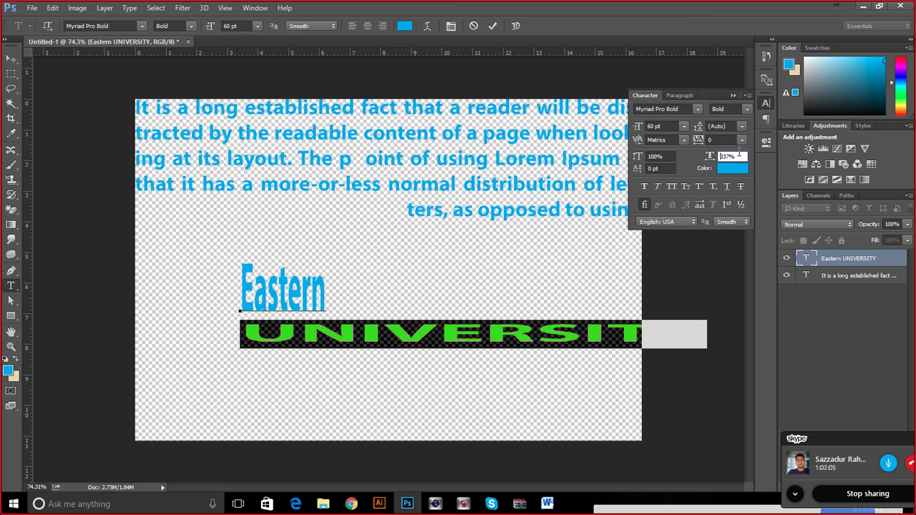
scroll(738, 155, "down", 20)
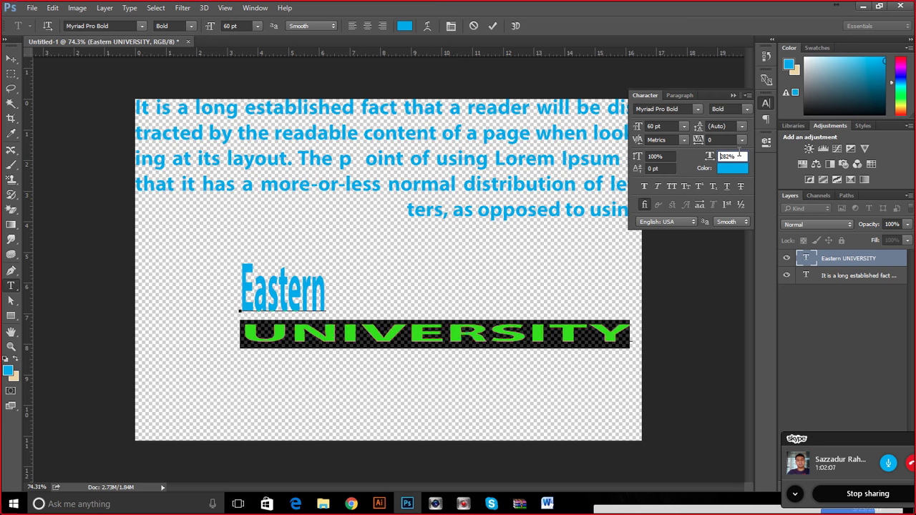
scroll(738, 154, "down", 20)
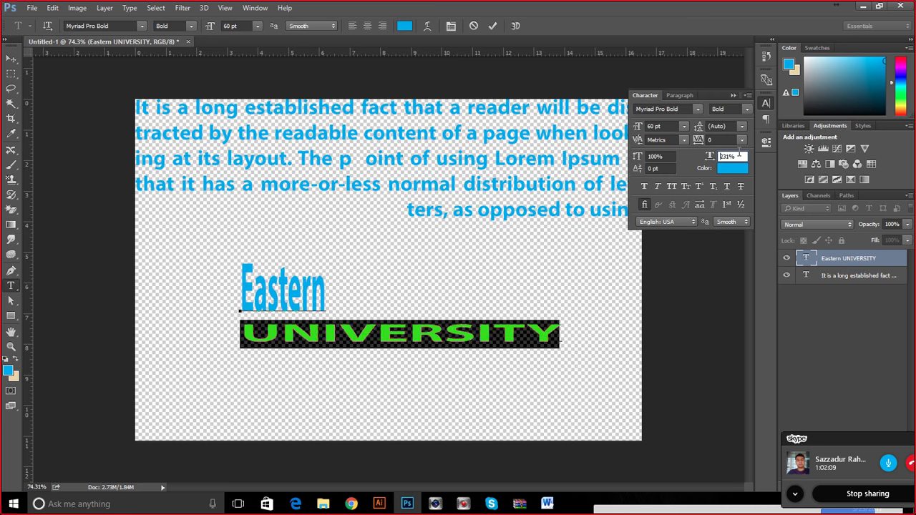
scroll(738, 155, "down", 20)
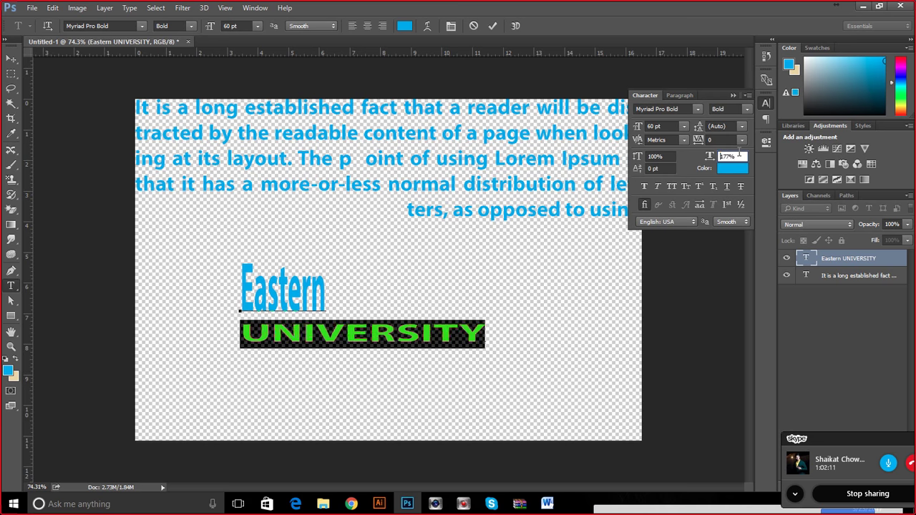
scroll(738, 154, "down", 20)
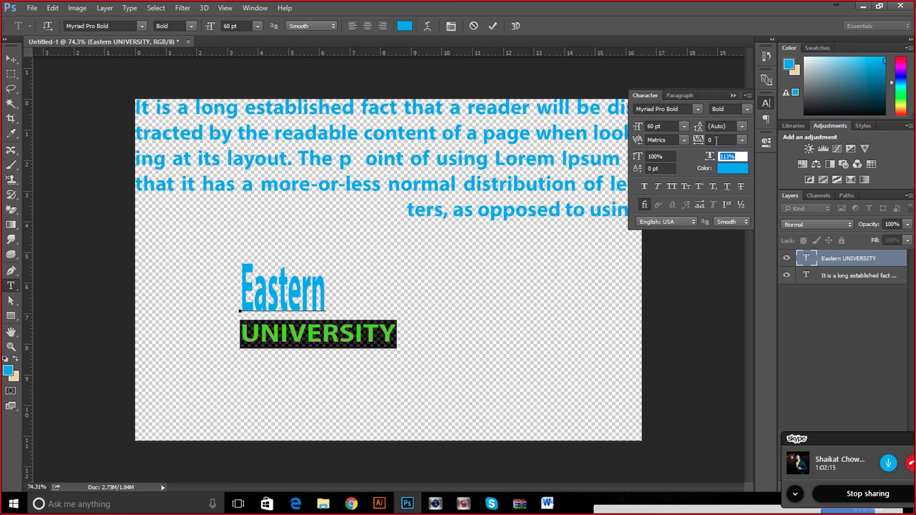
left_click(716, 140)
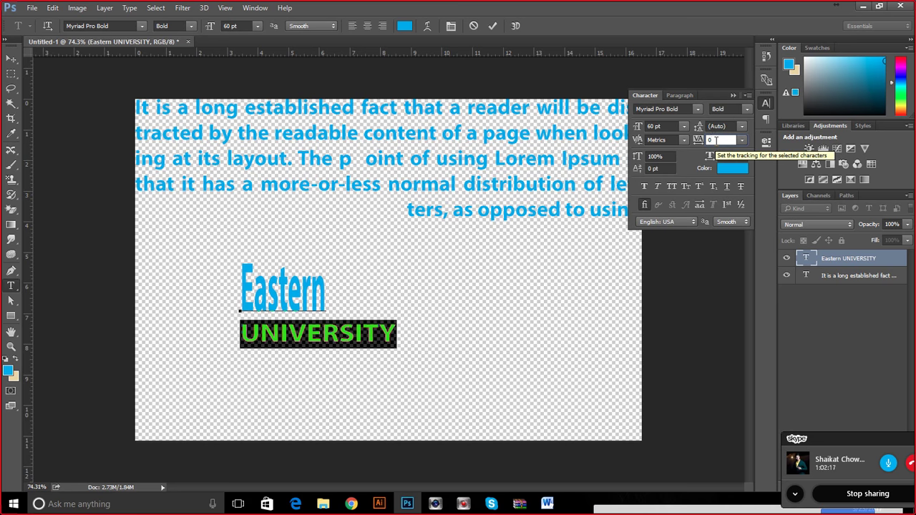
left_click(744, 156)
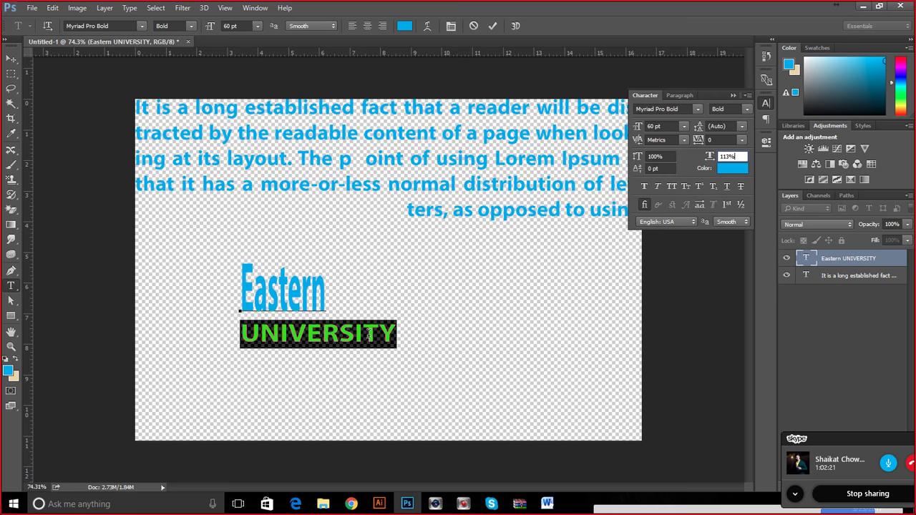
Select only the final letter "Y" of "UNIVERSITY" and widen it to a horizontal scale of 124%.
left_click_drag(378, 333, 562, 297)
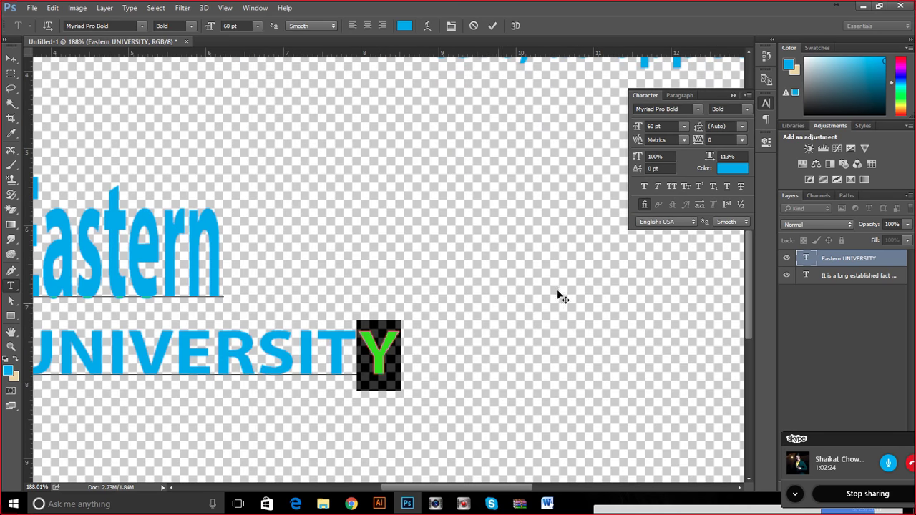
left_click(741, 156)
key("Up")
key("Up")
key("Up")
key("Up")
key("Up")
key("Up")
key("Up")
key("Up")
key("Up")
key("Up")
key("Up")
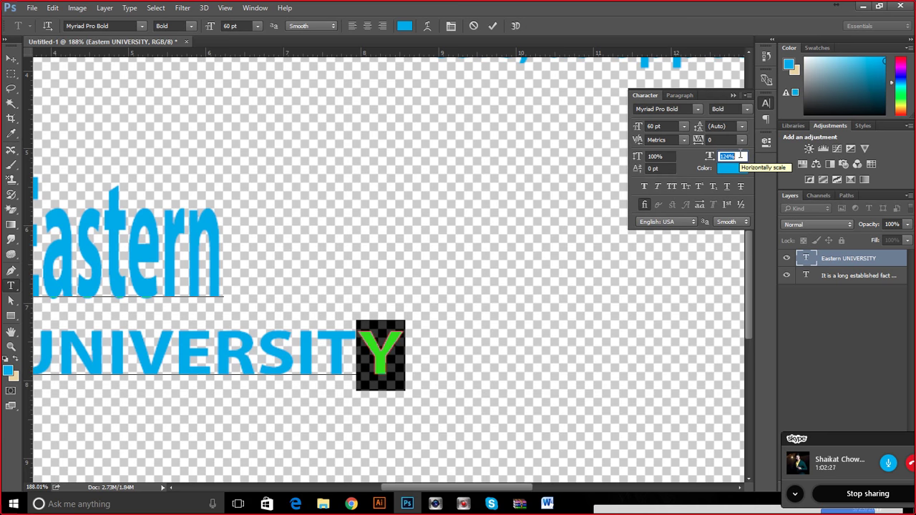
Stretch the selected final letter "Y" of "UNIVERSITY" to a horizontal scale of 305%.
left_click(740, 156)
key("Up")
key("Up")
key("Up")
key("Up")
key("Up")
key("Up")
key("Up")
key("Up")
key("Up")
key("Up")
key("Up")
key("Up")
key("Up")
key("Up")
key("Up")
key("Up")
key("Up")
key("Up")
key("Up")
key("Up")
key("Up")
key("Up")
key("Up")
key("Up")
key("Up")
key("Up")
key("Up")
key("Up")
key("Up")
key("Up")
key("Up")
key("Up")
key("Up")
key("Up")
key("Up")
key("Up")
key("Up")
key("Up")
key("Up")
key("Up")
key("Up")
key("Up")
key("Up")
key("Up")
key("Up")
key("Up")
key("Up")
key("Up")
key("Up")
key("Up")
key("Up")
key("Up")
key("Up")
key("Up")
key("Up")
key("Up")
key("Up")
key("Up")
key("Up")
key("Up")
key("Up")
key("Up")
key("Up")
key("Up")
key("Up")
key("Up")
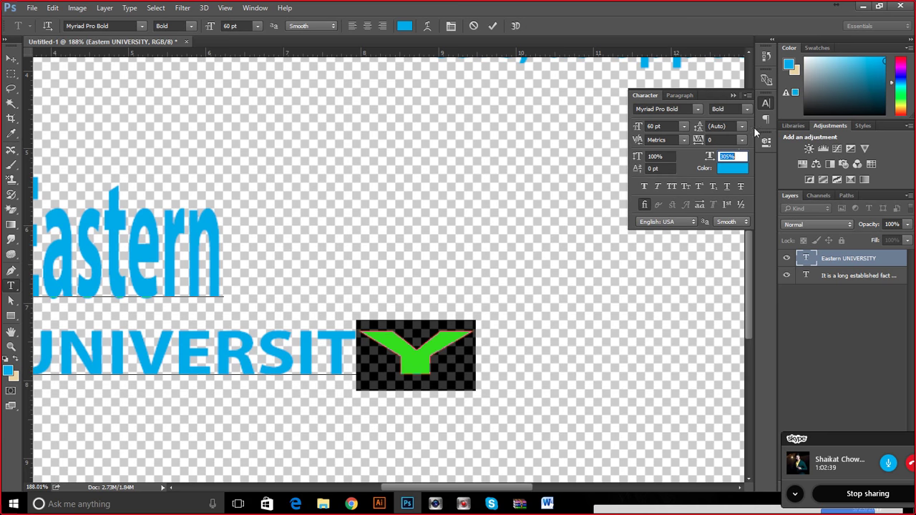
Try tracking values of 20 and 560 on the letters "ERSIT", discard the text edit and fit the whole canvas in view.
left_click(719, 140)
left_click(335, 352)
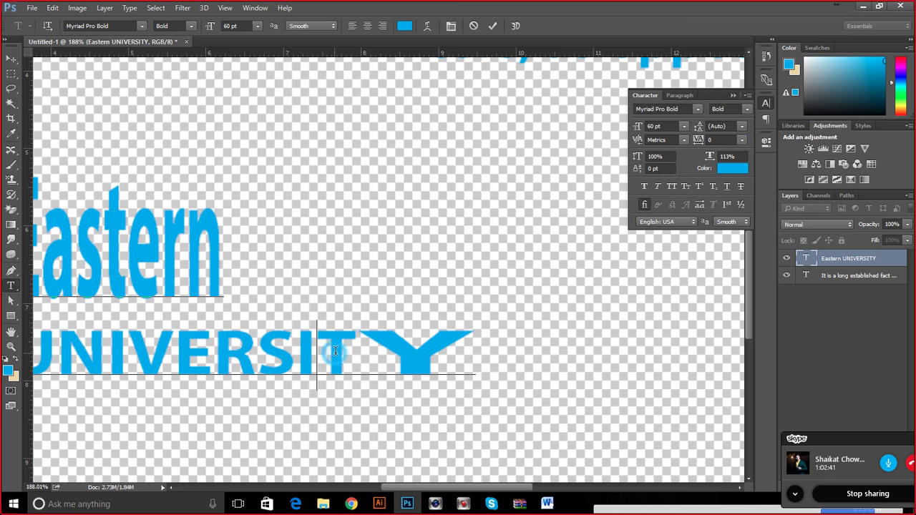
left_click_drag(357, 354, 170, 331)
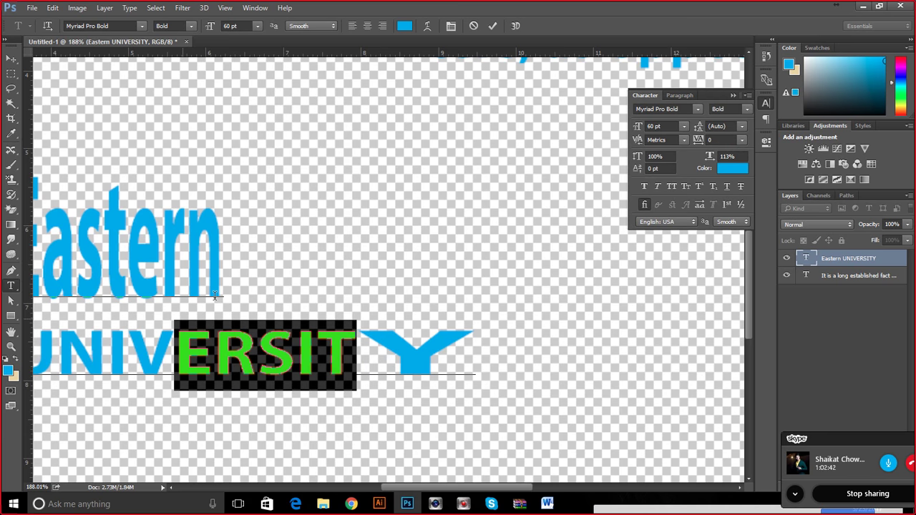
left_click(721, 140)
type("20")
key("Return")
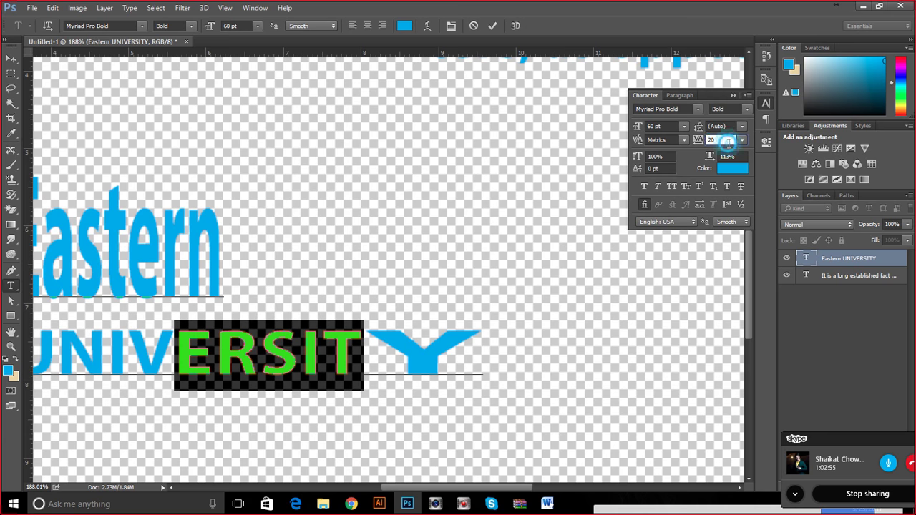
scroll(728, 141, "up", 10)
scroll(728, 141, "up", 8)
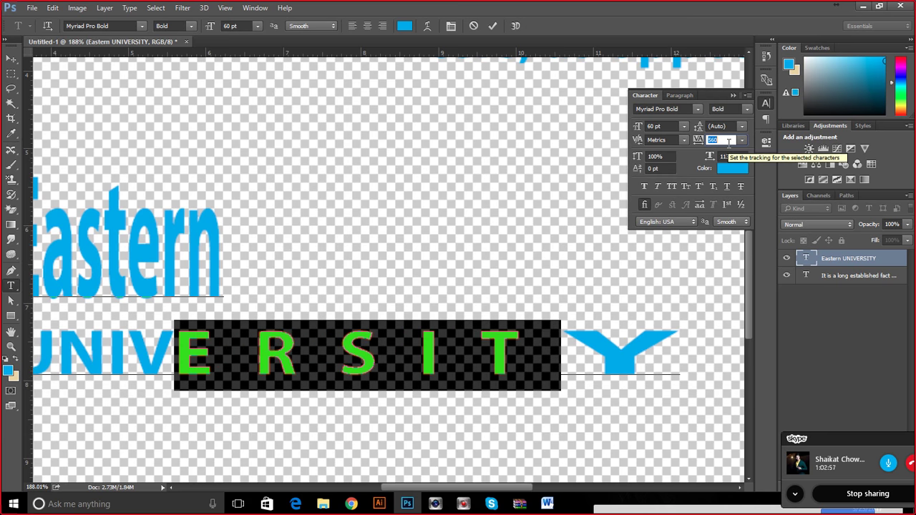
left_click(472, 27)
key("ctrl+0")
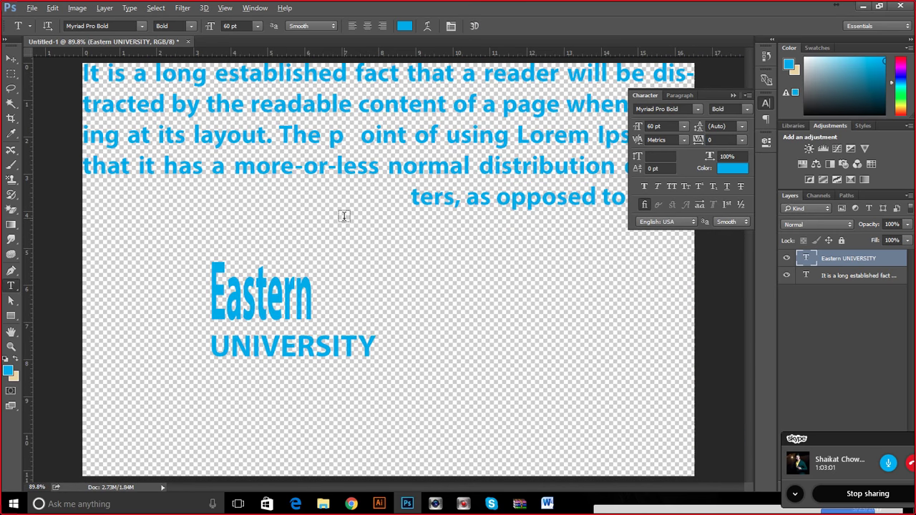
Select the word "Eastern" in the two-line text and set its vertical scale to 100%.
left_click(293, 309)
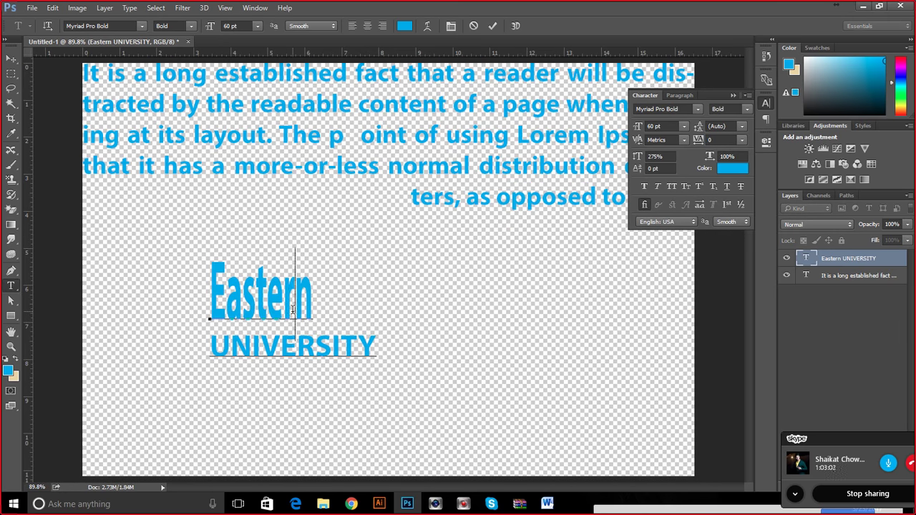
left_click_drag(315, 344, 204, 336)
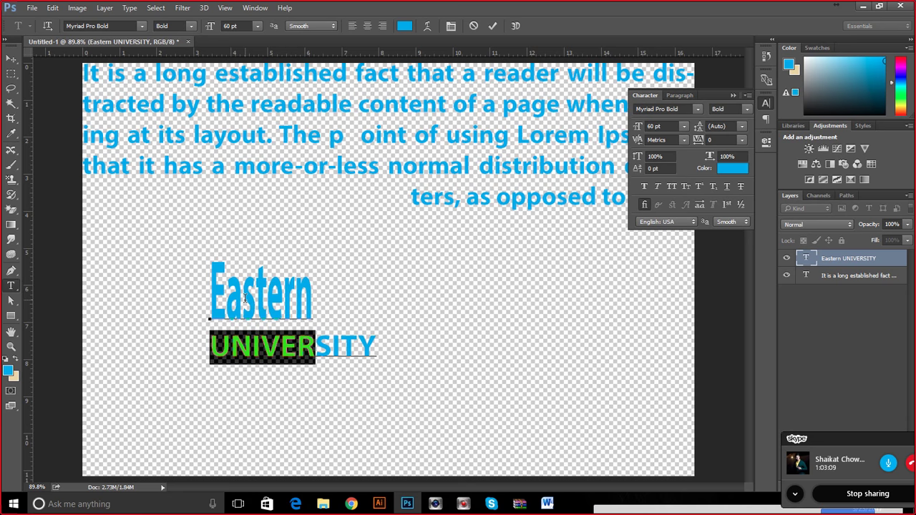
left_click(279, 267)
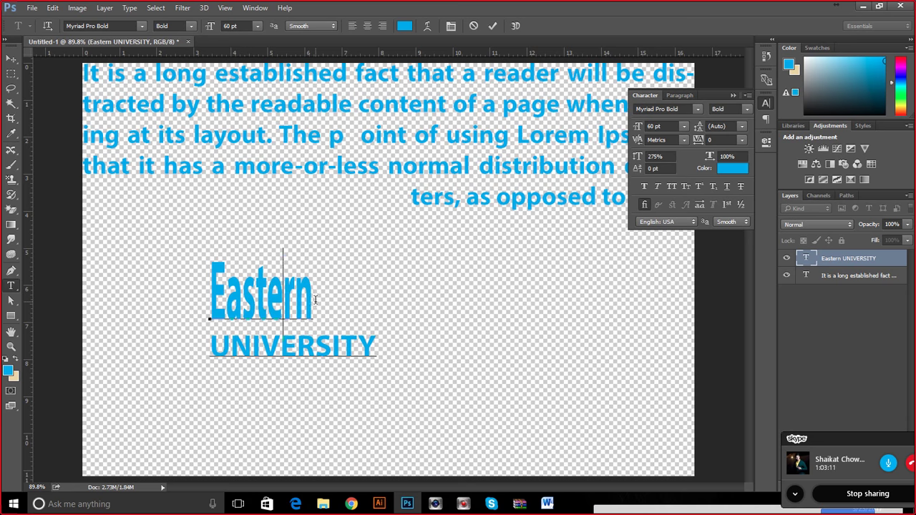
left_click_drag(319, 300, 134, 304)
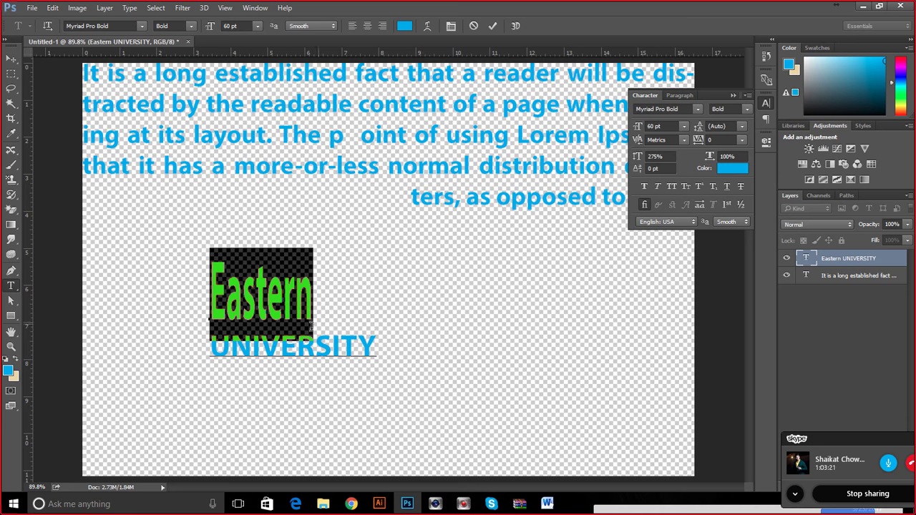
left_click(231, 343)
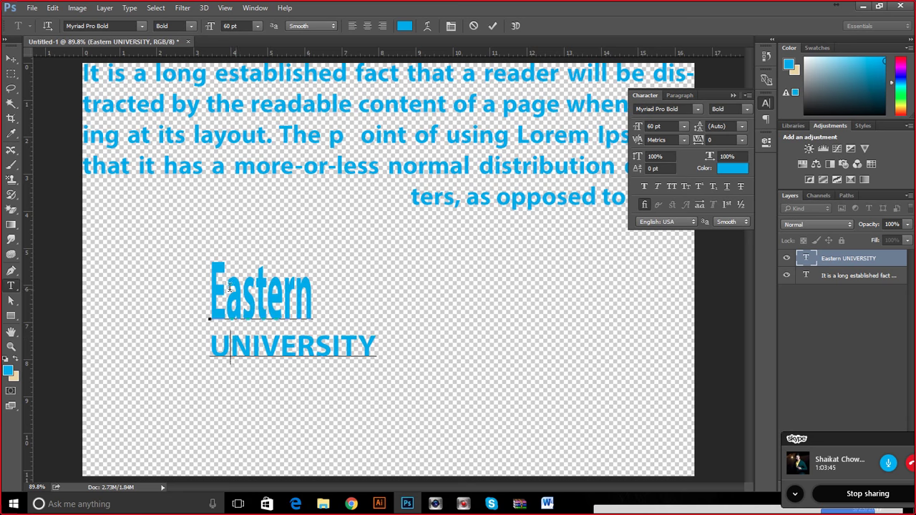
left_click_drag(206, 270, 464, 388)
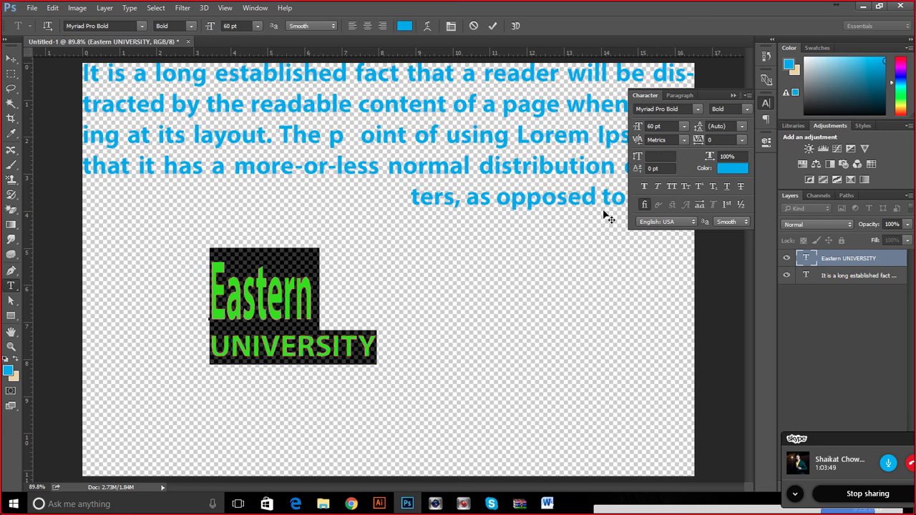
left_click(309, 284)
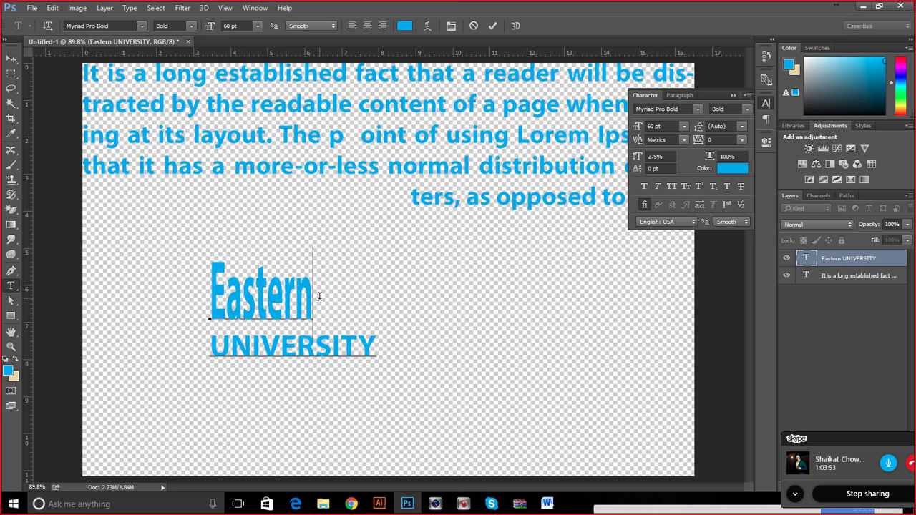
left_click_drag(319, 297, 199, 294)
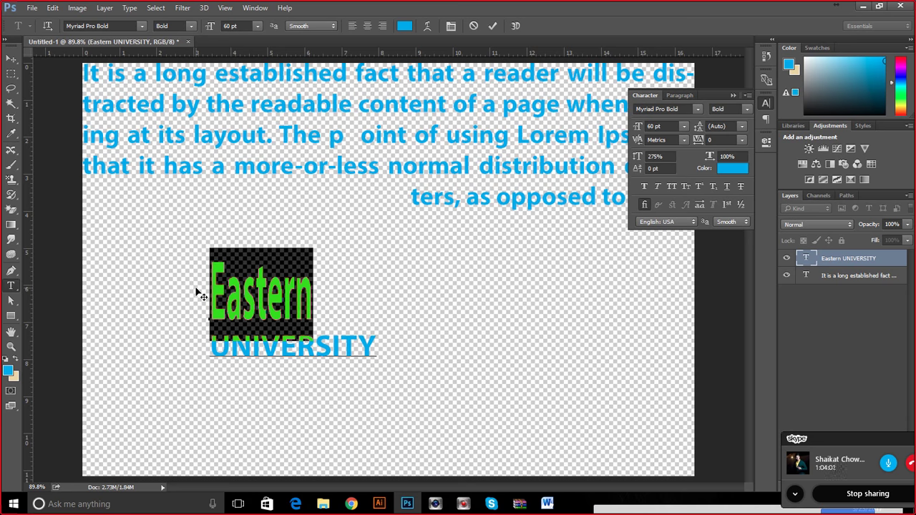
left_click(671, 156)
right_click(671, 156)
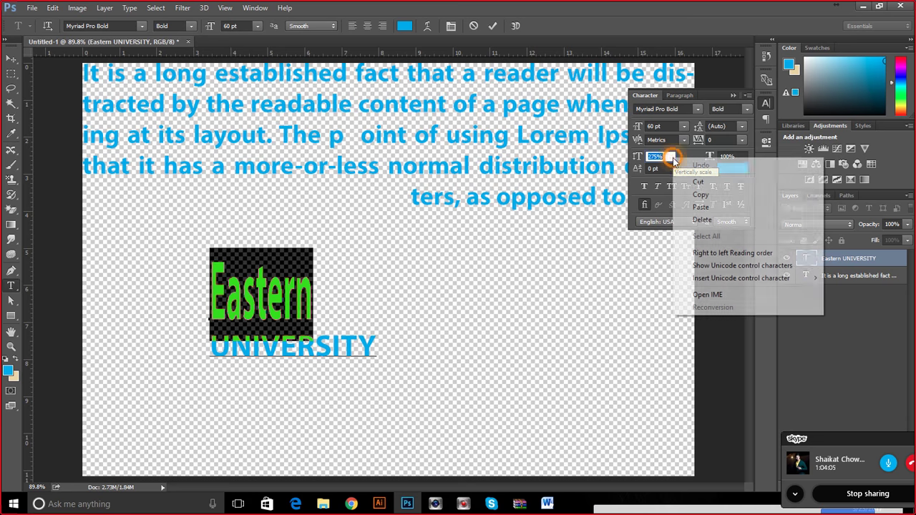
left_click(655, 158)
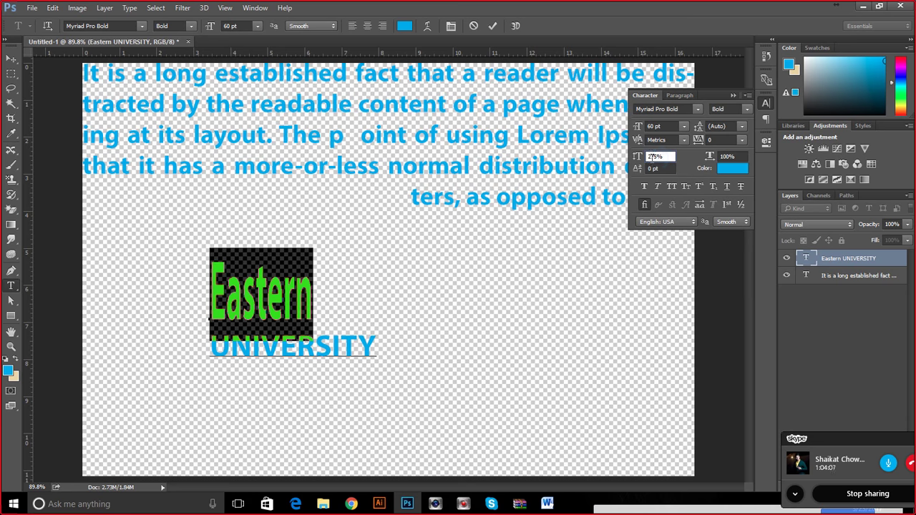
type("100")
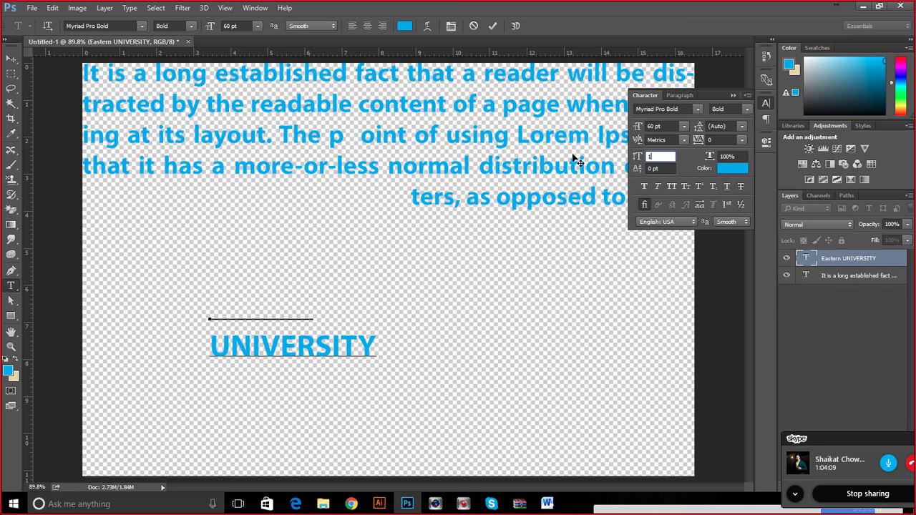
left_click(666, 167)
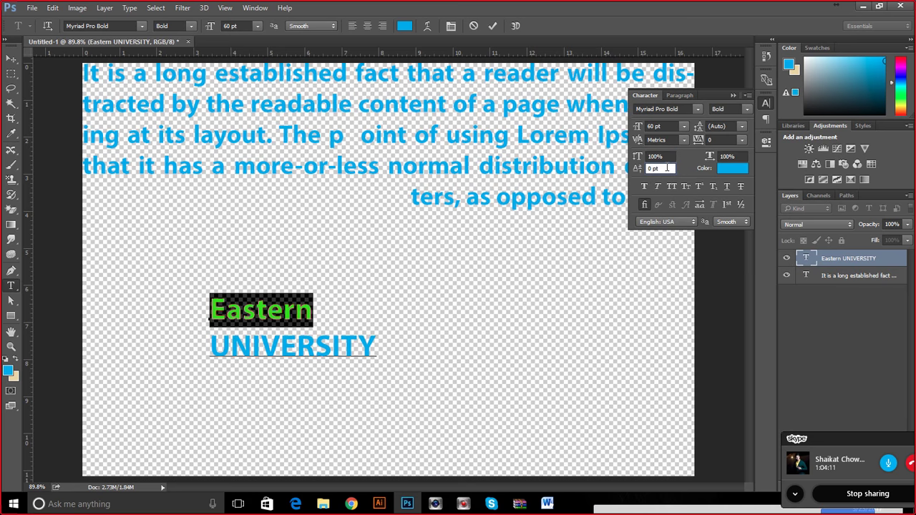
Add the digit "2" directly after the word "UNIVERSITY" and select that digit.
left_click(327, 309)
left_click_drag(327, 309, 206, 298)
left_click(282, 301)
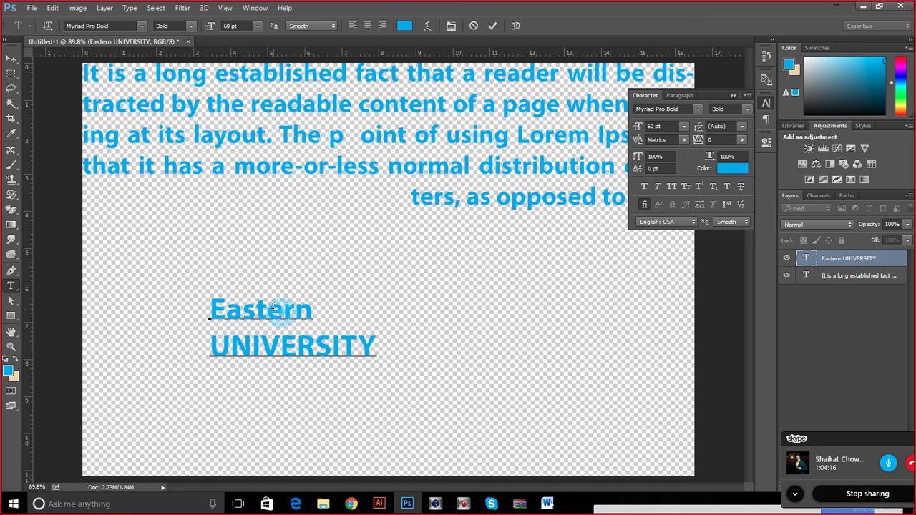
left_click(375, 343)
type("2")
key("shift+Left")
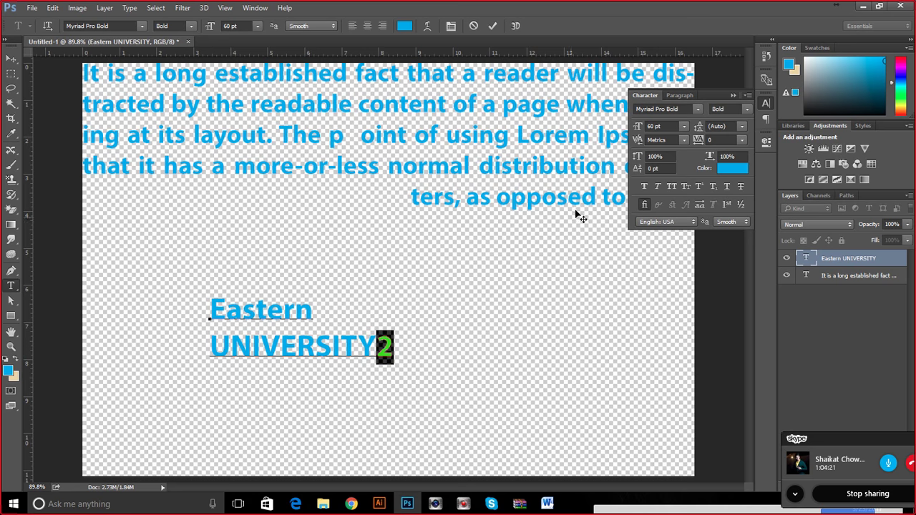
Raise the selected digit "2" above the text line with a baseline shift of 32 pt.
left_click(654, 169)
key("Up")
key("Up")
key("Up")
key("Up")
key("Up")
key("Up")
key("Up")
key("Up")
key("Up")
key("Up")
key("Up")
key("Up")
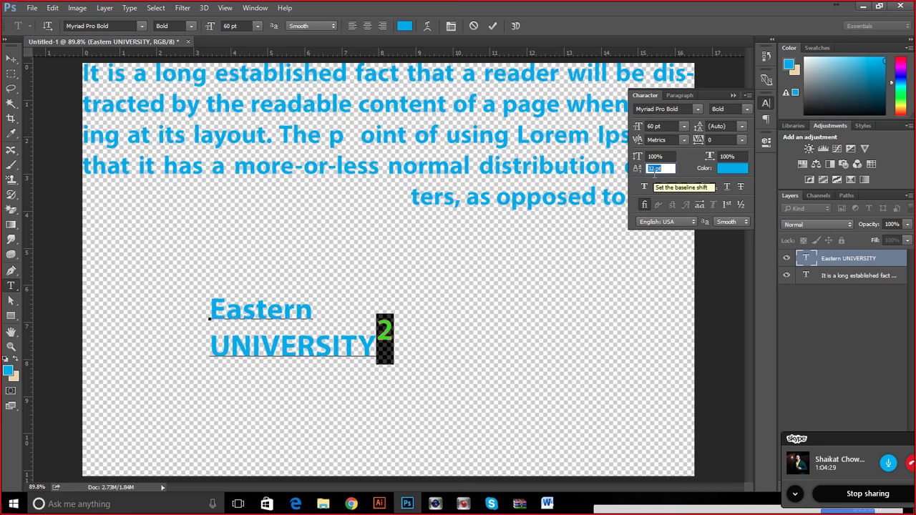
Lower the digit "2" below the text line with a baseline shift of -29 pt.
key("Down")
key("Down")
key("Down")
key("Down")
key("Down")
key("Down")
key("Down")
key("Down")
key("Down")
key("Down")
key("Down")
key("Down")
key("Down")
key("Down")
key("Down")
key("Down")
key("Down")
key("Down")
key("Down")
key("Down")
key("Down")
key("Down")
key("Down")
key("Down")
key("Down")
key("Down")
key("Down")
key("Down")
key("Down")
key("Down")
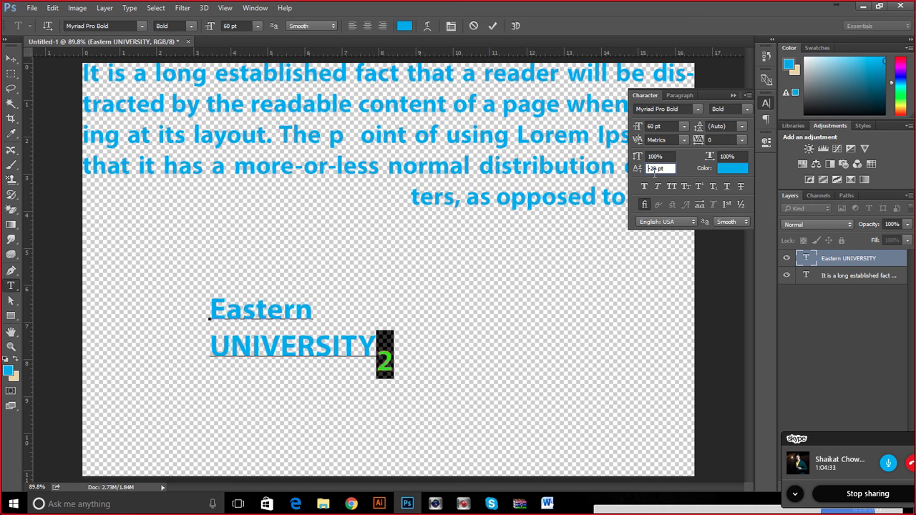
Set the baseline shift of both the digit "2" and the letter "Y" before it to -21 pt.
key("Up")
key("Up")
key("Up")
left_click_drag(358, 341, 375, 343)
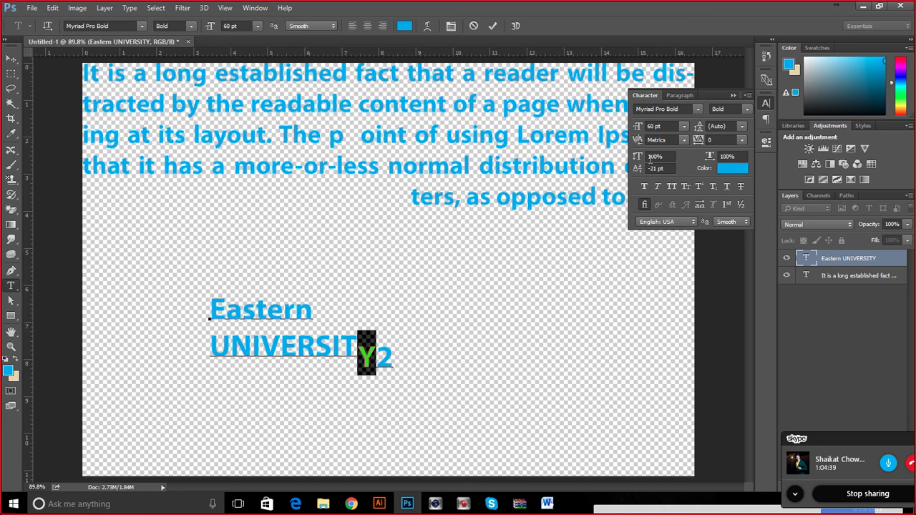
Select the letter "T" in "UNIVERSITY" and raise it with a baseline shift of 33 pt.
left_click_drag(353, 336, 341, 334)
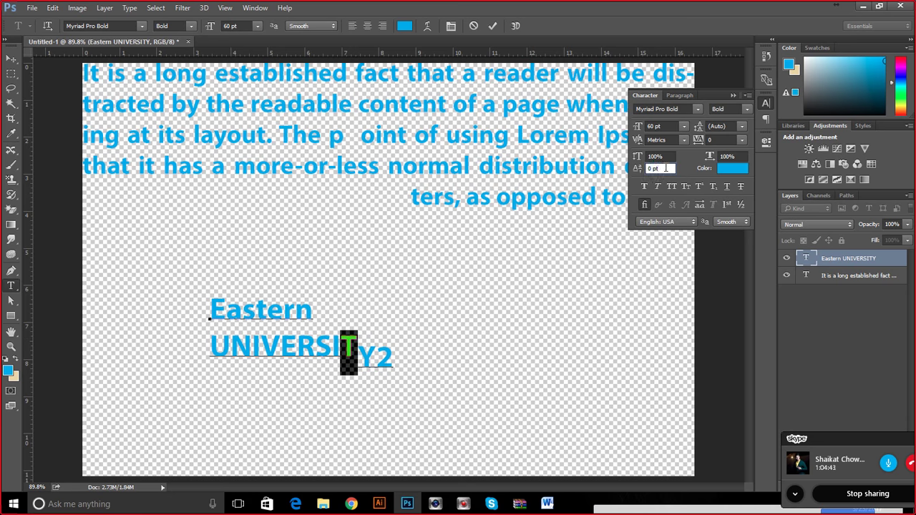
scroll(663, 168, "up", 20)
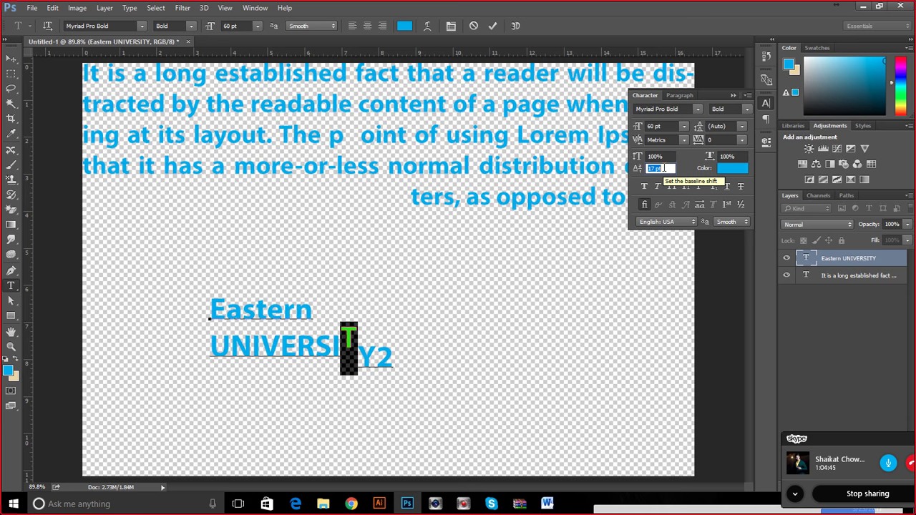
scroll(663, 168, "up", 5)
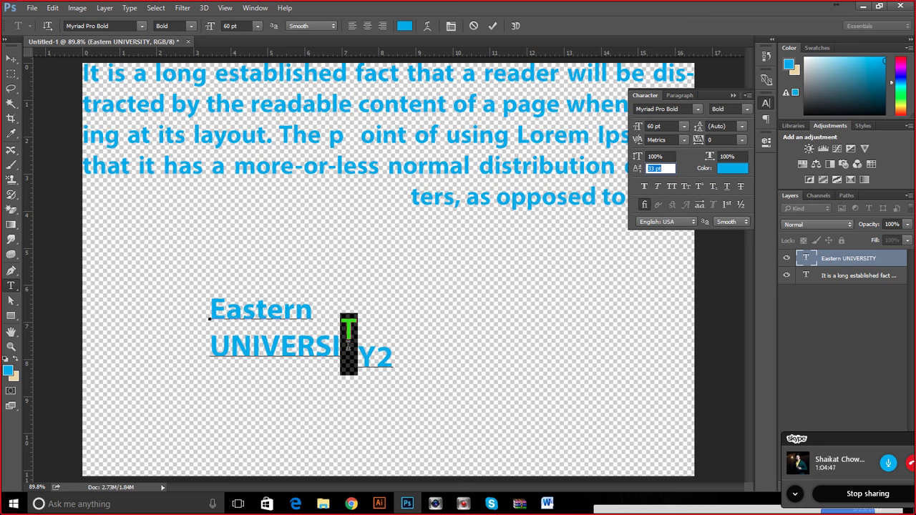
Select the letter "I" before the raised "T" and set its baseline shift to 73 pt.
left_click(345, 349)
left_click_drag(341, 349, 331, 348)
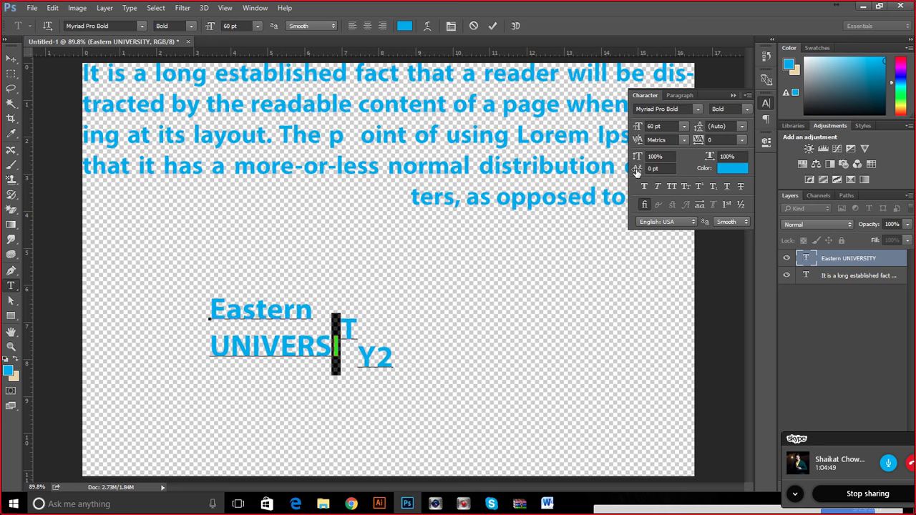
scroll(663, 168, "up", 5)
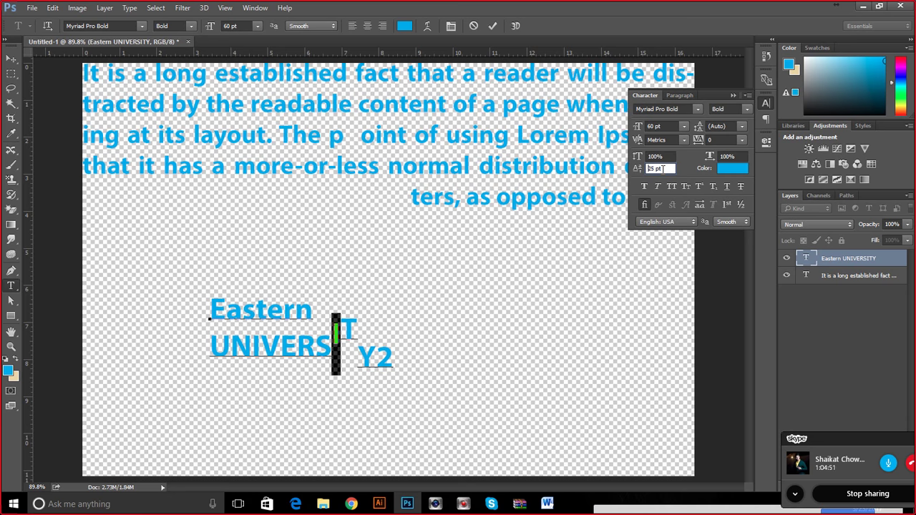
scroll(664, 168, "up", 20)
scroll(663, 168, "up", 11)
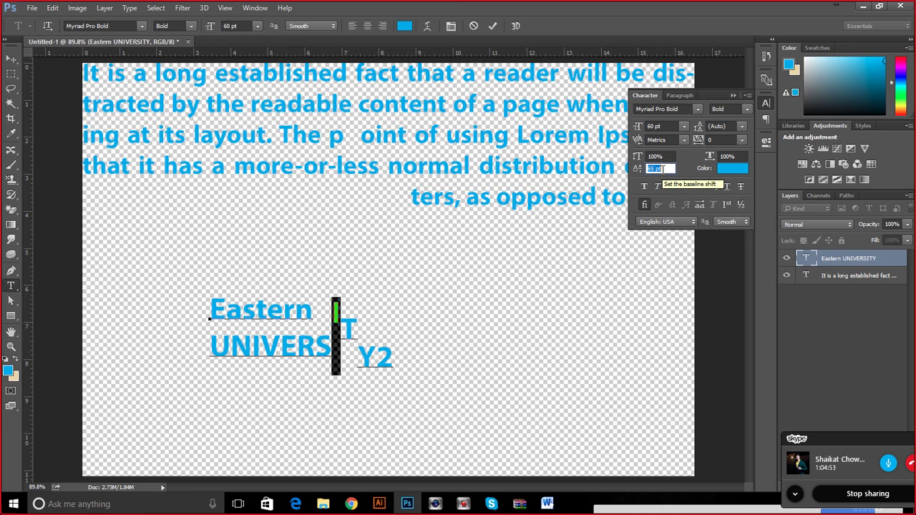
Turn the digit "2" into a small superscript with a baseline shift of 19 pt and a font size of 31 pt.
left_click_drag(390, 352, 372, 353)
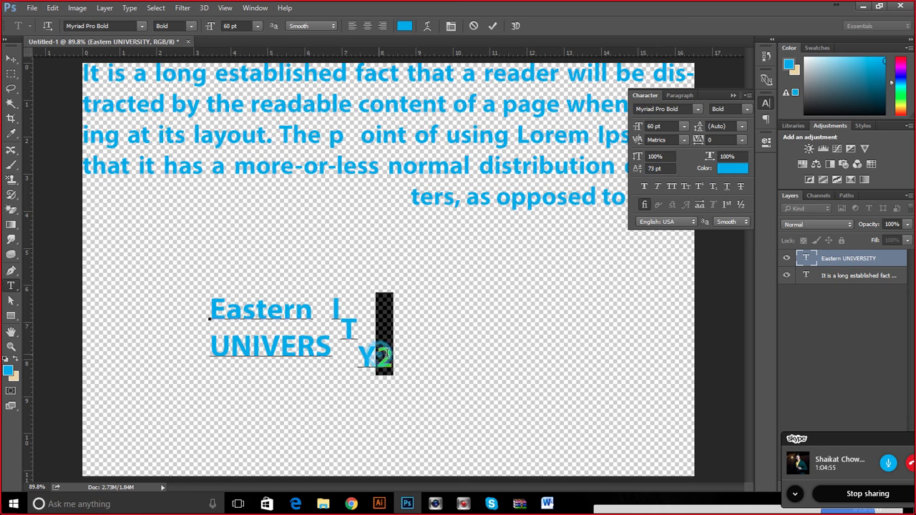
scroll(666, 168, "up", 5)
scroll(666, 168, "down", 20)
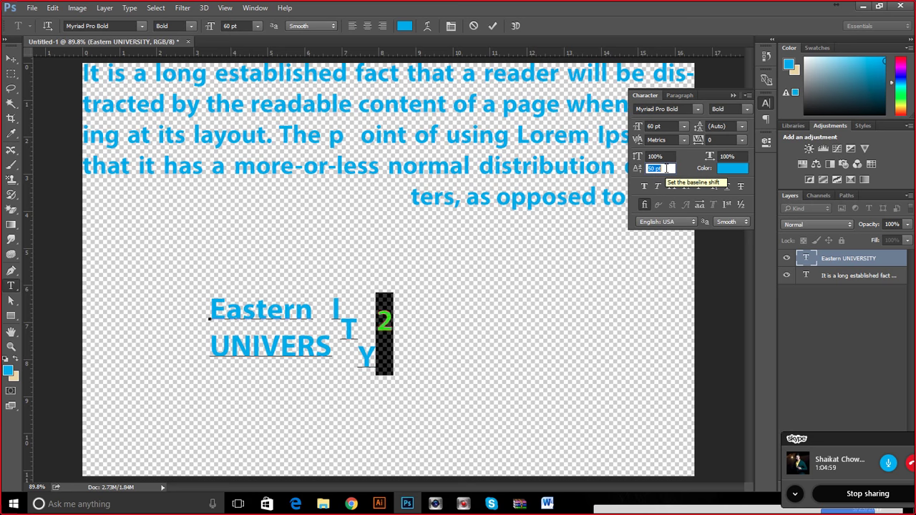
scroll(666, 168, "down", 13)
left_click(673, 126)
scroll(672, 126, "down", 20)
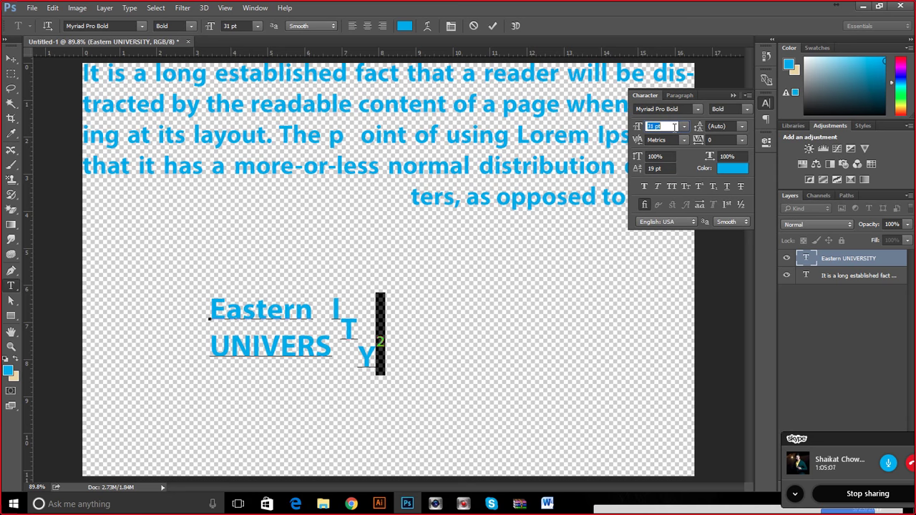
left_click(672, 166)
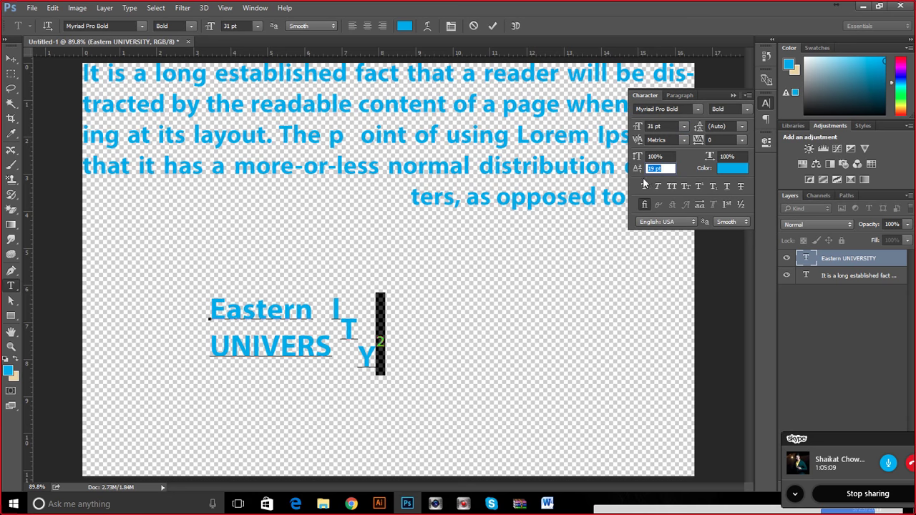
Select the word "Eastern" and raise it with an 18 pt baseline shift, and discard all uncommitted edits to the university name.
left_click(339, 327)
left_click_drag(243, 308, 466, 315)
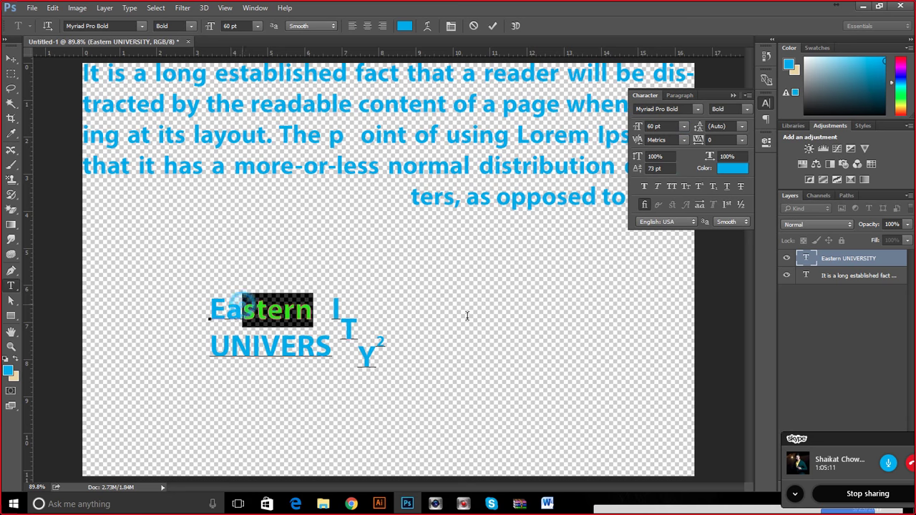
triple_click(342, 322)
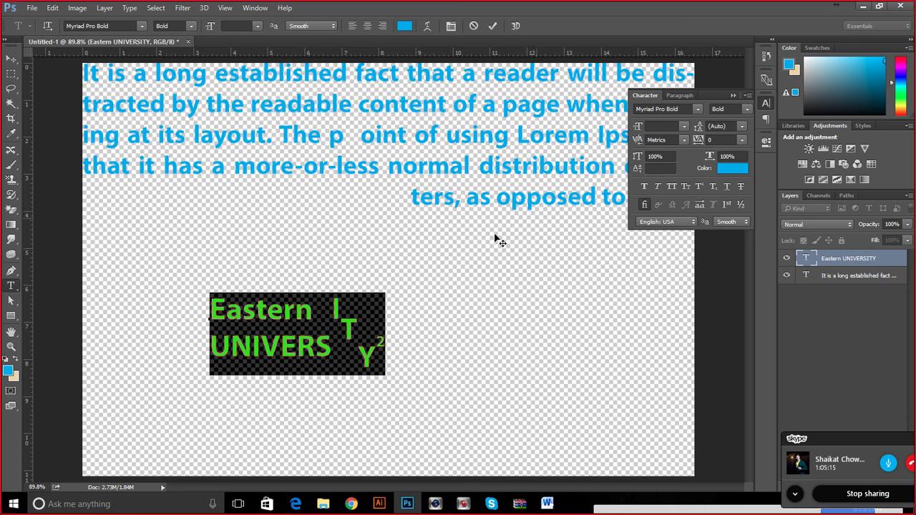
left_click_drag(313, 316, 90, 312)
left_click(652, 168)
type("18")
key("Return")
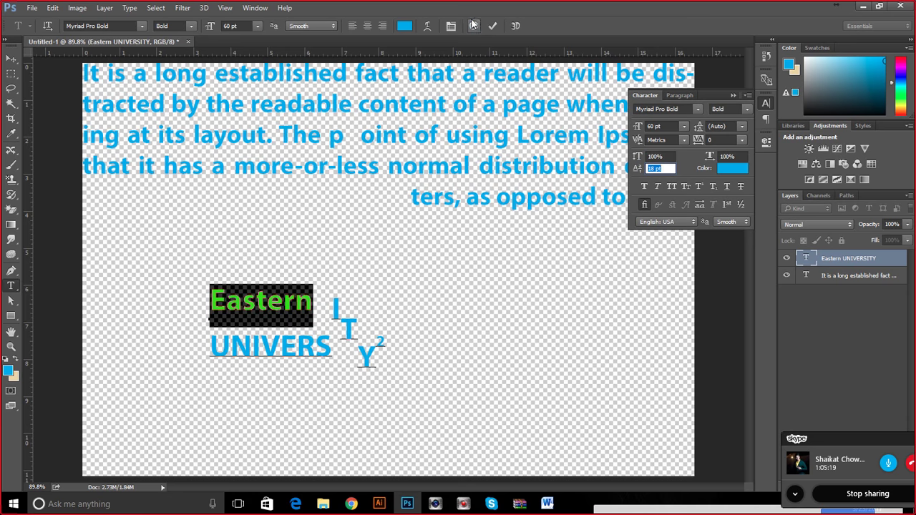
left_click(472, 25)
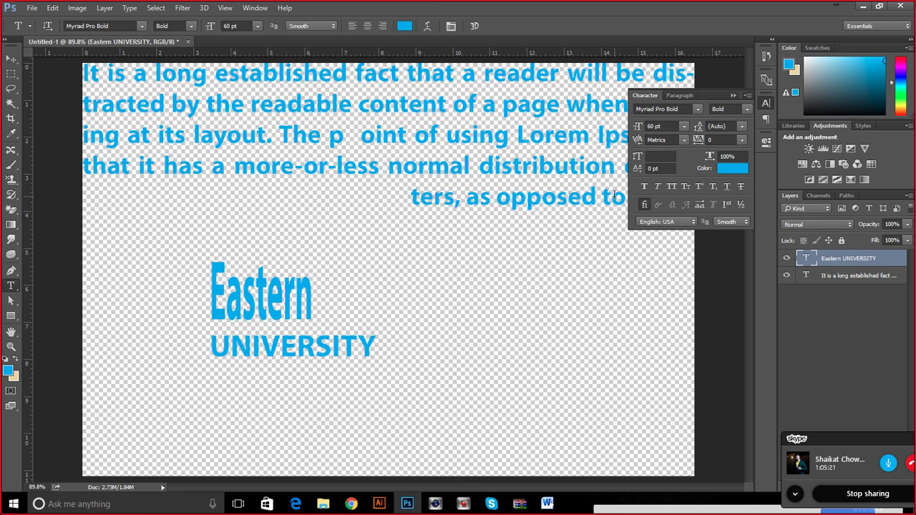
View the text color picker for the university name without changing the color, and select both of its lines.
left_click(661, 169)
left_click(726, 173)
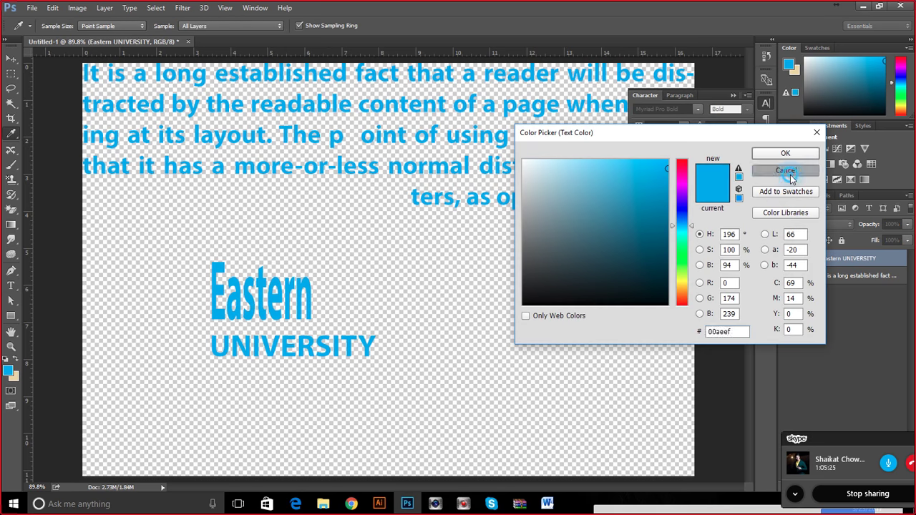
left_click(784, 172)
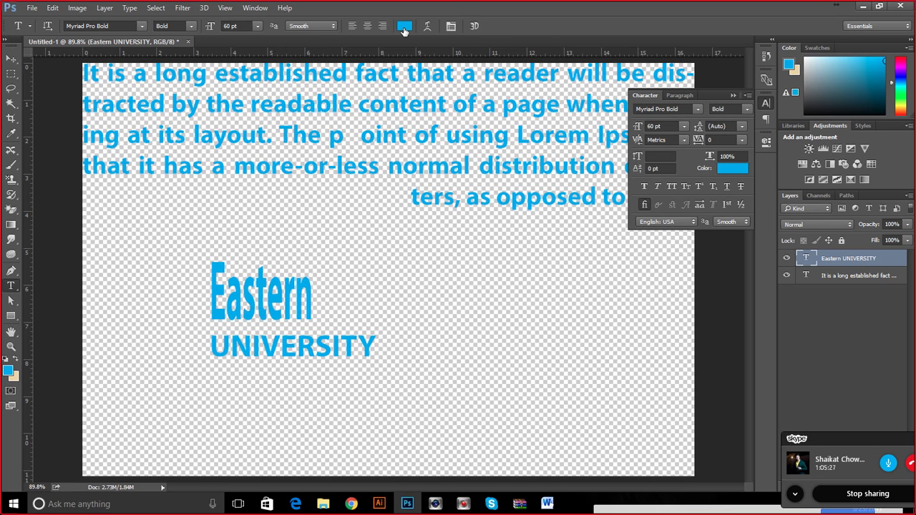
left_click_drag(213, 293, 430, 348)
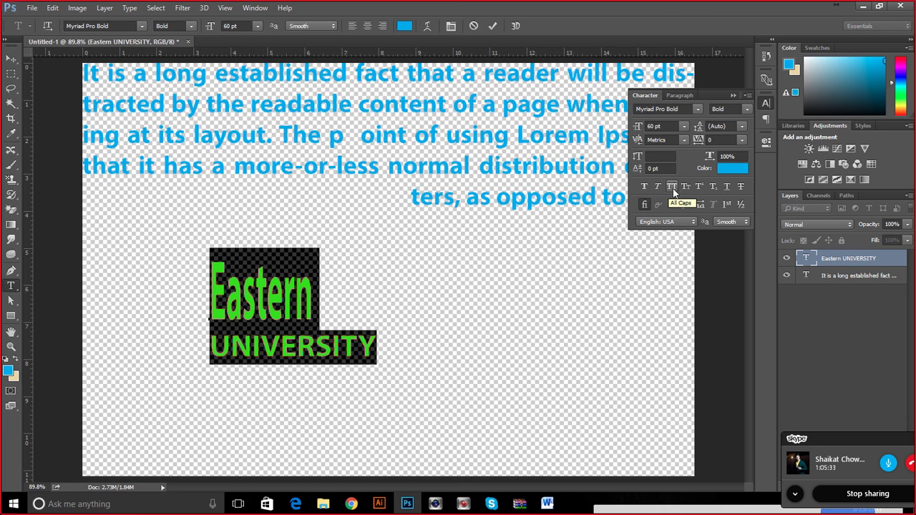
Place the text cursor after "Ea" in "Eastern" and choose the Modern No. 20 Regular font.
left_click(243, 256)
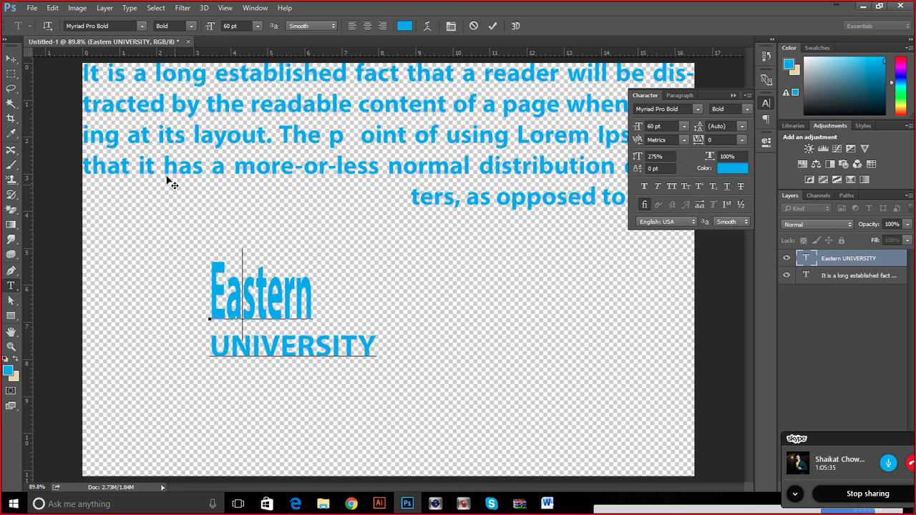
left_click(157, 26)
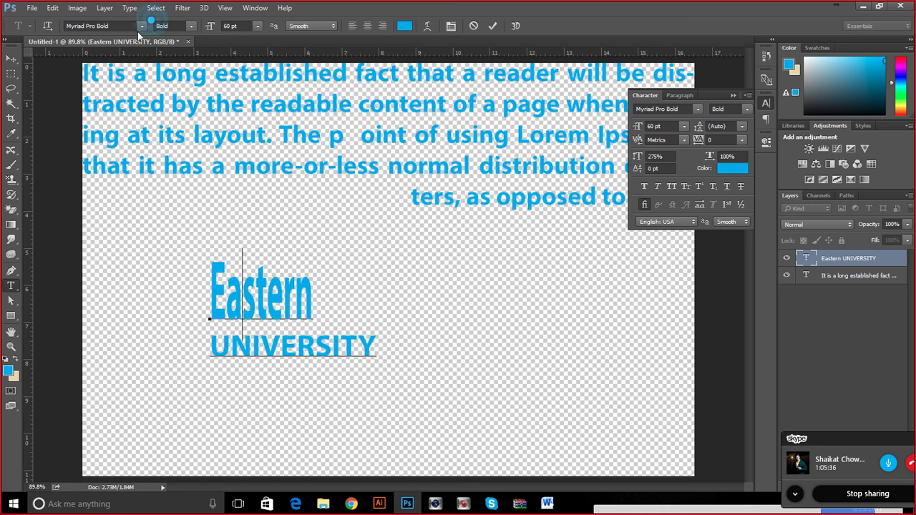
left_click(189, 26)
left_click(184, 25)
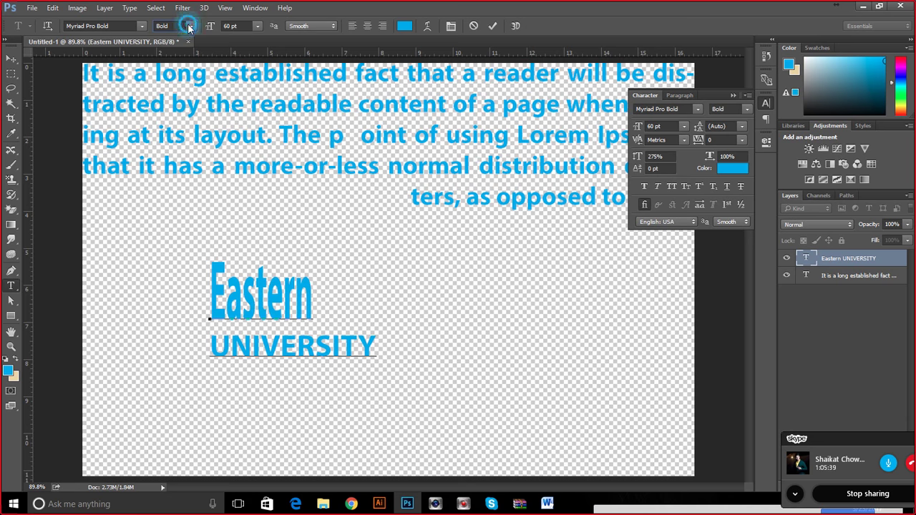
left_click(191, 25)
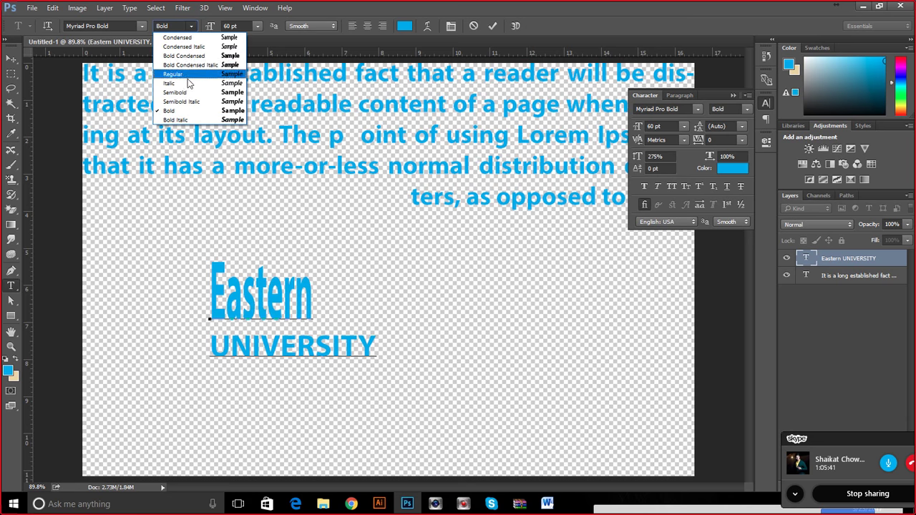
left_click(141, 26)
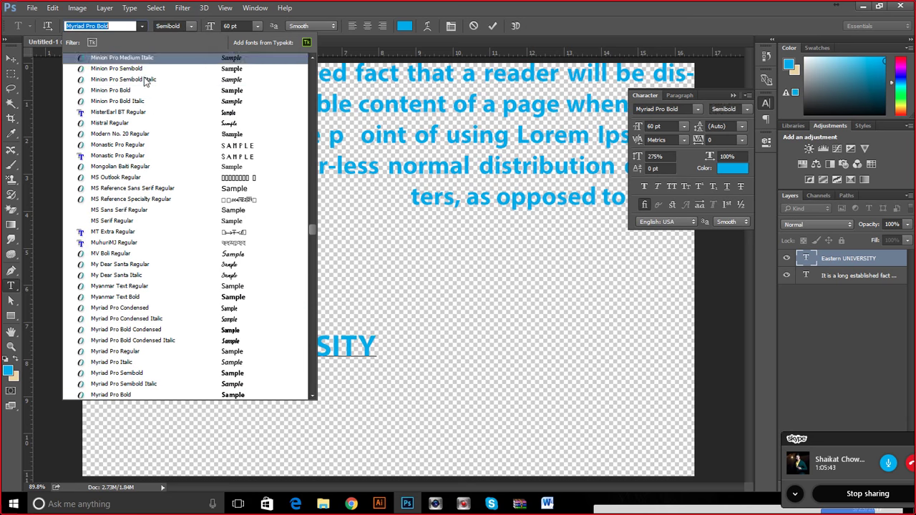
left_click(172, 133)
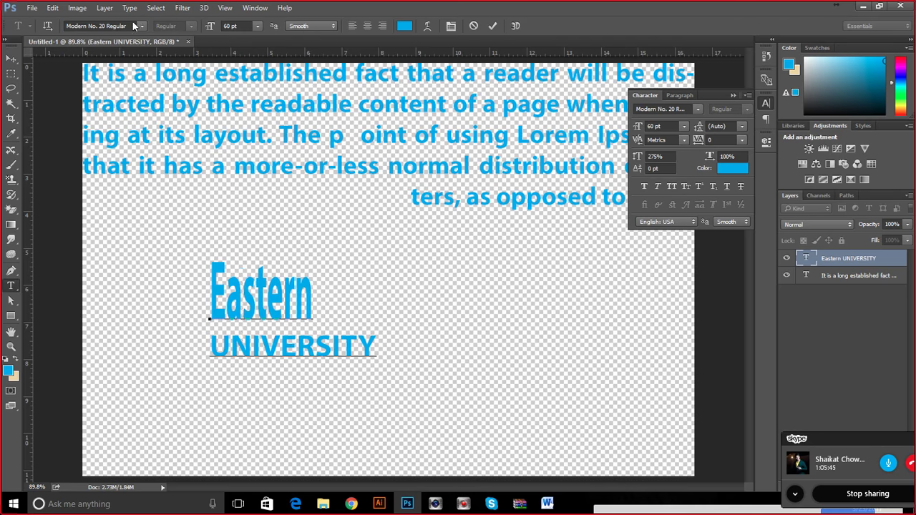
Switch the font to Mistral Regular and insert the word "Example" at the cursor inside "Eastern".
left_click(143, 27)
left_click(195, 123)
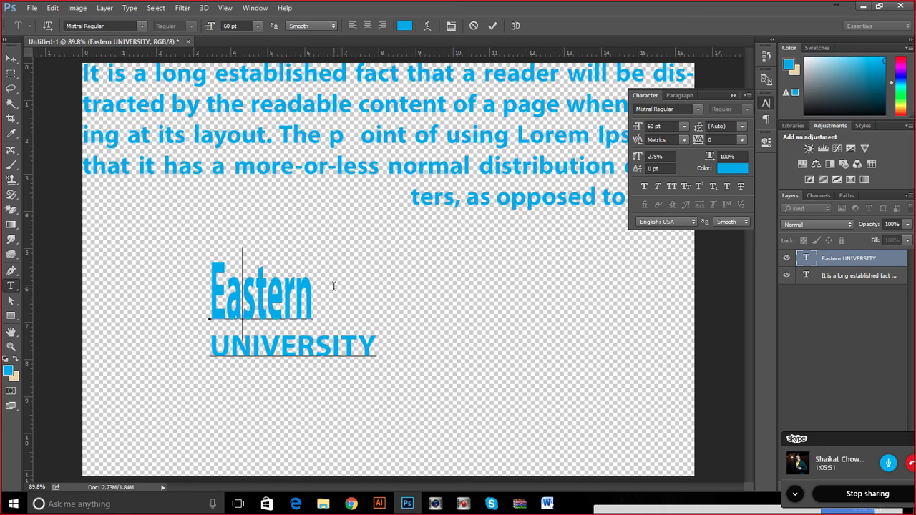
type("Eas")
type("mple")
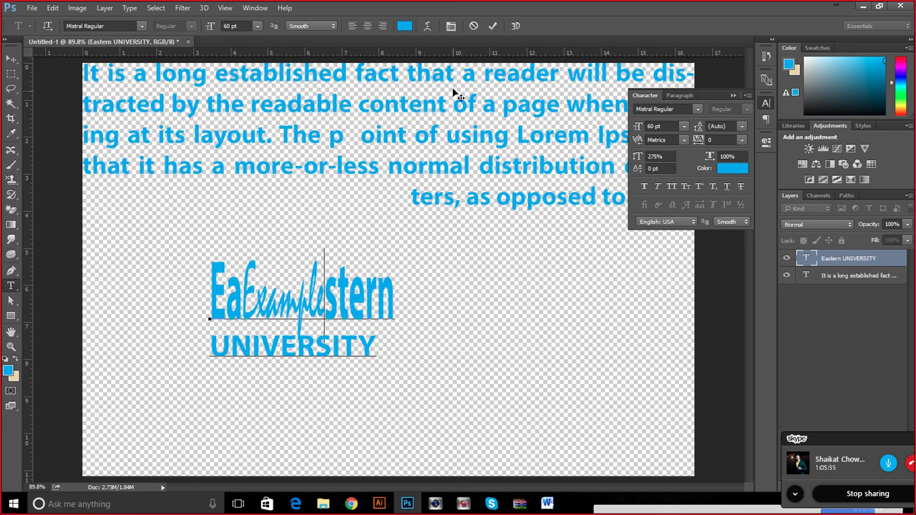
Delete "stern", "UNIVERSITY" and the leading "Ea" so that only "Example" remains in the text layer.
left_click_drag(327, 293, 396, 389)
key("BackSpace")
left_click(243, 286)
key("BackSpace")
key("BackSpace")
Set the vertical scale of the whole word "Example" to 100% and commit the text edit.
left_click(654, 156)
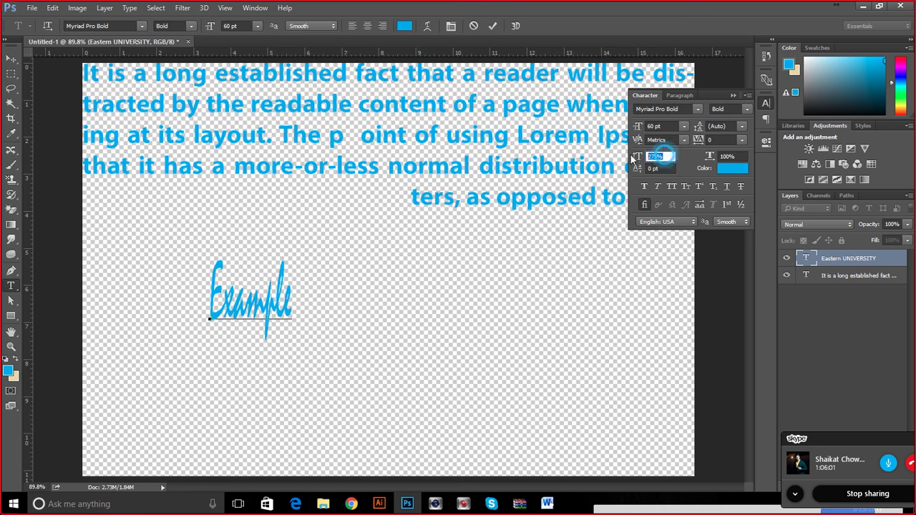
left_click(244, 304)
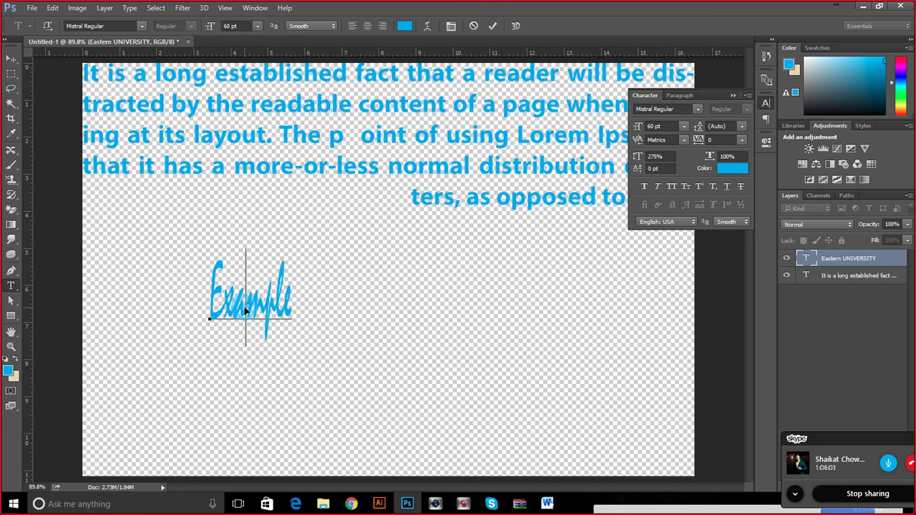
key("ctrl+a")
left_click(665, 157)
type("100")
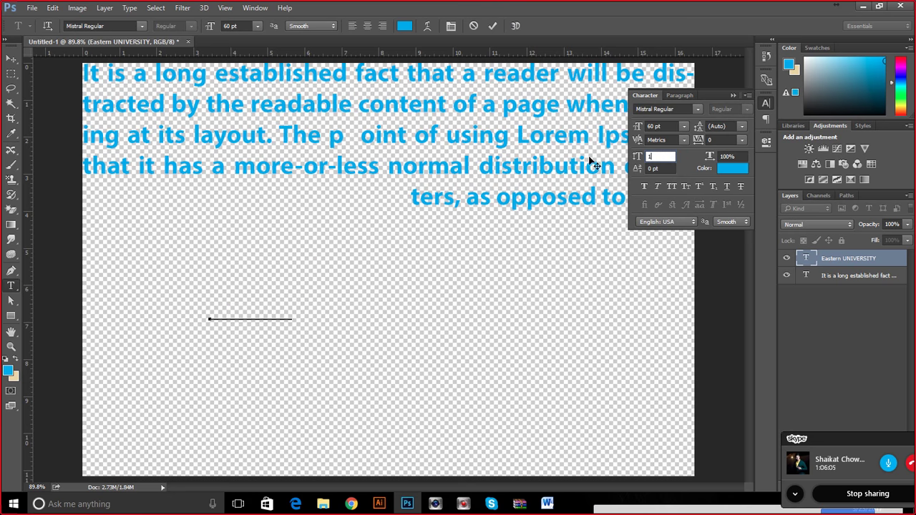
left_click(492, 26)
Select the word "Example", increase its font size to 125 pt and commit the change.
scroll(187, 338, "up", 2)
scroll(187, 338, "up", 2)
left_click_drag(367, 295, 141, 289)
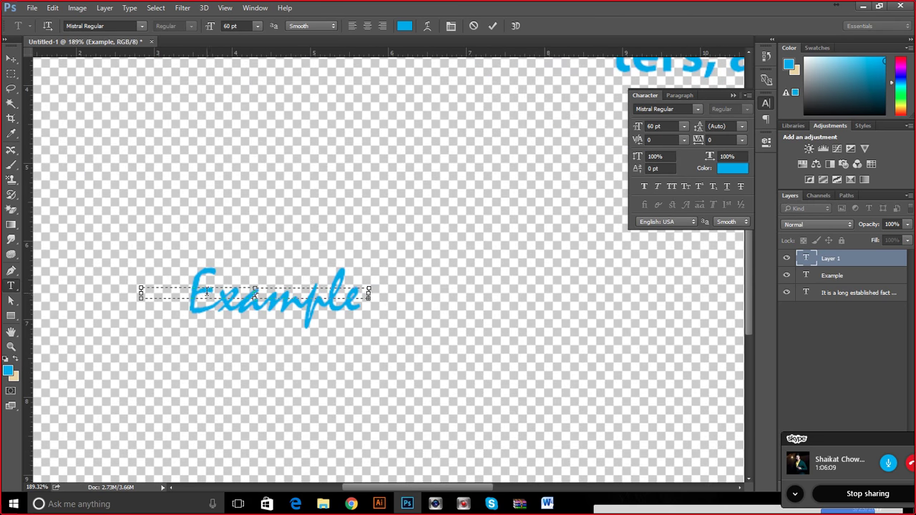
left_click(473, 26)
left_click(231, 289)
double_click(231, 289)
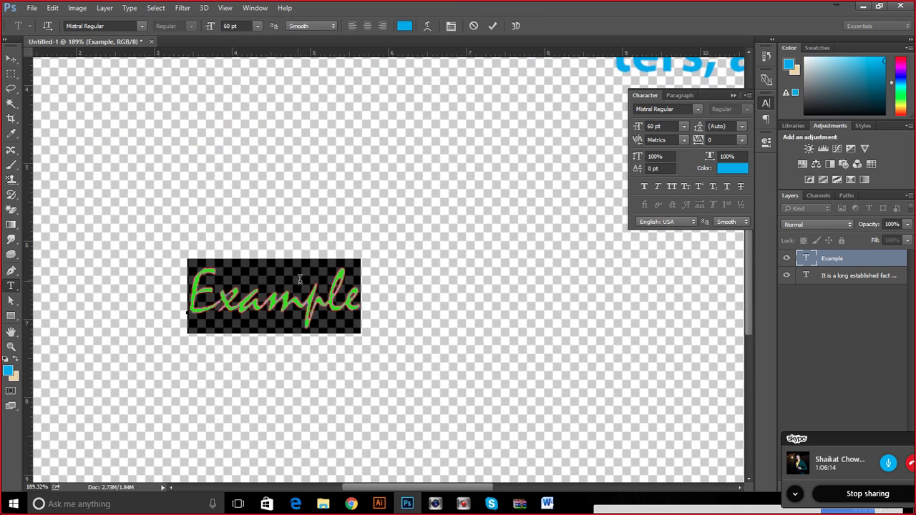
left_click(258, 26)
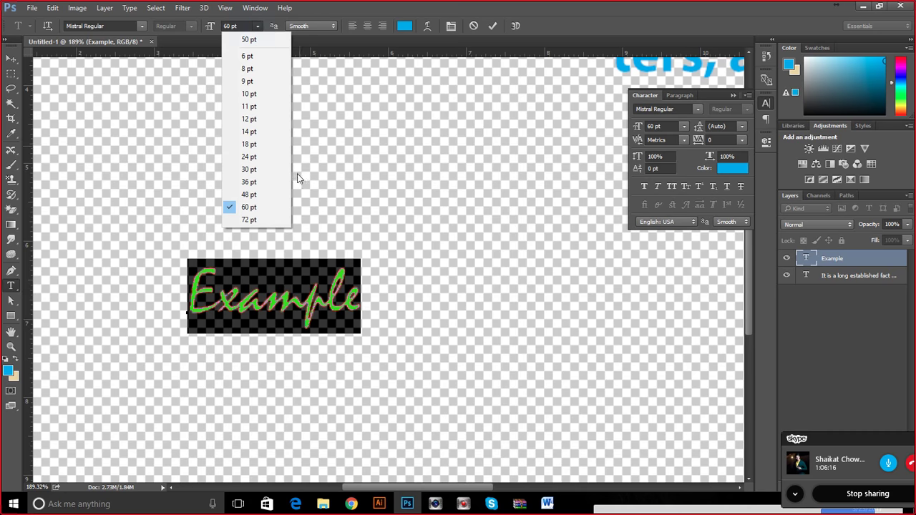
left_click(239, 28)
key("Up")
key("Up")
key("Up")
key("Up")
key("Up")
key("Up")
key("Up")
key("Up")
key("Up")
key("Up")
key("Up")
key("Up")
key("Up")
key("Up")
key("Up")
key("Up")
key("Up")
key("Up")
key("Up")
key("Up")
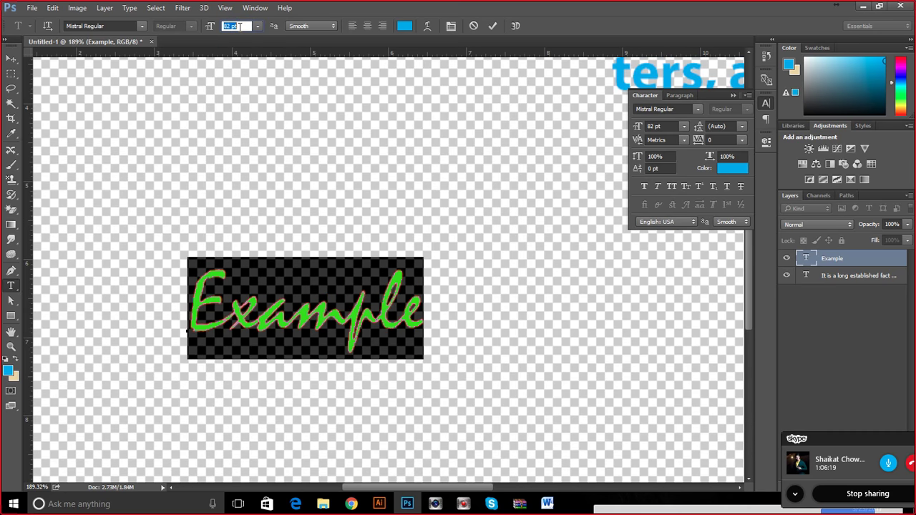
key("Up")
key("Up")
key("Up")
key("Up")
key("Up")
key("Up")
key("Up")
key("Up")
key("Up")
key("Up")
key("Up")
key("Up")
key("Up")
key("Up")
key("Up")
key("Up")
key("Up")
key("Up")
key("Up")
key("Up")
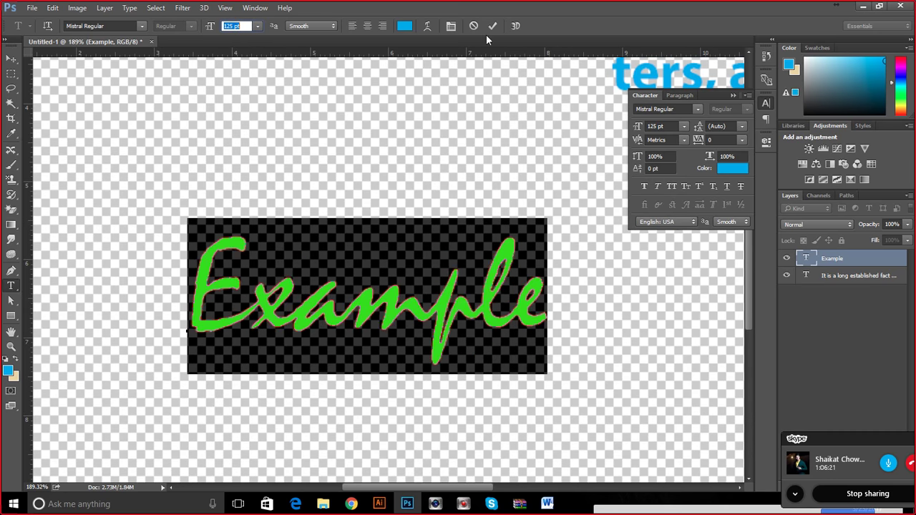
left_click(493, 26)
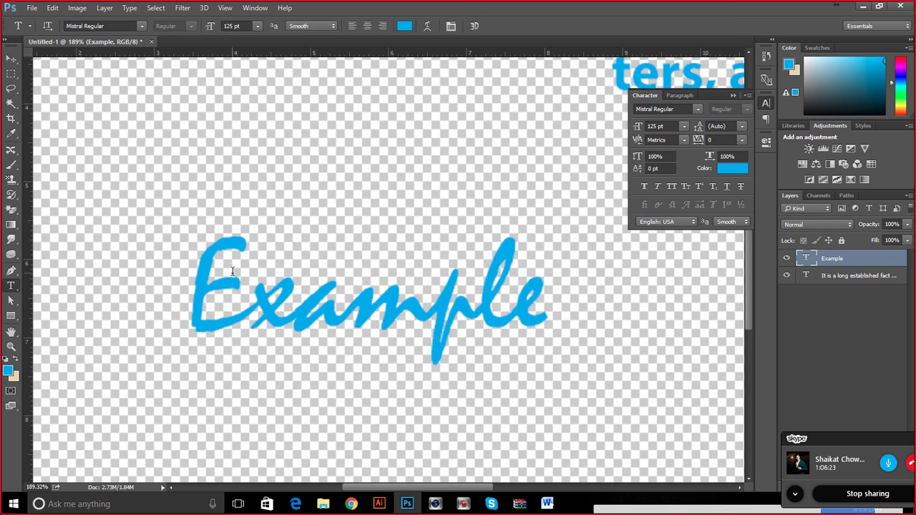
Select the whole word "Example" and apply Faux Bold to it.
left_click_drag(206, 275, 551, 300)
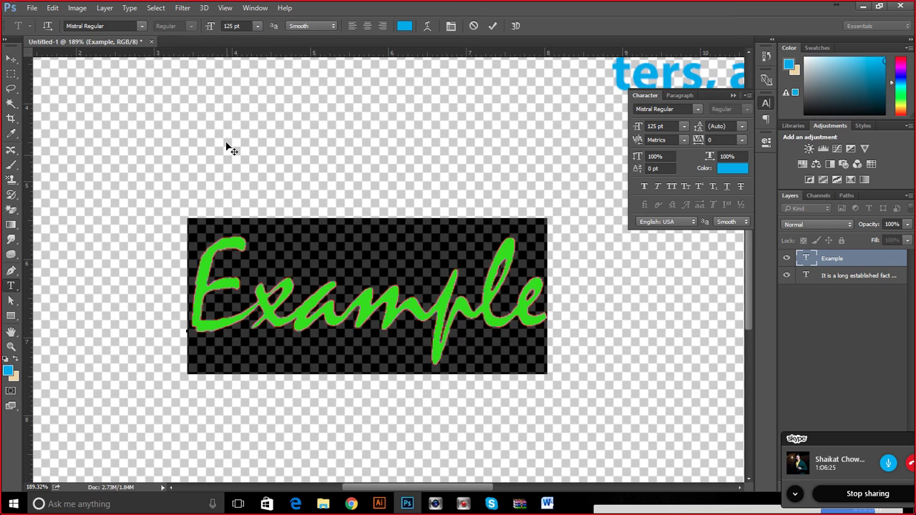
left_click(366, 143)
left_click(351, 218)
left_click_drag(189, 272, 558, 315)
left_click(643, 187)
left_click(643, 185)
left_click(643, 185)
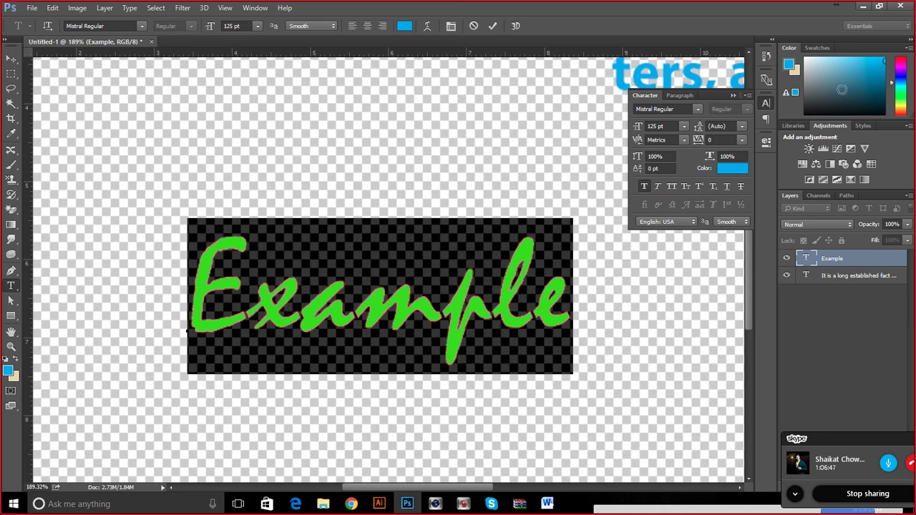
Try Faux Italic on "Example" with and without Faux Bold, and turn both styles off.
left_click(657, 188)
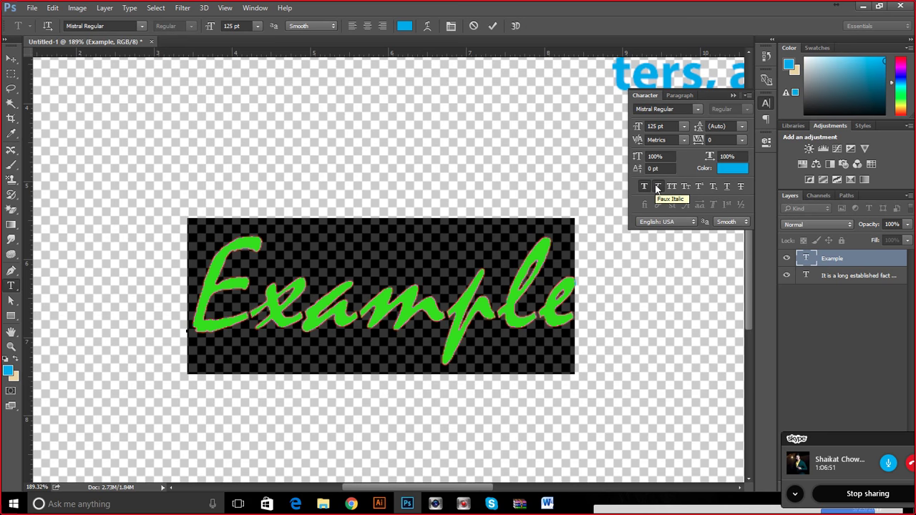
left_click(657, 186)
left_click(657, 187)
left_click(656, 187)
left_click(657, 187)
left_click(658, 187)
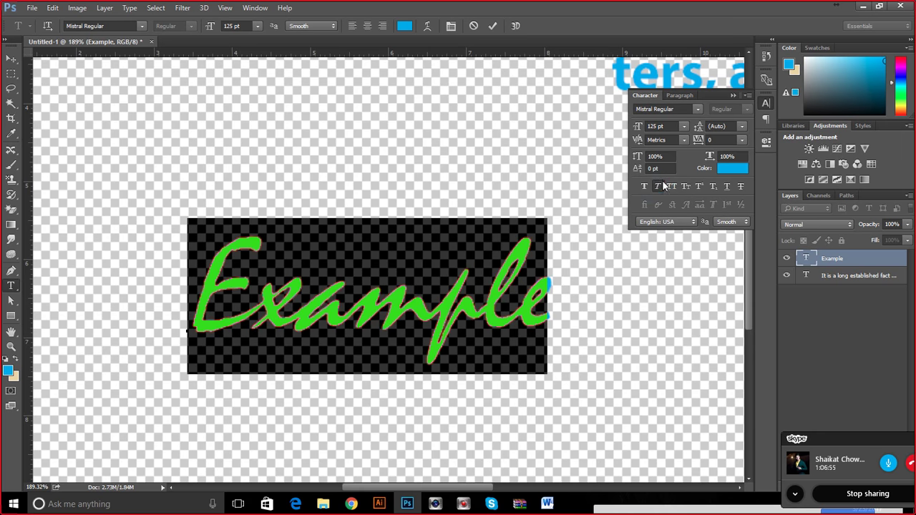
left_click(661, 188)
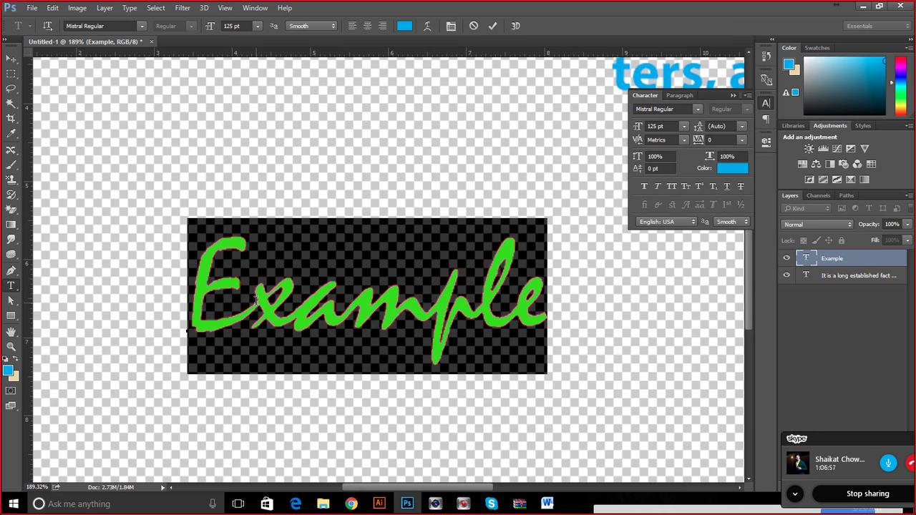
Select the whole word "Example", try All Caps on it, and set it in Small Caps instead.
left_click(251, 275)
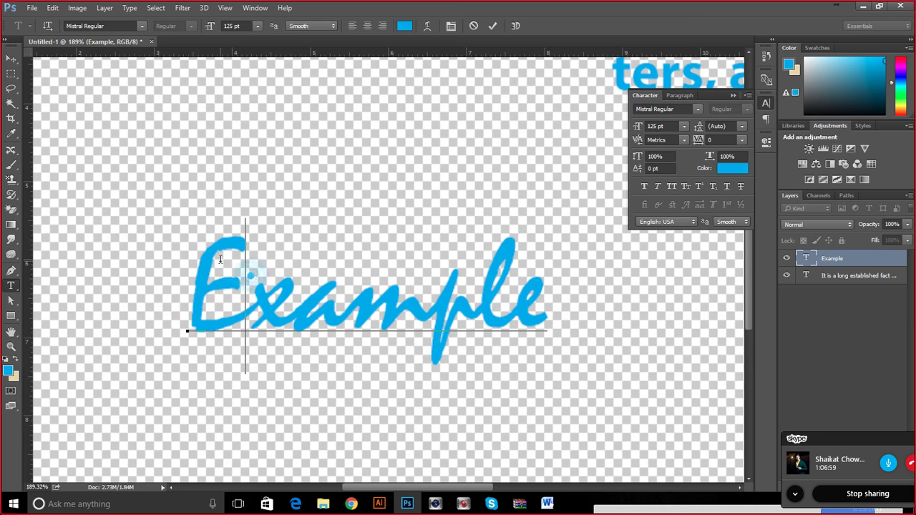
left_click_drag(246, 266, 72, 347)
left_click_drag(265, 291, 565, 322)
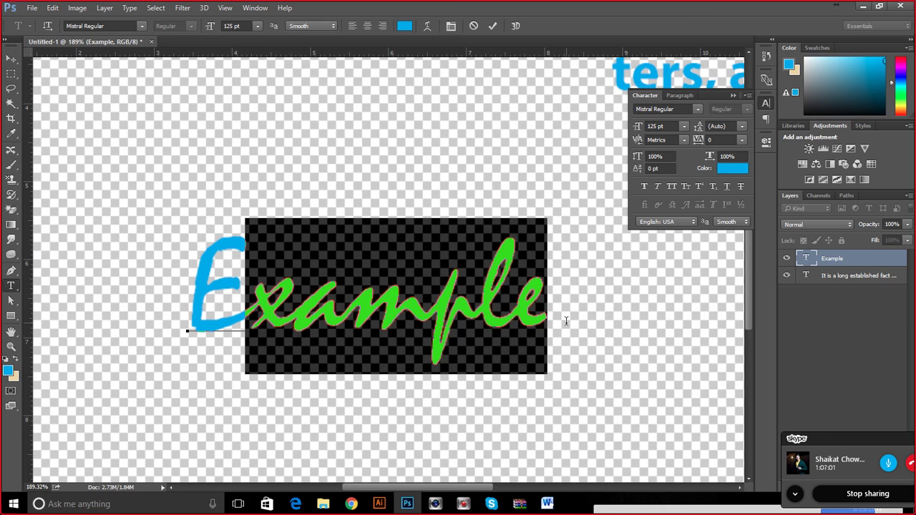
key("ctrl+a")
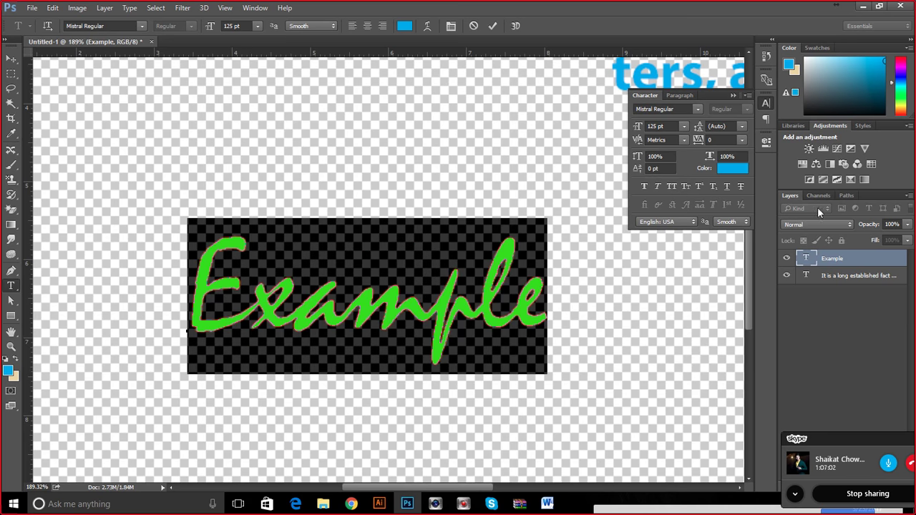
left_click(670, 186)
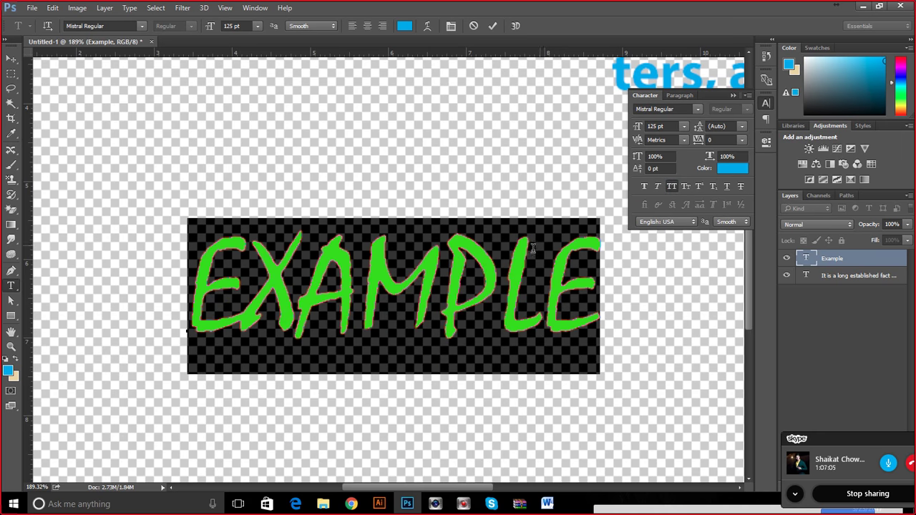
left_click(670, 188)
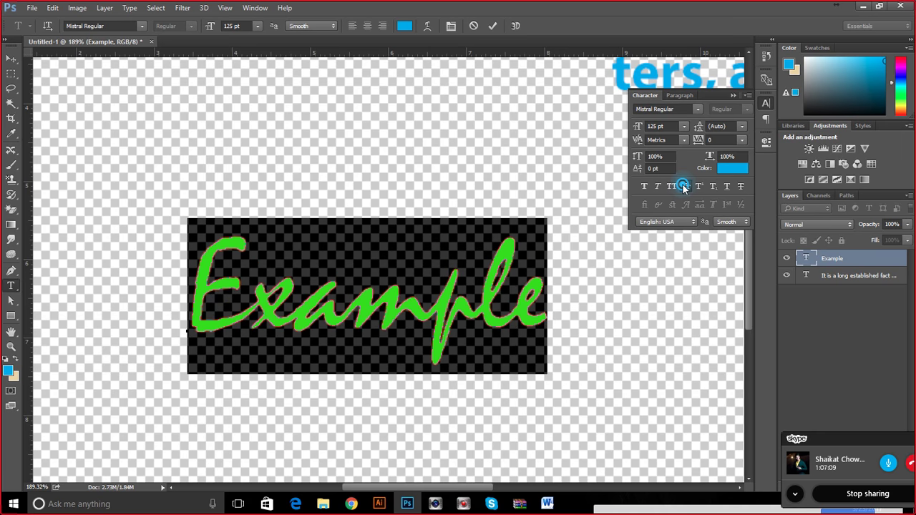
left_click(684, 186)
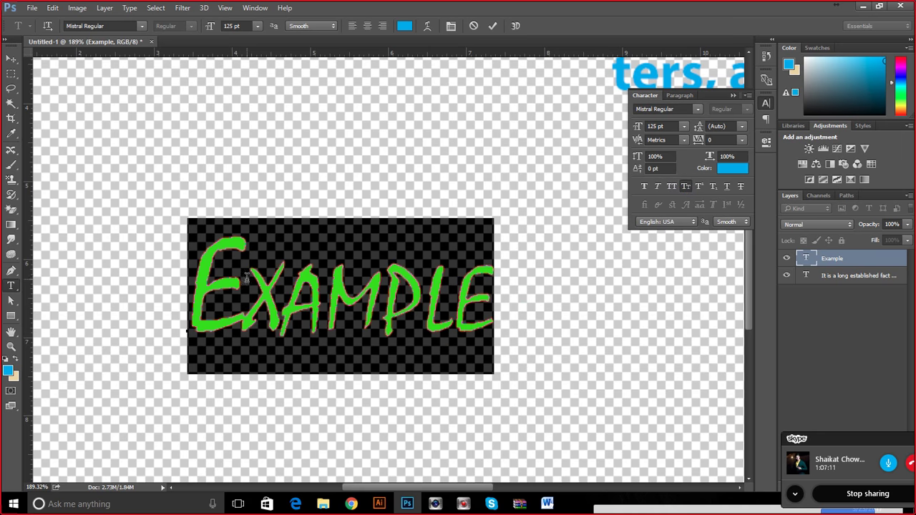
Toggle Small Caps on the whole word "Example" and leave it off.
left_click(683, 187)
left_click(683, 187)
left_click(683, 187)
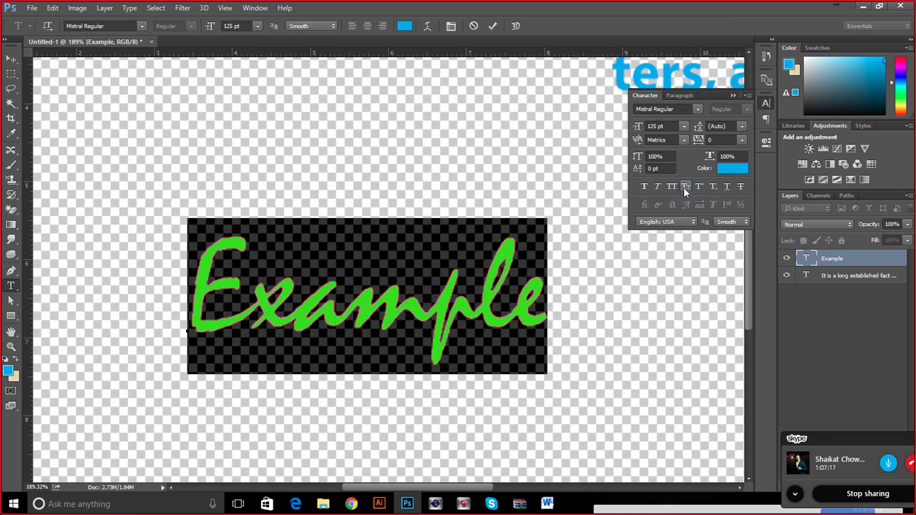
Select the final "e" of "Example", try Superscript and Subscript on it, and leave both off.
left_click(480, 295)
left_click_drag(514, 294, 558, 315)
left_click(699, 186)
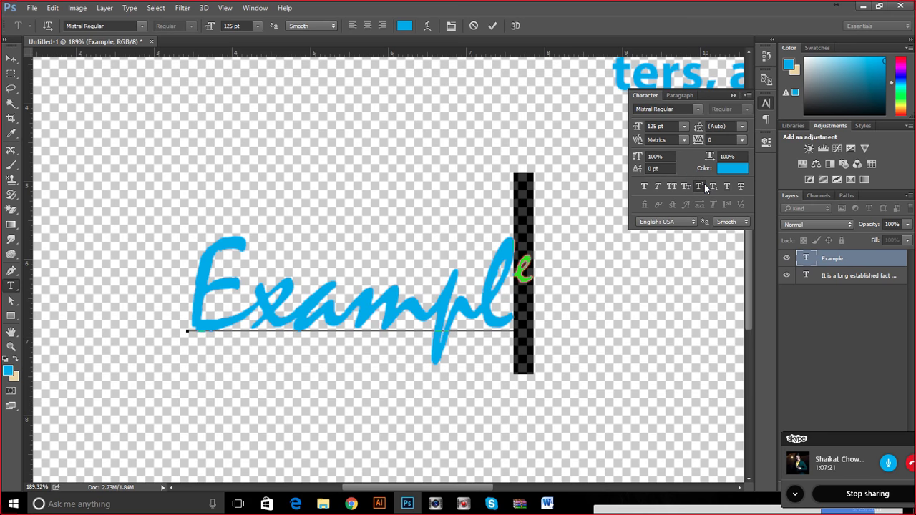
left_click(704, 186)
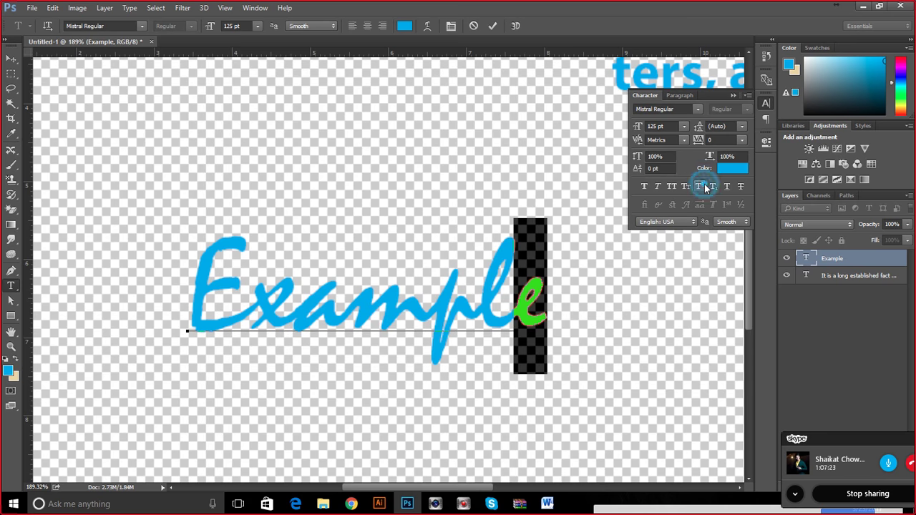
left_click(700, 187)
left_click(700, 187)
left_click(700, 186)
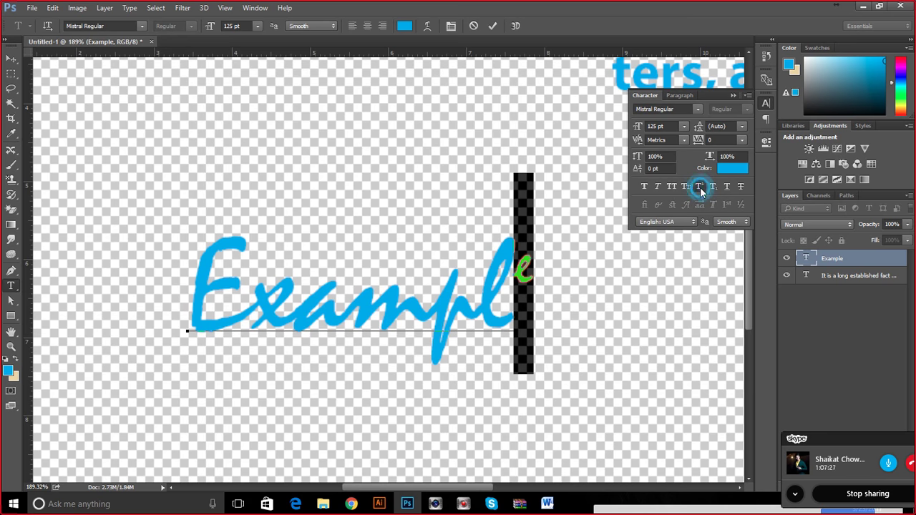
left_click(700, 186)
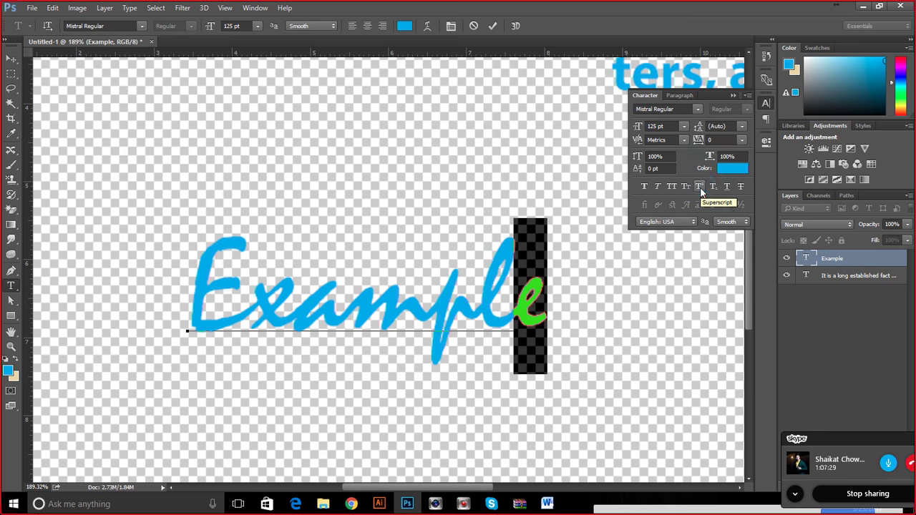
left_click(713, 187)
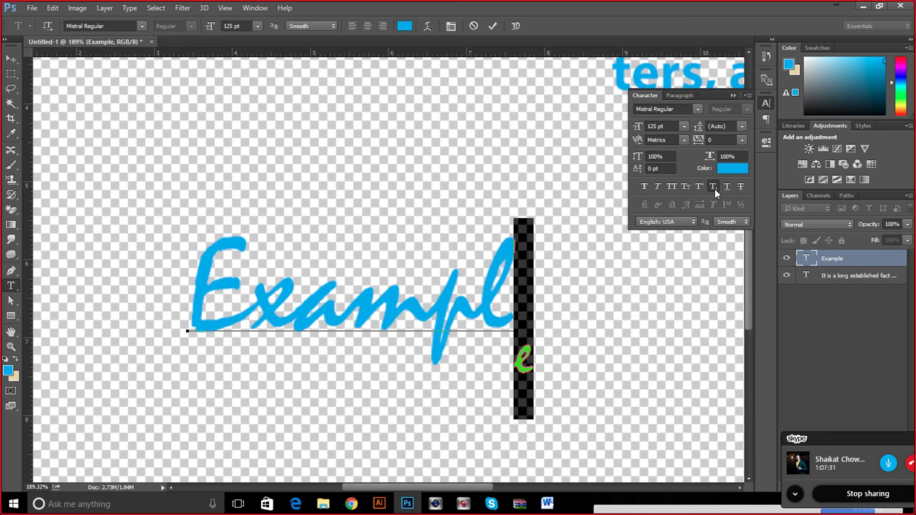
left_click(713, 188)
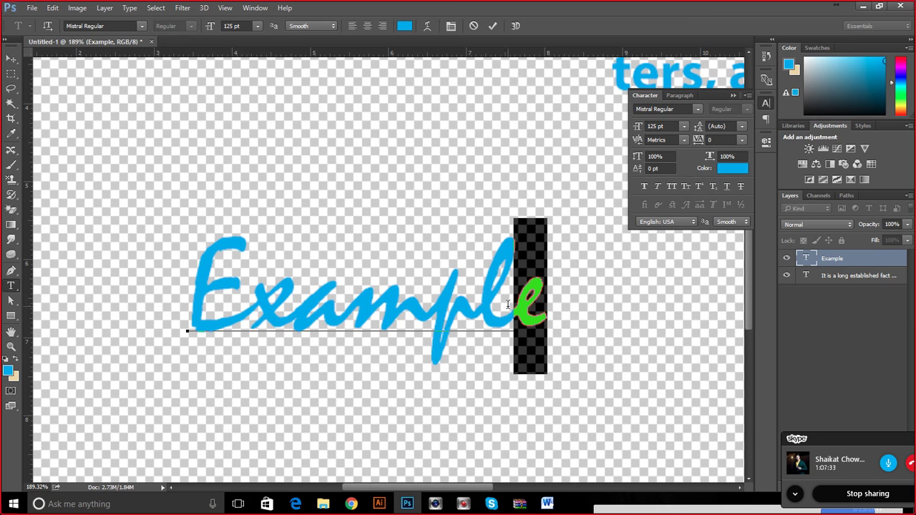
Select the whole word "Example", try Underline, apply Strikethrough to it instead, and commit the text edit.
key("ctrl+a")
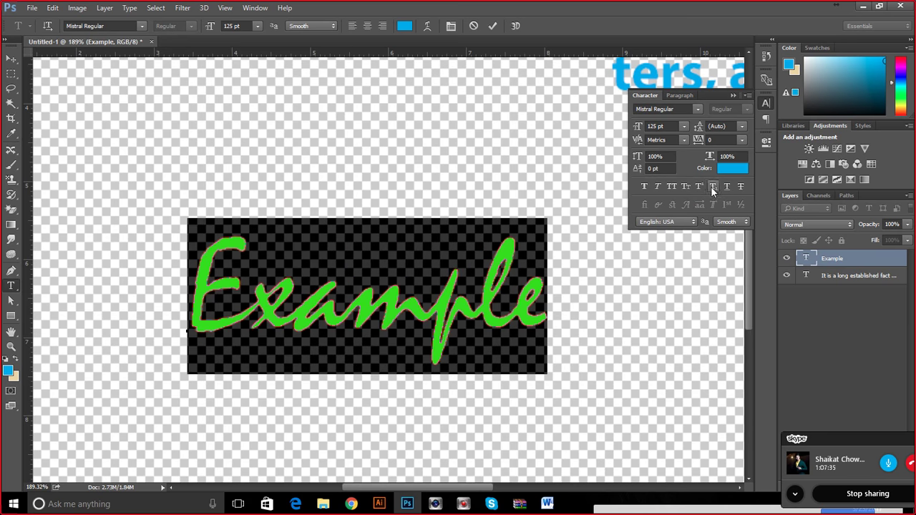
left_click(727, 187)
left_click(743, 186)
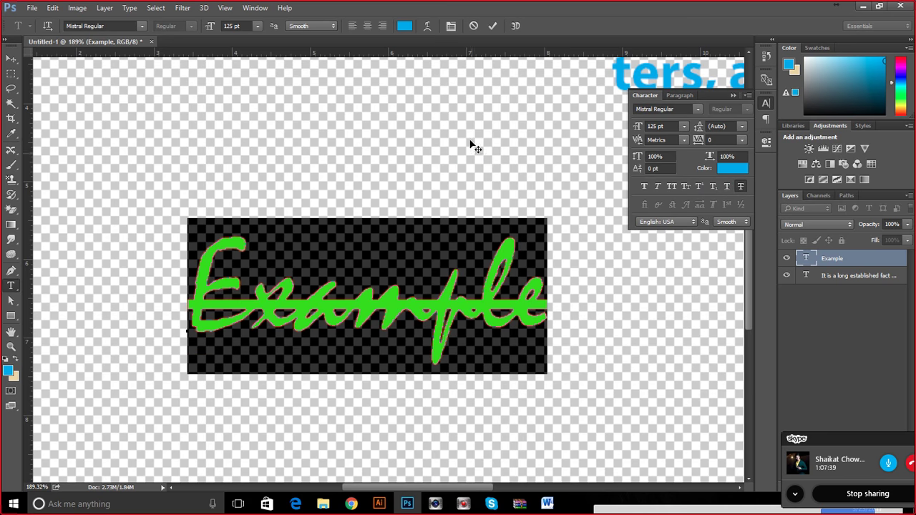
left_click(492, 25)
Discard the stray new text box, show the paragraph settings, and delete the "Example" text layer.
left_click_drag(548, 309, 138, 301)
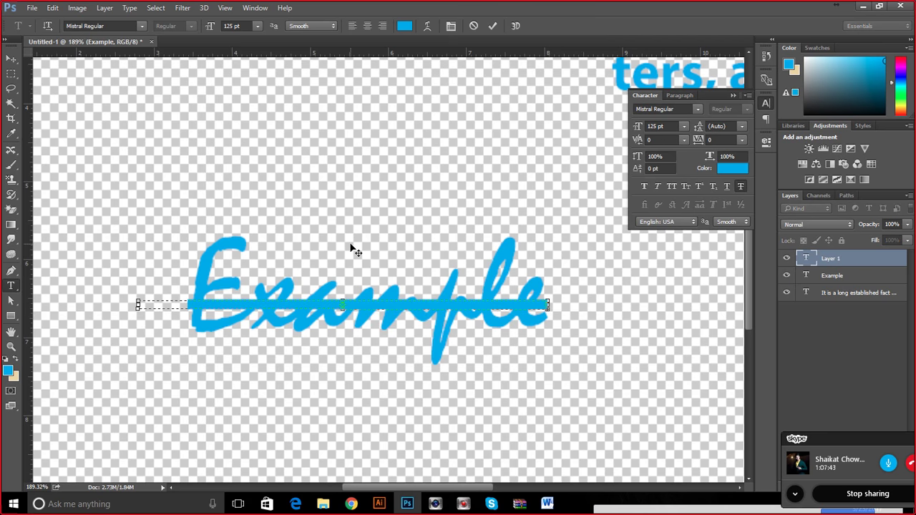
left_click(473, 25)
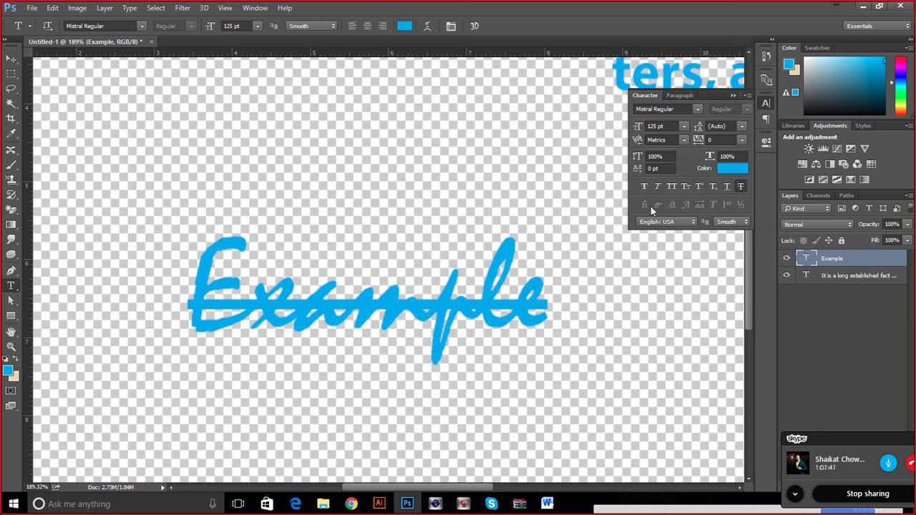
left_click(682, 96)
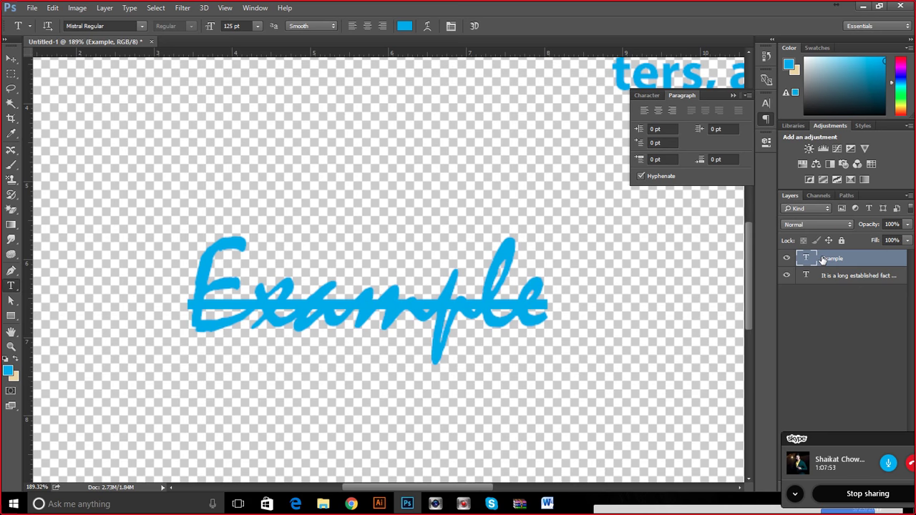
key("Delete")
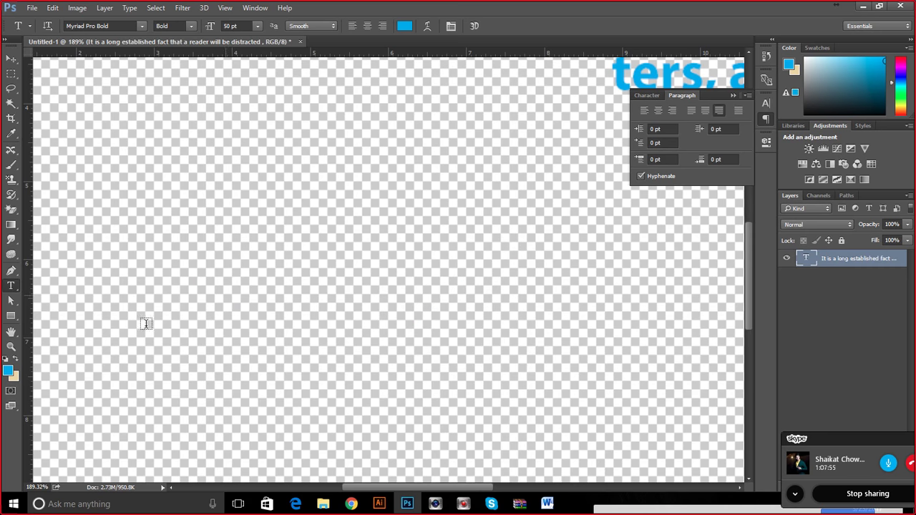
Select all the text of the "It is a long established fact" paragraph and left-align it.
scroll(113, 331, "down", 3)
scroll(113, 331, "down", 2)
left_click(230, 166)
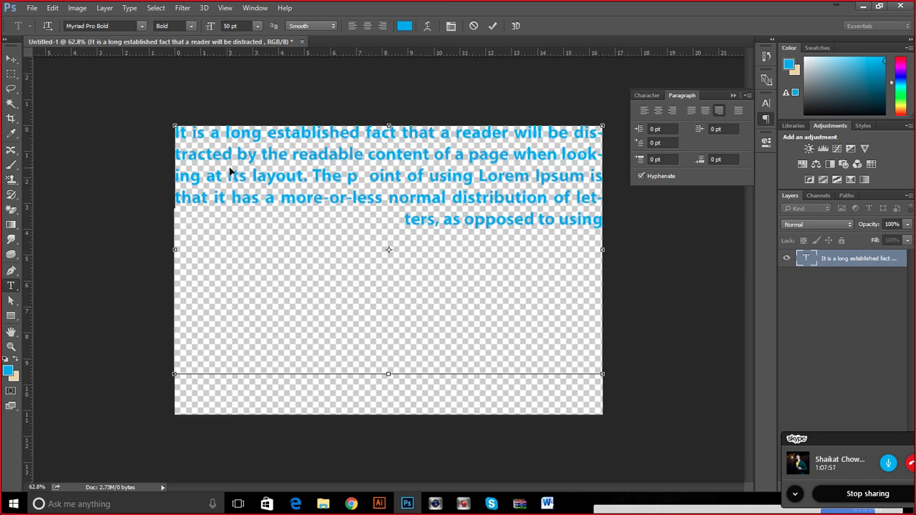
key("ctrl+a")
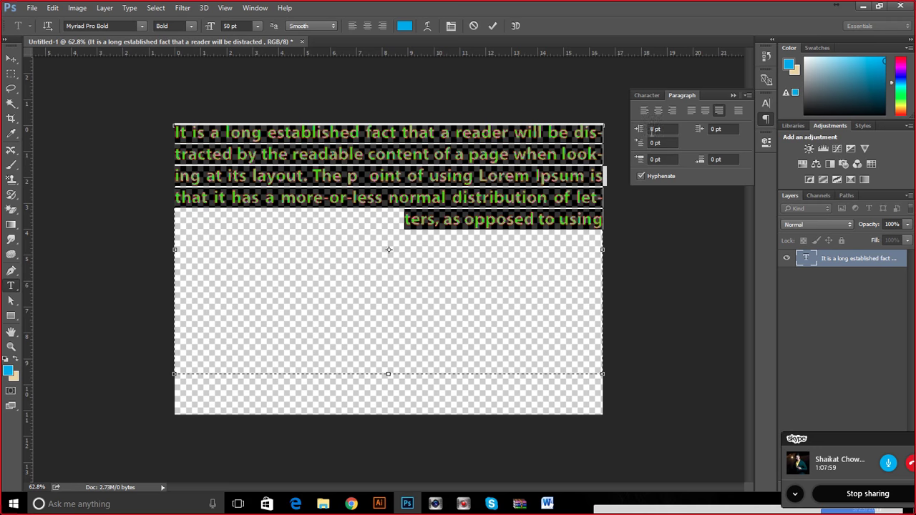
left_click(647, 112)
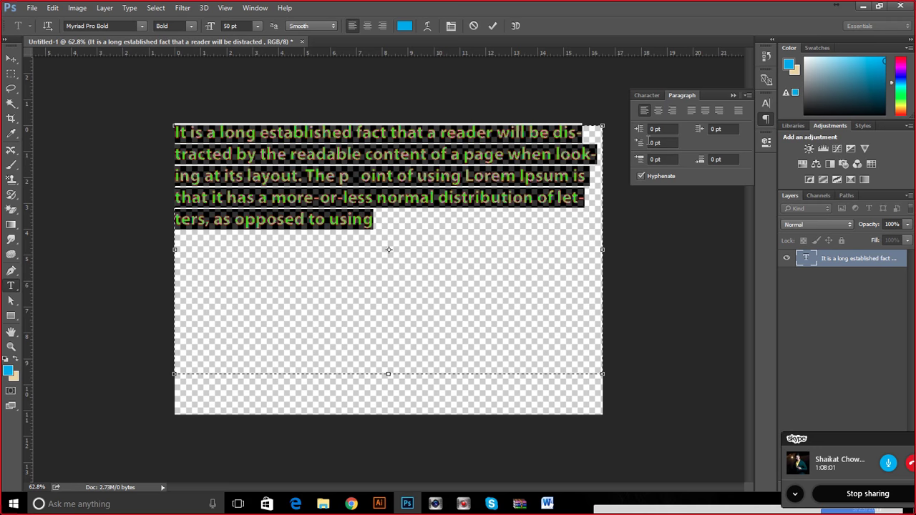
Highlight the hyphenated line endings, select the whole paragraph, and turn off Hyphenate.
left_click(592, 194)
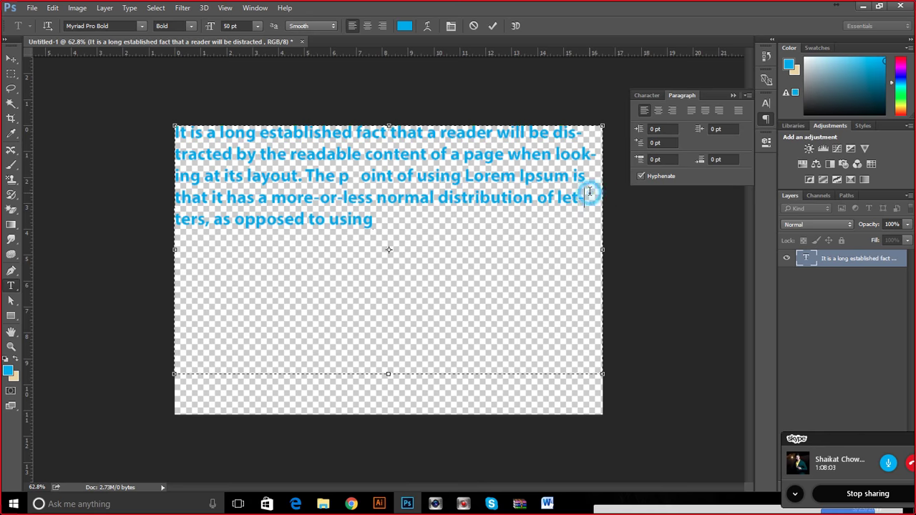
left_click_drag(514, 280, 164, 118)
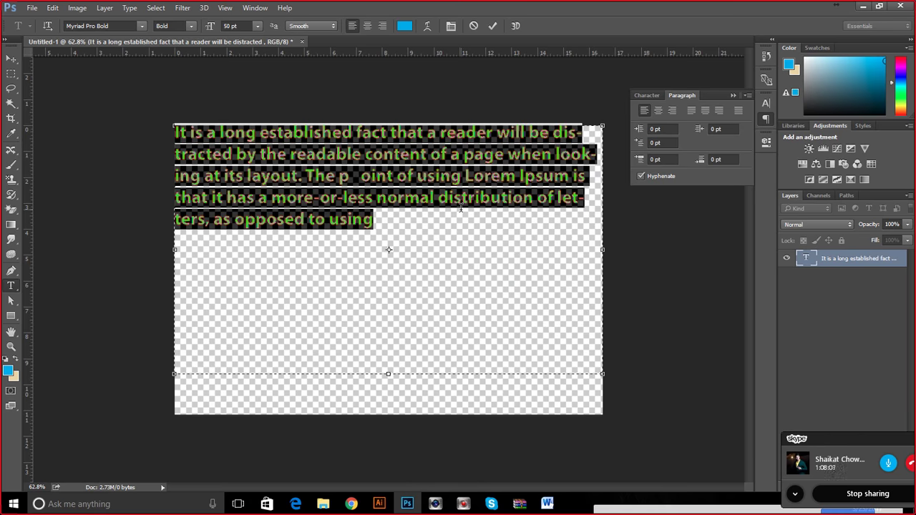
left_click(591, 198)
left_click_drag(591, 198, 572, 198)
left_click(581, 198)
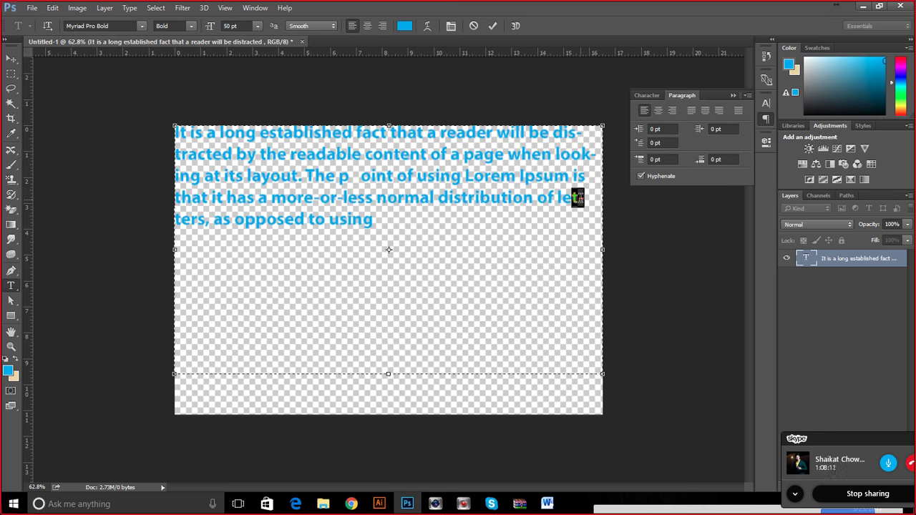
left_click_drag(598, 154, 570, 133)
left_click_drag(405, 245, 168, 116)
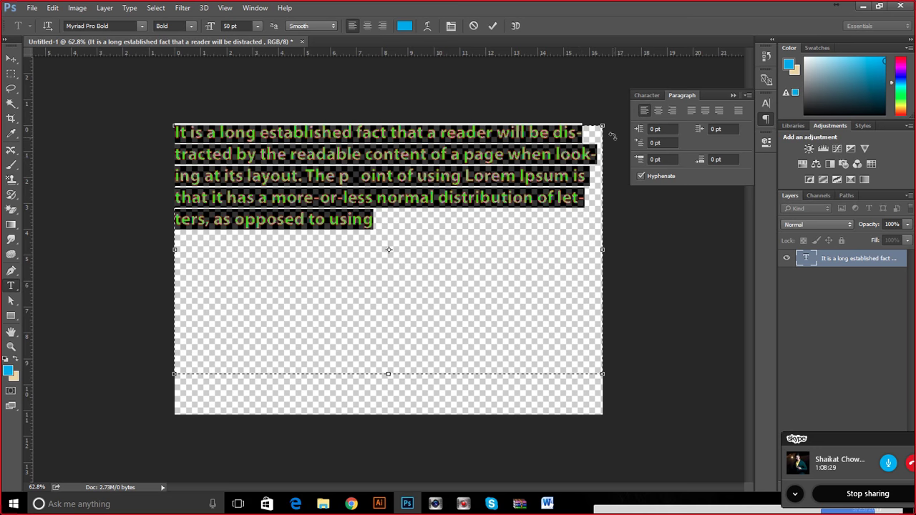
left_click(255, 8)
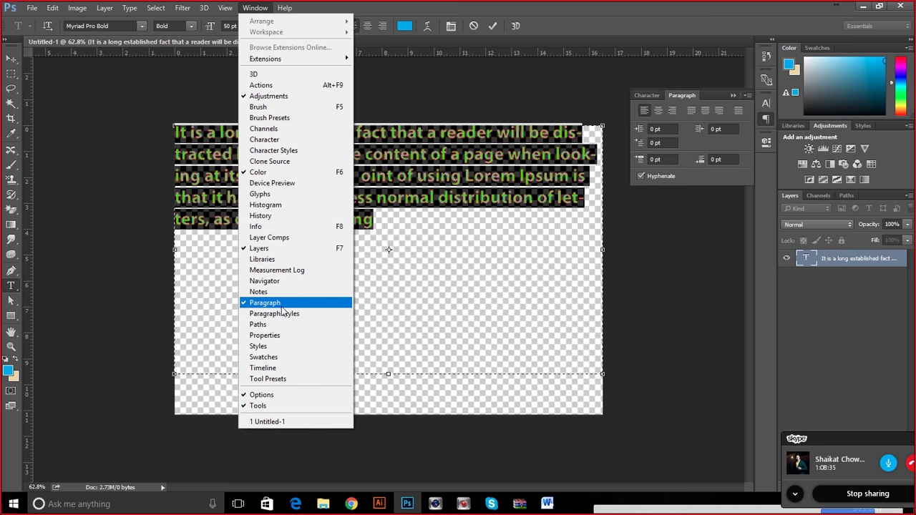
left_click(641, 176)
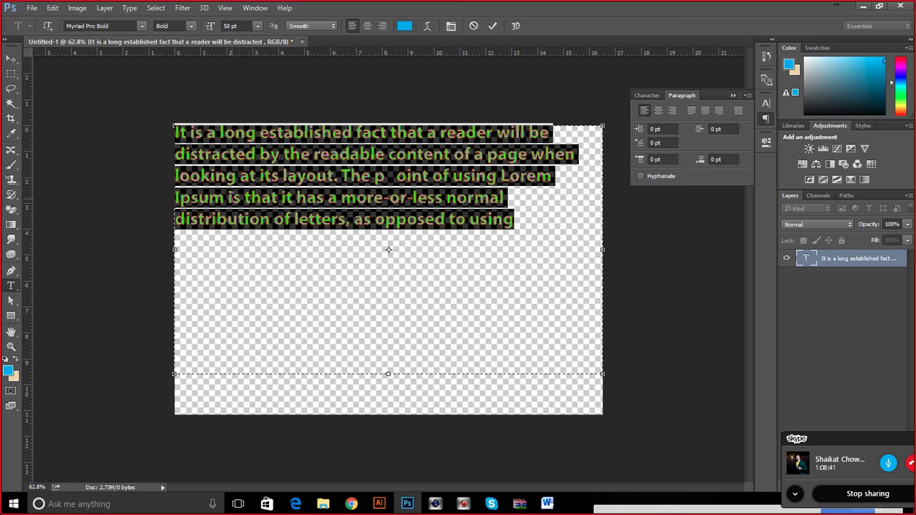
Reselect the whole paragraph and turn Hyphenate back on.
left_click(582, 199)
left_click_drag(562, 227, 170, 143)
left_click(543, 209)
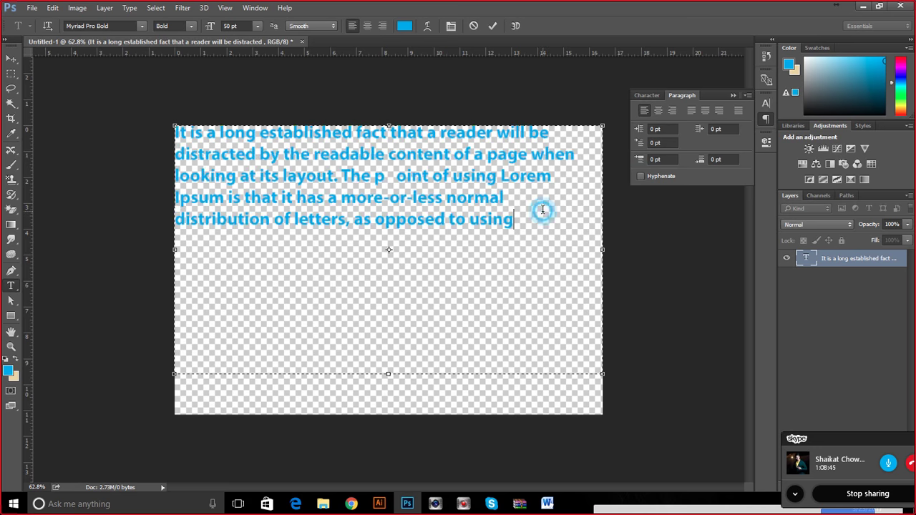
left_click_drag(539, 239, 133, 189)
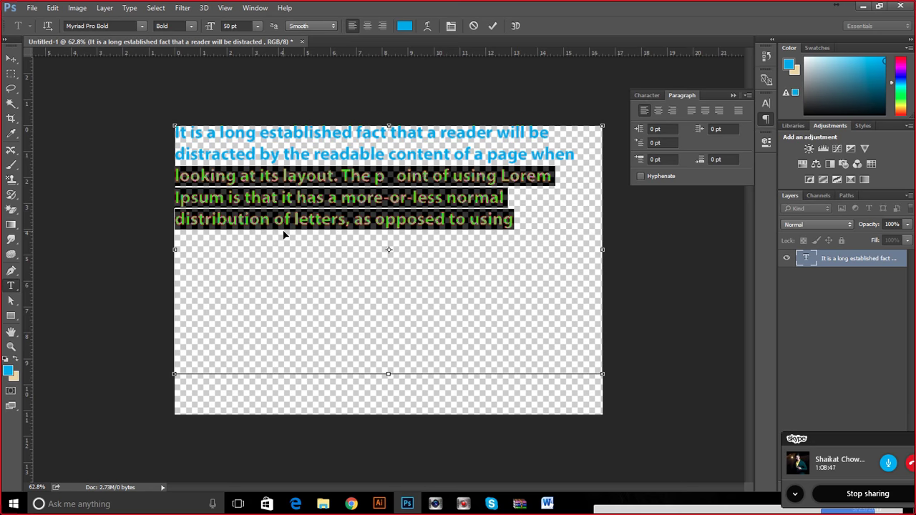
left_click(538, 214)
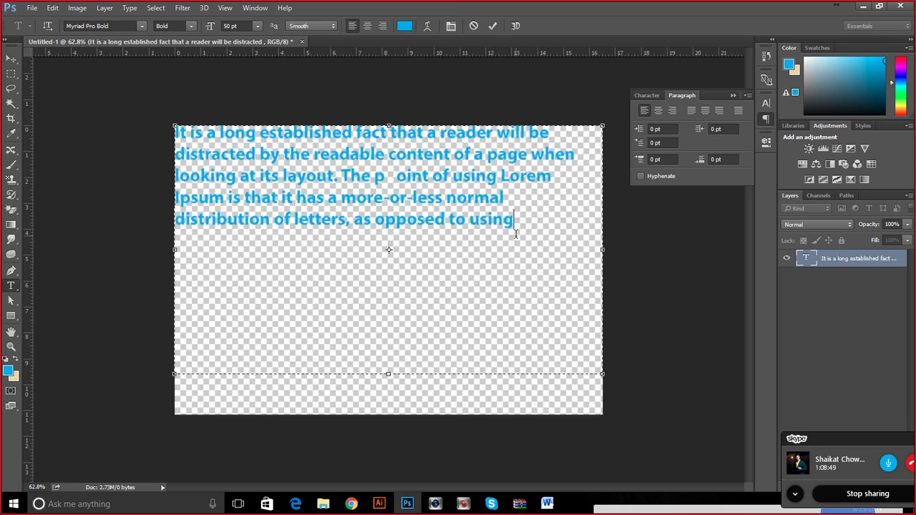
left_click_drag(517, 231, 119, 112)
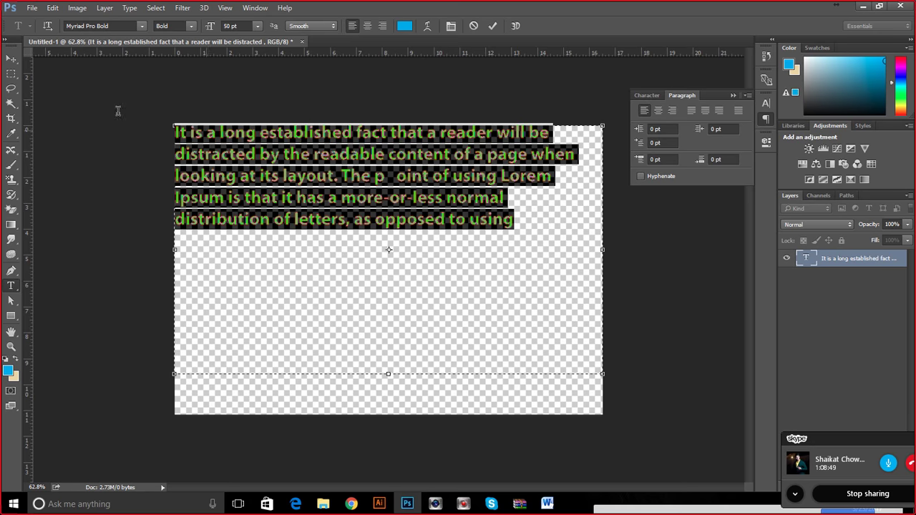
left_click(641, 177)
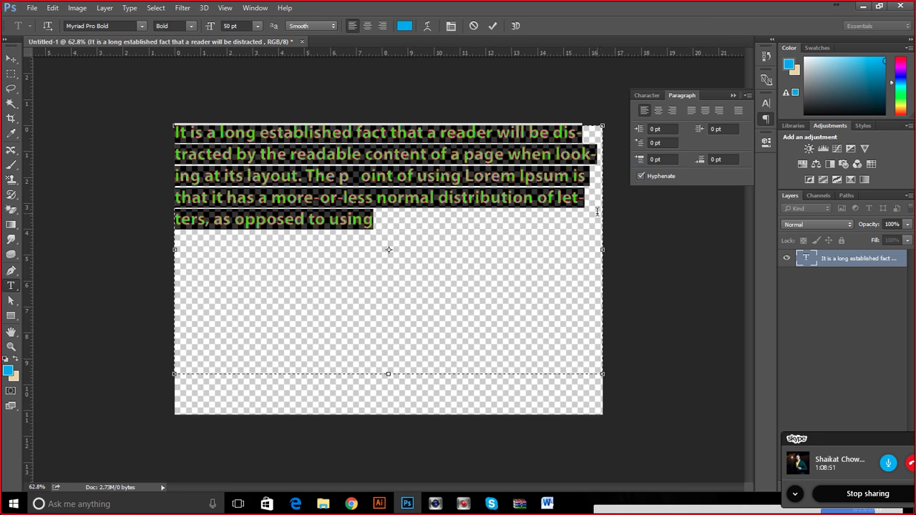
Examine how the words "distracted" and "looking" are split across lines by highlighting each one.
left_click(572, 155)
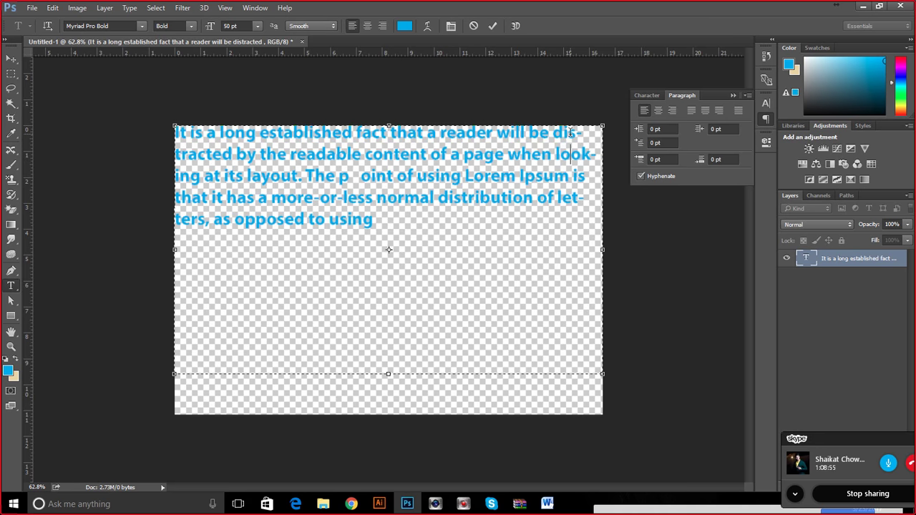
left_click_drag(548, 133, 231, 150)
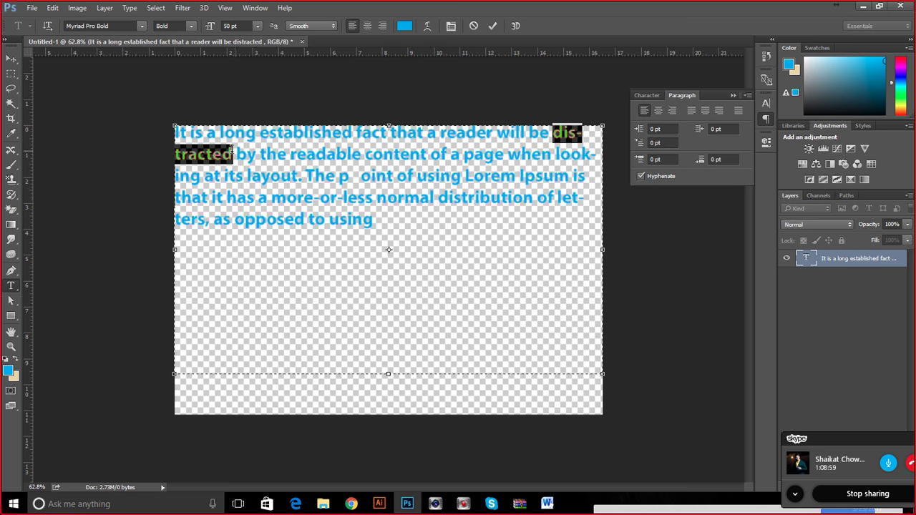
left_click(502, 130)
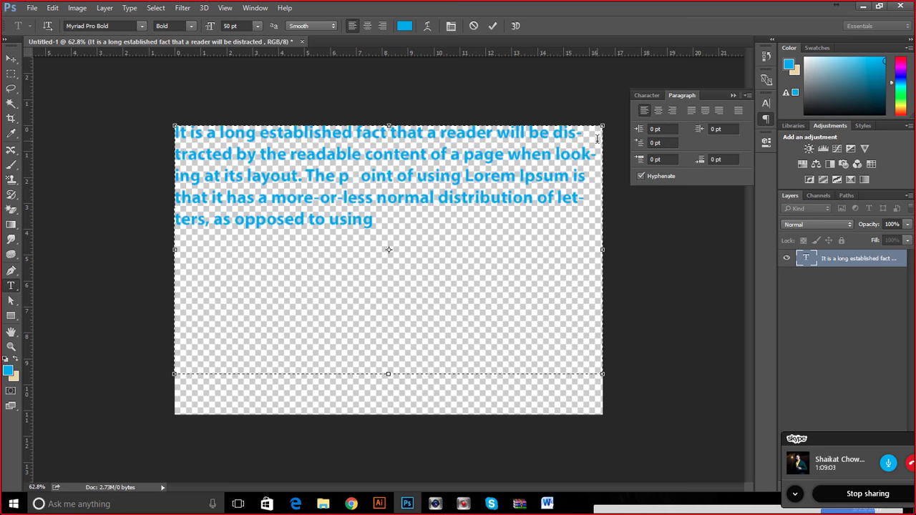
left_click_drag(602, 249, 603, 250)
left_click_drag(555, 153, 199, 181)
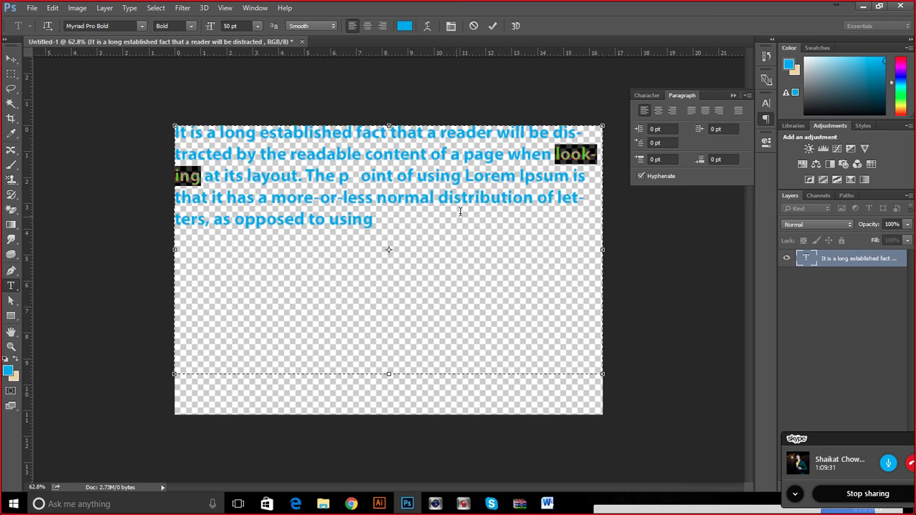
left_click(515, 248)
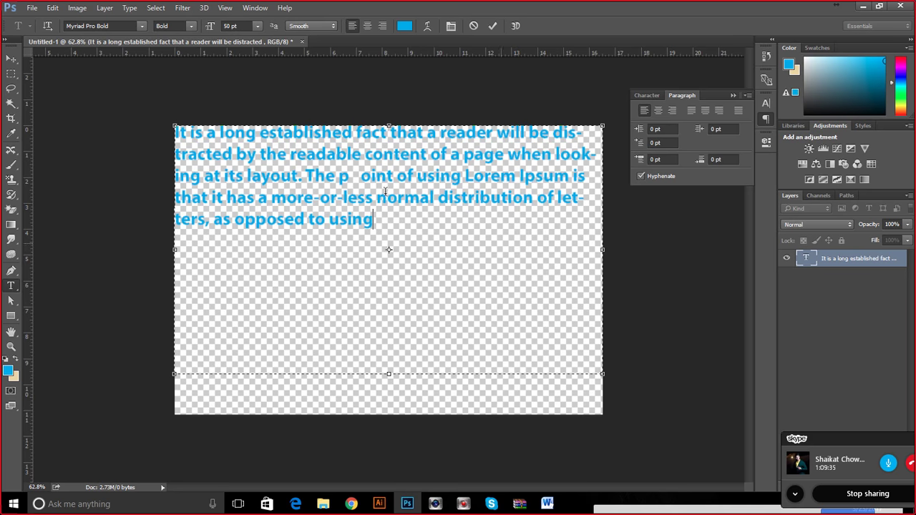
Select all the paragraph text and hide the Paragraph panel.
key("ctrl+a")
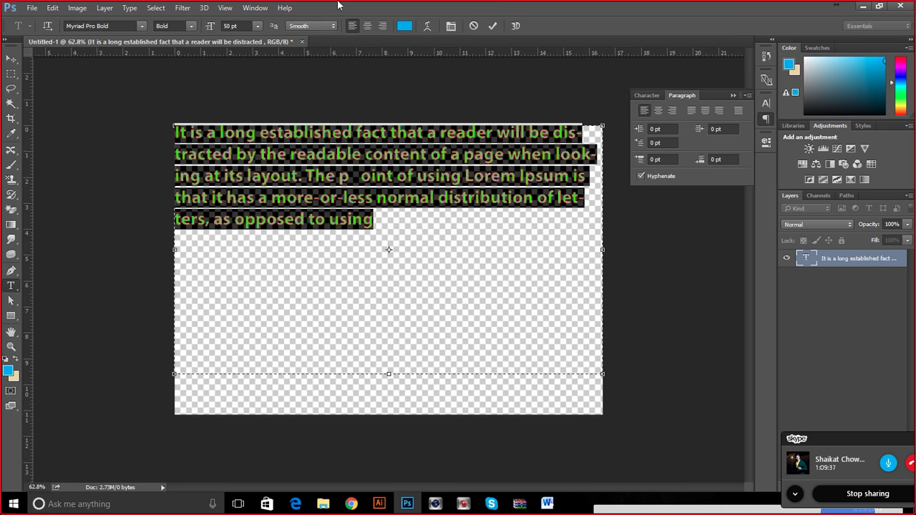
left_click(255, 7)
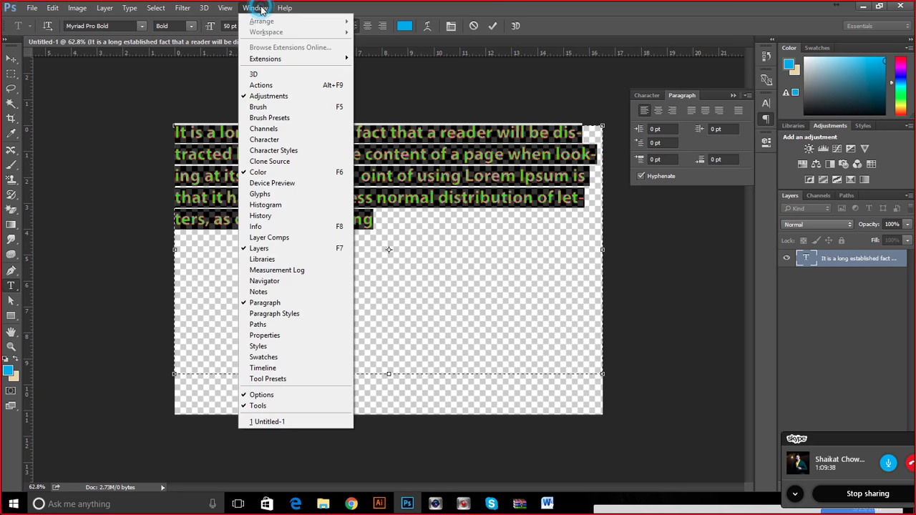
left_click(266, 303)
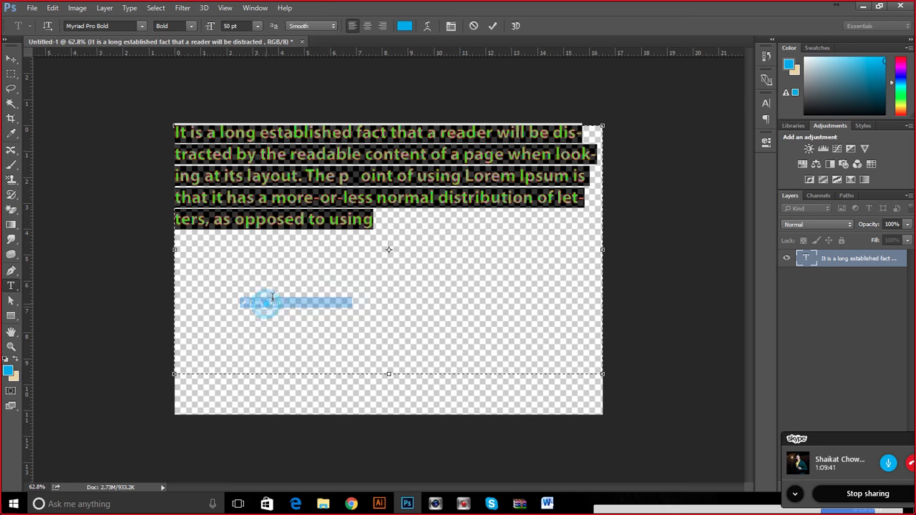
Turn off Hyphenate for the selected paragraph and narrow its text box slightly.
left_click(255, 7)
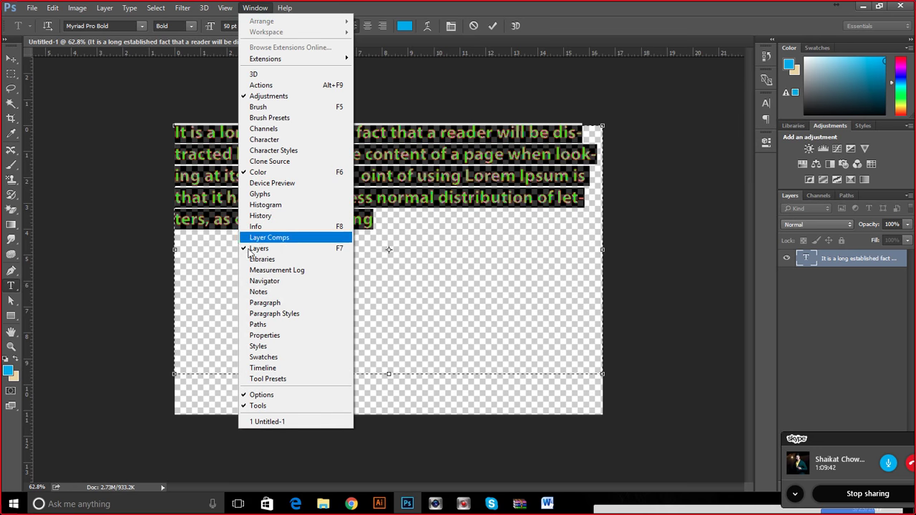
left_click(265, 303)
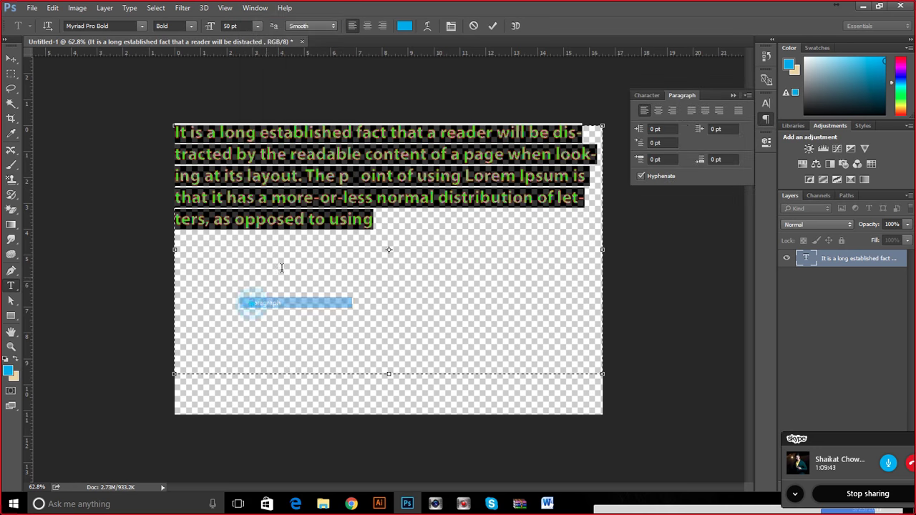
left_click(641, 176)
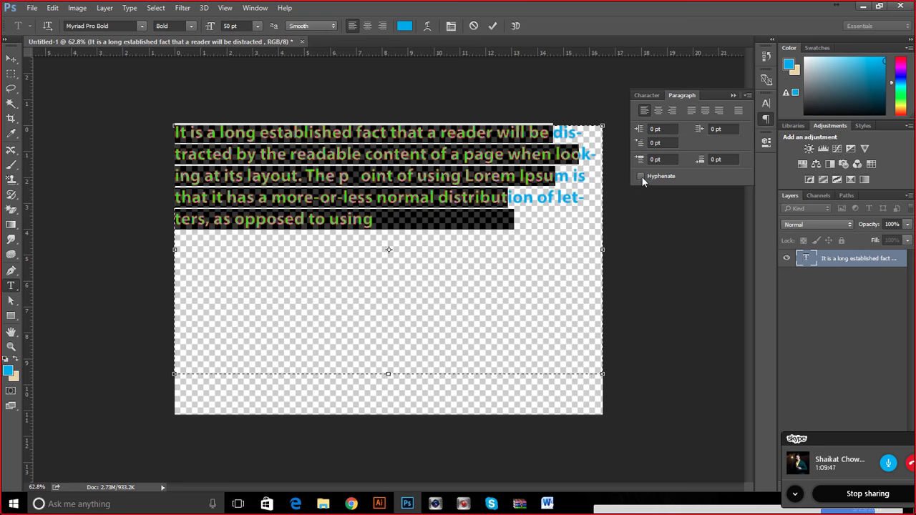
left_click(582, 207)
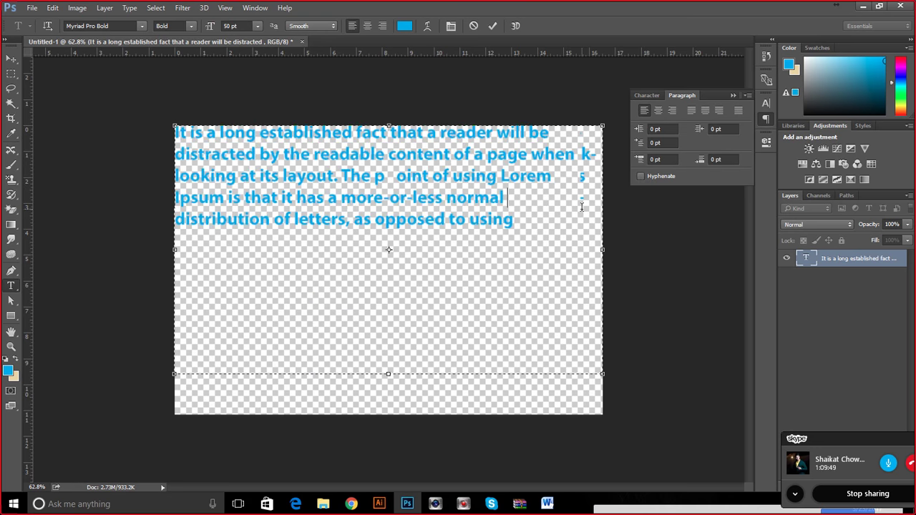
mouse_move(603, 249)
left_mouse_down()
mouse_move(578, 240)
mouse_move(614, 248)
mouse_move(595, 248)
left_mouse_up()
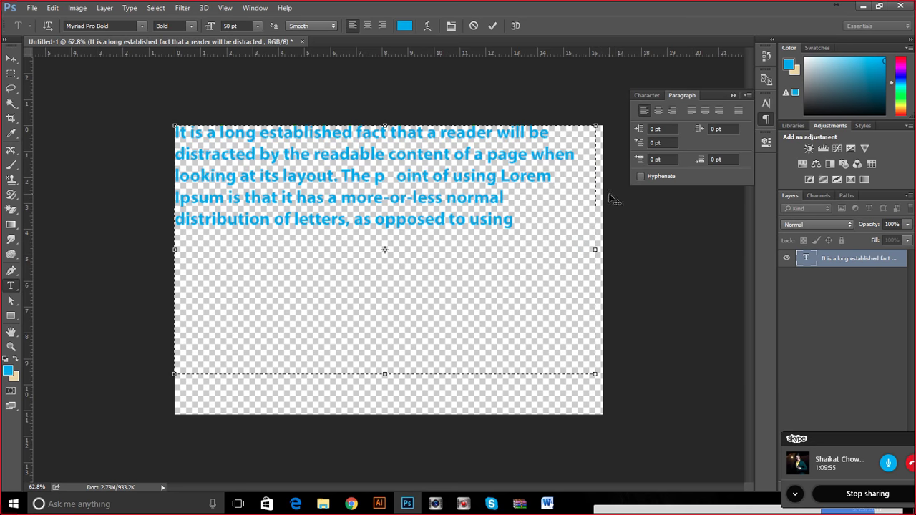
Examine how the unhyphenated lines wrap by highlighting the words "distracted" and "looking" and checking the line ends.
key("ctrl+a")
left_click(190, 139)
left_click(241, 176, "shift")
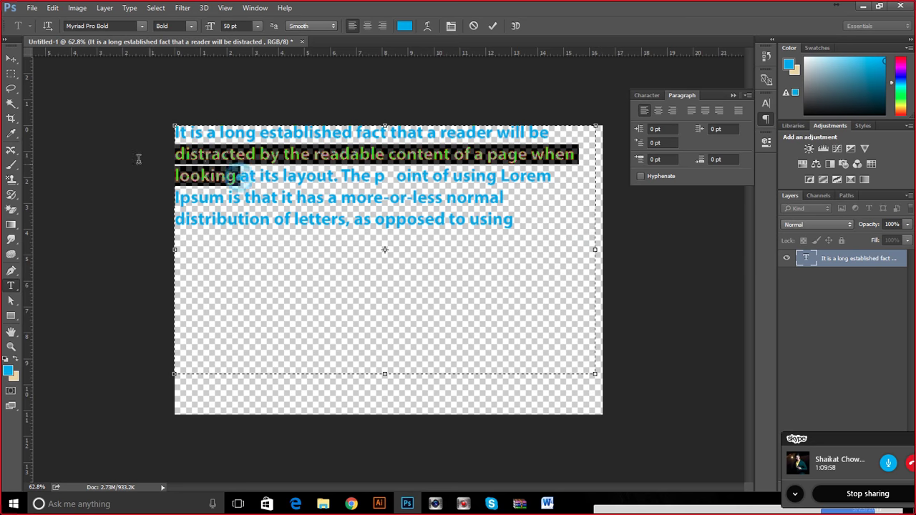
left_click(575, 171)
left_click(564, 175)
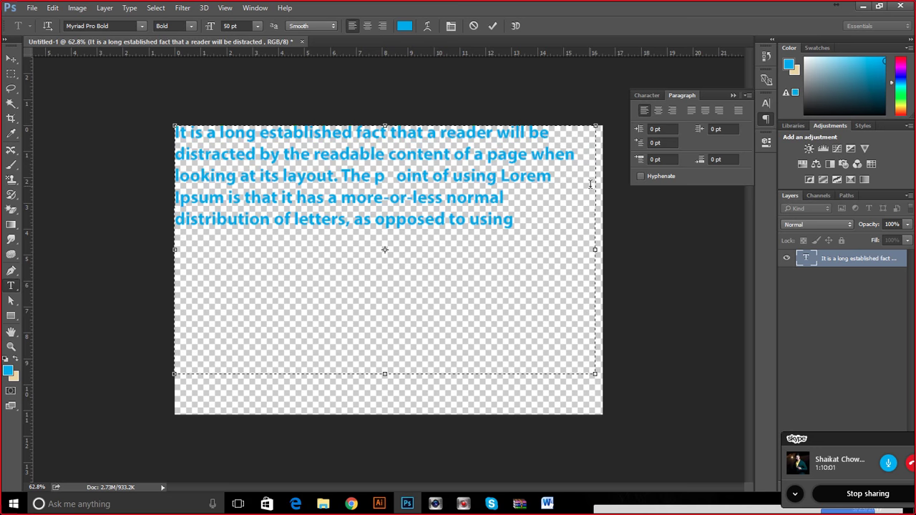
left_click(591, 136)
left_click_drag(237, 176, 177, 166)
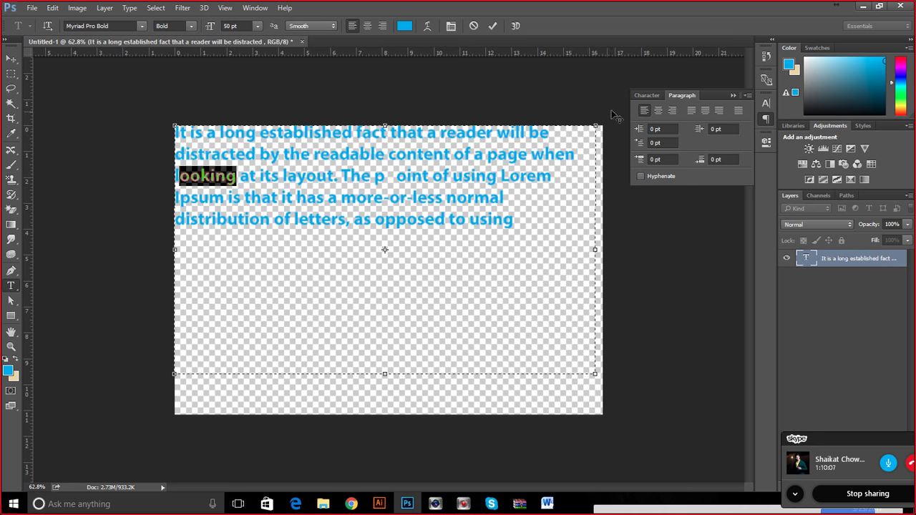
Select the whole paragraph and justify it with the last line aligned left.
left_click_drag(528, 254, 156, 98)
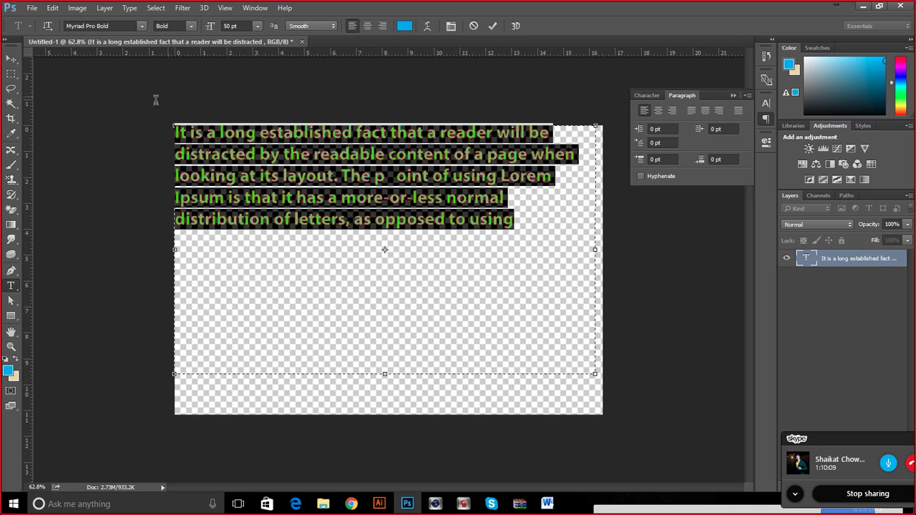
left_click(692, 110)
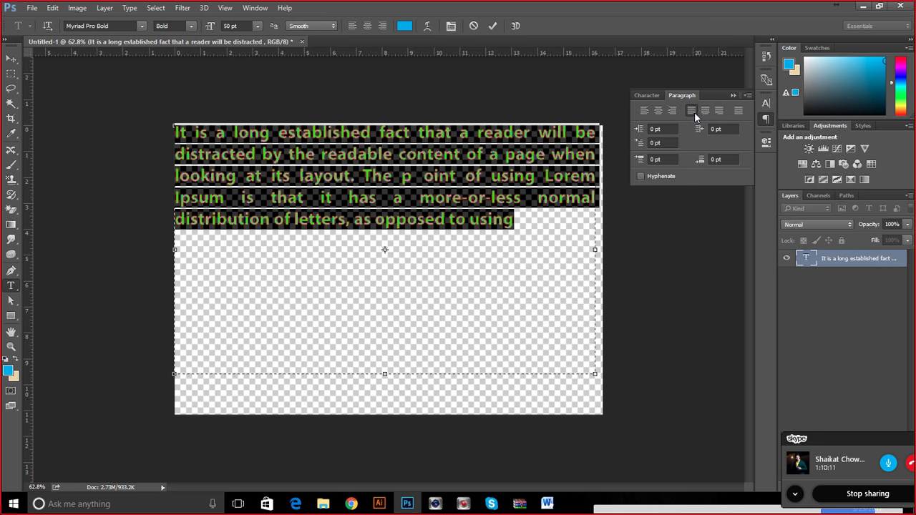
left_click(504, 258)
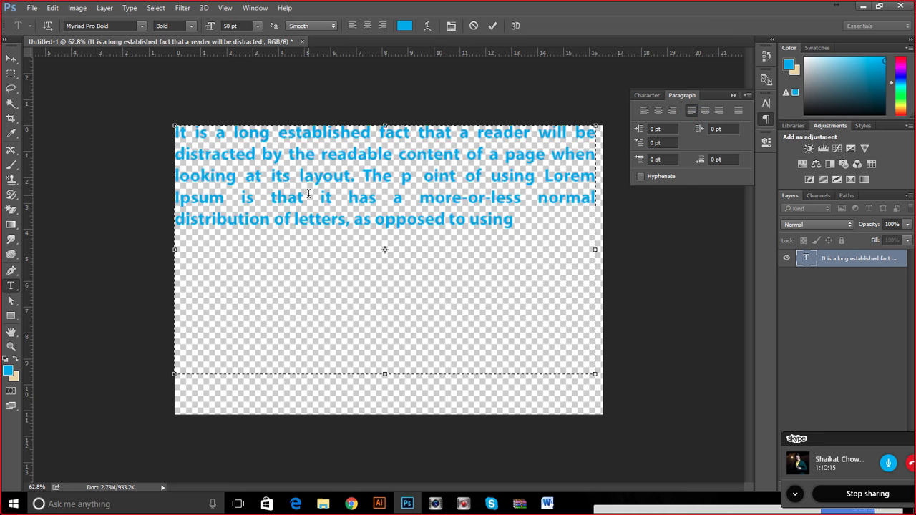
Set the tracking of the word "of" before "using" to 10 and raise it further in the Character settings.
left_click(642, 95)
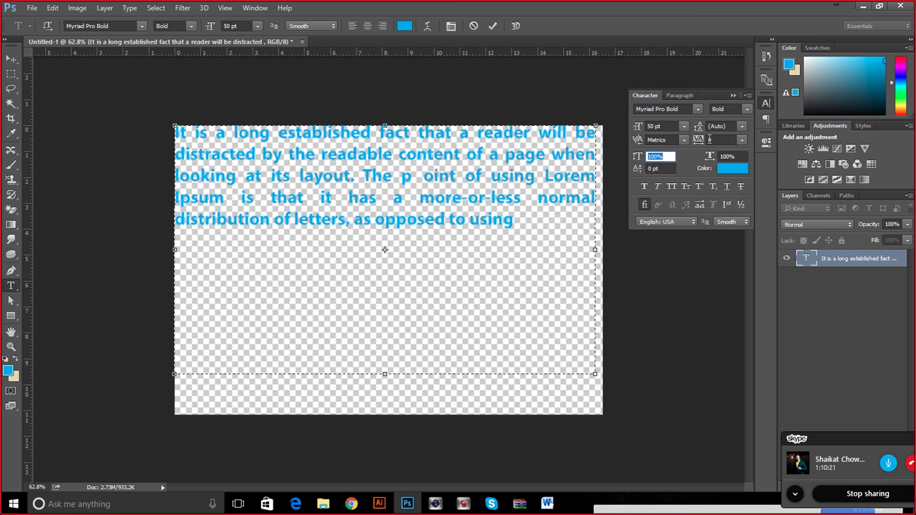
left_click(495, 175)
scroll(495, 175, "up", 5)
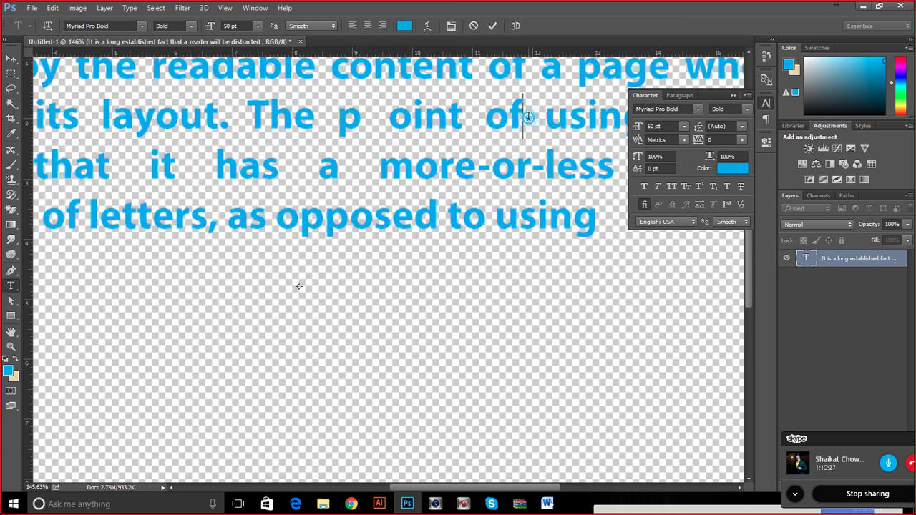
left_click_drag(527, 116, 486, 108)
left_click(741, 140)
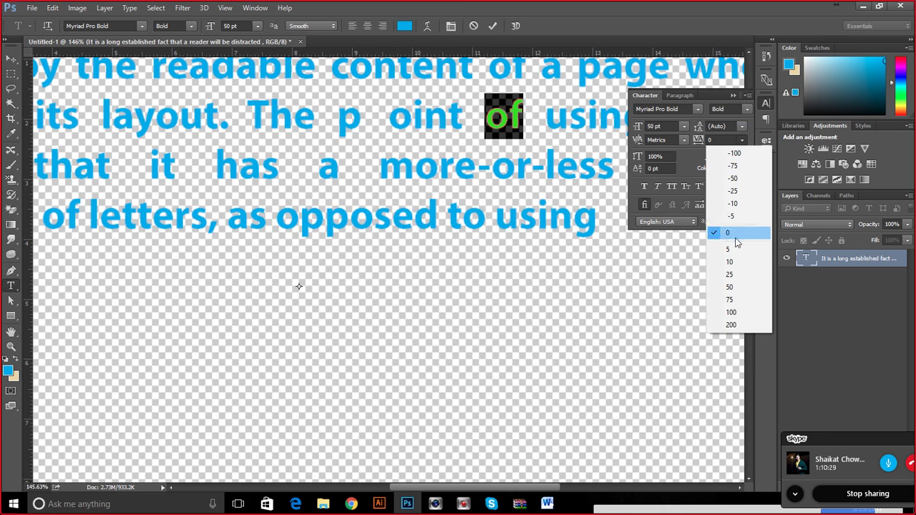
left_click(734, 267)
left_click(721, 140)
key("Up")
key("Up")
key("Up")
key("Up")
key("Up")
key("Up")
key("Return")
Increase the tracking of the space between "of" and "using" to 1540.
left_click(484, 114)
left_click_drag(462, 114, 484, 114)
left_click(530, 118)
left_click_drag(551, 118, 516, 111)
left_click(721, 139)
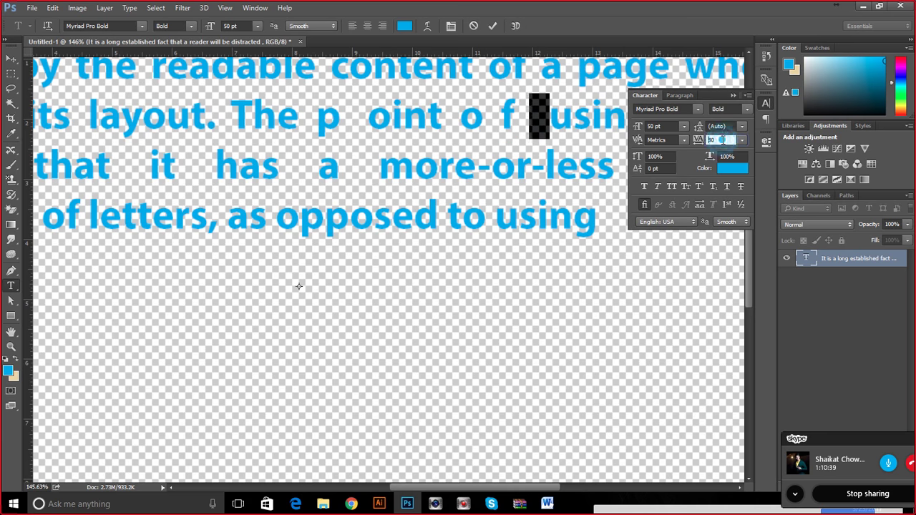
scroll(721, 140, "up", 15)
scroll(721, 139, "up", 15)
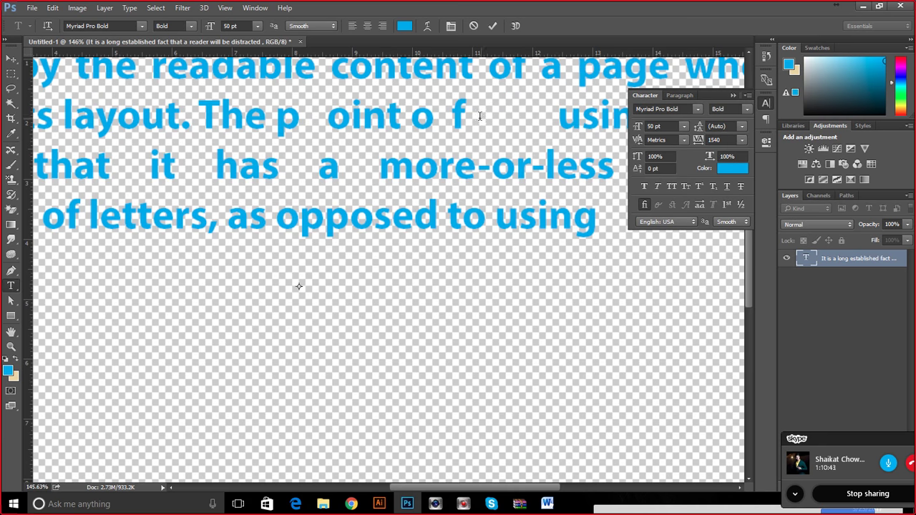
Reset the tracking of the letter "o" in "of" before "using" to 0.
left_click_drag(451, 118, 427, 111)
left_click(721, 140)
scroll(724, 139, "down", 8)
scroll(728, 139, "down", 2)
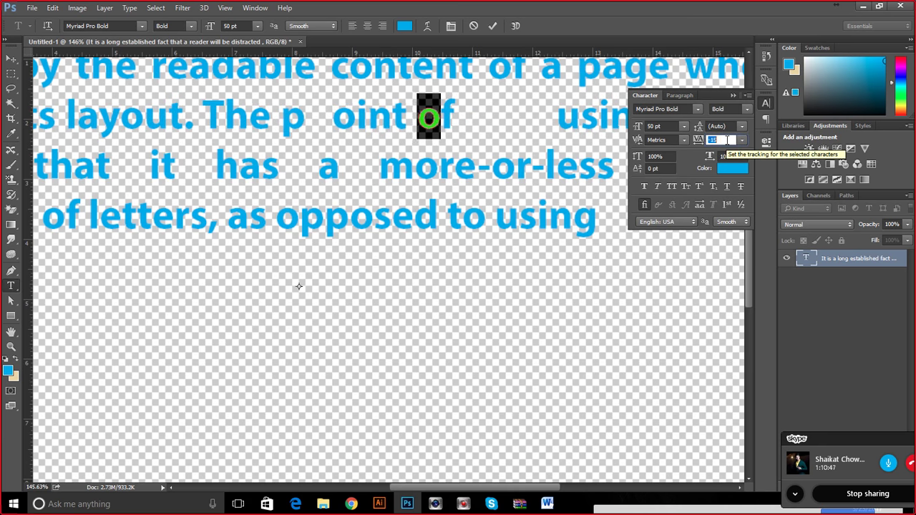
scroll(728, 140, "down", 1)
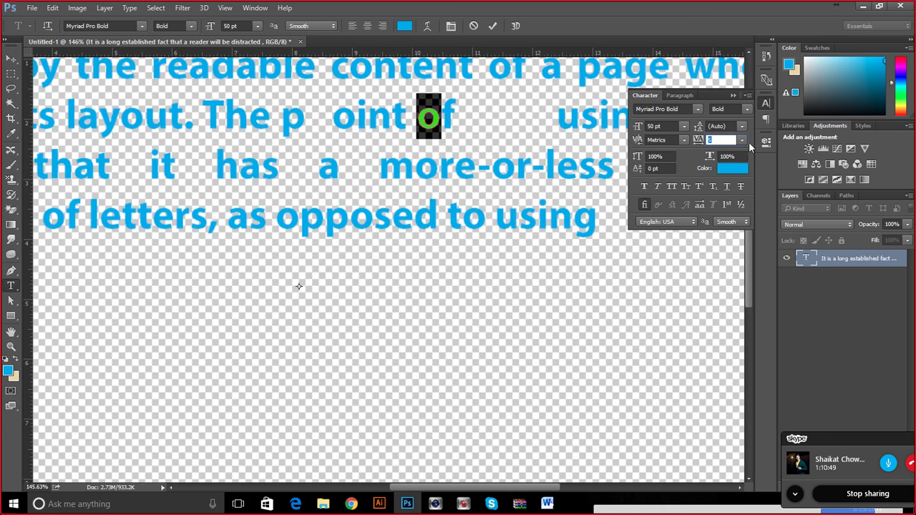
left_click(742, 140)
left_click(727, 232)
Fit the document in view and raise the tracking of the space after "more-or-less" to 1840.
left_click(552, 177)
key("ctrl+0")
left_click_drag(527, 148, 476, 149)
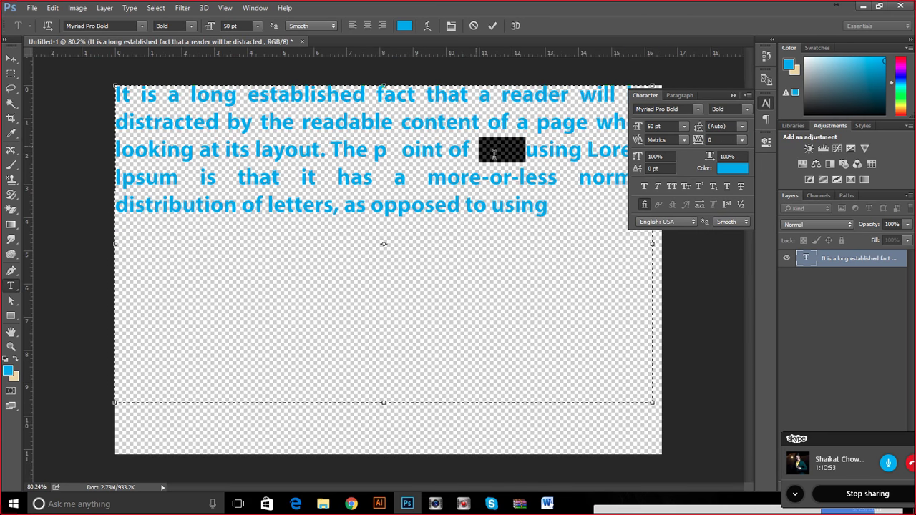
left_click(570, 181)
left_click_drag(570, 181, 557, 179)
left_click(742, 139)
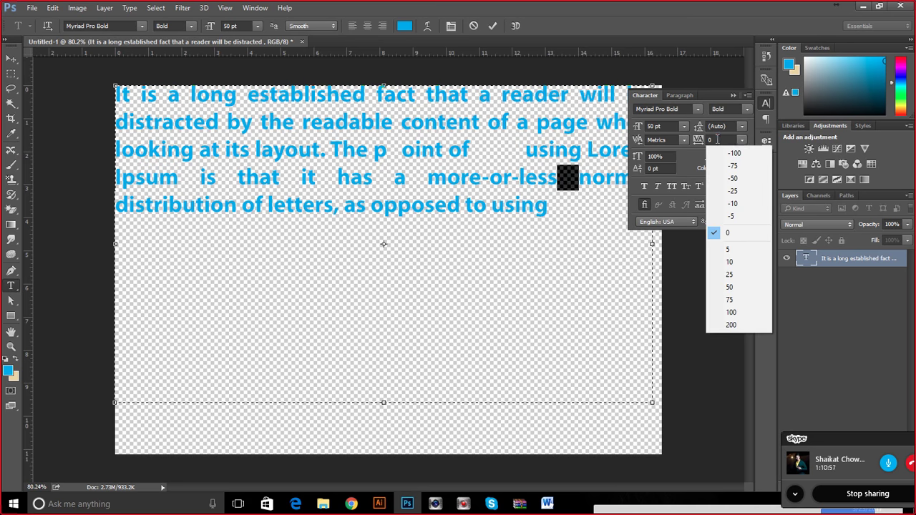
left_click(716, 139)
left_click(716, 139)
key("Up")
key("Up")
key("Up")
key("Up")
key("Up")
key("Up")
key("Up")
key("Up")
key("Up")
key("Up")
key("Up")
key("Up")
key("Up")
key("Up")
key("Up")
key("Up")
key("Up")
key("Up")
key("Up")
key("Up")
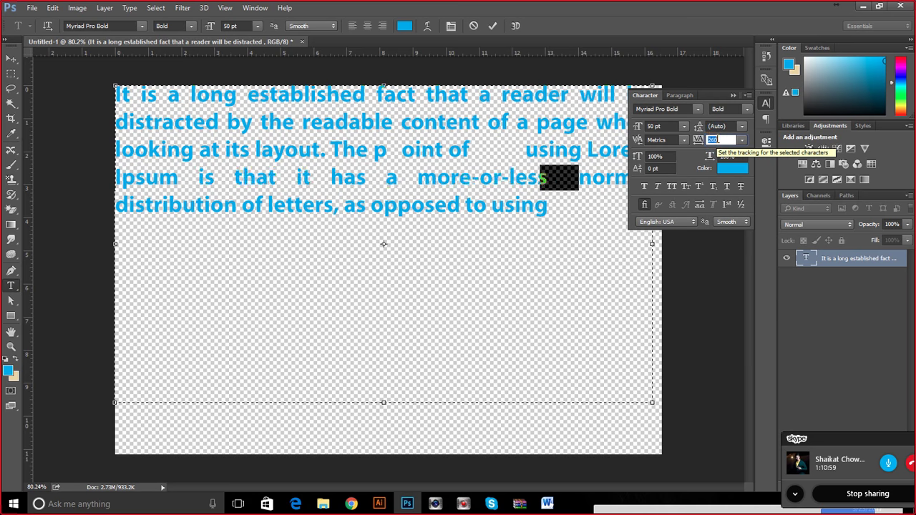
key("Up")
key("Up")
key("Up")
key("Up")
key("Up")
key("Up")
key("Up")
key("Up")
key("Up")
key("Up")
key("Up")
key("Up")
key("Up")
key("Up")
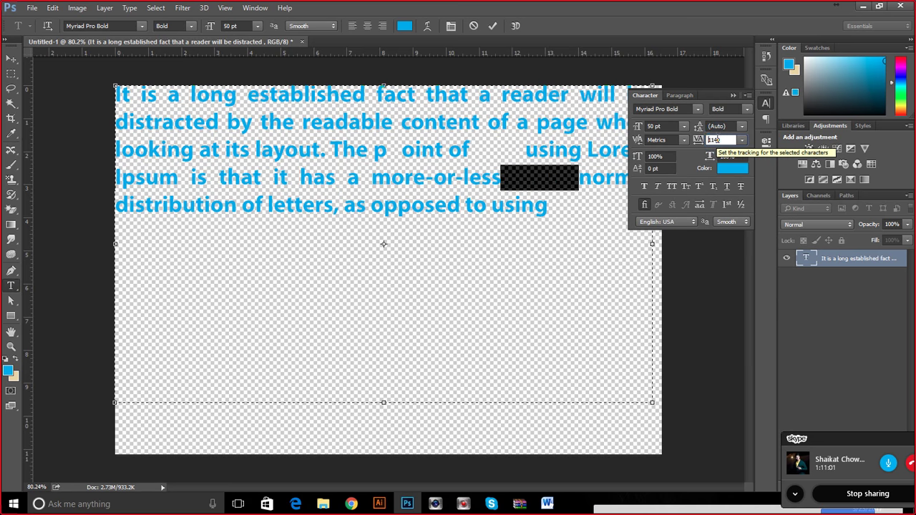
key("Up")
key("Up")
key("Up")
key("Up")
key("Up")
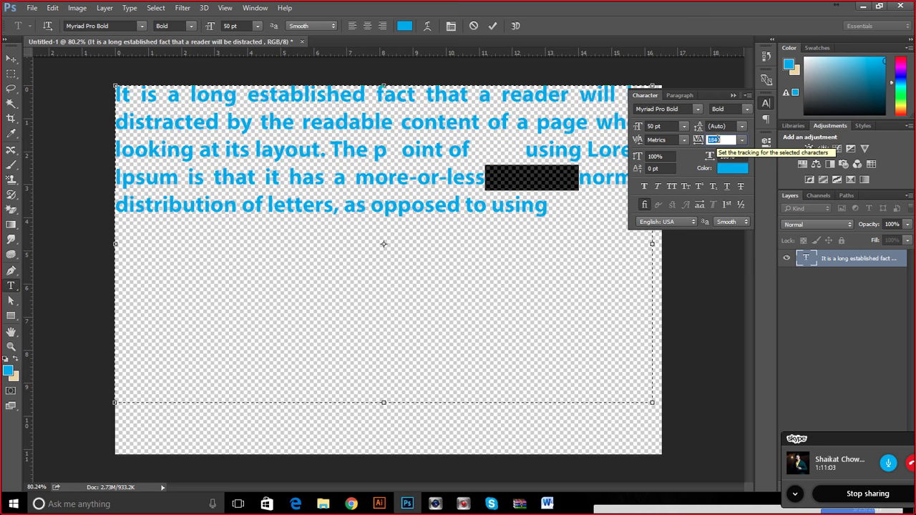
left_click(513, 205)
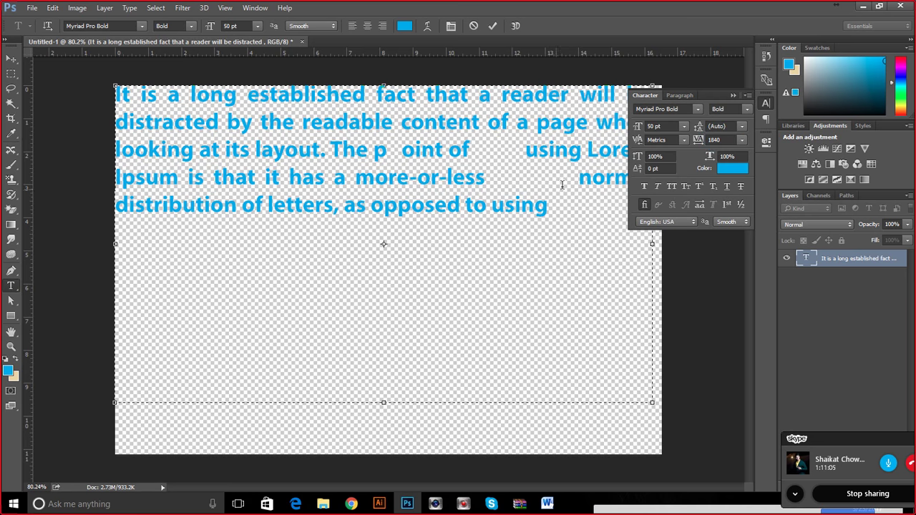
Try wider tracking on the word "more-or-less" and bring it back to 0.
left_click_drag(486, 177, 358, 179)
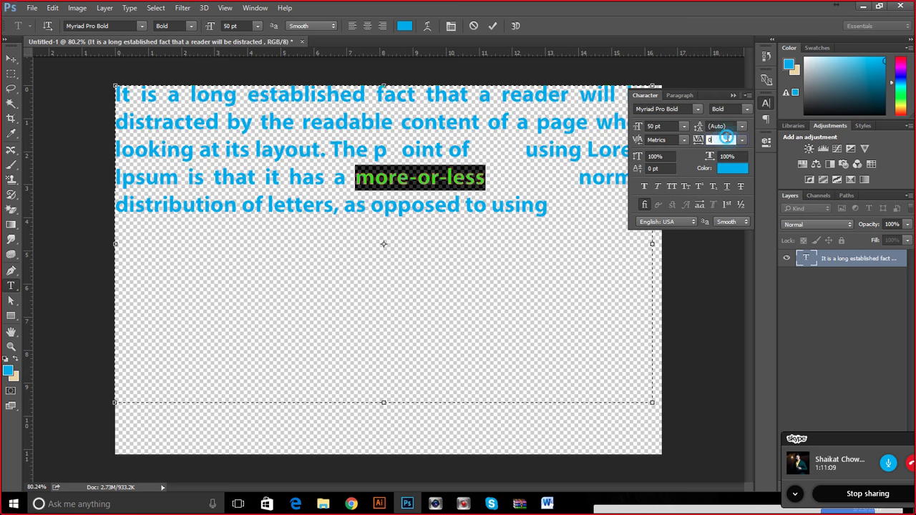
scroll(728, 138, "up", 3)
scroll(727, 138, "down", 2)
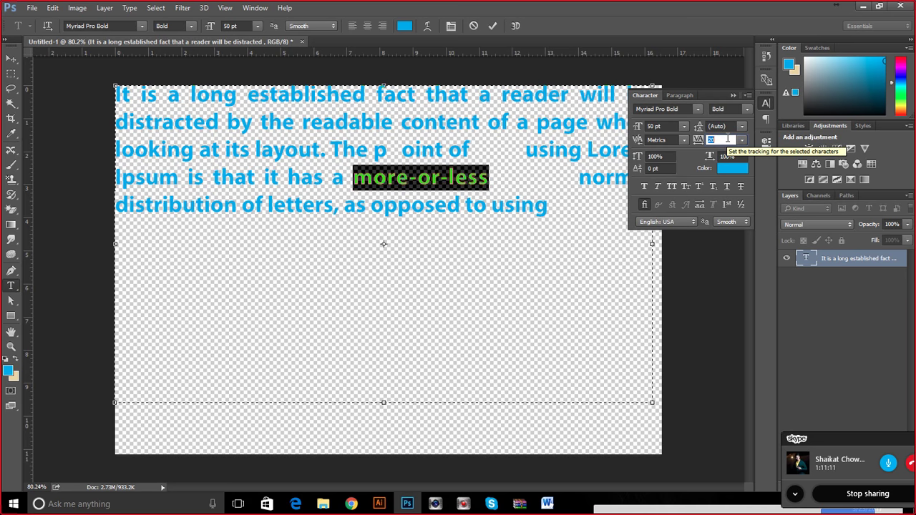
scroll(728, 138, "down", 1)
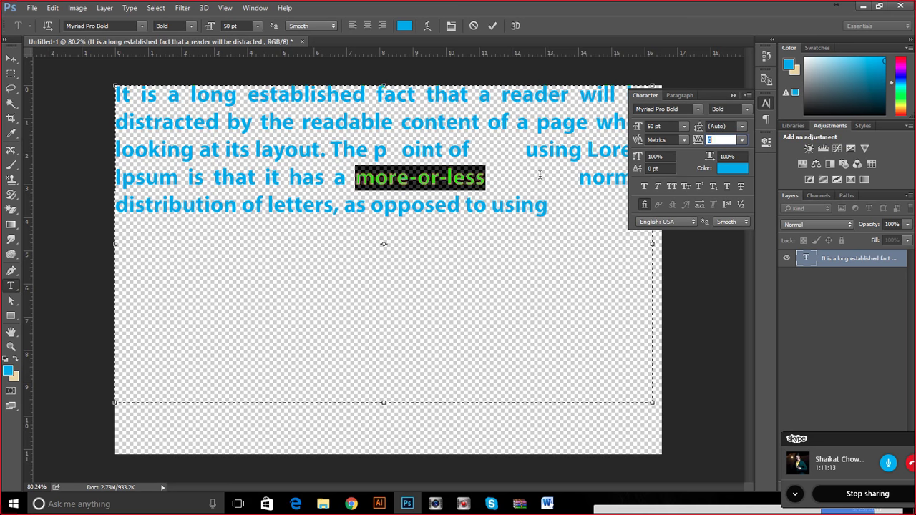
left_click(521, 150)
Raise the tracking of the space between "content" and "of" in the second line to 2160.
left_click_drag(488, 123, 482, 124)
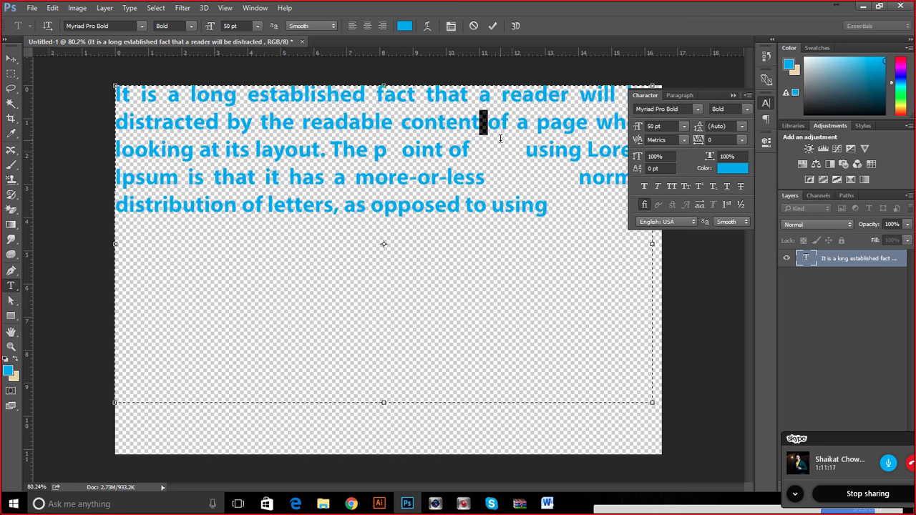
left_click(566, 213)
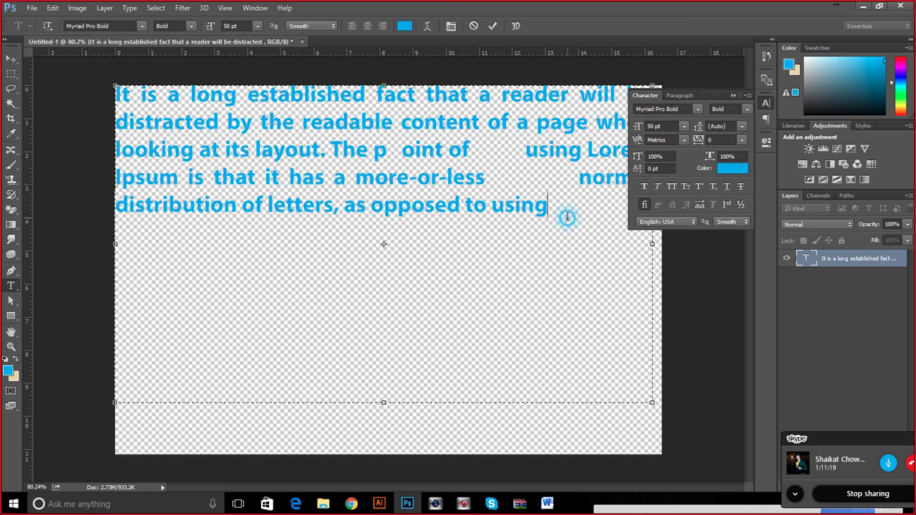
left_click_drag(486, 123, 483, 122)
left_click(721, 139)
key("Up")
key("Up")
key("Up")
key("Up")
key("Up")
key("Up")
key("Up")
key("Up")
key("Up")
key("Up")
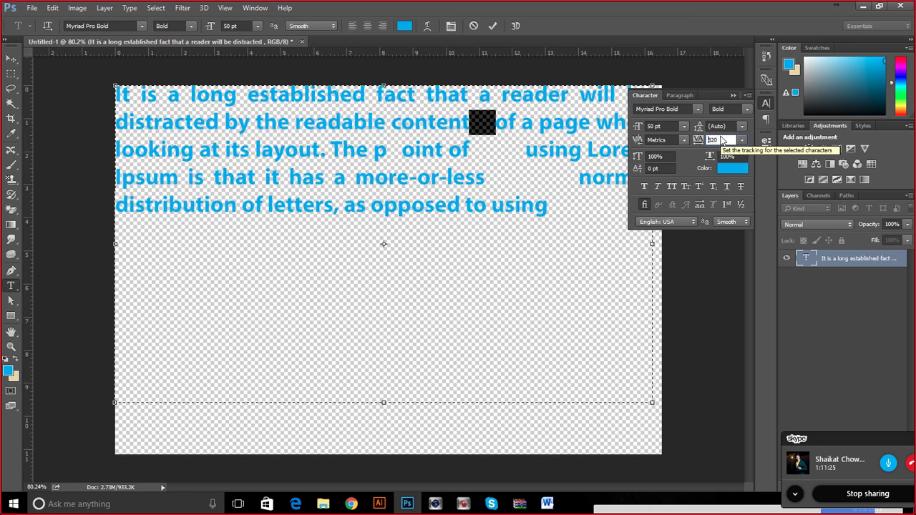
key("Up")
key("Up")
key("Up")
key("Up")
key("Up")
key("Up")
key("Up")
key("Up")
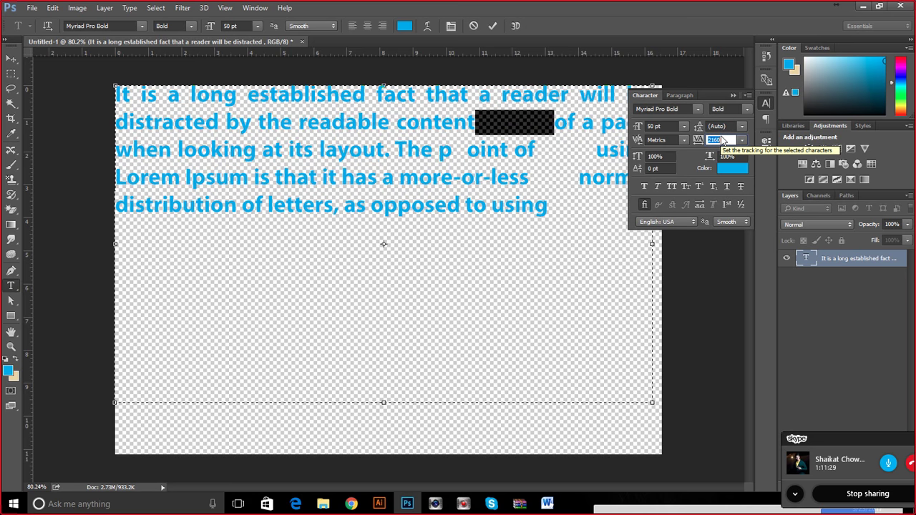
double_click(550, 127)
left_click(534, 126)
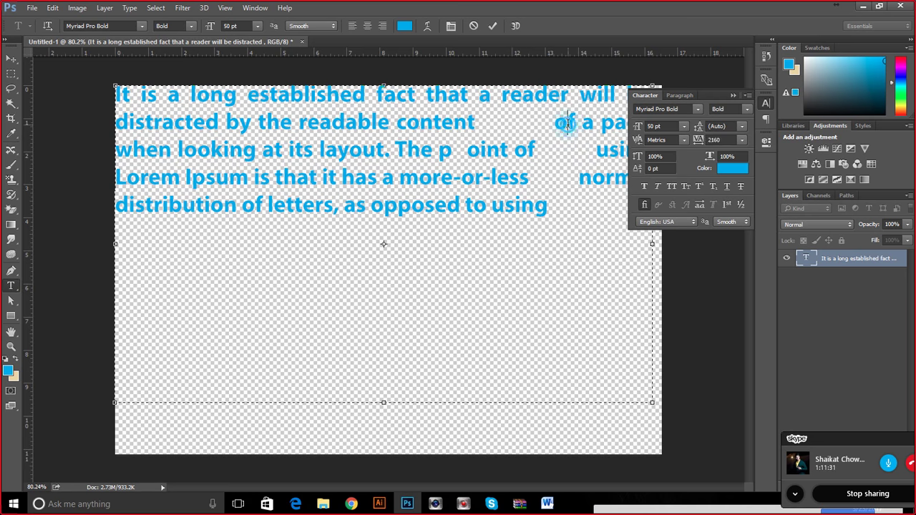
Reset the tracking of the space between "content" and "of" to 0.
left_click_drag(550, 123, 515, 120)
left_click(530, 125)
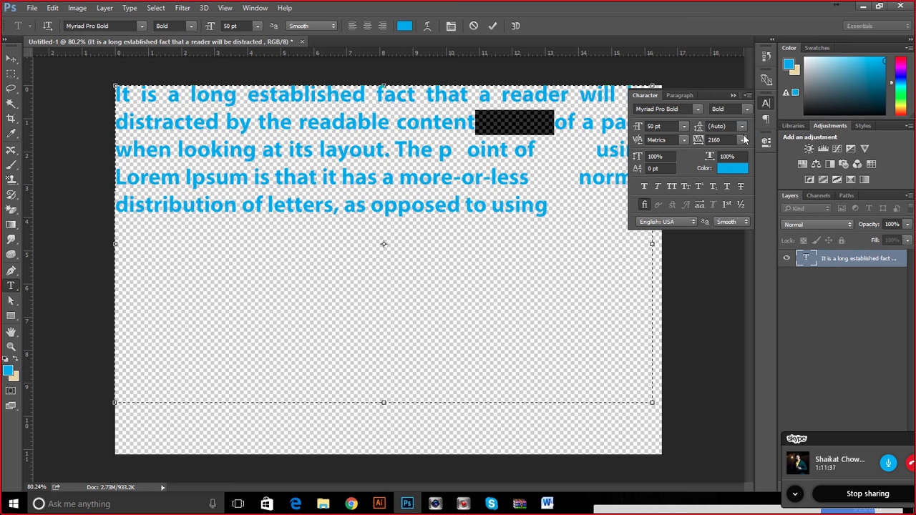
left_click(741, 140)
left_click(722, 235)
Reset the tracking of the space between "of" and "using" to 0 and show the Paragraph settings.
left_click_drag(527, 148, 477, 149)
left_click(742, 140)
left_click(719, 230)
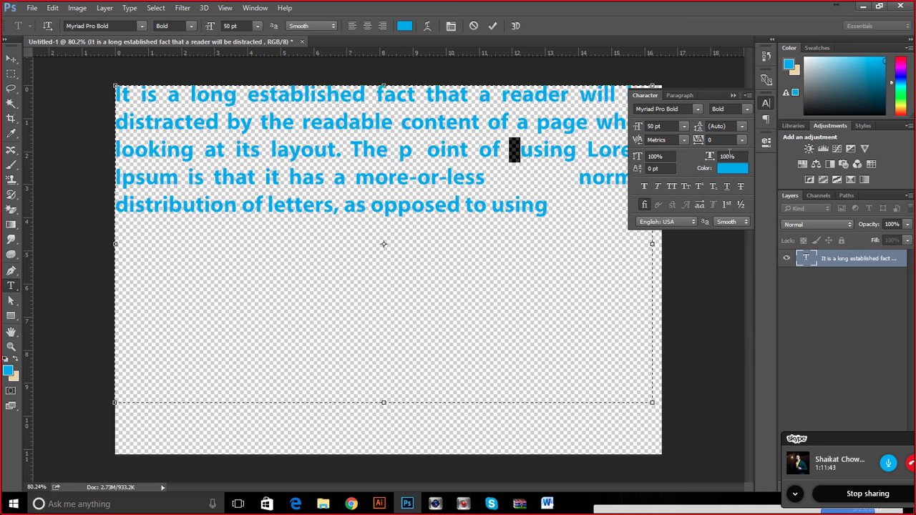
left_click(678, 96)
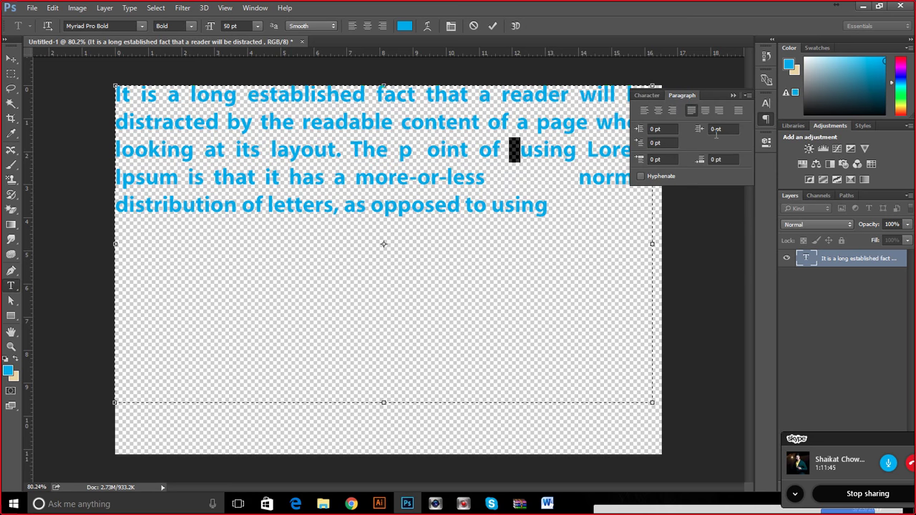
Left-align the paragraph and raise the left indent of the whole text to 7.65 pt.
left_click(644, 111)
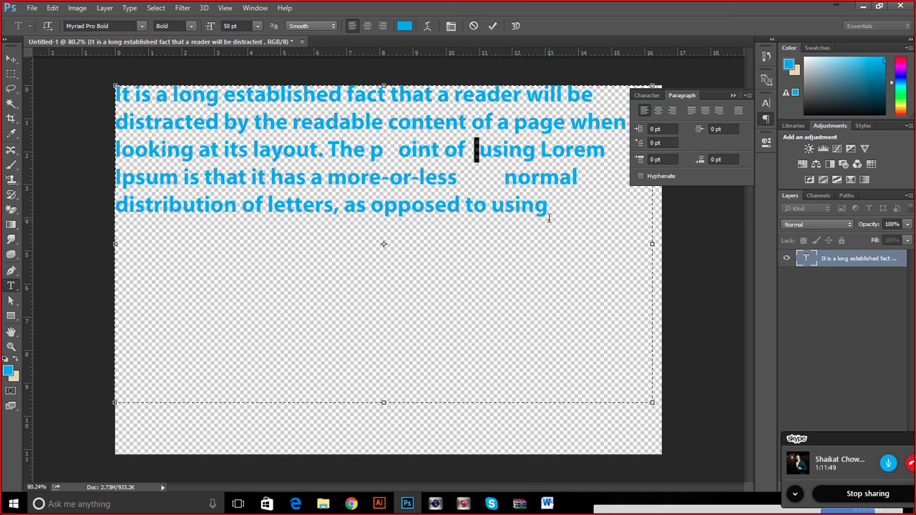
left_click_drag(569, 215, 100, 68)
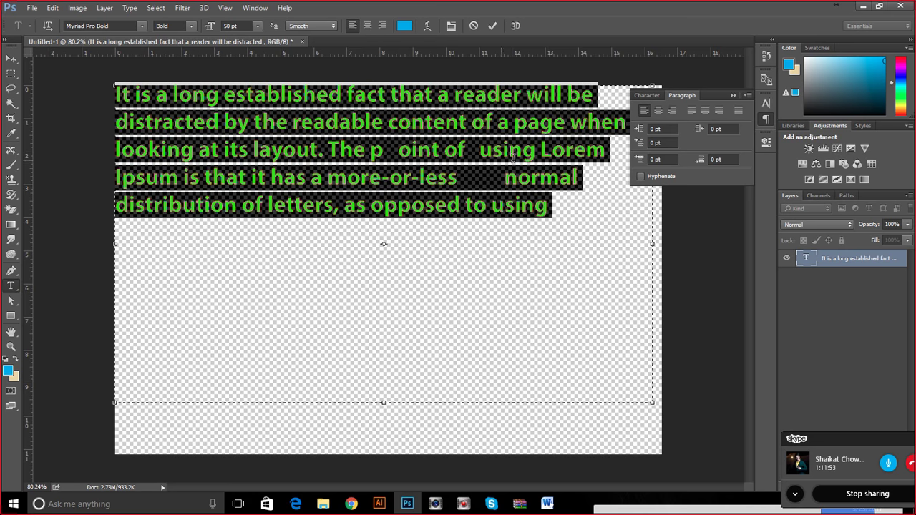
type("1.55")
key("Return")
type("3.45")
key("Return")
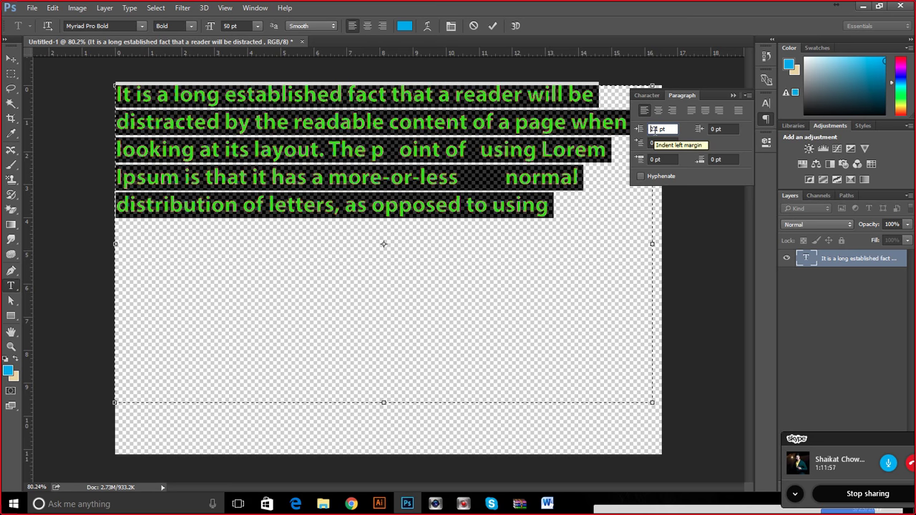
type("5.9")
key("Return")
type("7.9")
key("Return")
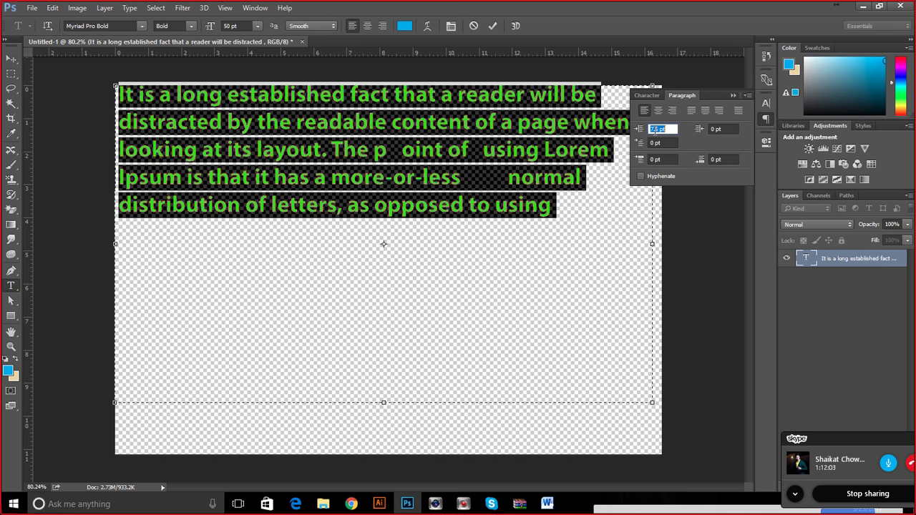
left_click(155, 272)
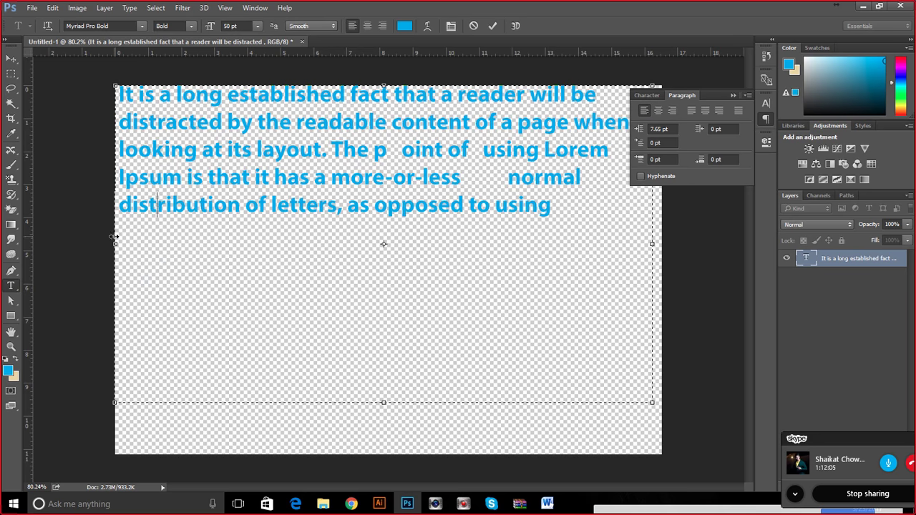
Narrow the text box by moving its left edge slightly inward.
left_click_drag(114, 244, 128, 243)
scroll(123, 180, "up", 3)
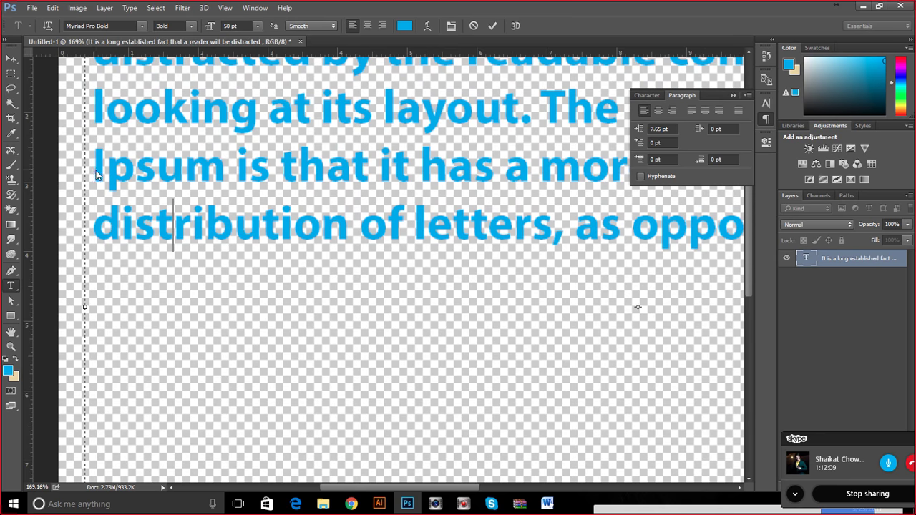
left_click_drag(131, 257, 61, 186)
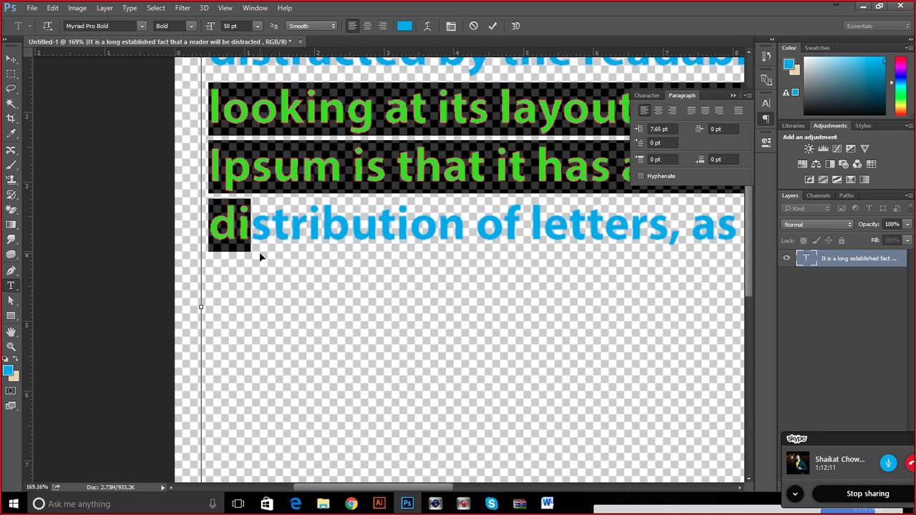
Reset the left indent of the whole text to 0 pt.
key("ctrl+a")
left_click(670, 129)
type("0")
key("Return")
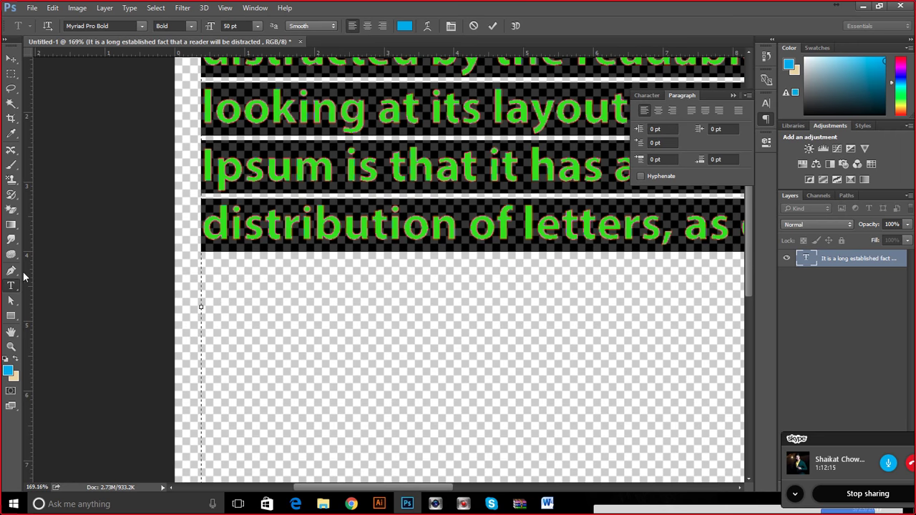
left_click(465, 235)
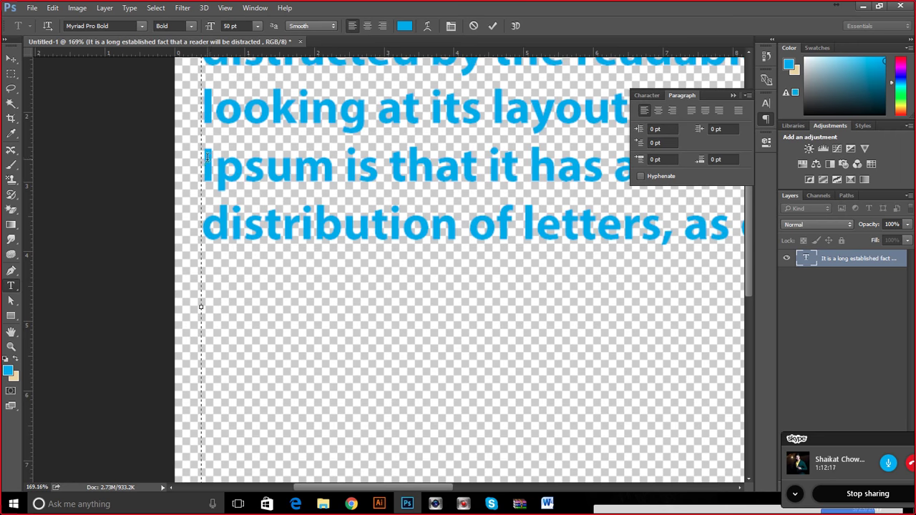
Set the left indent of the whole text to 50 pt.
left_click(244, 253)
key("ctrl+a")
left_click(653, 129)
type("50")
key("Return")
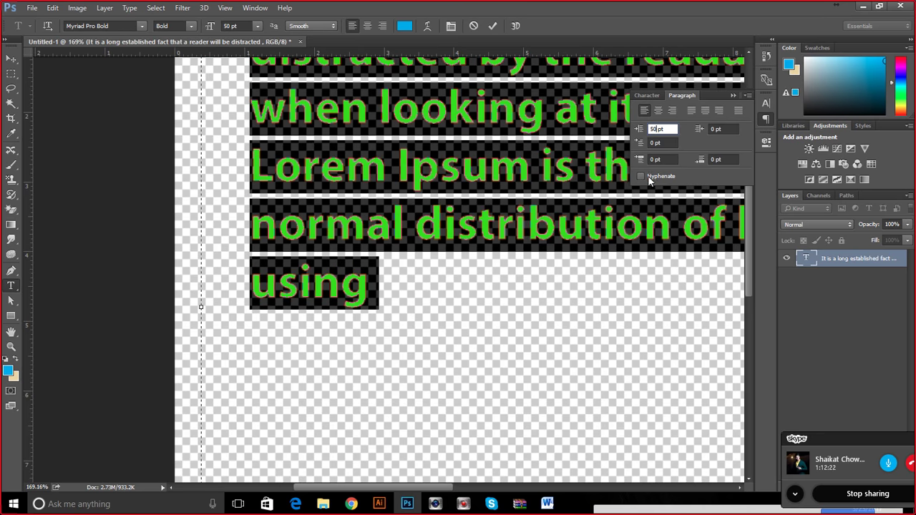
left_click(272, 178)
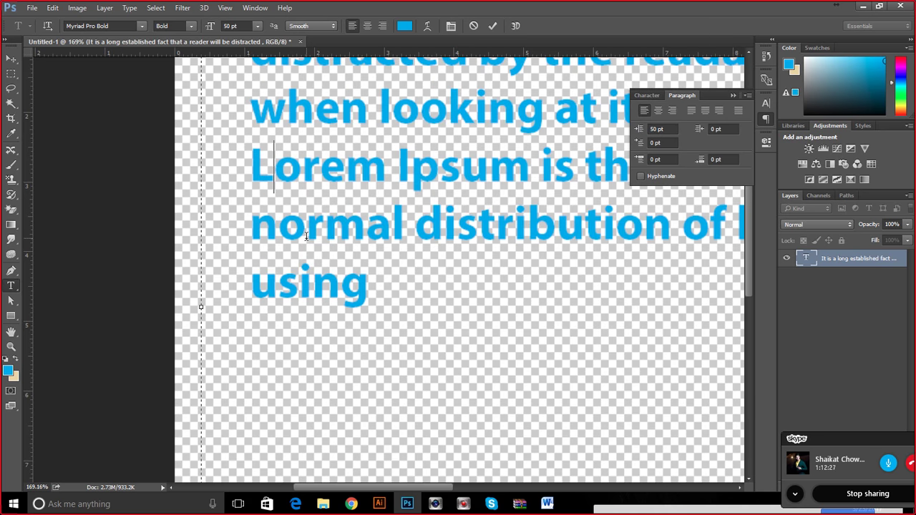
Set the right indent of the whole text to 50 pt.
scroll(306, 236, "down", 3)
scroll(306, 236, "down", 2)
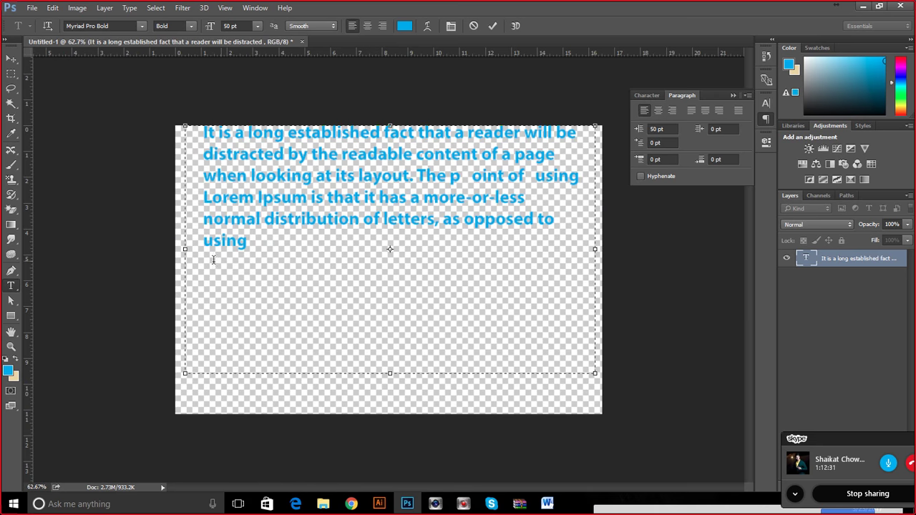
key("ctrl+a")
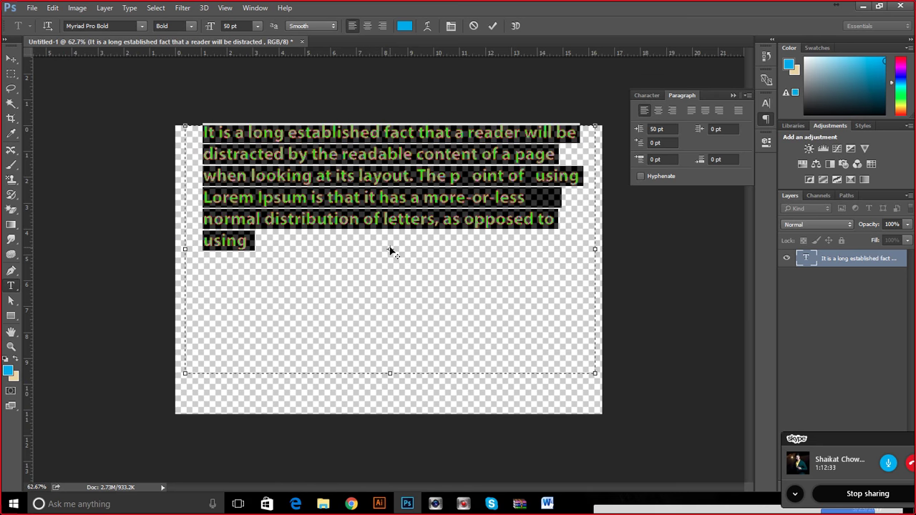
left_click(724, 128)
type("50")
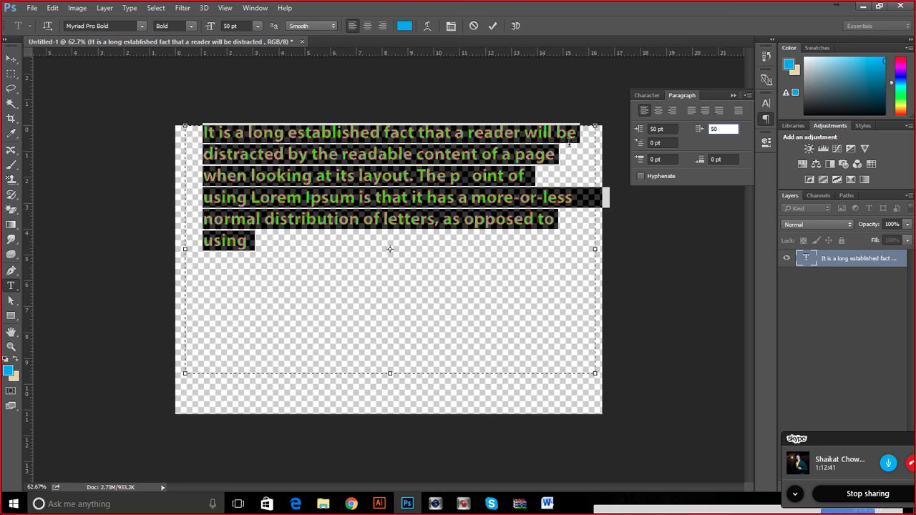
left_click(590, 181)
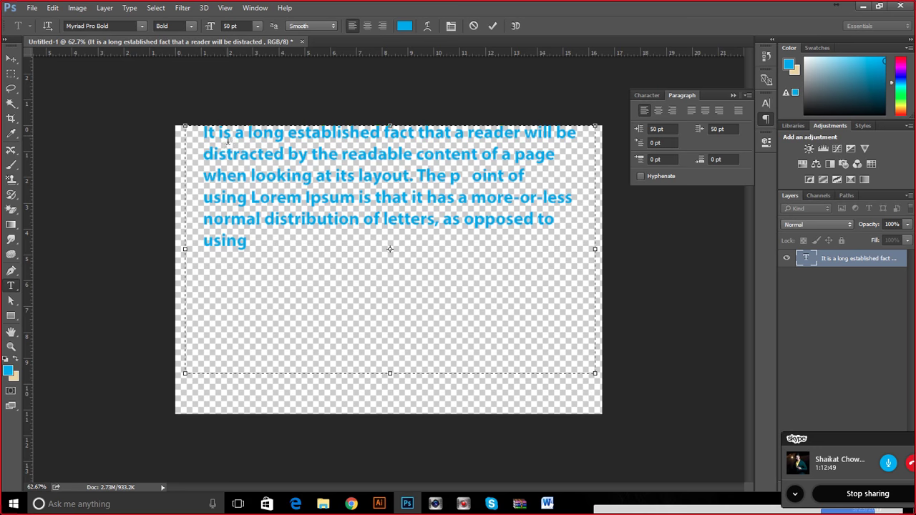
Set the paragraph's first-line indent to 55 pt and point out the start of the first line.
left_click(655, 143)
type("55")
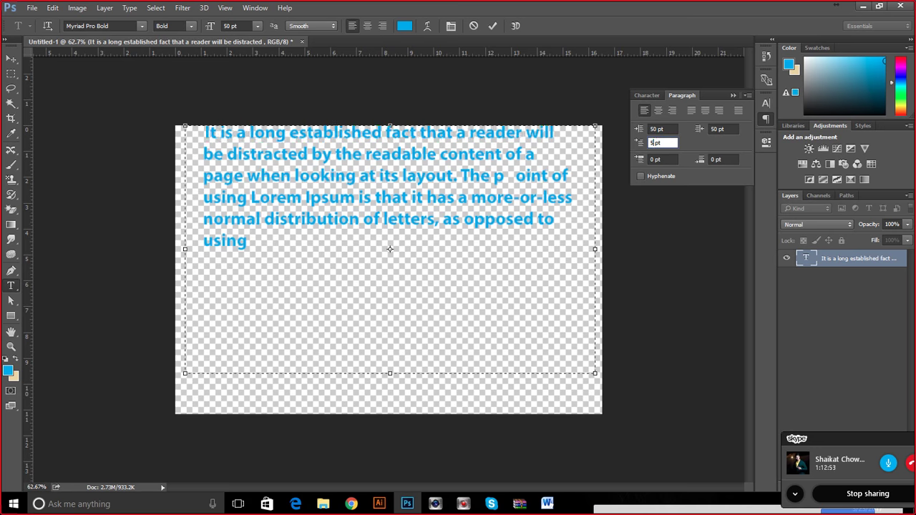
type("5")
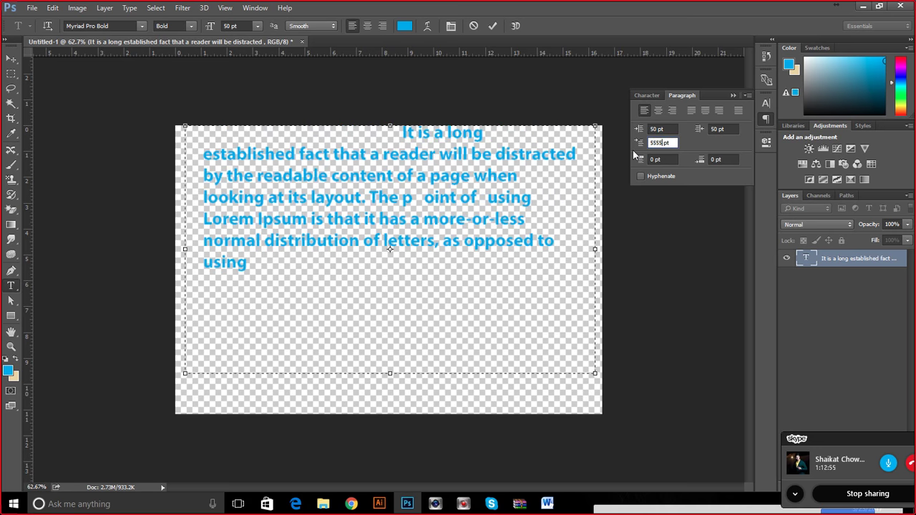
key("BackSpace")
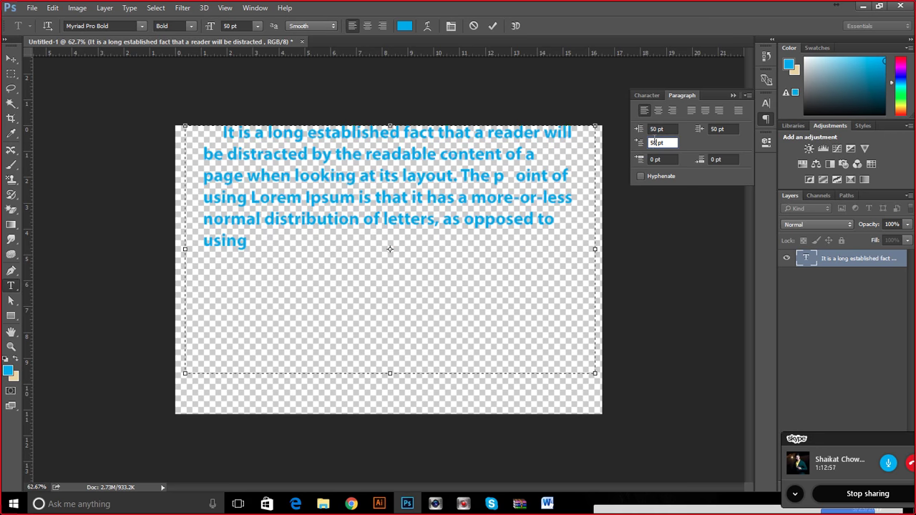
left_click(222, 133)
left_click(218, 134)
left_click(208, 134)
left_click(209, 133)
left_click(211, 131)
double_click(655, 143)
left_click(661, 142)
Set the space before the paragraph to 50 pt with the cursor at the start of the first line.
left_click(655, 159)
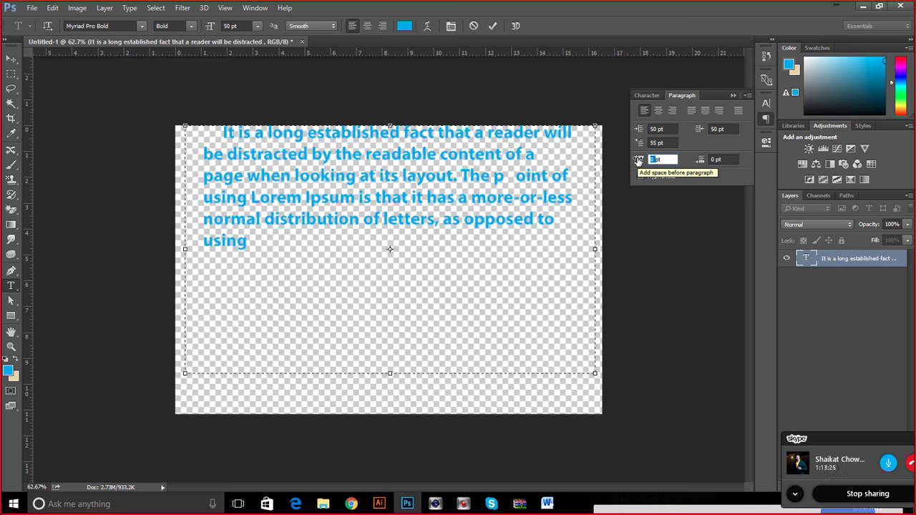
left_click(223, 133)
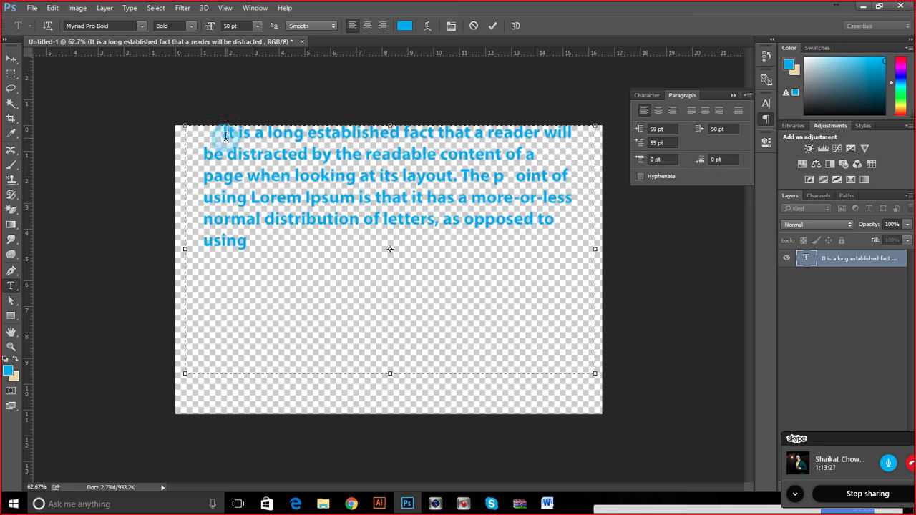
left_click(222, 133)
left_click(653, 159)
type("1.35")
key("Return")
type("5")
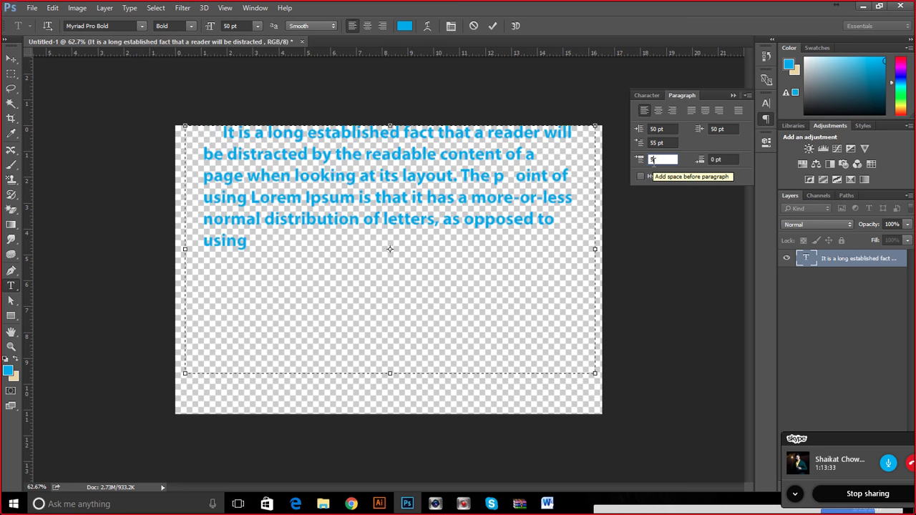
type("0")
key("Return")
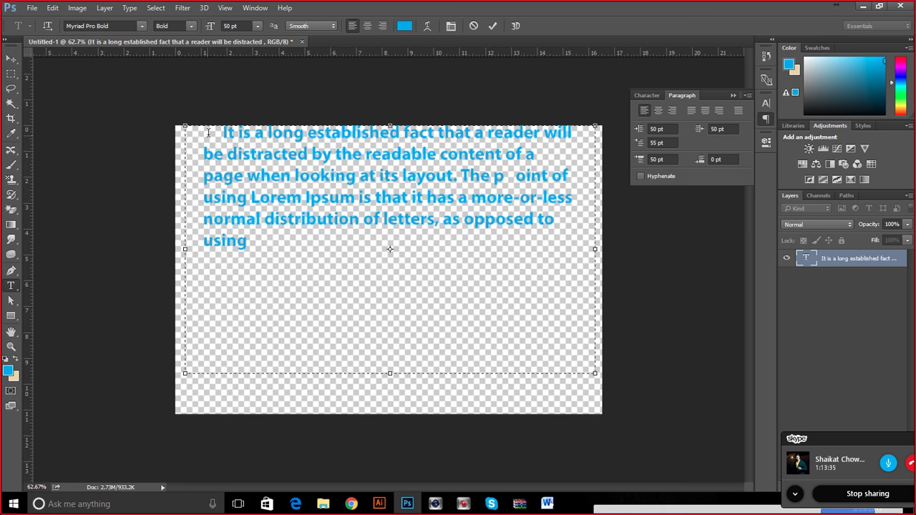
Try the space before paragraph on the whole text and on the first word "It", raising it to 50.75 pt.
left_click_drag(215, 132, 582, 312)
left_click(672, 159)
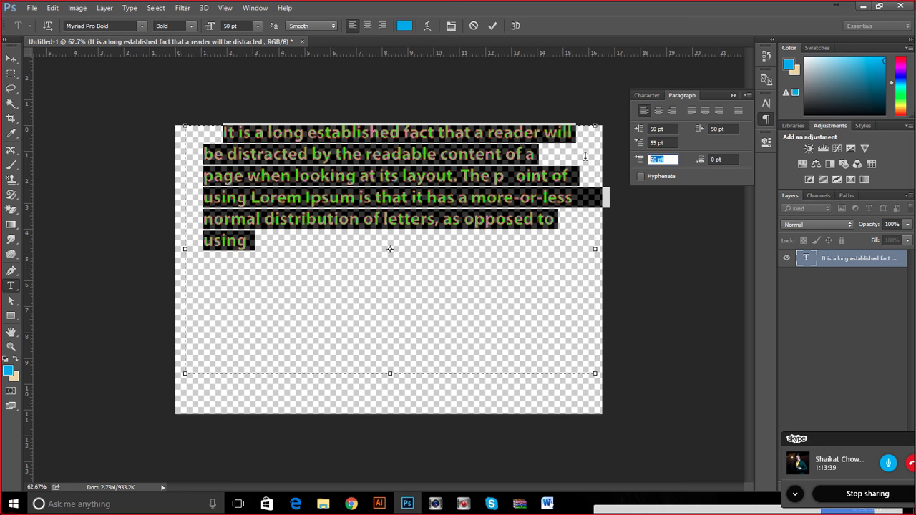
type("5")
left_click(420, 234)
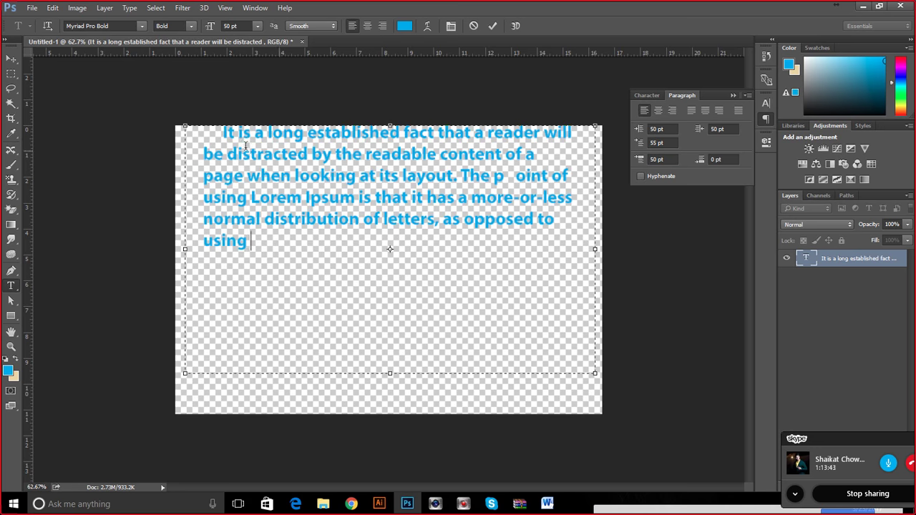
double_click(228, 133)
left_click(660, 159)
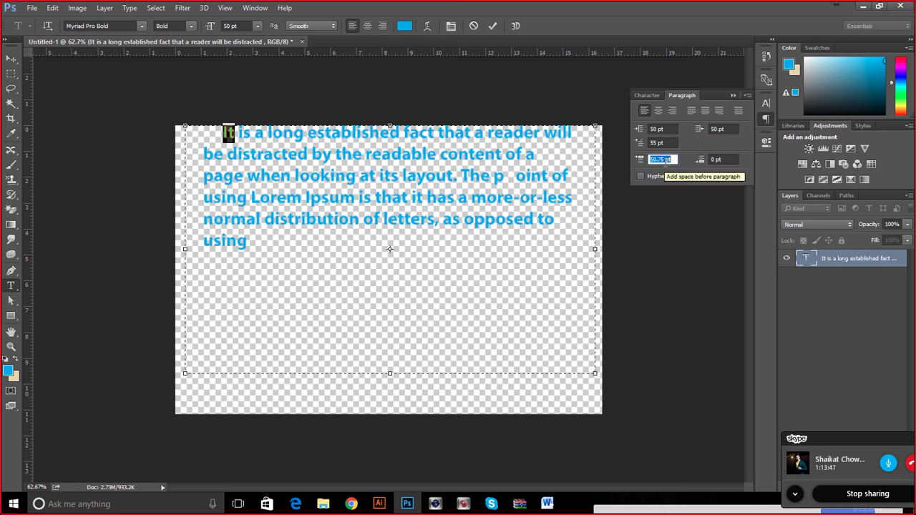
left_click(438, 183)
left_click(216, 132)
key("ctrl+plus")
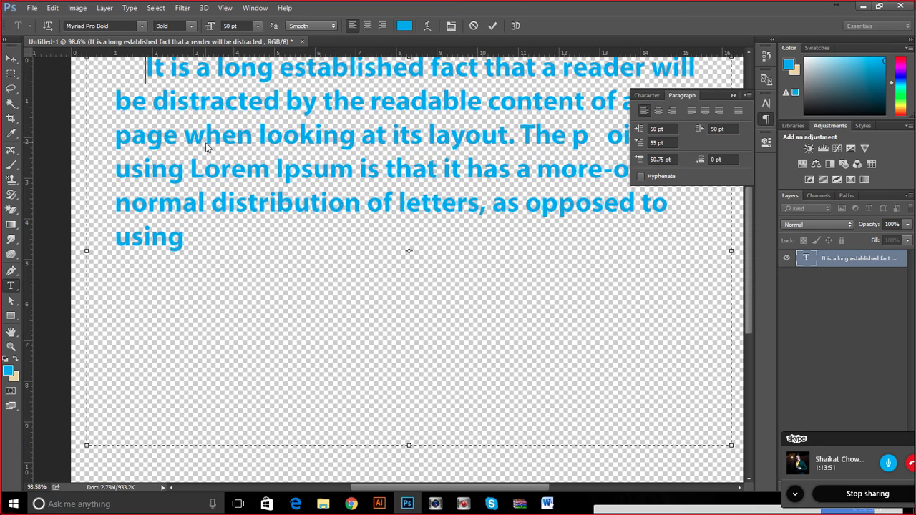
Reset the paragraph's first-line, left and right indents to 0 pt.
double_click(656, 143)
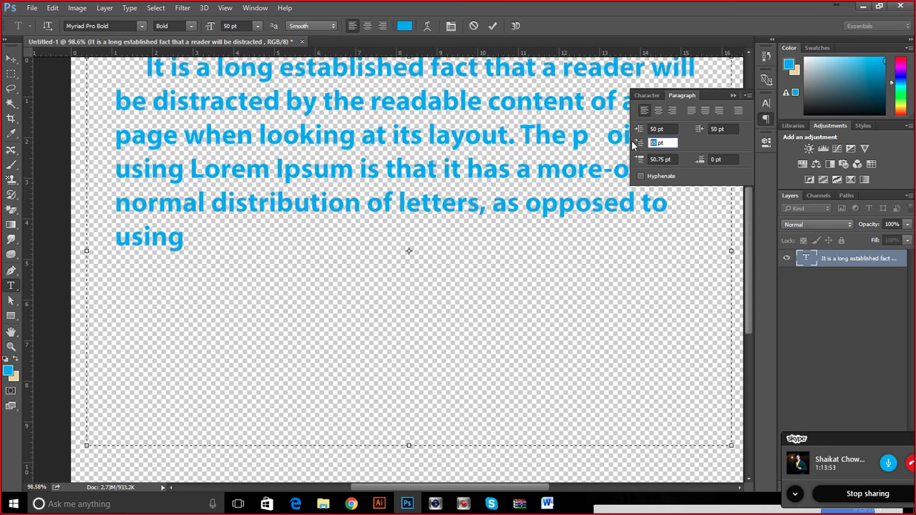
type("0")
double_click(657, 129)
type("0")
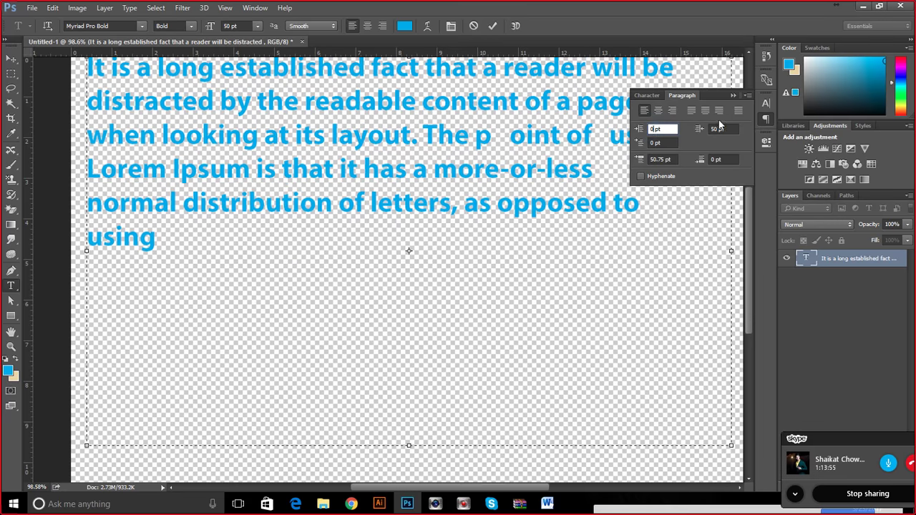
double_click(717, 129)
type("0")
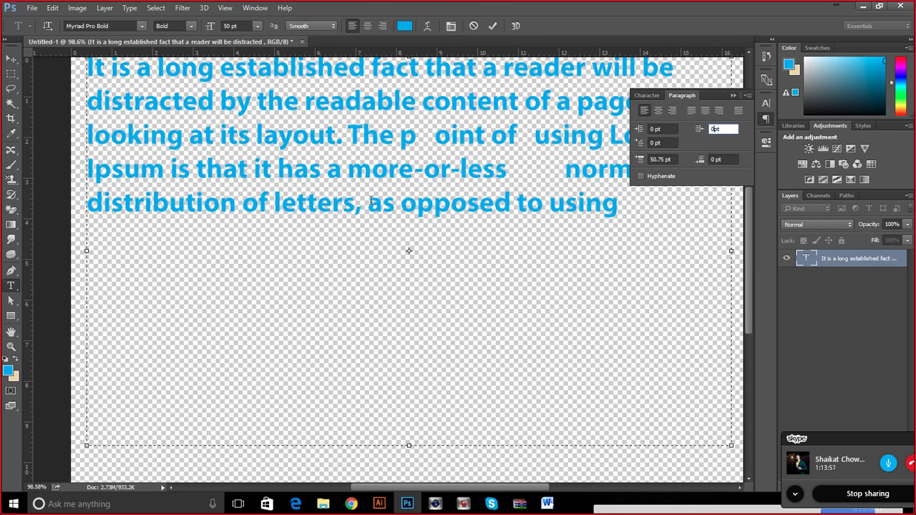
Set the space before paragraph to 45 pt for the whole text.
scroll(371, 201, "down", 3)
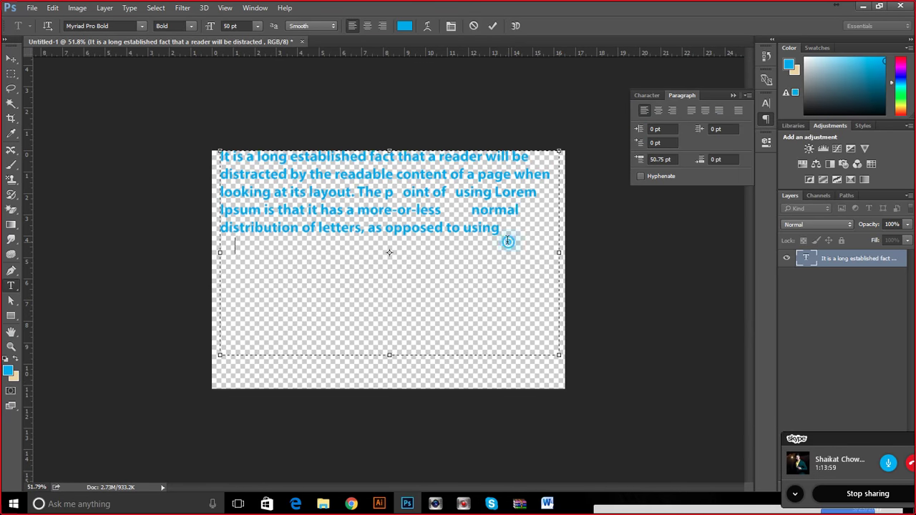
left_click_drag(508, 240, 81, 173)
double_click(666, 159)
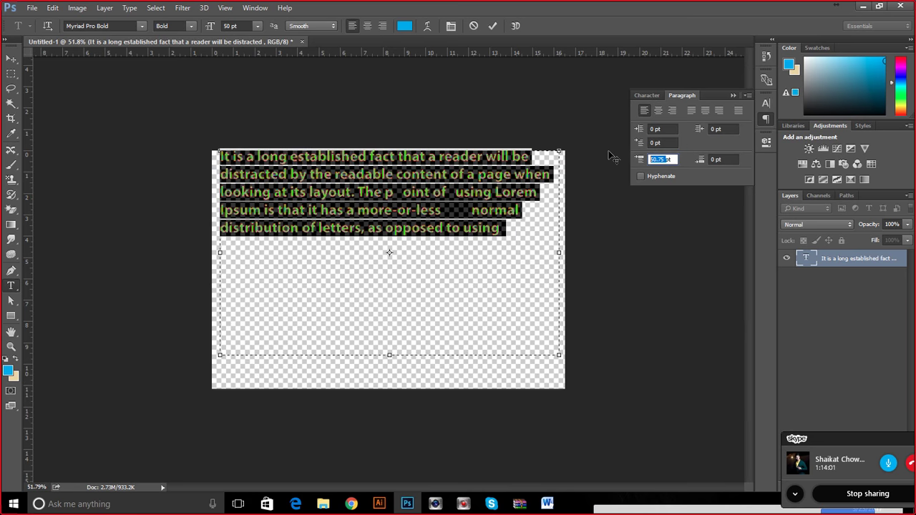
type("45")
left_click(528, 208)
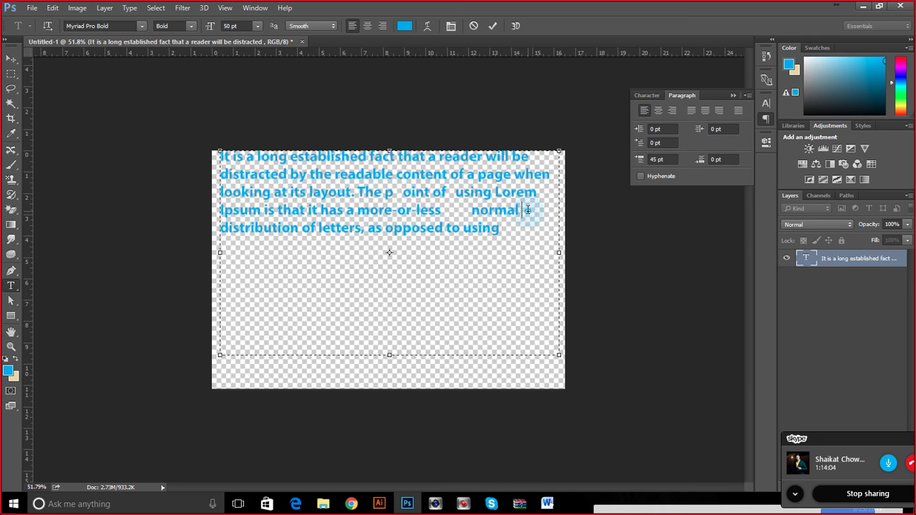
Raise the space before paragraph to 46.6 pt from the start of the text and open the space after paragraph value.
left_click(639, 159)
left_click(222, 158)
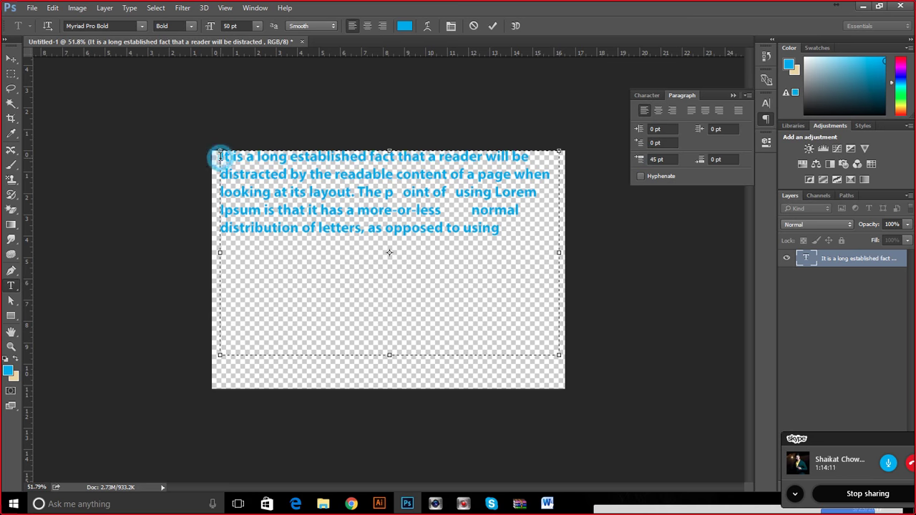
left_click(663, 159)
key("Up")
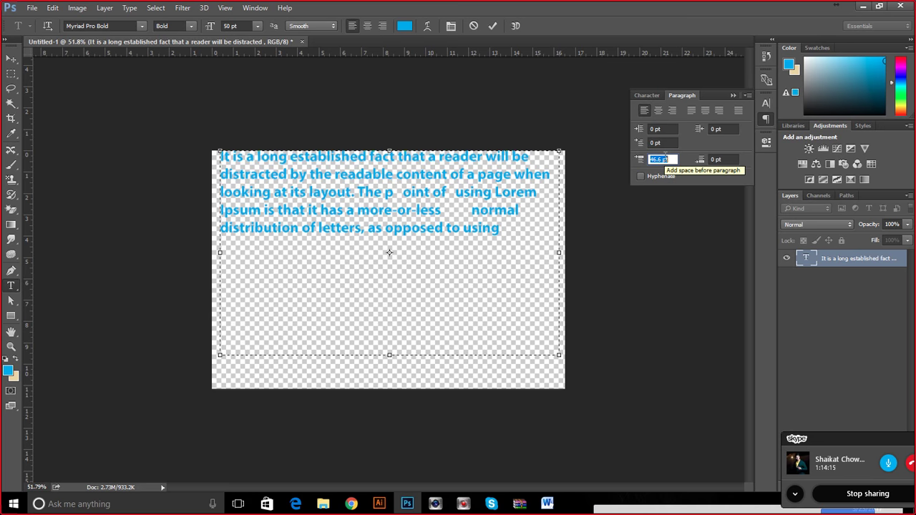
double_click(234, 158)
double_click(313, 209)
left_click(716, 159)
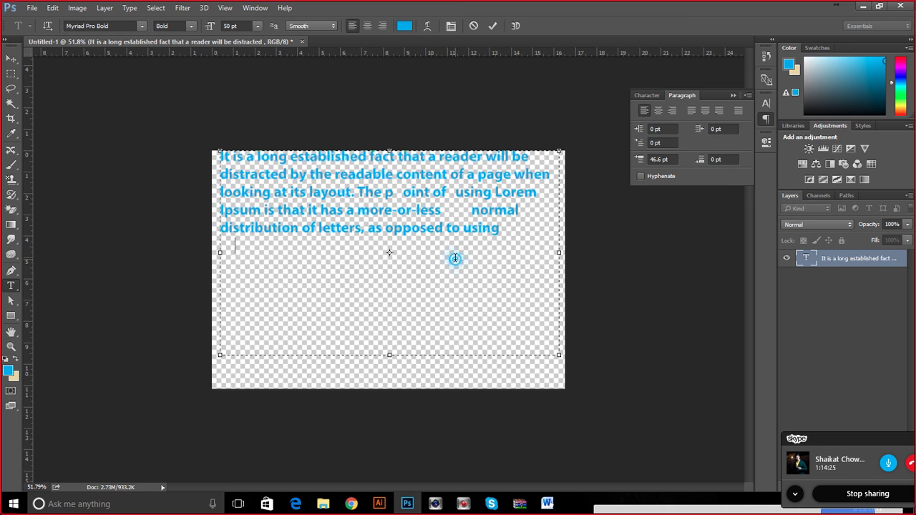
Reset the space before paragraph to 0 pt for the whole text and remove the empty line at its end.
left_click_drag(532, 228, 219, 153)
left_click(225, 156)
left_click_drag(361, 190, 507, 230)
double_click(663, 159)
type("0")
key("Return")
key("ctrl+a")
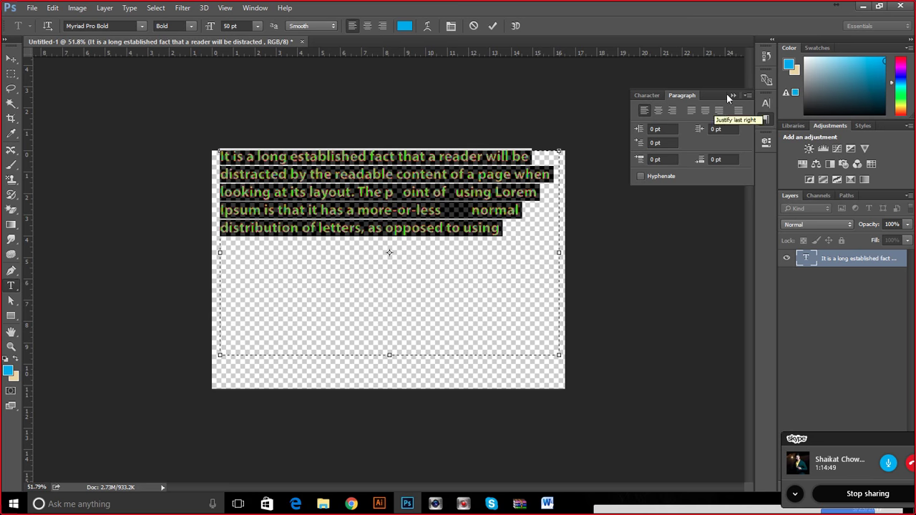
left_click(520, 241)
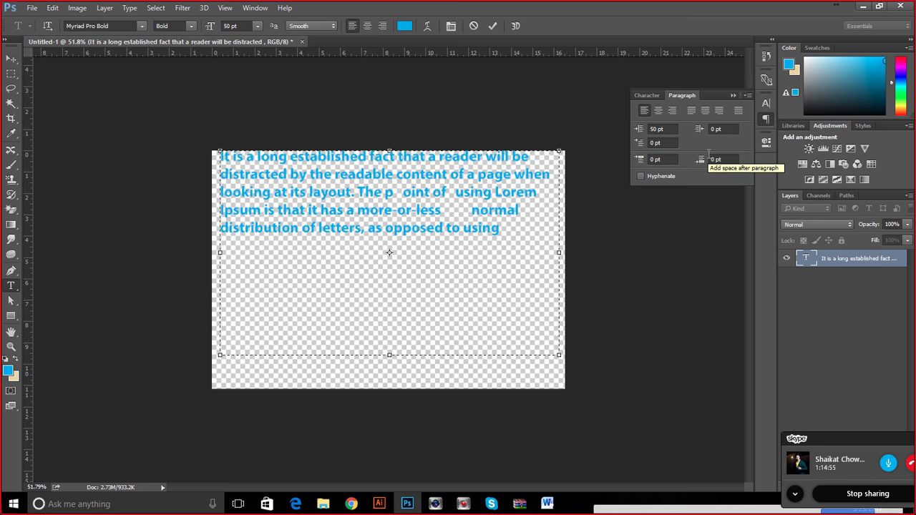
key("BackSpace")
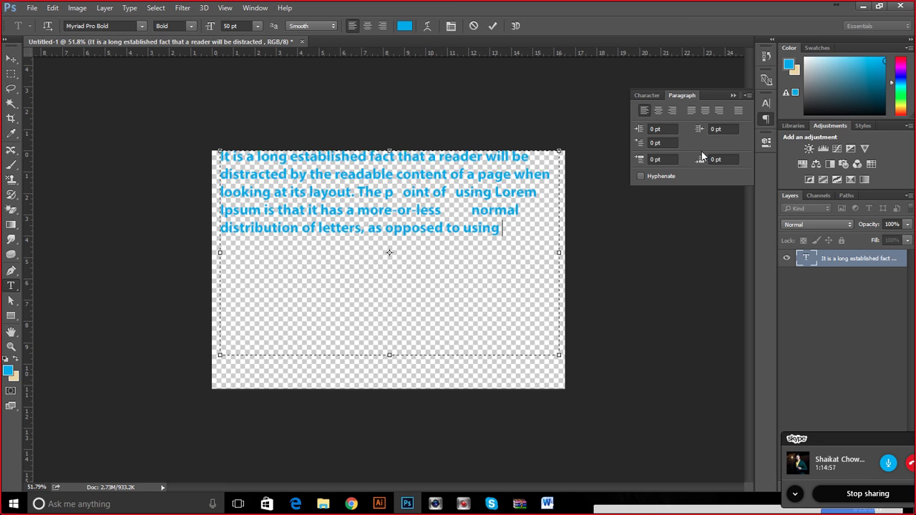
Collapse the character and paragraph settings and discard the current edits to the text layer.
left_click(636, 98)
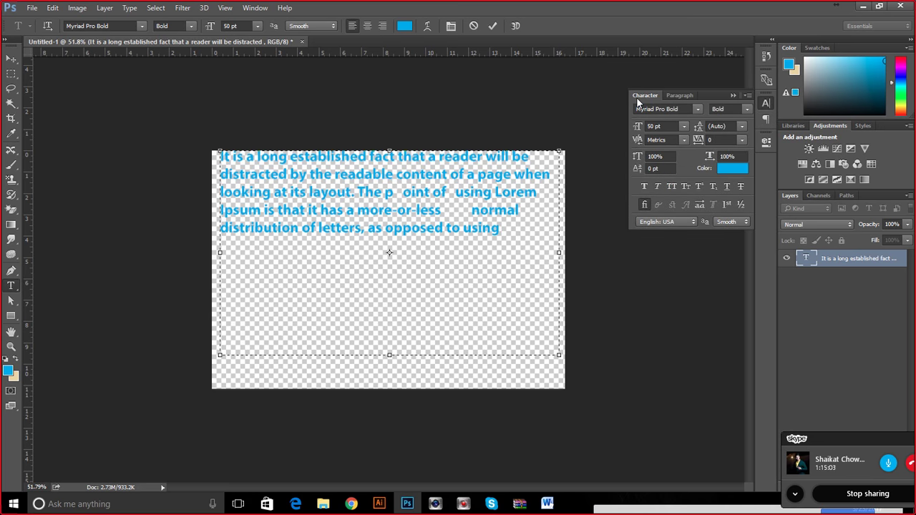
left_click(644, 205)
left_click(733, 95)
left_click_drag(503, 228, 141, 147)
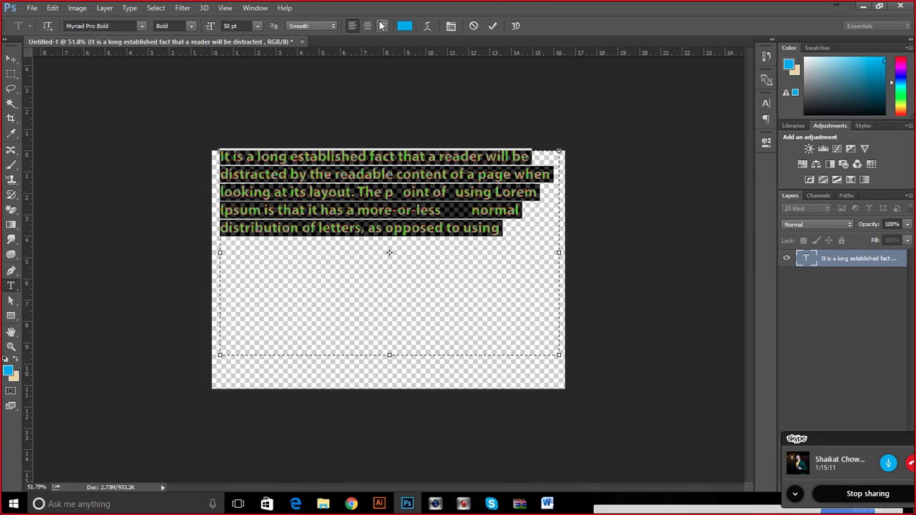
left_click(472, 25)
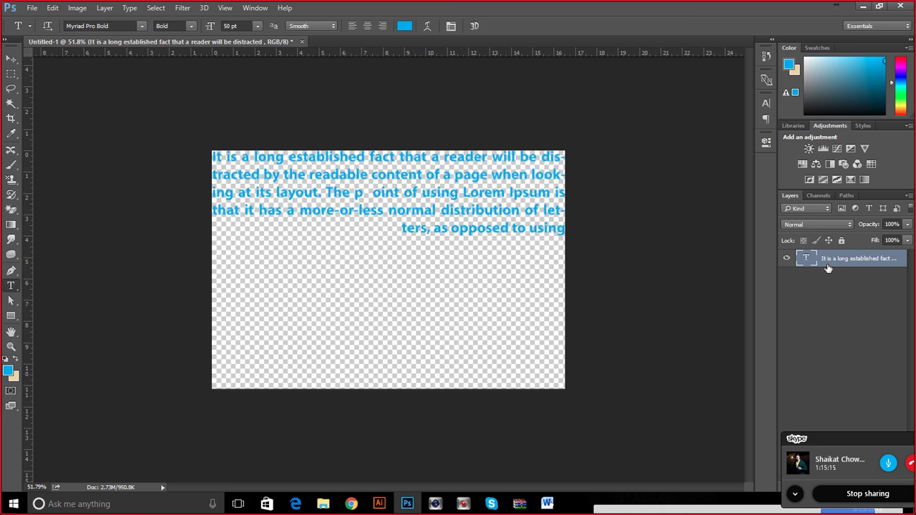
Move the call overlay away from the layer controls and replace the text layer with a new empty layer.
left_click_drag(857, 444, 822, 284)
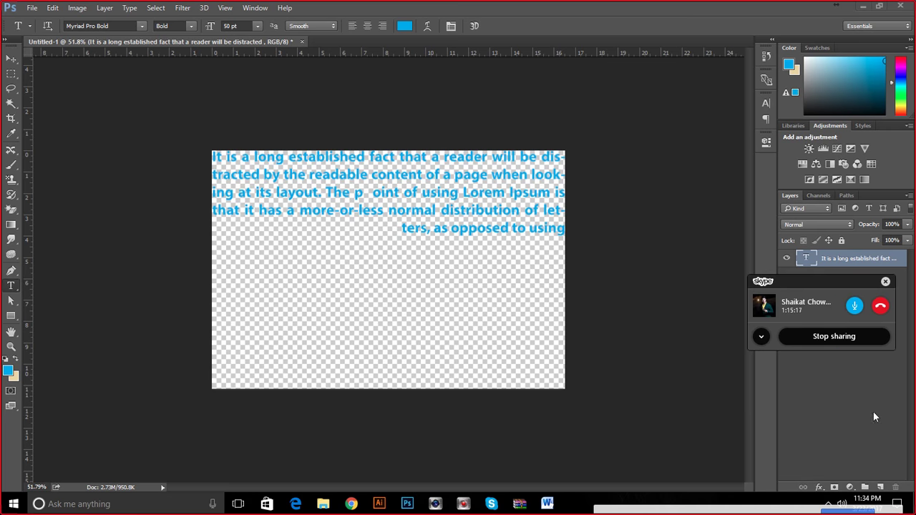
left_click(882, 486)
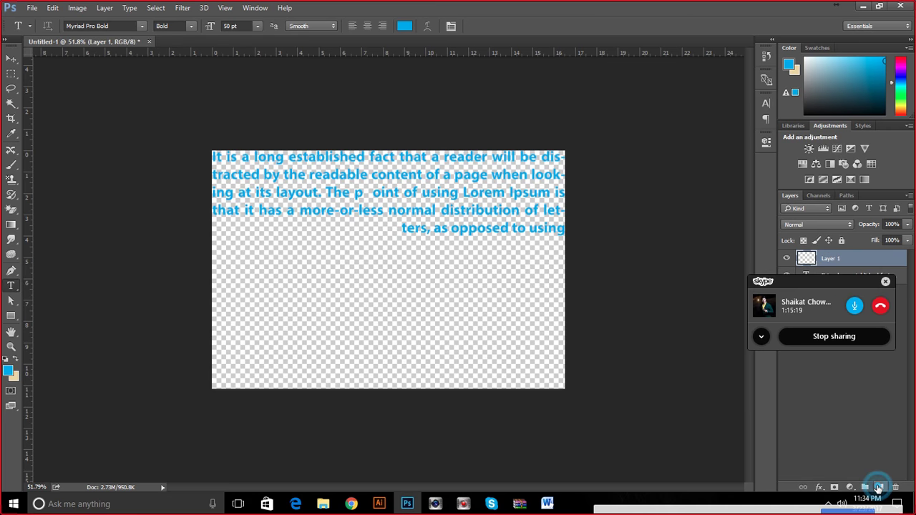
left_click(11, 58)
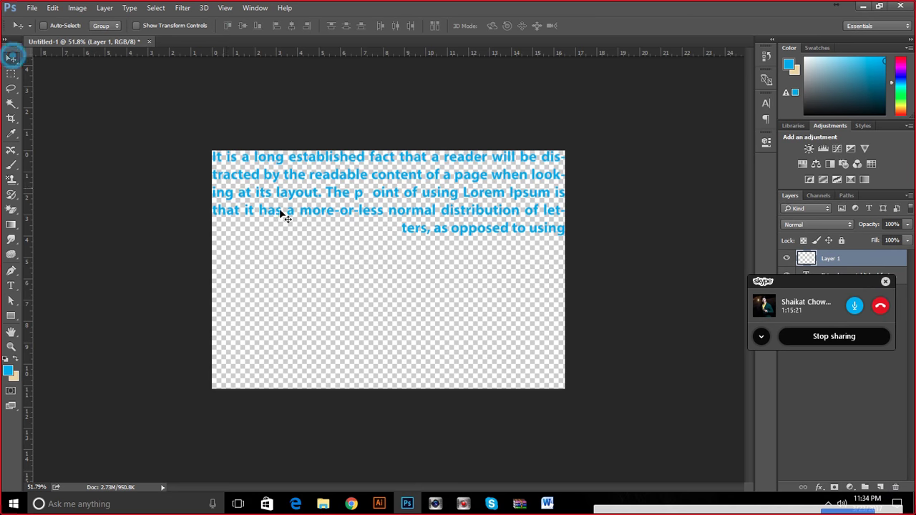
key("Delete")
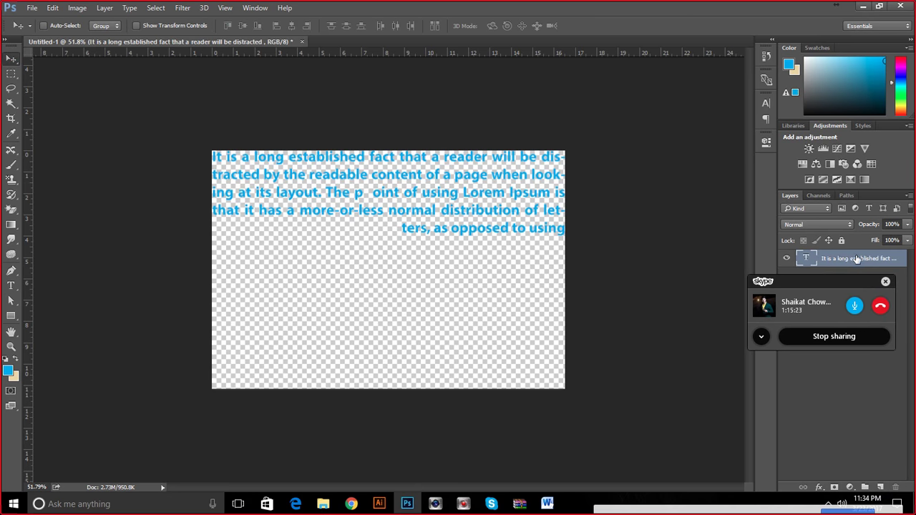
left_click(879, 486)
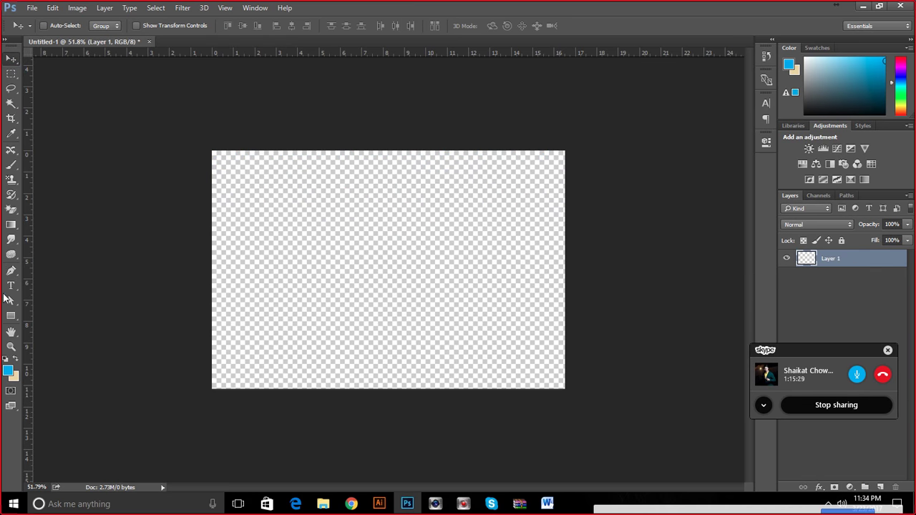
Draw an open S-shaped curve about 1053 px wide and 406 px high across the canvas with the Pen tool in Shape mode.
left_click(10, 271)
left_click(232, 313)
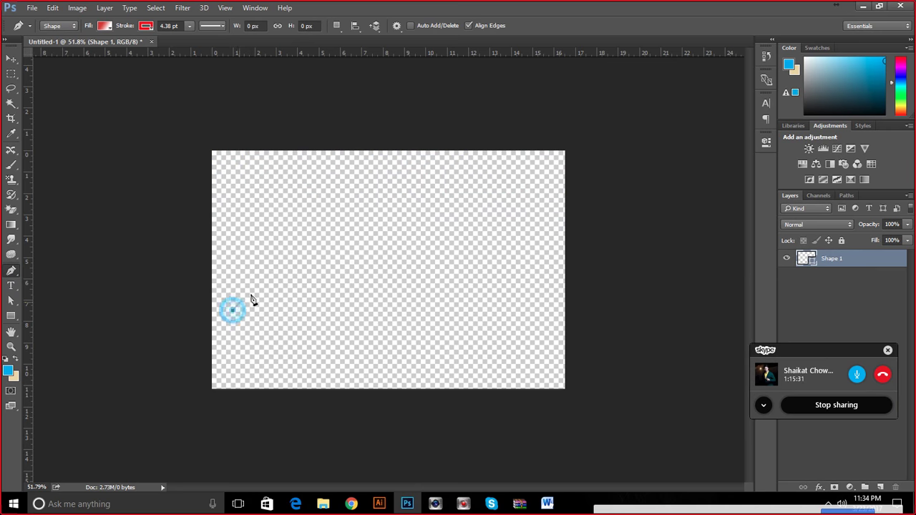
left_click_drag(393, 227, 519, 251)
left_click(545, 191)
left_click_drag(546, 191, 551, 180)
key("Return")
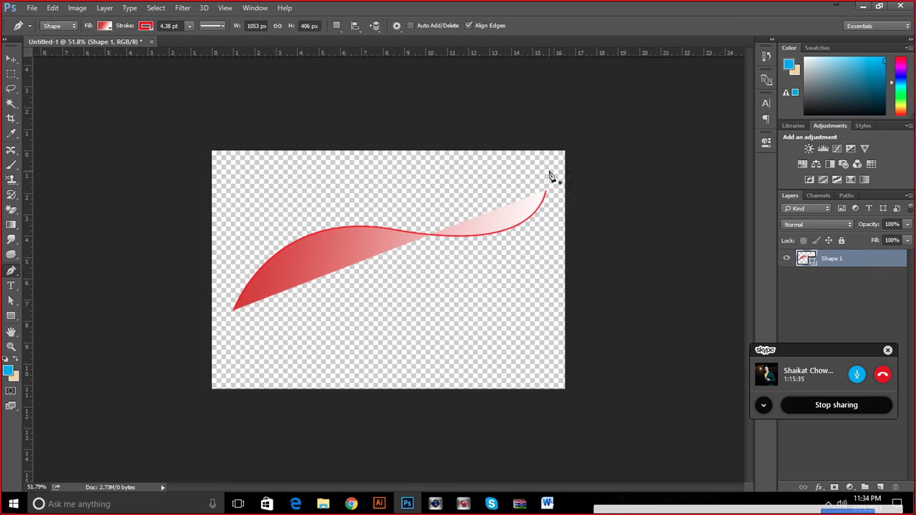
Set both the fill and the stroke of the S-shaped curve to no color.
left_click(105, 26)
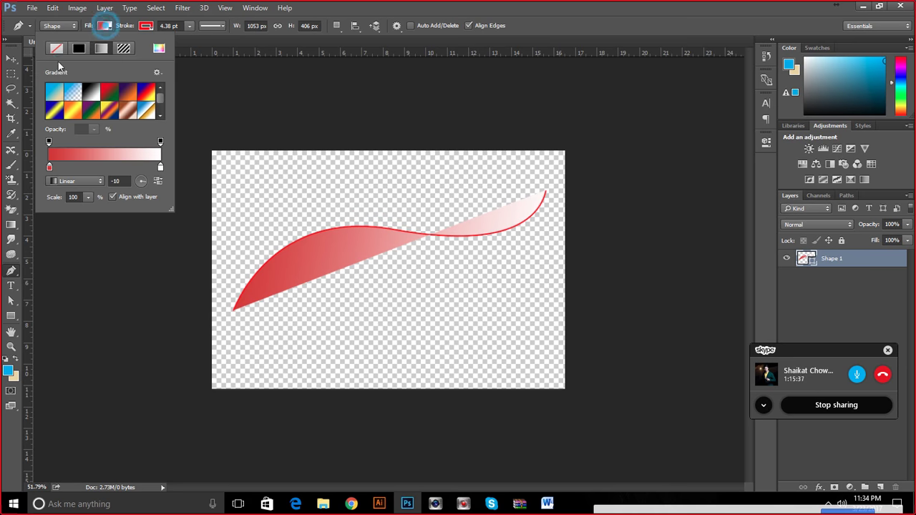
left_click(47, 41)
left_click(429, 4)
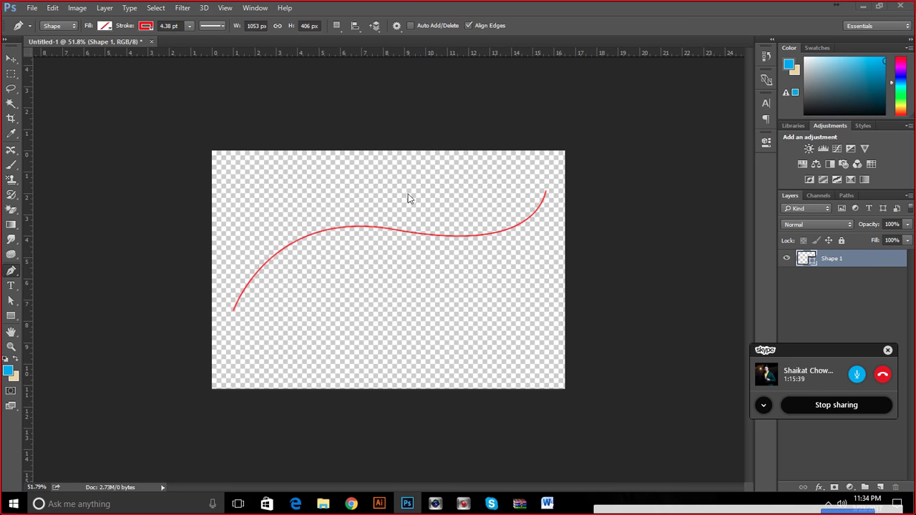
left_click(143, 28)
left_click(98, 48)
left_click(464, 21)
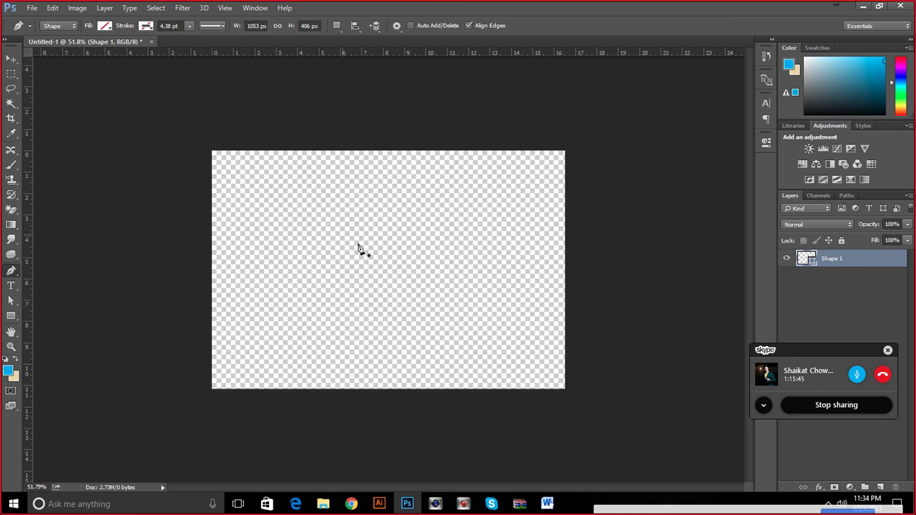
Delete the curve's path and fill the Shape 1 layer with the blue foreground color.
left_click(820, 259)
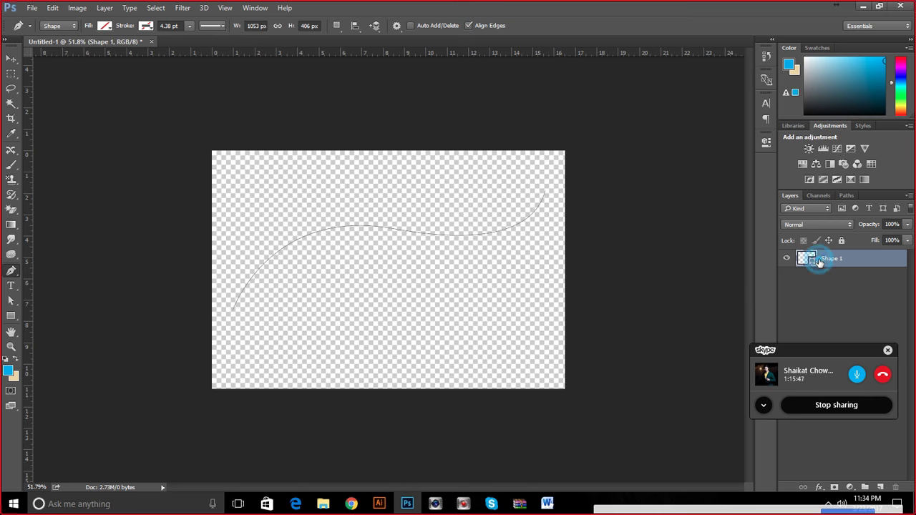
key("Delete")
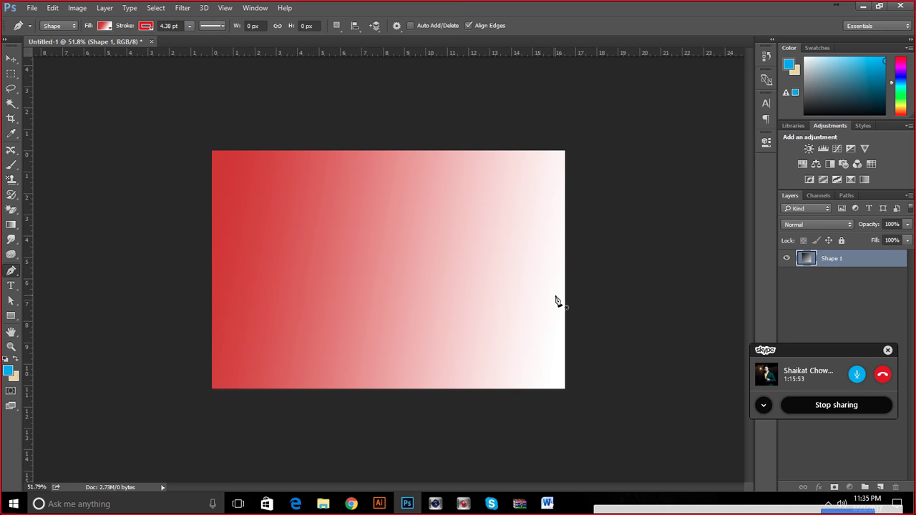
key("alt+BackSpace")
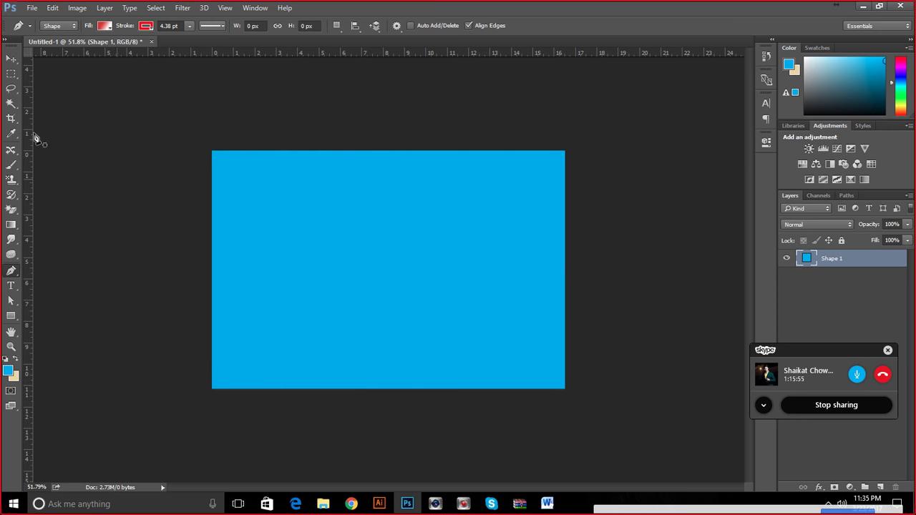
Draw a second open S-shaped curve about 987 px wide and 369 px high over the blue background with the Pen tool.
left_click(252, 313)
left_click(334, 279)
left_click(397, 271)
left_click(461, 264)
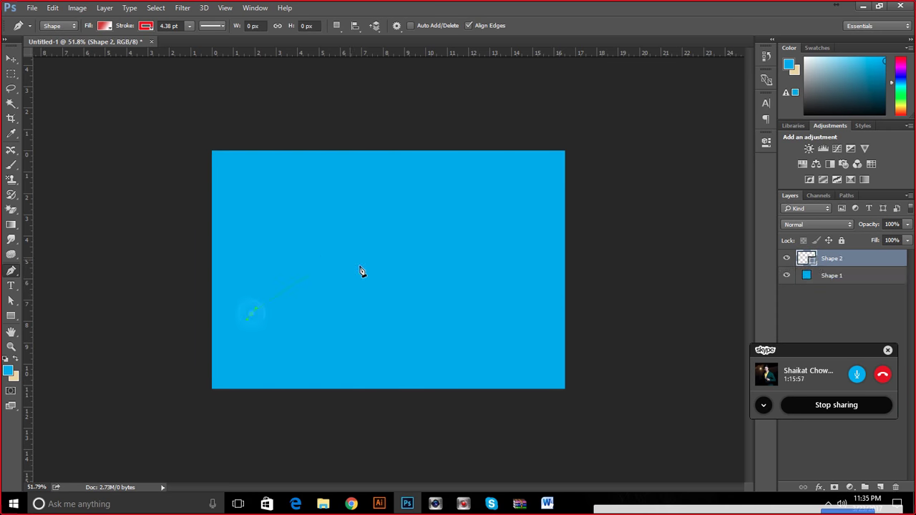
left_click_drag(508, 299, 510, 300)
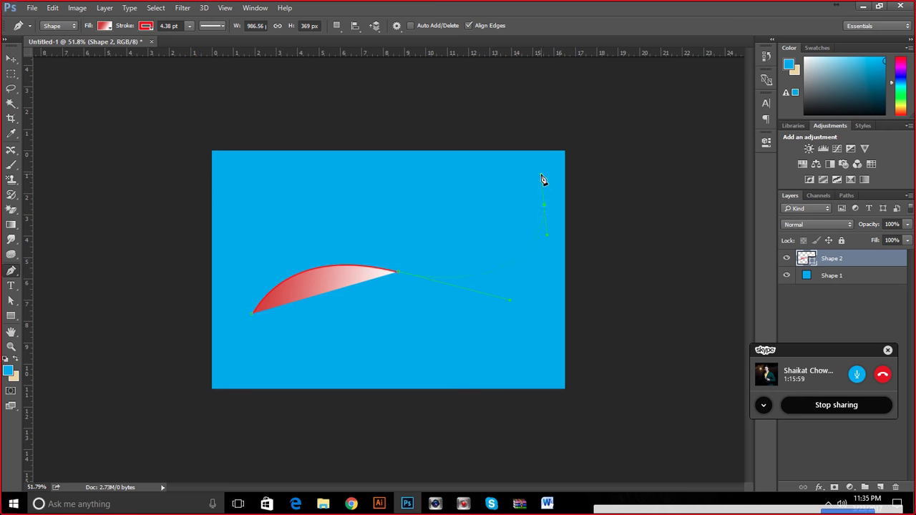
left_click_drag(542, 177, 540, 173)
key("Return")
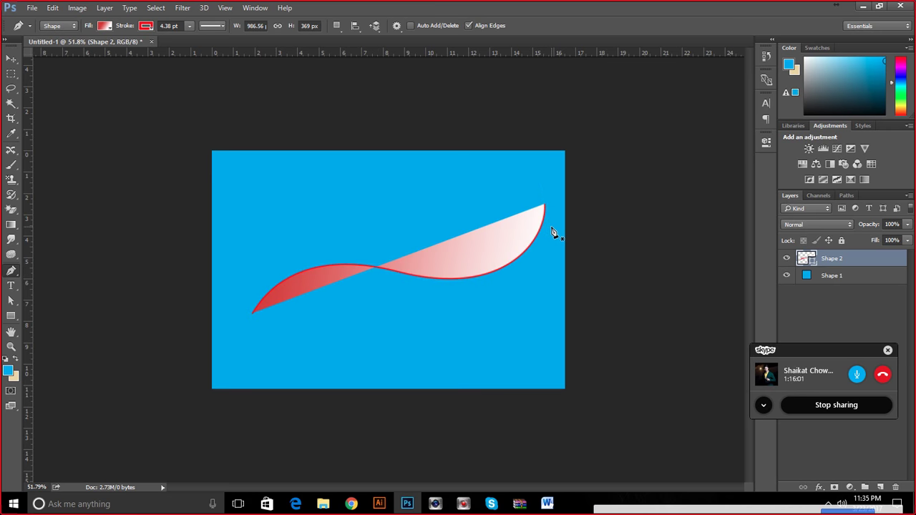
Remove the fill and the stroke from the Shape 2 curve so only its path is left.
left_click(104, 26)
left_click(56, 47)
left_click(146, 25)
left_click(97, 48)
left_click(349, 36)
key("ctrl+0")
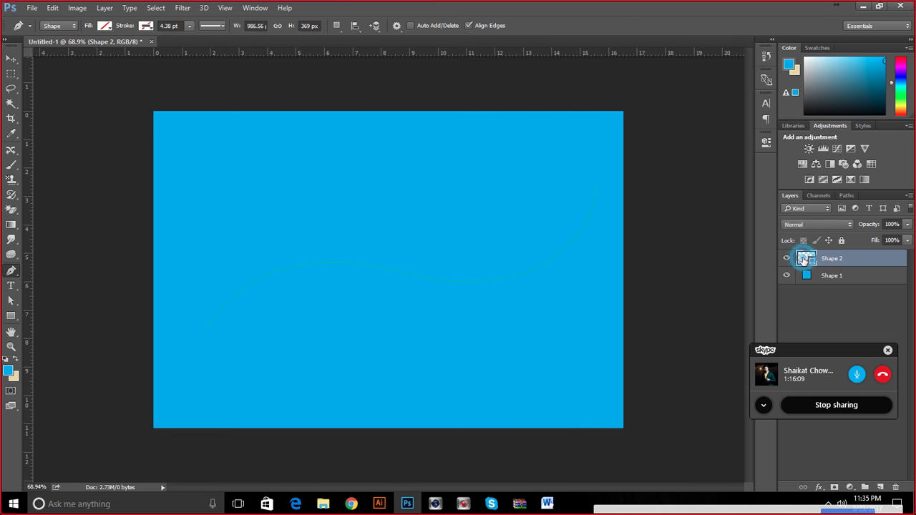
double_click(806, 259)
left_click(526, 161)
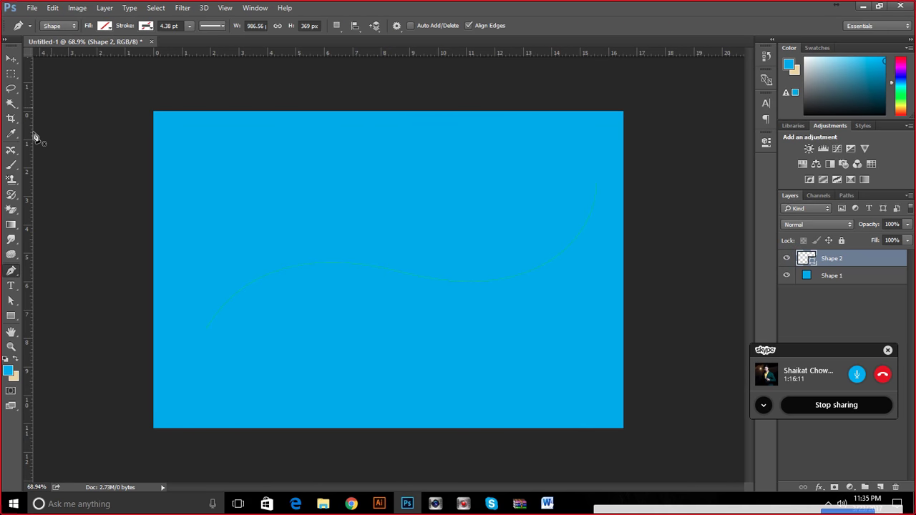
Activate the Type tool and hide the blue Shape 1 layer behind the curve.
scroll(329, 276, "up", 3)
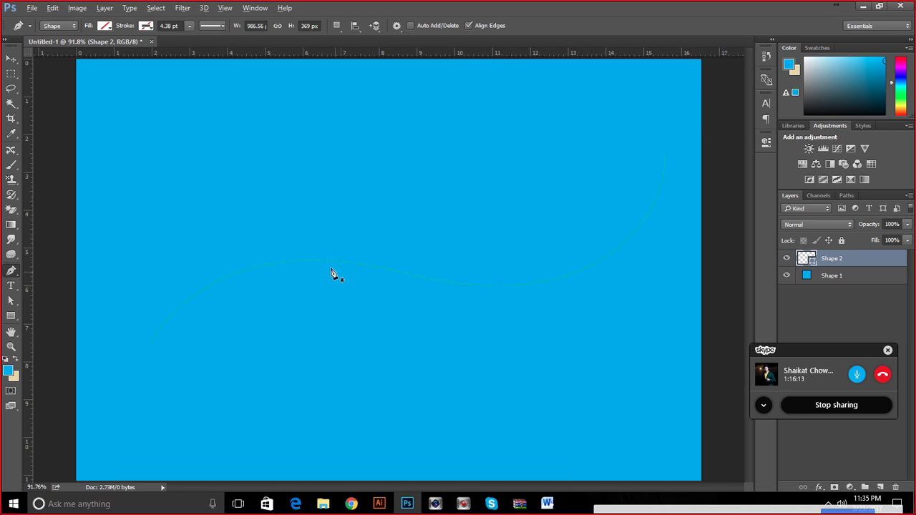
scroll(333, 272, "down", 3)
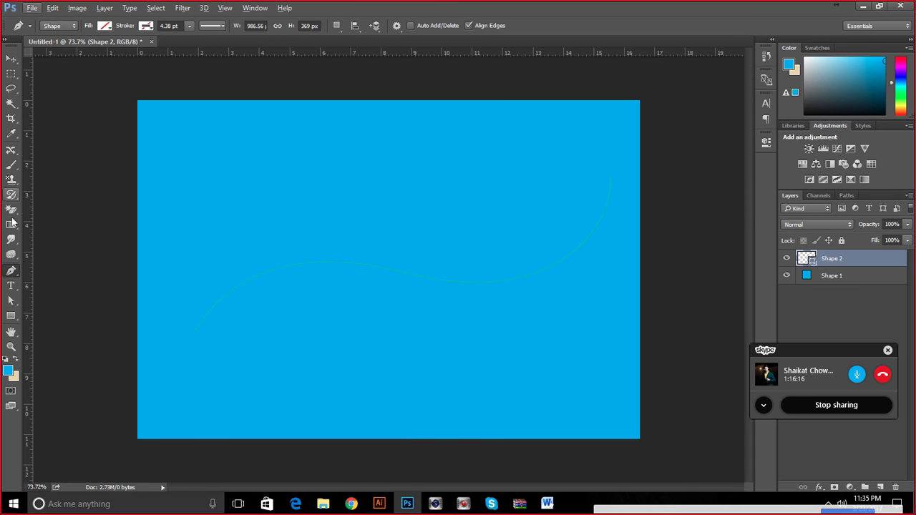
left_click(10, 285)
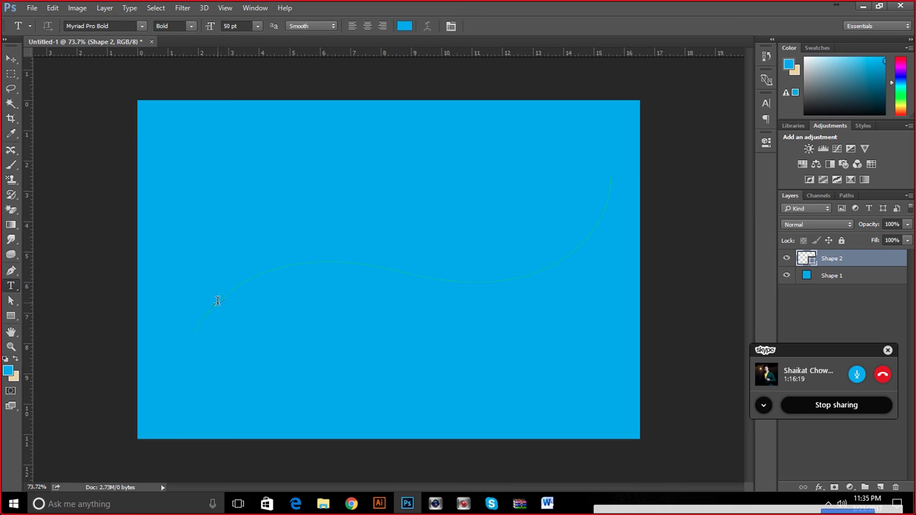
left_click(786, 276)
scroll(264, 303, "up", 2)
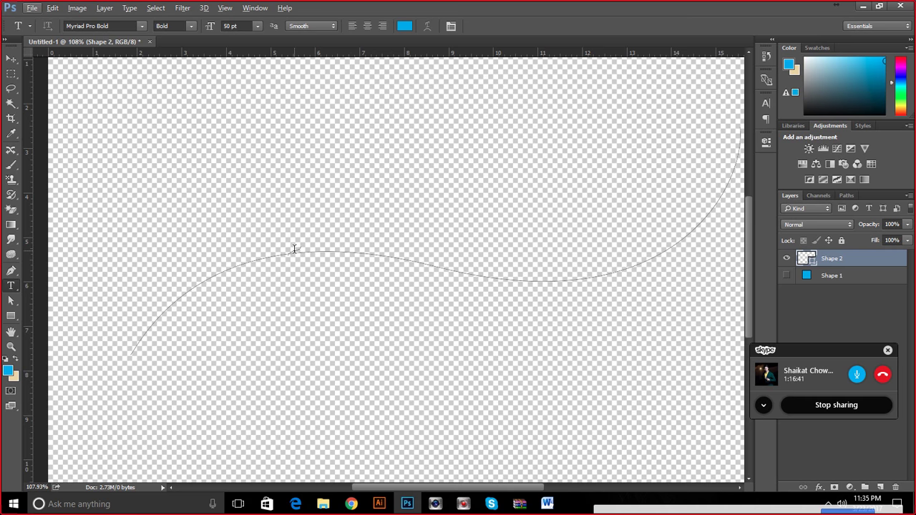
Start a text on the curve's path and enter "dasfasfadfas" along it.
left_click(191, 288)
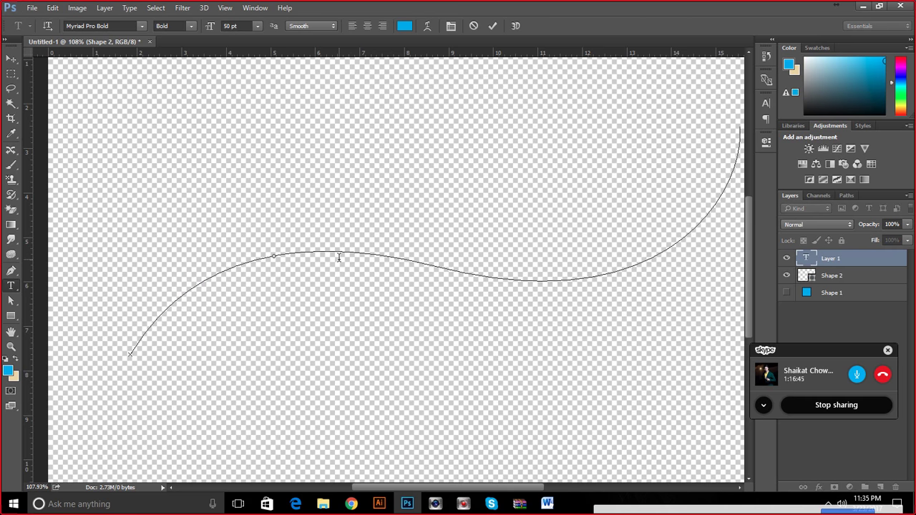
scroll(339, 258, "down", 3)
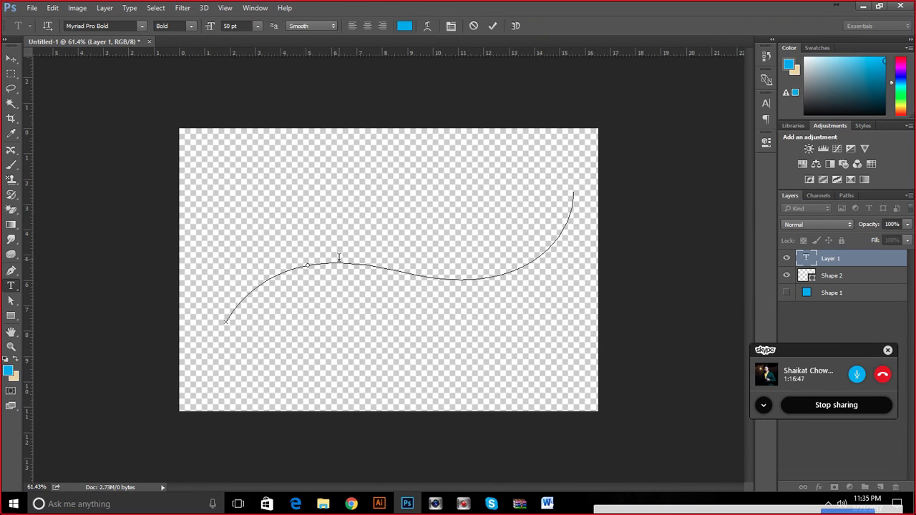
type("dasfasfadfas")
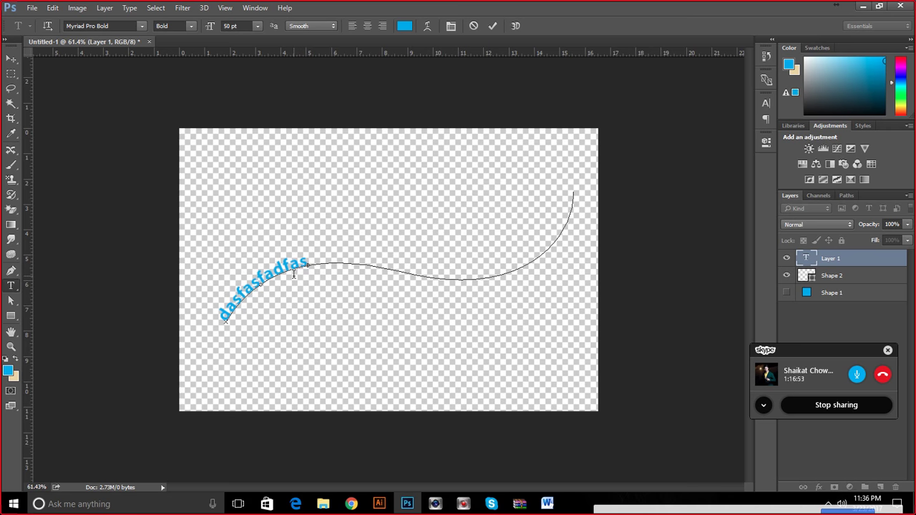
Try to move the start and end markers of the "dasfasfadfas" text along the curve.
scroll(315, 271, "up", 5)
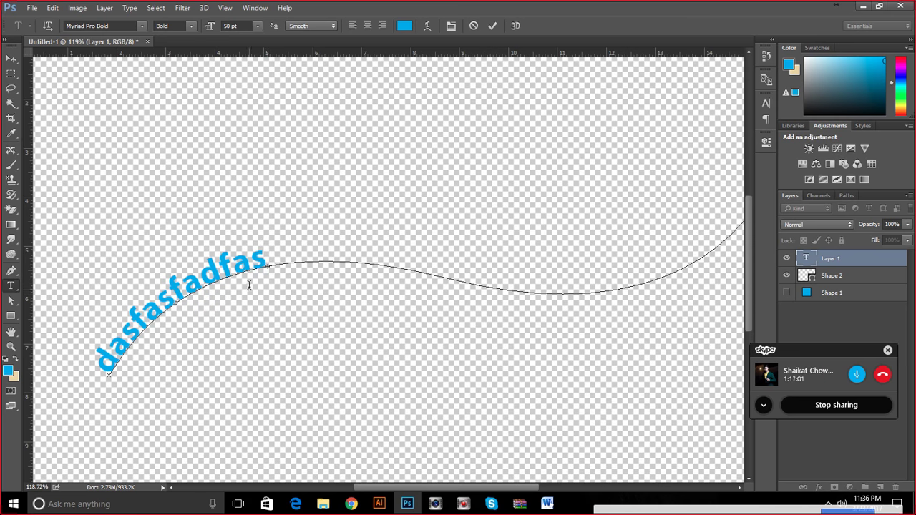
scroll(267, 266, "up", 3)
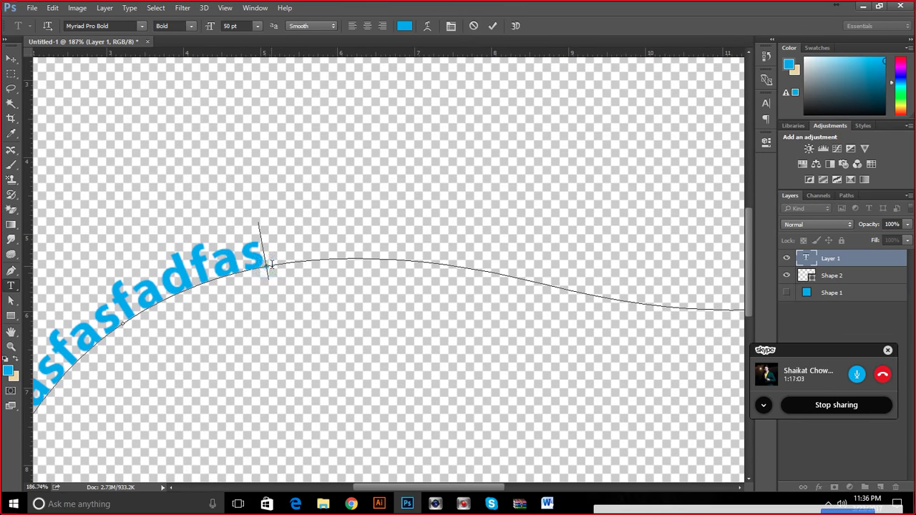
scroll(266, 271, "down", 3)
scroll(233, 292, "down", 2)
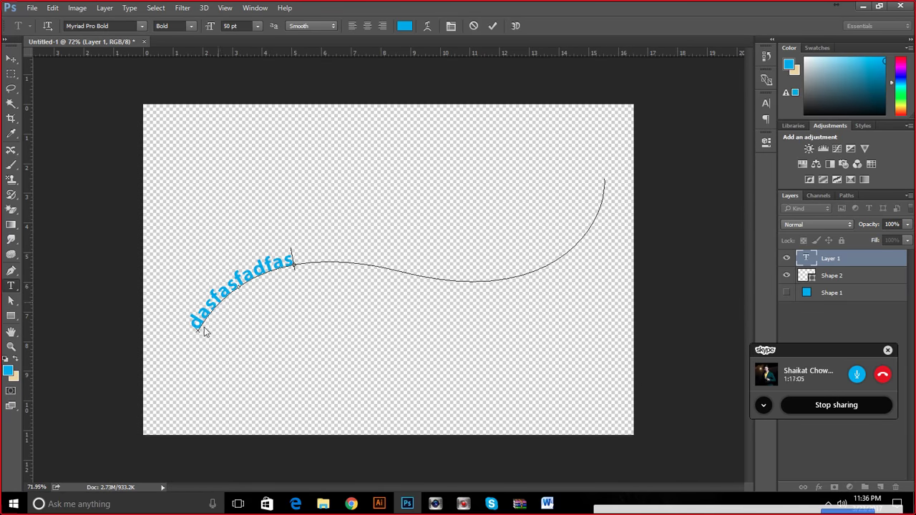
left_click_drag(237, 286, 270, 285)
left_click(231, 286)
left_click(196, 336)
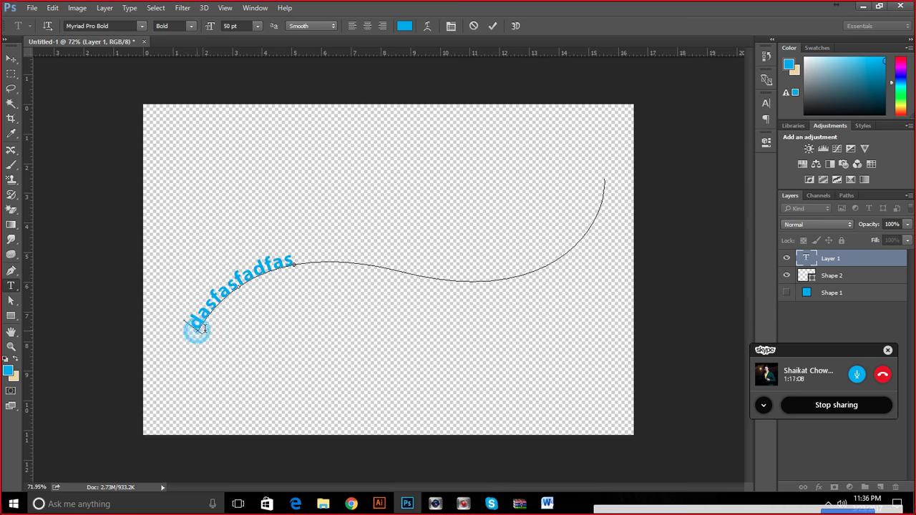
left_click(293, 265)
left_click(321, 262)
left_click(295, 264)
left_click(277, 269)
left_click(239, 286)
left_click(194, 328)
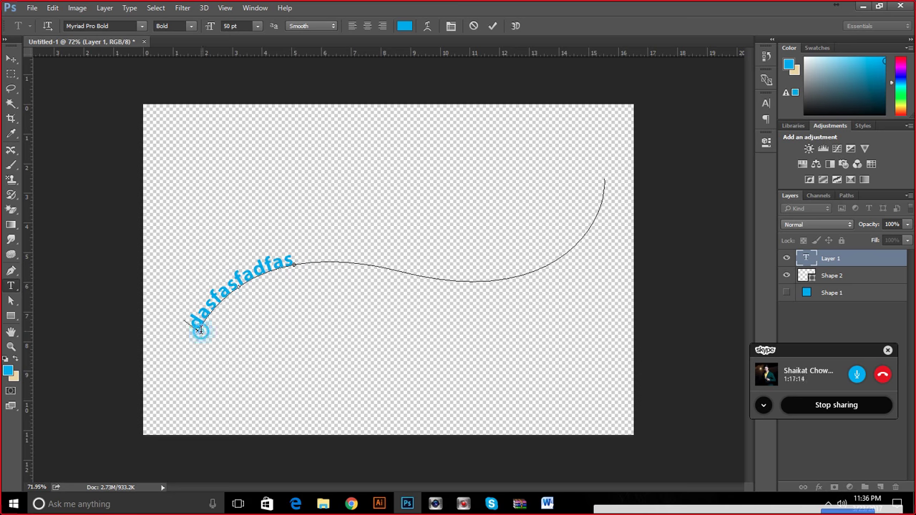
Discard the text being edited on the curve and delete the Shape 2 layer.
left_click(473, 26)
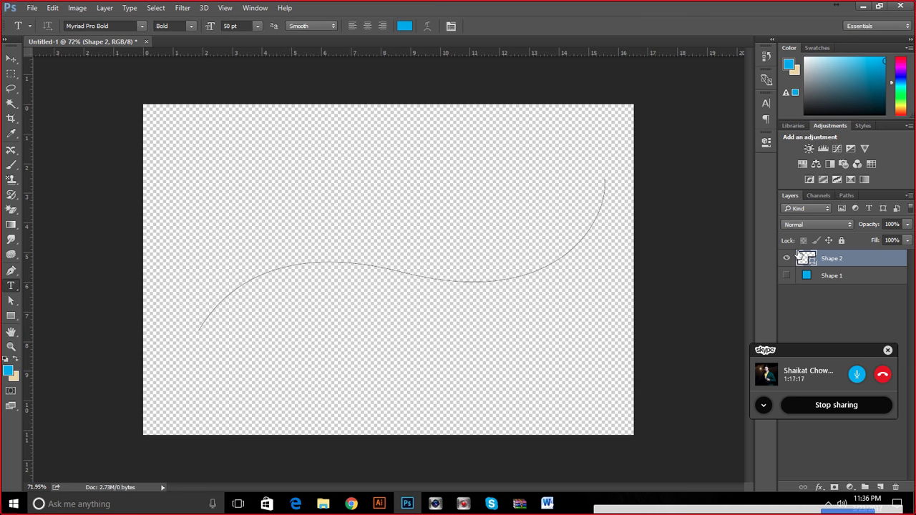
key("Delete")
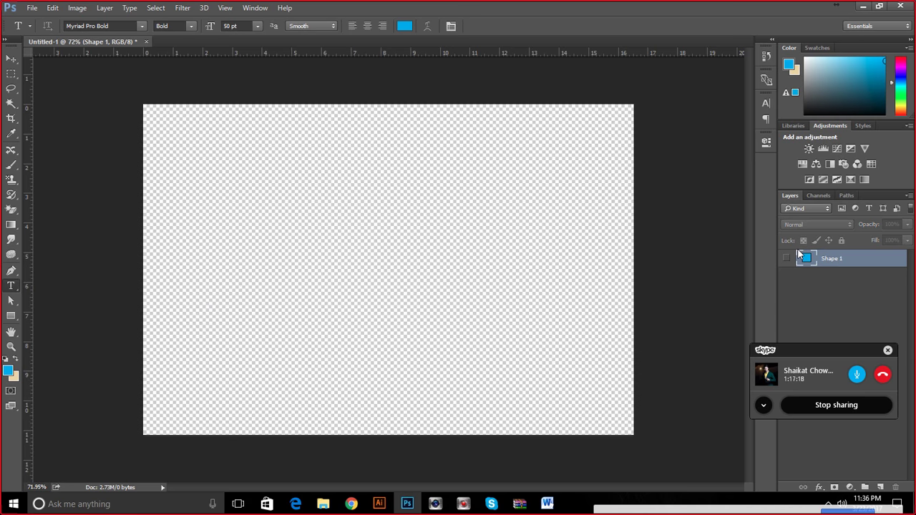
Set the Pen tool to Path mode and draw an open S-shaped curve across the canvas.
left_click(11, 271)
left_click(57, 26)
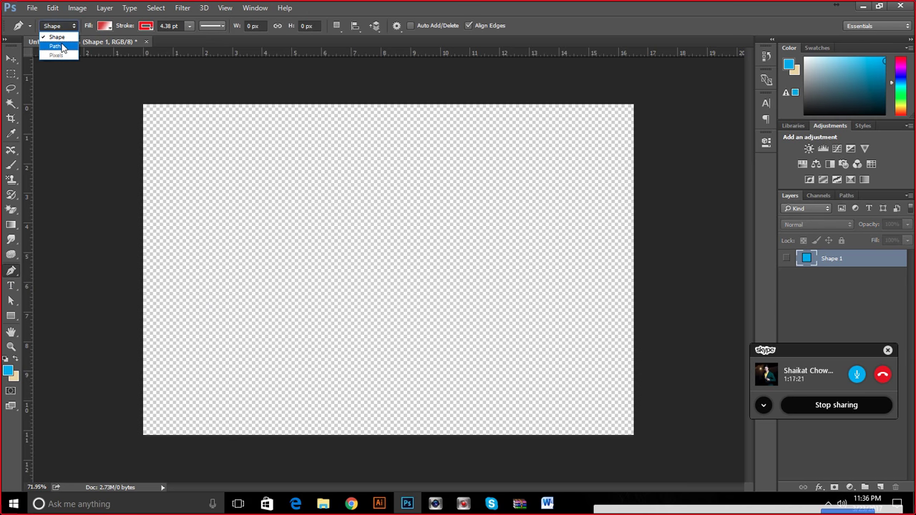
left_click(56, 46)
left_click(162, 297)
left_click_drag(371, 242, 502, 312)
left_click_drag(603, 222, 668, 145)
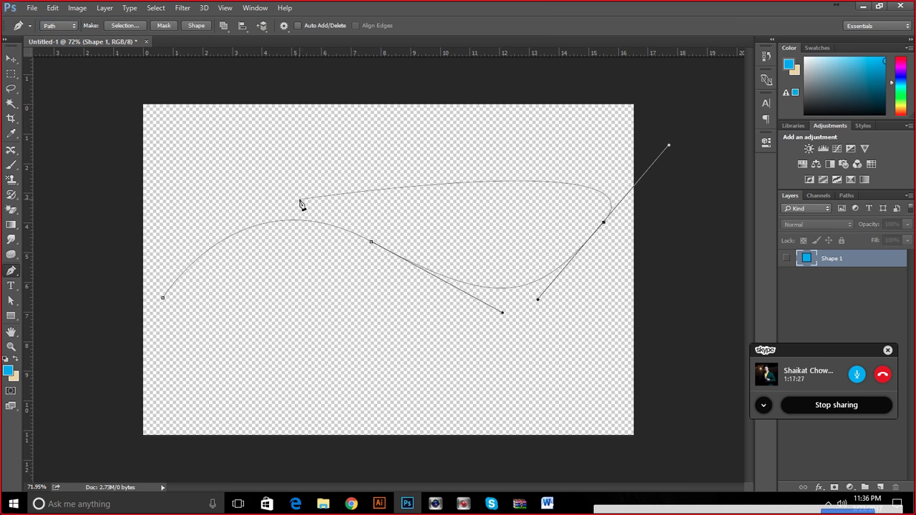
key("Return")
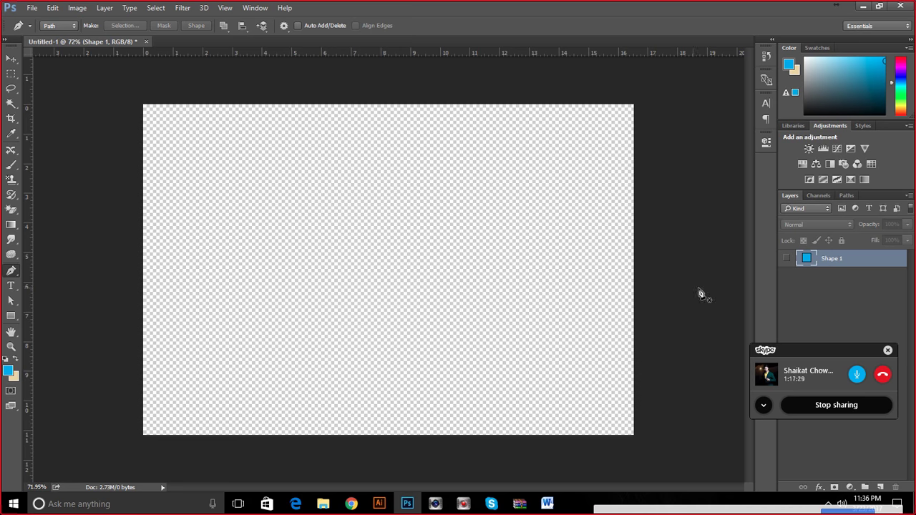
Select the Work Path so its curve is active and switch to the Type tool.
left_click(846, 195)
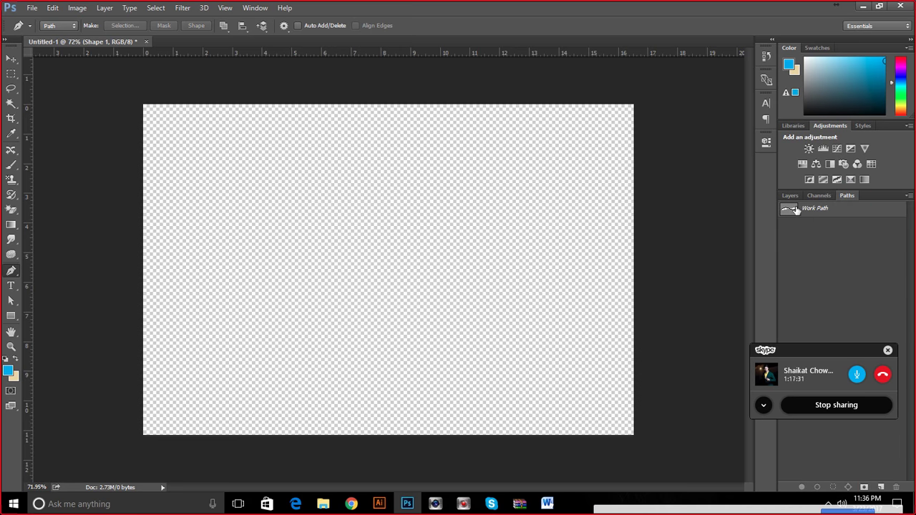
left_click(809, 209)
left_click(10, 286)
left_click(335, 228)
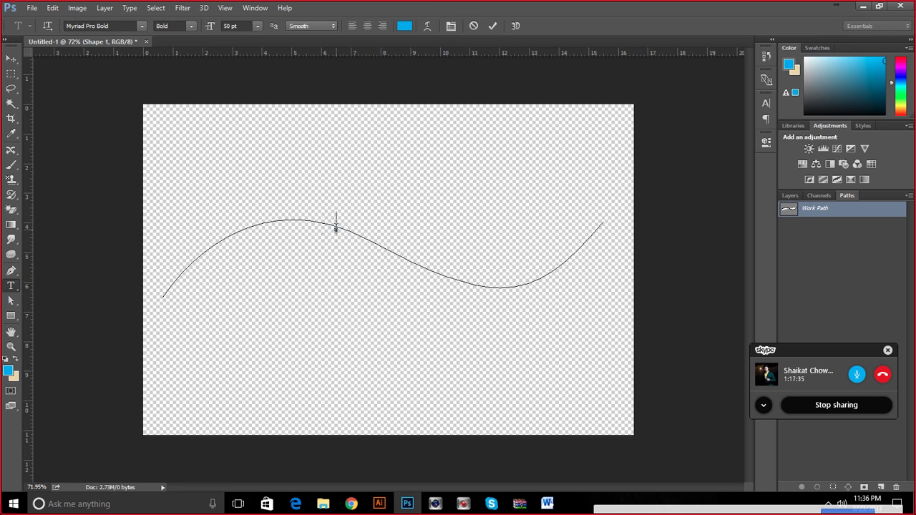
type("It is a long established")
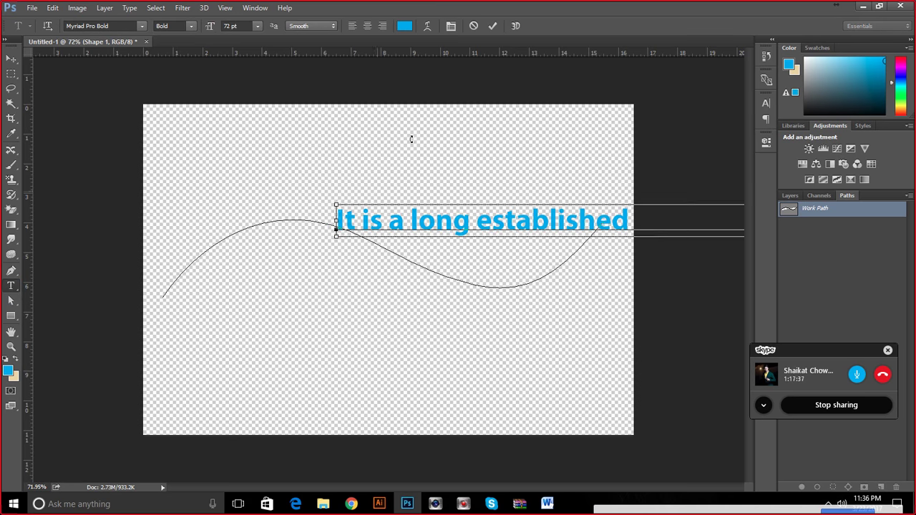
left_click(472, 25)
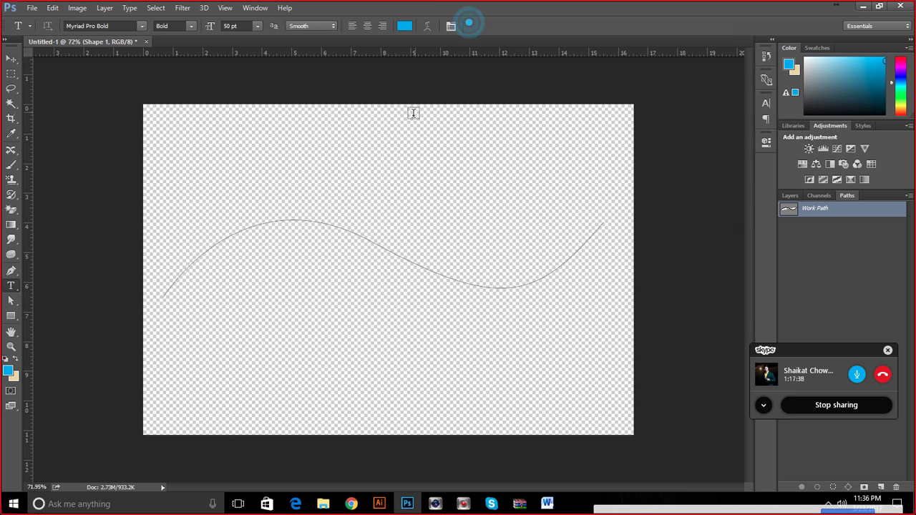
Enter "It is a long established fact that a reader will be distracted" along the Work Path curve and commit the text.
left_click(322, 222)
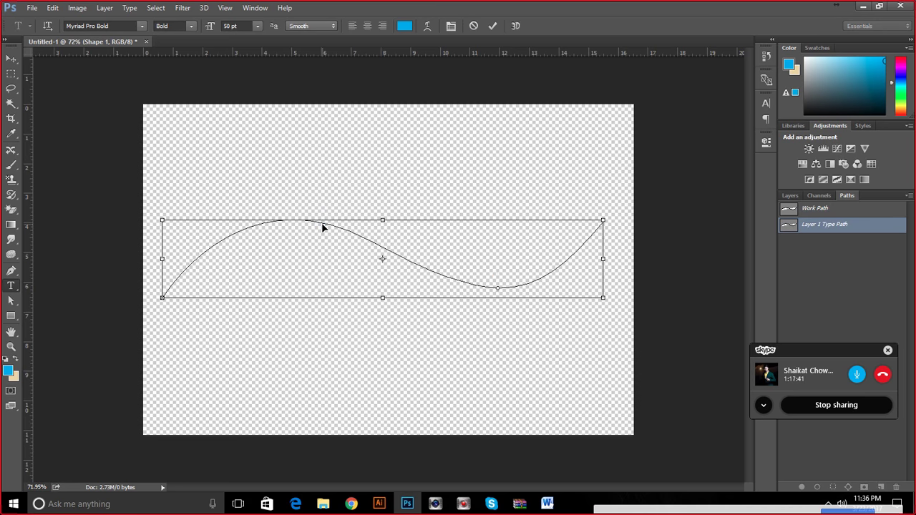
type("It is a long established fact")
left_click(497, 288)
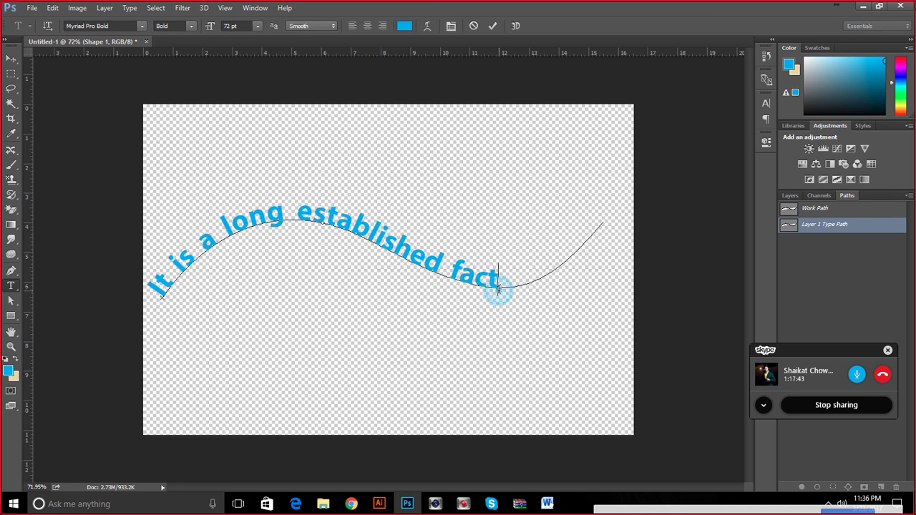
left_click(493, 26)
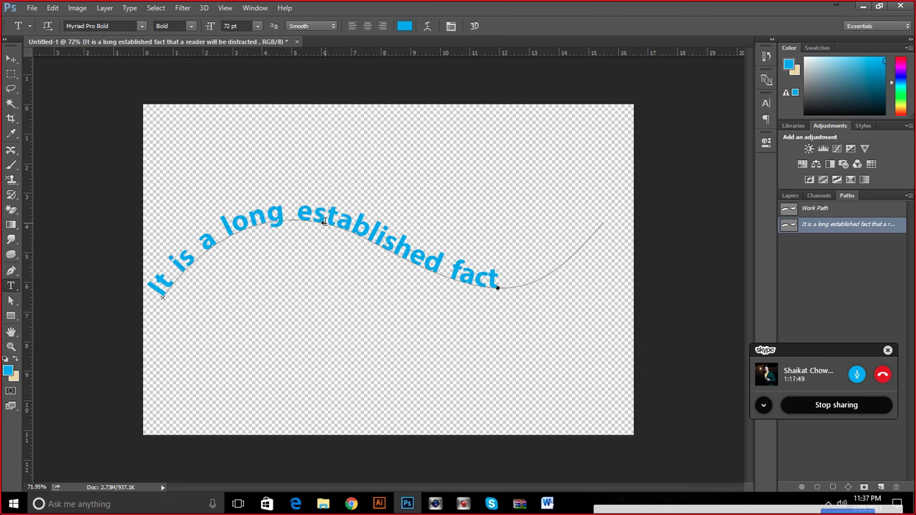
Try to shift the path text's start and end markers with the Type tool active.
key("super")
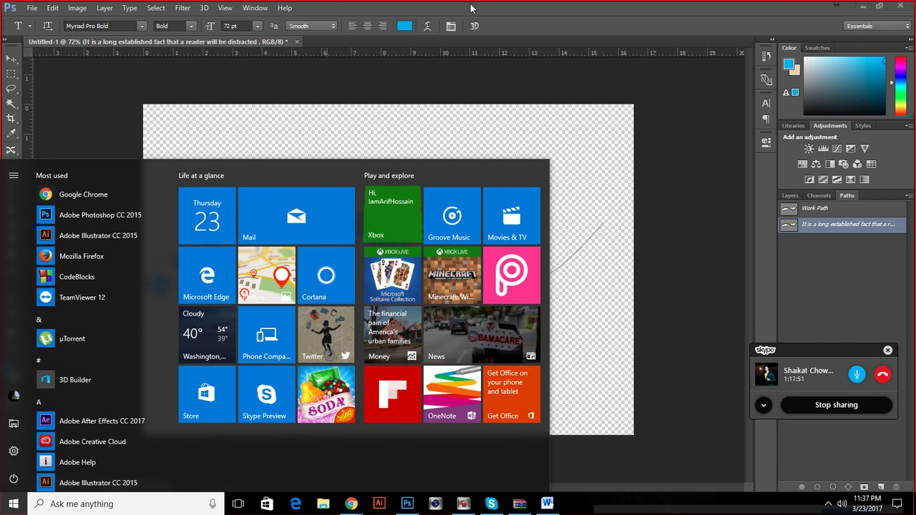
left_click(469, 6)
scroll(504, 304, "up", 3)
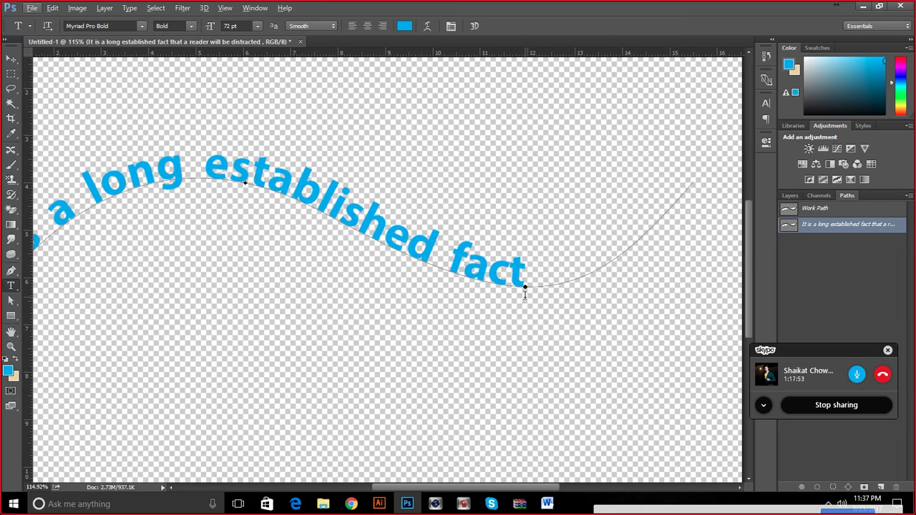
left_click(525, 286)
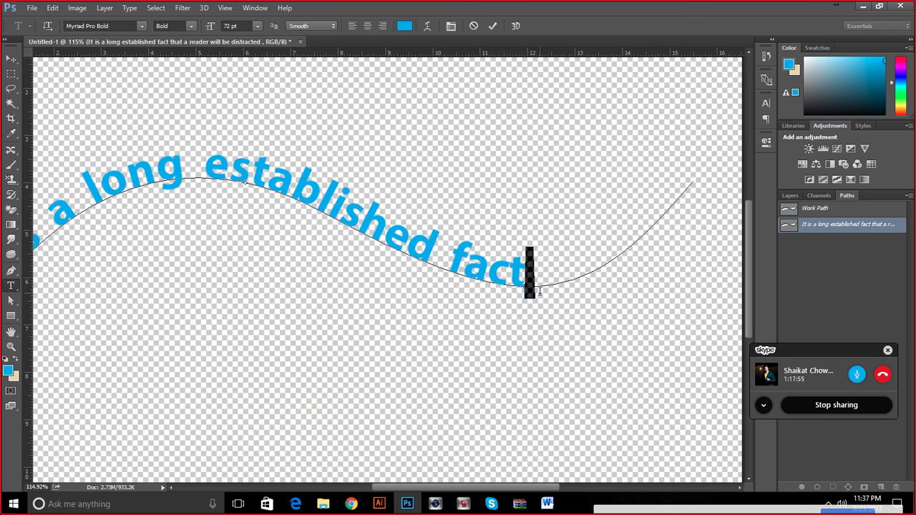
left_click(246, 183)
key("shift+Right")
scroll(257, 190, "down", 3)
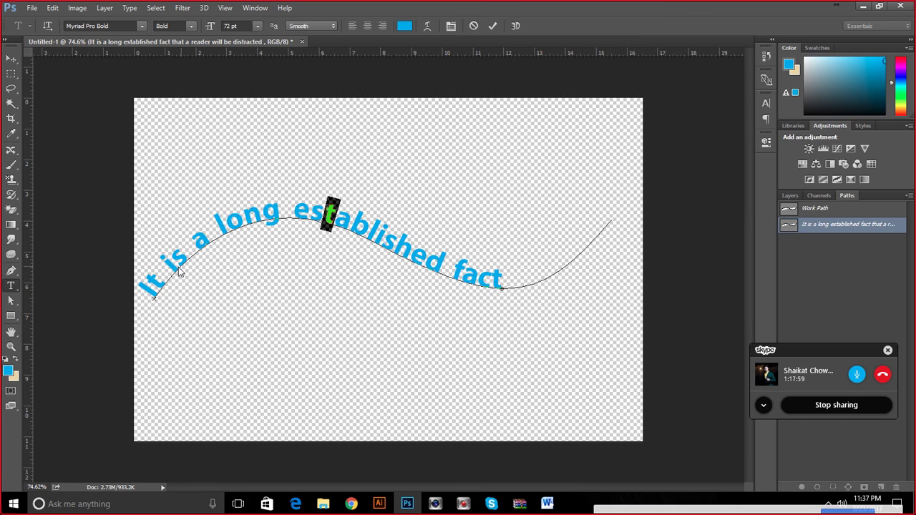
left_click_drag(155, 302, 146, 279)
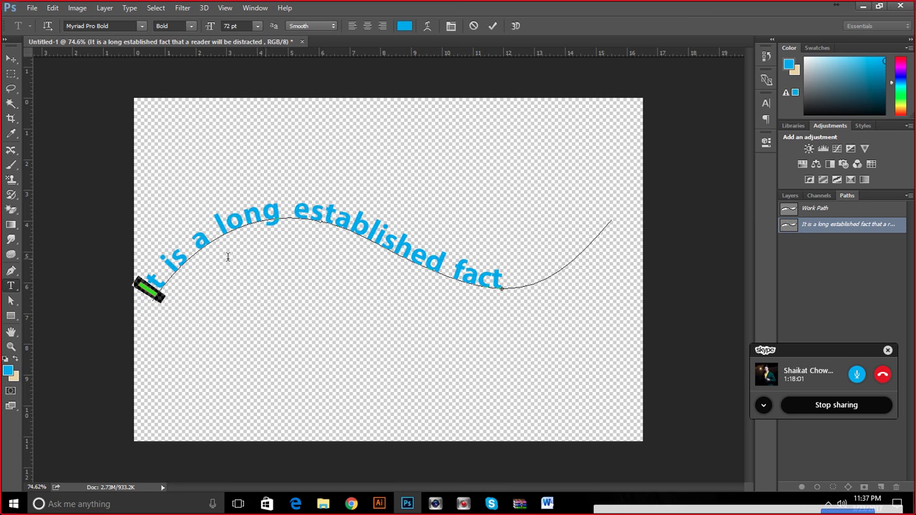
key("ctrl+a")
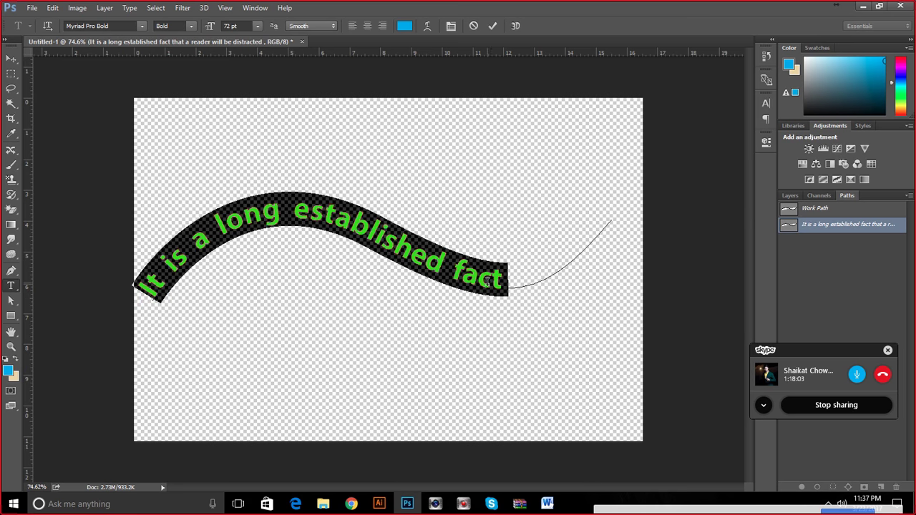
left_click(502, 288)
Pull the lower bend of the text's path slightly downward with Path Selection and nudge the end marker back along it.
left_click(10, 301)
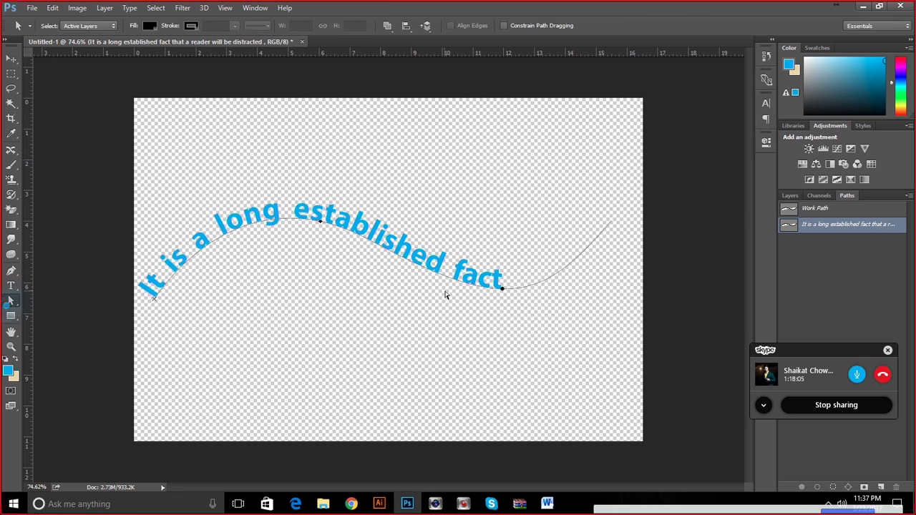
left_click_drag(501, 289, 505, 309)
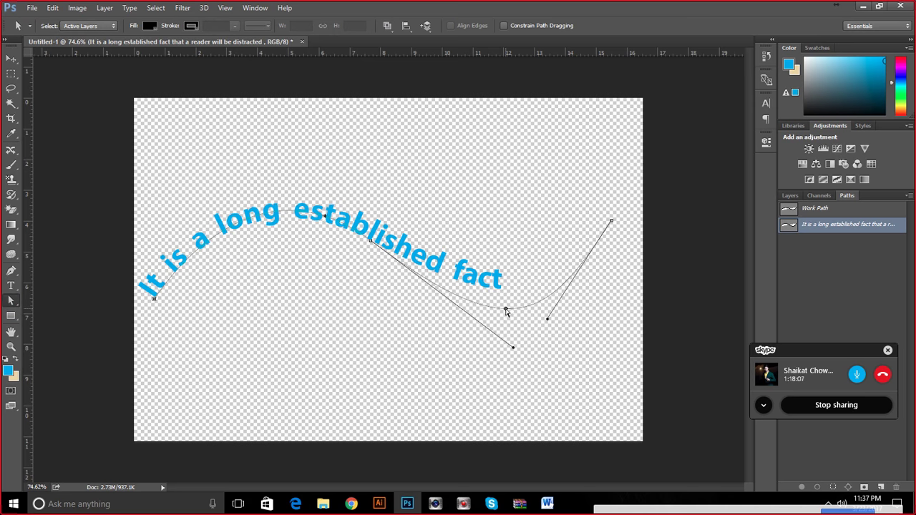
left_click(506, 309)
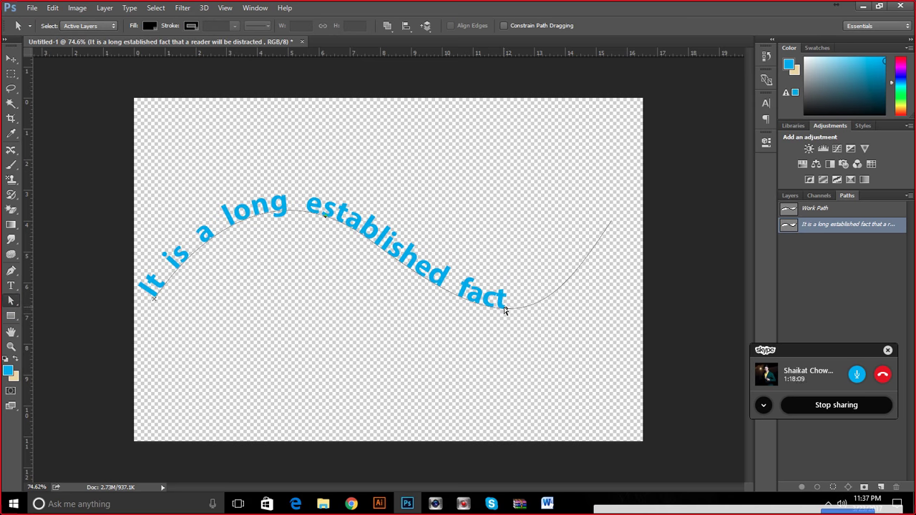
mouse_move(505, 305)
left_mouse_down()
mouse_move(518, 306)
mouse_move(501, 306)
left_mouse_up()
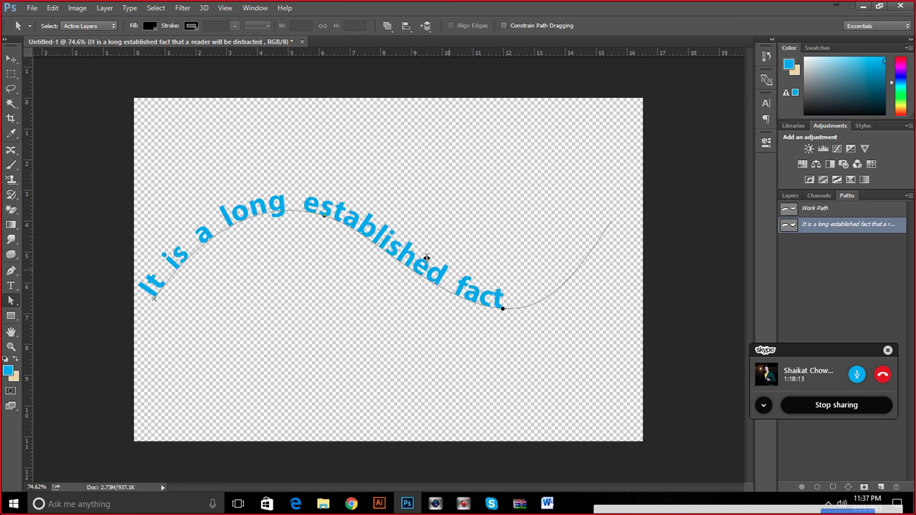
Try to grab the path text's end marker after "fact" with the Type tool.
left_click(12, 271)
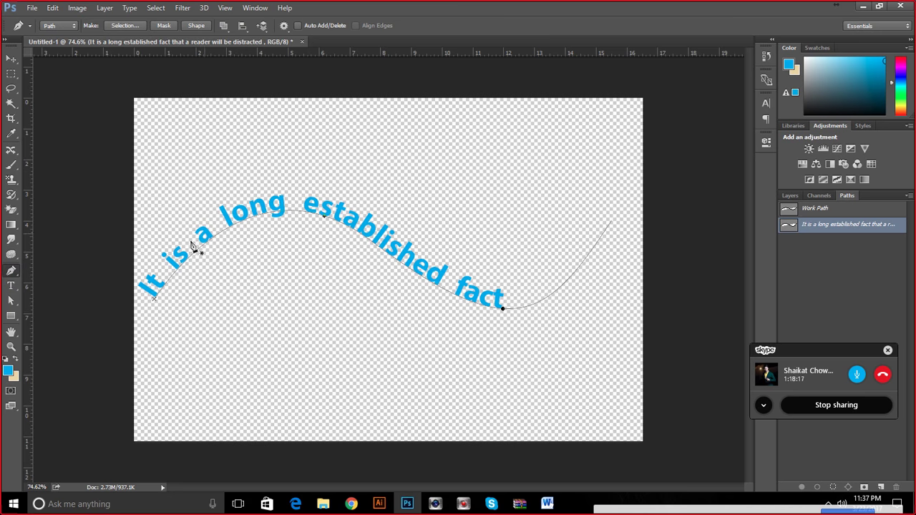
left_click(11, 284)
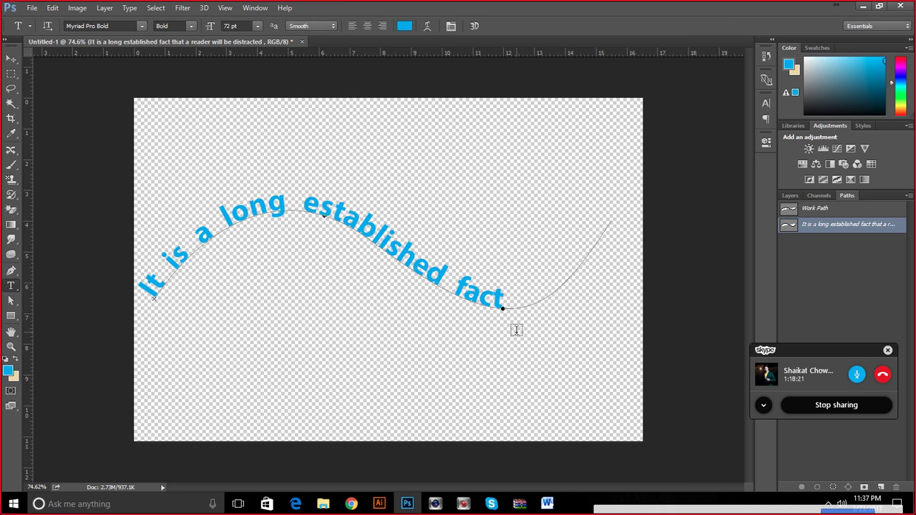
scroll(515, 327, "up", 10)
scroll(515, 328, "up", 1)
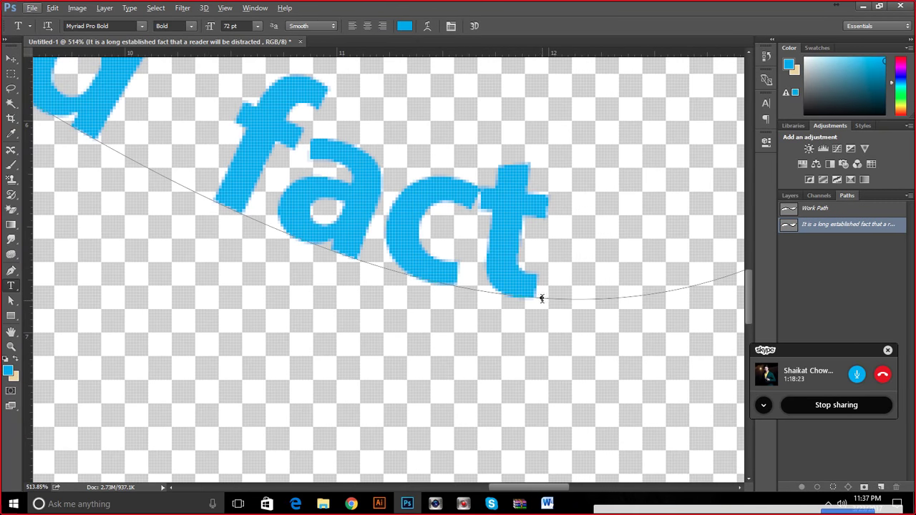
scroll(540, 298, "down", 13)
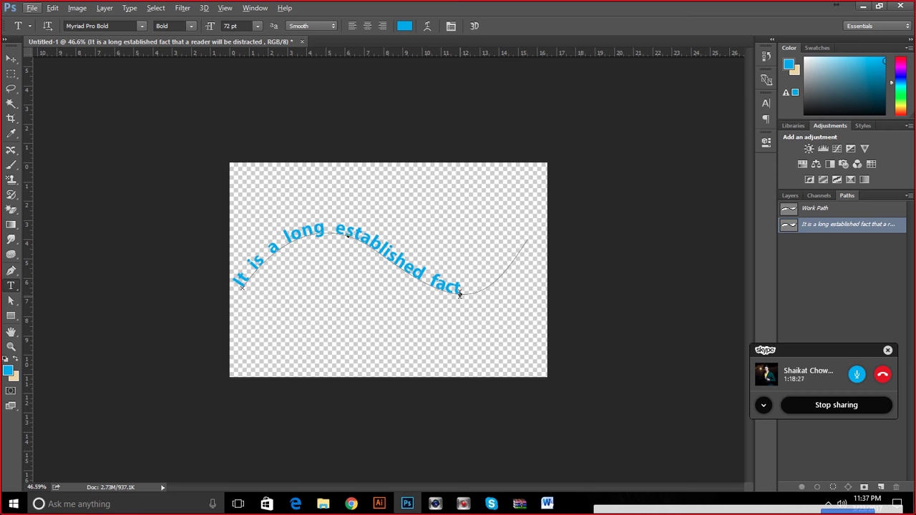
left_click_drag(461, 295, 157, 276)
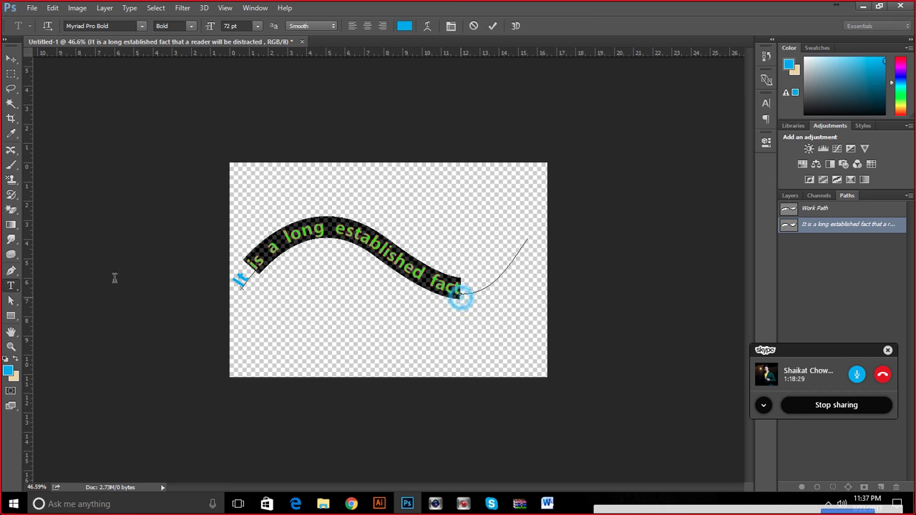
scroll(461, 294, "up", 5)
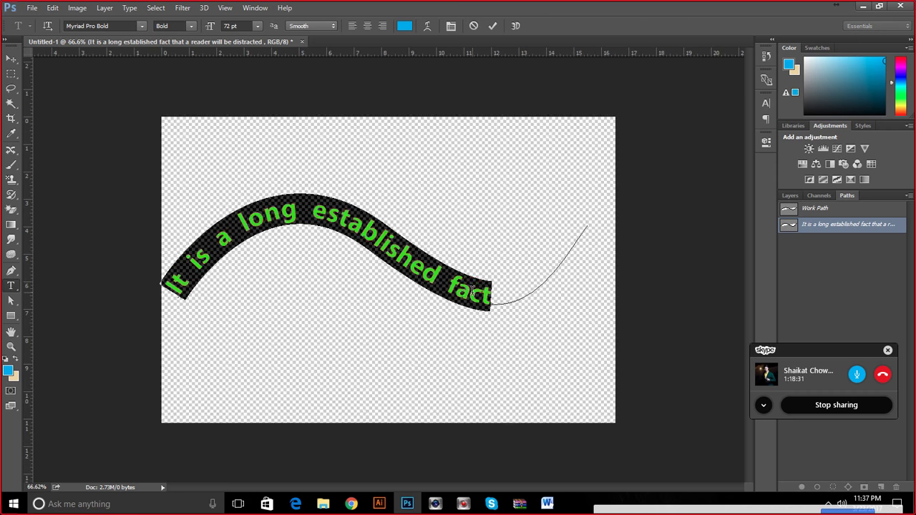
left_click(533, 334)
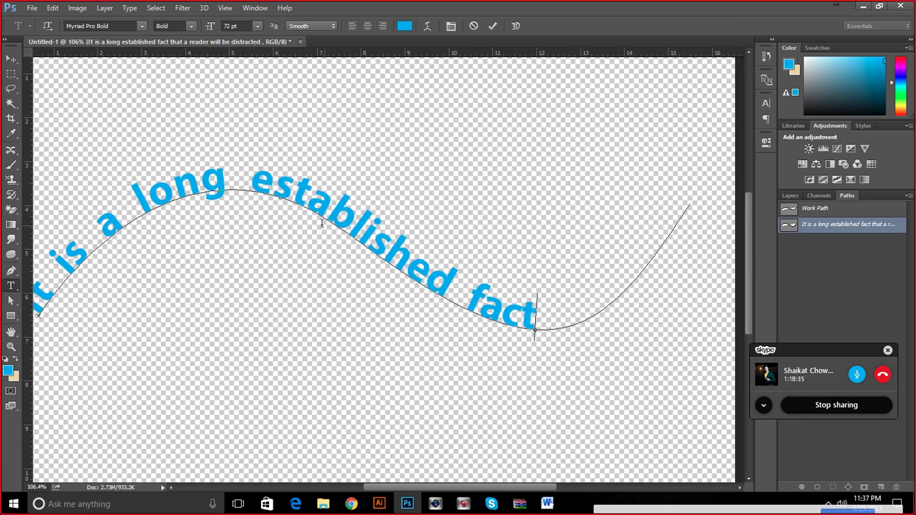
key("ctrl+0")
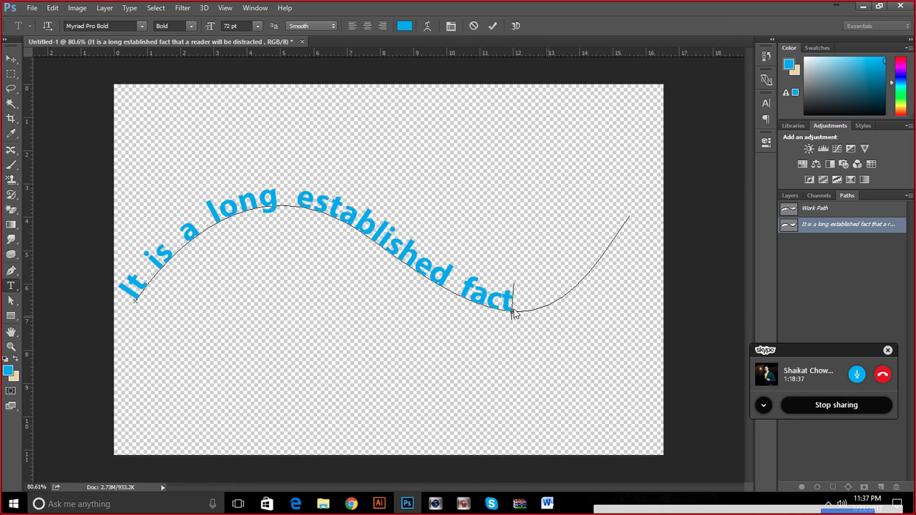
Extend the text's end marker to the far right end of the curve with Path Selection.
left_click(11, 300)
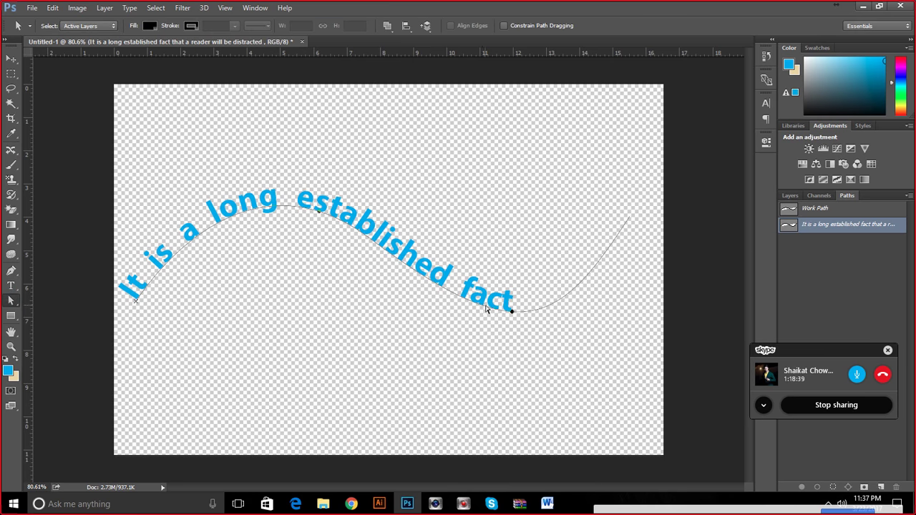
left_click(512, 312)
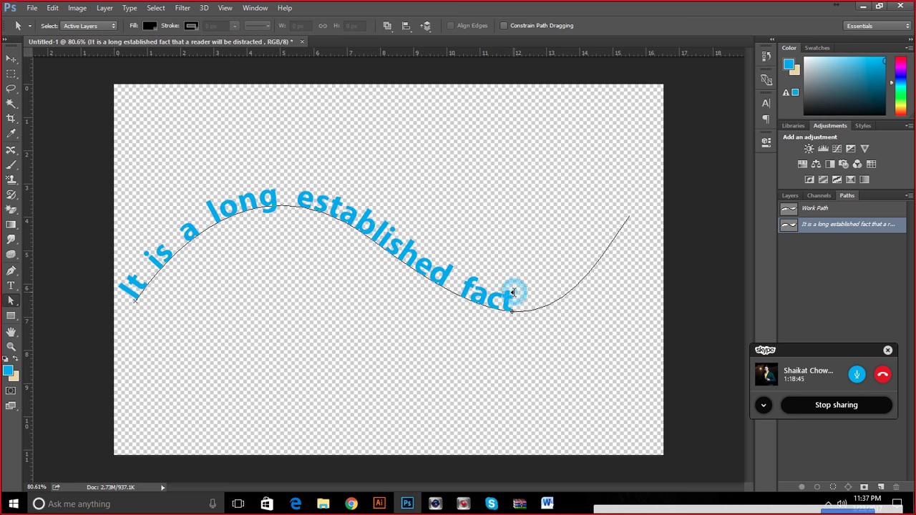
mouse_move(515, 309)
left_mouse_down()
mouse_move(555, 293)
mouse_move(603, 208)
left_mouse_up()
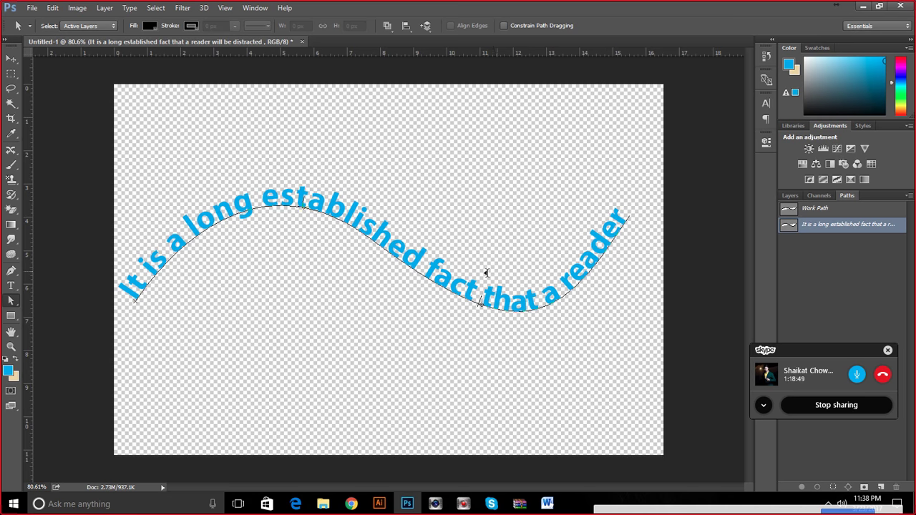
Flip the text to the opposite side of the curve, return it above the curve, and deselect the path.
left_click(434, 278)
left_click(636, 234)
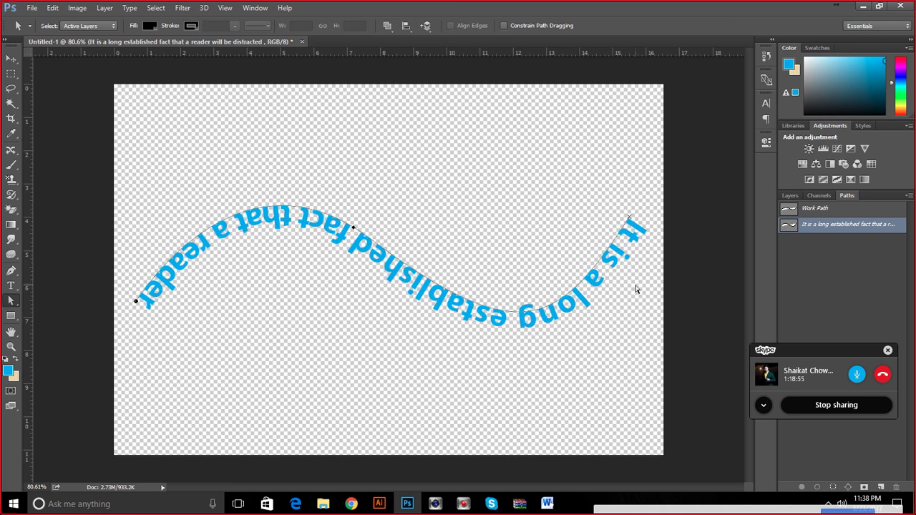
left_click_drag(631, 236, 598, 191)
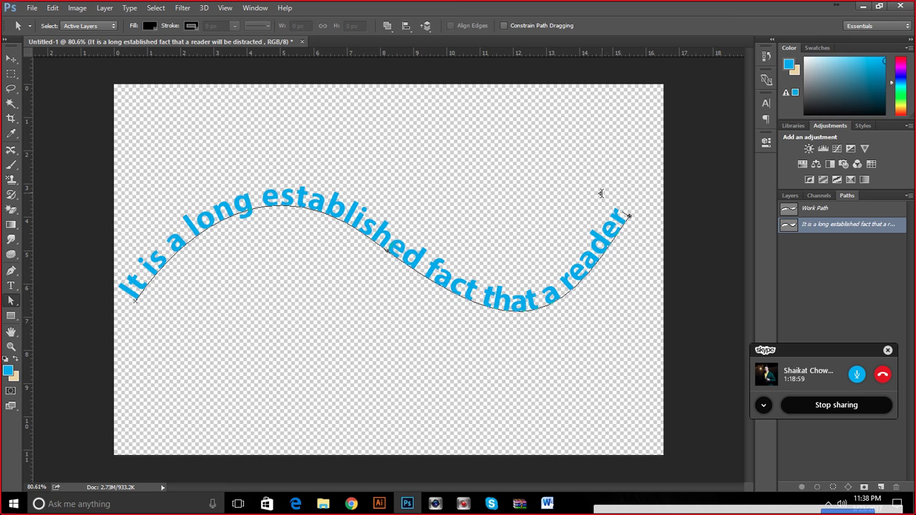
left_click_drag(628, 217, 599, 199)
left_click(549, 180)
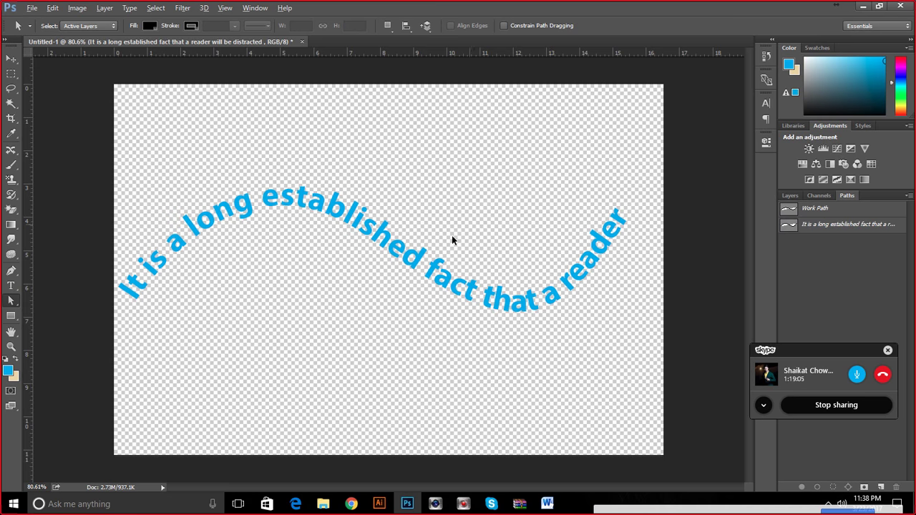
Delete the Work Path and the curved text to leave the canvas empty.
key("alt")
left_click(802, 209)
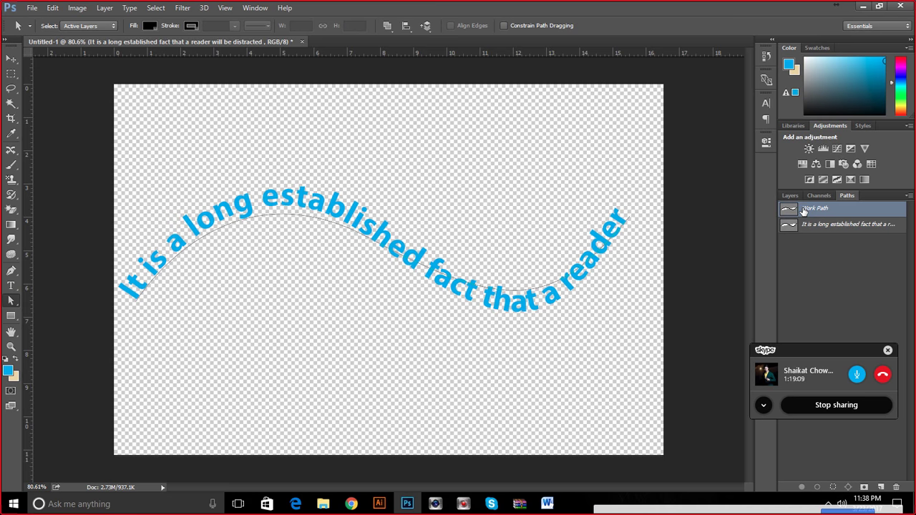
key("Delete")
key("Delete")
Draw a circle about 200 px across with the Ellipse tool in the upper-left part of the canvas.
left_click(10, 316)
left_click(89, 339)
left_click_drag(231, 139, 314, 230)
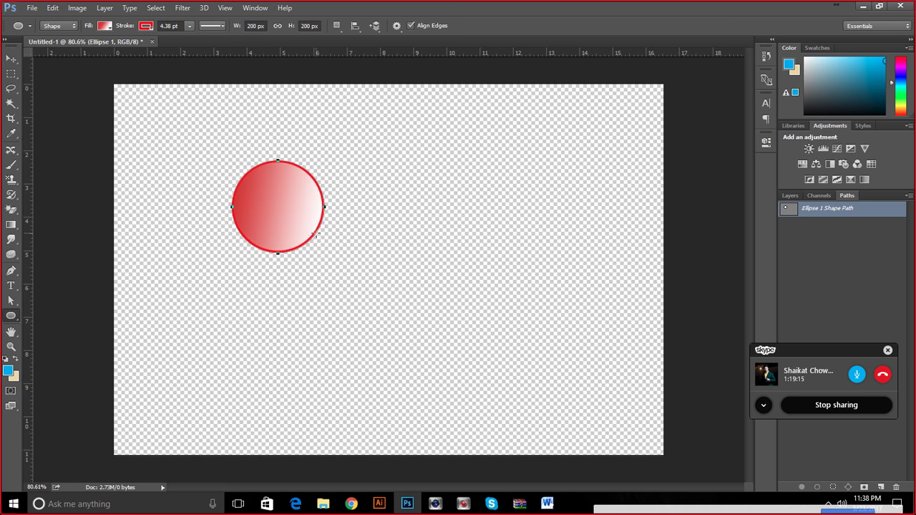
Scale the circle proportionally to about 233% from its upper-left corner with Free Transform and apply it.
key("ctrl+t")
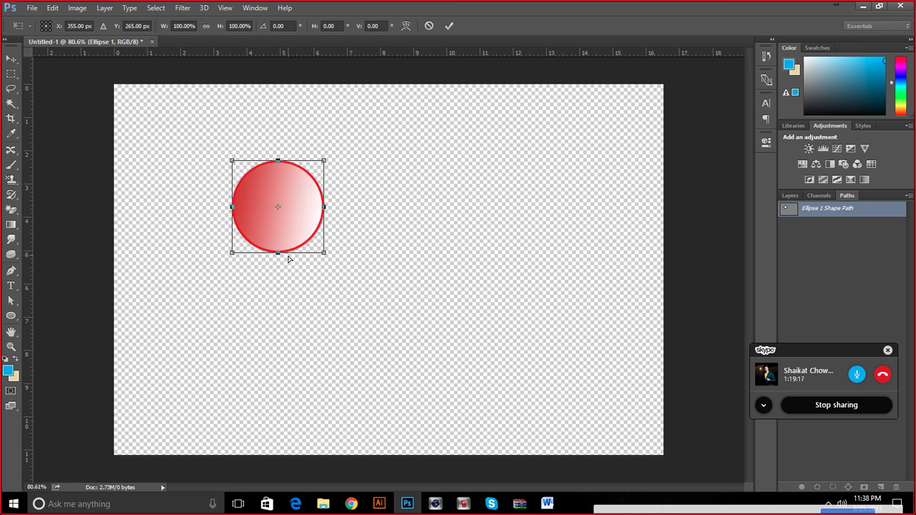
left_click_drag(324, 252, 446, 375)
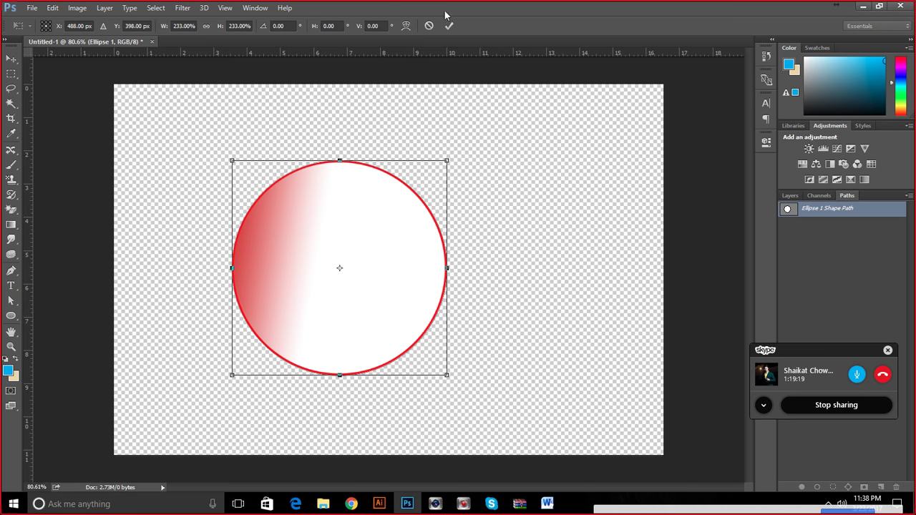
left_click(448, 26)
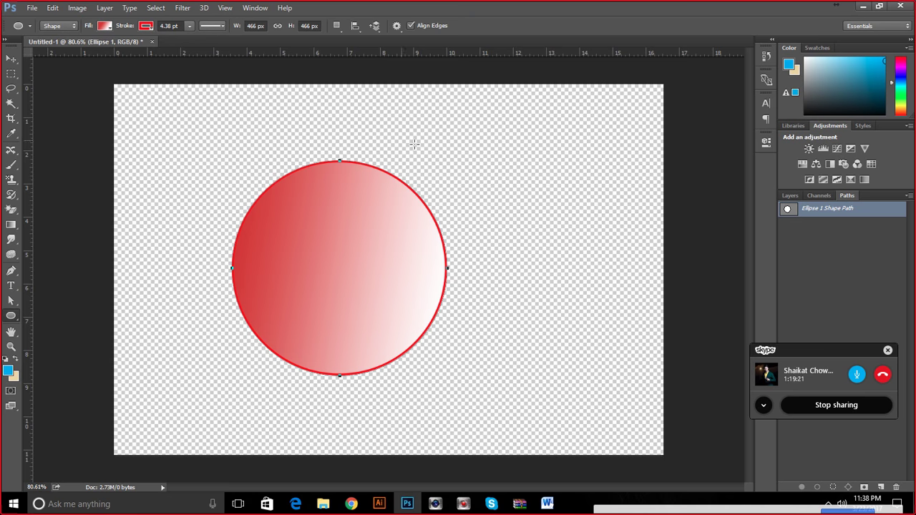
Remove both the gradient fill and the red stroke from the circle, leaving only its path.
left_click(105, 26)
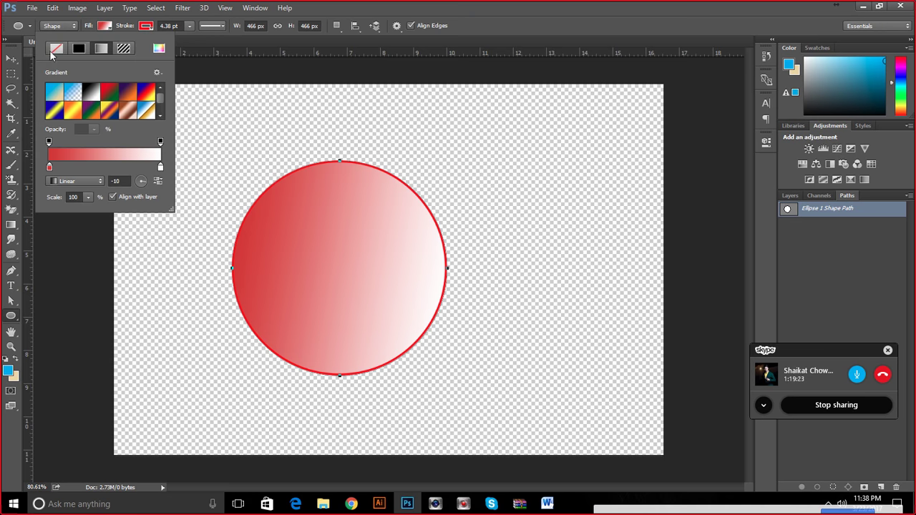
left_click(55, 48)
left_click(150, 25)
left_click(98, 48)
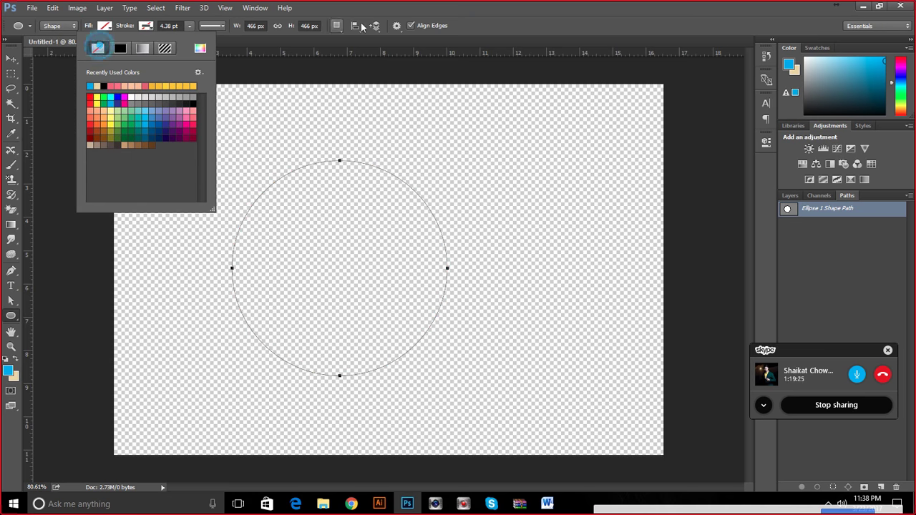
left_click(396, 13)
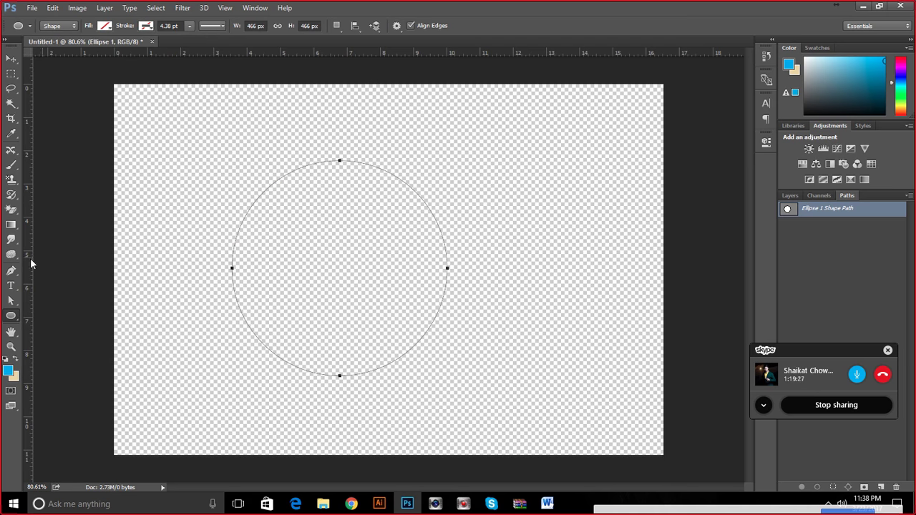
Add filler text "dsfsdgfsdgsdgs…" along the circle's path until the letters run all the way around it.
left_click(11, 285)
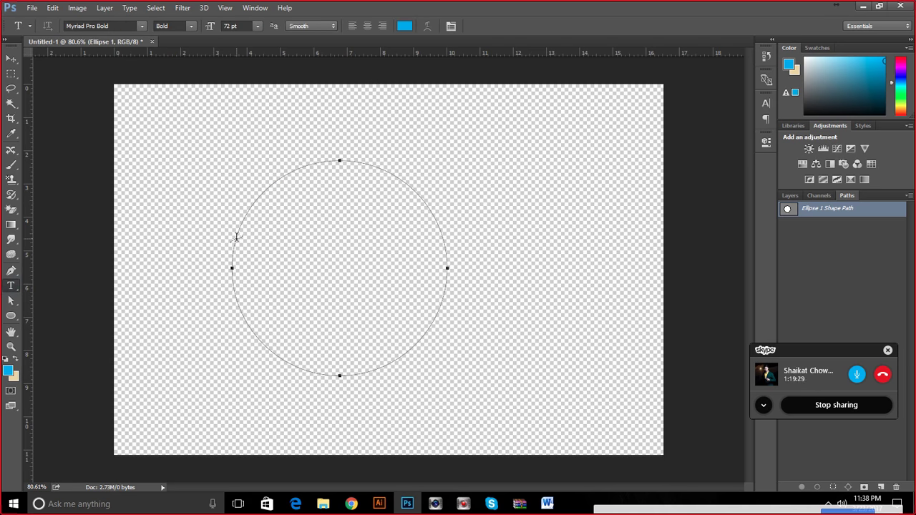
left_click(236, 237)
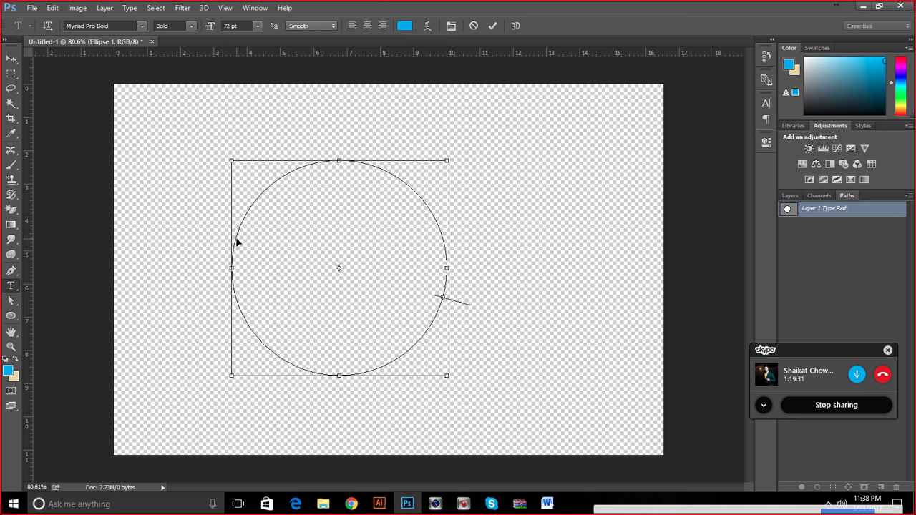
type("dsfsdgfsdgsdgsdgsdgs")
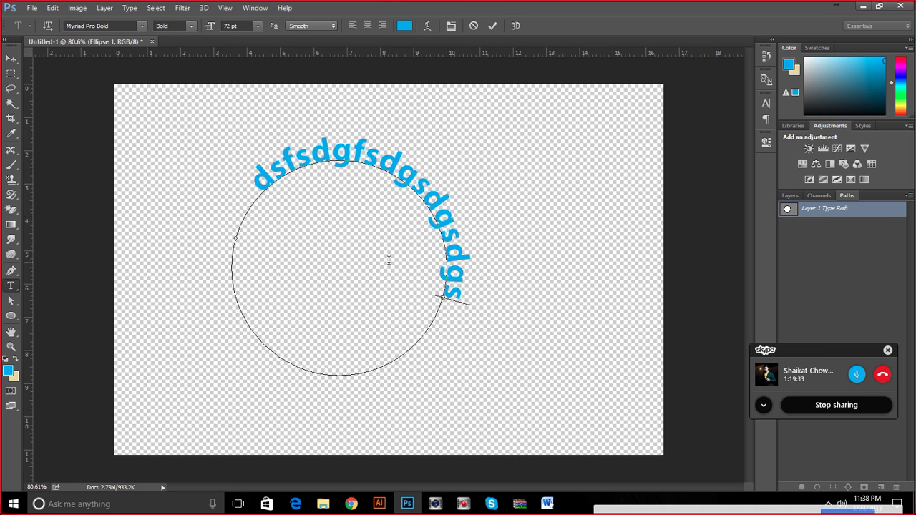
type("dgsdgsdgsdgsdgsdgsdgsd")
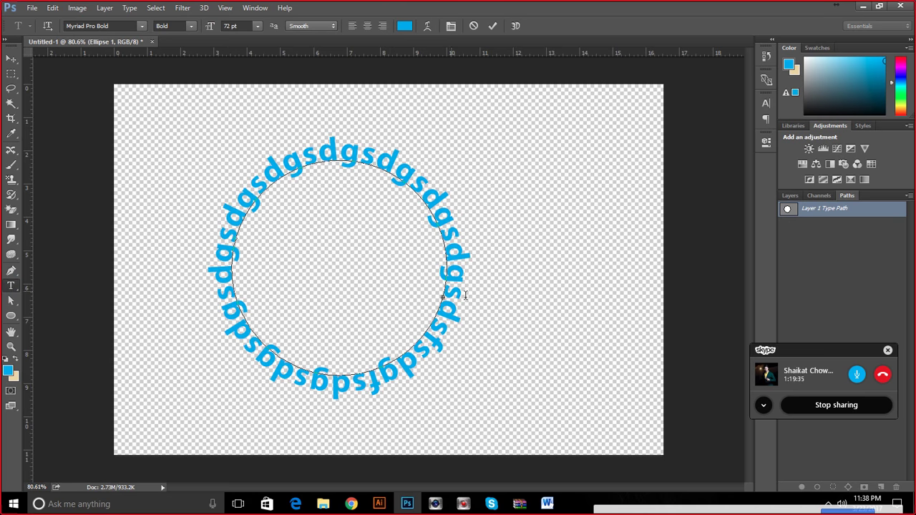
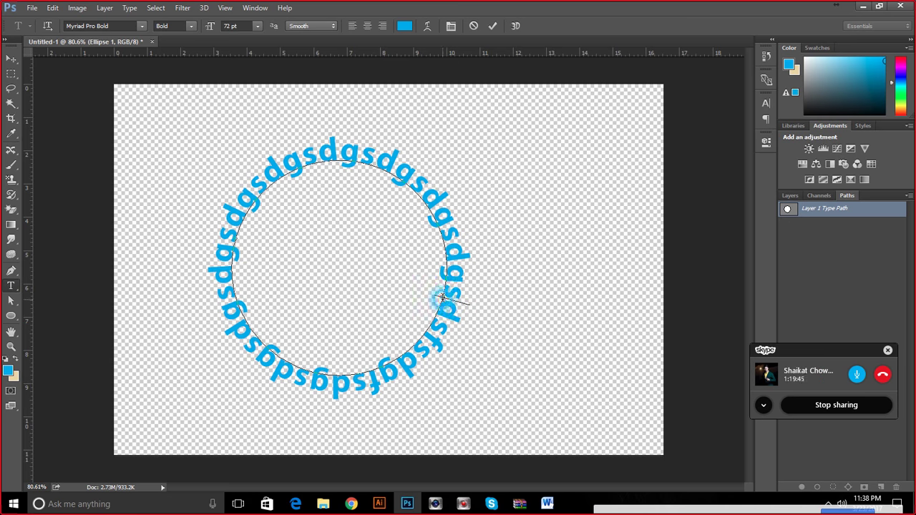
Slide the text around the circle with the Path Selection tool so it starts at the circle's upper-left part.
left_click(10, 300)
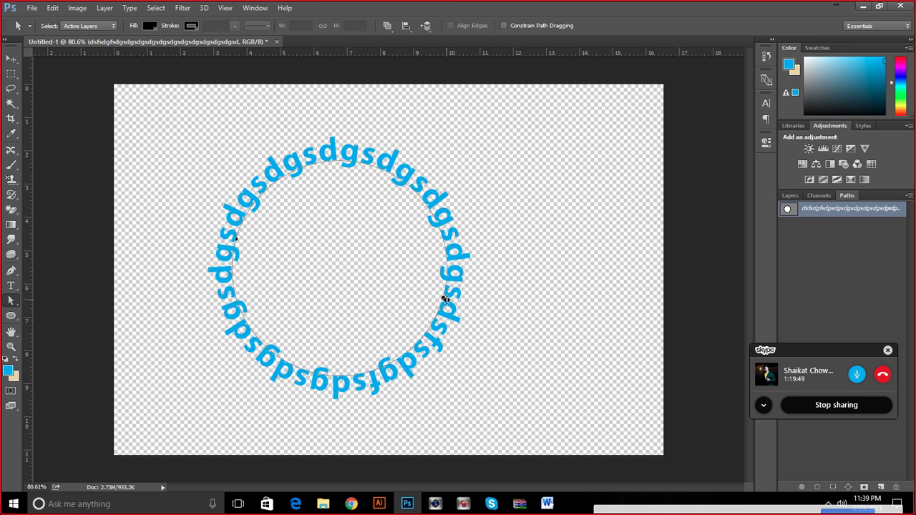
left_click_drag(445, 298, 468, 319)
left_click_drag(429, 292, 452, 329)
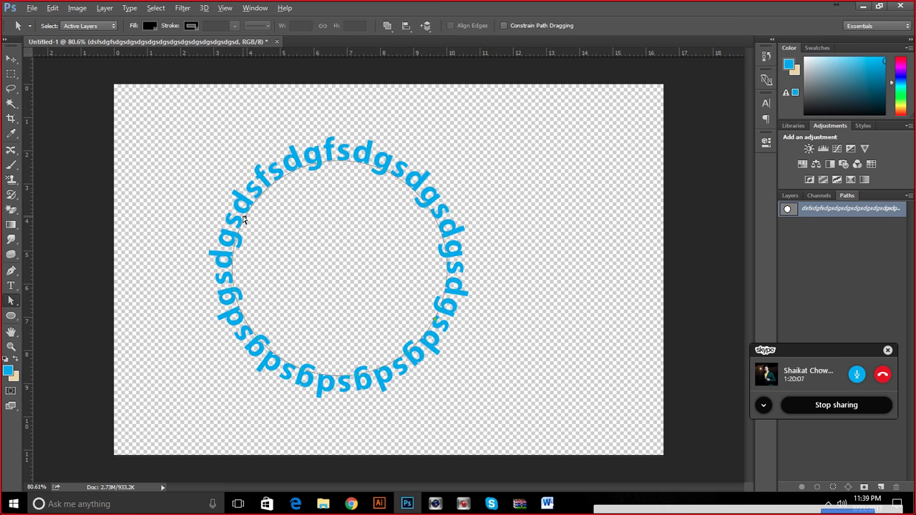
Try flipping the text to the inner side of the circle with the Path Selection tool, and undo each flip.
scroll(243, 220, "up", 3)
left_click_drag(228, 212, 378, 209)
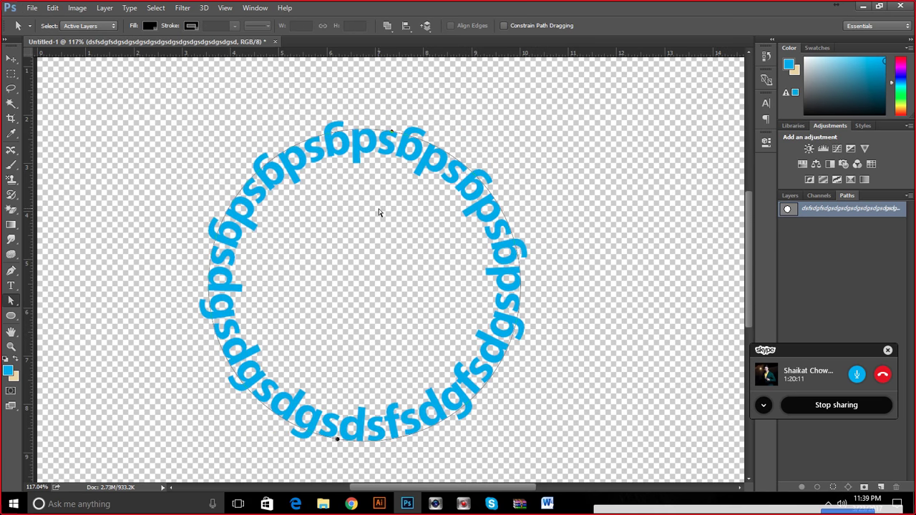
key("ctrl+z")
scroll(302, 239, "down", 3)
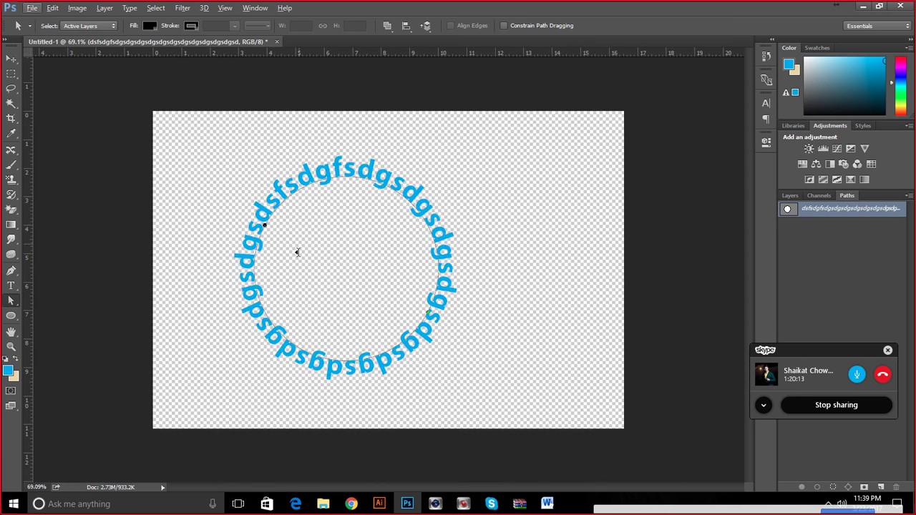
left_click_drag(431, 313, 367, 261)
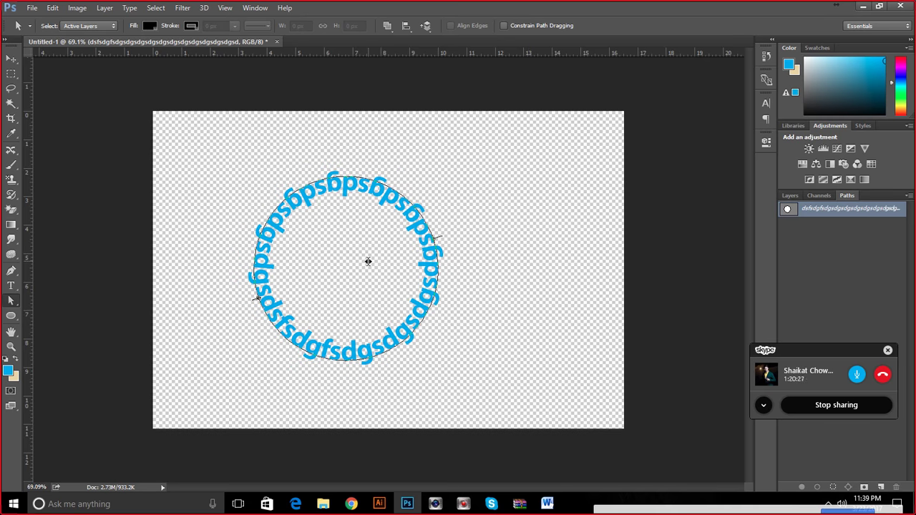
left_click_drag(368, 261, 370, 265)
key("ctrl+z")
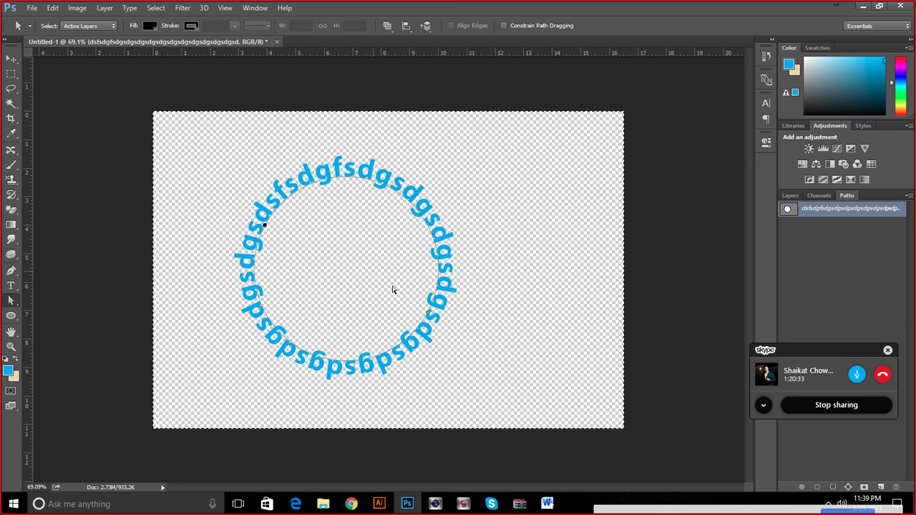
left_click(11, 285)
left_click(260, 232)
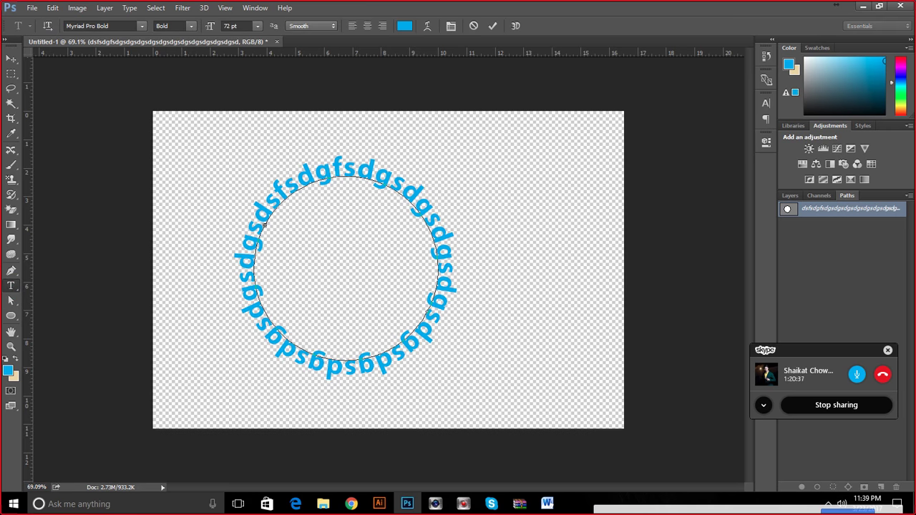
mouse_move(350, 503)
left_click(260, 446)
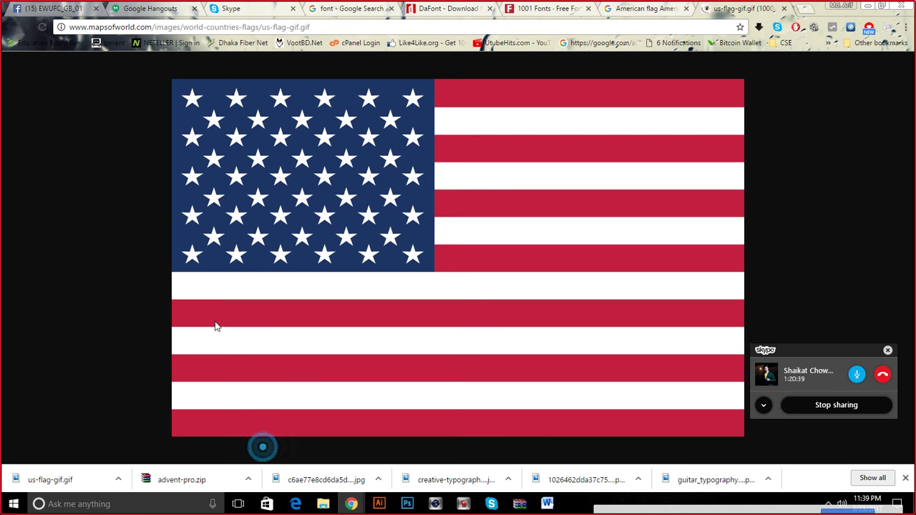
left_click(362, 9)
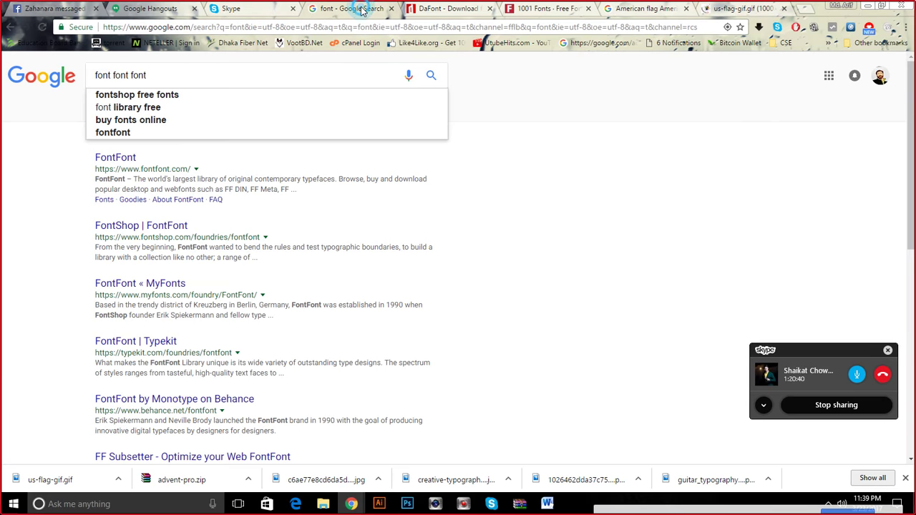
left_click(314, 26)
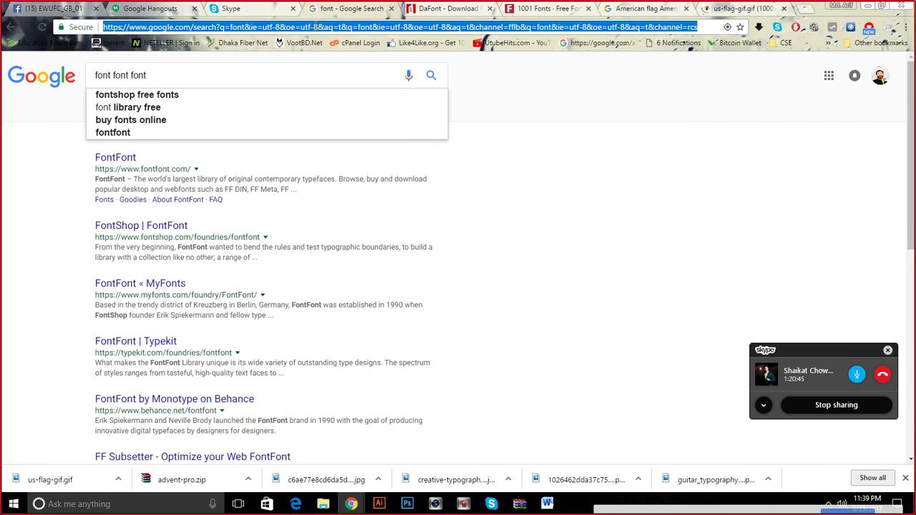
type("lorem")
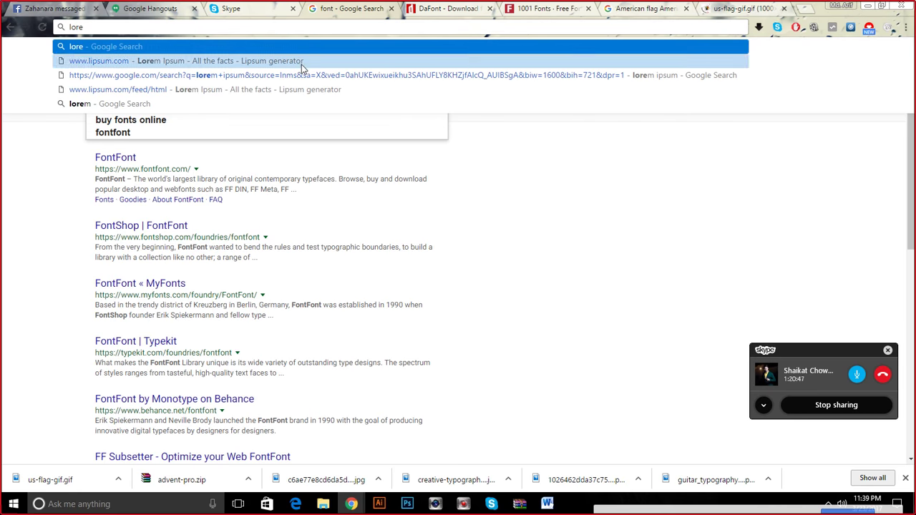
left_click(306, 61)
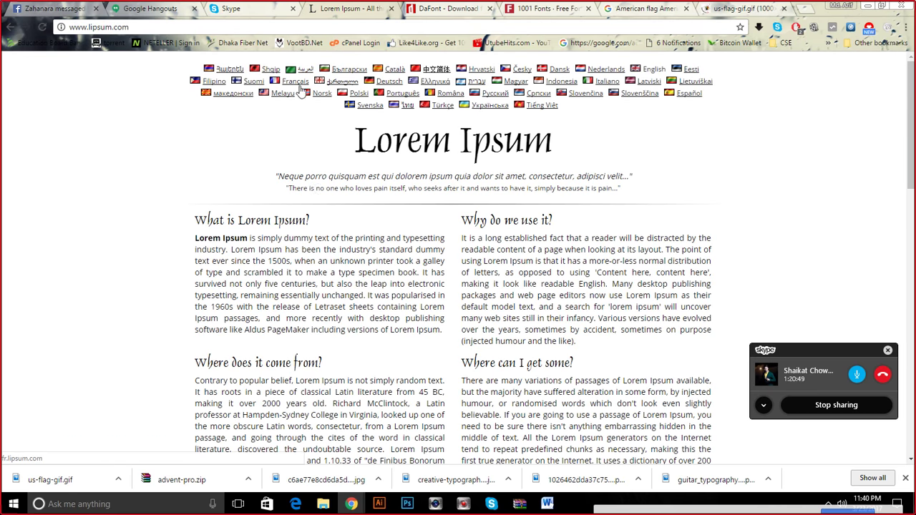
Copy the "Why do we use it?" paragraph and paste it over the filler text on the circle in Photoshop.
left_click(460, 231)
left_click_drag(460, 233, 583, 350)
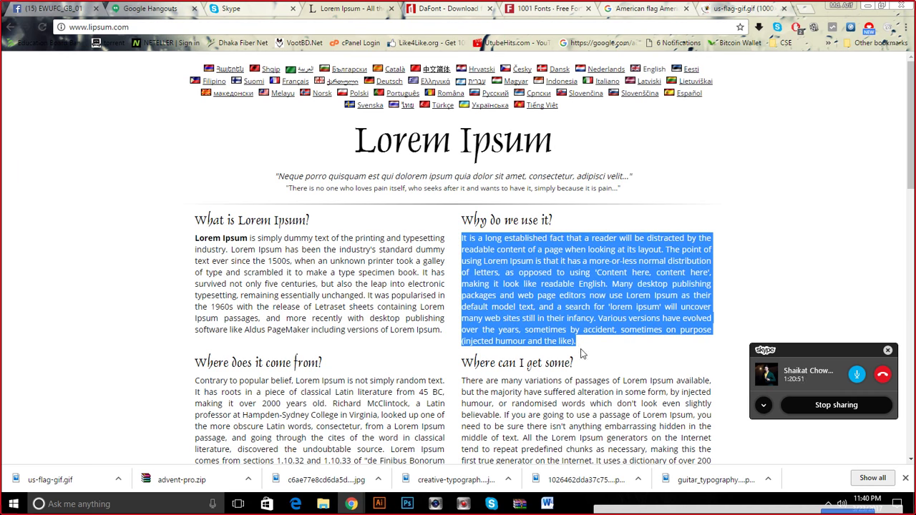
left_click(407, 504)
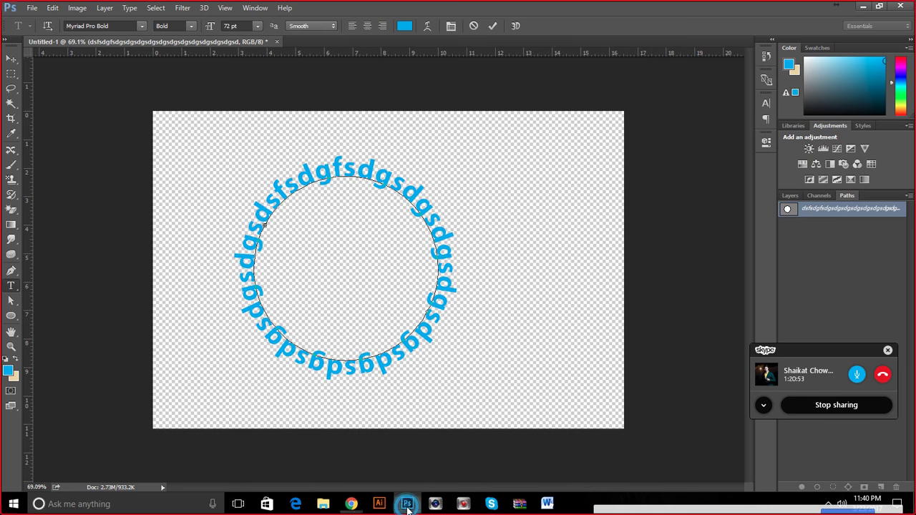
left_click(406, 338)
key("ctrl+a")
key("ctrl+v")
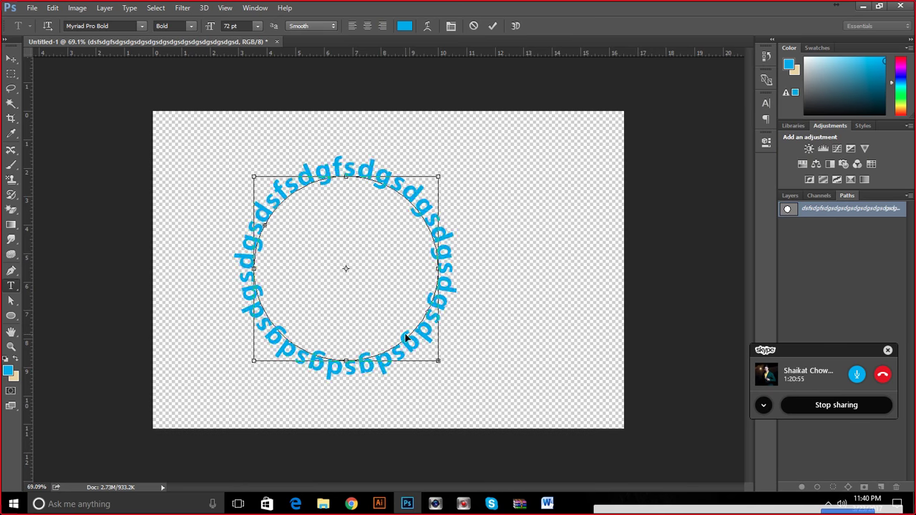
Set the size of all the circular text to 11 pt.
key("ctrl+a")
left_click(257, 26)
left_click(254, 103)
left_click(322, 173)
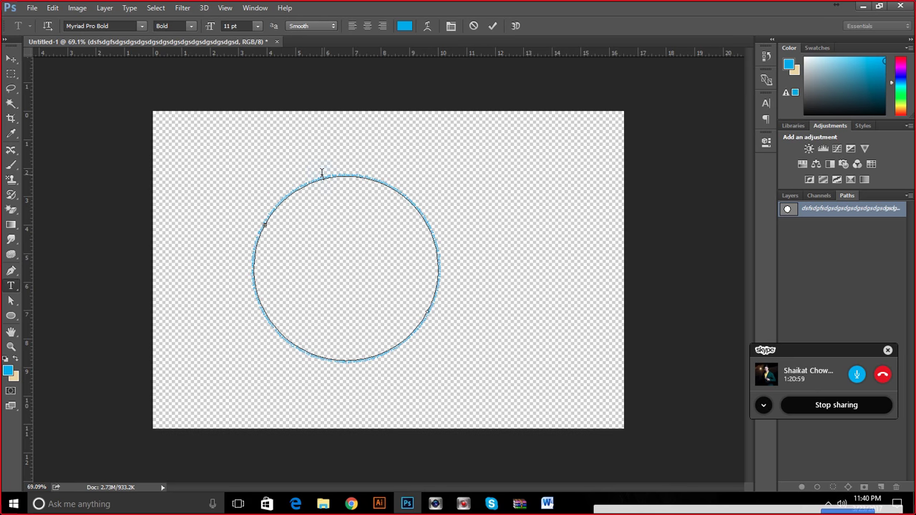
Enlarge all of the circular text to 30 pt and commit the text edit.
key("ctrl+a")
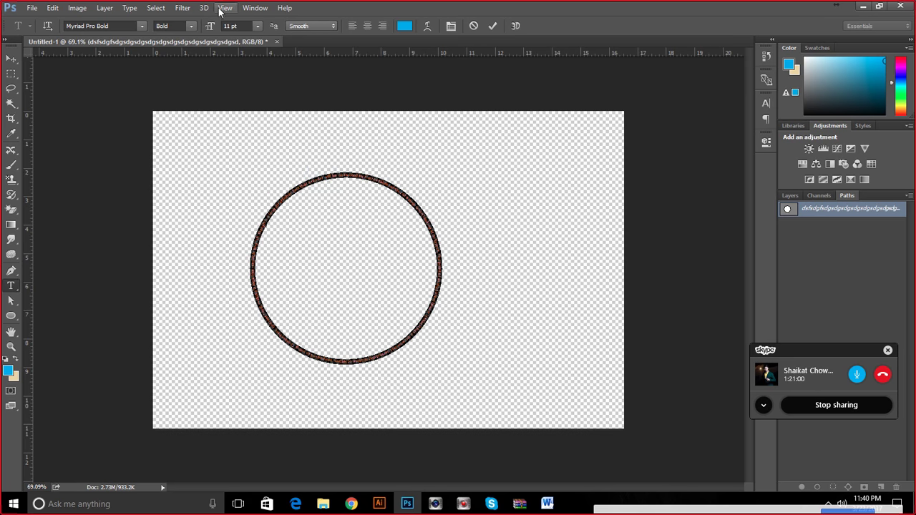
left_click(257, 26)
left_click(252, 145)
left_click(257, 26)
left_click(249, 169)
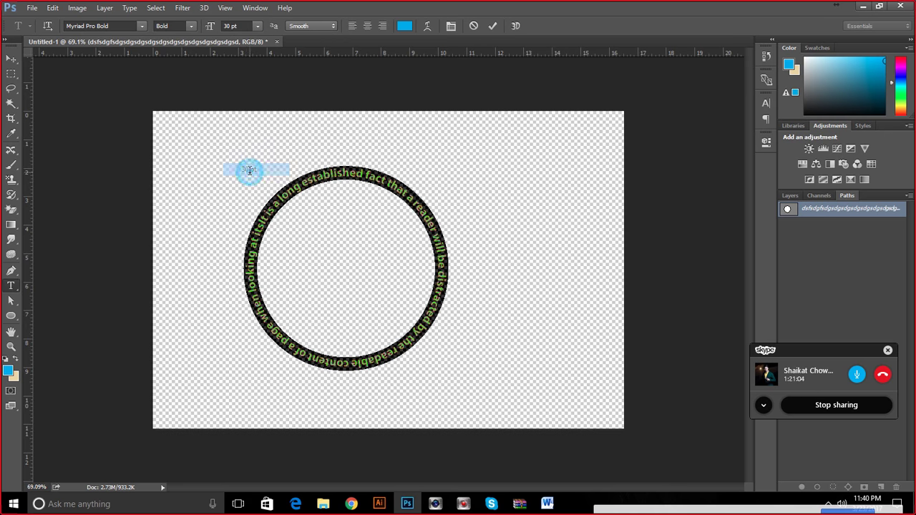
left_click(493, 25)
Flip the pasted text to the inner side of the circle with the Path Selection tool and slide it around.
scroll(239, 226, "up", 2)
scroll(239, 226, "up", 3)
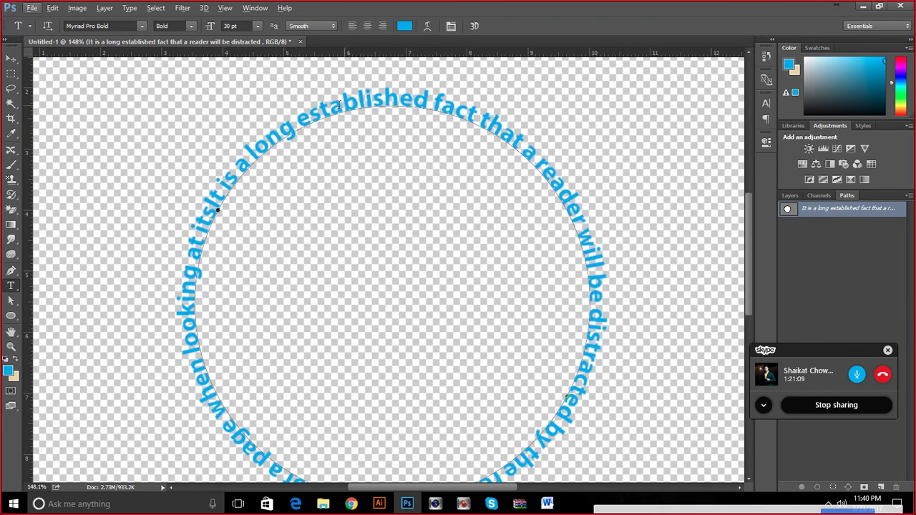
left_click(293, 121)
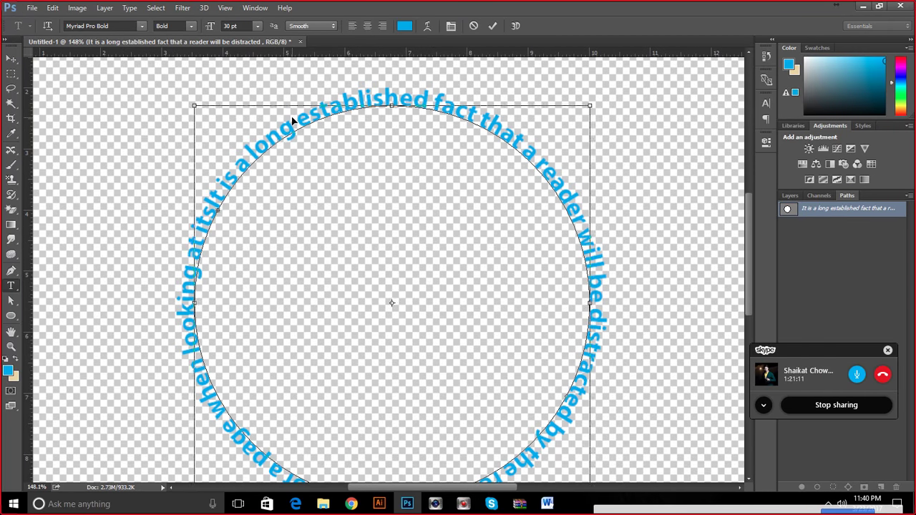
left_click(216, 205)
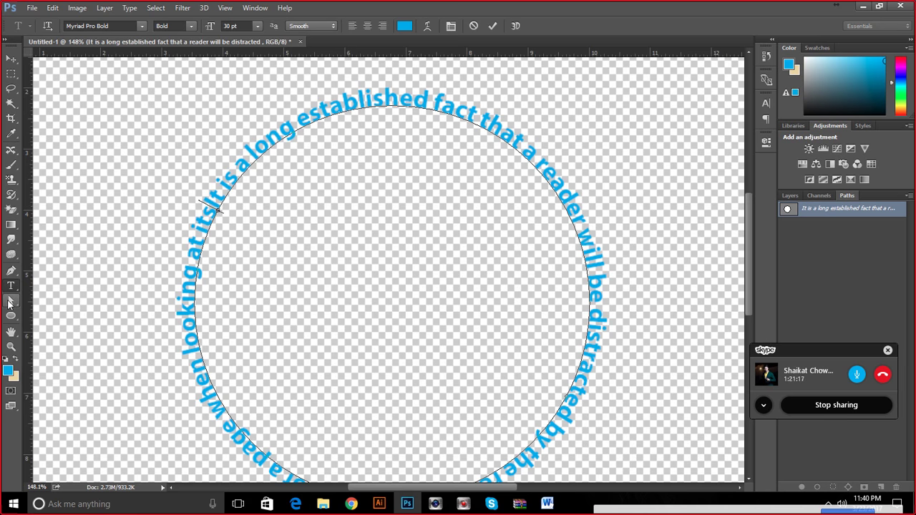
left_click(10, 301)
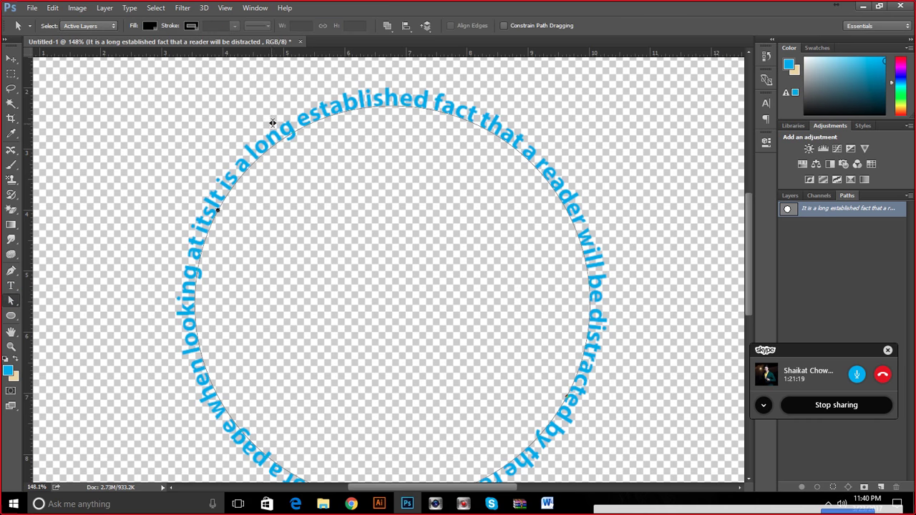
left_click_drag(285, 118, 312, 153)
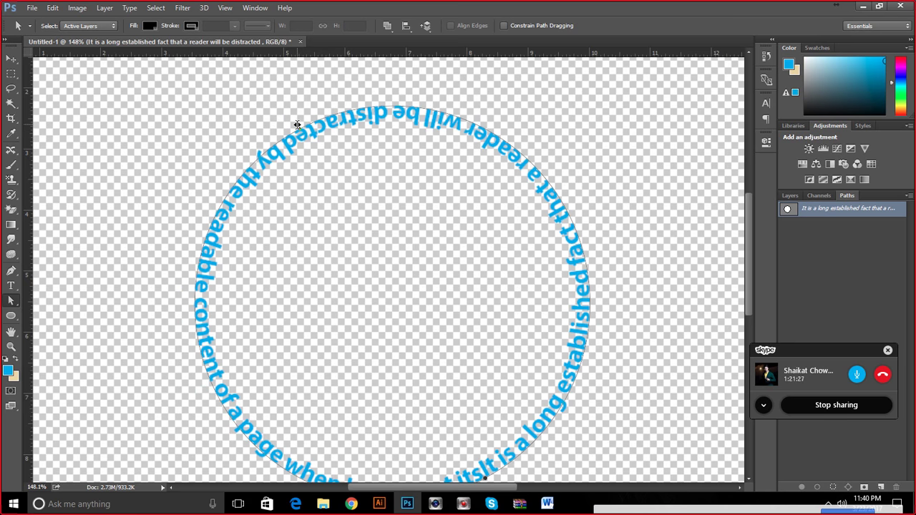
mouse_move(297, 126)
left_mouse_down()
mouse_move(408, 203)
mouse_move(435, 195)
left_mouse_up()
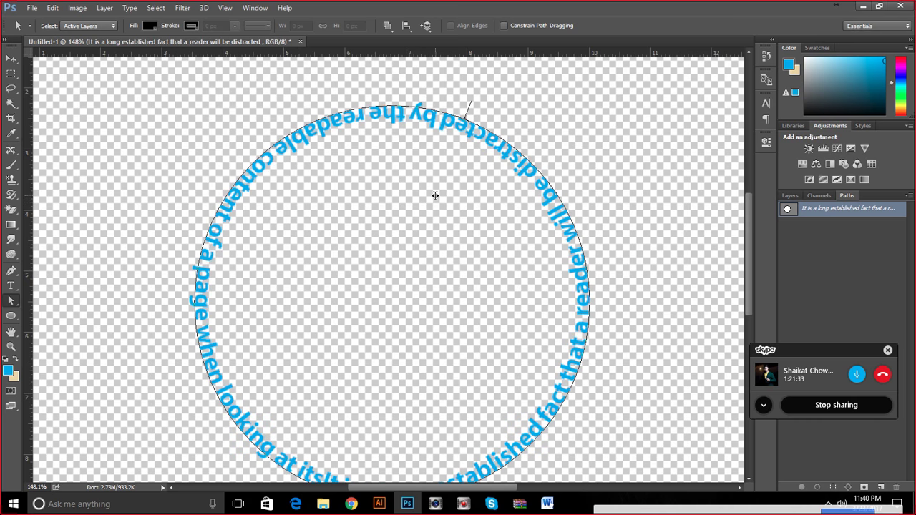
Flip the text back to the circle's outer side, starting near the circle's bottom, and clear the canvas selection.
left_click_drag(434, 195, 434, 86)
scroll(346, 372, "down", 5)
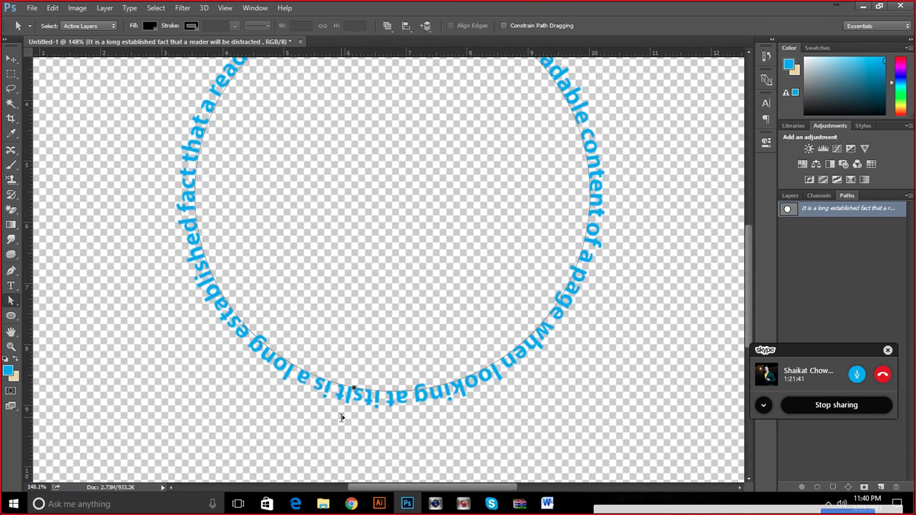
scroll(86, 100, "down", 3)
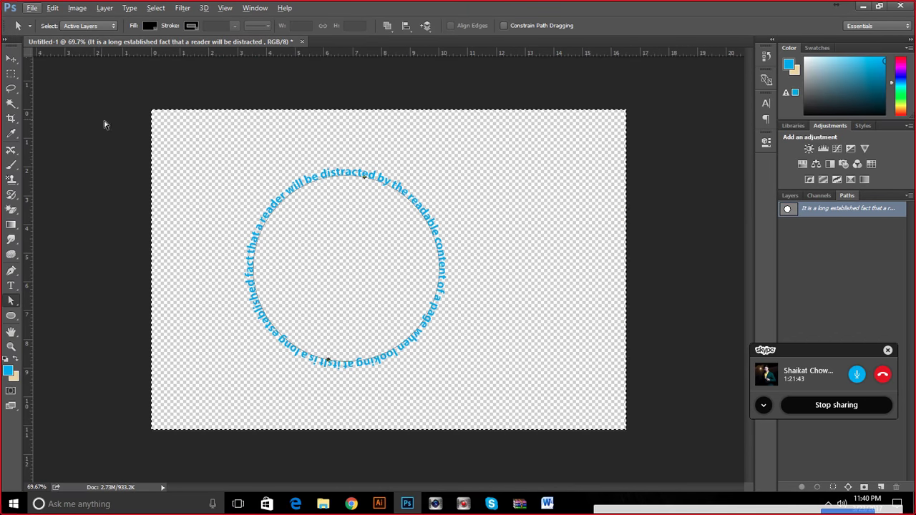
key("ctrl+d")
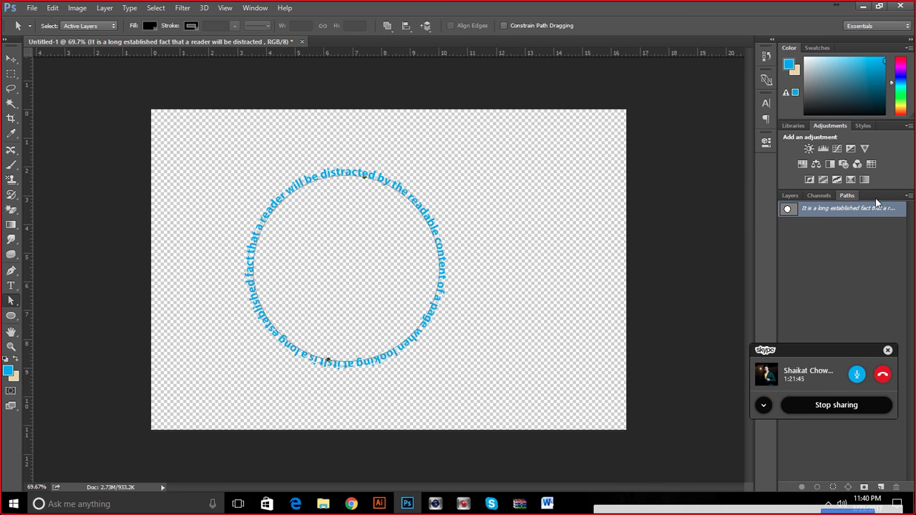
Delete the topmost anchor point of the circular text path, leaving only the lower semicircle.
left_click(15, 303)
left_click_drag(206, 142, 518, 267)
key("Delete")
left_click(463, 281)
left_click(425, 308)
left_click_drag(418, 285, 466, 341)
key("ctrl+0")
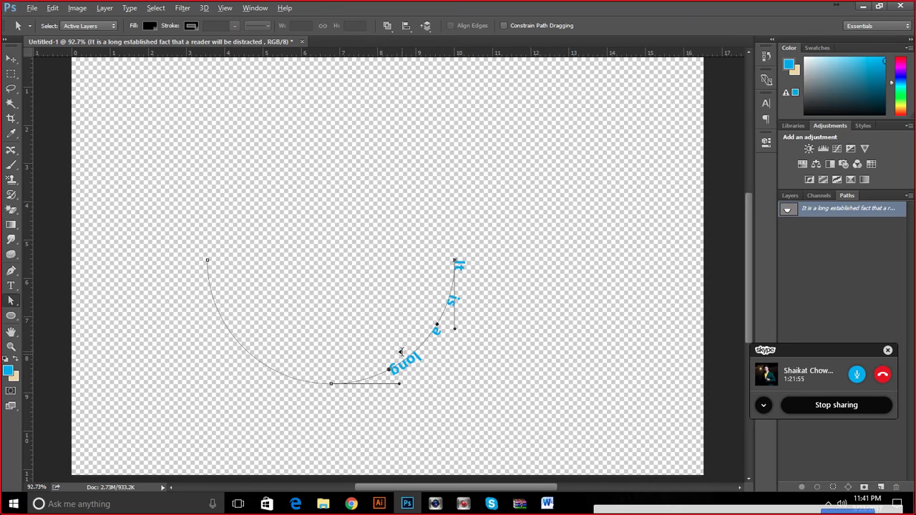
Adjust the text's extent along the semicircle and flip it to the inner side, starting at the arc's left end.
left_click_drag(416, 359, 419, 363)
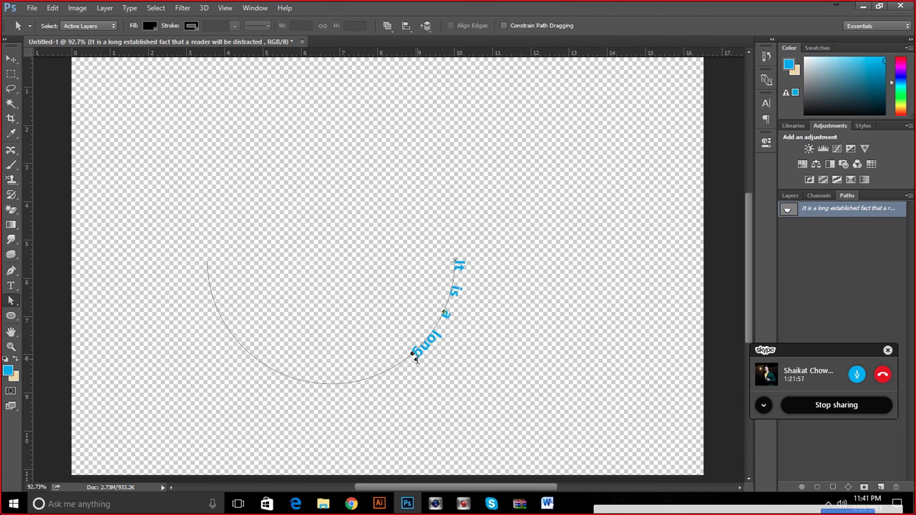
left_click_drag(422, 350, 420, 347)
left_click(420, 349)
mouse_move(420, 349)
left_mouse_down()
mouse_move(478, 339)
mouse_move(494, 284)
left_mouse_up()
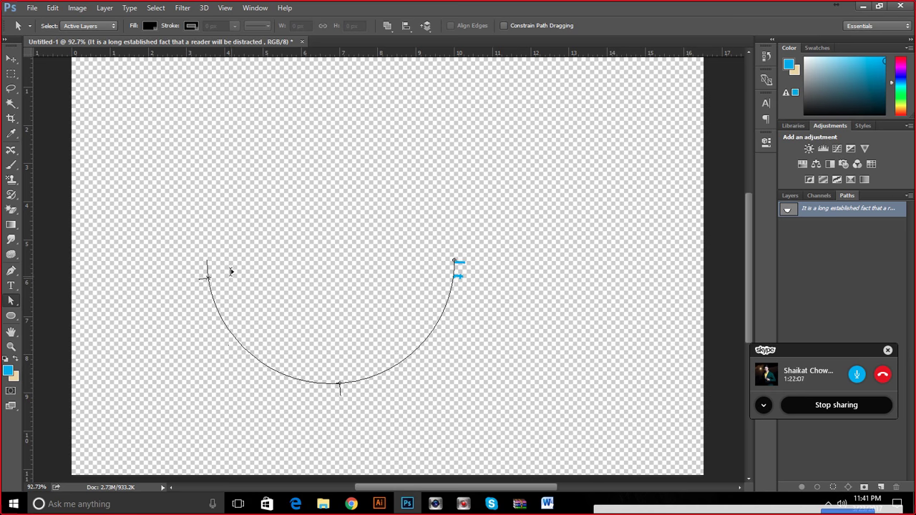
left_click(347, 292)
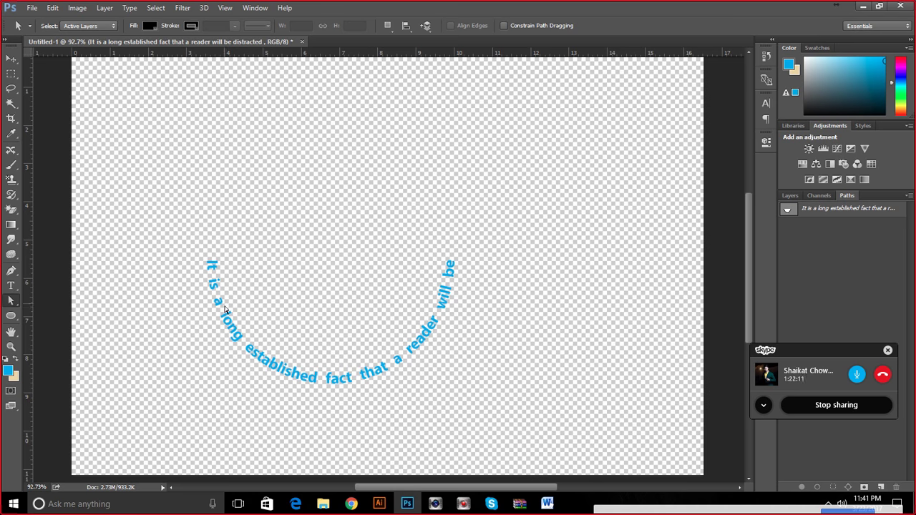
left_click(789, 213)
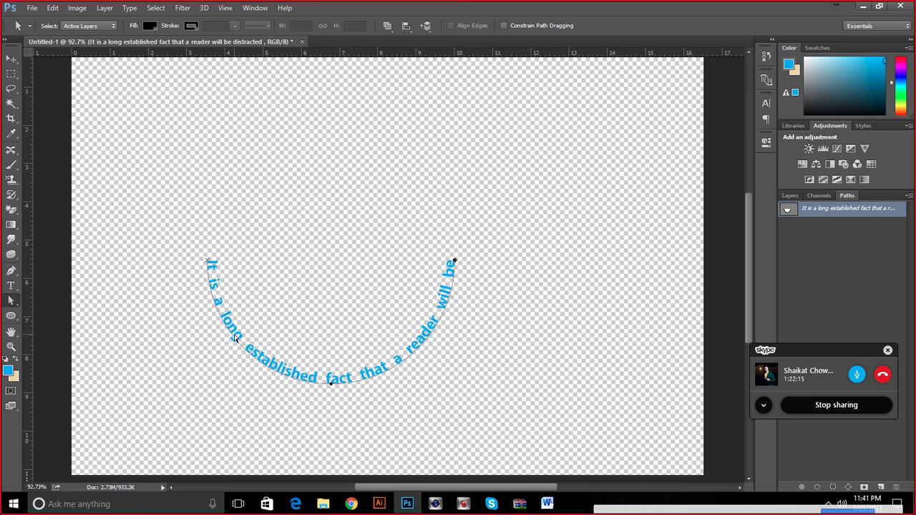
Flip the curved text to the arc's outer side, slide it along the path and return it to the inner side.
left_click_drag(237, 331, 212, 370)
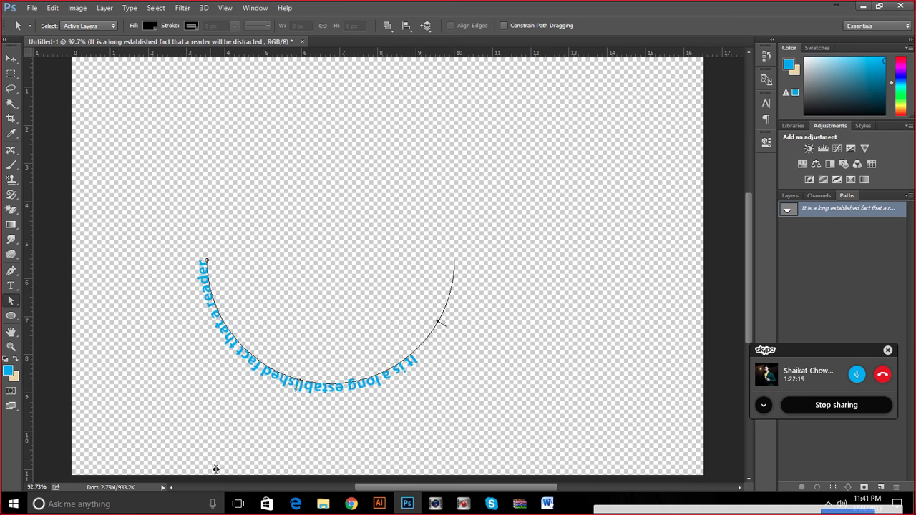
scroll(214, 468, "down", 1)
scroll(313, 446, "down", 1)
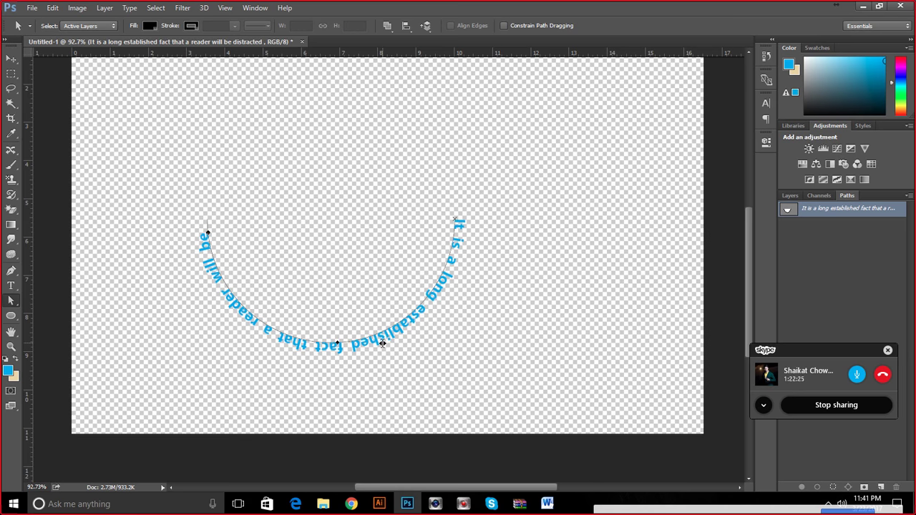
left_click_drag(383, 343, 311, 208)
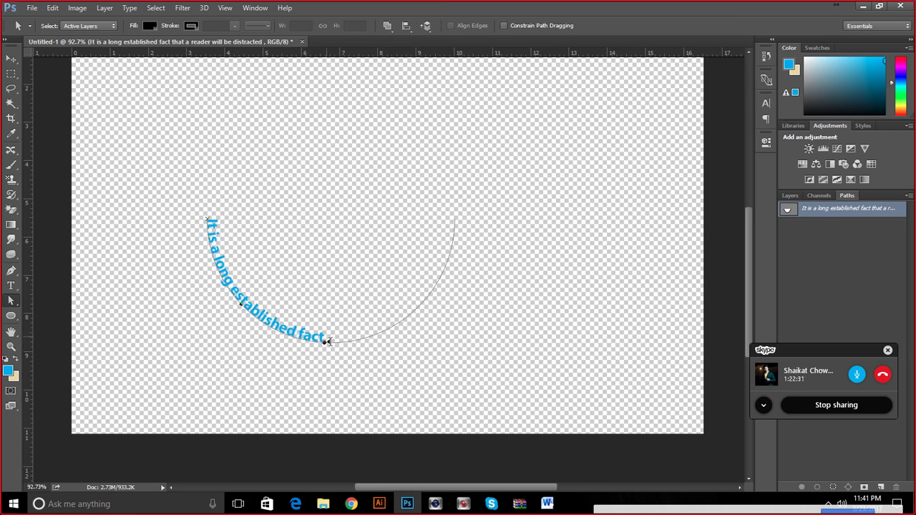
Extend the text along nearly the whole semicircle, flipping it outward and back so it reads along the inner side.
mouse_move(323, 340)
left_mouse_down()
mouse_move(415, 303)
mouse_move(425, 184)
mouse_move(327, 148)
mouse_move(345, 174)
left_mouse_up()
key("ctrl+z")
left_click(326, 344)
mouse_move(323, 338)
left_mouse_down()
mouse_move(437, 284)
mouse_move(461, 224)
left_mouse_up()
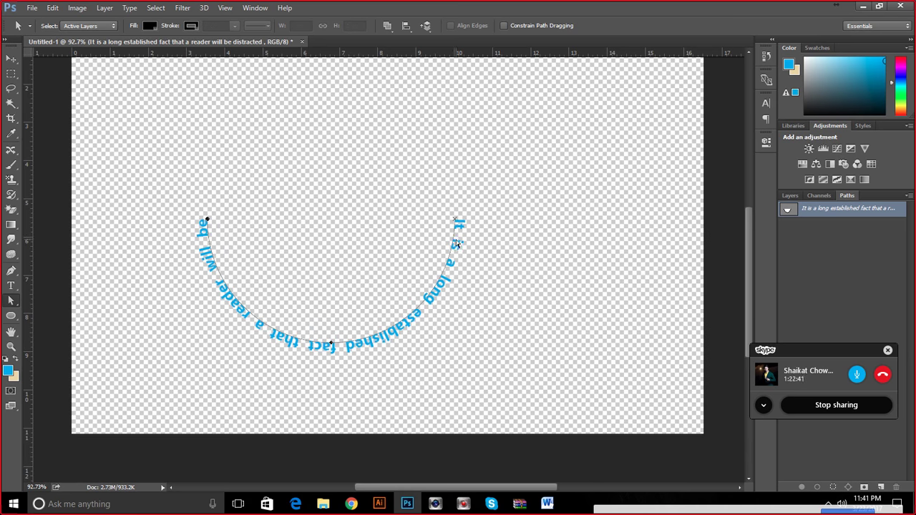
left_click_drag(385, 342, 322, 265)
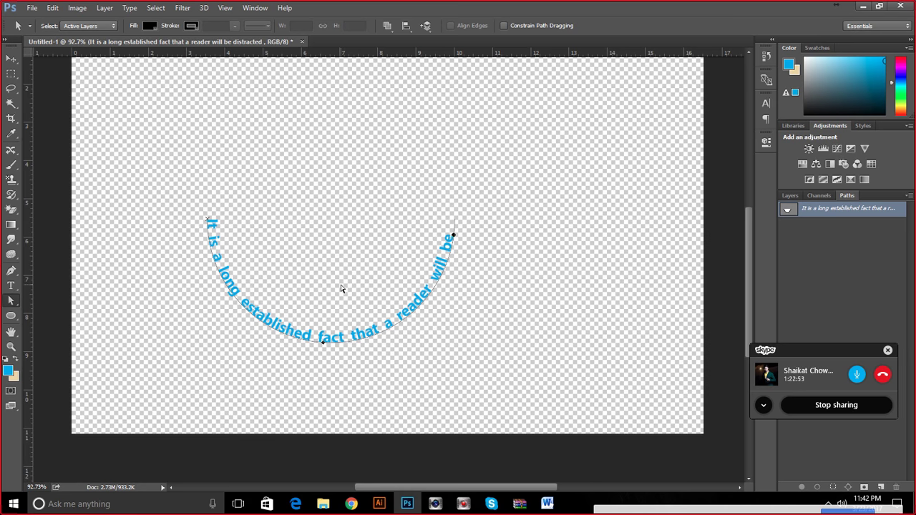
Select the entire semicircular path and move it with its text down and to the right on the canvas.
left_click(369, 338)
left_click_drag(172, 176, 558, 419)
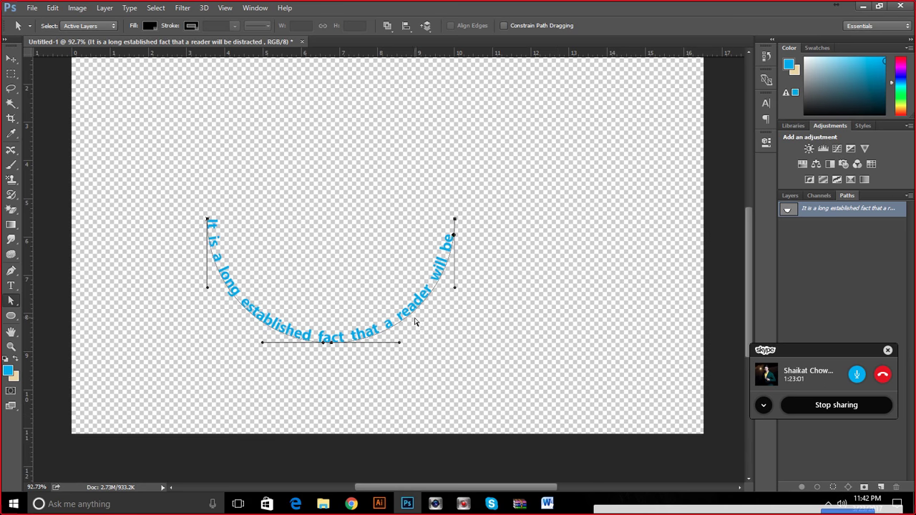
left_click_drag(414, 322, 480, 366)
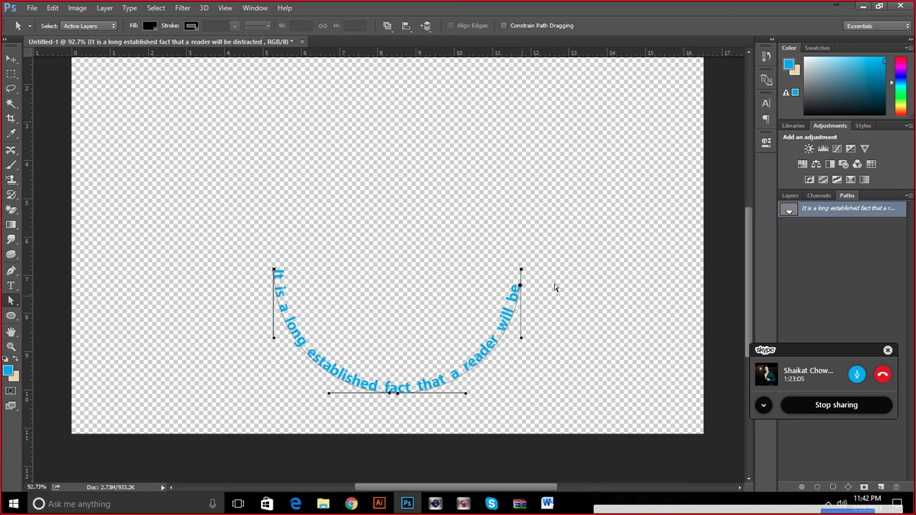
Draw a 200 px circle above the curved text with the Ellipse tool and scale it proportionally to 199%.
left_click(790, 196)
left_click(500, 173)
left_click(10, 315)
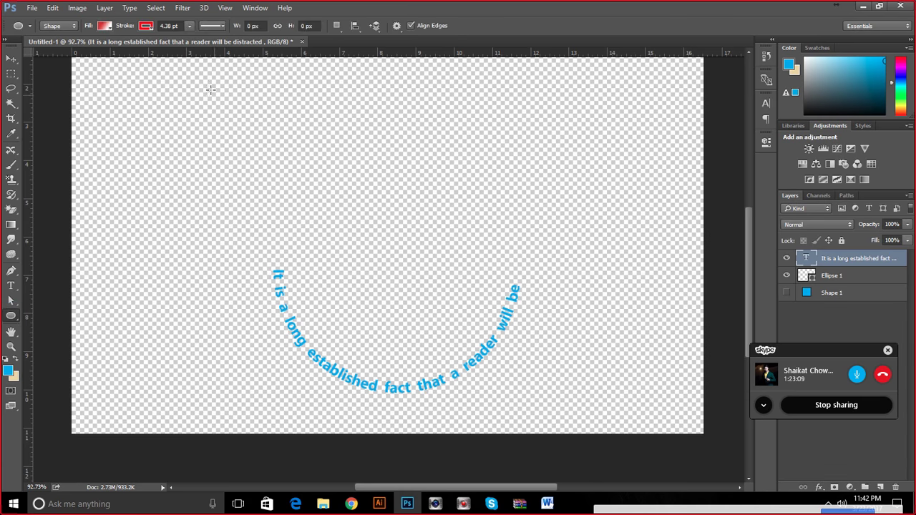
mouse_move(229, 67)
left_mouse_down()
mouse_move(334, 172)
mouse_move(322, 171)
left_mouse_up()
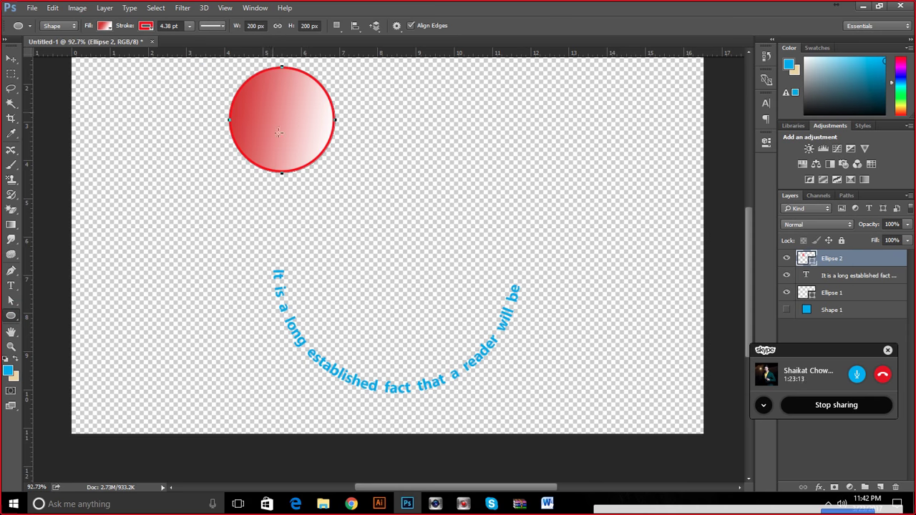
key("ctrl+t")
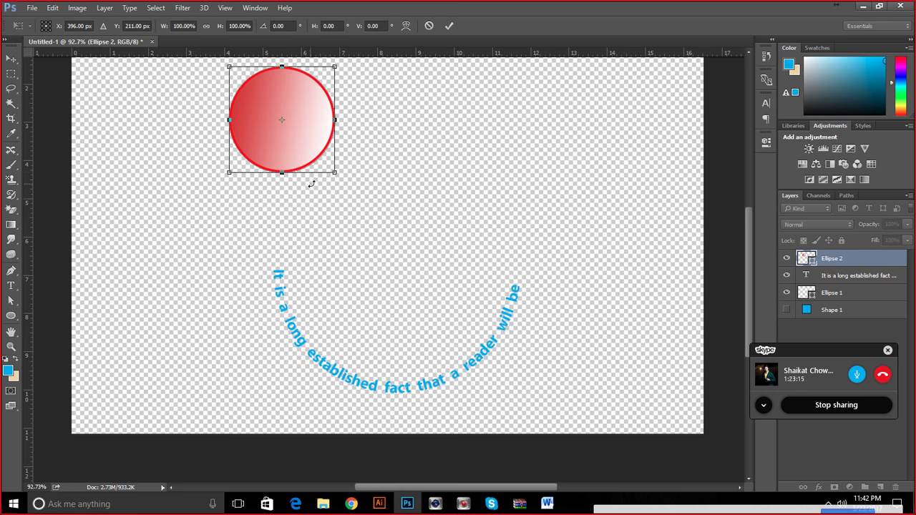
left_click_drag(333, 171, 440, 277)
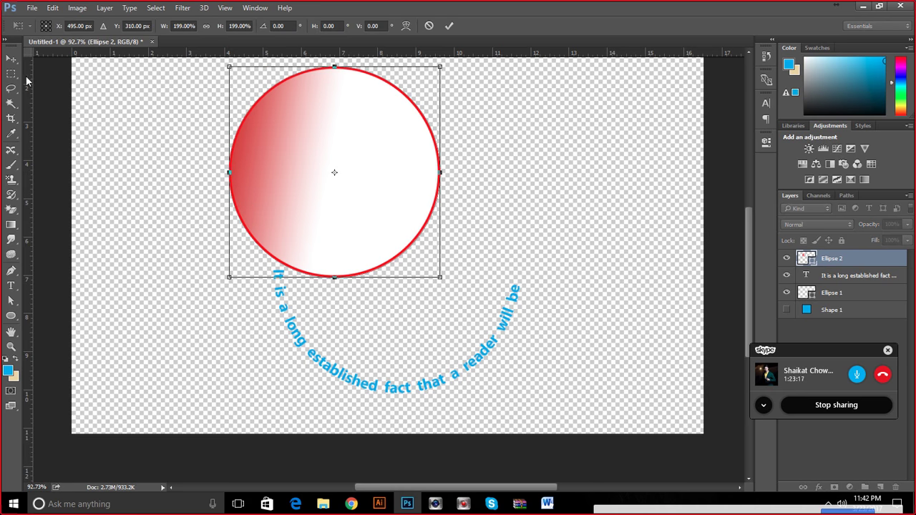
left_click(13, 270)
left_click(436, 197)
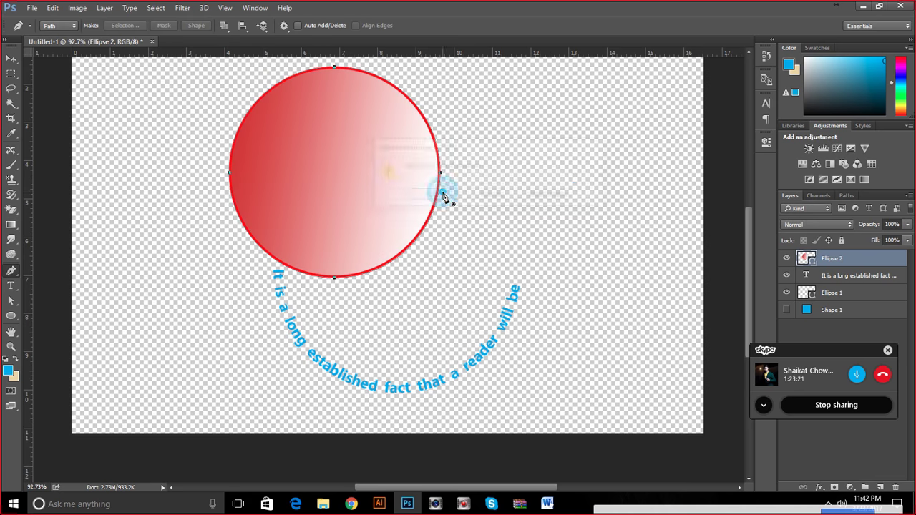
Set the large circle's stroke and fill to none so that only its outline path remains.
left_click(10, 306)
left_click(10, 315)
left_click(146, 26)
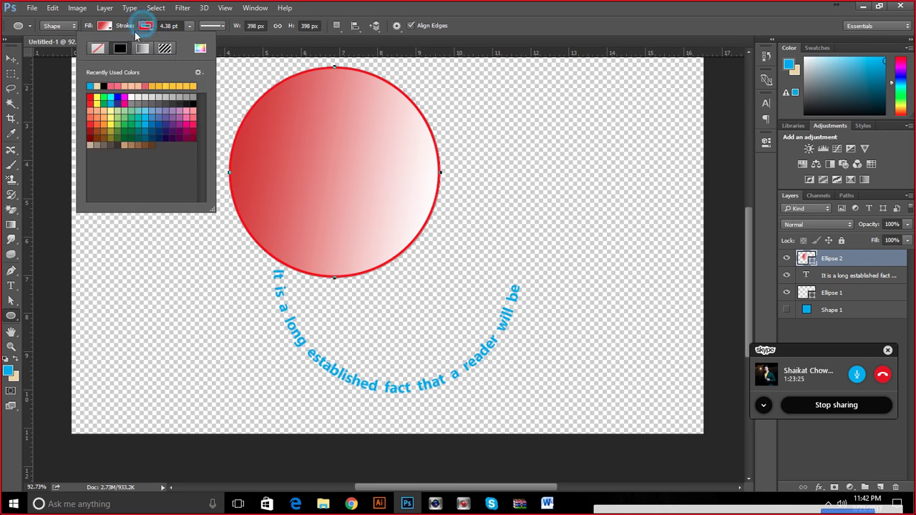
left_click(99, 48)
left_click(105, 26)
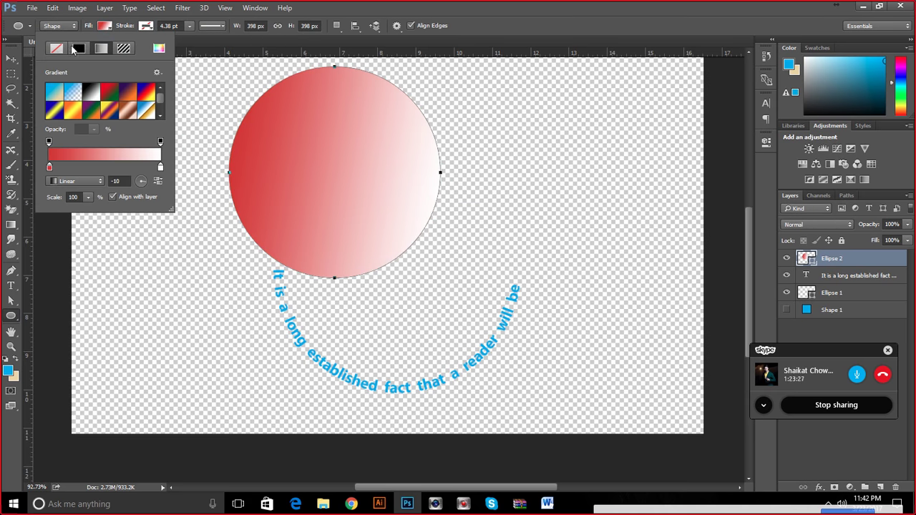
left_click(57, 48)
left_click(456, 14)
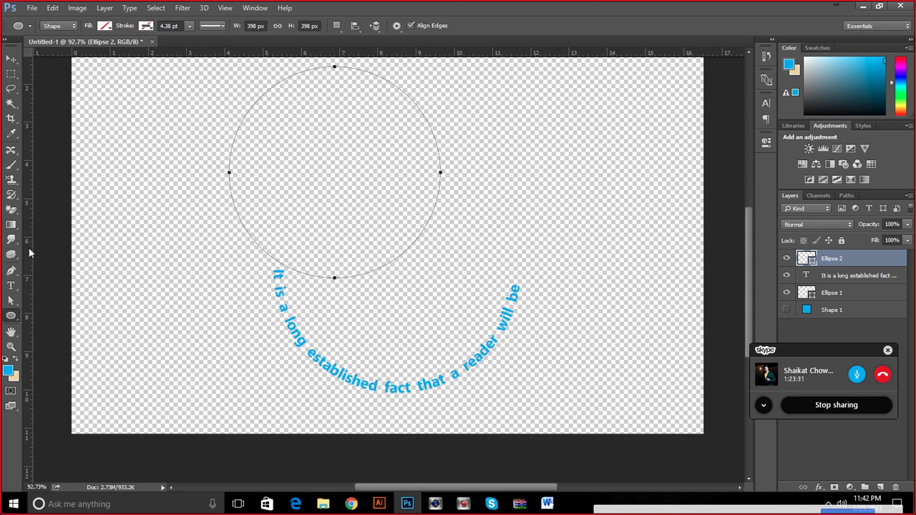
Fill the inside of the circle with the "It is a long established fact" paragraph as area text and commit it.
left_click(11, 285)
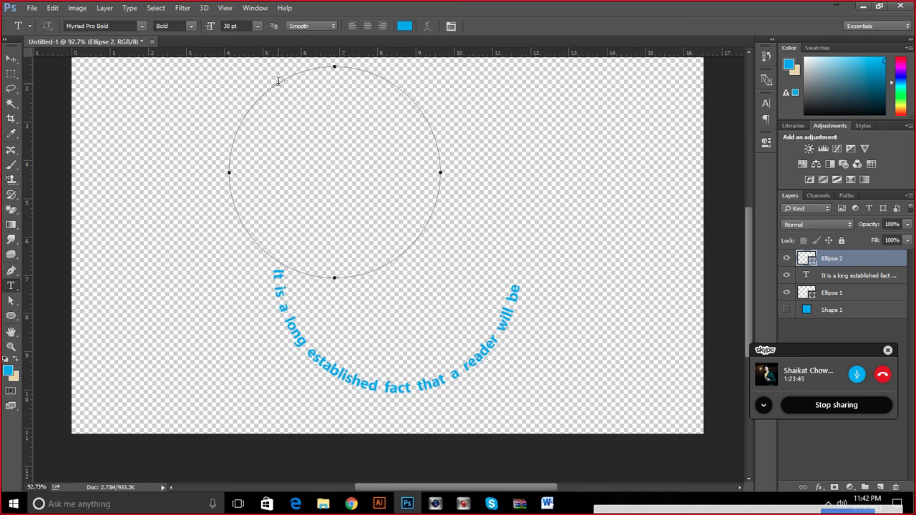
left_click(303, 137)
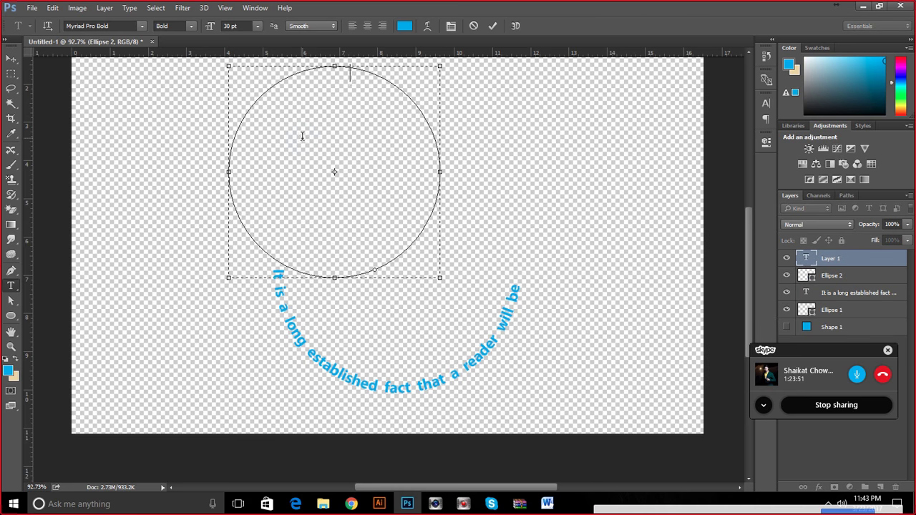
type("It is a long established fact that a reader will be distracted by the readable content of a page when looking at its layout. The point of using Lorem Ipsum is that it has a more-or-less normal distribution of letters, as opposed")
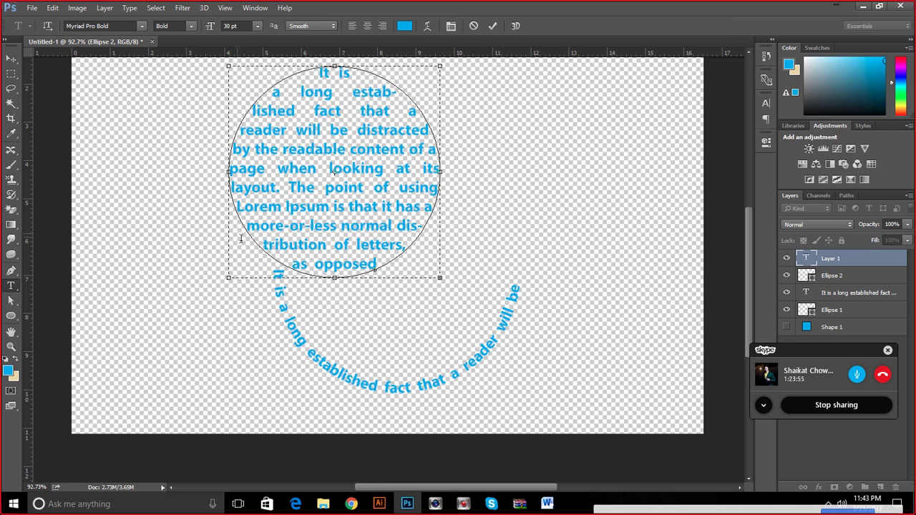
left_click(493, 26)
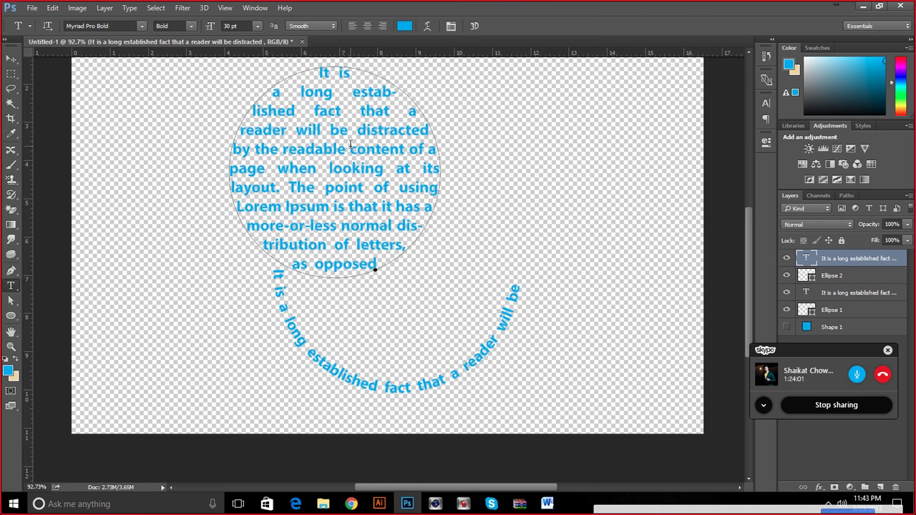
Move the round paragraph block clear of the curved text and scale it down to less than half its size.
left_click(11, 58)
left_click_drag(331, 185, 194, 184)
left_click_drag(282, 317, 420, 280)
scroll(609, 218, "down", 4)
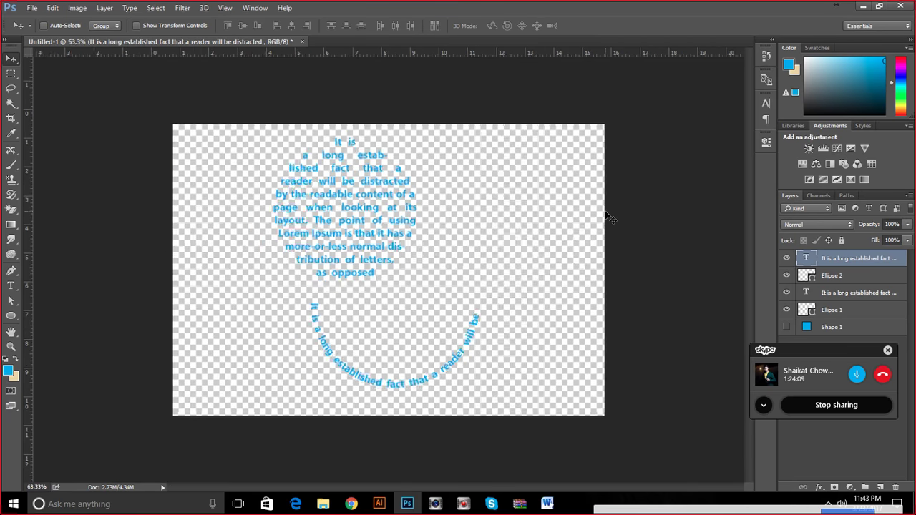
key("ctrl+t")
left_click_drag(419, 149, 341, 224)
scroll(343, 251, "up", 2)
left_click(520, 26)
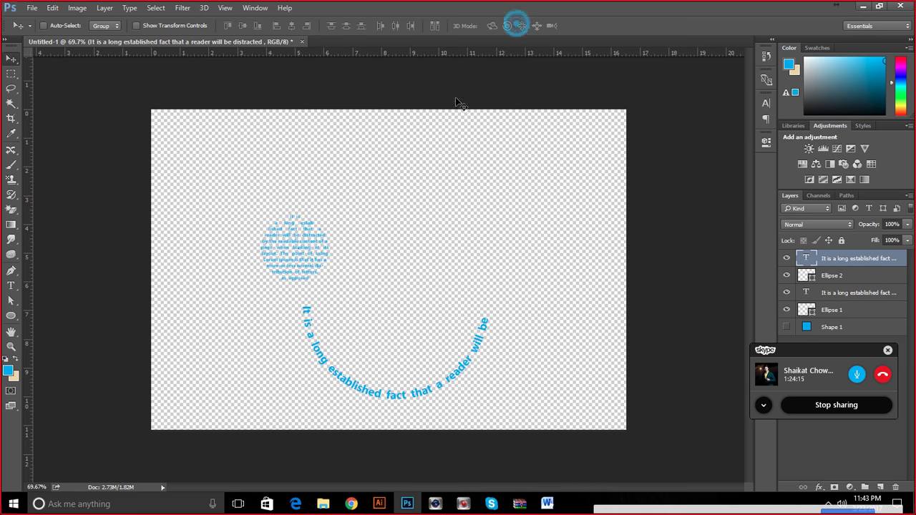
Place the round text block and a duplicate side by side as eyes, and move the curved text up beneath them as a smile.
left_click_drag(296, 245, 441, 216)
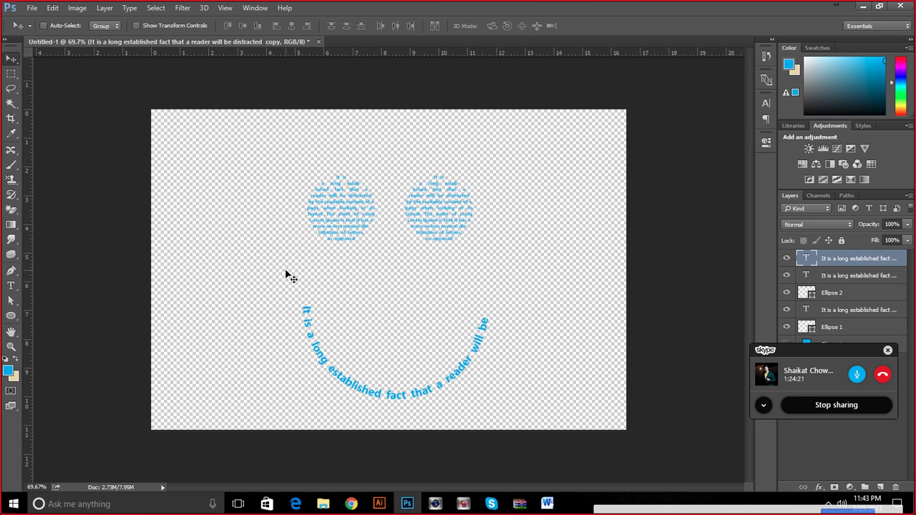
left_click(857, 309)
left_click_drag(445, 404, 433, 360)
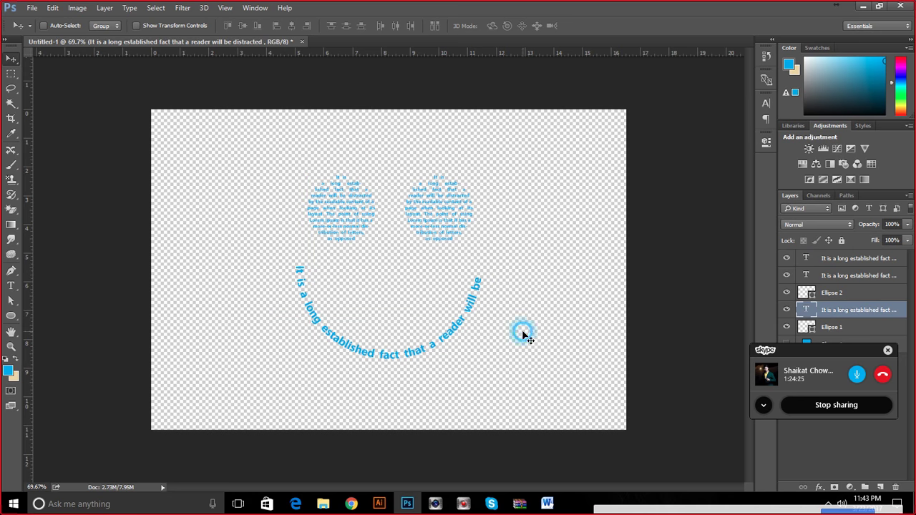
left_click_drag(475, 284, 480, 287)
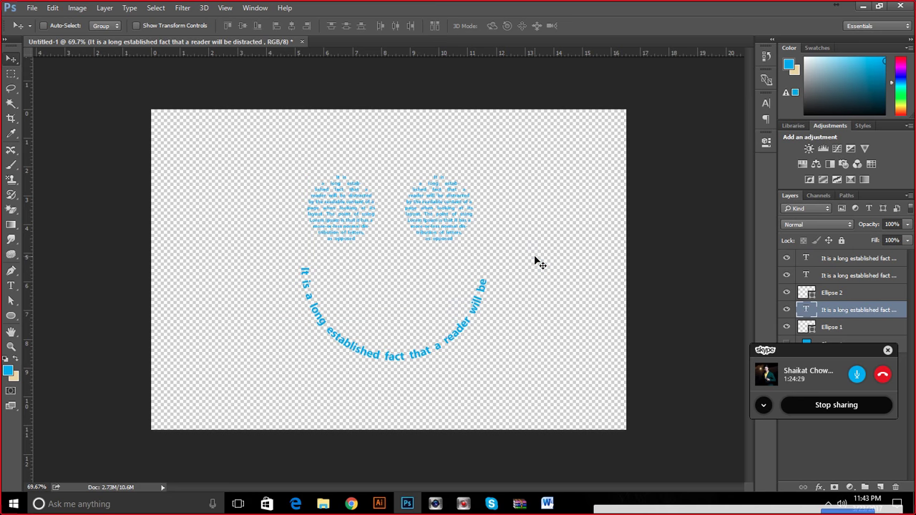
left_click(10, 274)
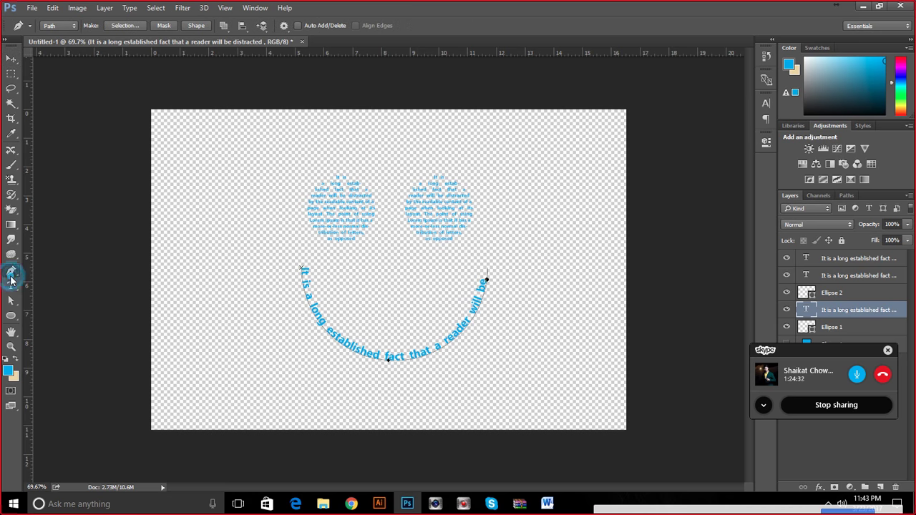
left_click(188, 261)
left_click_drag(259, 187, 322, 212)
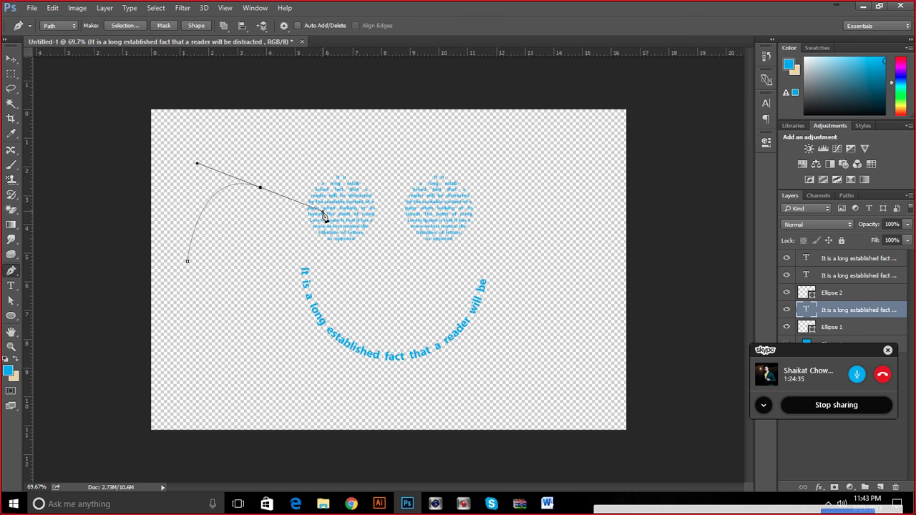
key("Delete")
key("Delete")
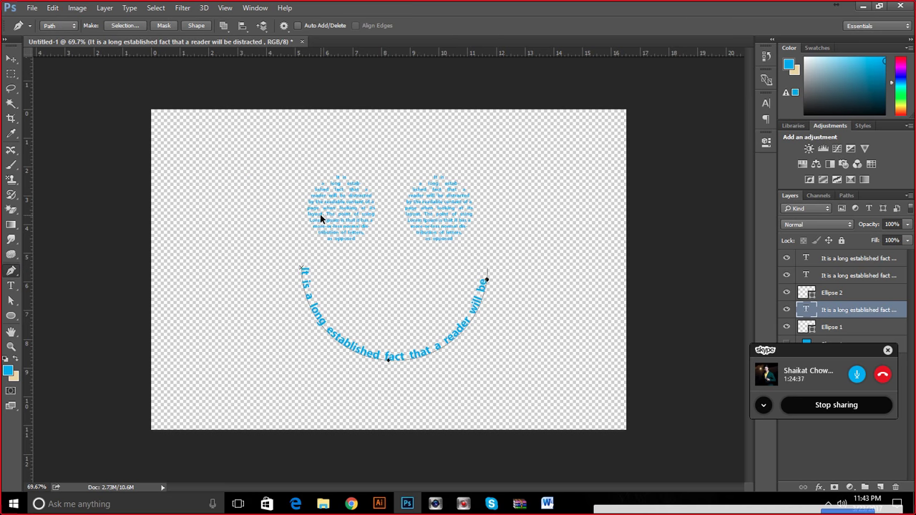
Check the paths attached to the two round text layers and select the hidden Shape 1 layer.
left_click(818, 292)
left_click(821, 277)
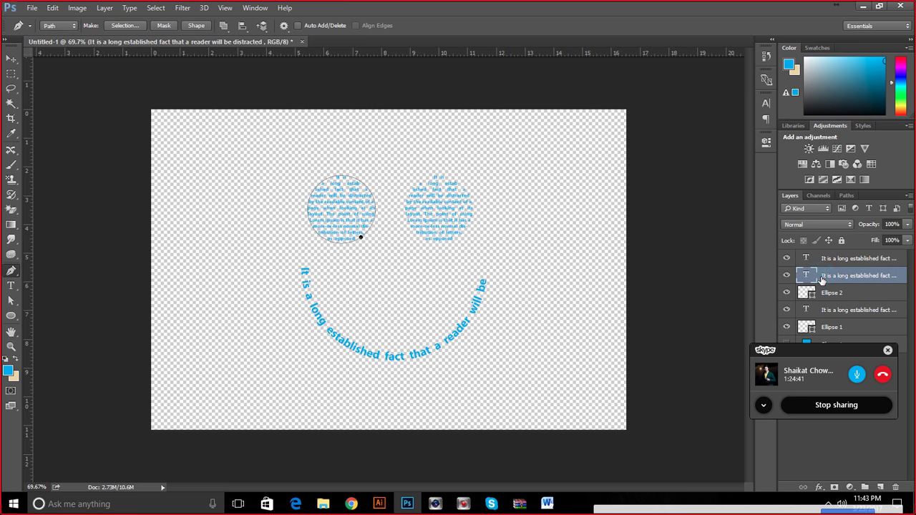
left_click(824, 259)
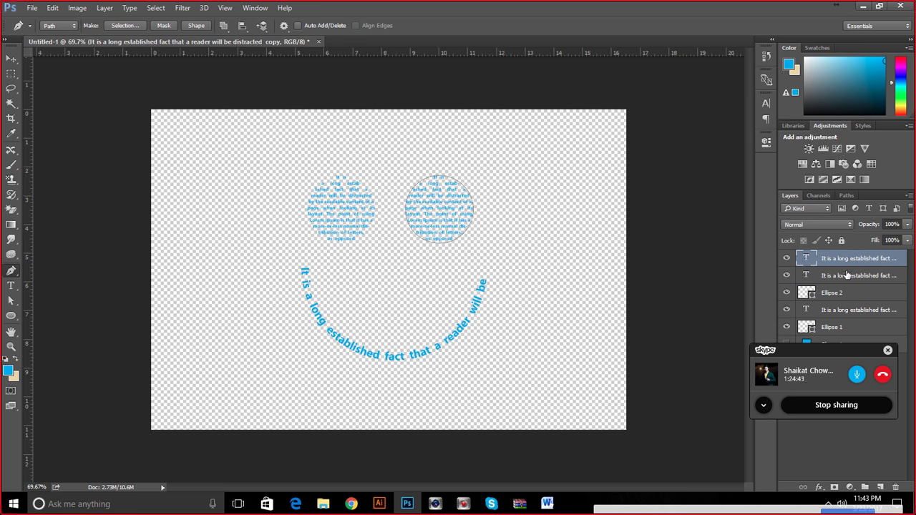
left_click_drag(828, 353, 832, 369)
left_click(842, 344)
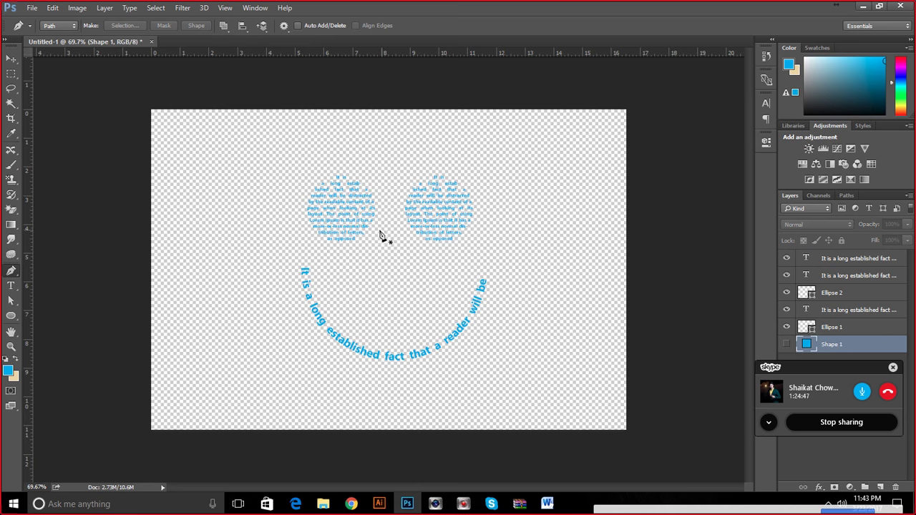
left_click(366, 177)
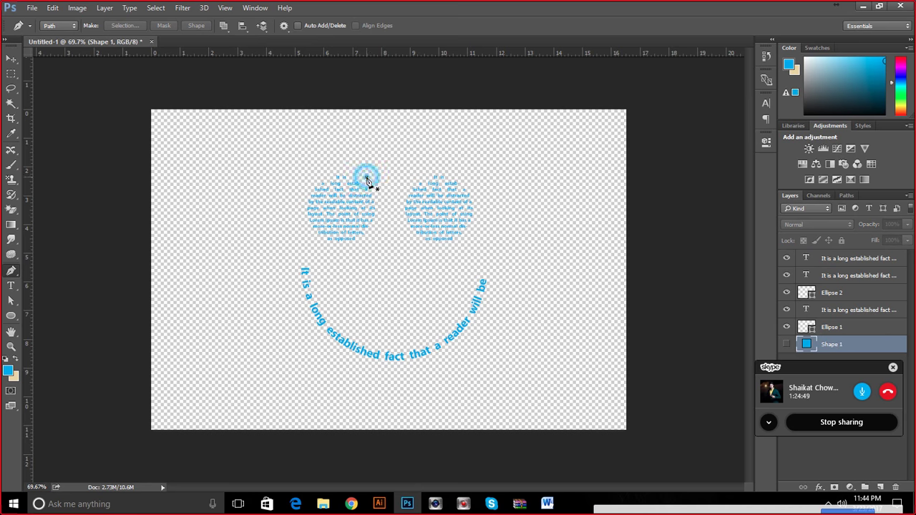
left_click_drag(453, 236, 435, 352)
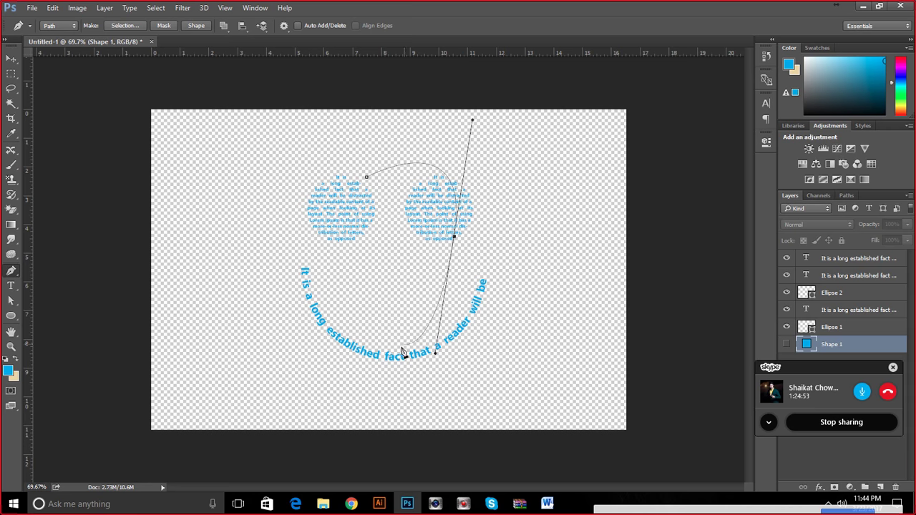
left_click(454, 237)
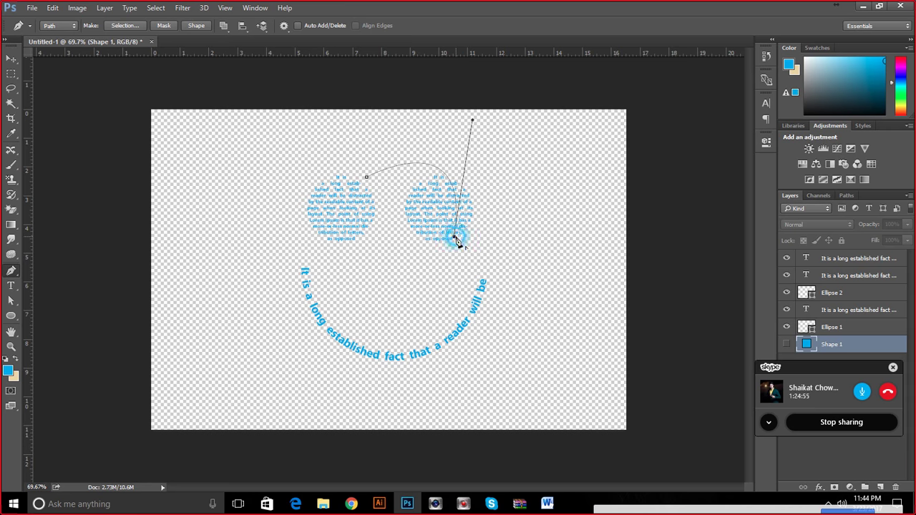
left_click_drag(390, 333, 333, 381)
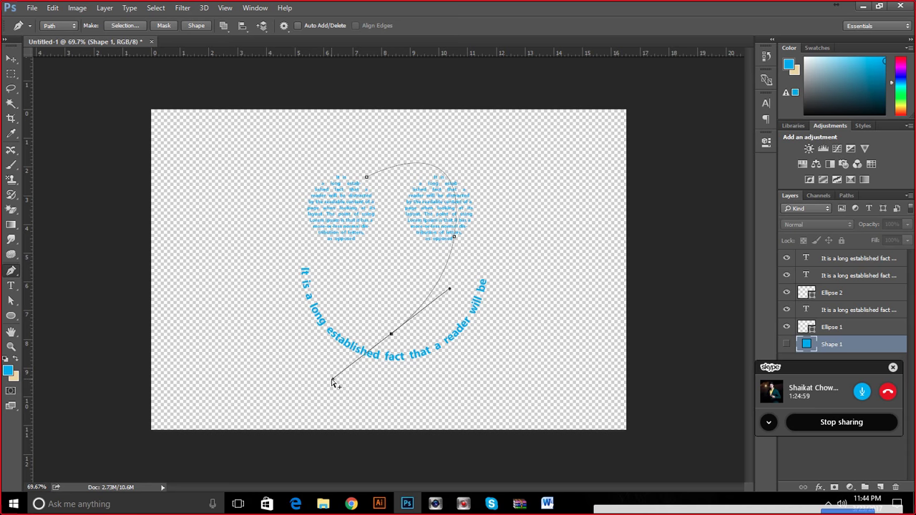
key("ctrl+alt+z")
key("ctrl+alt+z")
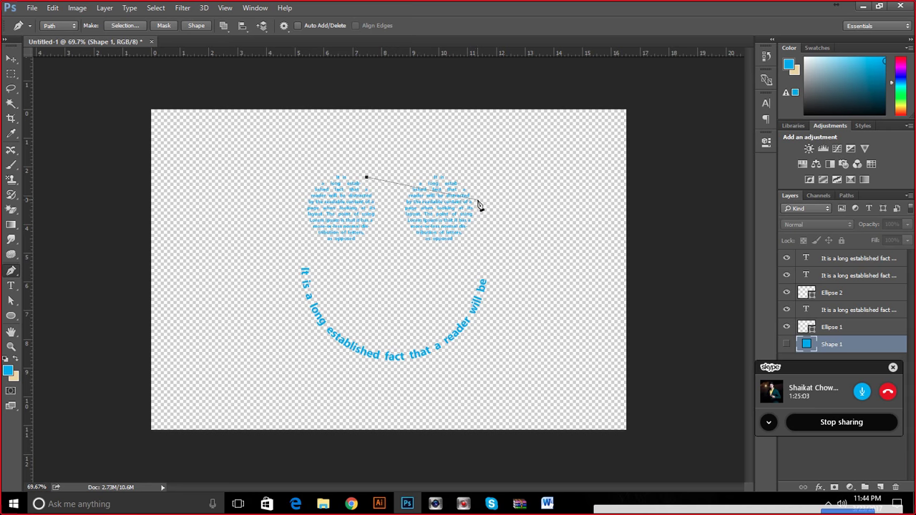
Draw a half-heart path curving around the second text eye to a point below the smile, and close it at the starting anchor.
left_click_drag(478, 200, 519, 278)
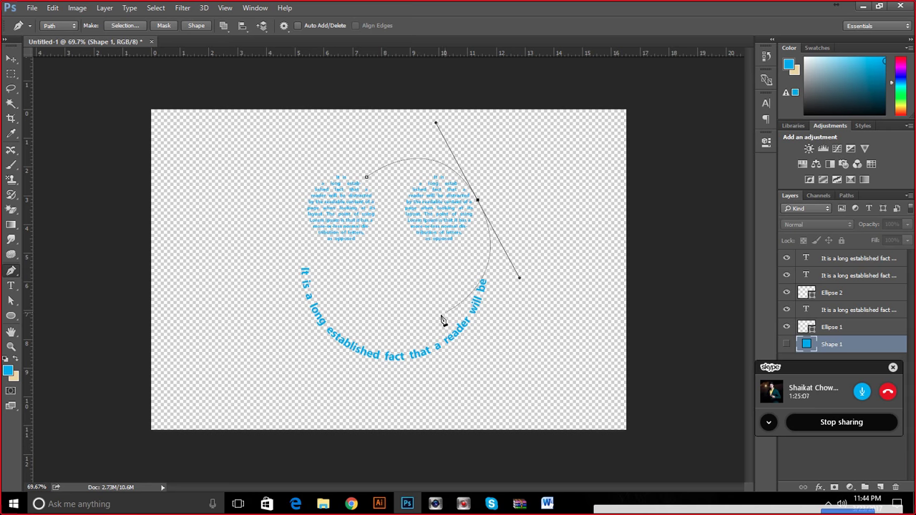
left_click(386, 393)
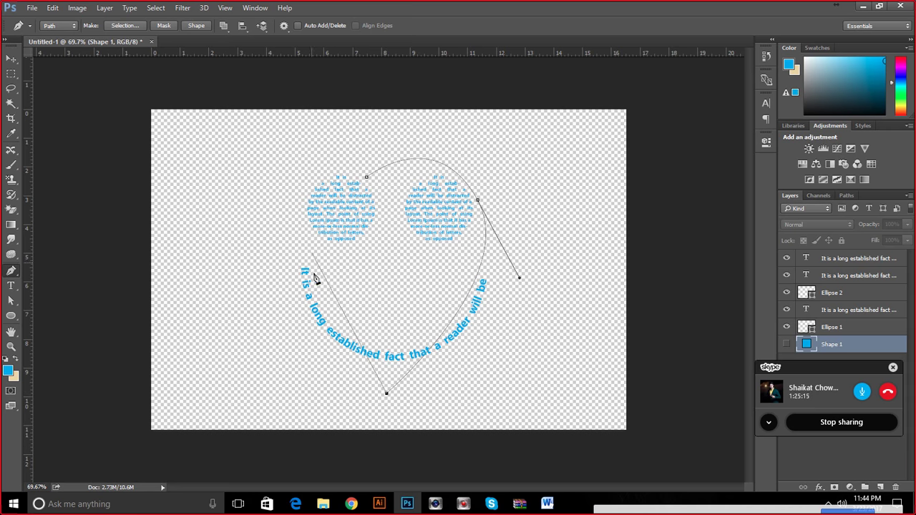
left_click(367, 179)
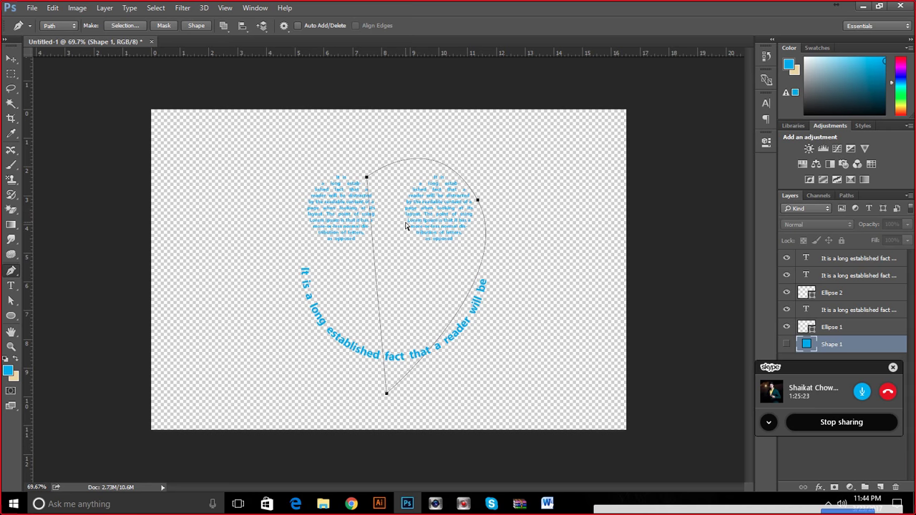
Duplicate the Shape 1 layer and set the path operation to Combine Shapes.
key("ctrl+j")
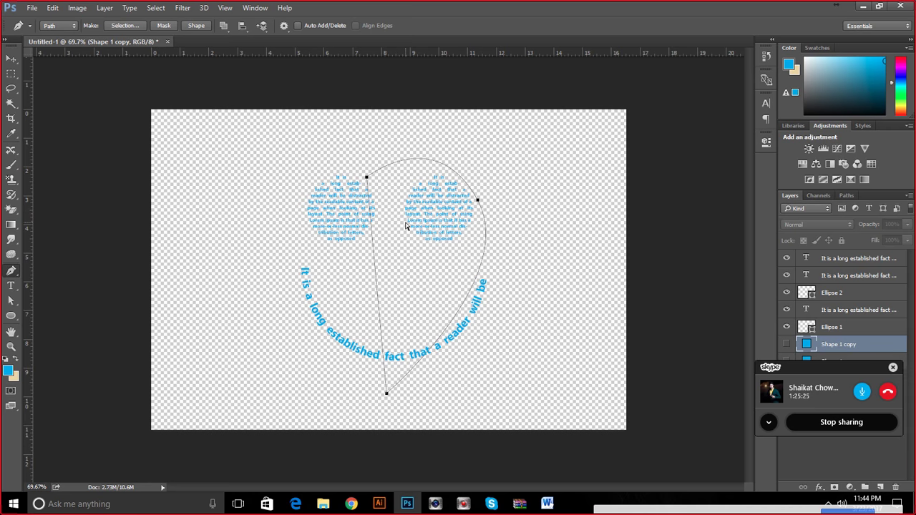
left_click(789, 359)
left_click(791, 359)
left_click(224, 26)
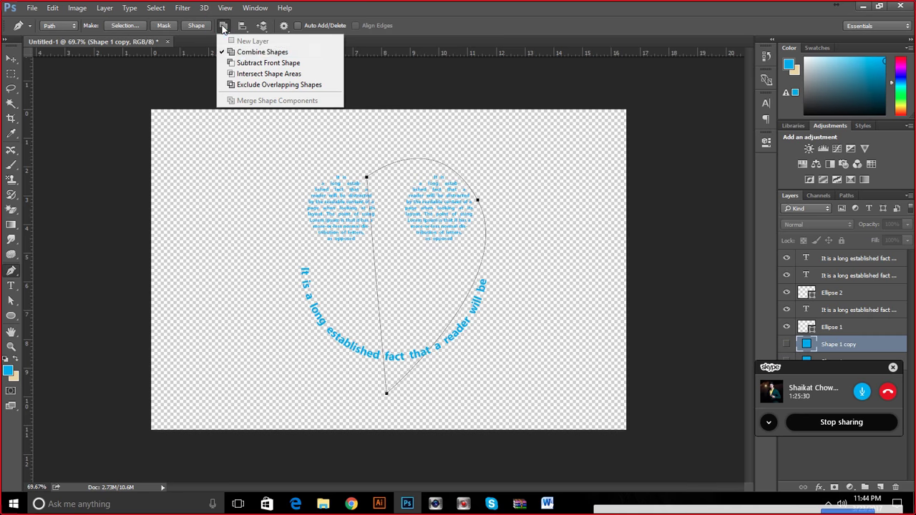
left_click(246, 53)
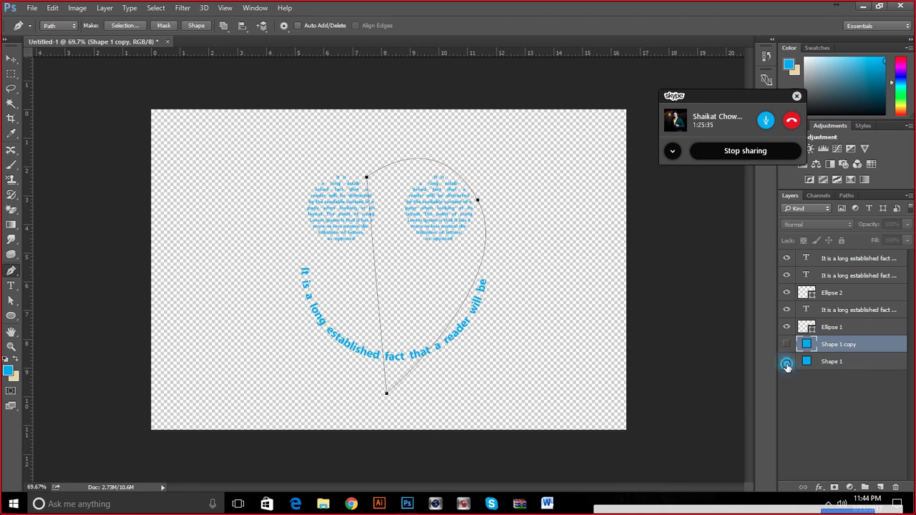
Show the Shape 1 layer, and delete both Shape 1 copy and Shape 1.
left_click(786, 361)
left_click(823, 363)
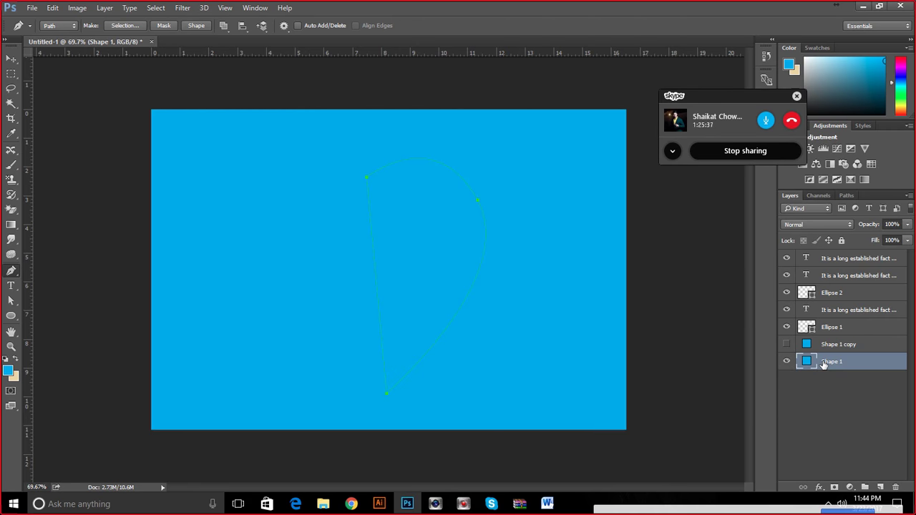
left_click(823, 344)
key("Delete")
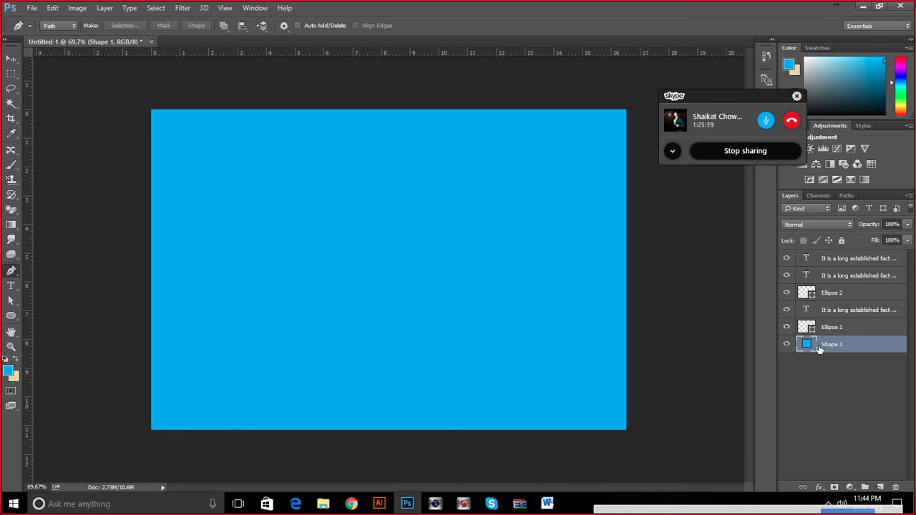
key("Delete")
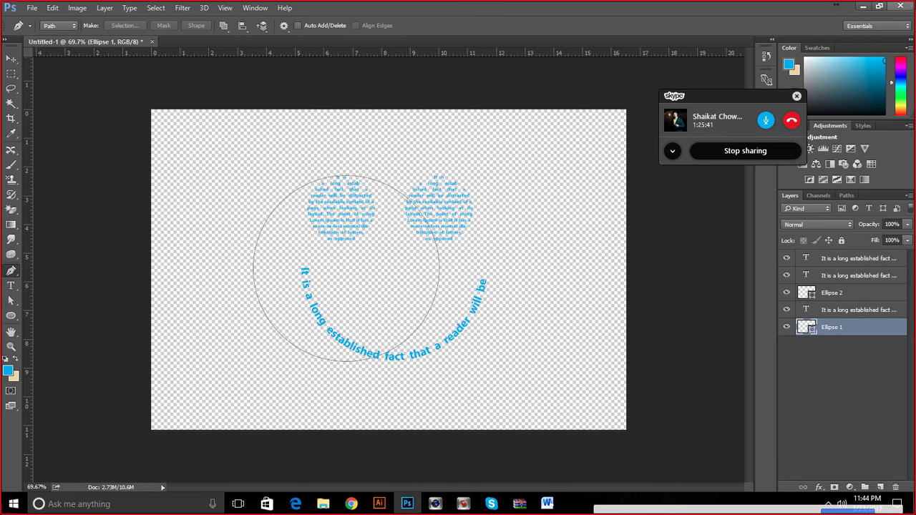
Quit Photoshop without saving Untitled-1 and launch it again.
left_click(900, 5)
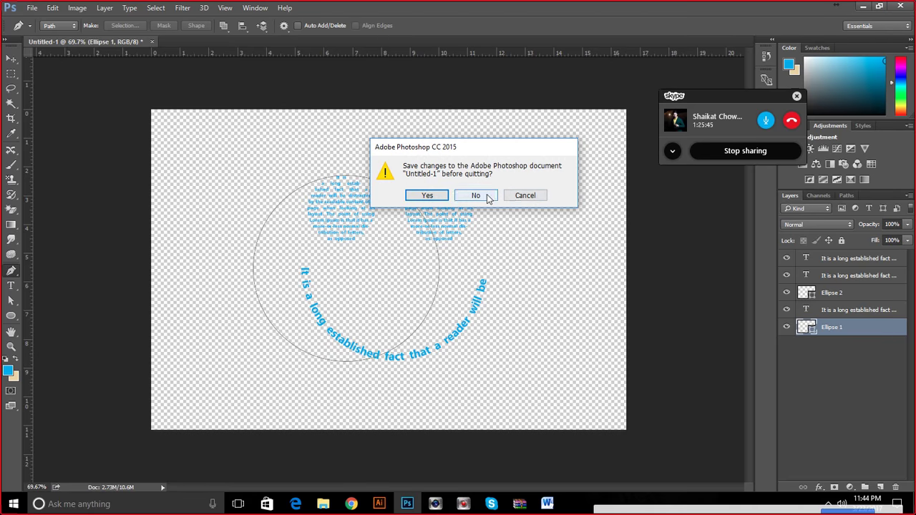
left_click(475, 196)
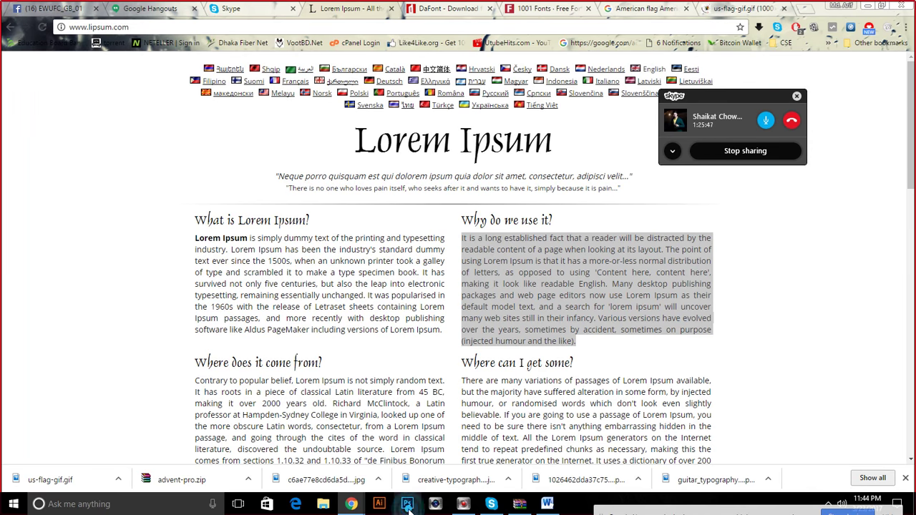
left_click(407, 504)
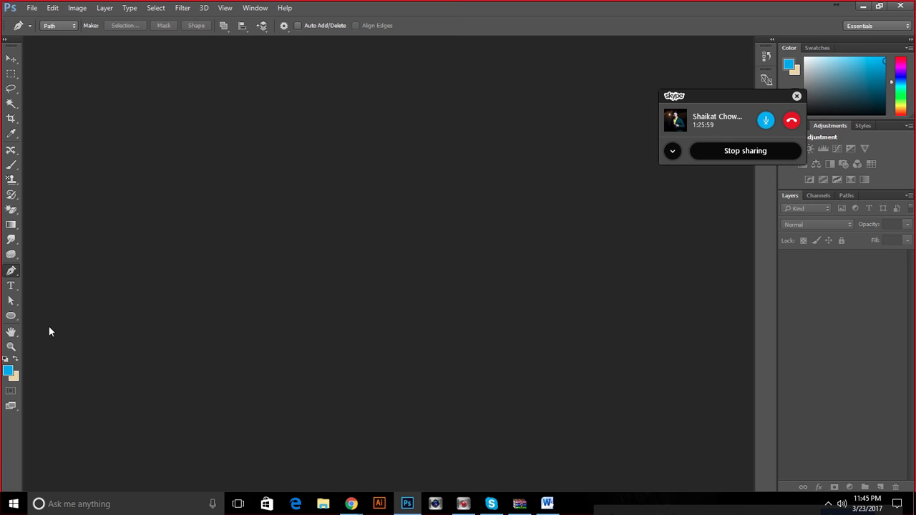
Create a new 1190 × 803 pixel RGB document at 72 pixels/inch with a white background.
left_click(32, 8)
left_click(43, 20)
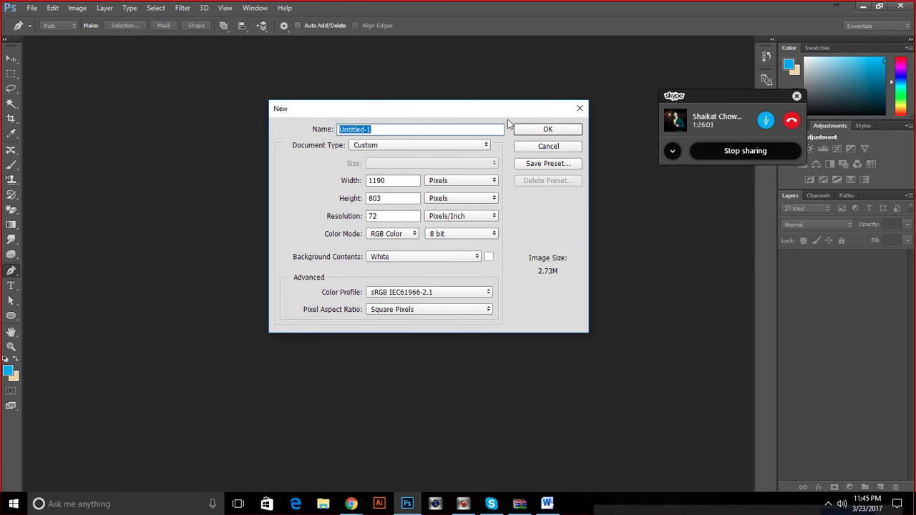
left_click(529, 130)
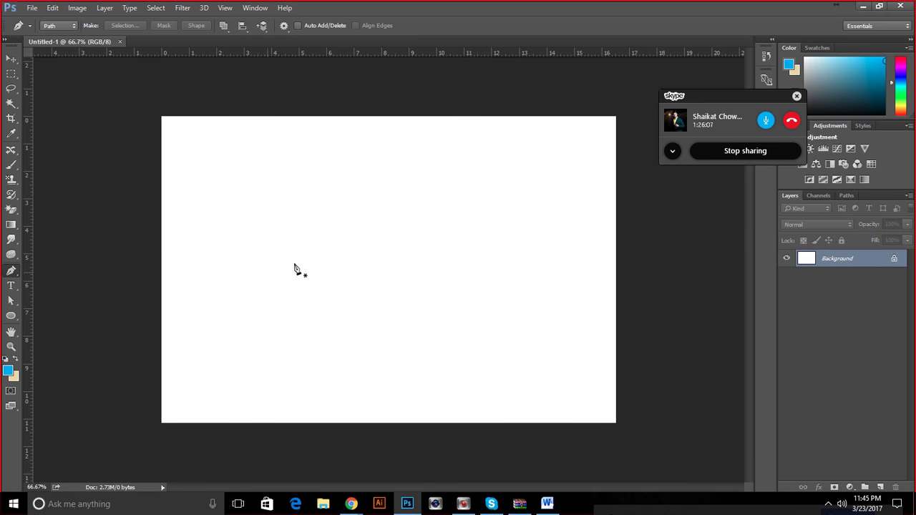
left_click(396, 190)
left_click_drag(528, 214, 568, 299)
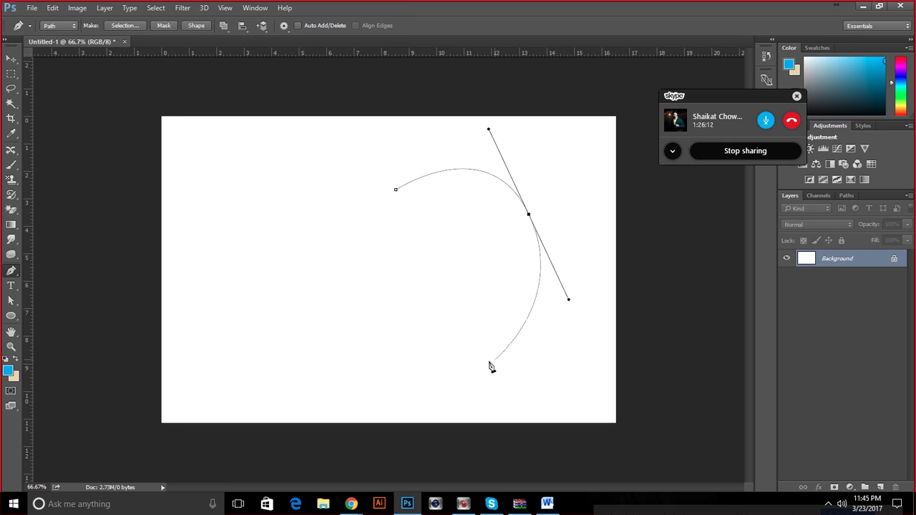
left_click(421, 400)
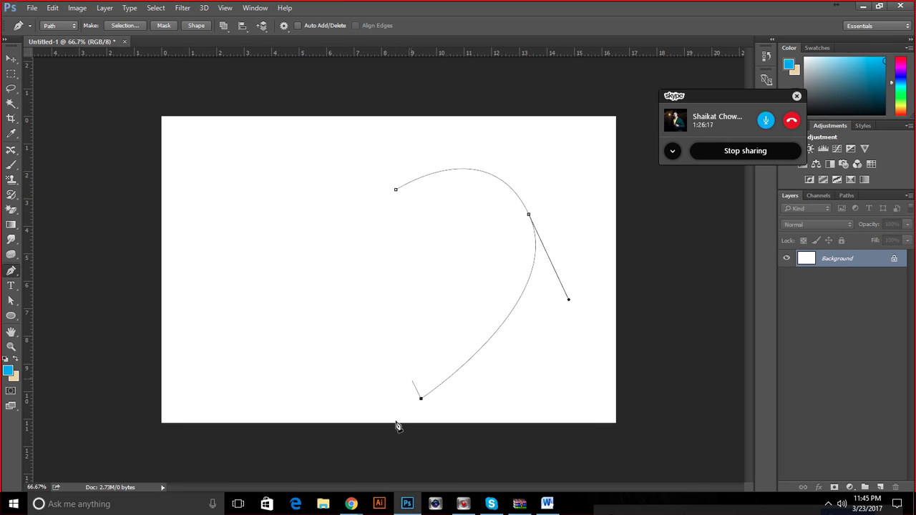
key("ctrl+z")
key("ctrl+z")
key("ctrl+z")
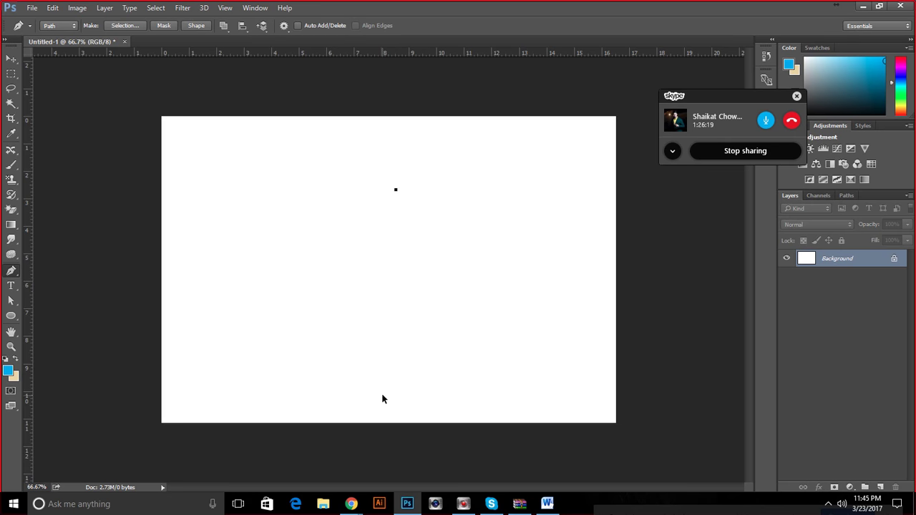
Place a vertical guide at about 7.8 inches and start a pen path on it near the canvas's upper edge.
left_click_drag(29, 212, 375, 198)
left_click(376, 159)
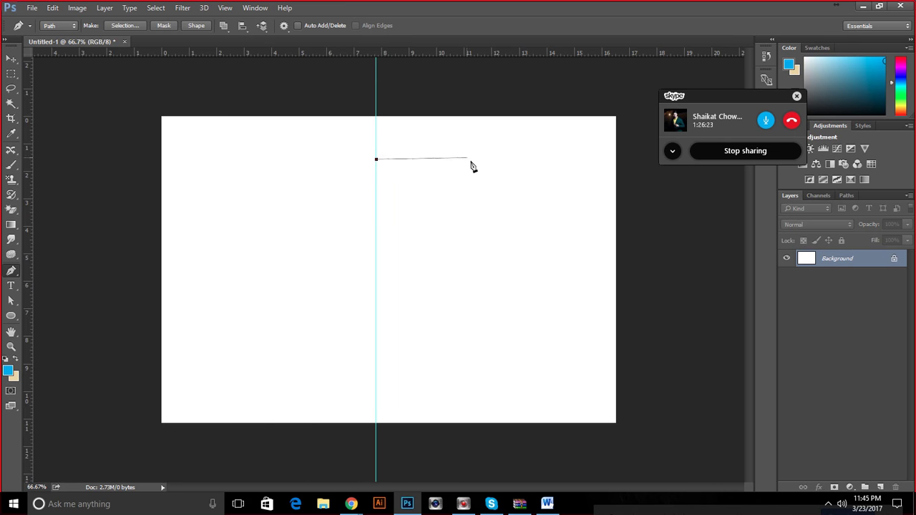
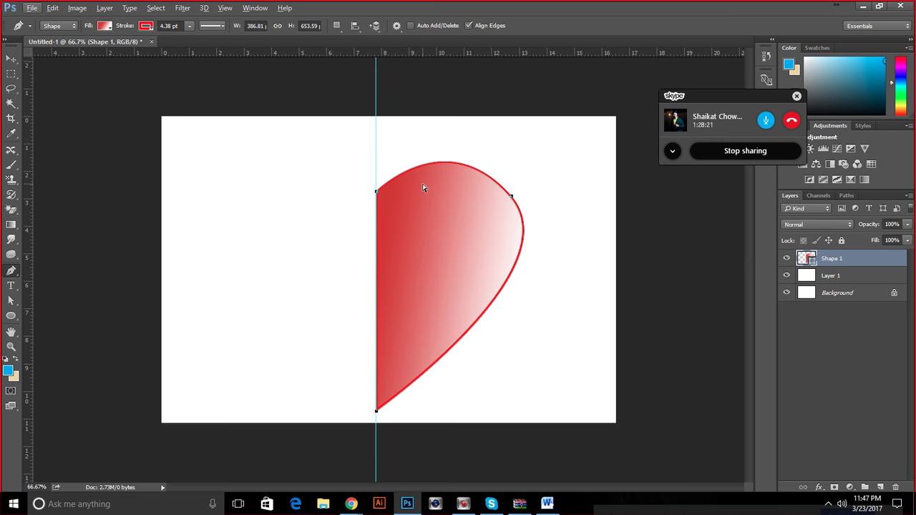
Duplicate the red gradient half-heart, flip the copy horizontally, and place it against the guide as the heart's other half.
key("ctrl+j")
key("ctrl+t")
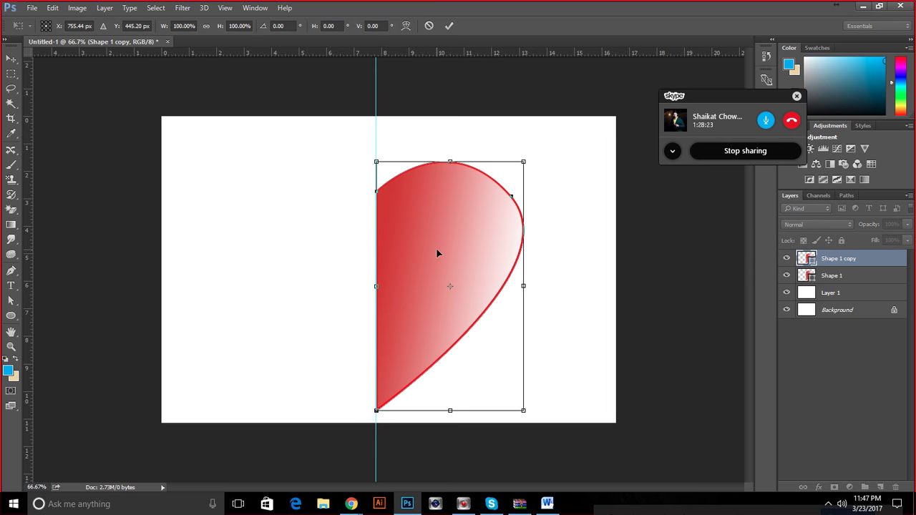
right_click(436, 248)
left_click(475, 417)
left_click_drag(480, 274, 332, 273)
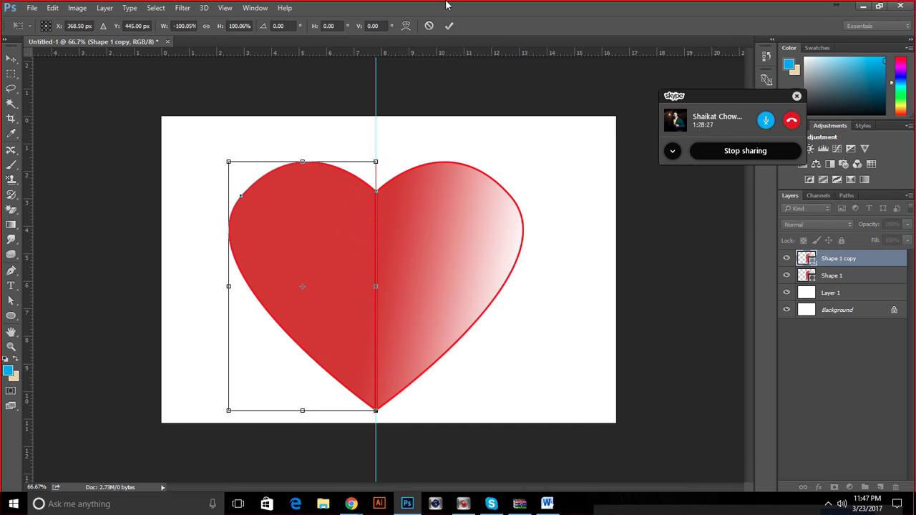
left_click(448, 26)
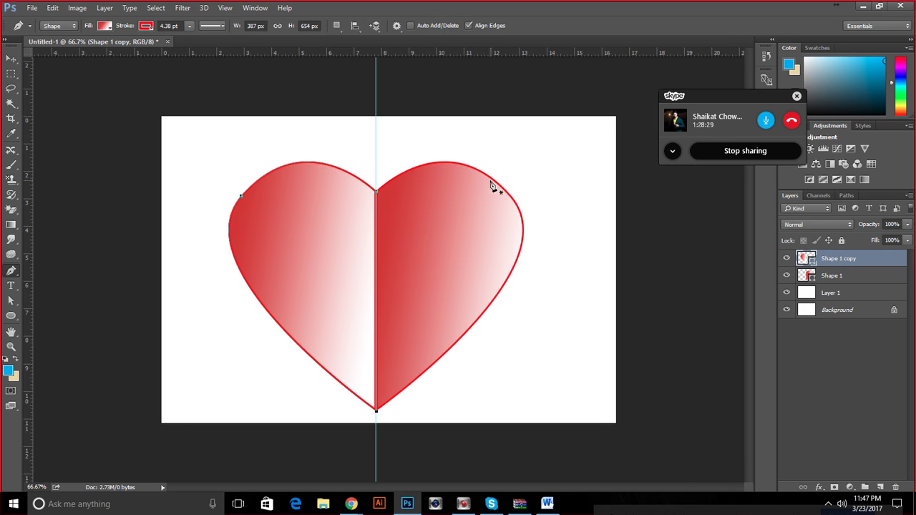
Merge the two half-heart shape layers into one shape layer, and undo the stray pen curve.
left_click(812, 276, "shift")
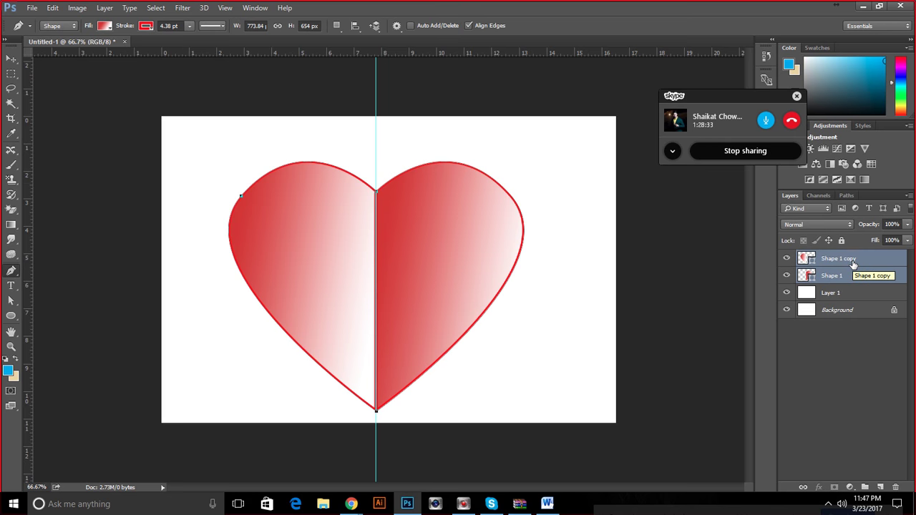
right_click(852, 264)
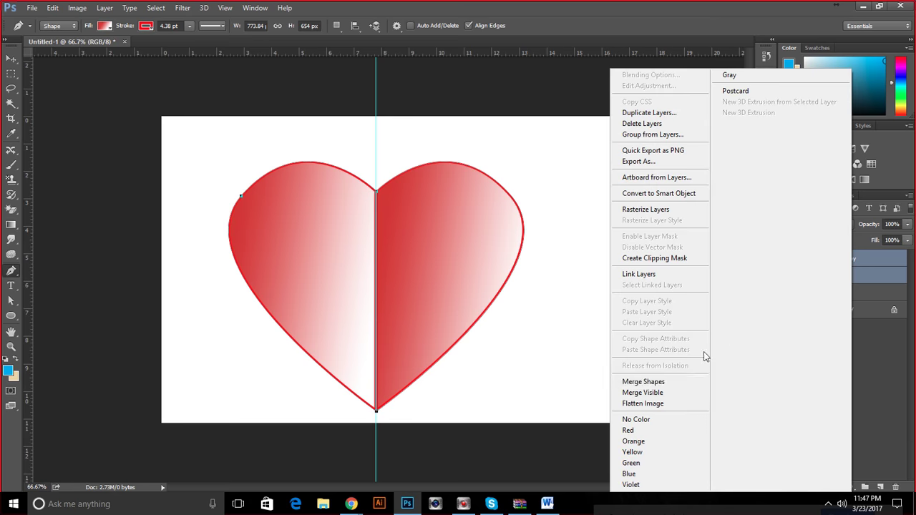
left_click(651, 386)
left_click_drag(465, 266, 526, 260)
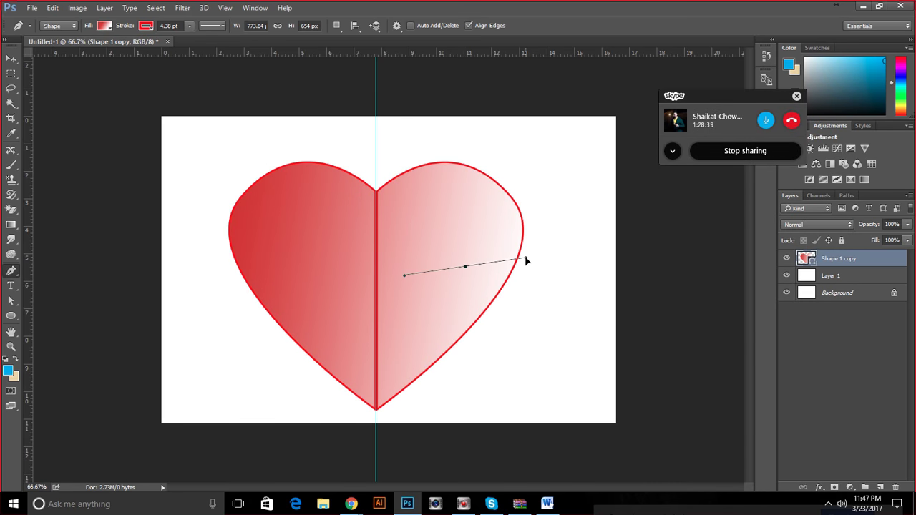
key("ctrl+z")
Merge the shape components of the combined heart and switch to the Move tool.
left_click(335, 25)
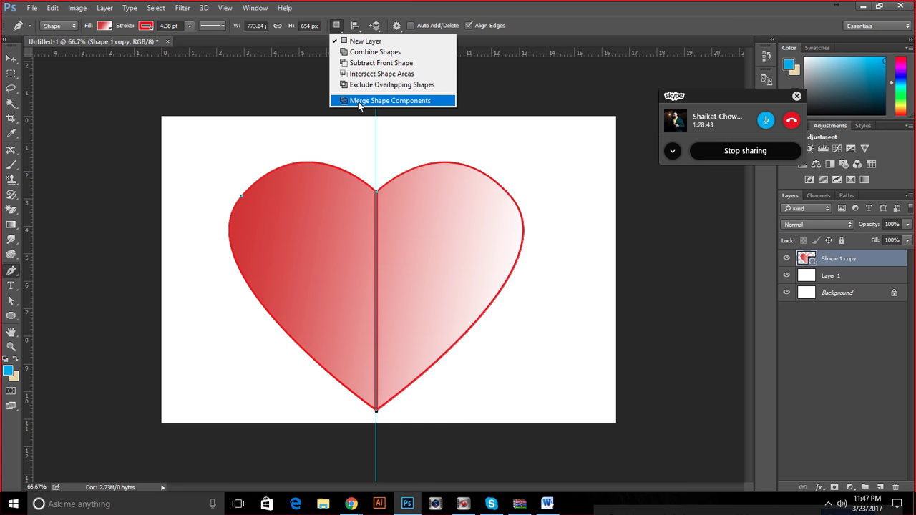
left_click(359, 101)
left_click(14, 57)
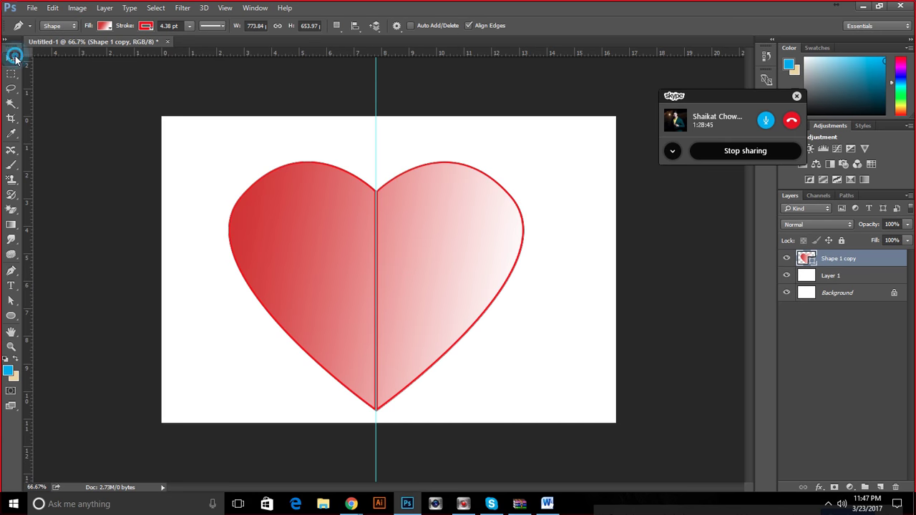
Move the merged heart down and away from the guide, and toggle its layer's visibility.
left_click_drag(450, 191, 419, 223)
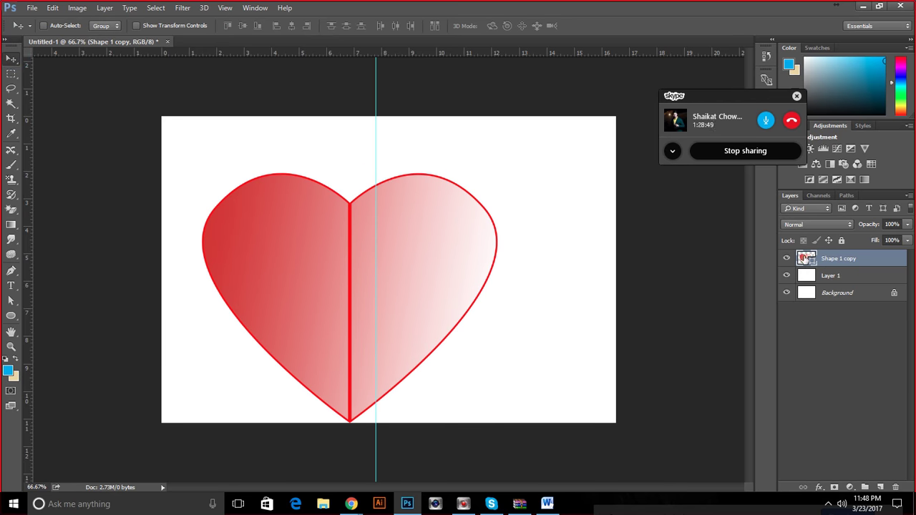
double_click(787, 259)
double_click(787, 259)
Undo the heart's move, the shape merges and the flip, back to the two overlapping unflipped half-heart layers.
key("ctrl+z")
key("ctrl+z")
key("ctrl+z")
key("ctrl+z")
key("ctrl+z")
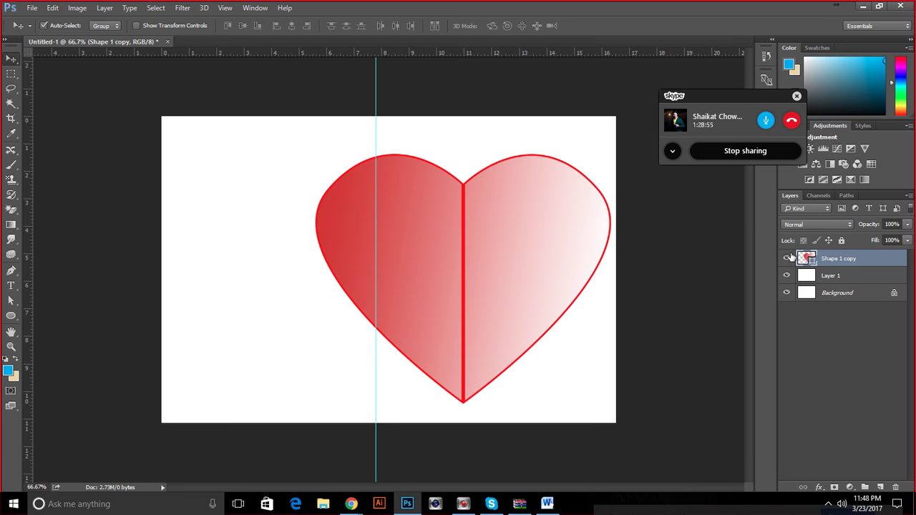
key("ctrl+alt+z")
key("ctrl+alt+z")
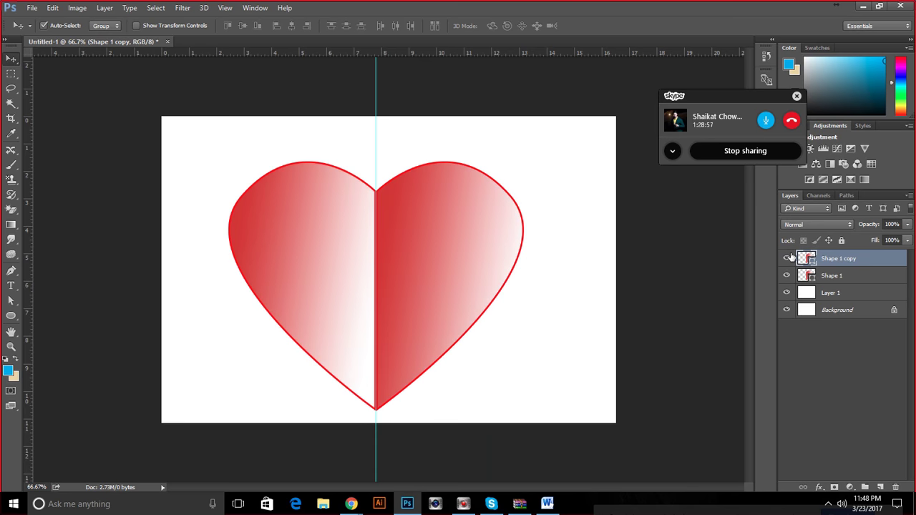
key("ctrl+alt+z")
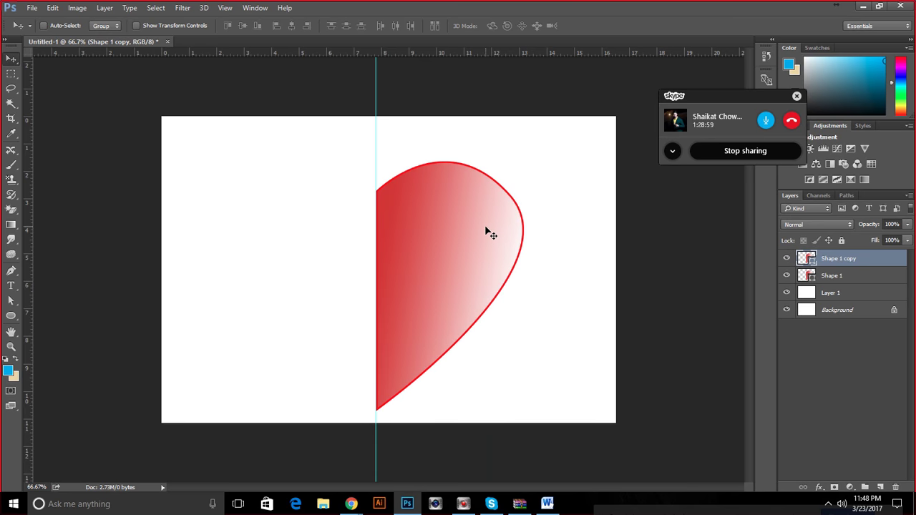
Flip the duplicate half-heart horizontally and place it against the guide to complete the heart.
left_click(486, 230)
key("ctrl")
key("ctrl")
key("ctrl")
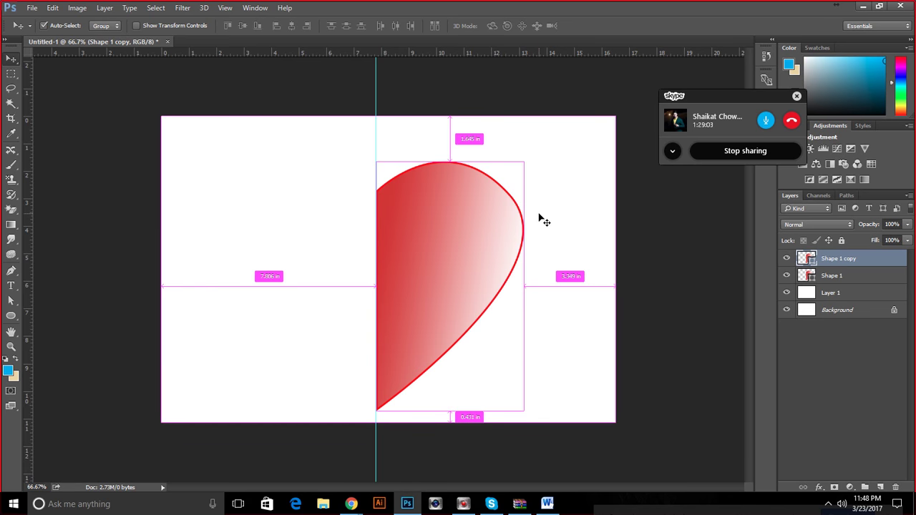
key("ctrl+t")
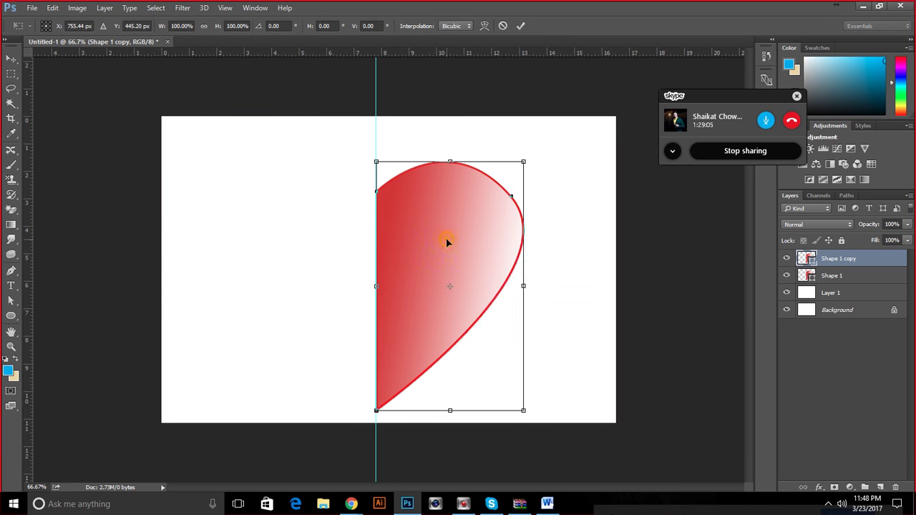
right_click(446, 243)
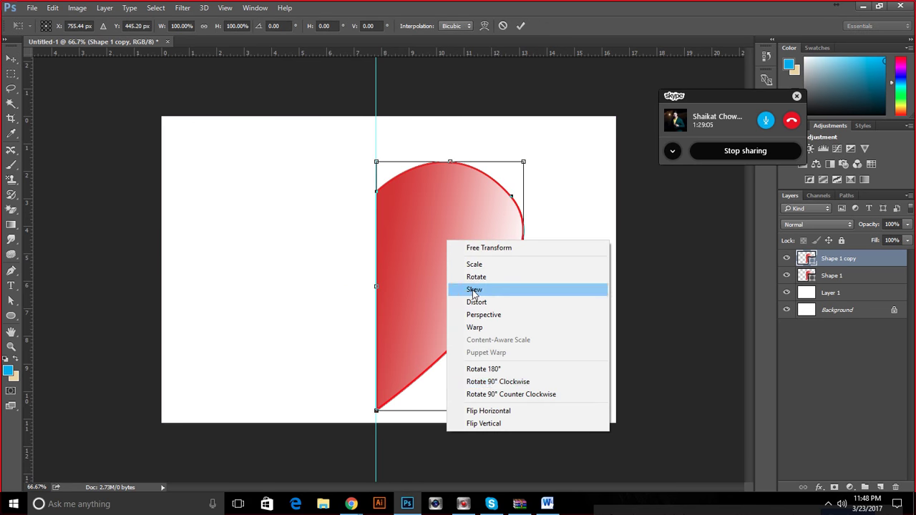
left_click(511, 409)
left_click_drag(505, 343, 352, 322)
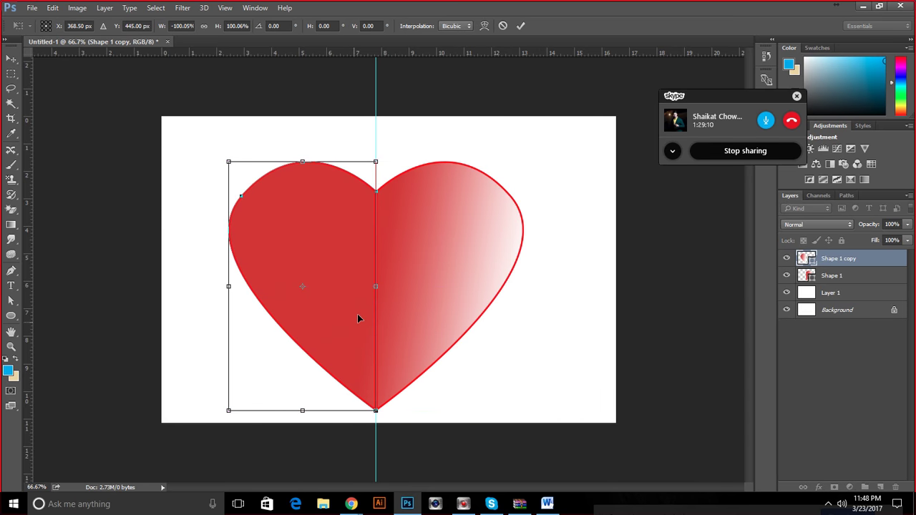
left_click(520, 26)
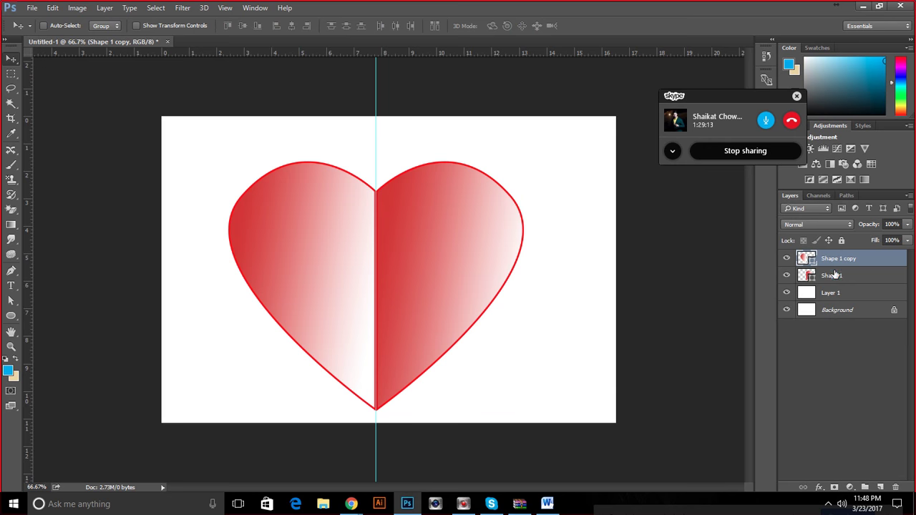
Select both half-heart shape layers and try to access the Pen tool's path operations for them.
left_click(835, 275, "shift")
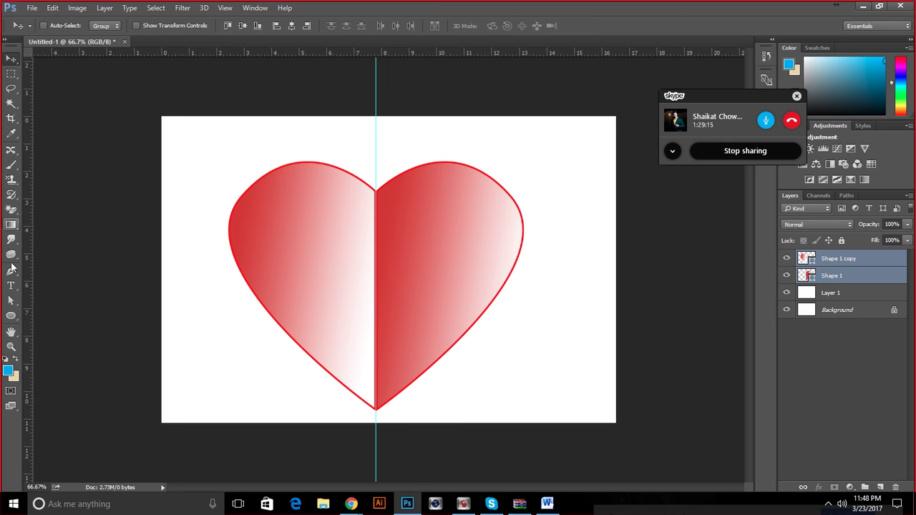
left_click(10, 270)
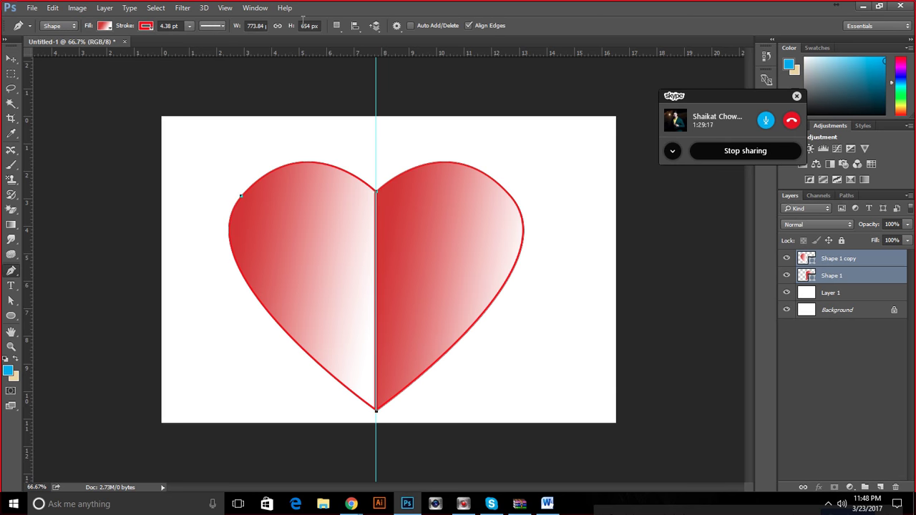
left_click(336, 26)
left_click(762, 5)
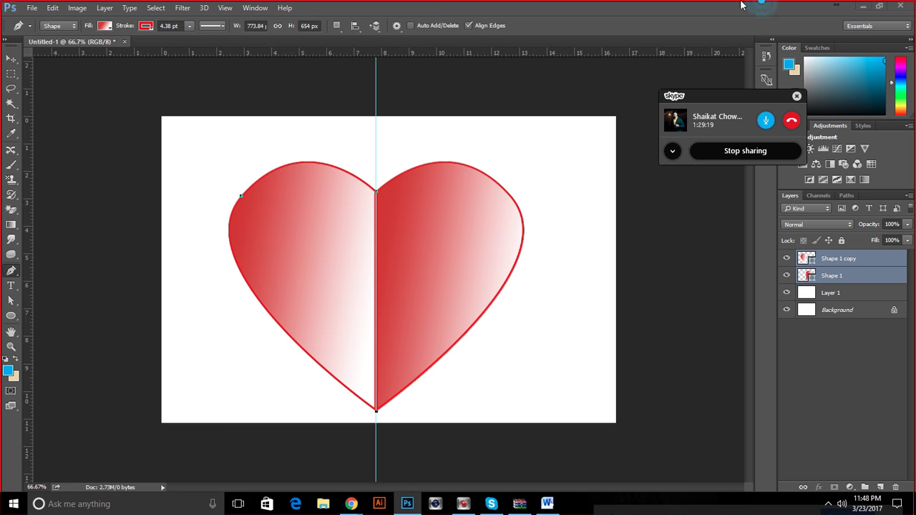
left_click(336, 26)
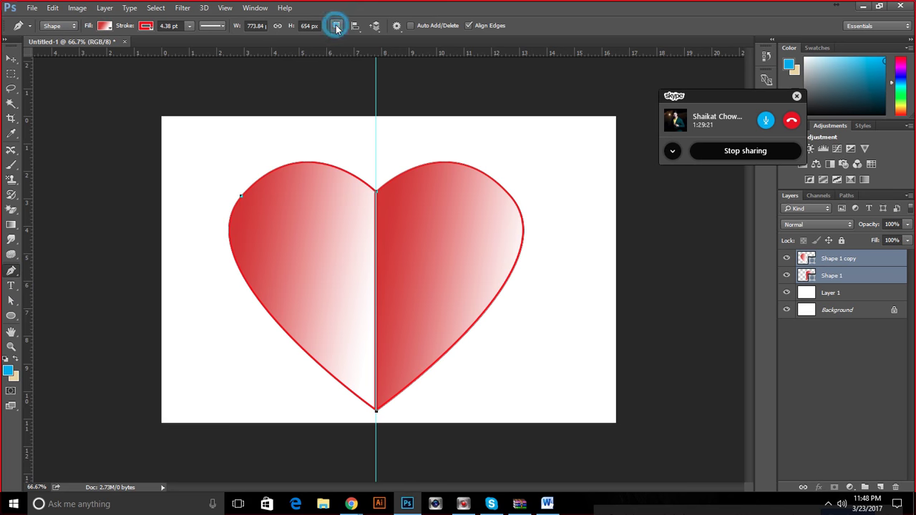
left_click(357, 53)
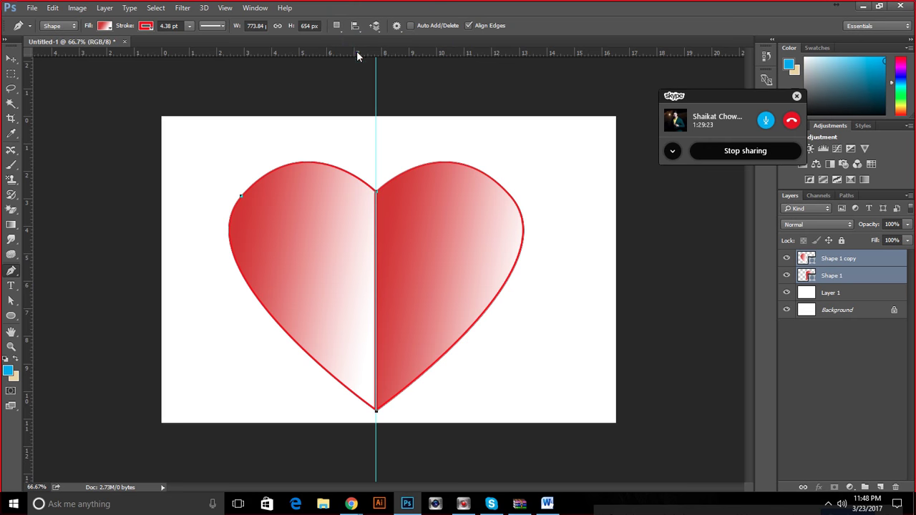
left_click(338, 26)
key("Escape")
Merge the two selected half-heart shapes into one layer and toggle its visibility to check the result.
right_click(829, 267)
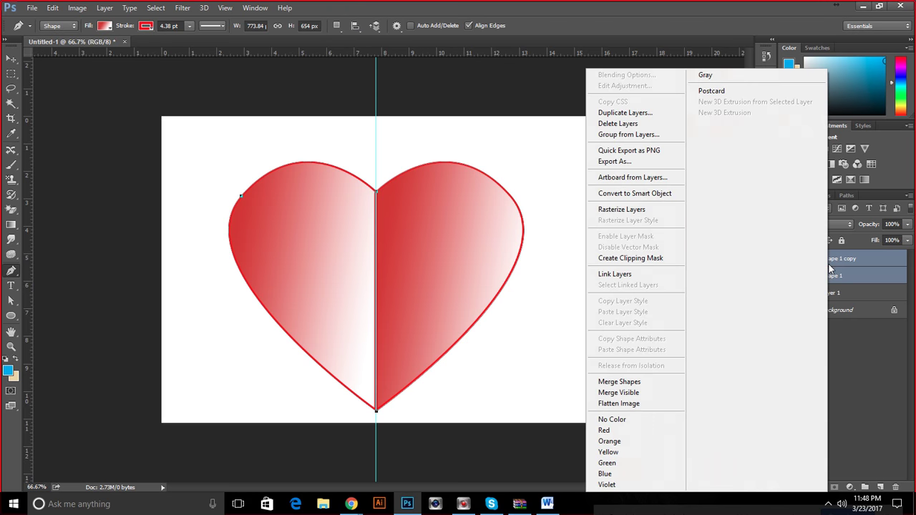
left_click(610, 382)
left_click(786, 259)
left_click(786, 260)
left_click(785, 260)
left_click(786, 261)
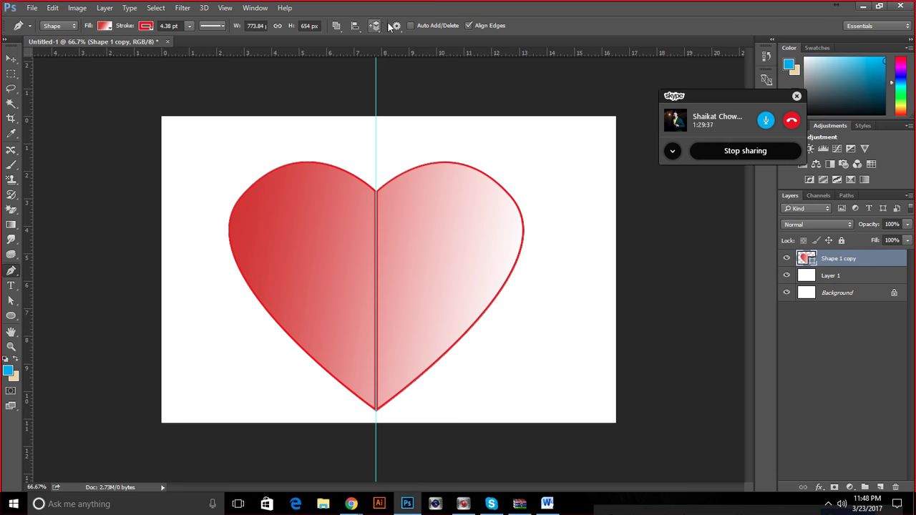
Merge the shape components of the combined heart with the Pen tool active.
left_click(337, 26)
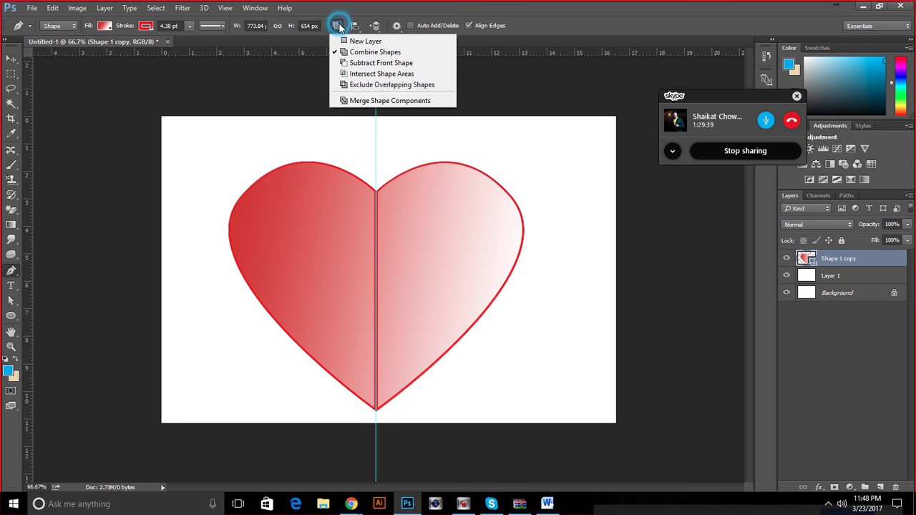
left_click(366, 103)
left_click_drag(422, 246, 488, 237)
left_click(471, 221, "ctrl")
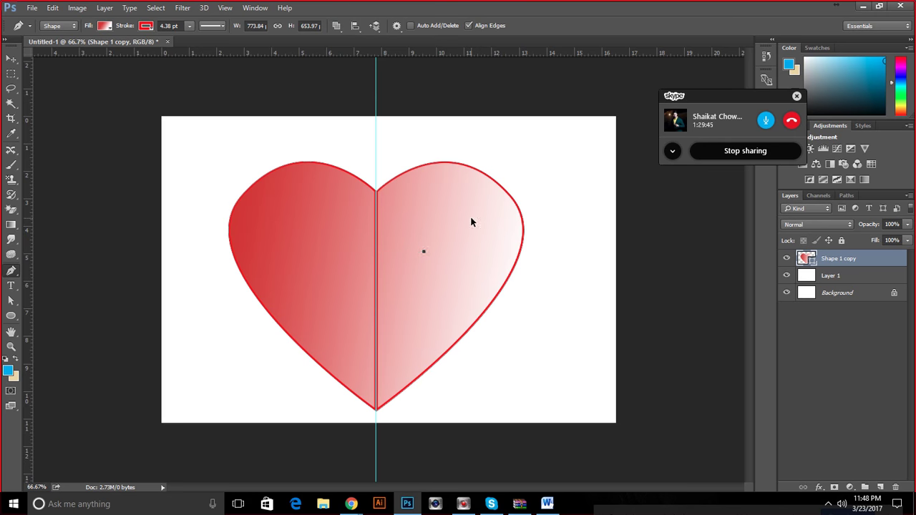
Move the vertical guide off the canvas and inspect the seam between the heart's halves up close.
left_click(11, 58)
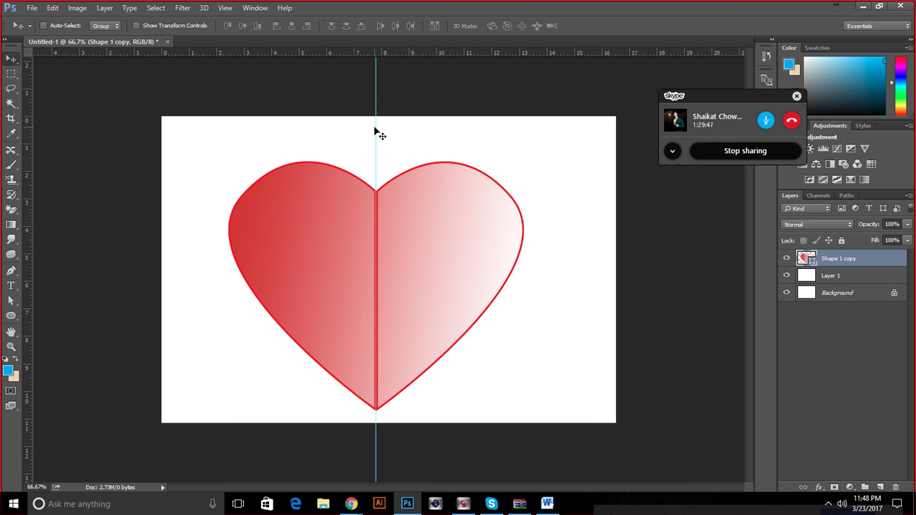
left_click_drag(377, 126, 136, 111)
scroll(360, 205, "up", 10)
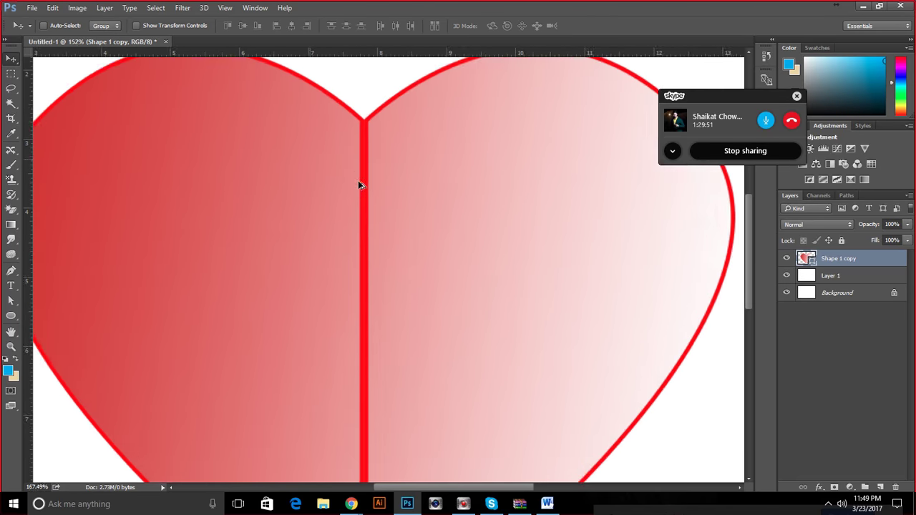
scroll(395, 146, "down", 6)
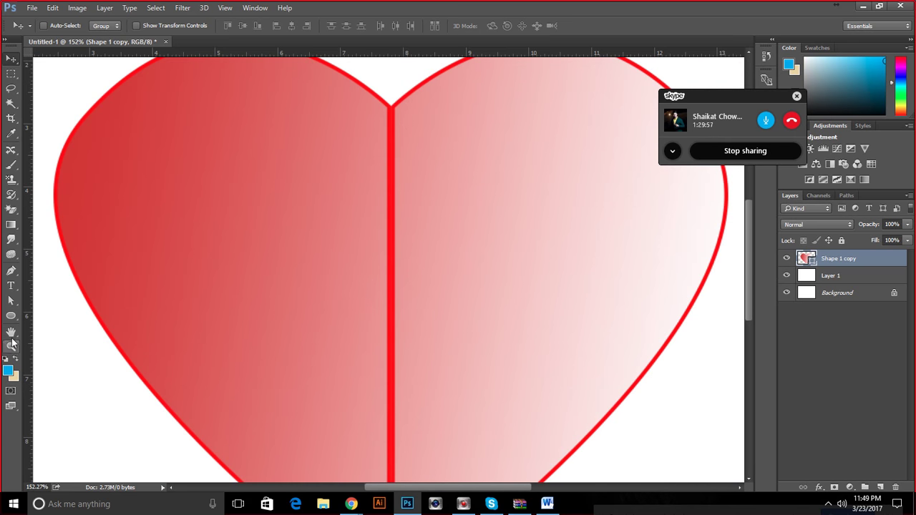
Remove the red stroke from the combined heart shape using the Ellipse tool's shape options.
left_click(10, 316)
left_click(147, 26)
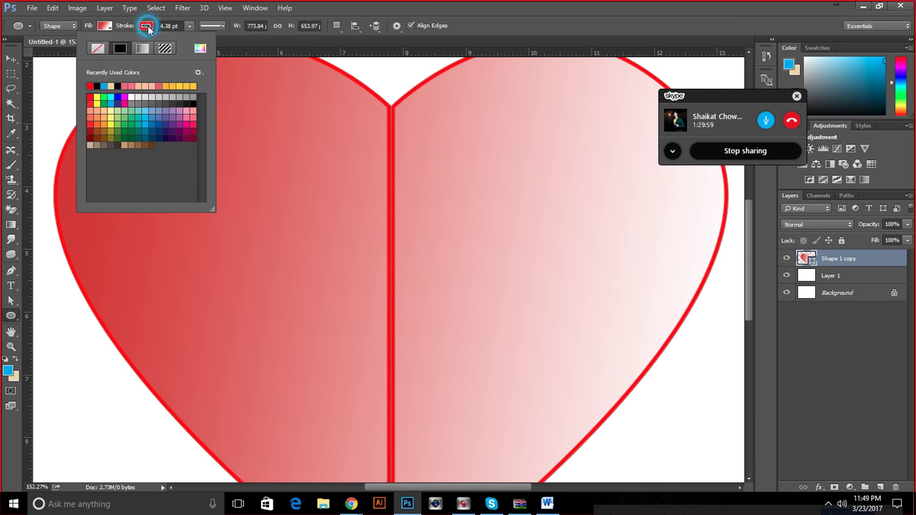
left_click(97, 48)
left_click(391, 16)
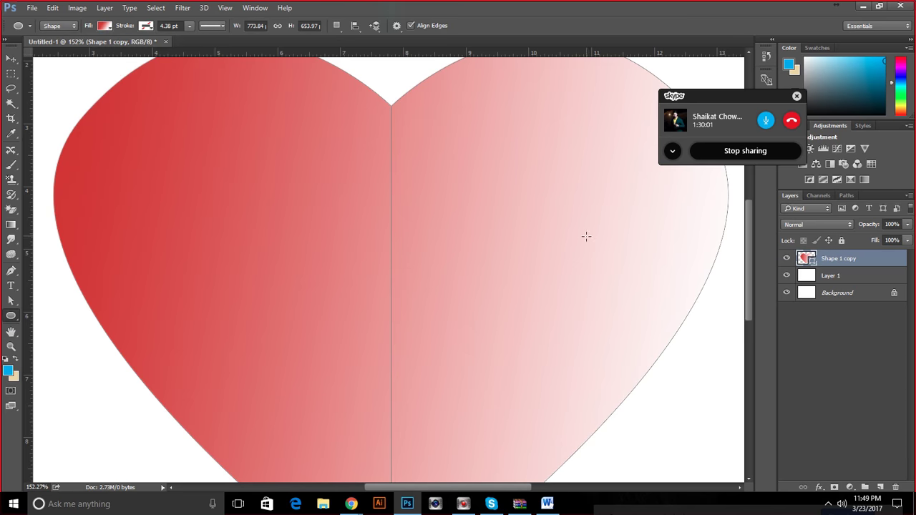
Try the Exclude Overlapping Shapes path operation for the heart, and set it back to New Layer.
scroll(585, 235, "down", 4)
left_click(336, 26)
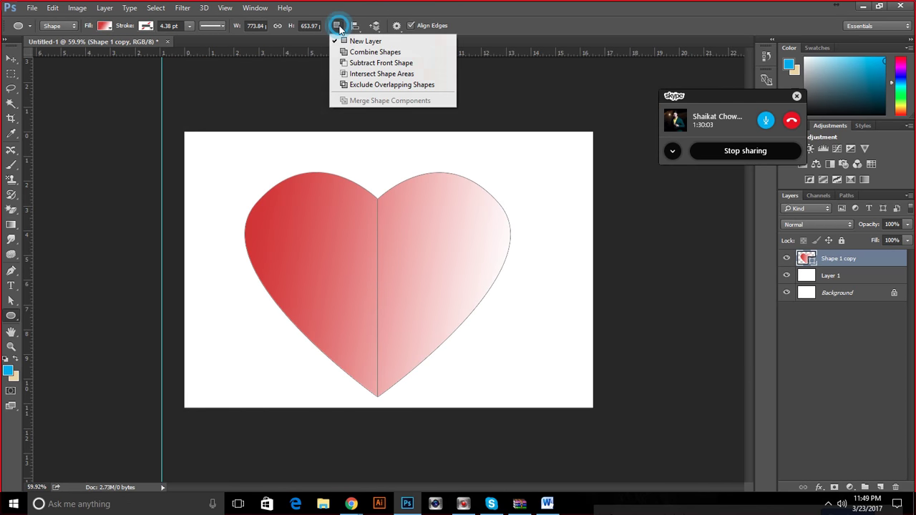
left_click(358, 85)
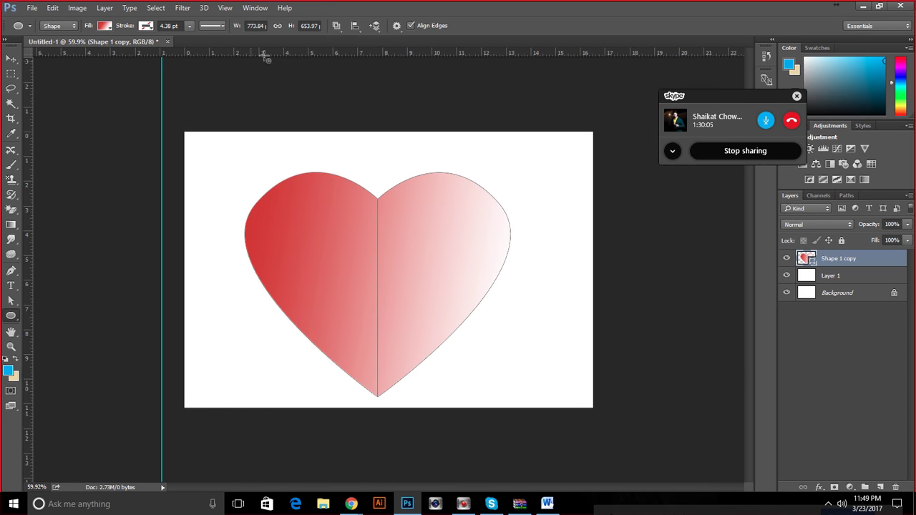
left_click(337, 25)
left_click(376, 40)
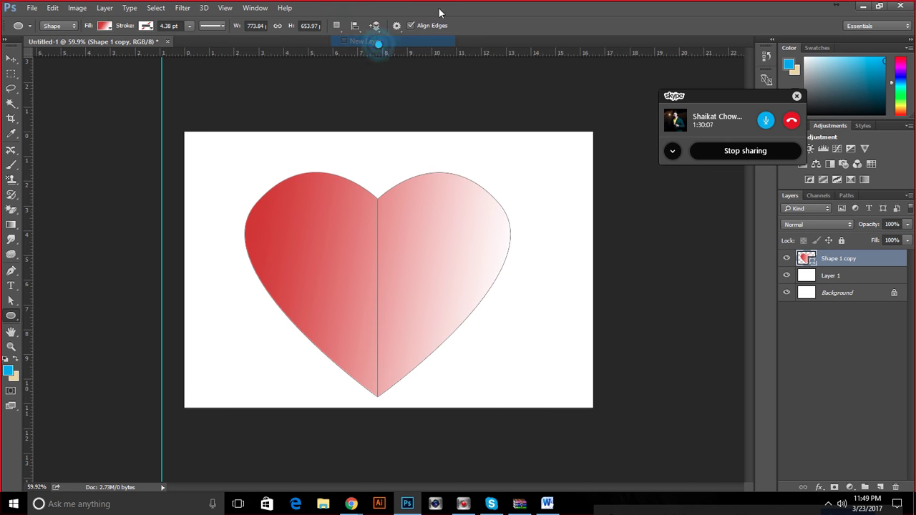
Try merging the heart shape layer down into Layer 1, and undo the merge.
right_click(832, 263)
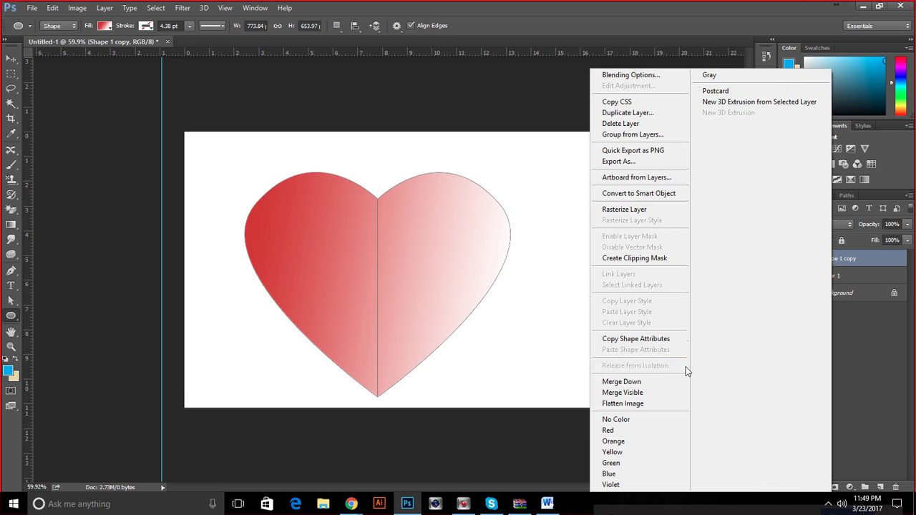
left_click(636, 382)
key("ctrl+z")
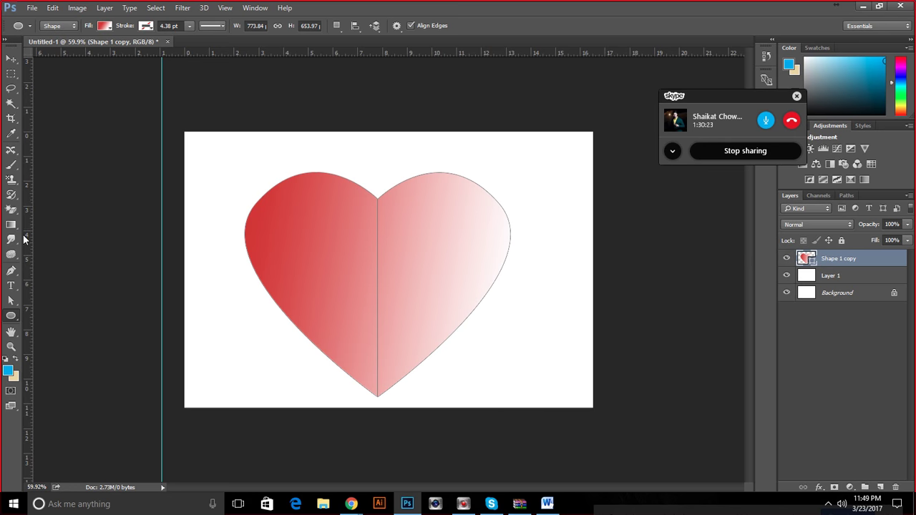
Undo the stroke removal, guide moves, shape merge, flip and duplication, back to the single original half-heart layer.
key("ctrl+z")
key("ctrl+z")
key("ctrl+alt+z")
key("ctrl+alt+z")
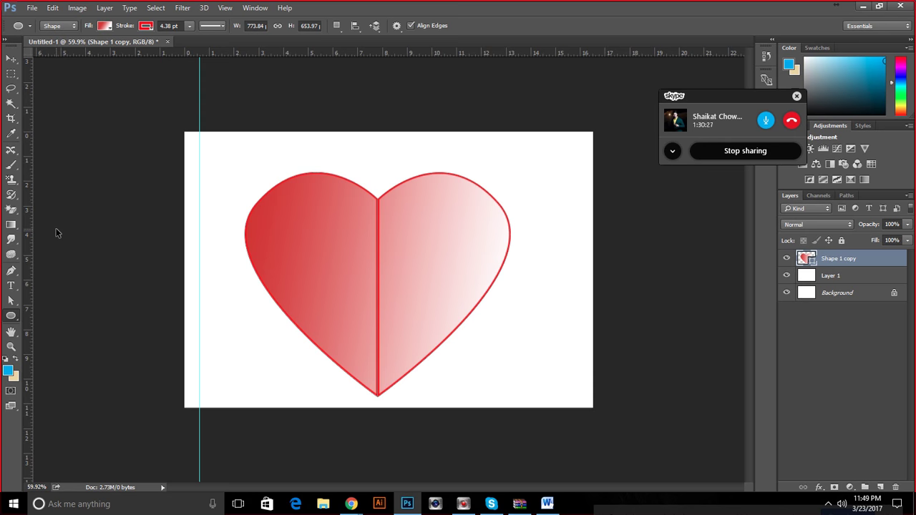
key("ctrl+alt+z")
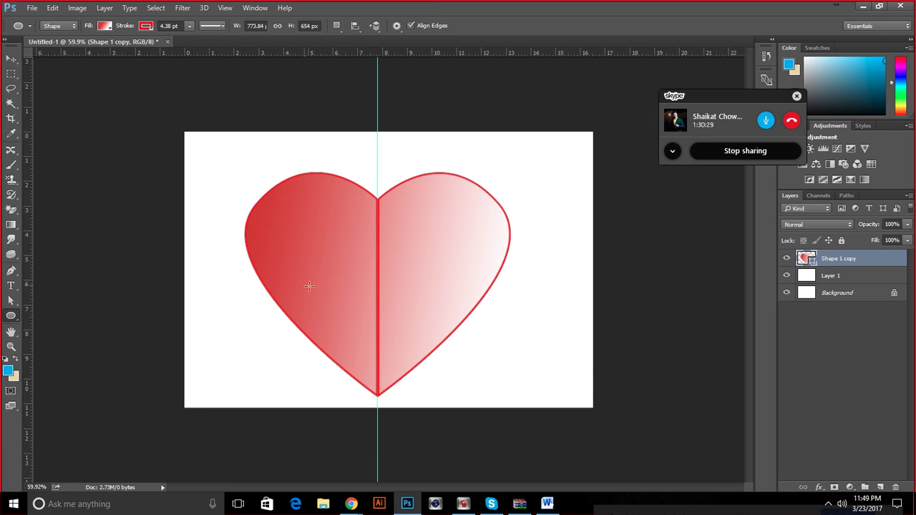
key("ctrl+alt+z")
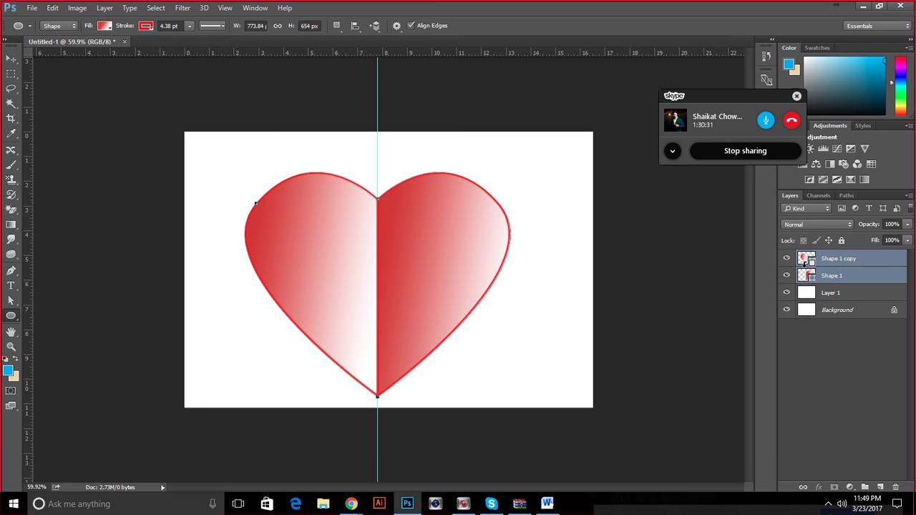
key("ctrl+alt+z")
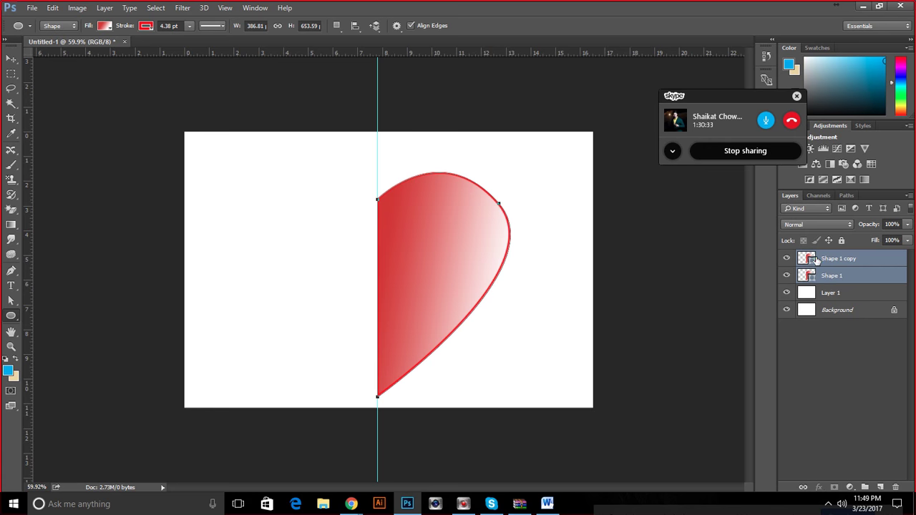
left_click(818, 261)
key("ctrl+alt+z")
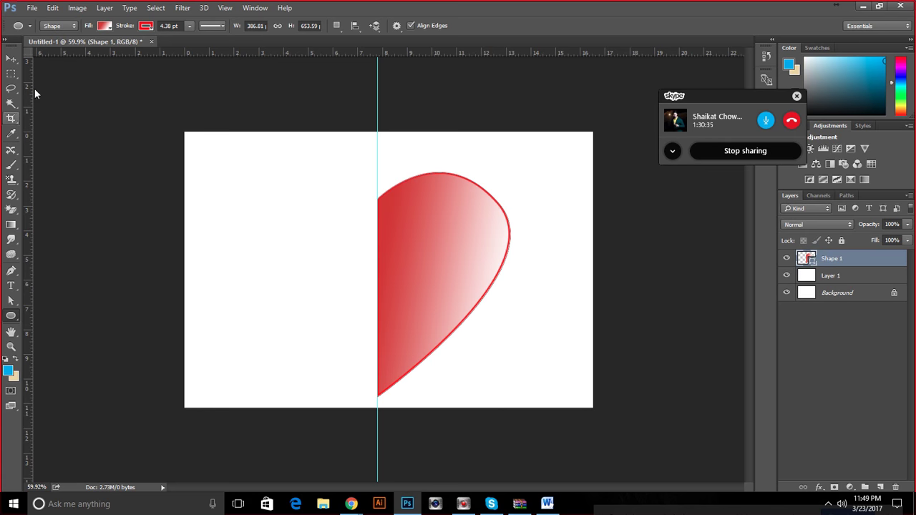
Remove the red stroke from the half-heart shape, leaving only its gradient fill.
left_click(141, 30)
left_click(91, 44)
left_click(390, 12)
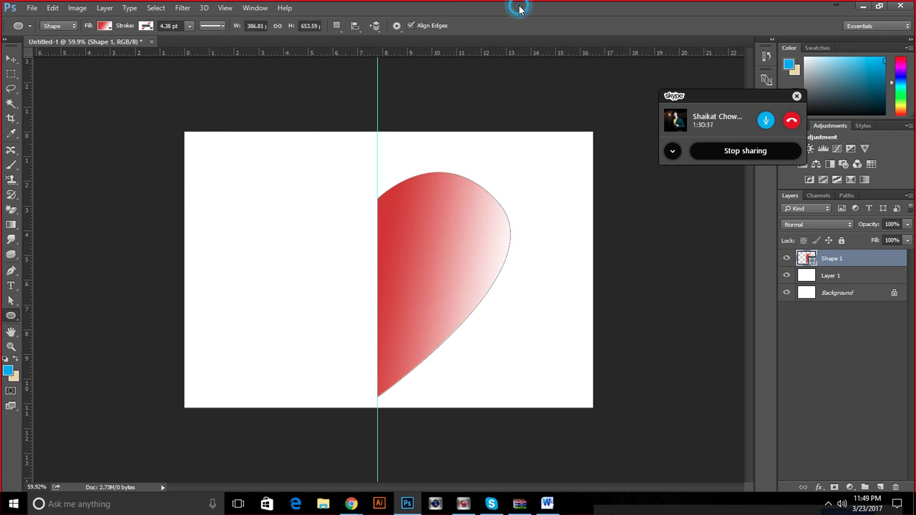
Duplicate the half-heart layer, flip the copy horizontally, and place it against the original's straight edge to complete the heart.
key("ctrl+t")
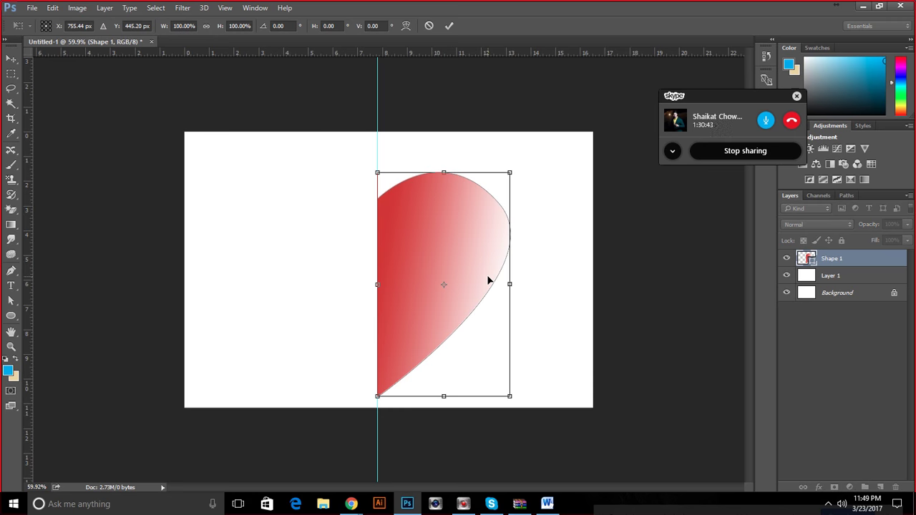
left_click(449, 26)
key("ctrl+j")
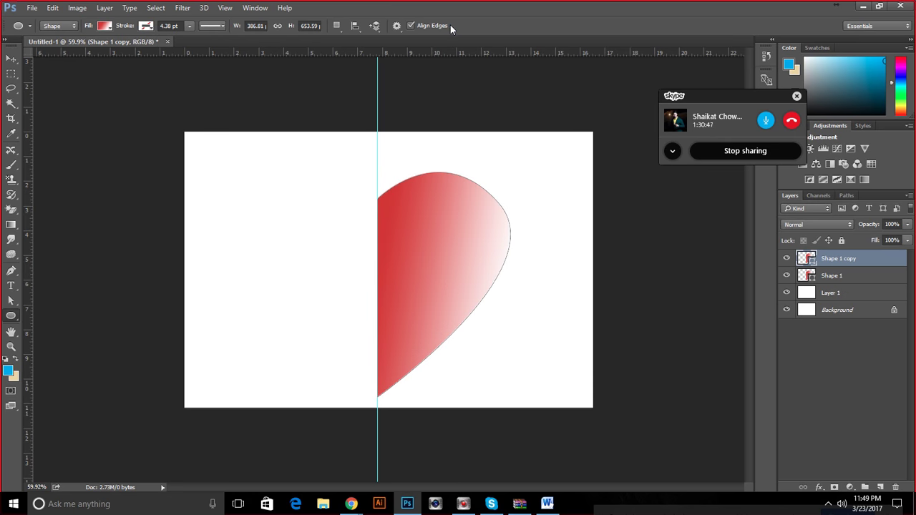
key("ctrl+t")
right_click(451, 225)
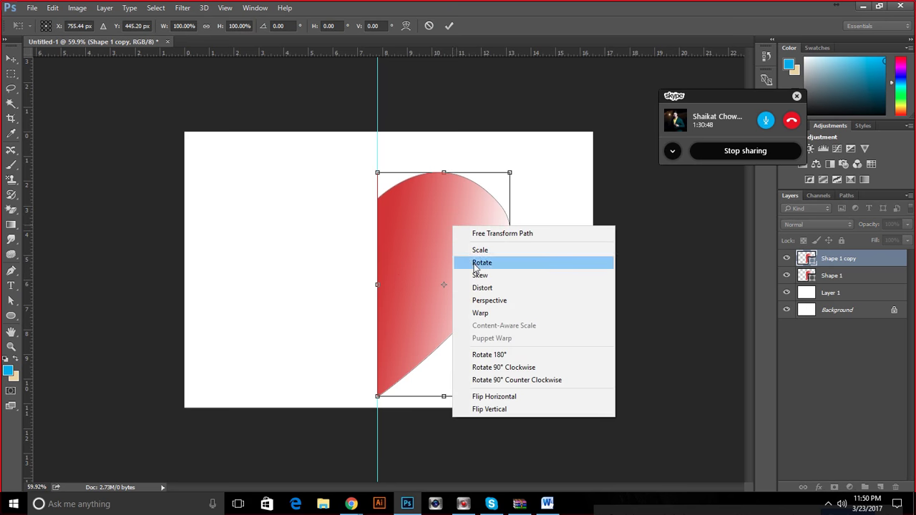
left_click(515, 396)
left_click_drag(461, 274, 328, 274)
left_click(448, 25)
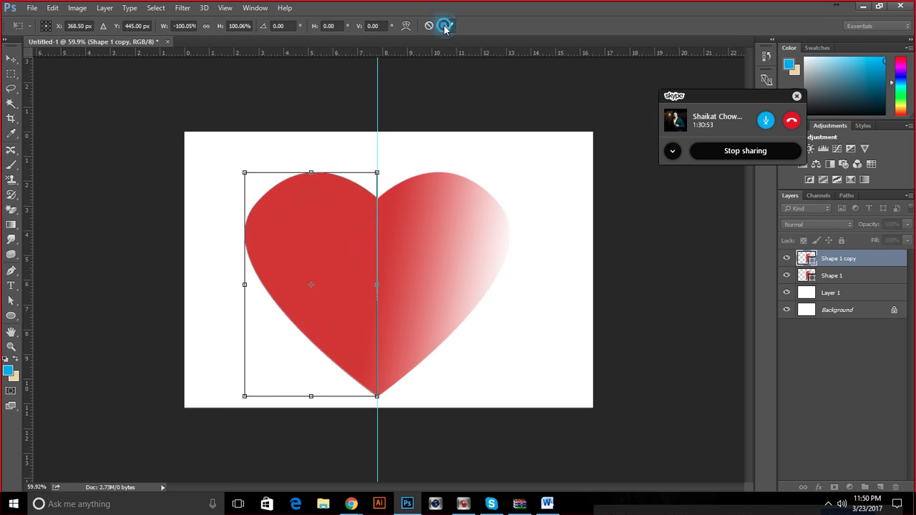
Select both half-heart layers and remove the vertical guide from the canvas to inspect the centre seam.
scroll(408, 216, "up", 1)
scroll(408, 215, "up", 1)
scroll(409, 217, "up", 1)
left_click(859, 273, "shift")
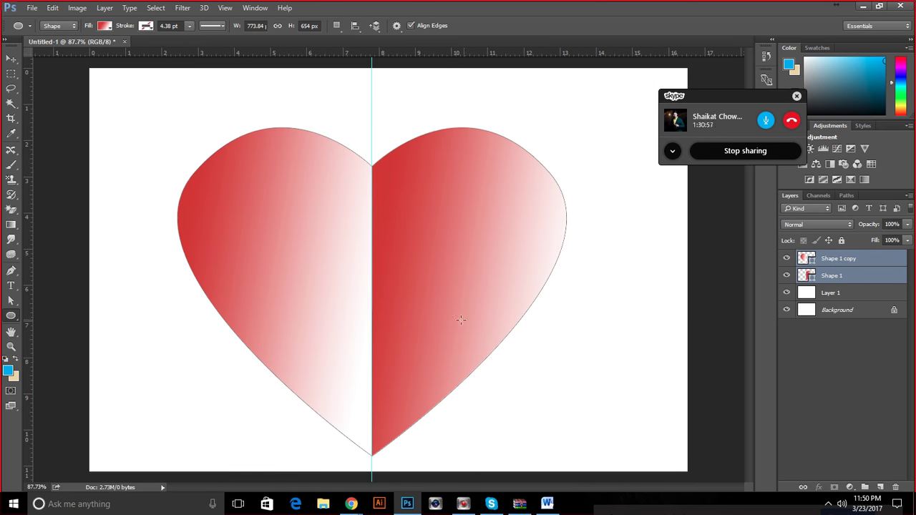
left_click(10, 58)
left_click_drag(370, 67, 372, 43)
scroll(360, 319, "up", 4)
scroll(337, 301, "down", 3)
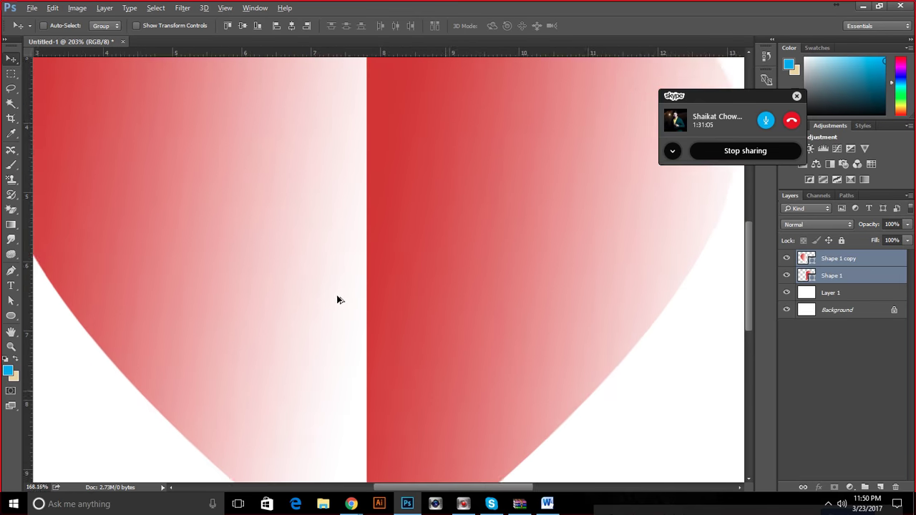
Change the fill of the flipped half-heart copy from the gradient to solid black.
left_click(815, 259)
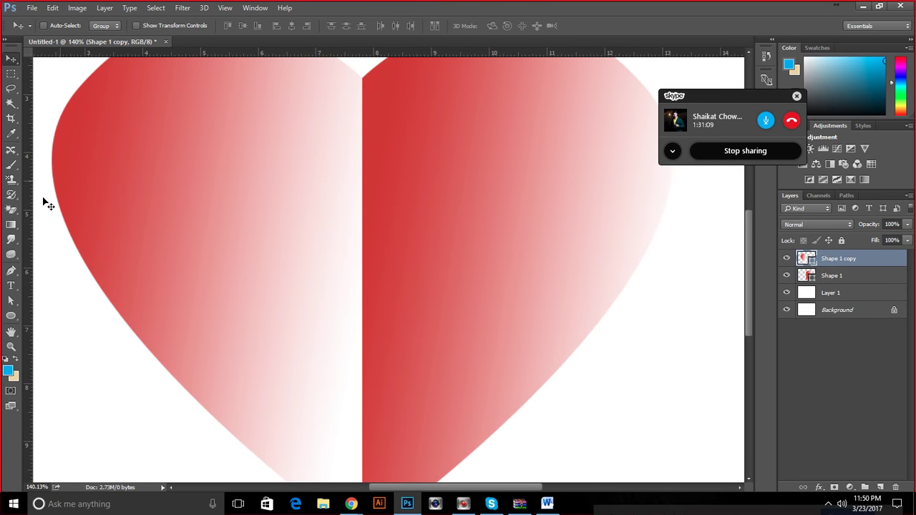
left_click(10, 315)
left_click(101, 29)
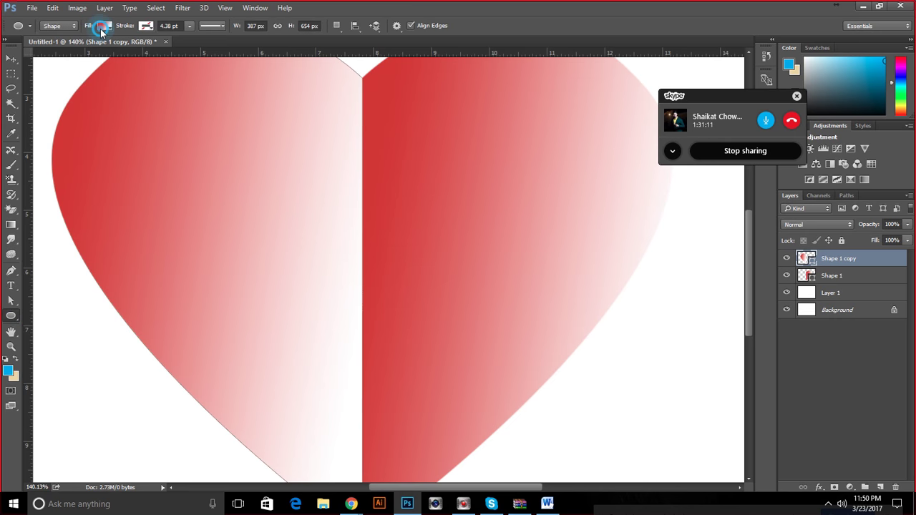
left_click(78, 49)
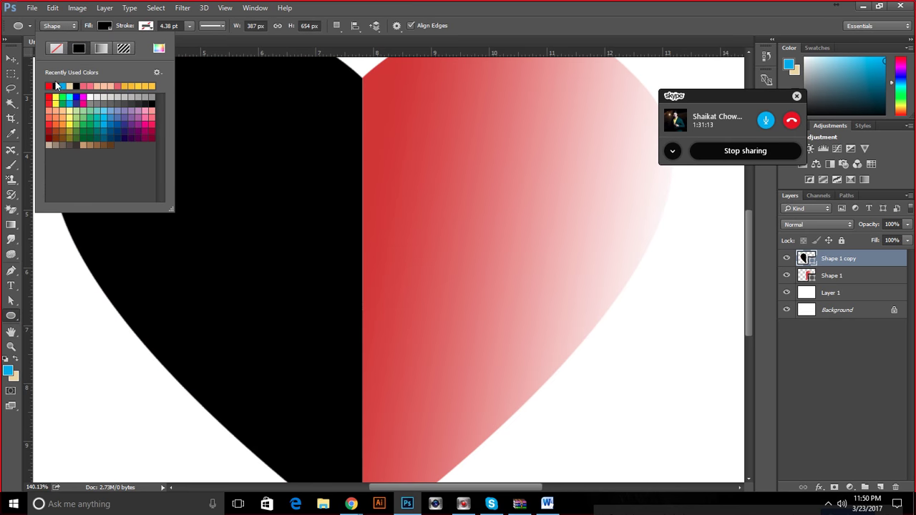
left_click(322, 10)
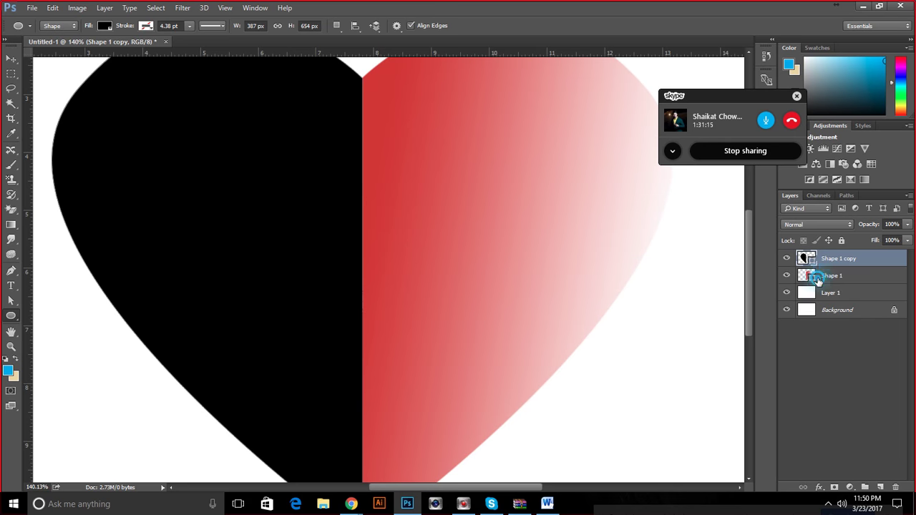
Give the original half-heart, Shape 1, a solid black fill, without creating any new ellipse.
left_click(818, 279)
left_click(105, 25)
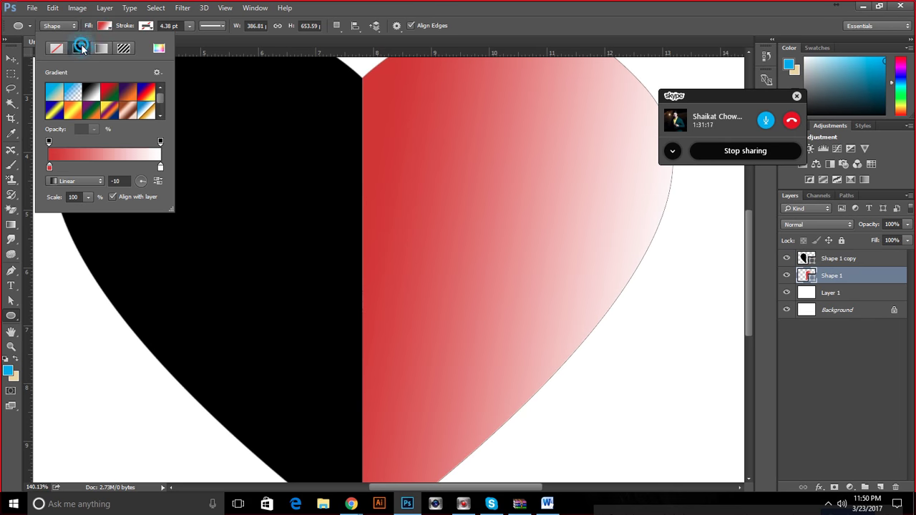
left_click(77, 44)
left_click(384, 23)
left_click(398, 65)
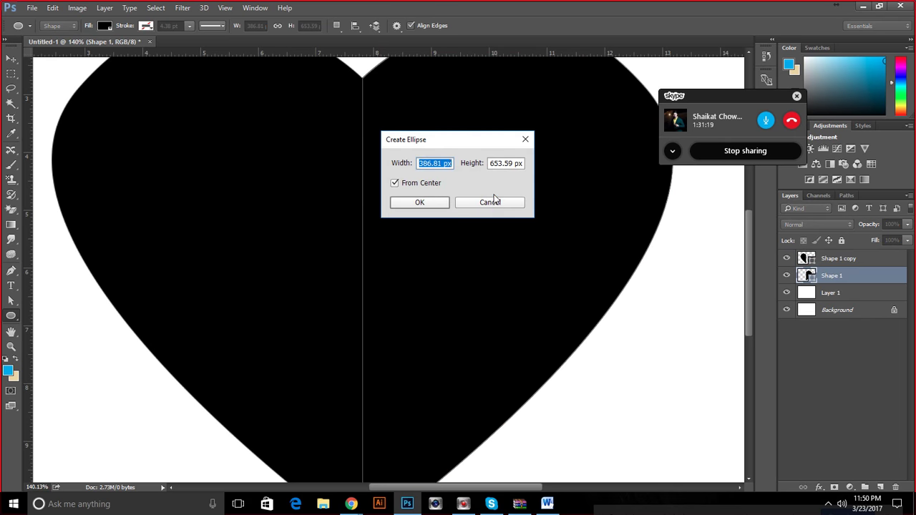
left_click(490, 202)
Try merging the two black half-heart layers into one shape layer with Merge Shapes.
scroll(453, 198, "down", 5)
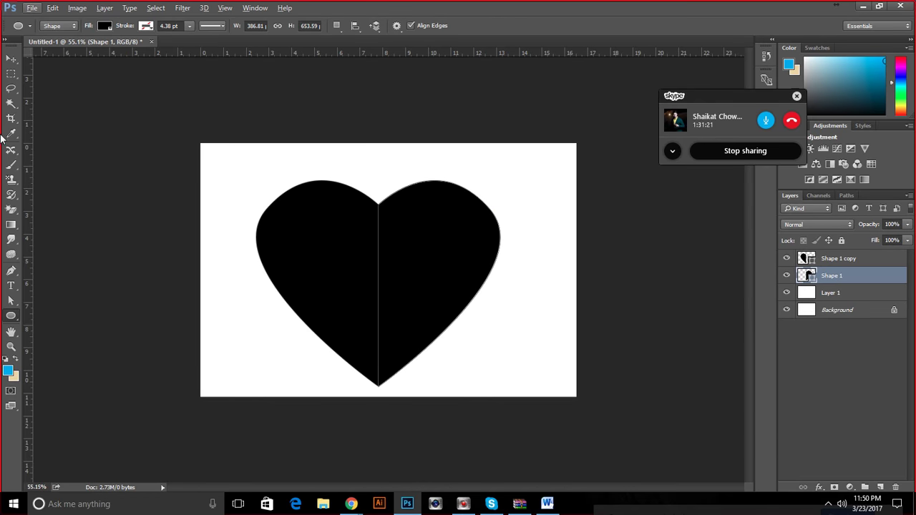
left_click(11, 60)
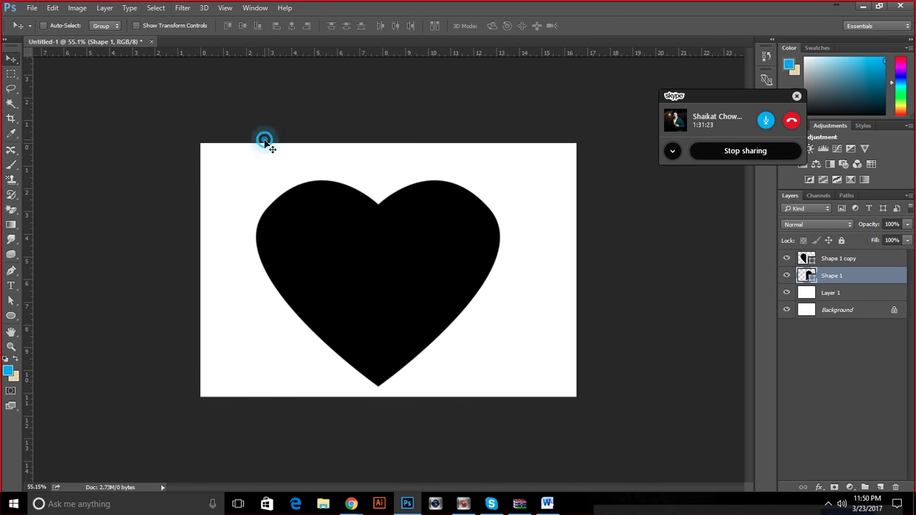
left_click(831, 262)
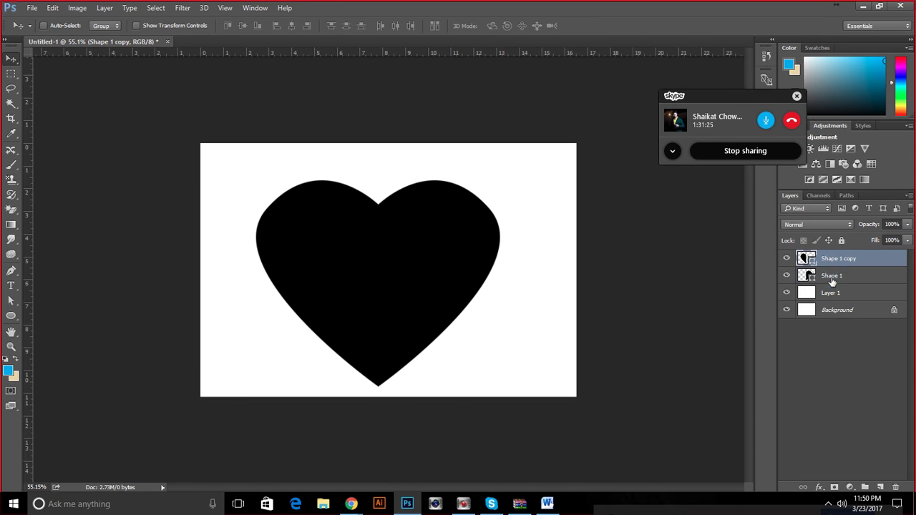
left_click(832, 279, "ctrl")
right_click(848, 262)
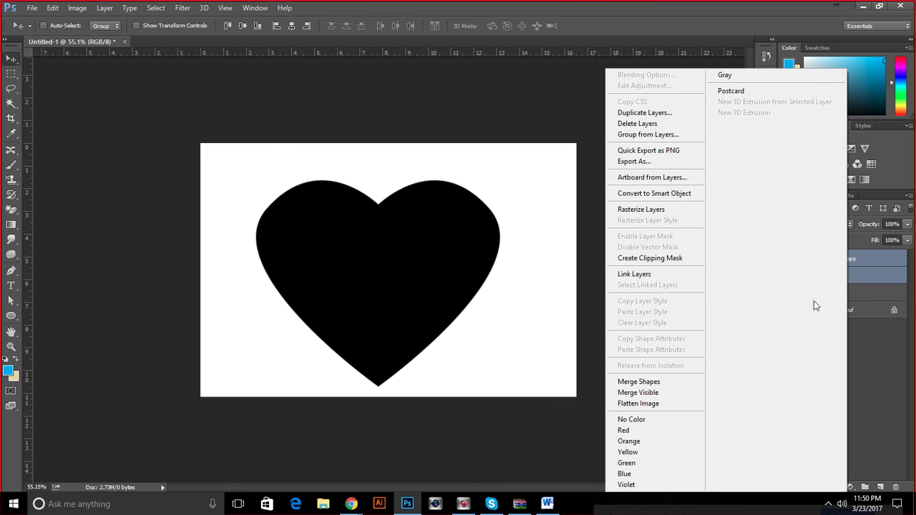
left_click(652, 381)
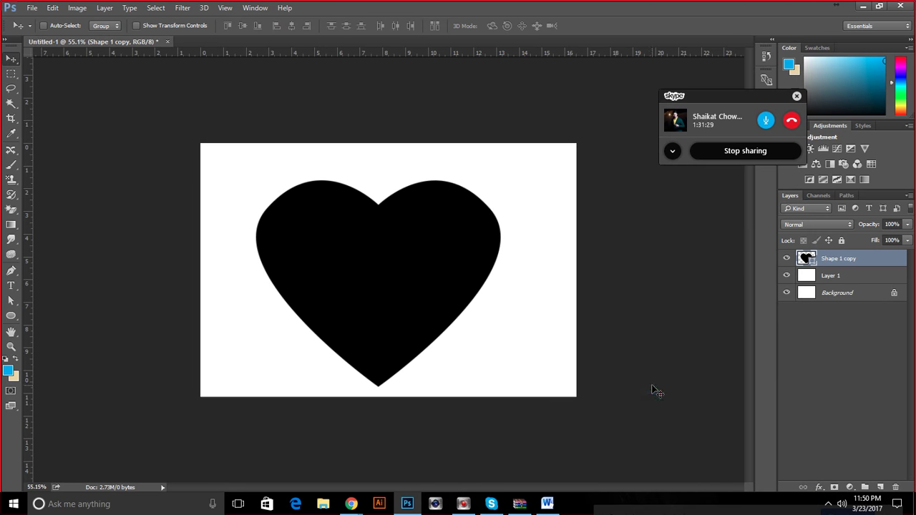
Toggle the merged heart layer's visibility and examine the centre seam between the halves at pixel level.
left_click(786, 259)
left_click(786, 258)
left_click(786, 259)
left_click(786, 258)
scroll(358, 209, "up", 8)
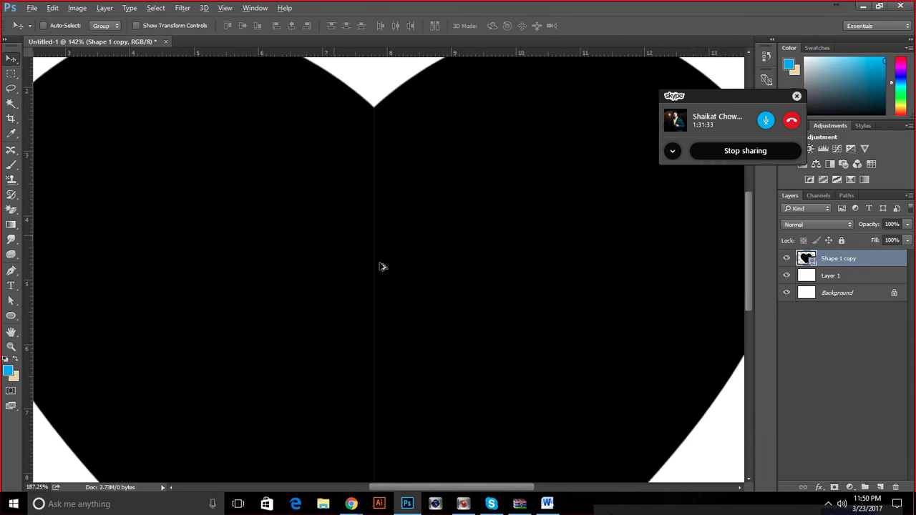
scroll(380, 267, "up", 5)
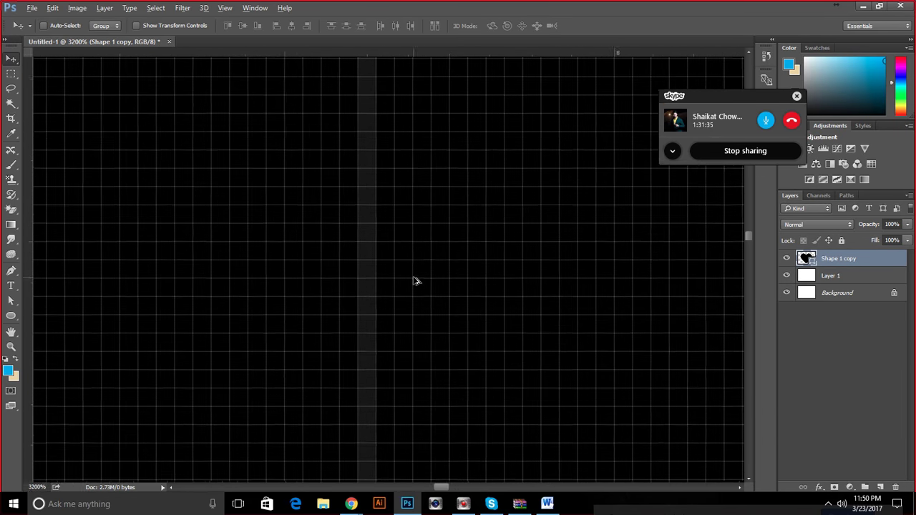
scroll(413, 280, "down", 12)
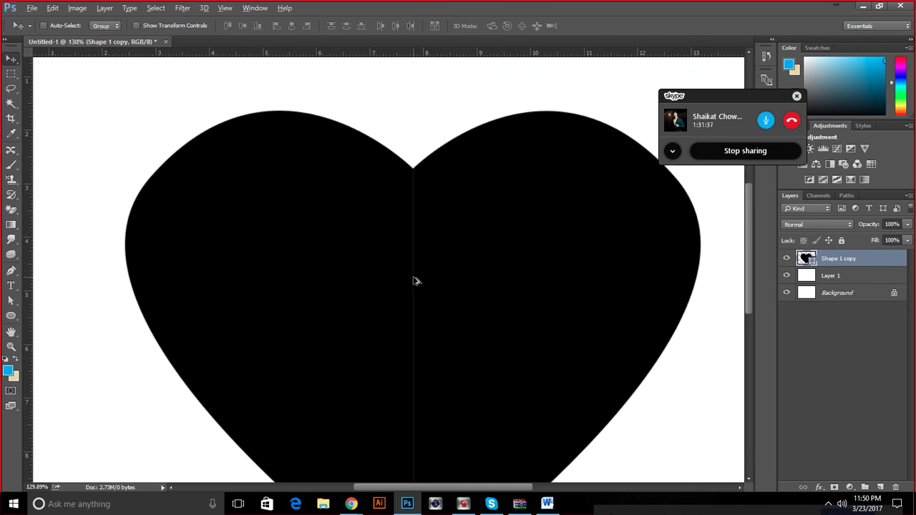
Undo the shape merge and the layer selection, returning to separate half-heart layers.
key("alt")
key("ctrl+z")
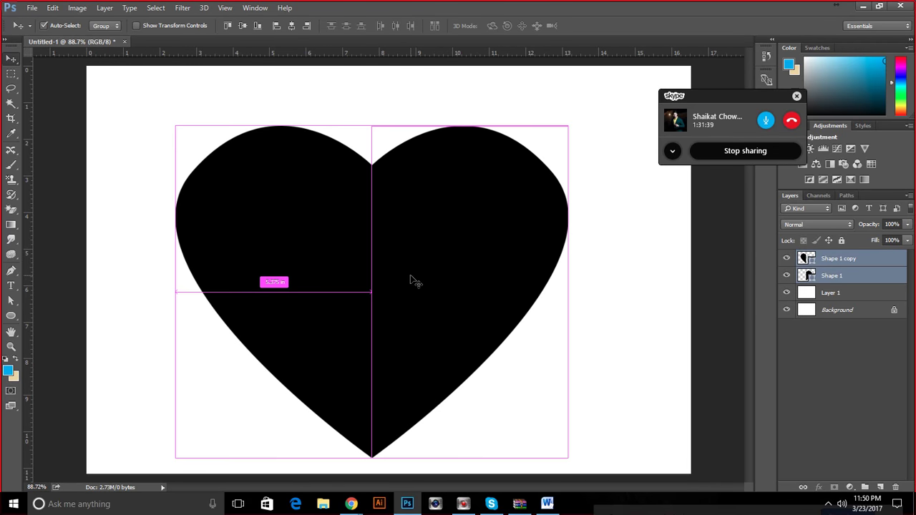
key("ctrl+alt+z")
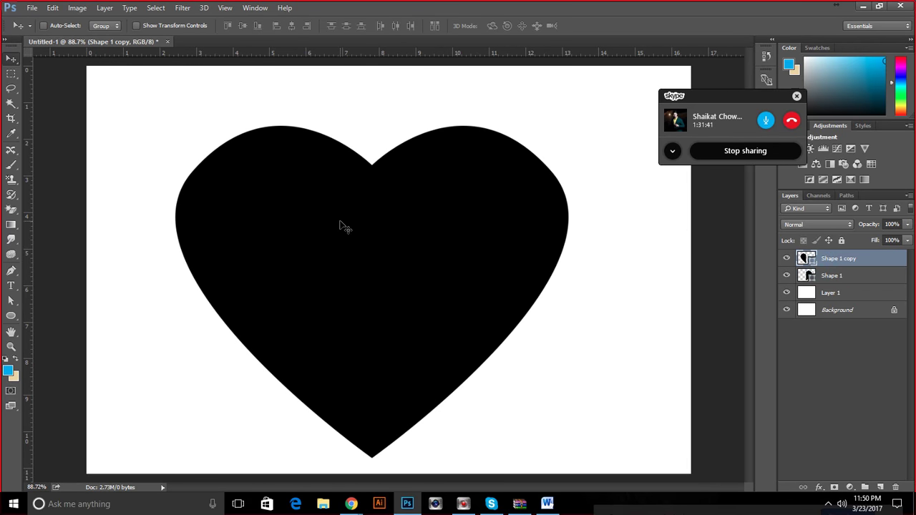
Try to nudge the left heart half closer against the right half at the seam.
left_click_drag(272, 219, 278, 222)
scroll(394, 387, "up", 3)
scroll(394, 384, "down", 1)
Merge Shape 1 and Shape 1 copy into a single heart shape layer, and toggle its visibility to check it.
left_click(865, 275, "shift")
key("ctrl+0")
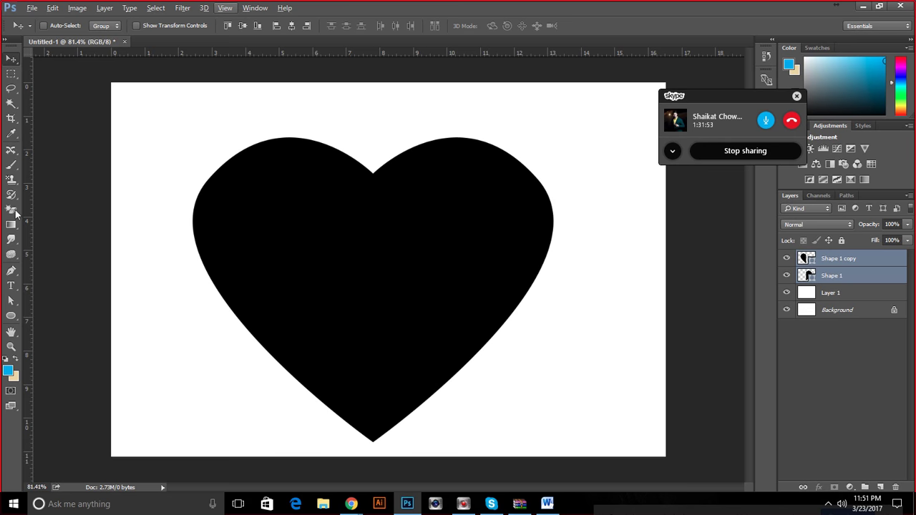
right_click(859, 281)
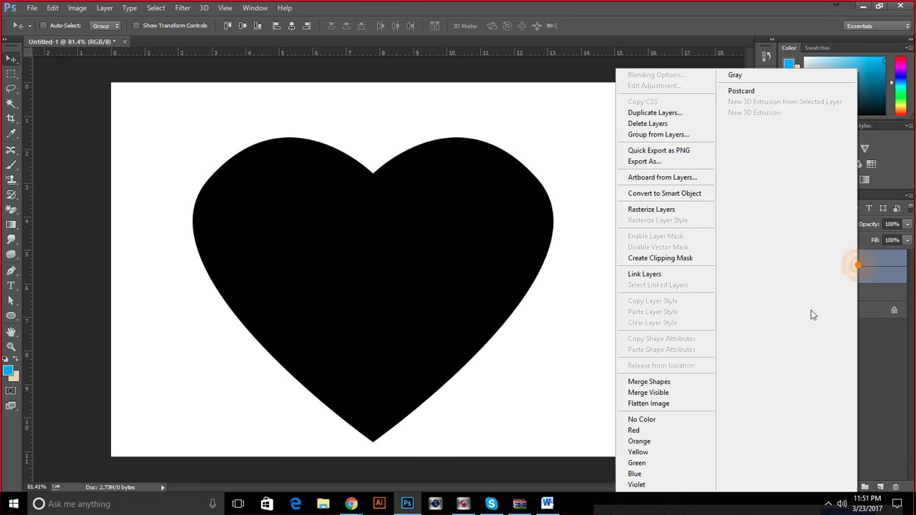
left_click(688, 380)
left_click(787, 258)
left_click(787, 257)
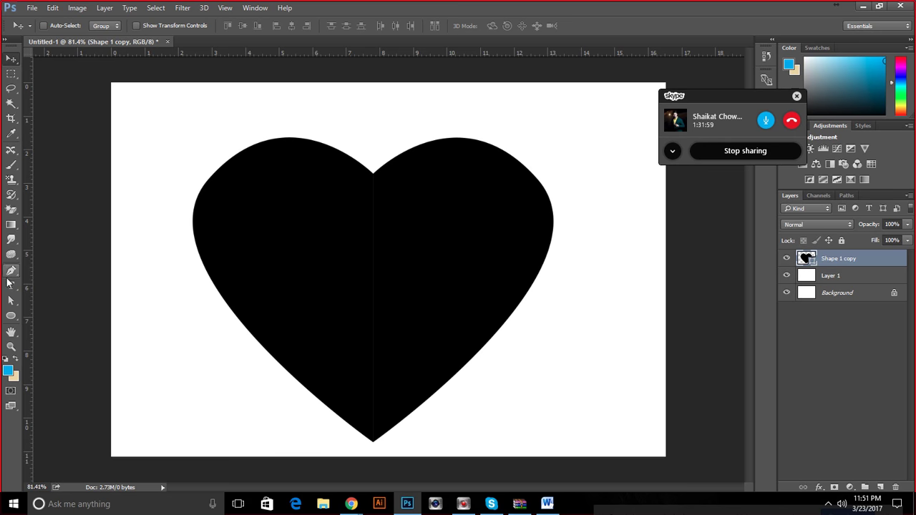
Align the merged heart's two component paths vertically using the Ellipse tool's path alignment options.
left_click(11, 314)
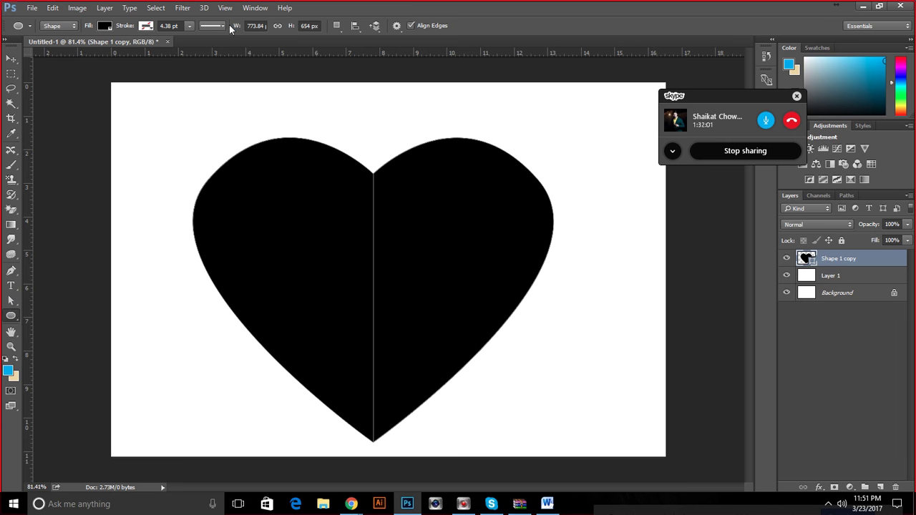
left_click(354, 28)
left_click(374, 99)
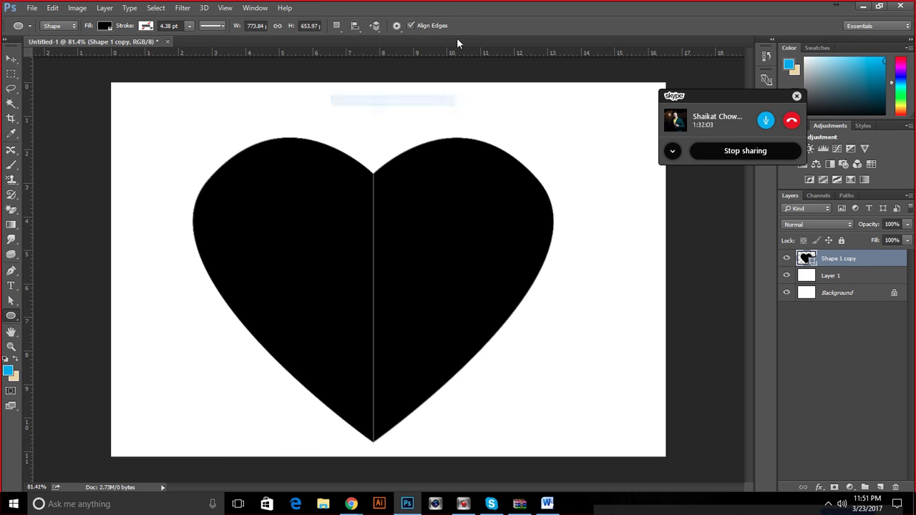
Move the merged heart toward the canvas's upper left and inspect its centre seam.
key("v")
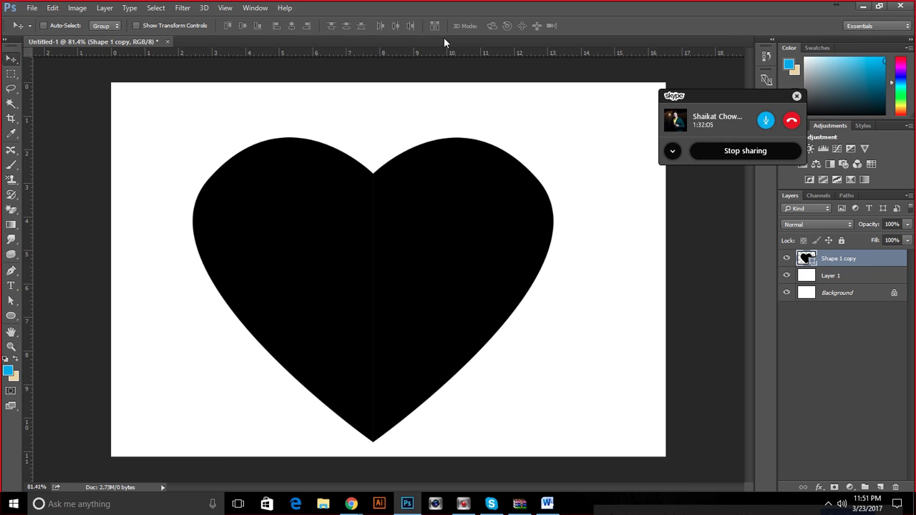
left_click_drag(418, 212, 364, 194)
scroll(290, 229, "up", 5)
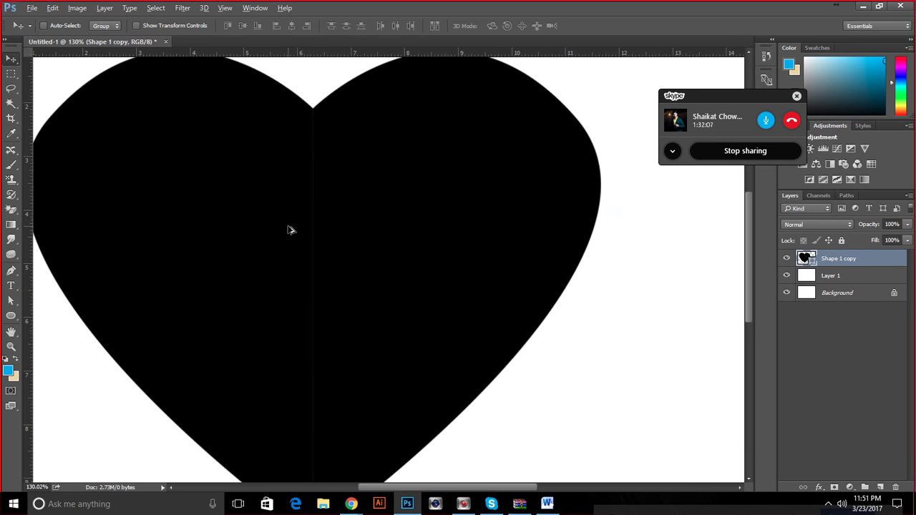
scroll(307, 255, "up", 3)
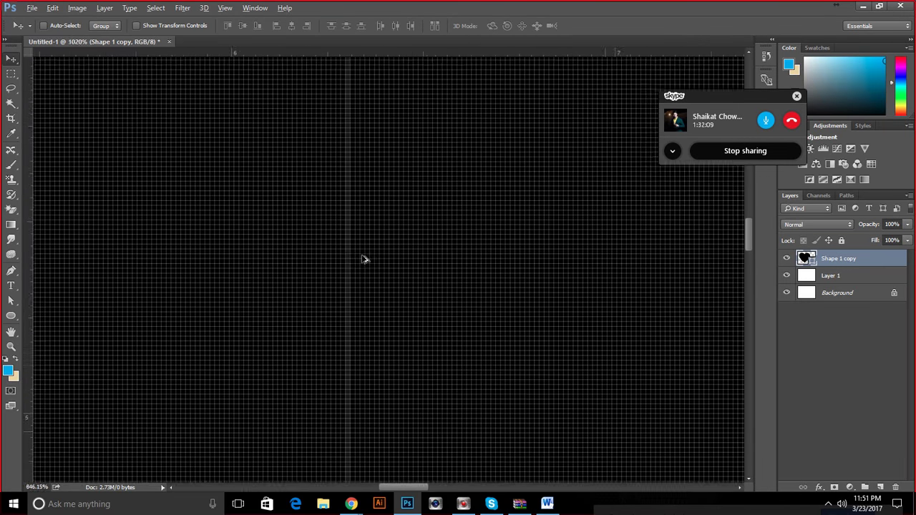
scroll(364, 252, "down", 8)
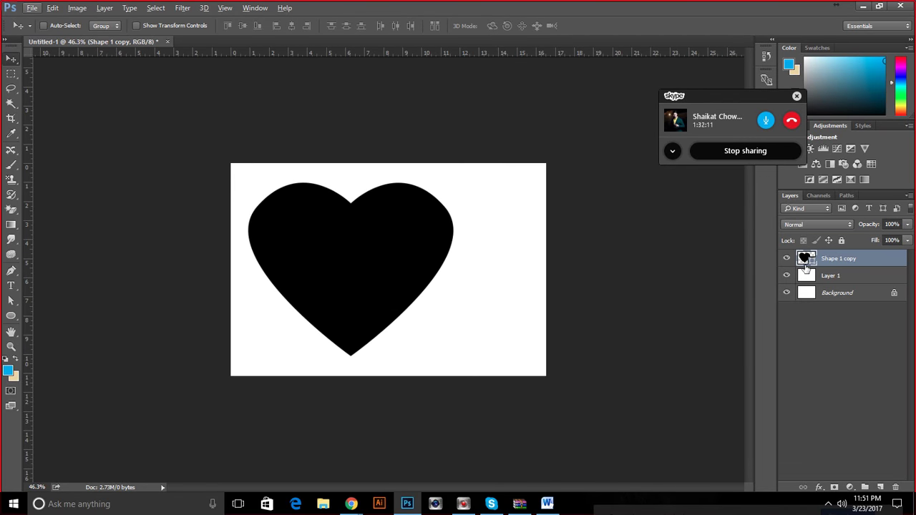
Load the heart's outline as a selection, toggle the layer's visibility to check the shape, and deselect.
left_click(804, 258, "ctrl")
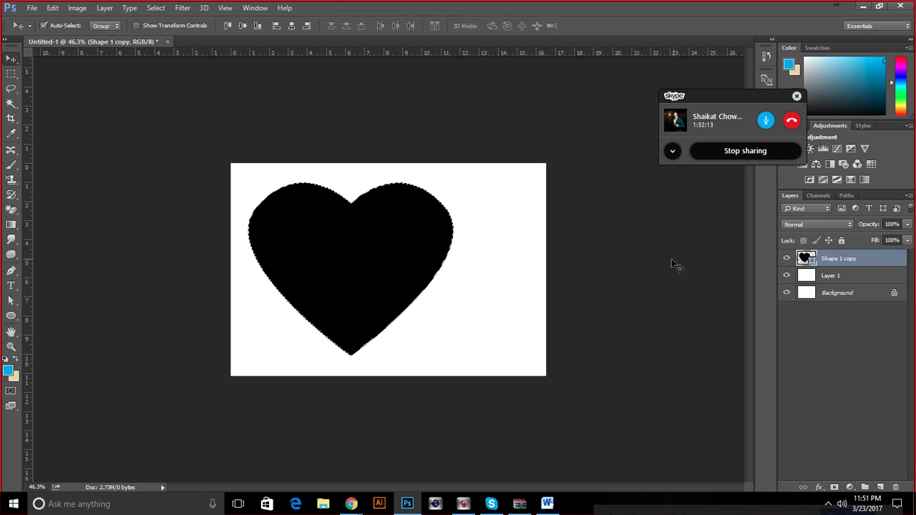
left_click(786, 258)
left_click(786, 258)
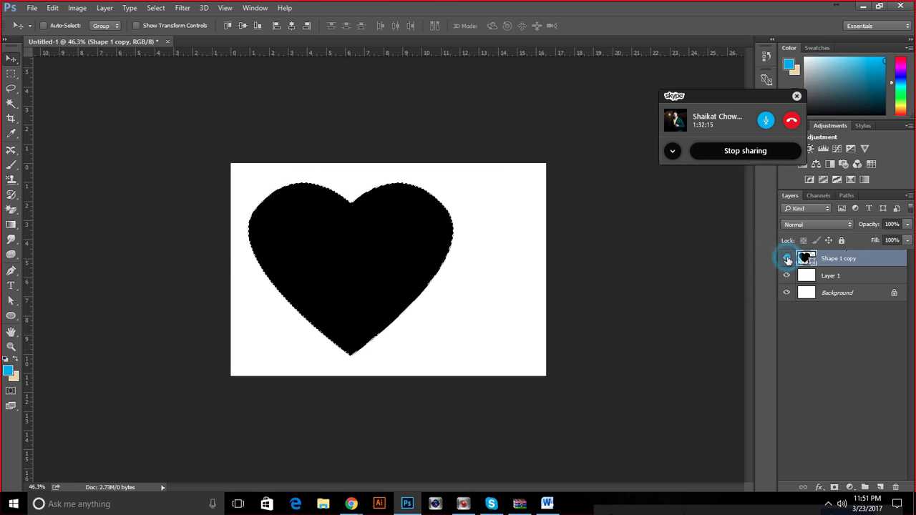
key("ctrl+d")
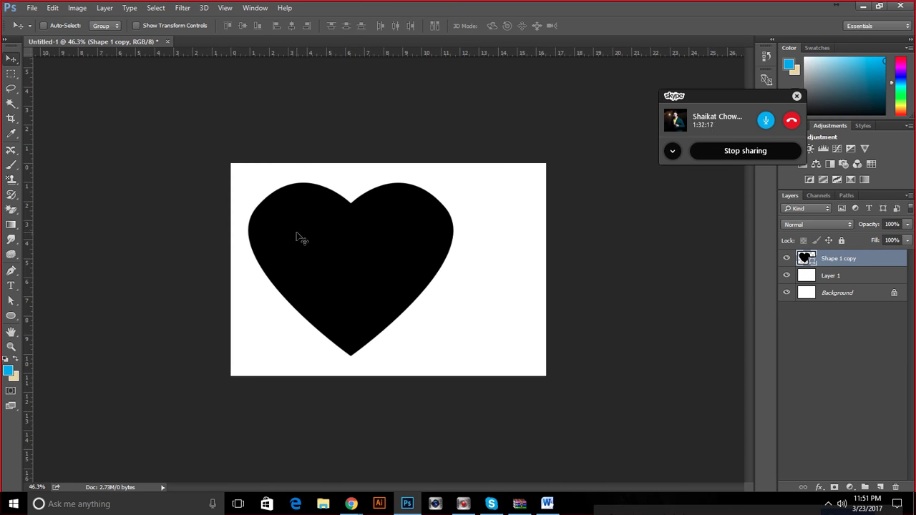
Try to fill the old heart's left half with placeholder text using the Type tool.
scroll(340, 278, "up", 10)
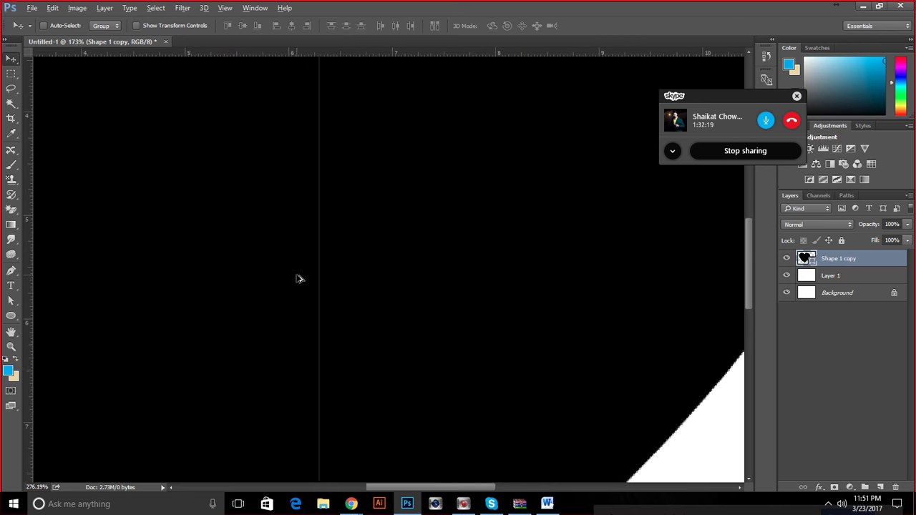
scroll(311, 282, "down", 8)
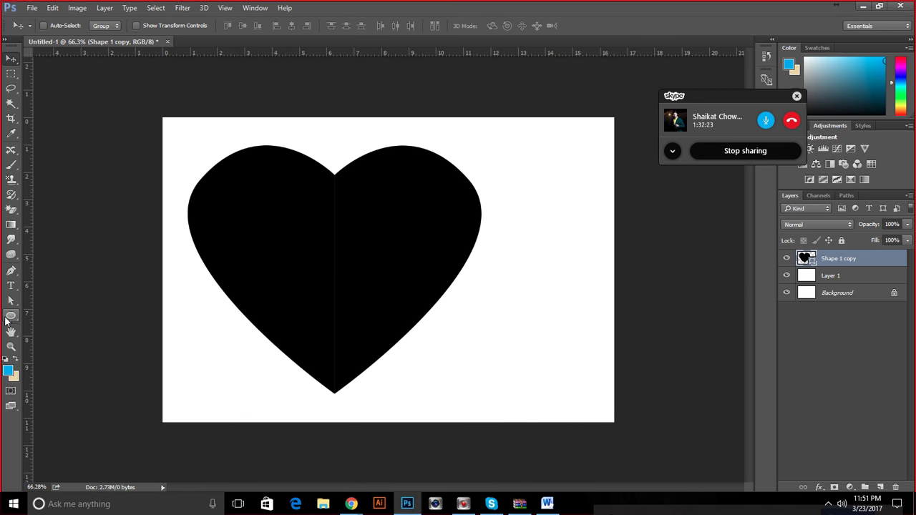
left_click(10, 286)
left_click(256, 233)
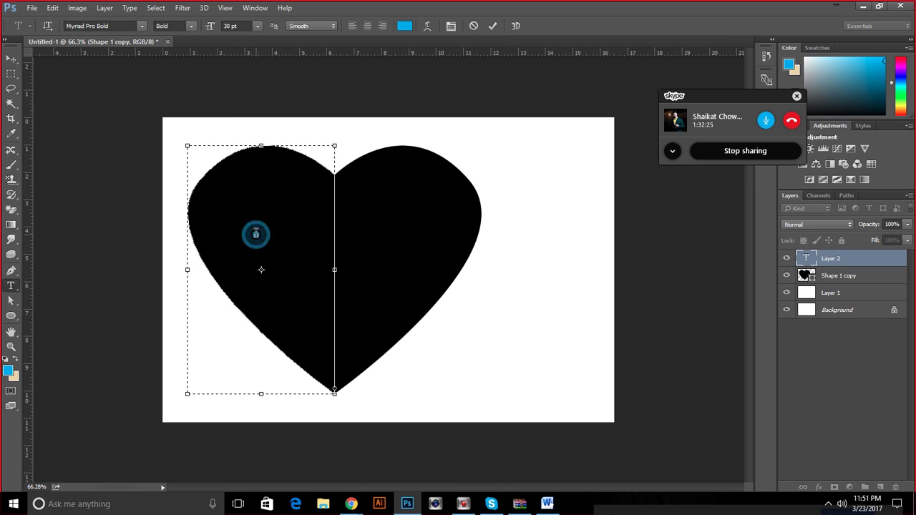
type("afa- fadfafasfafaff")
left_click(474, 26)
Delete the Shape 1 copy shape path to discard the old heart.
left_click(846, 194)
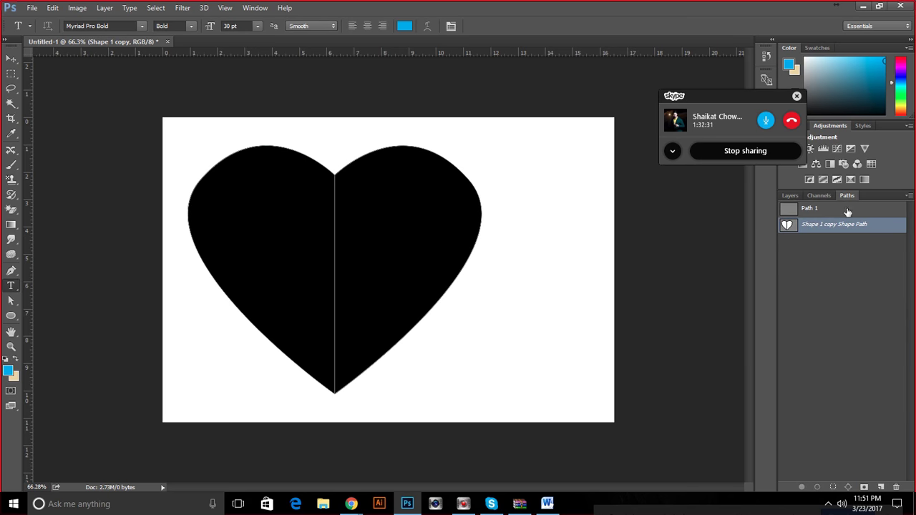
left_click(830, 228)
left_click(894, 488)
left_click(433, 195)
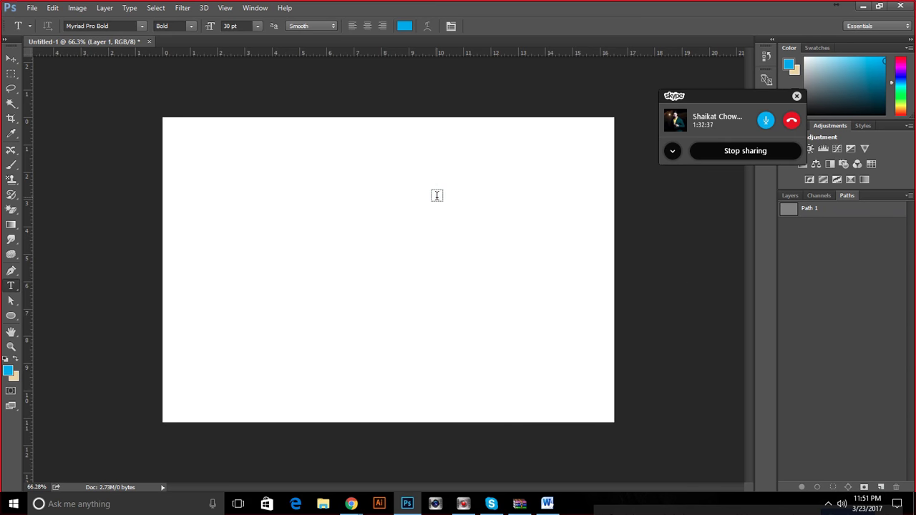
Delete the leftover Path 1 and return to the layer list.
left_click(787, 196)
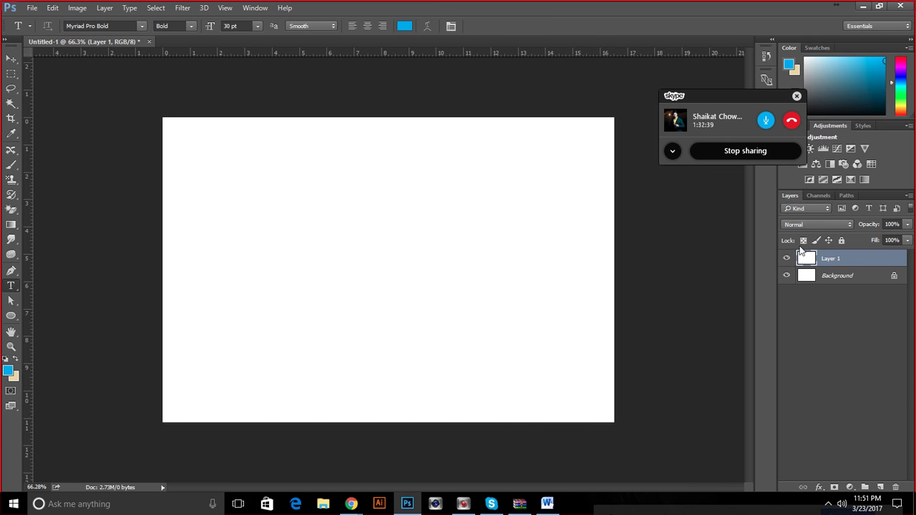
left_click(845, 195)
left_click(808, 208)
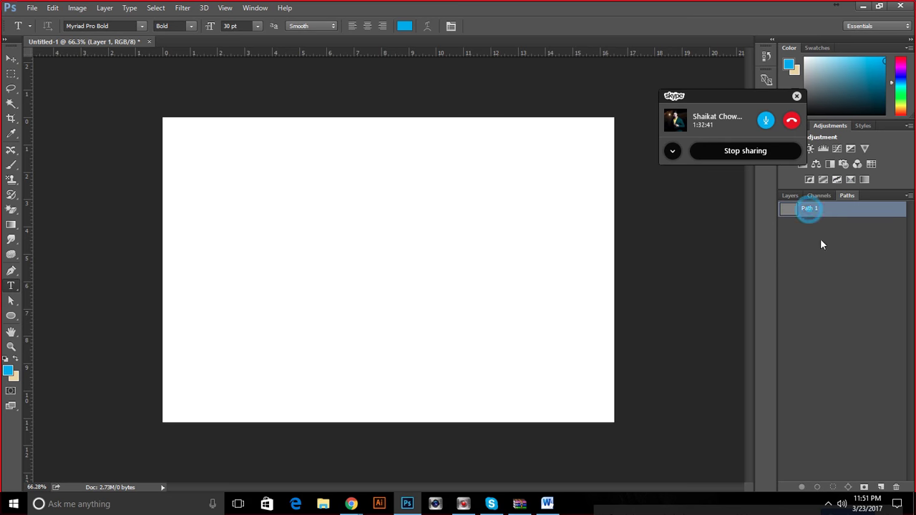
left_click(893, 485)
left_click(441, 193)
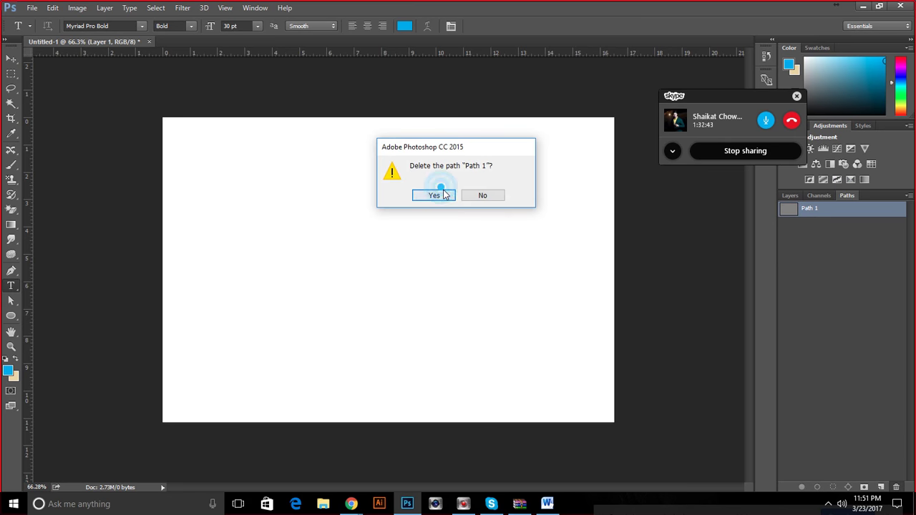
left_click(789, 196)
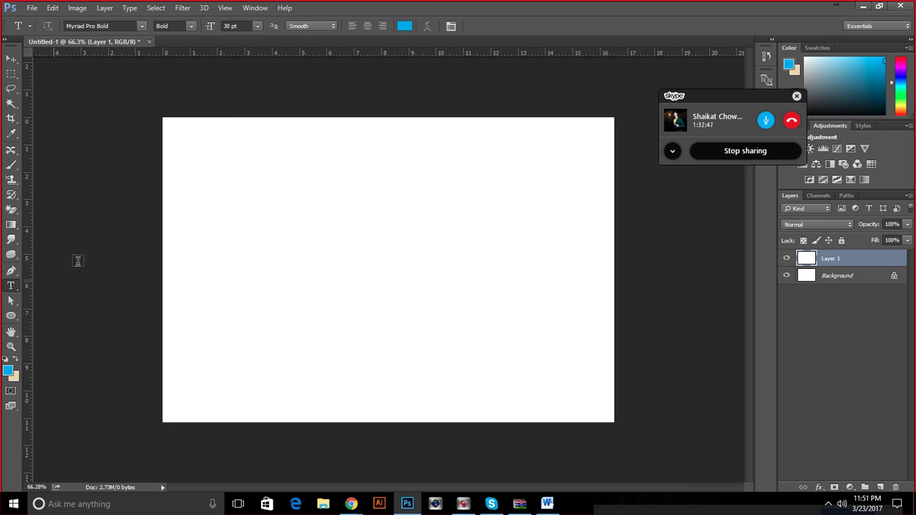
Place a vertical guide near the canvas centre and draw a closed right half-heart about 258 × 481 px against it with the Pen tool.
left_click(11, 271)
mouse_move(27, 118)
left_mouse_down()
mouse_move(172, 143)
mouse_move(394, 161)
left_mouse_up()
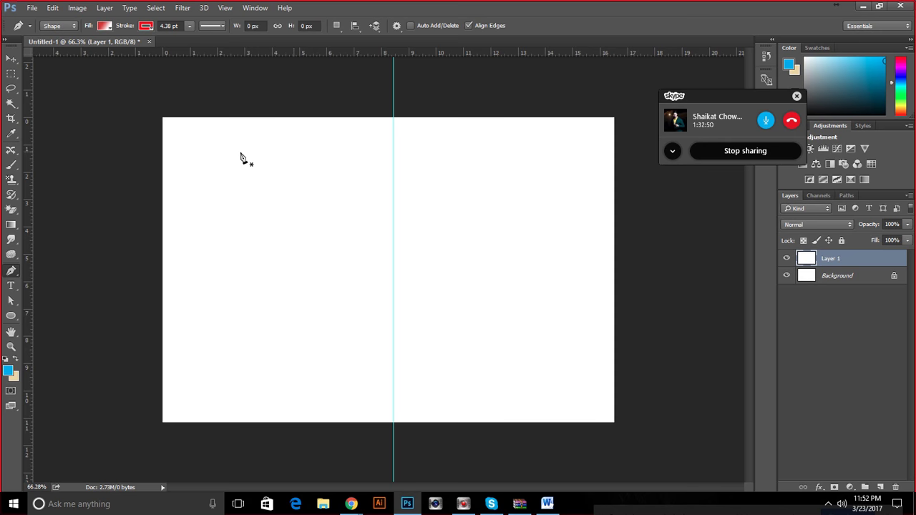
left_click(394, 178)
left_click_drag(489, 204, 508, 264)
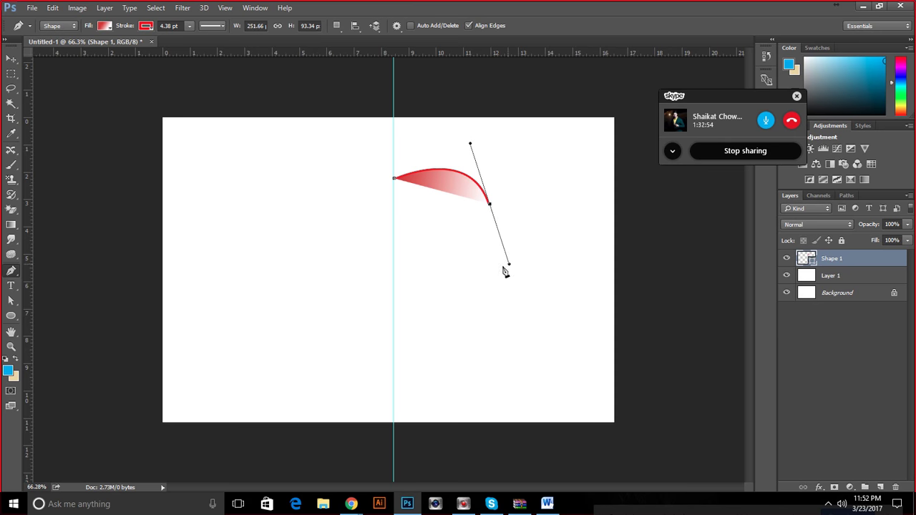
left_click(394, 353)
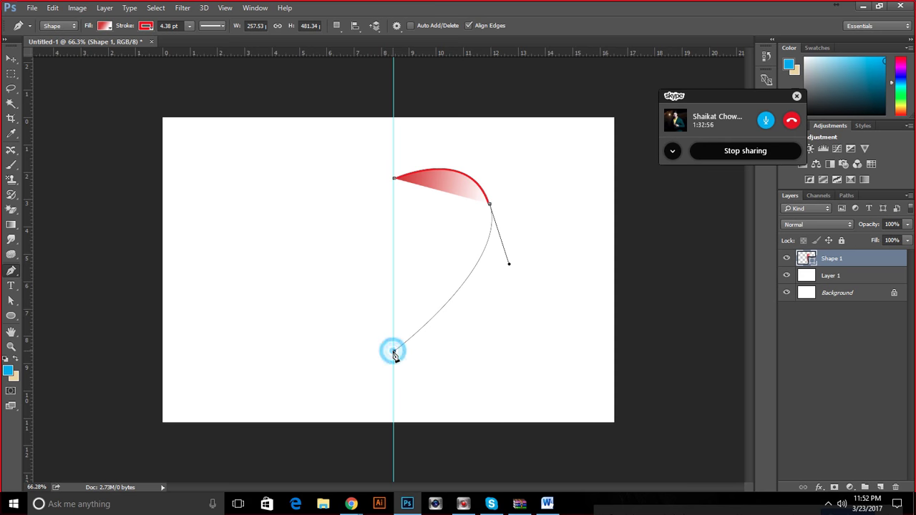
left_click(394, 179)
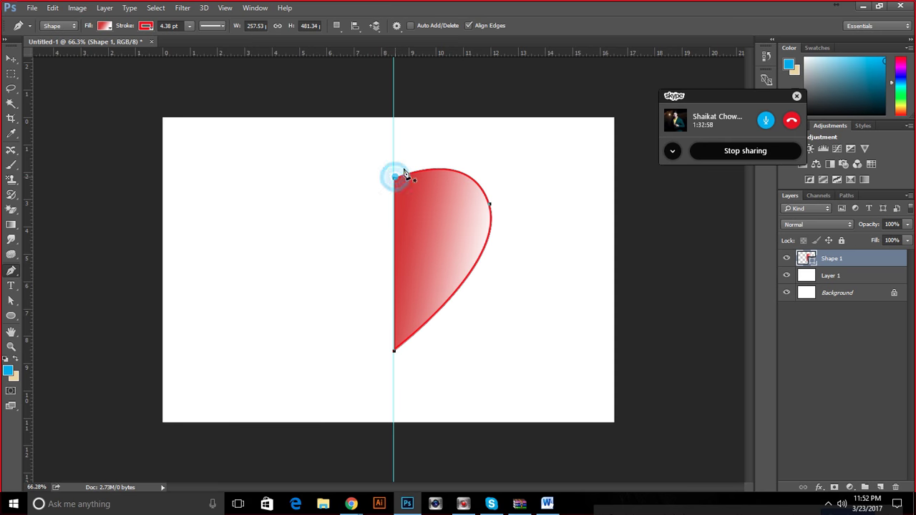
Remove the half-heart's stroke and fill the shape solid black.
left_click(146, 26)
left_click(97, 41)
left_click(133, 25)
left_click(105, 26)
left_click(56, 49)
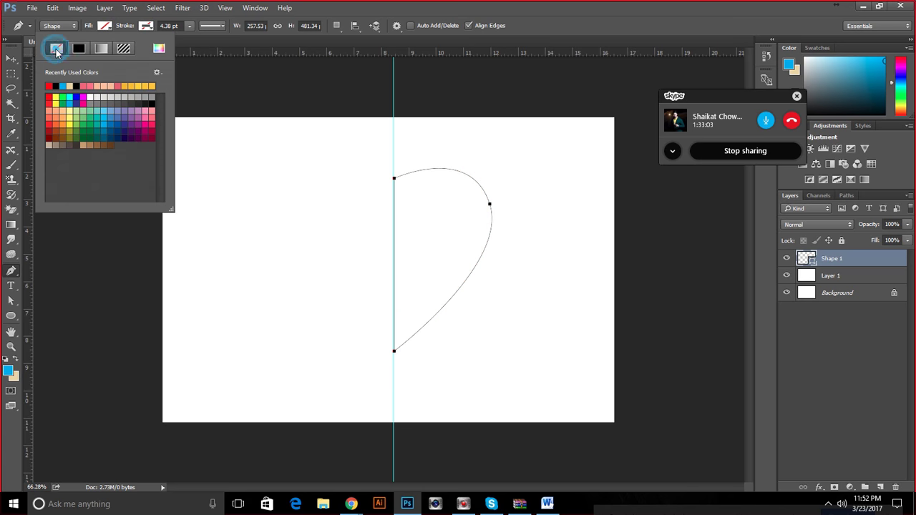
left_click(465, 18)
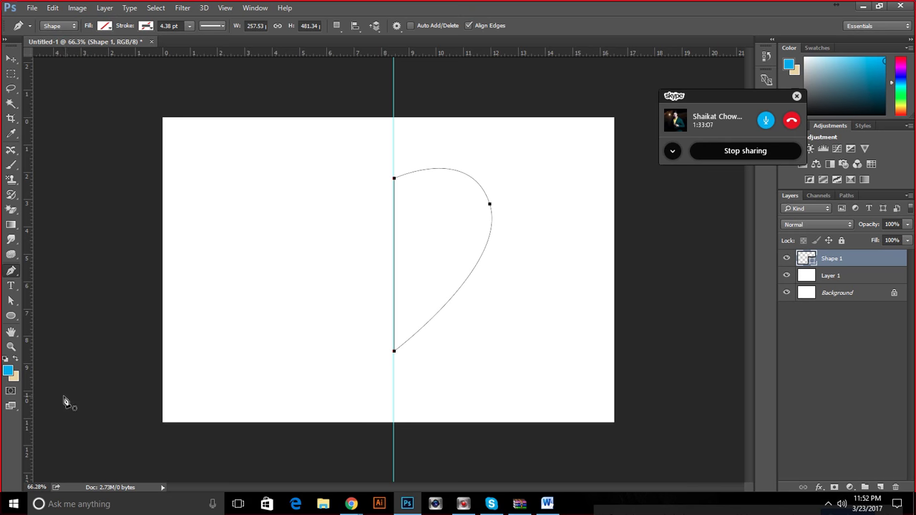
left_click(105, 26)
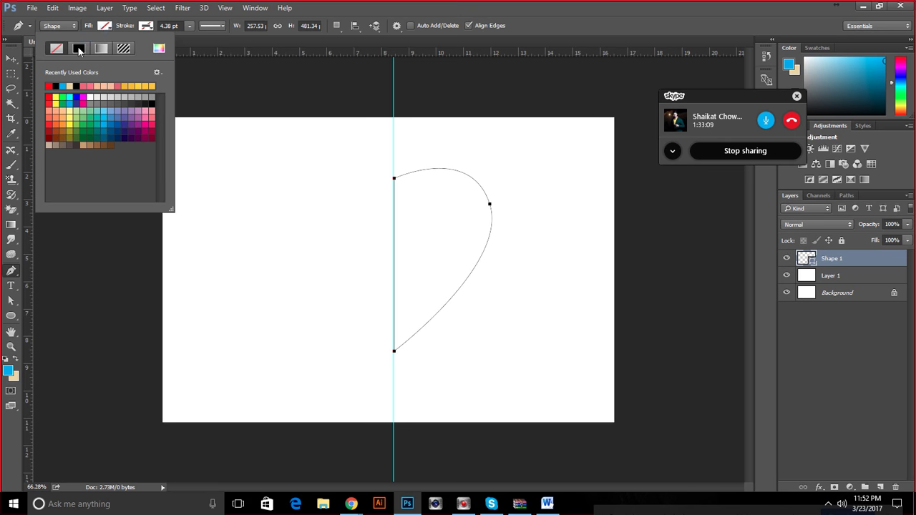
left_click(77, 47)
left_click(460, 9)
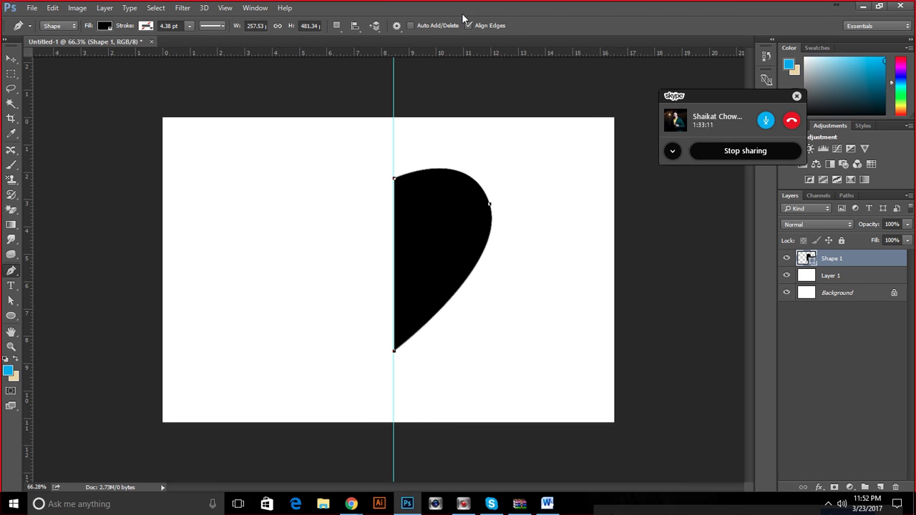
Duplicate the half-heart, flip the copy horizontally, and place it against the guide to complete the heart.
key("ctrl+j")
key("ctrl+t")
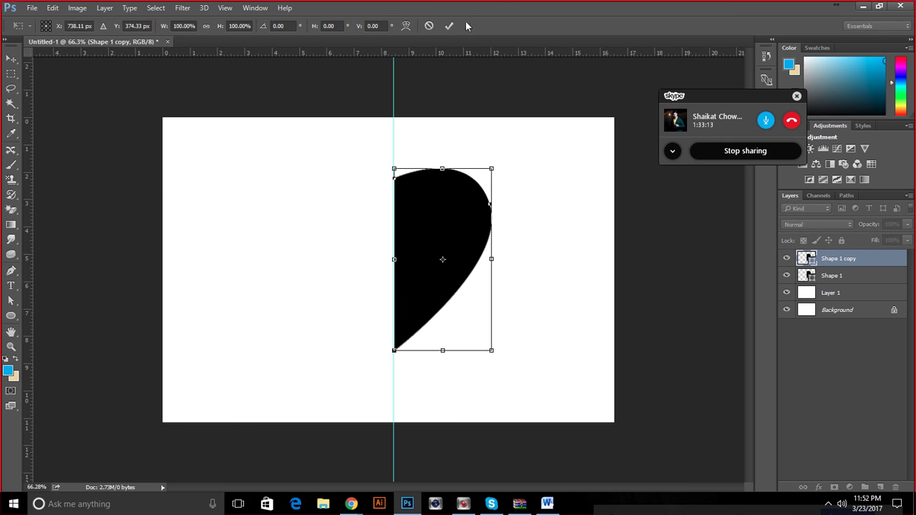
left_click(445, 204)
right_click(444, 203)
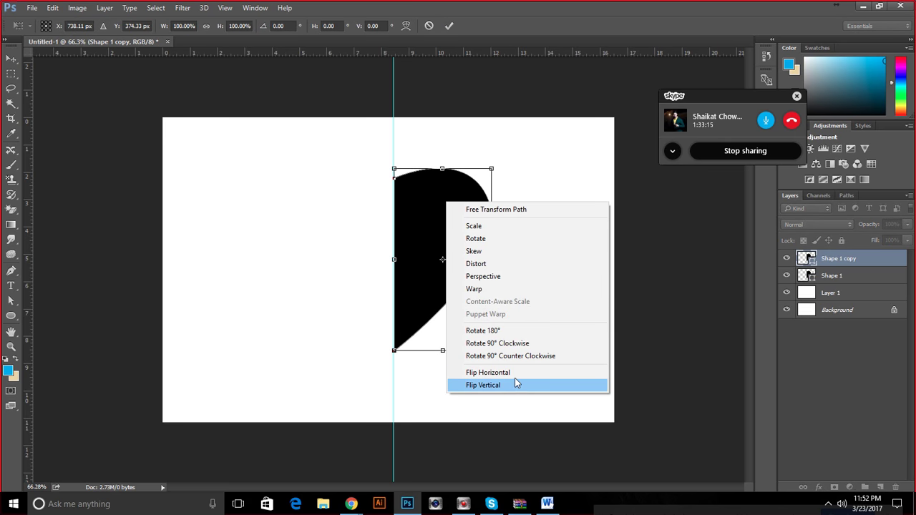
left_click(512, 374)
left_click_drag(454, 265, 356, 258)
left_click(447, 25)
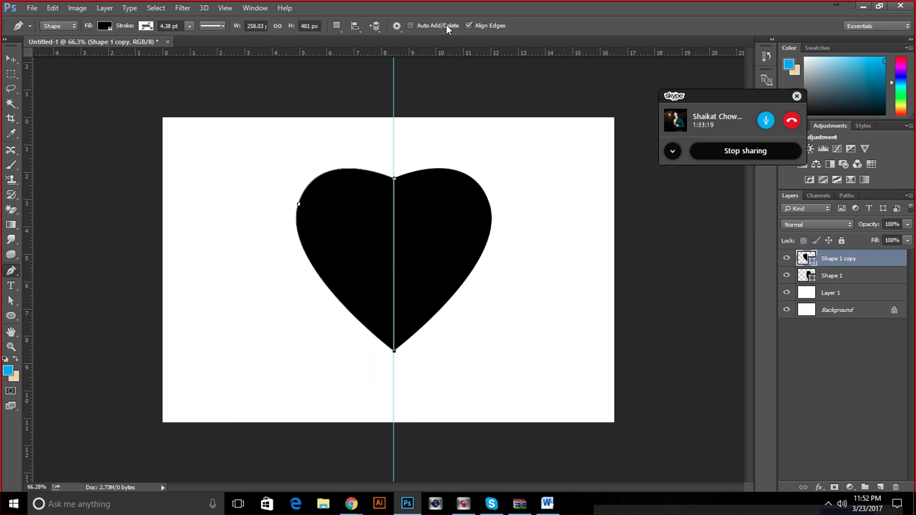
Remove the vertical guide from the middle of the heart.
scroll(404, 256, "up", 3)
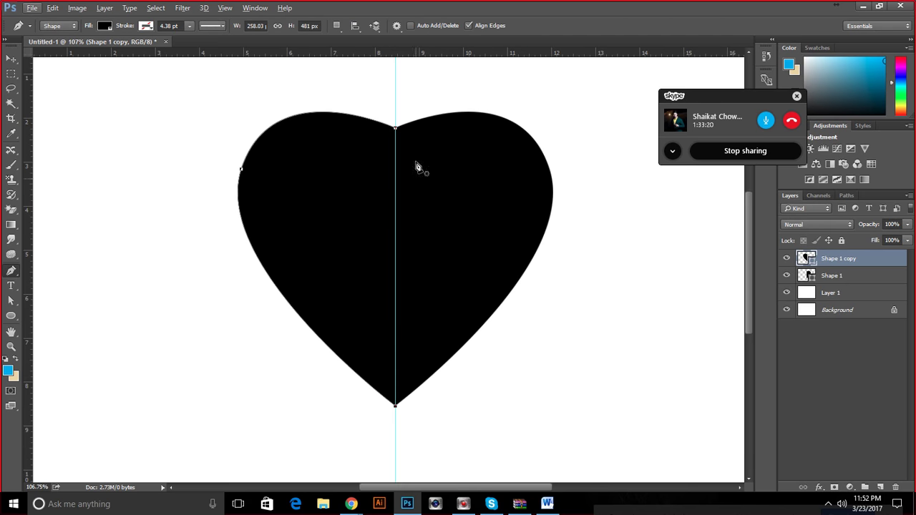
left_click(11, 57)
left_click_drag(396, 86, 397, 51)
scroll(427, 137, "down", 2)
scroll(427, 138, "up", 2)
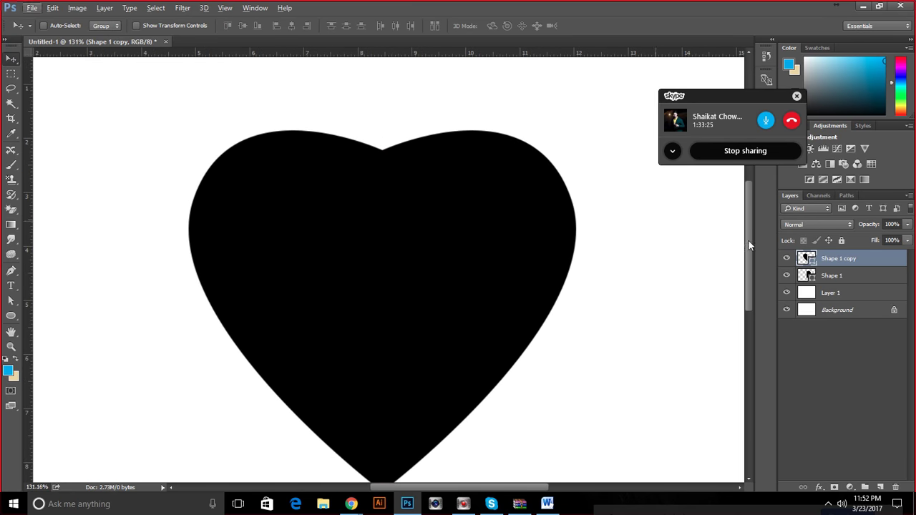
Try merging Shape 1 and Shape 1 copy into one shape, inspecting the heart's centre seam up close.
left_click(870, 275, "shift")
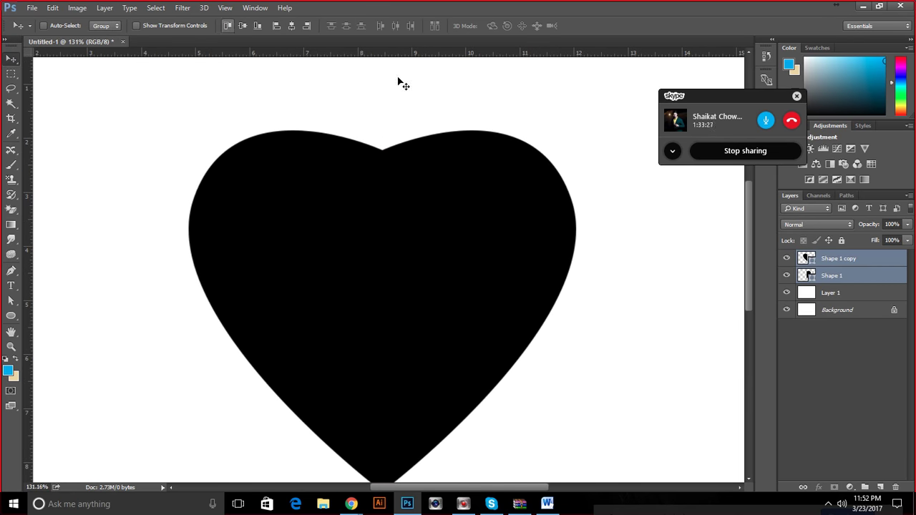
right_click(856, 255)
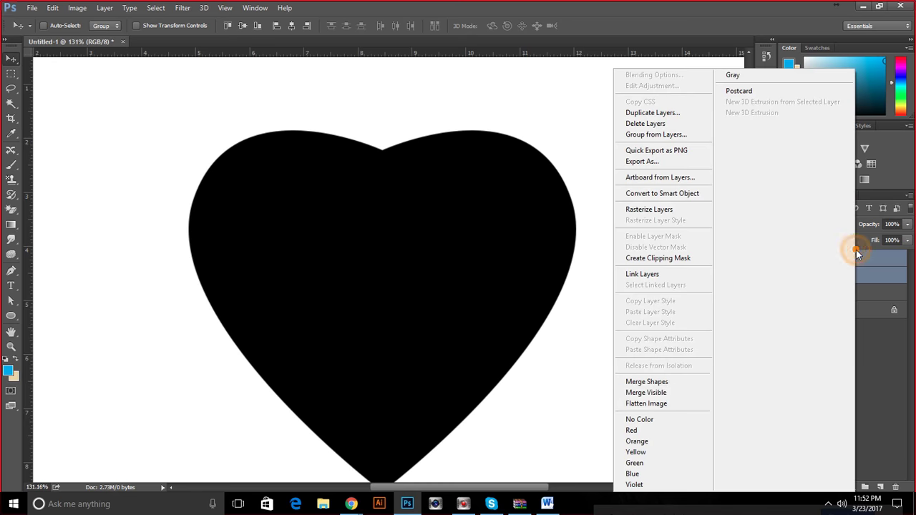
left_click(663, 385)
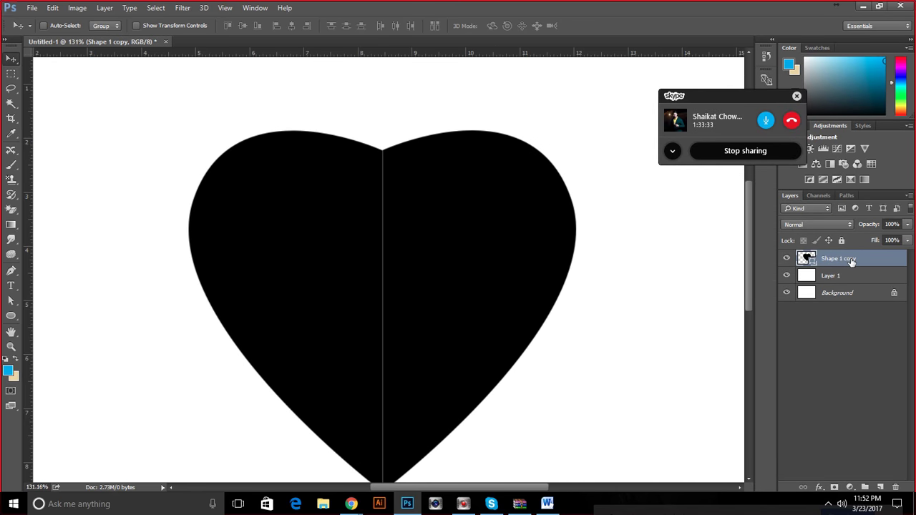
scroll(398, 250, "up", 10)
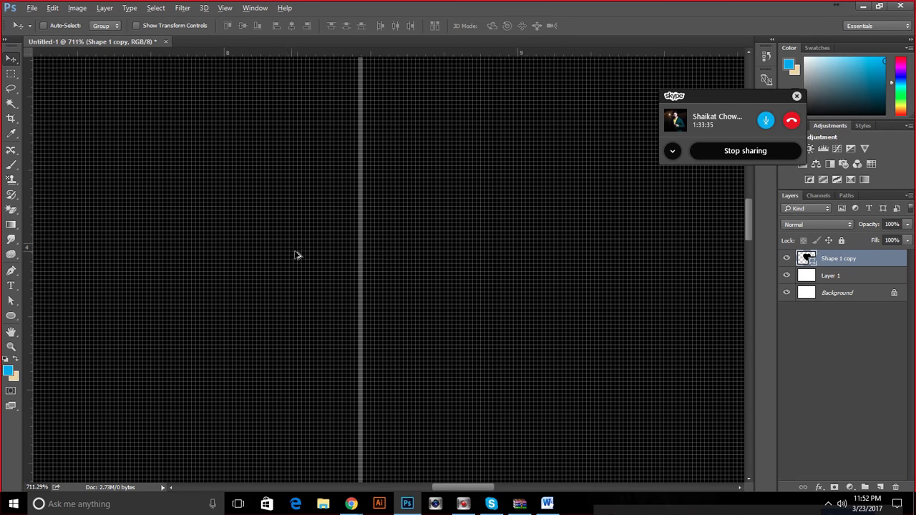
scroll(373, 251, "down", 8)
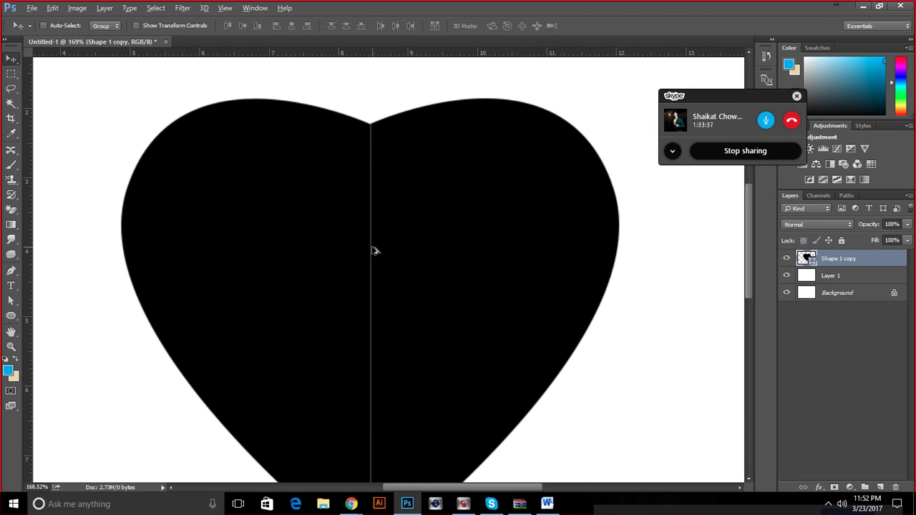
scroll(373, 251, "down", 3)
key("ctrl+z")
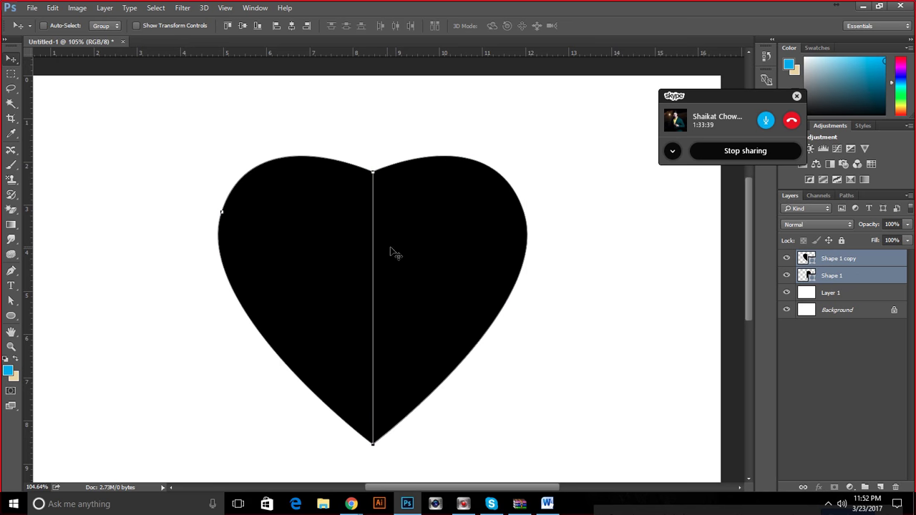
Move both heart halves slightly to the right and merge Shape 1 and Shape 1 copy into a single shape layer.
left_click_drag(397, 249, 404, 251)
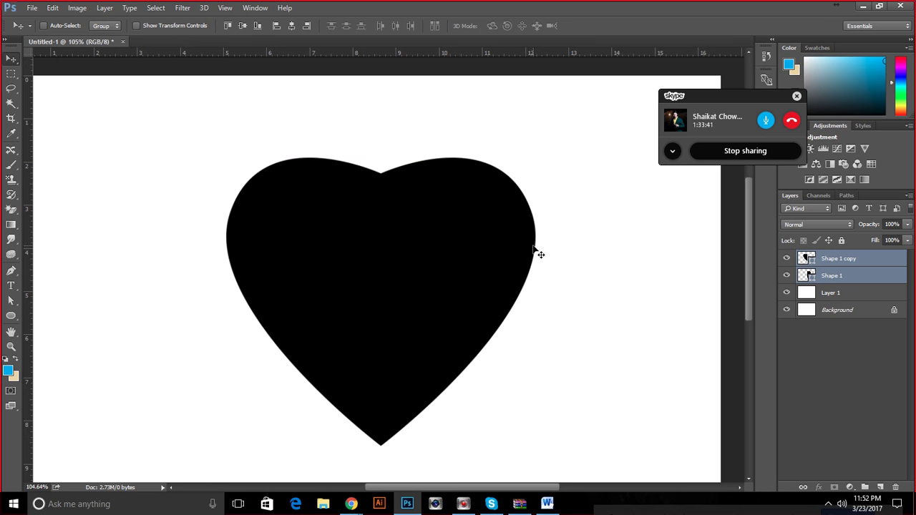
scroll(388, 298, "down", 3)
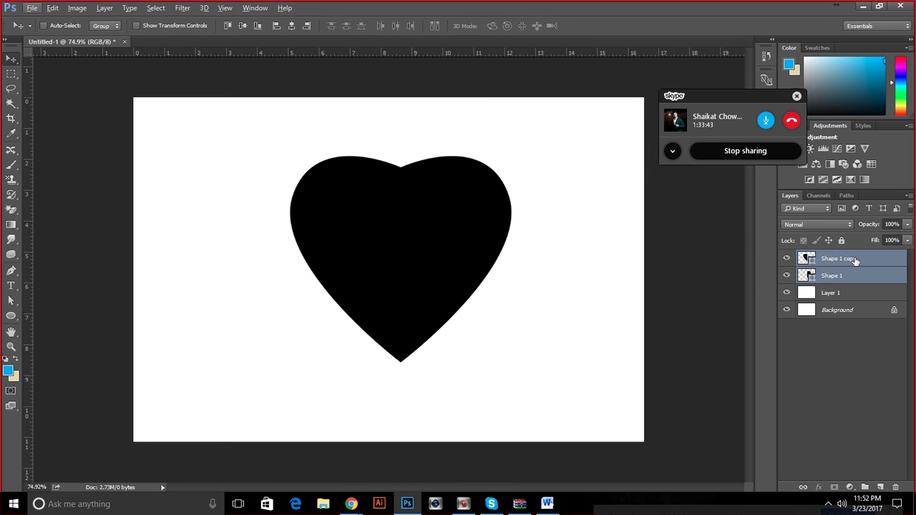
right_click(829, 261)
key("Escape")
left_click(830, 259)
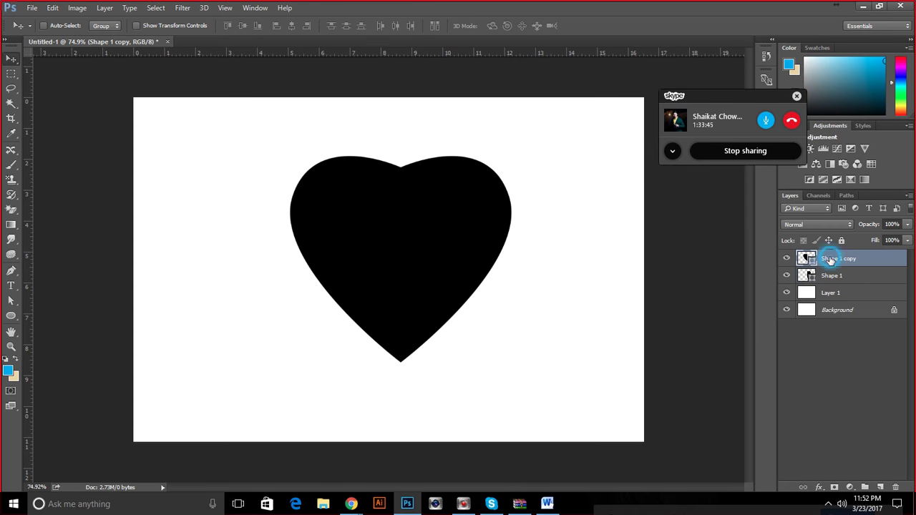
mouse_move(376, 247)
left_mouse_down()
mouse_move(370, 241)
mouse_move(377, 248)
left_mouse_up()
left_click(854, 276, "shift")
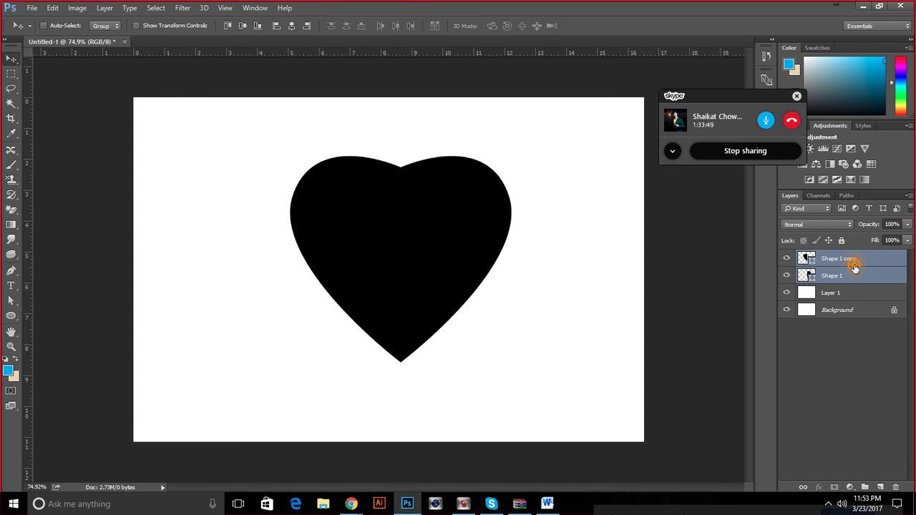
right_click(854, 275)
left_click(651, 382)
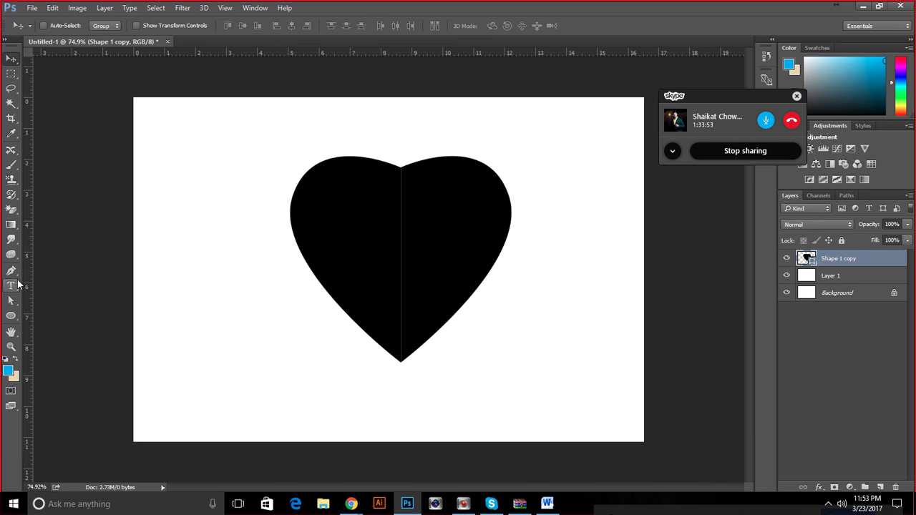
Apply a path operation to the merged heart's two component paths using the Ellipse tool's options.
left_click(11, 315)
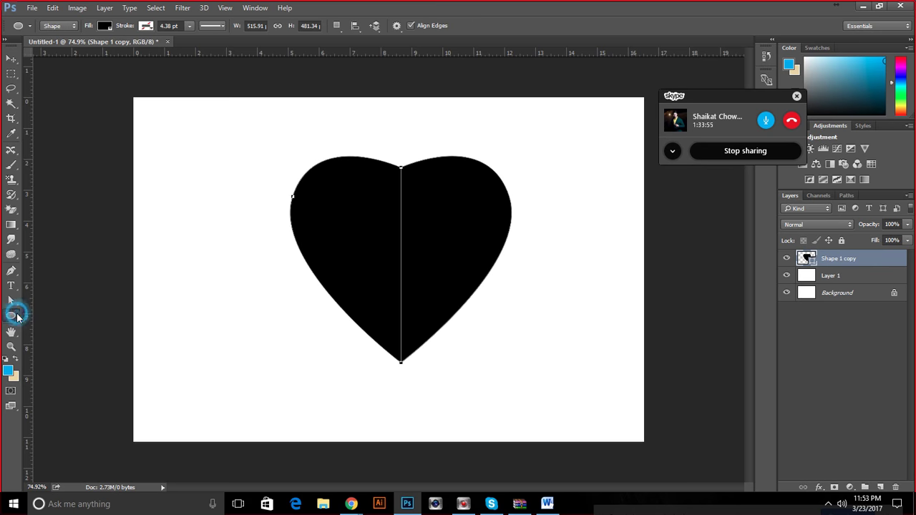
left_click(337, 26)
left_click(374, 97)
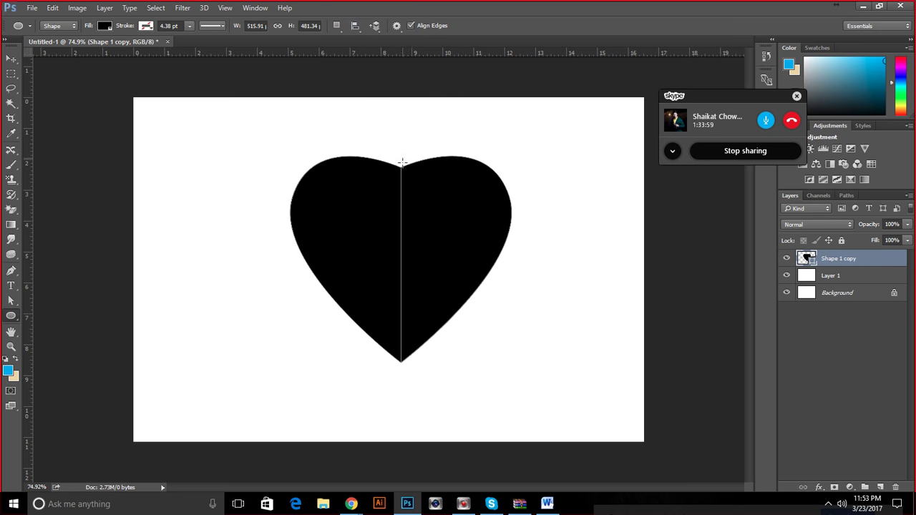
Delete the merged black heart's shape layer, Shape 1 copy.
left_click(373, 27)
left_click(371, 26)
key("Delete")
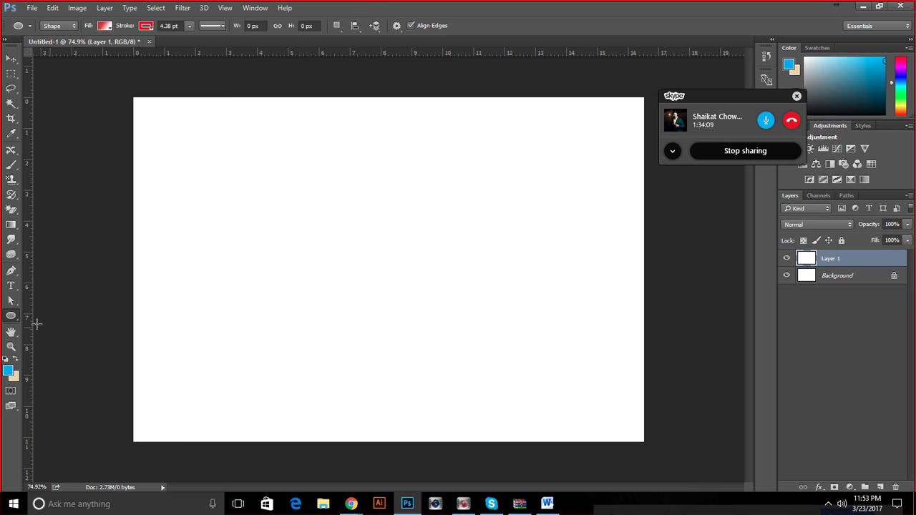
Place a vertical guide through the canvas centre and a horizontal guide across its upper half.
left_click(10, 269)
left_click_drag(26, 240, 388, 227)
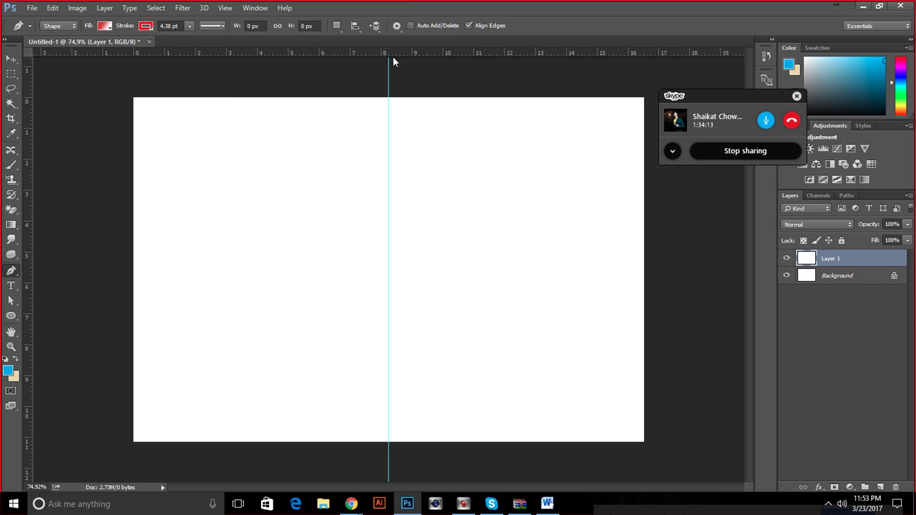
left_click_drag(373, 55, 389, 213)
Draw a closed heart about 488 by 573 px with the Pen tool, centred roughly on the vertical guide.
left_click(388, 142)
left_click_drag(504, 213, 495, 331)
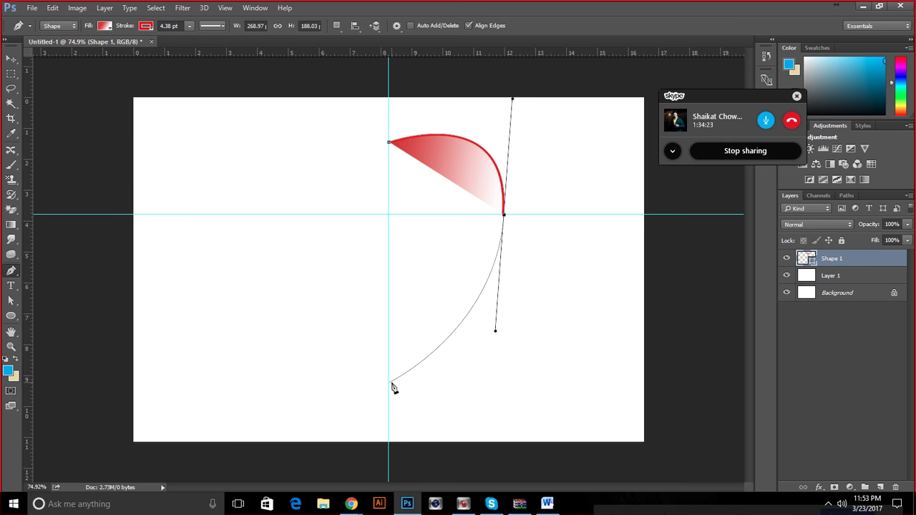
left_click_drag(389, 379, 293, 110)
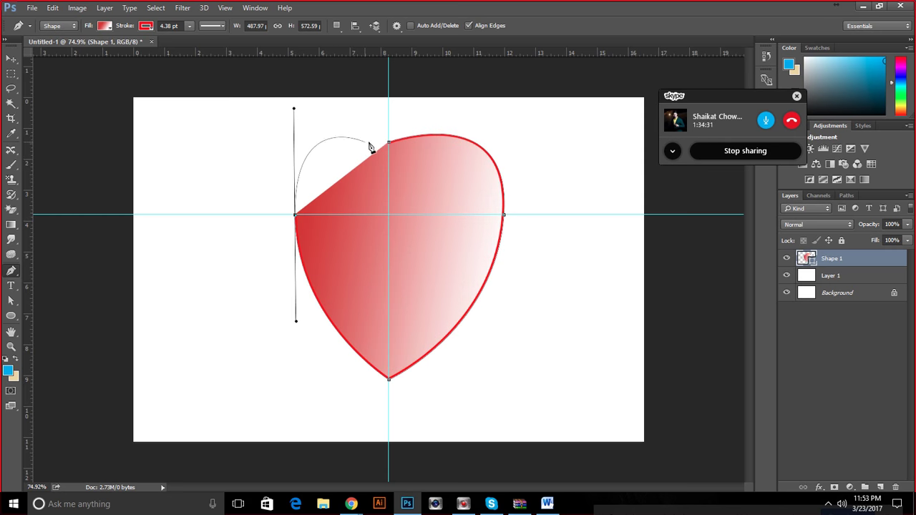
left_click_drag(388, 143, 490, 216)
key("ctrl+e")
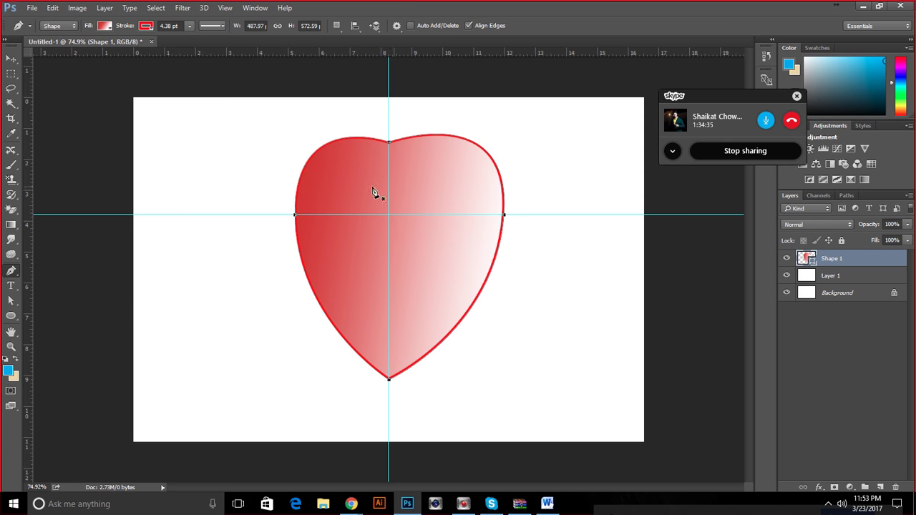
scroll(361, 252, "up", 3)
scroll(361, 252, "down", 2)
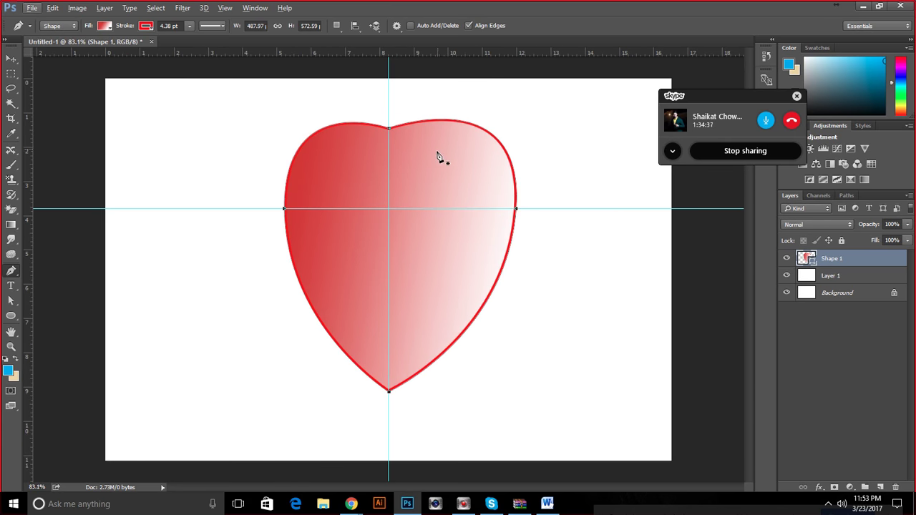
Set both the stroke and the fill of the heart shape to none.
left_click(146, 26)
left_click(98, 48)
left_click(104, 25)
left_click(56, 48)
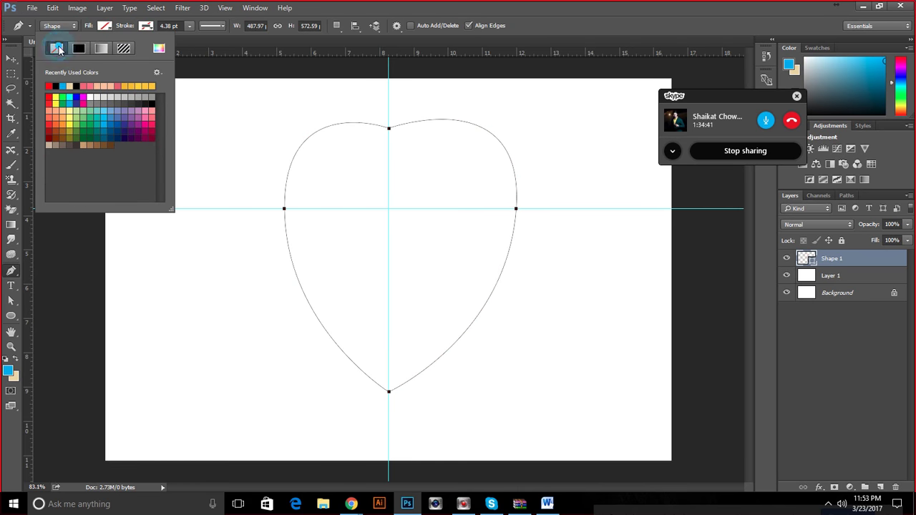
left_click(408, 10)
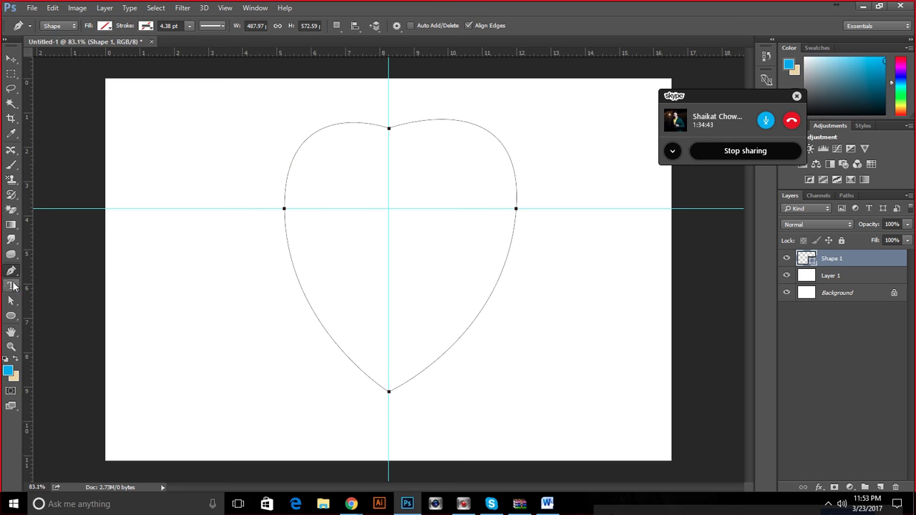
Fill the inside of the heart path with random placeholder letters followed by the copied Lorem Ipsum paragraph.
left_click(11, 286)
left_click(355, 231)
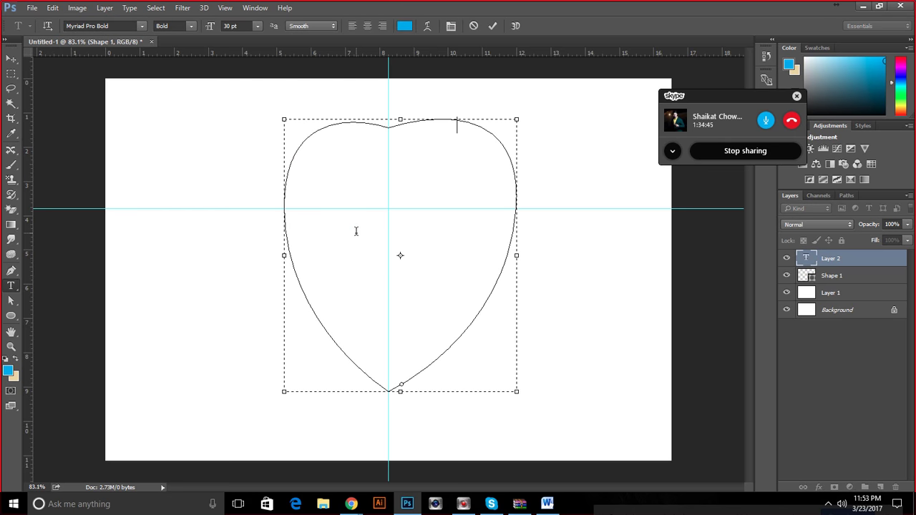
type("diufiudfiosdufiousdfiousdiofusdoifusdiouf")
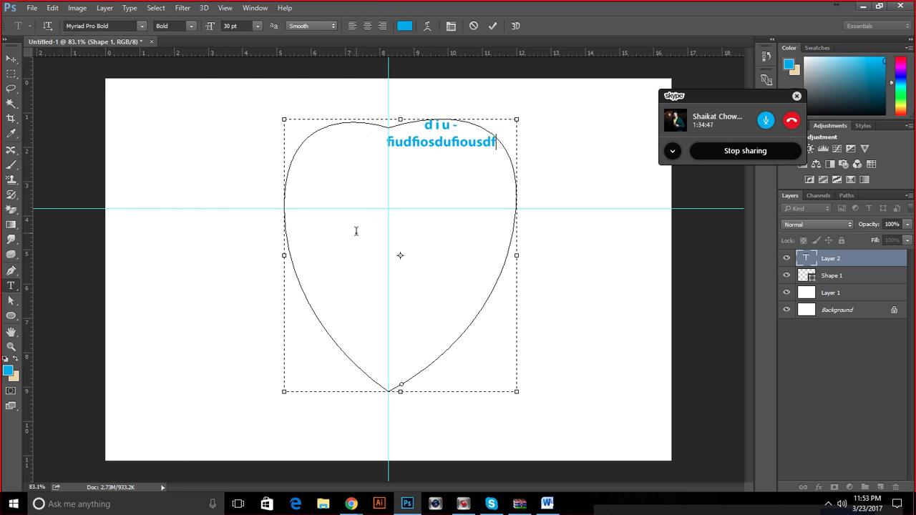
type("iosdufiodufiouoidufiosdufiodsufoisudoiuio")
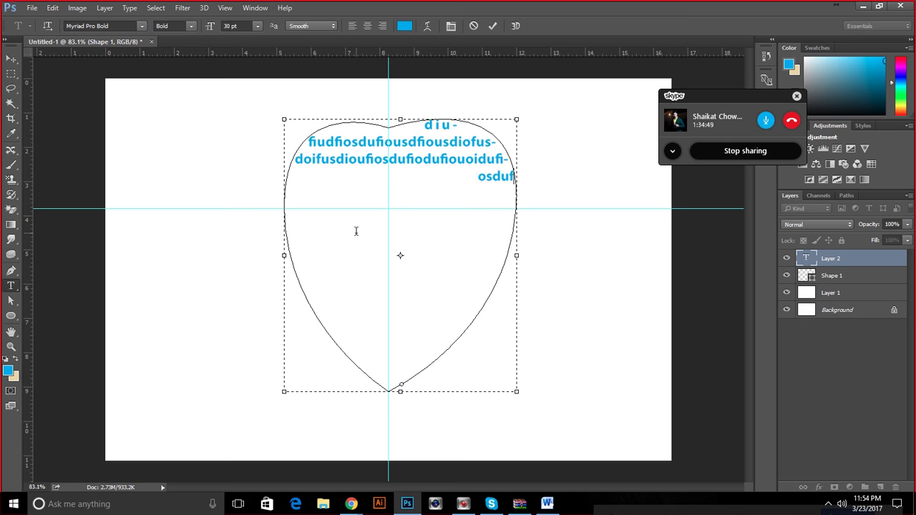
key("ctrl+v")
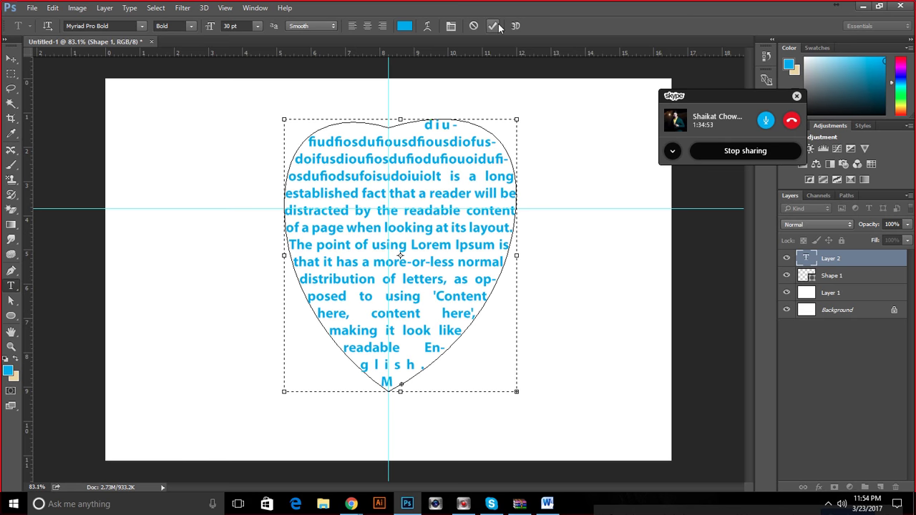
left_click(490, 27)
left_click(786, 258)
left_click(786, 258)
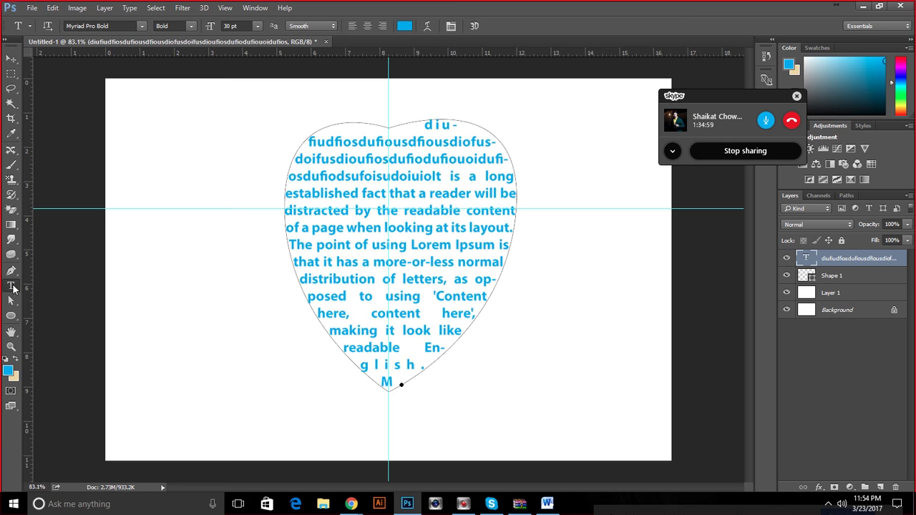
Select the anchor on the left side of the text's heart path, and delete the text layer and the Shape 1 layer.
left_click(10, 270)
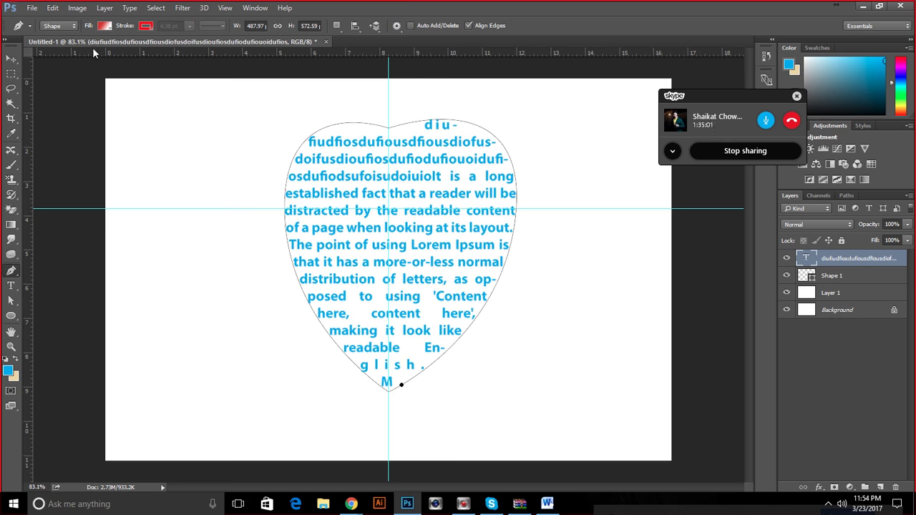
left_click(11, 300)
left_click(286, 215)
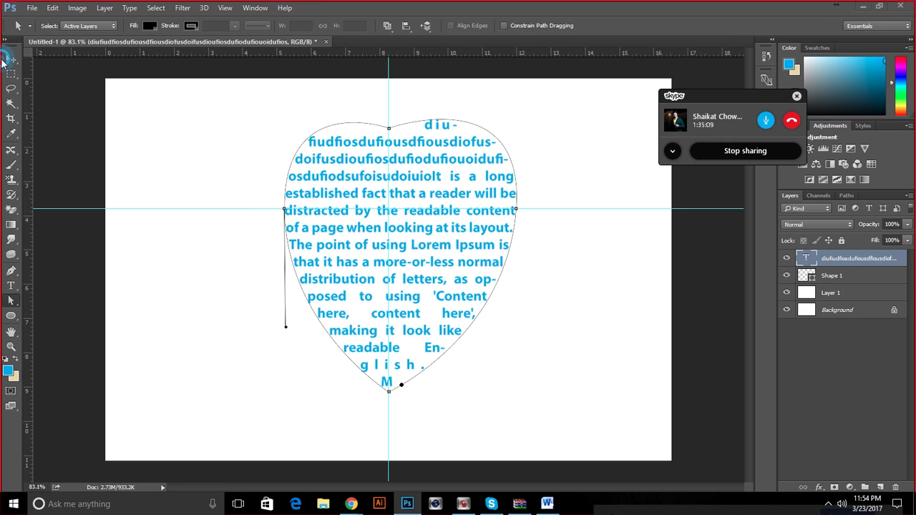
left_click_drag(834, 259, 895, 487)
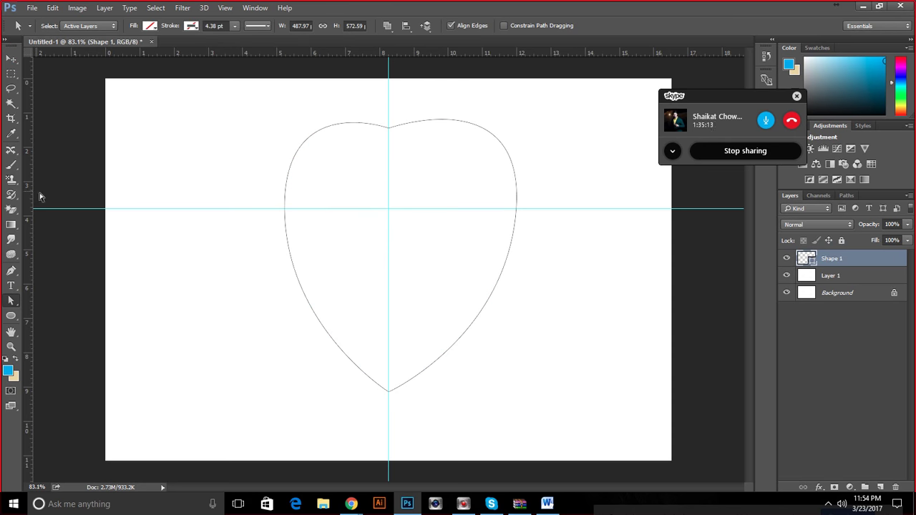
left_click_drag(878, 266, 897, 487)
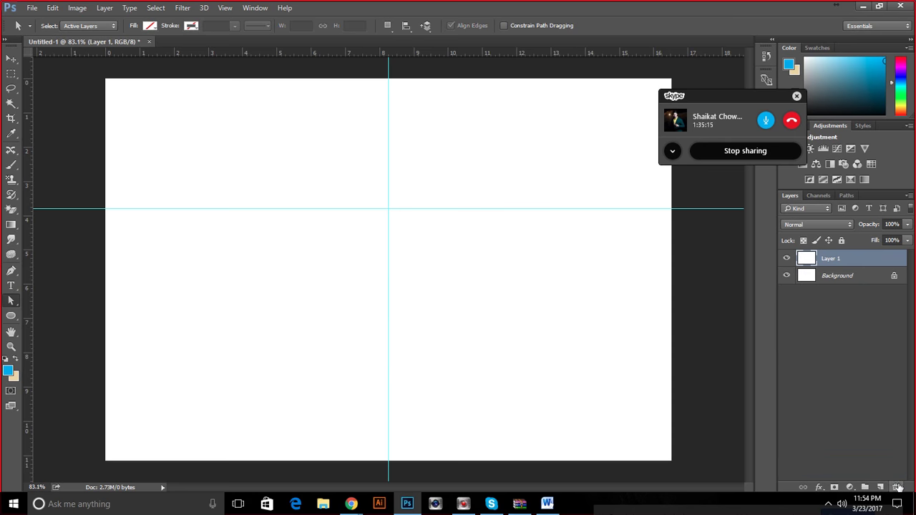
Add the text "America" on the canvas's left half, below the horizontal guide, and convert its layer to a shape.
left_click(12, 286)
left_click(184, 239)
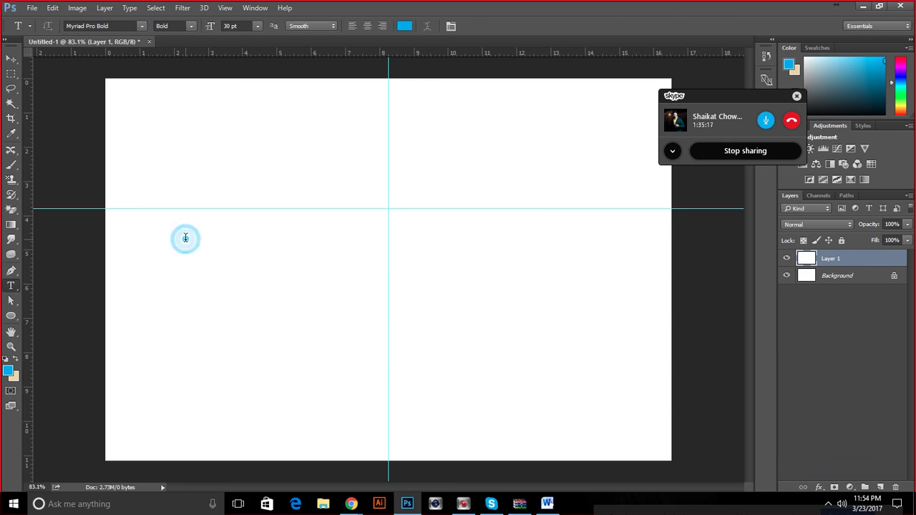
type("America")
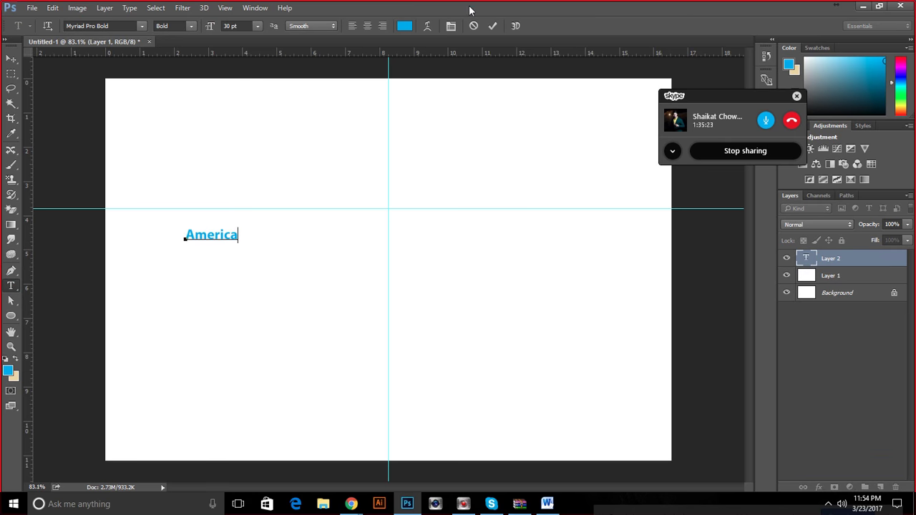
left_click(492, 26)
right_click(849, 262)
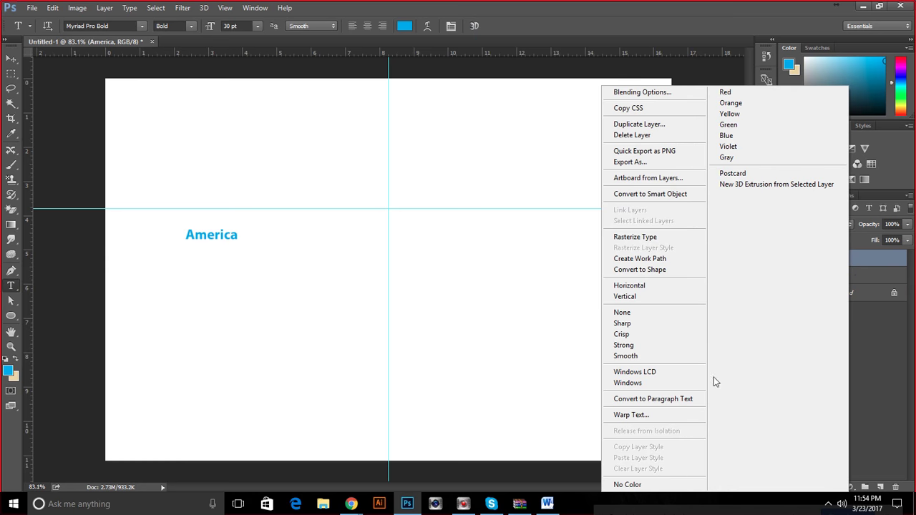
left_click(652, 276)
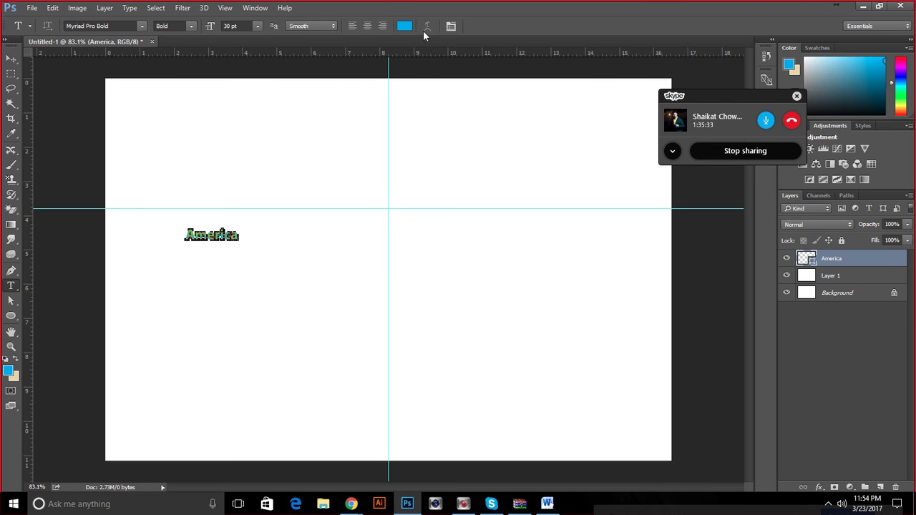
Move the America shape to the right and slightly down with the Move tool.
left_click(234, 201)
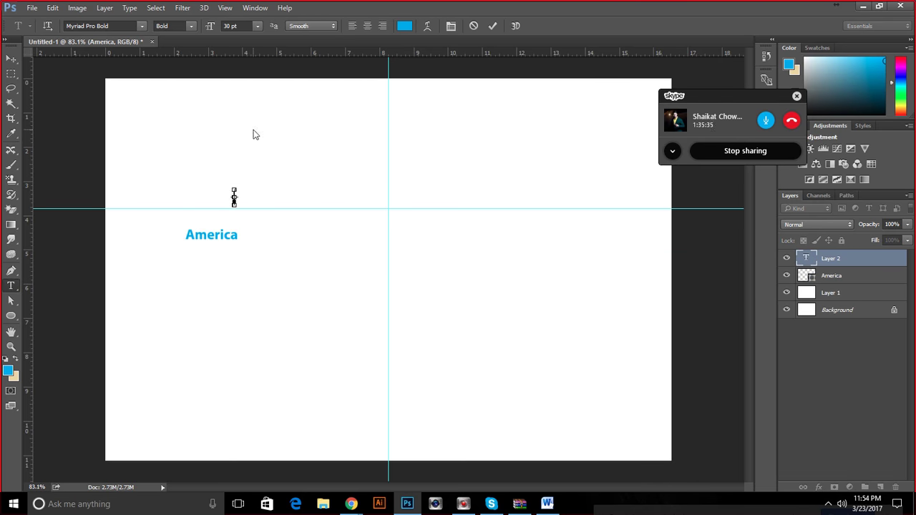
left_click(474, 25)
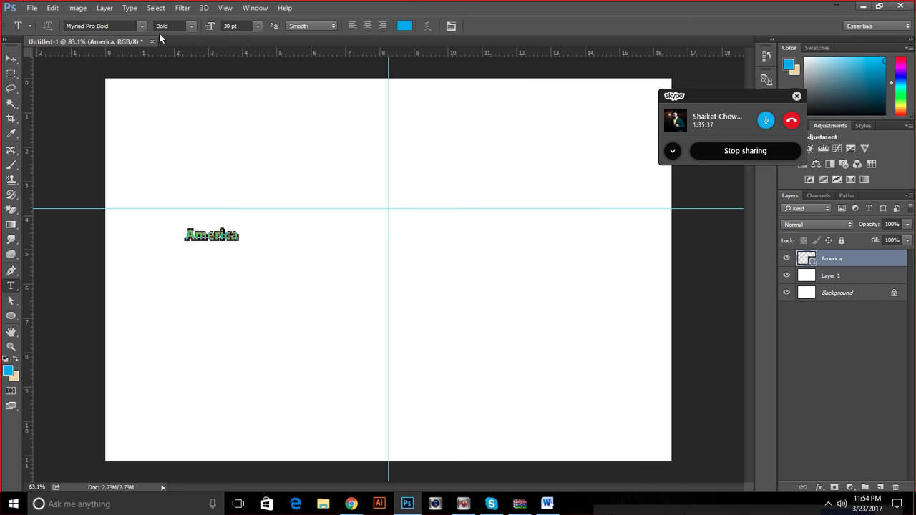
left_click(12, 59)
scroll(198, 258, "up", 5)
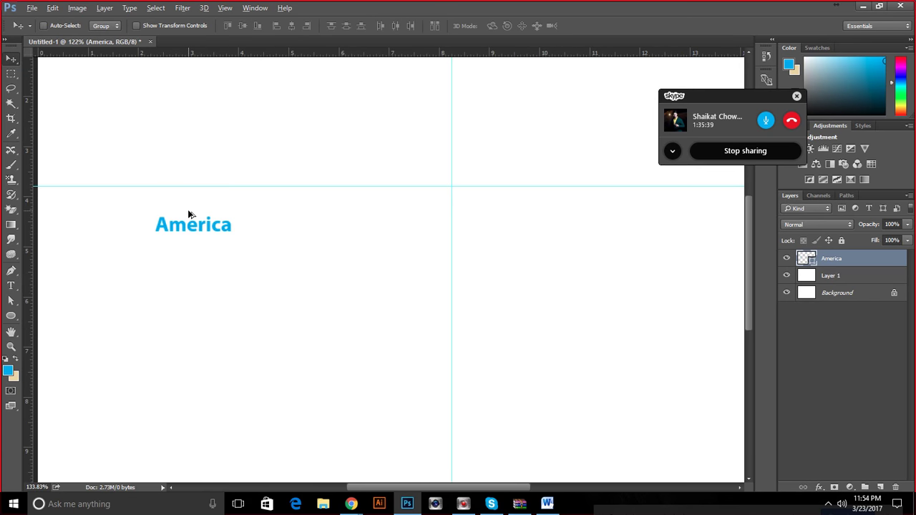
left_click_drag(208, 239, 274, 256)
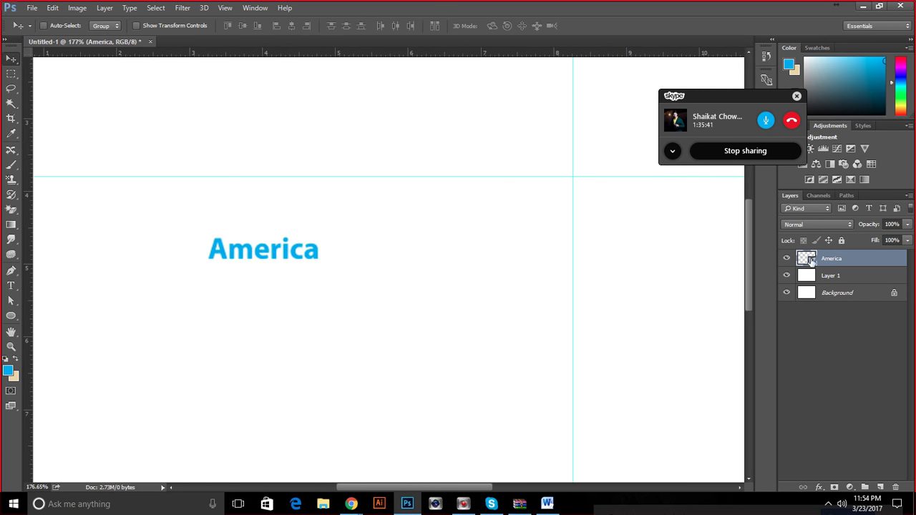
Recolour the America shape to green #17c495 and move it slightly further right and down.
left_click(786, 258)
left_click(787, 259)
double_click(806, 258)
left_click(655, 209)
left_click(650, 193)
left_click_drag(685, 226, 684, 239)
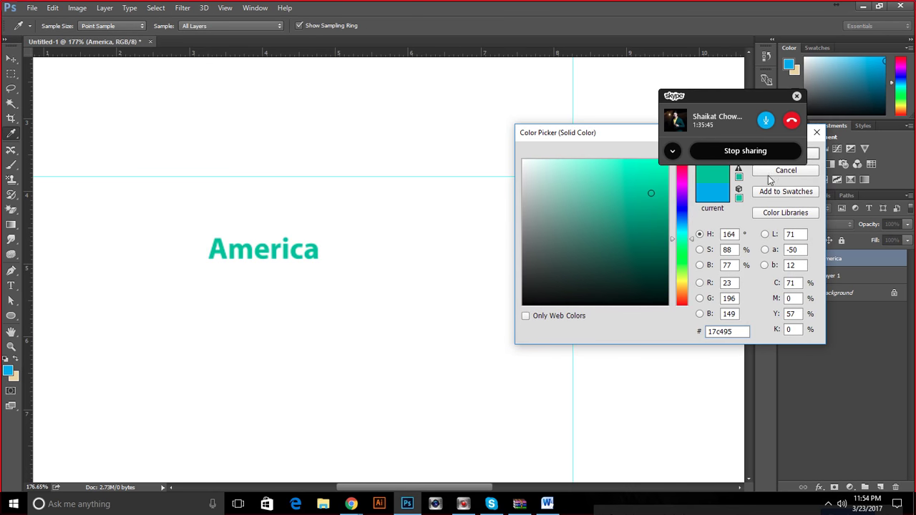
left_click(817, 156)
key("v")
left_click_drag(317, 253, 358, 282)
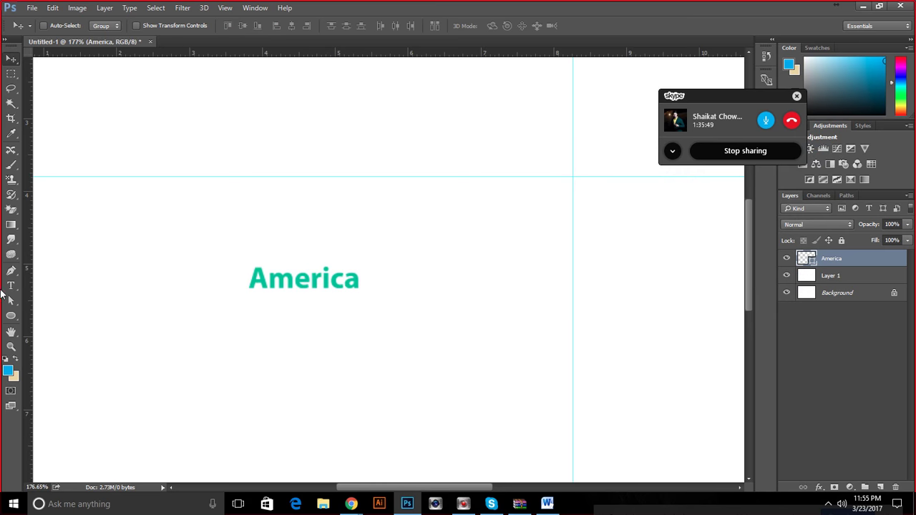
Reshape the letter A by moving the anchor points at its top and at its left foot outward.
left_click(12, 315)
scroll(324, 284, "up", 5)
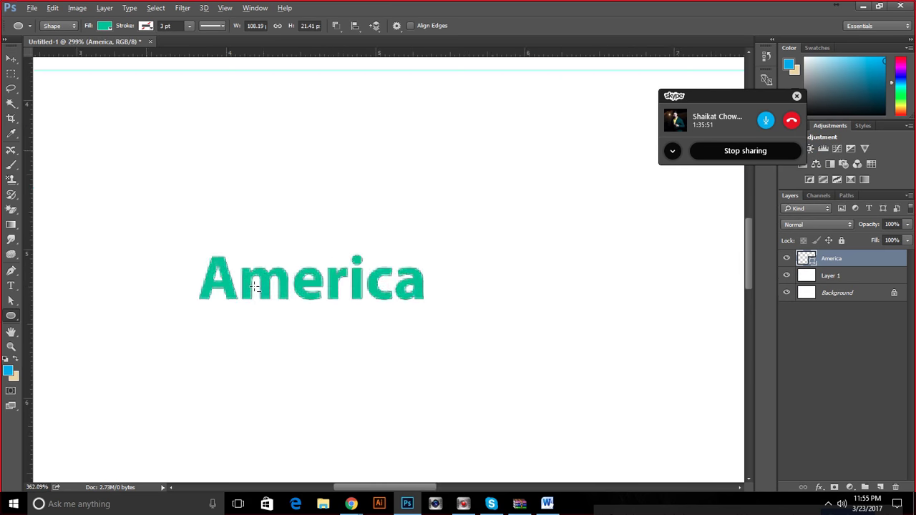
scroll(254, 286, "down", 2)
scroll(254, 286, "down", 2)
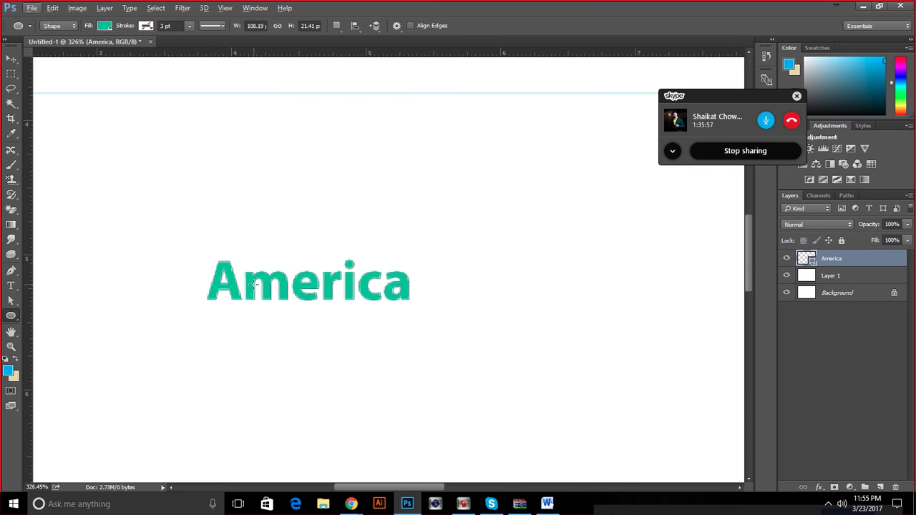
left_click(11, 300)
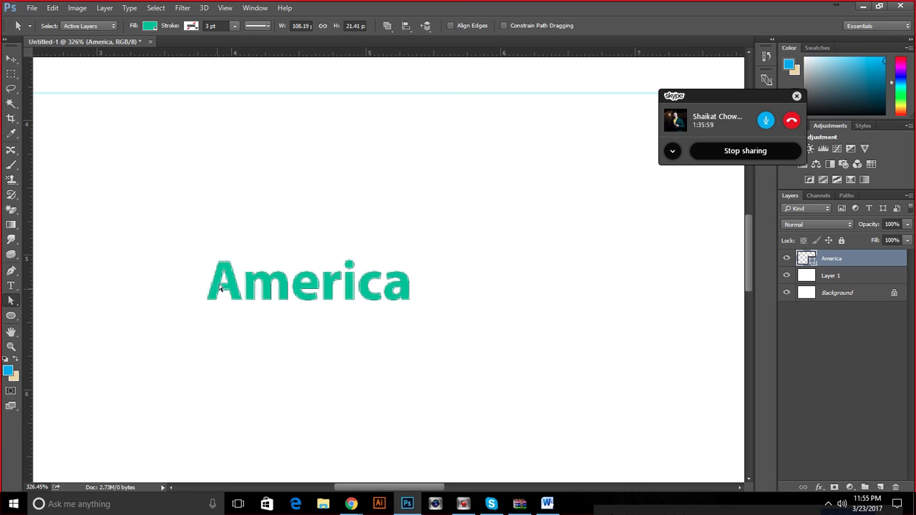
left_click_drag(219, 264, 237, 258)
mouse_move(212, 301)
left_mouse_down()
mouse_move(196, 305)
mouse_move(215, 311)
left_mouse_up()
Reshape the letter m by raising its upper-left corner and arches and stretching its feet downward.
left_click(252, 272)
scroll(244, 273, "up", 3)
left_click(252, 277)
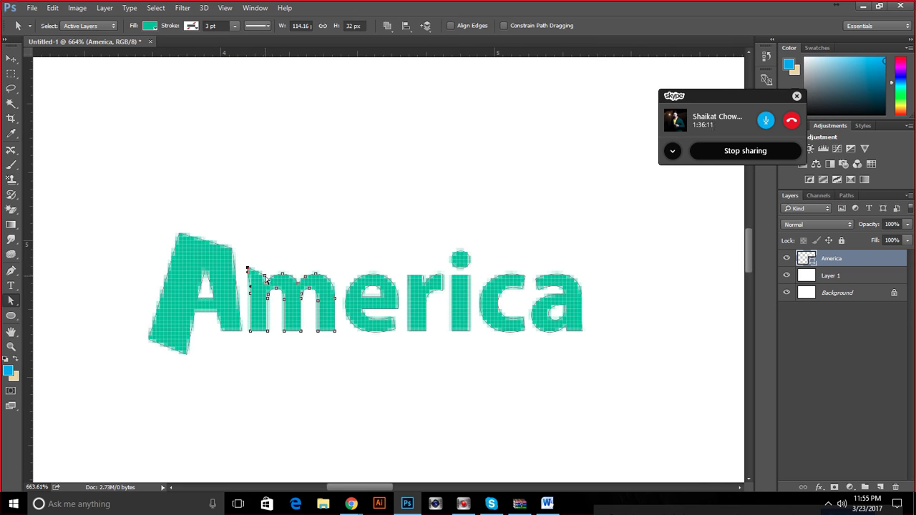
left_click(284, 274)
left_click_drag(314, 277, 319, 267)
left_click(319, 331)
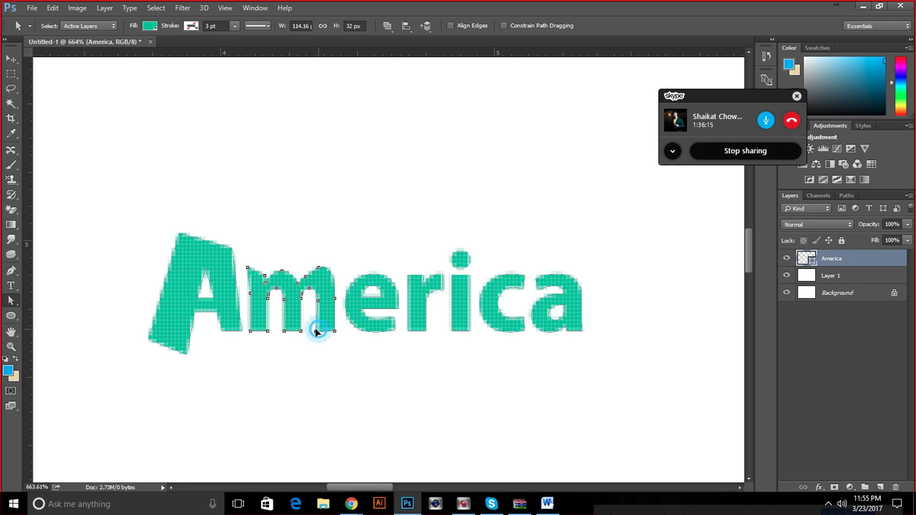
left_click_drag(314, 331, 248, 348)
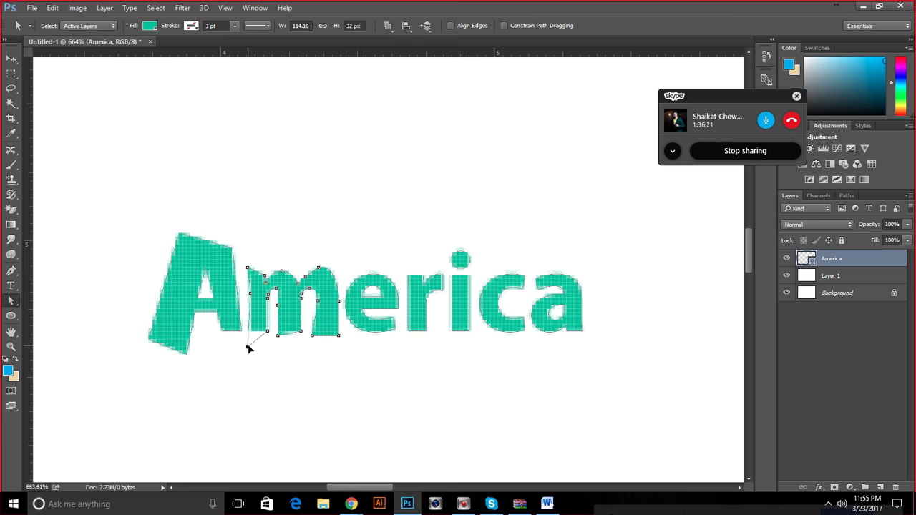
Reshape the letter e by raising its top and extending its lower edge, and flare the letter r's top corners and lower-right foot outward.
left_click_drag(373, 274, 374, 264)
mouse_move(399, 313)
left_mouse_down()
mouse_move(393, 331)
mouse_move(383, 318)
mouse_move(376, 334)
mouse_move(383, 313)
left_mouse_up()
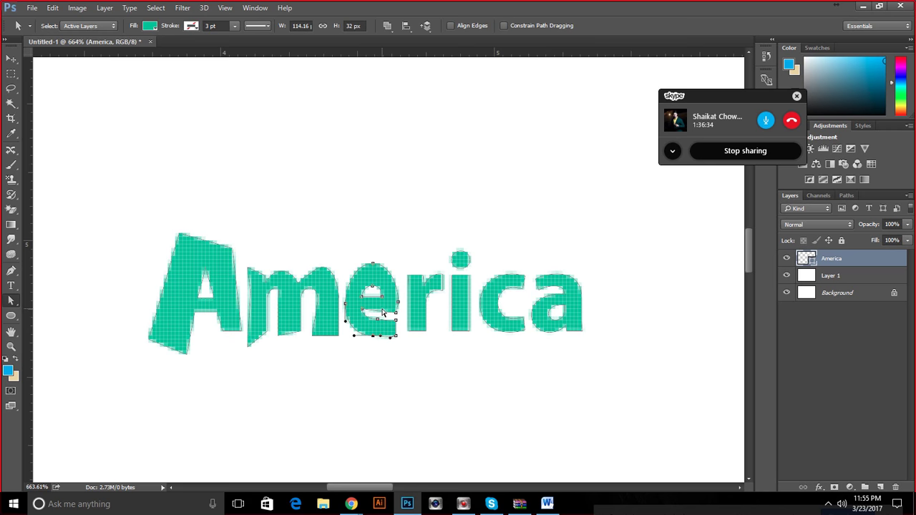
scroll(413, 272, "up", 2)
left_click(406, 277)
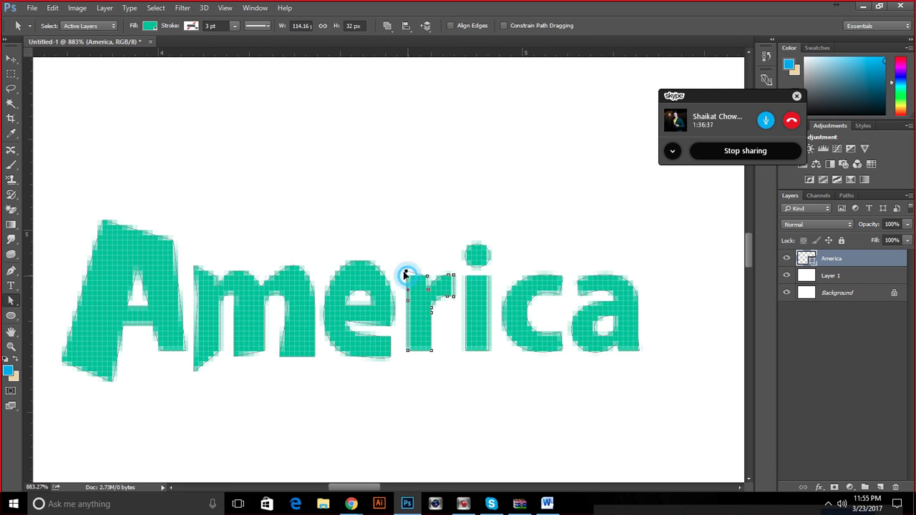
left_click_drag(427, 278, 441, 300)
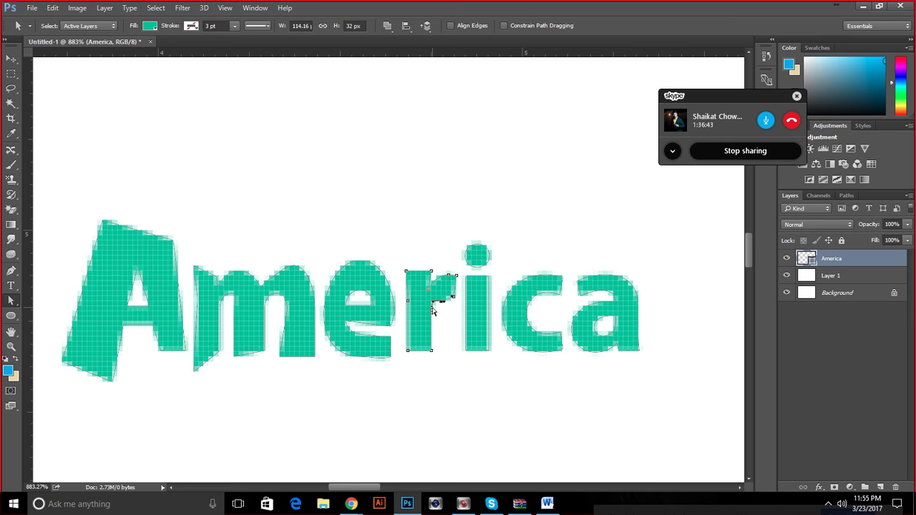
scroll(433, 316, "up", 2)
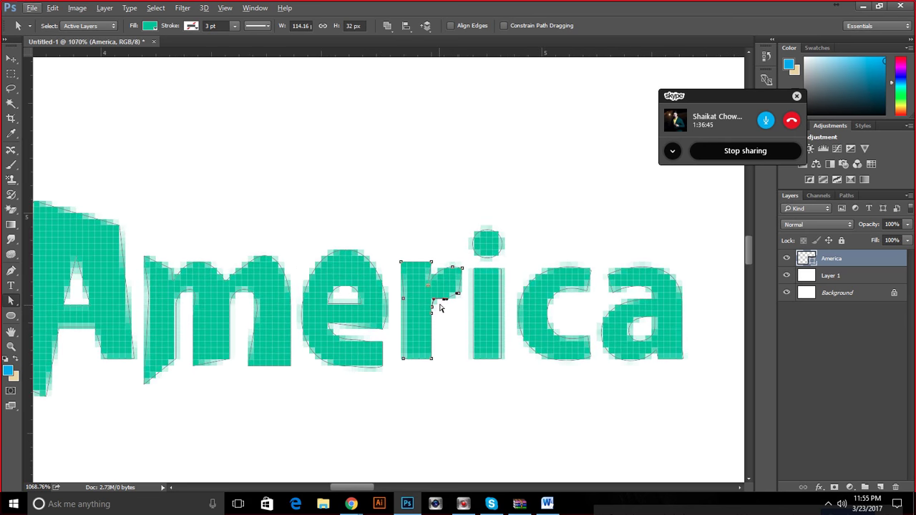
left_click_drag(445, 293, 437, 310)
left_click(432, 311)
left_click_drag(430, 357, 437, 365)
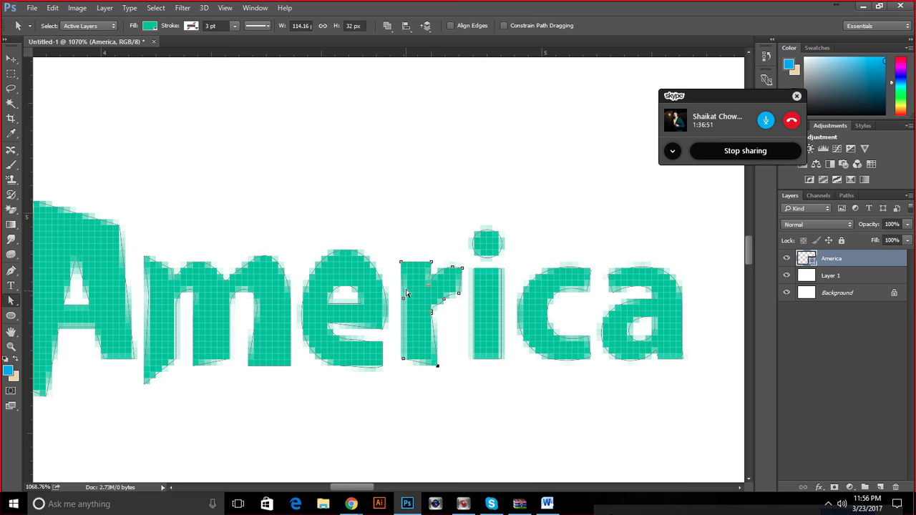
left_click(395, 260)
left_click(425, 242)
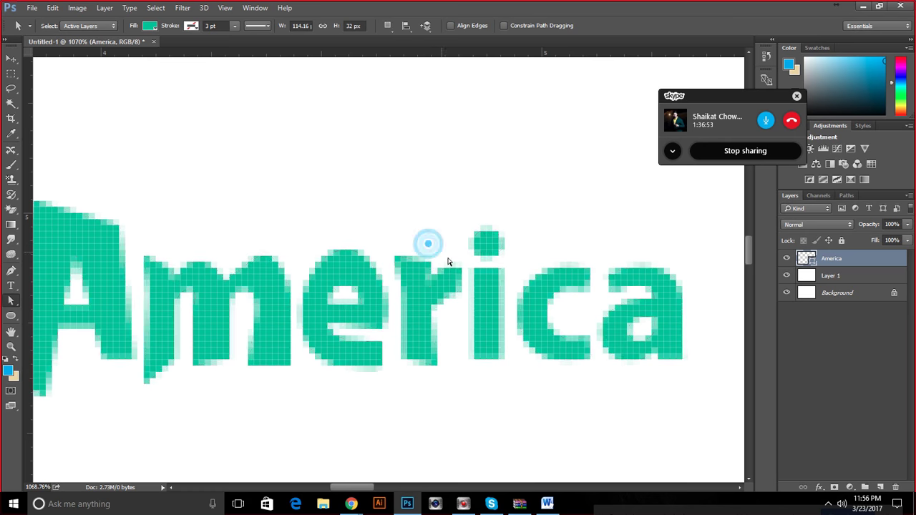
Resample the image to a resolution of 300 pixels/inch and fit the whole canvas in view.
scroll(470, 271, "down", 2)
scroll(470, 271, "down", 12)
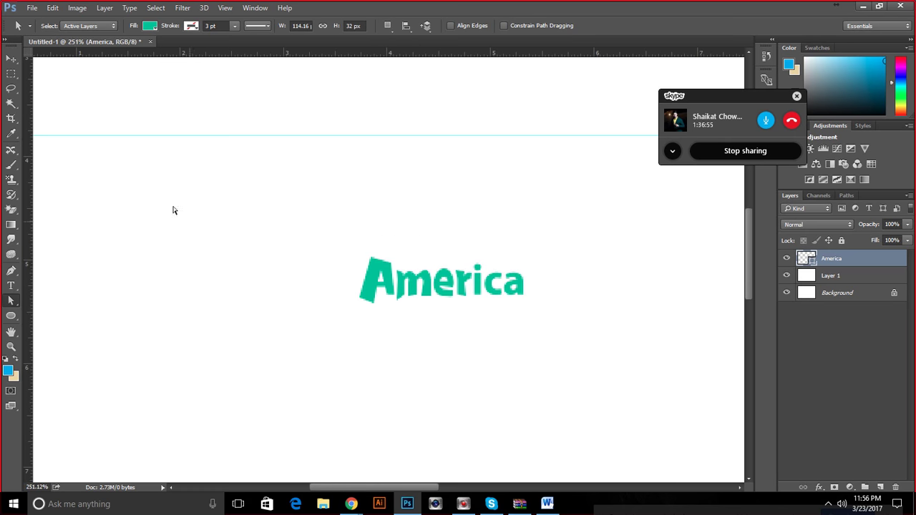
left_click(79, 8)
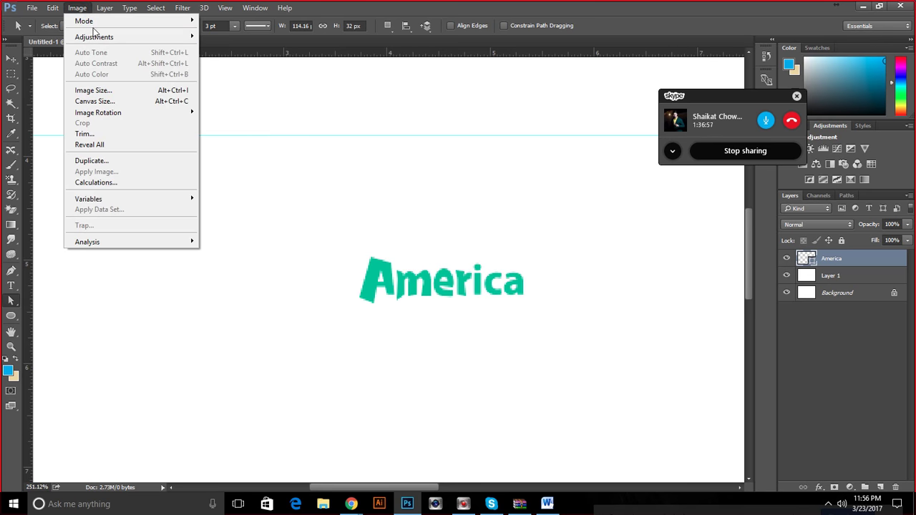
mouse_move(95, 22)
left_click(126, 91)
double_click(542, 214)
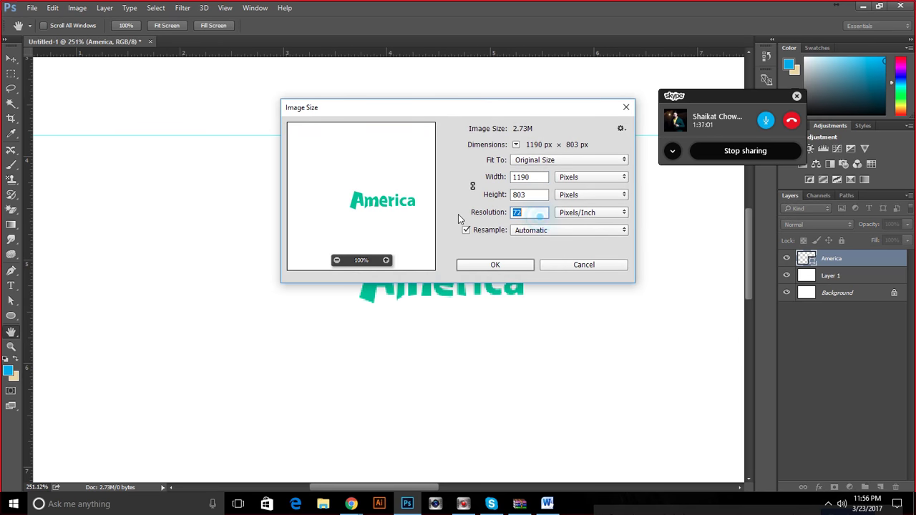
type("300")
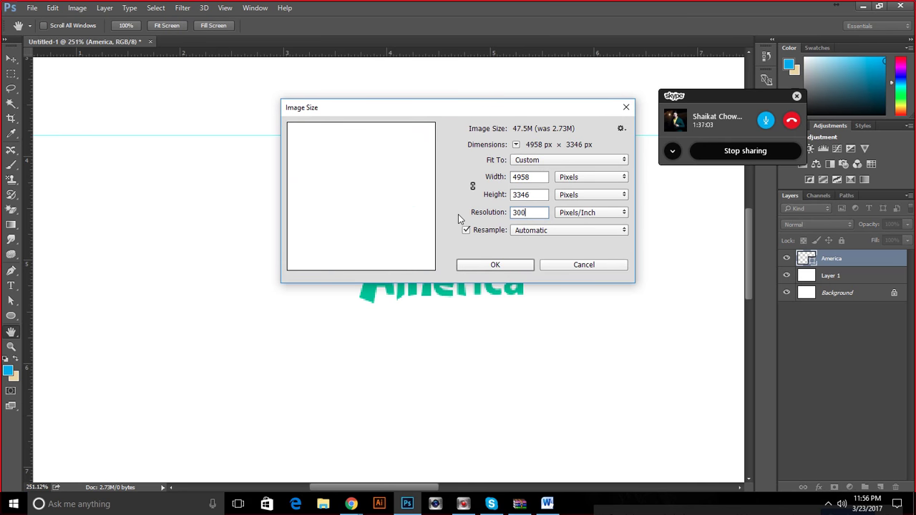
left_click(495, 264)
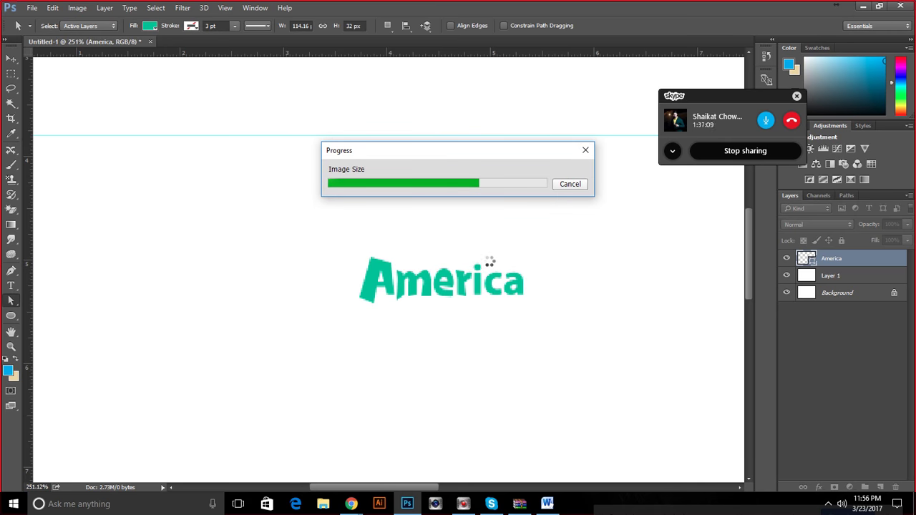
key("ctrl+0")
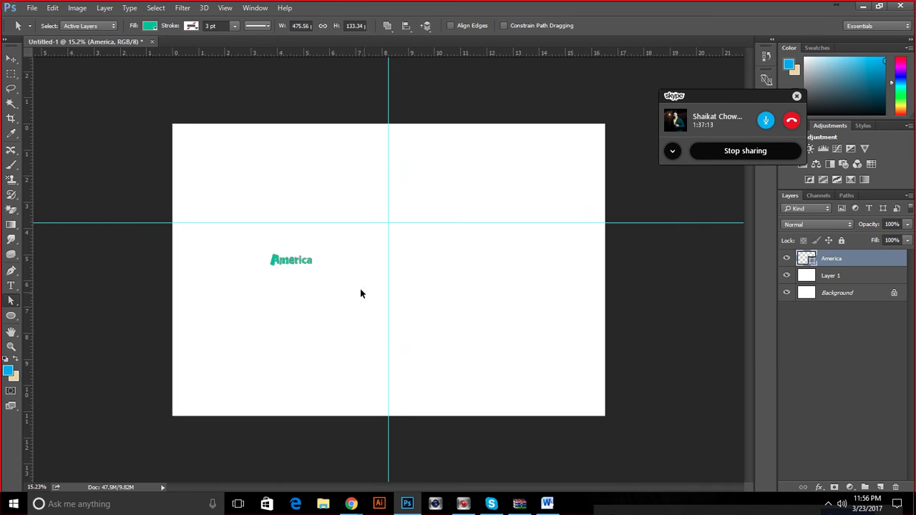
Reshape the stem of the letter i by stretching its foot corners downward and outward into a slant.
scroll(247, 247, "up", 5)
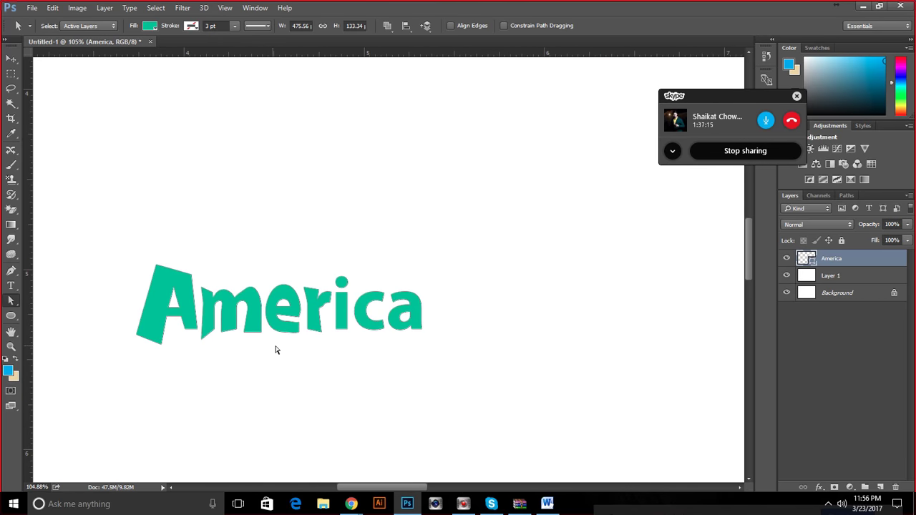
left_click(311, 347)
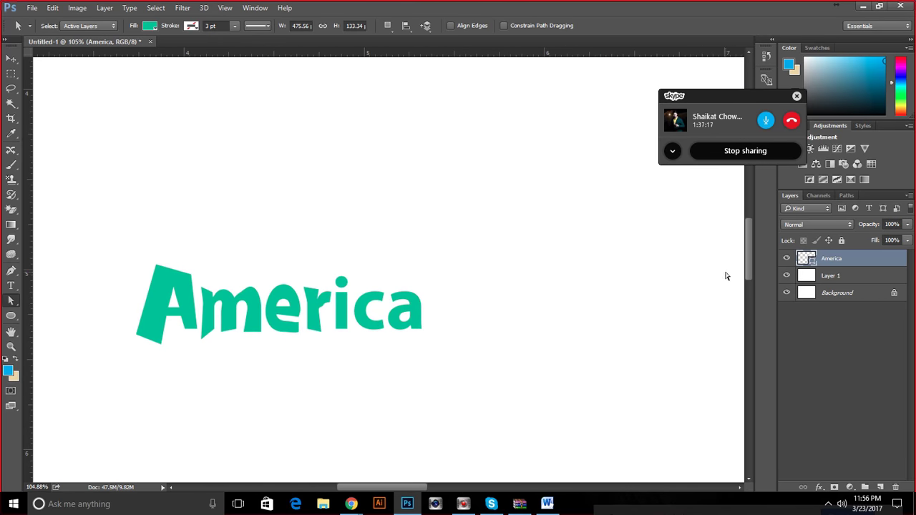
left_click(336, 316)
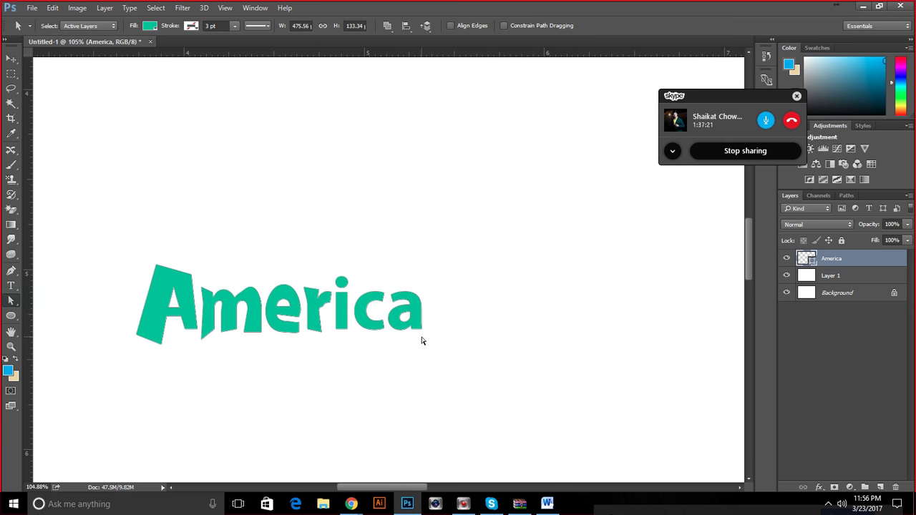
left_click(337, 326)
left_click_drag(350, 340, 351, 342)
left_click(335, 330)
Reshape the letter c by extending its upper tip outward and adjusting the anchor points on its opening and lower curve.
left_click(372, 288)
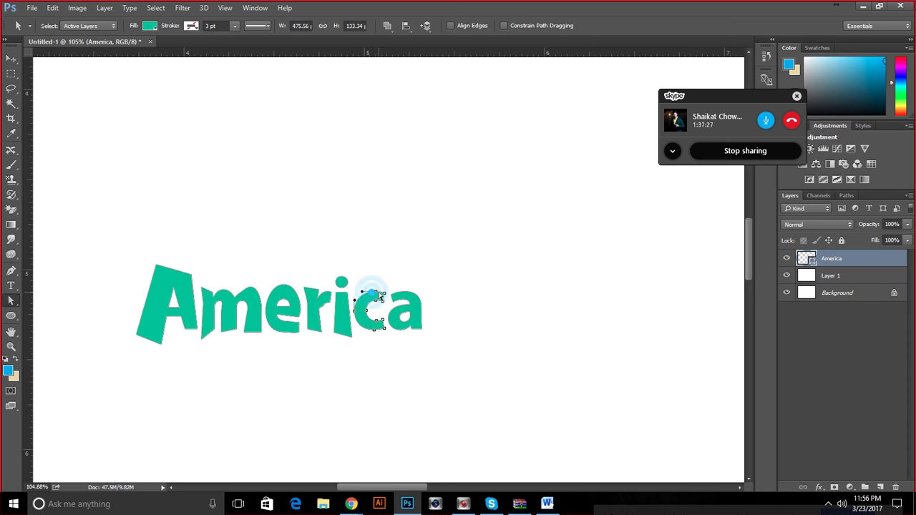
left_click(382, 294)
left_click(380, 302)
left_click(379, 323)
scroll(379, 326, "up", 5)
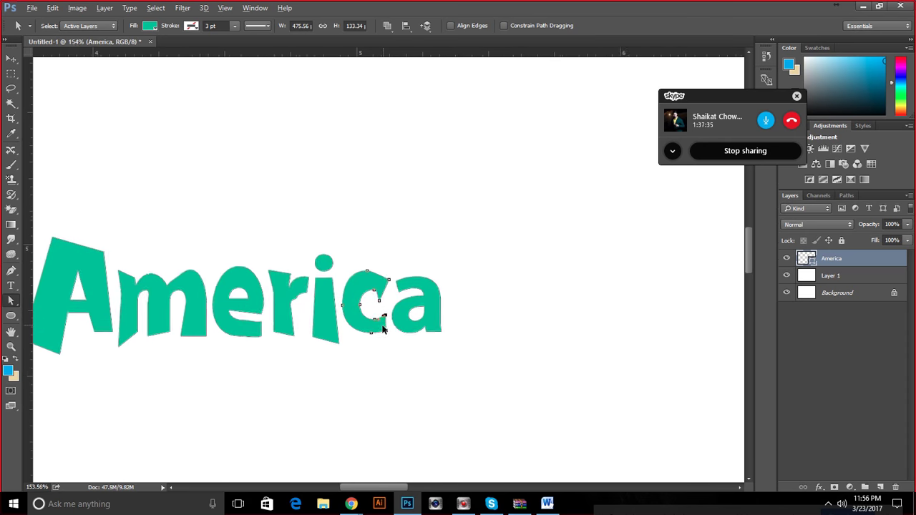
left_click(368, 337)
Reshape the final letter a by pulling its lower-right foot outward and raising its upper-left corner.
left_click(415, 318)
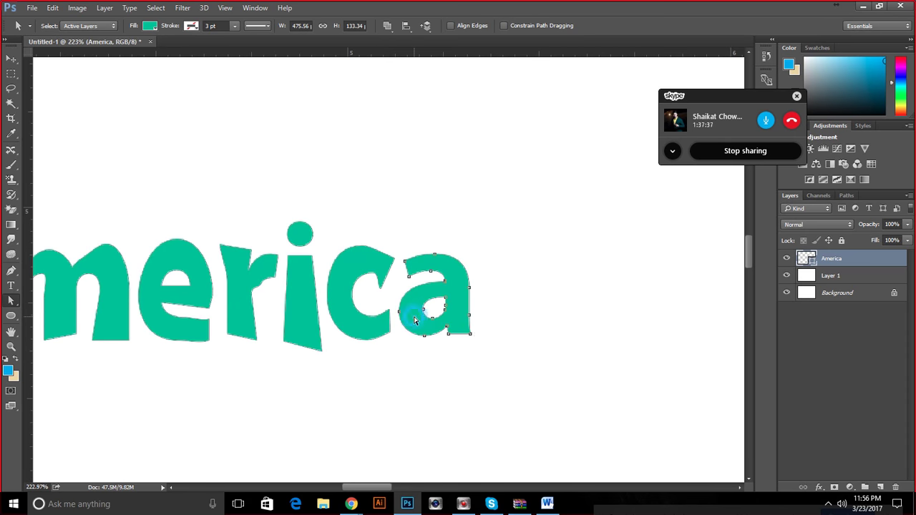
left_click_drag(470, 333, 478, 340)
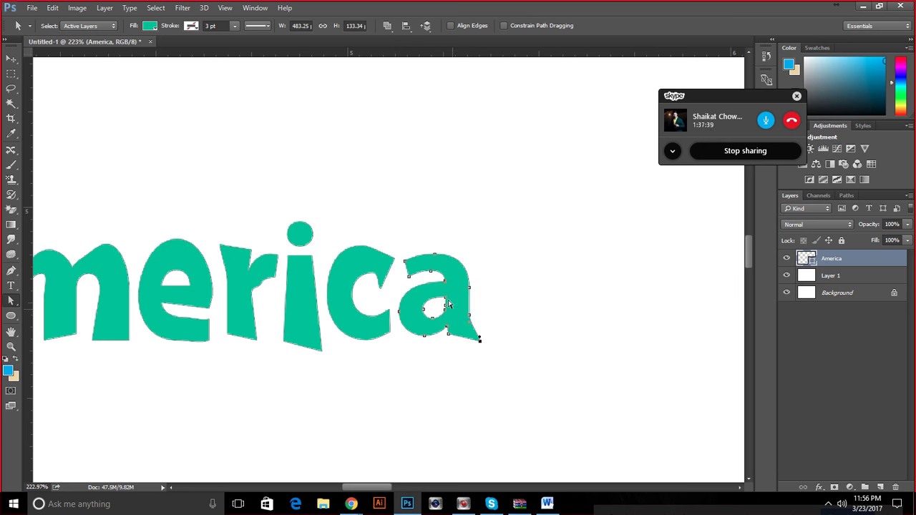
left_click_drag(406, 261, 440, 250)
scroll(405, 347, "down", 3)
scroll(404, 349, "down", 2)
scroll(234, 347, "up", 2)
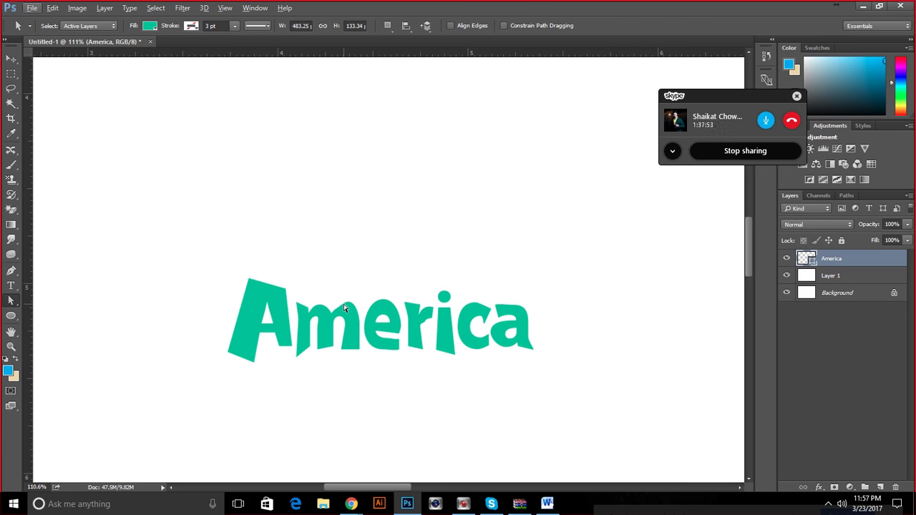
Move the America shape up and slightly to the right with the Move tool.
left_click(526, 326)
left_click(378, 317)
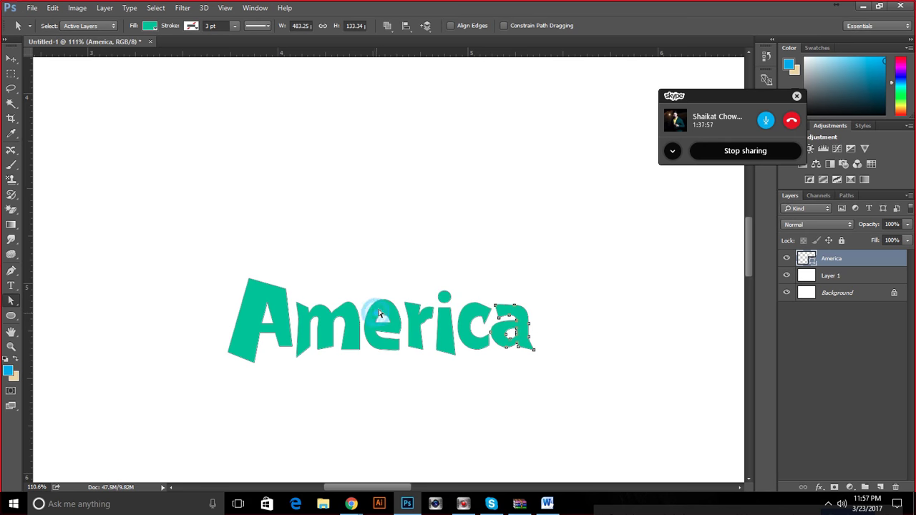
left_click(12, 57)
left_click_drag(266, 341, 293, 196)
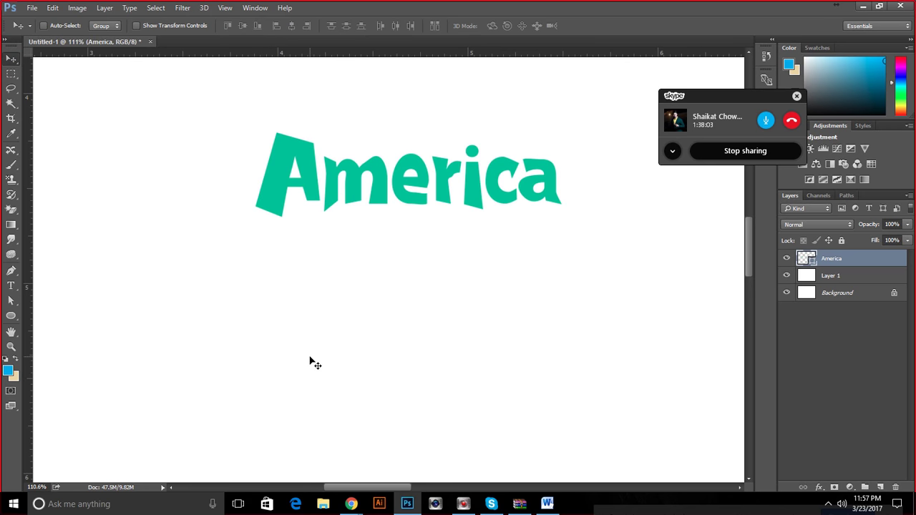
Switch to File Explorer and open the elephant typography picture from the adjustment folder.
mouse_move(362, 505)
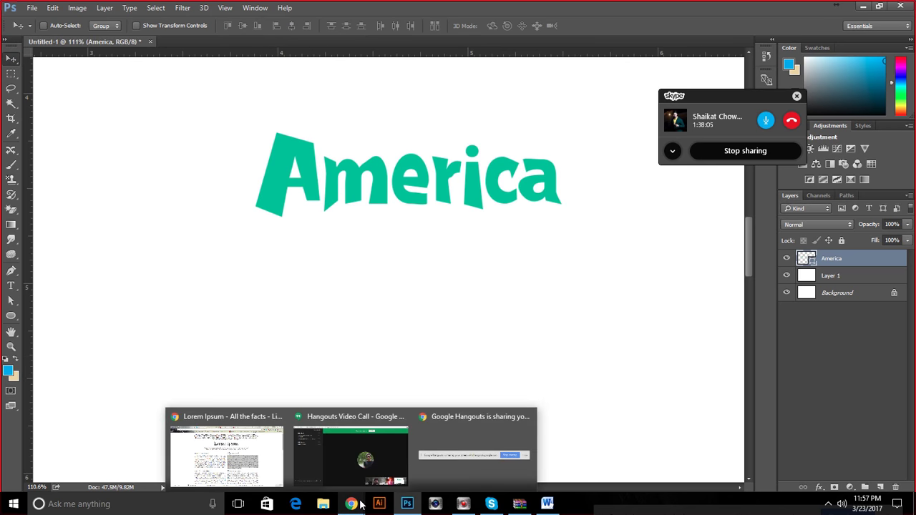
left_click(243, 458)
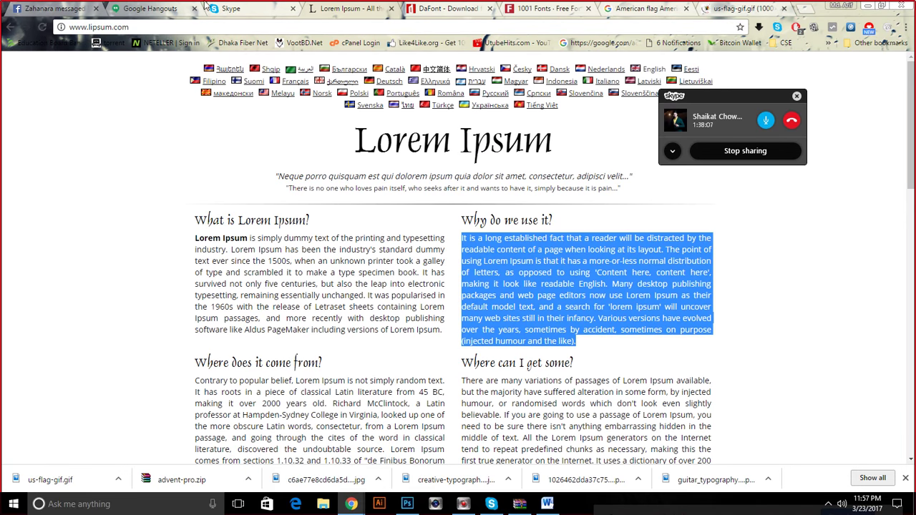
left_click(323, 504)
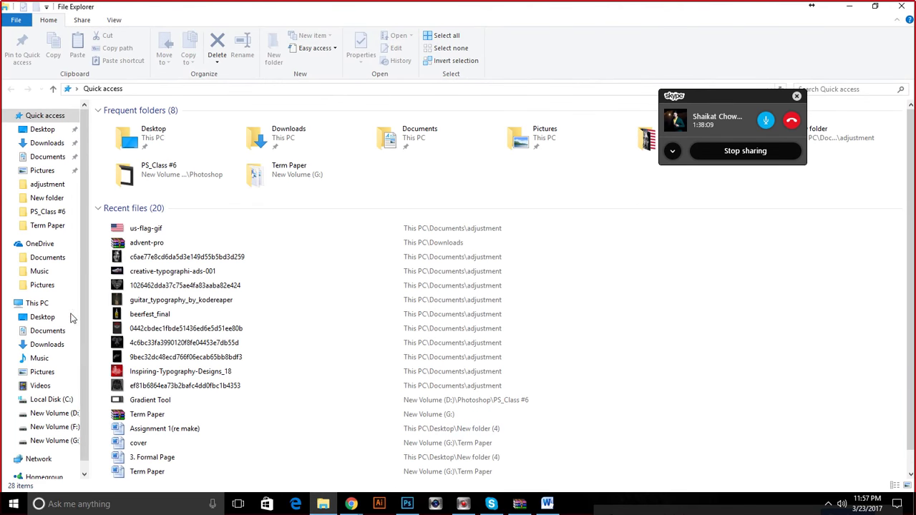
left_click(61, 184)
double_click(204, 131)
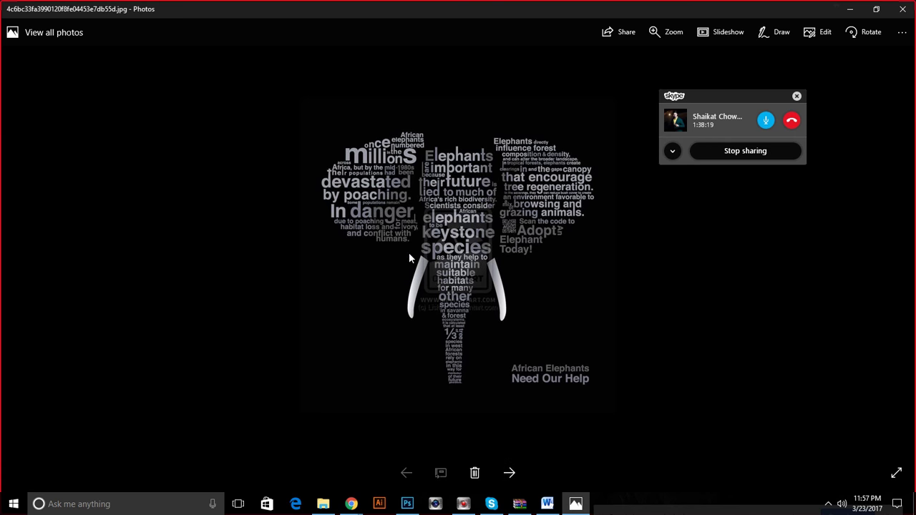
Browse the folder's pictures for typography examples such as the gun, Pokemon and heart designs, and open the shoe image creative-typographi-ads-001.jpg.
left_click(511, 478)
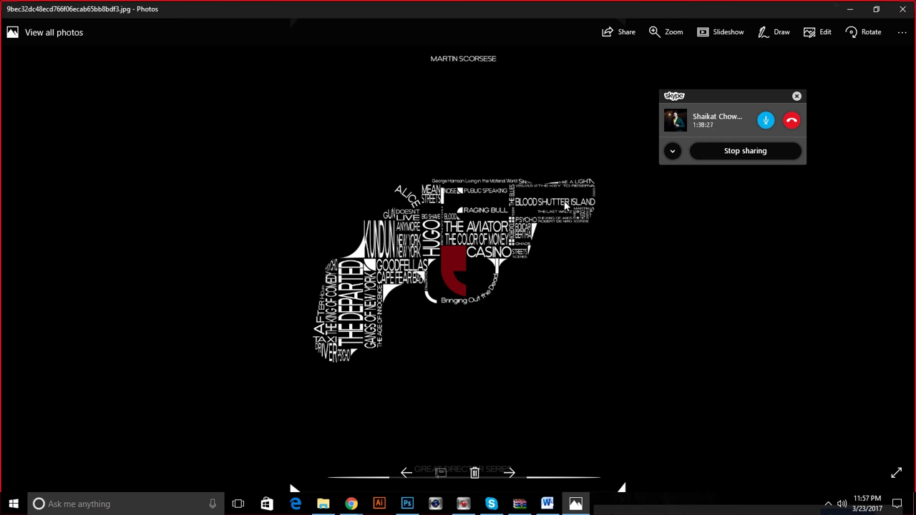
left_click(500, 476)
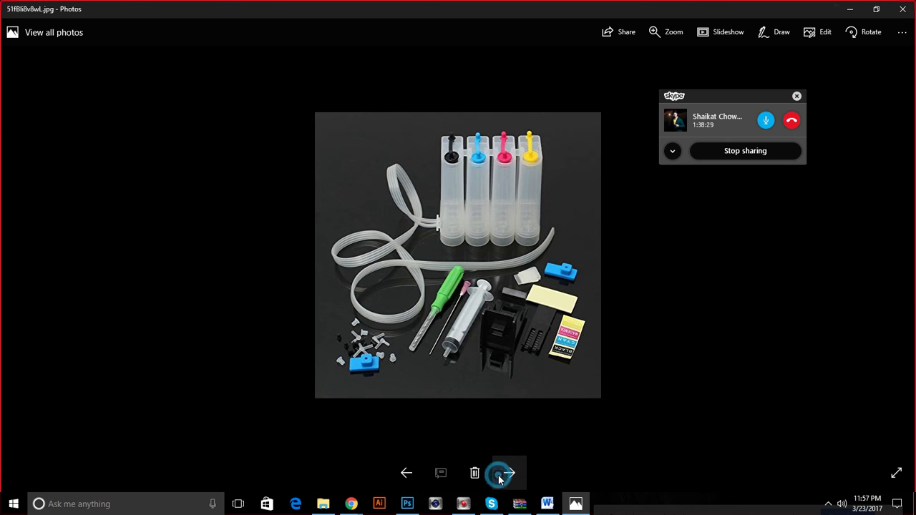
left_click(500, 478)
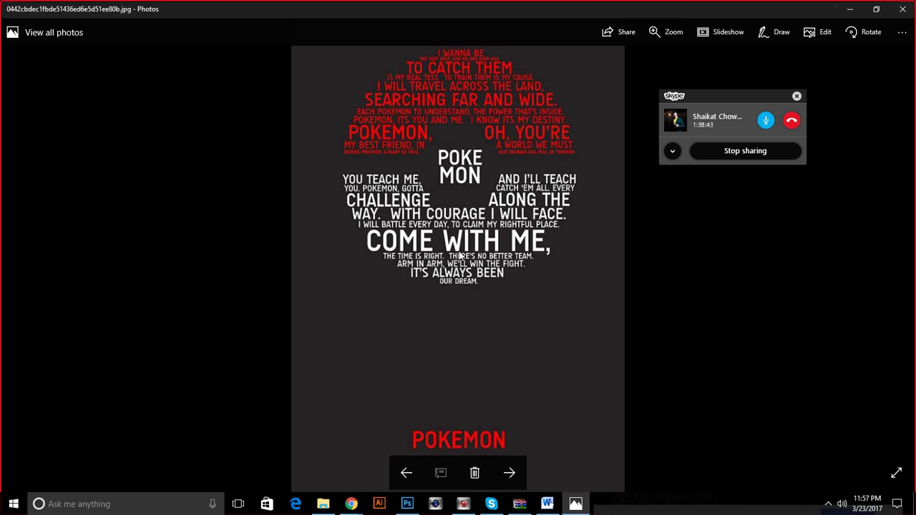
left_click(513, 476)
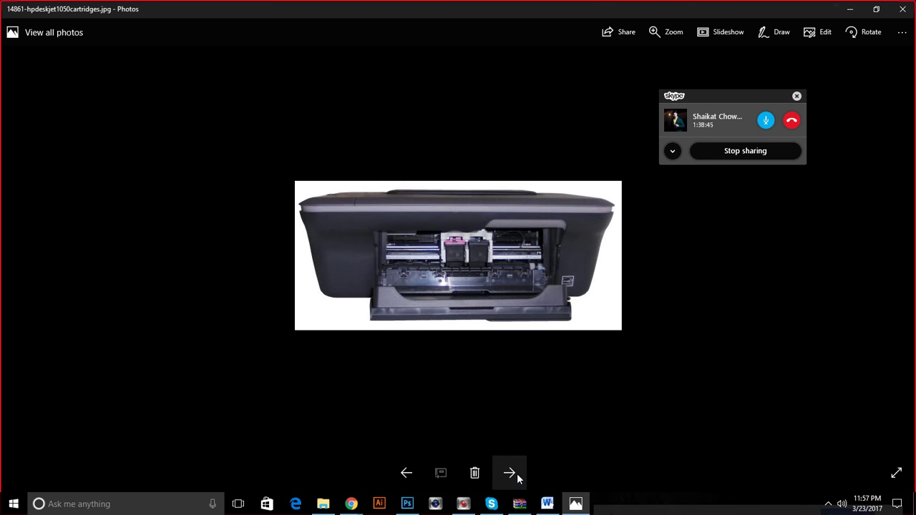
left_click(515, 476)
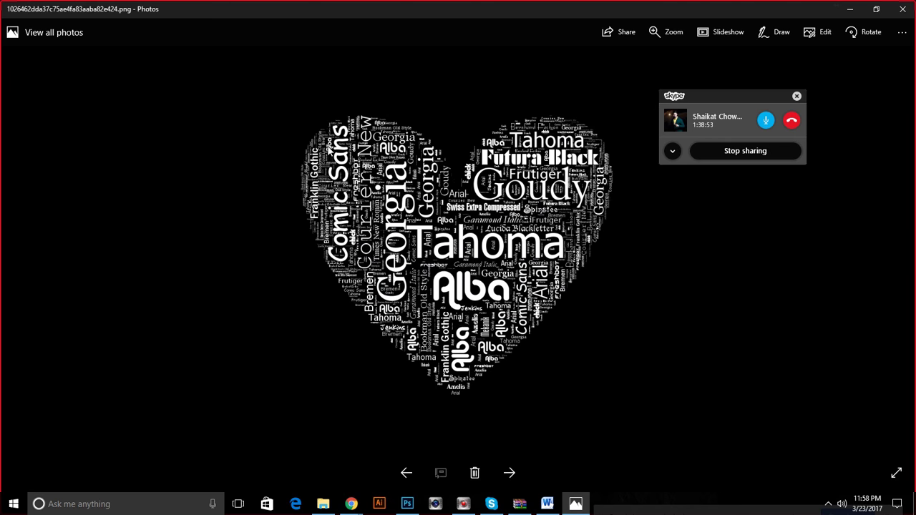
left_click(508, 472)
left_click(508, 473)
left_click(508, 473)
left_click(509, 473)
left_click(509, 473)
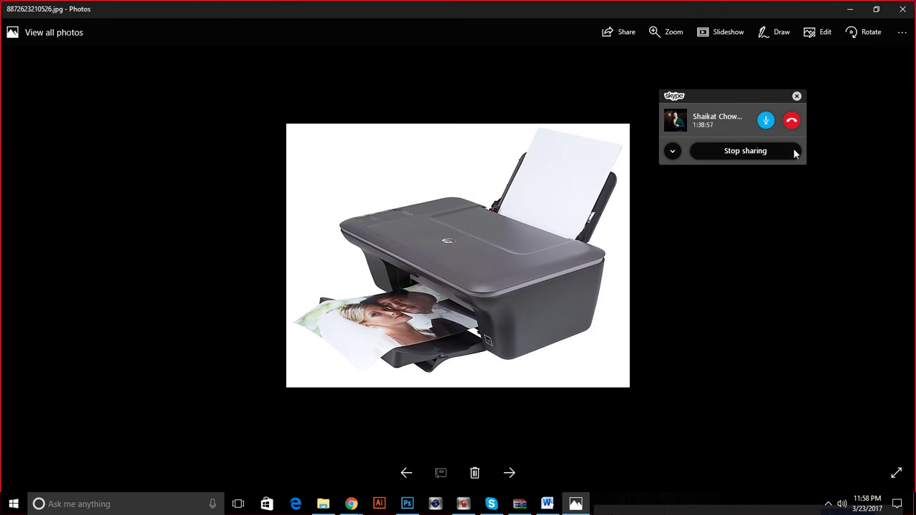
left_click(849, 9)
double_click(515, 217)
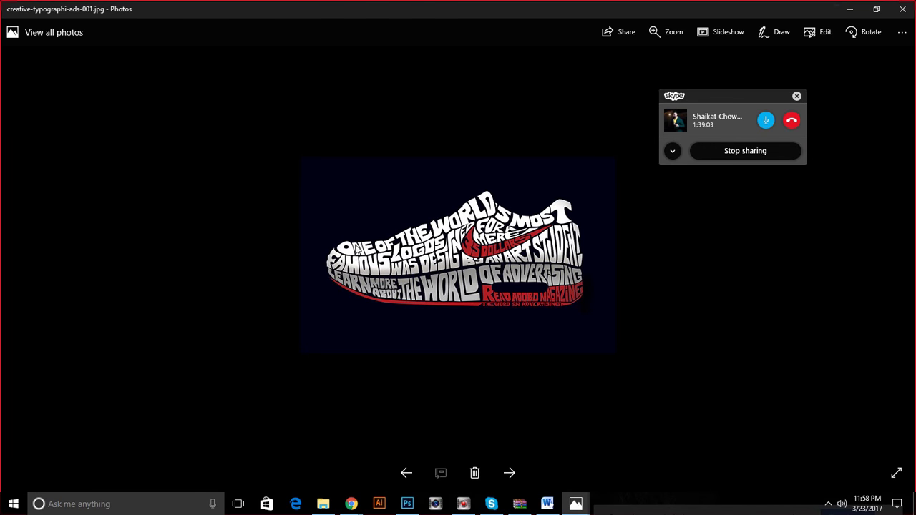
Switch to Photoshop and add the point text sdkfjhsdfsjh in Myriad Pro Bold 30 pt just below America.
left_click(407, 503)
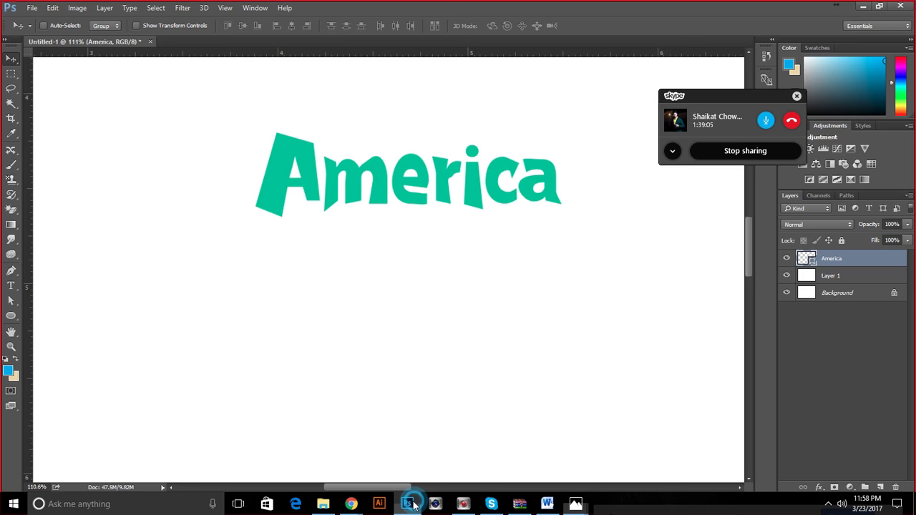
left_click(12, 285)
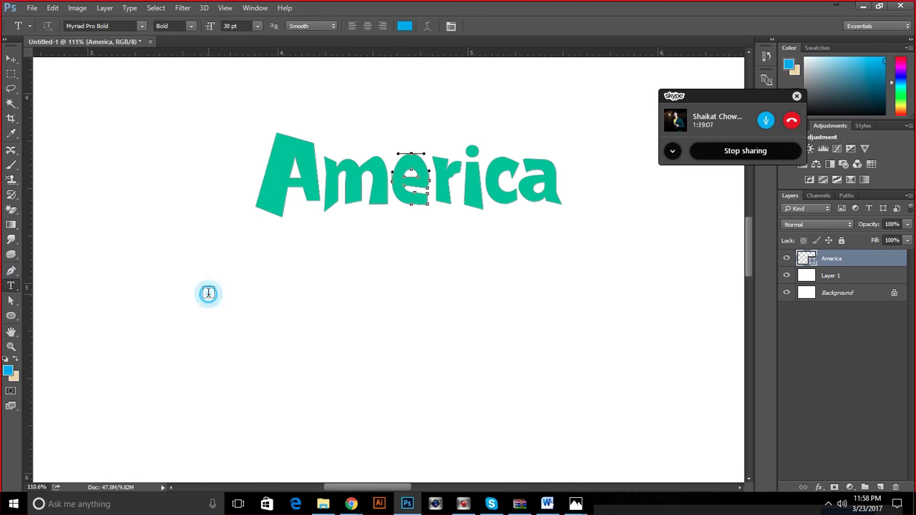
left_click(210, 305)
type("sdkfjhsdfsjh")
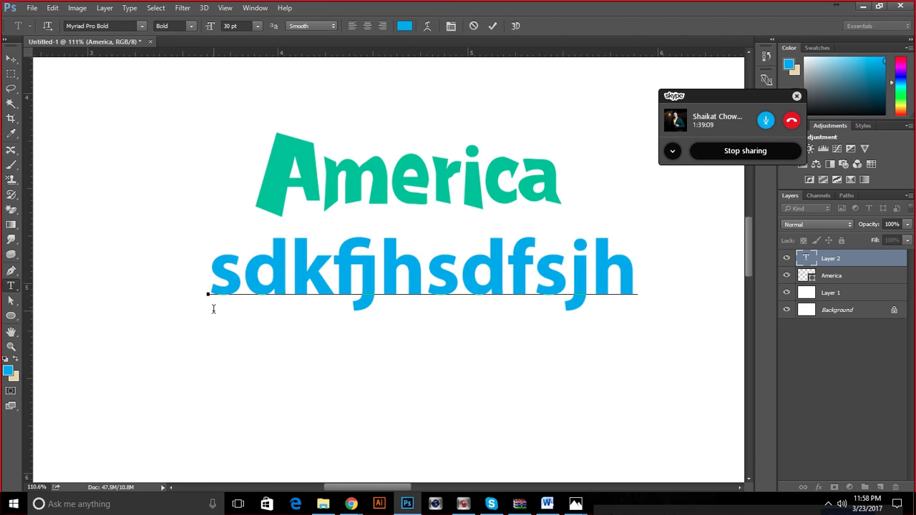
left_click(492, 26)
Try to warp the sdkfjhsdfsjh text layer in Free Transform while moving it below America.
scroll(455, 198, "down", 2)
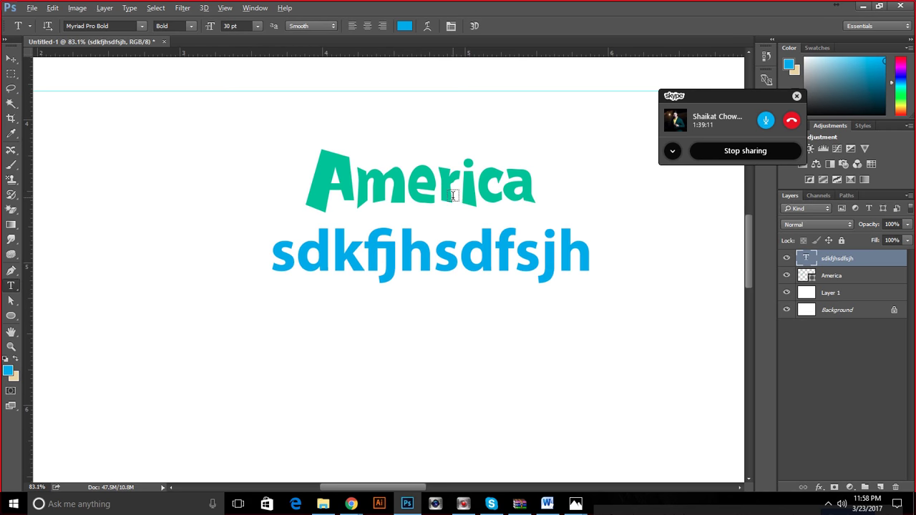
key("ctrl+t")
right_click(450, 244)
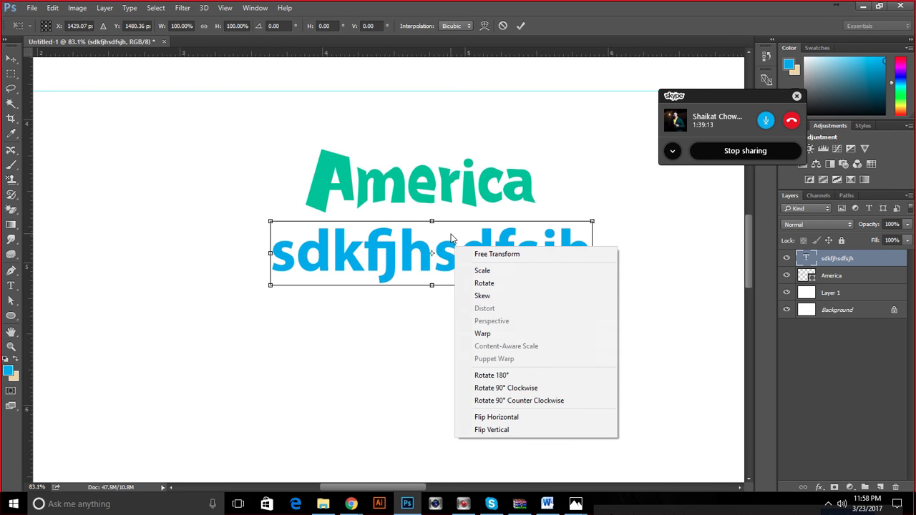
left_click(497, 334)
left_click_drag(445, 265, 405, 327)
right_click(405, 327)
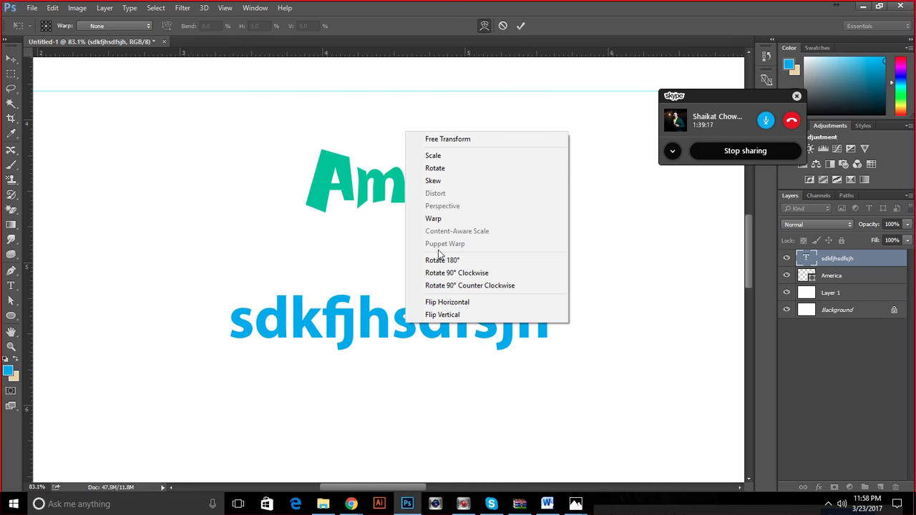
left_click(436, 216)
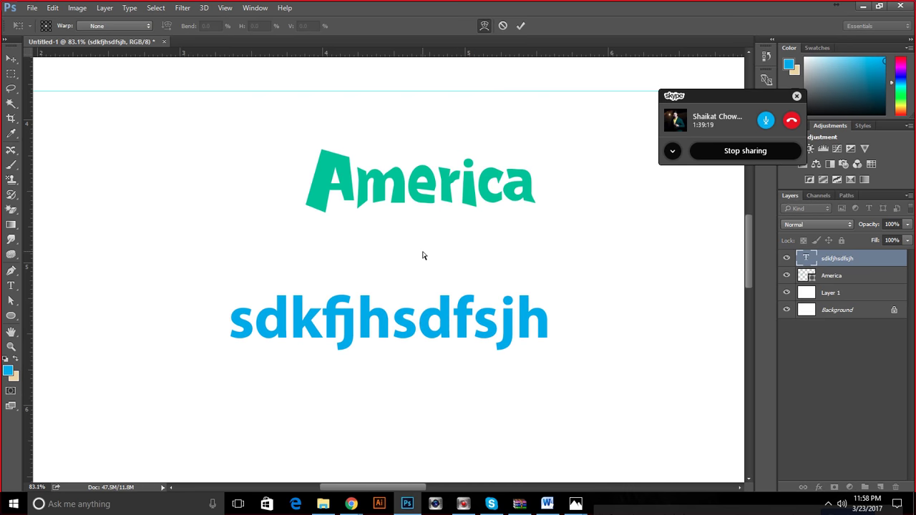
key("ctrl+minus")
key("ctrl+minus")
key("ctrl+minus")
key("ctrl+minus")
key("ctrl+minus")
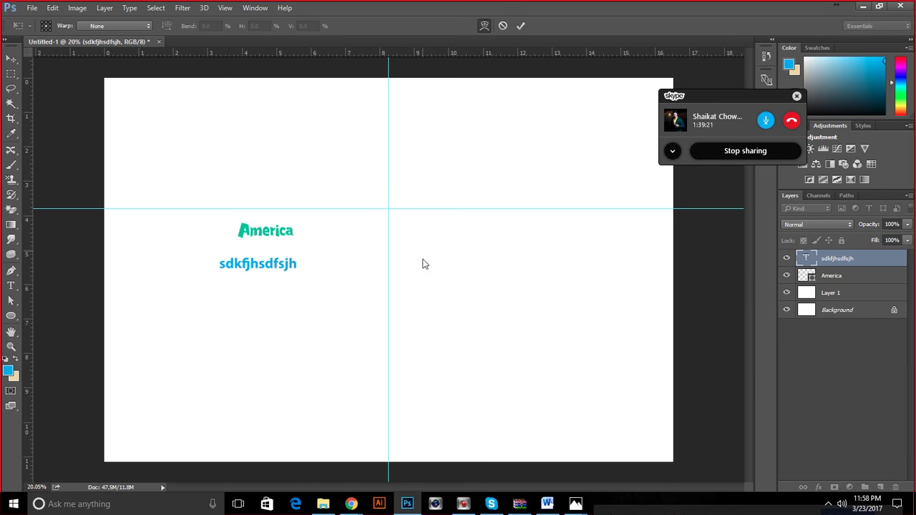
left_click(245, 264)
scroll(221, 261, "up", 3)
left_click_drag(241, 266, 297, 303)
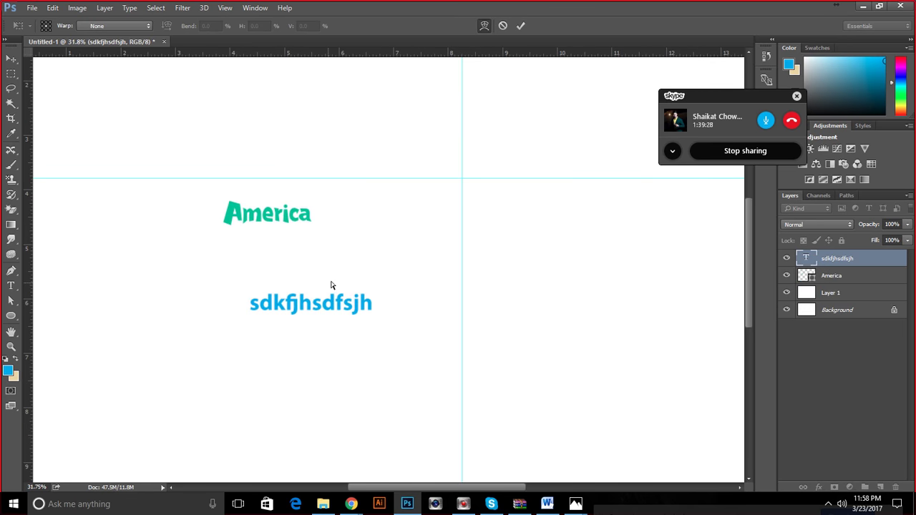
Try stretching the text's height to about 214% with Free Transform, and cancel the transform.
left_click(484, 26)
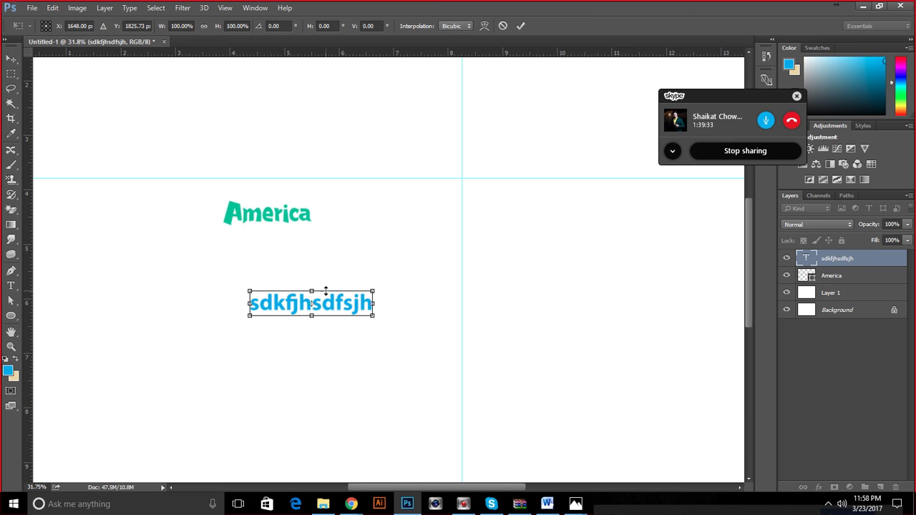
left_click_drag(312, 291, 312, 263)
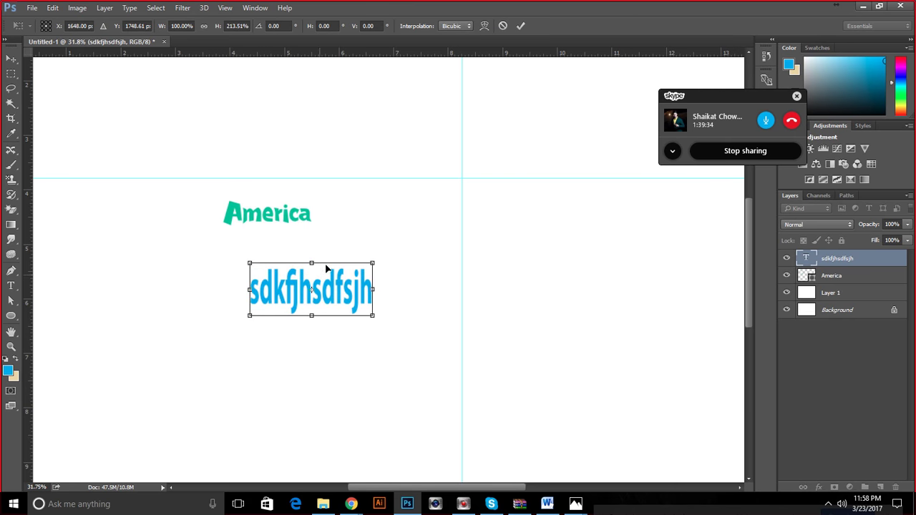
left_click(502, 25)
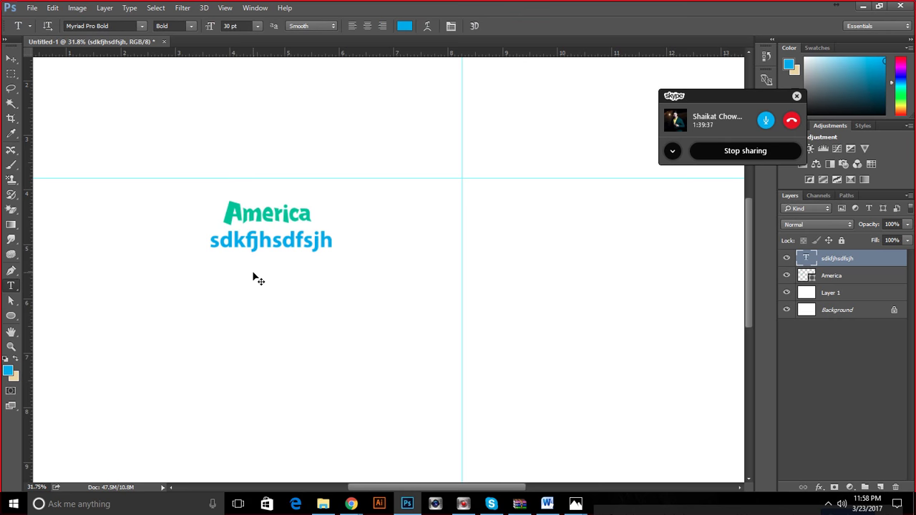
key("ctrl+t")
right_click(305, 243)
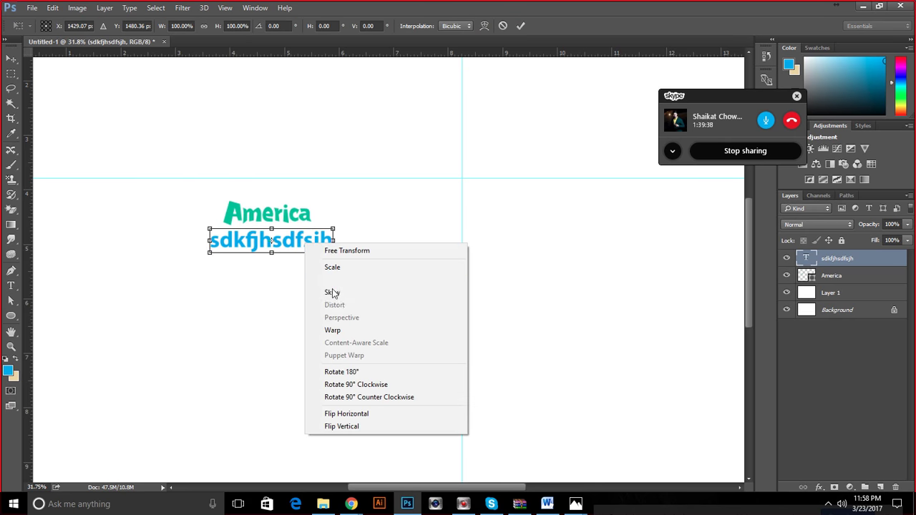
left_click(343, 332)
left_click_drag(298, 252, 374, 287)
left_click(502, 25)
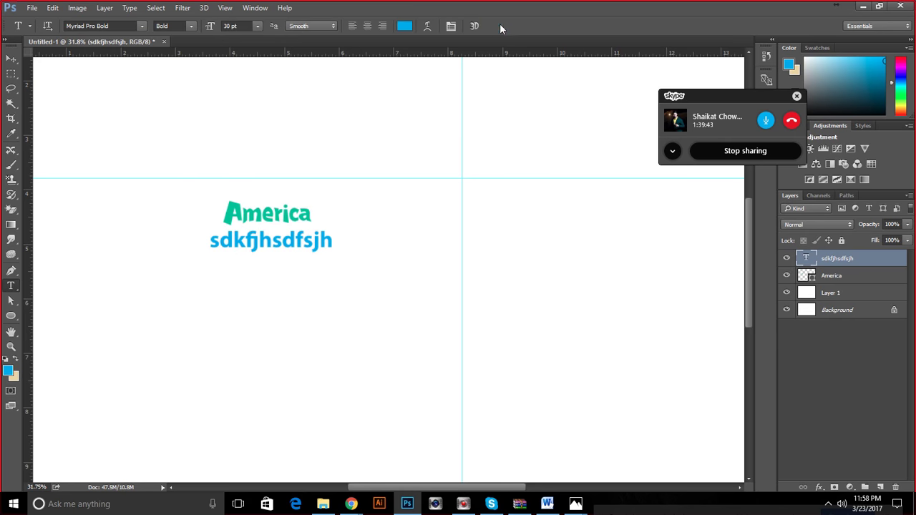
Move the sdkfjhsdfsjh text down and to the right of America, across the vertical guide.
left_click(10, 58)
left_click_drag(286, 244, 494, 309)
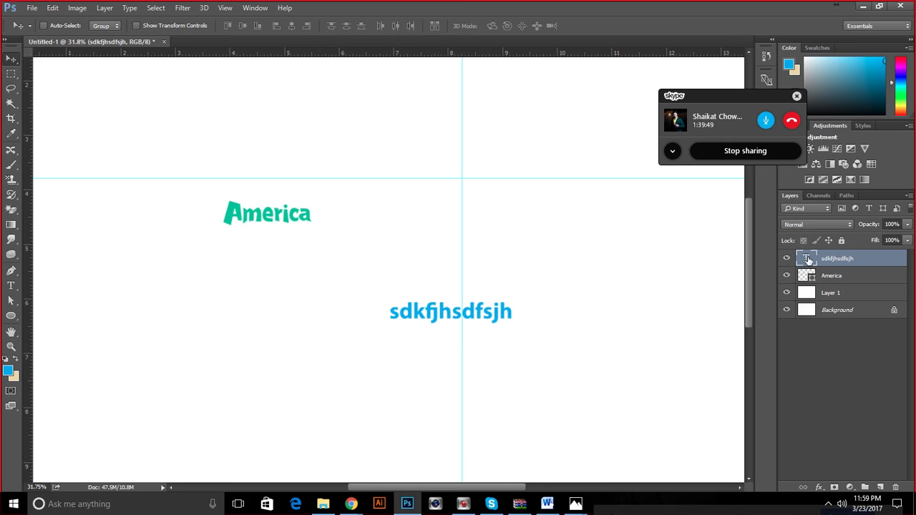
Examine the preset styles offered by Warp Text for the sdkfjhsdfsjh text, and leave without applying one.
double_click(806, 258)
left_click(431, 28)
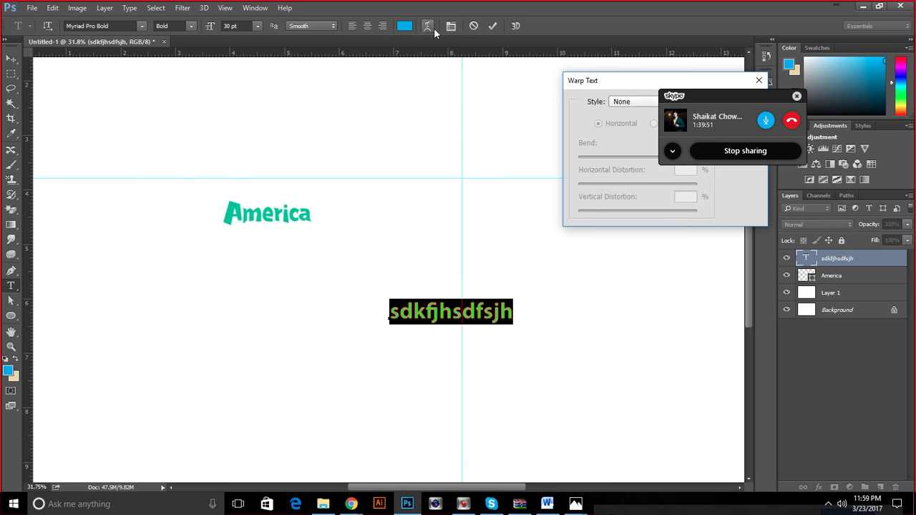
left_click_drag(614, 80, 437, 80)
left_click(463, 103)
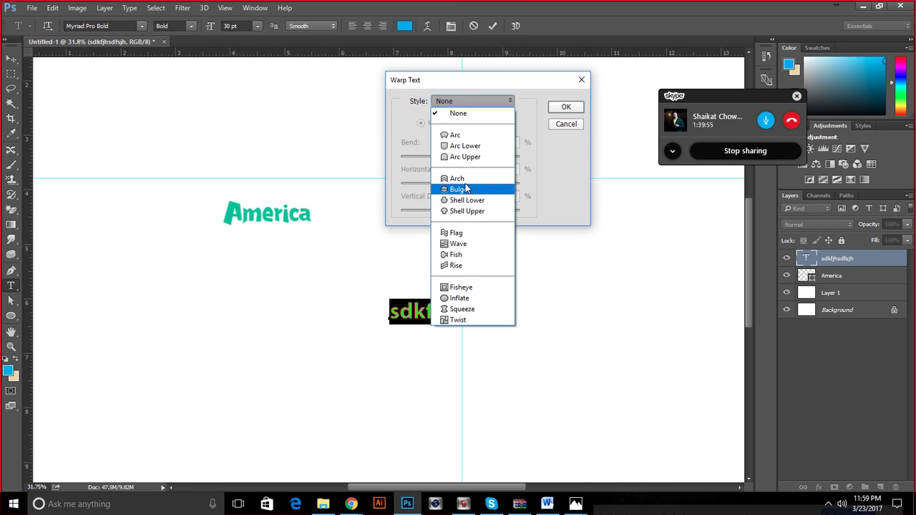
left_click(560, 126)
left_click(566, 124)
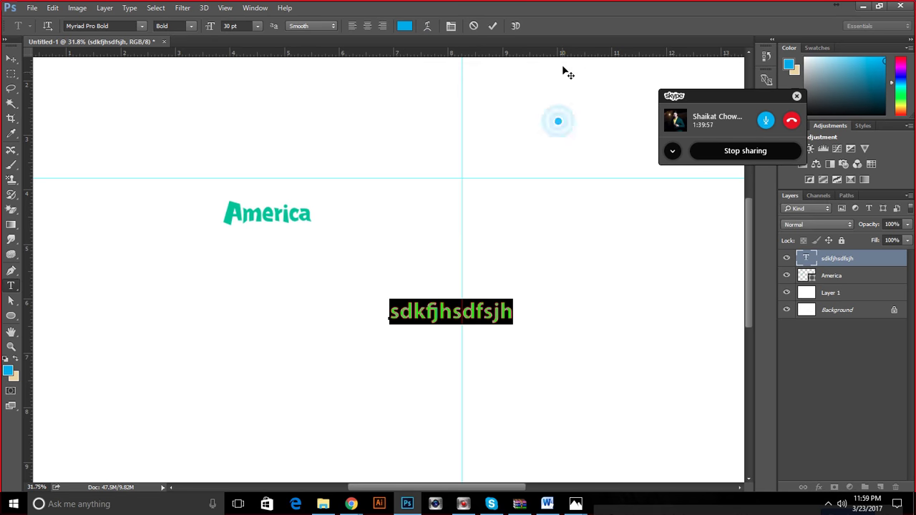
key("ctrl+Return")
Convert the sdkfjhsdfsjh text layer to a shape.
key("v")
right_click(842, 262)
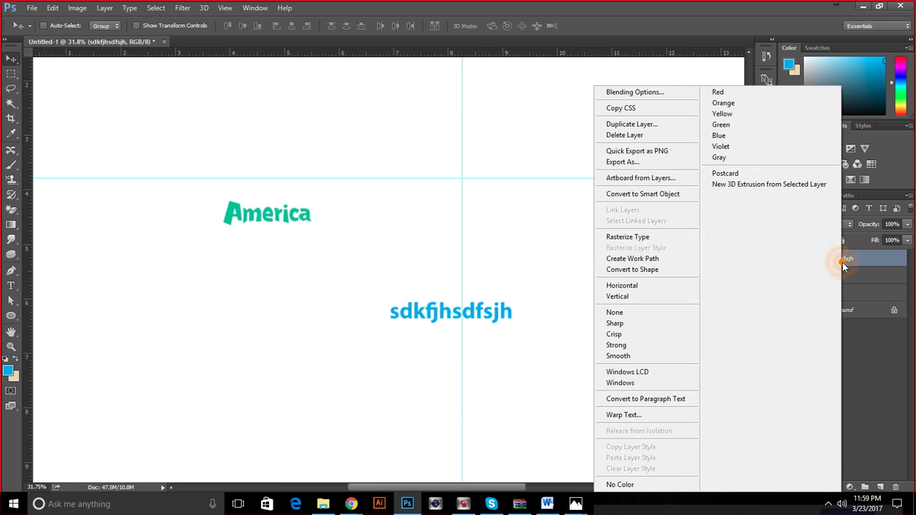
left_click(647, 270)
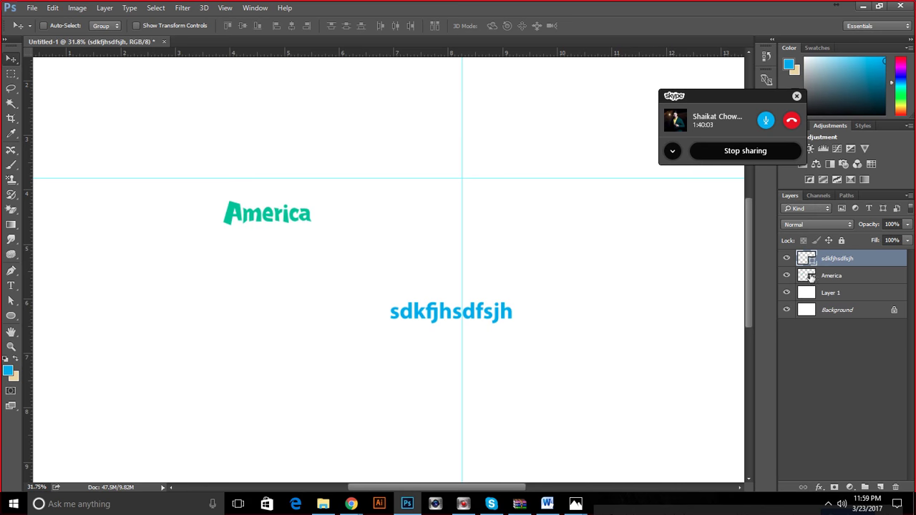
Warp the sdkfjhsdfsjh shape freely, pulling both upper corners up and outward and bulging the lower-left edge downward, and apply the warp.
key("ctrl+t")
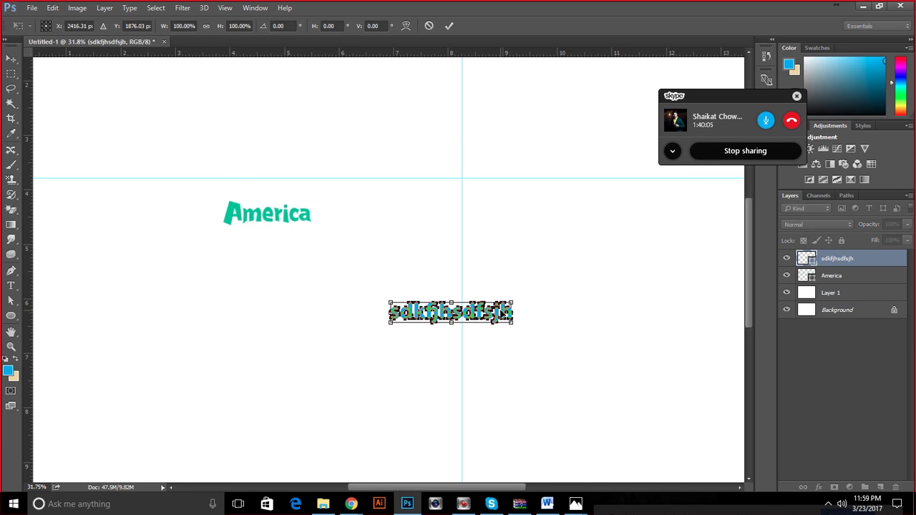
scroll(503, 312, "up", 3)
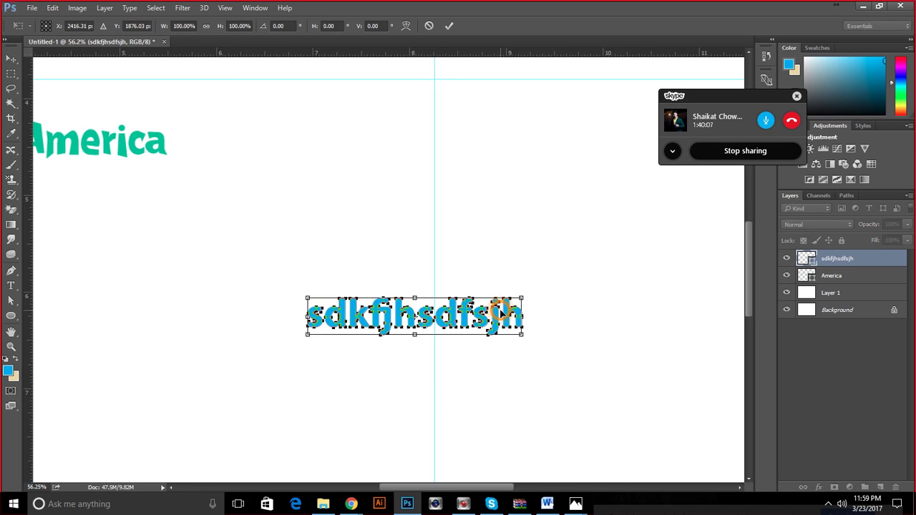
right_click(490, 312)
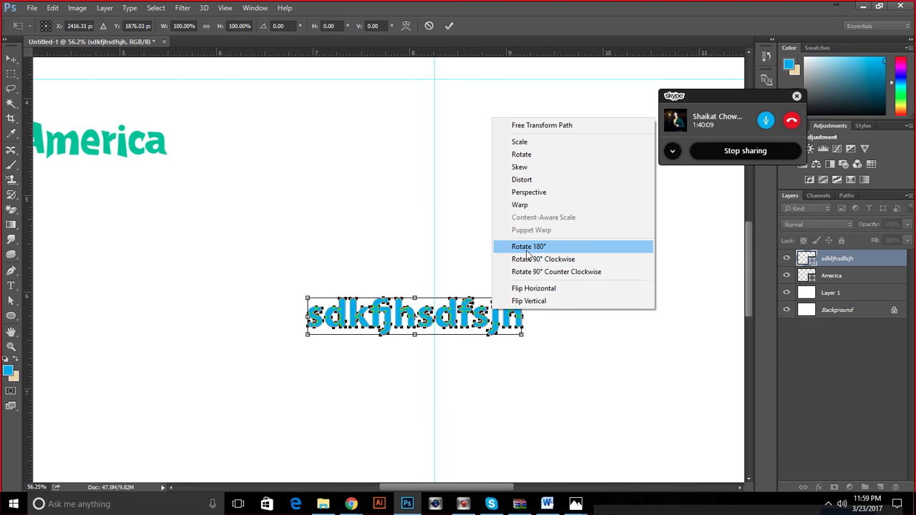
left_click(519, 205)
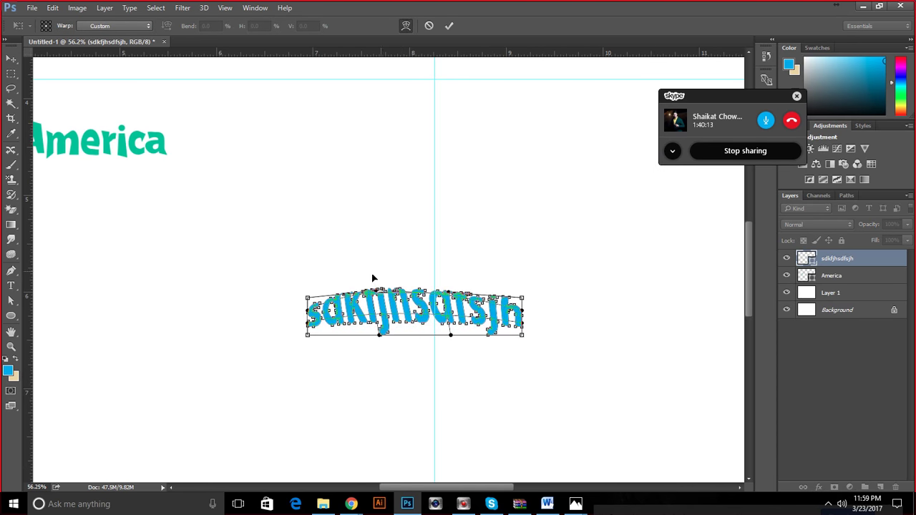
left_click_drag(309, 298, 277, 259)
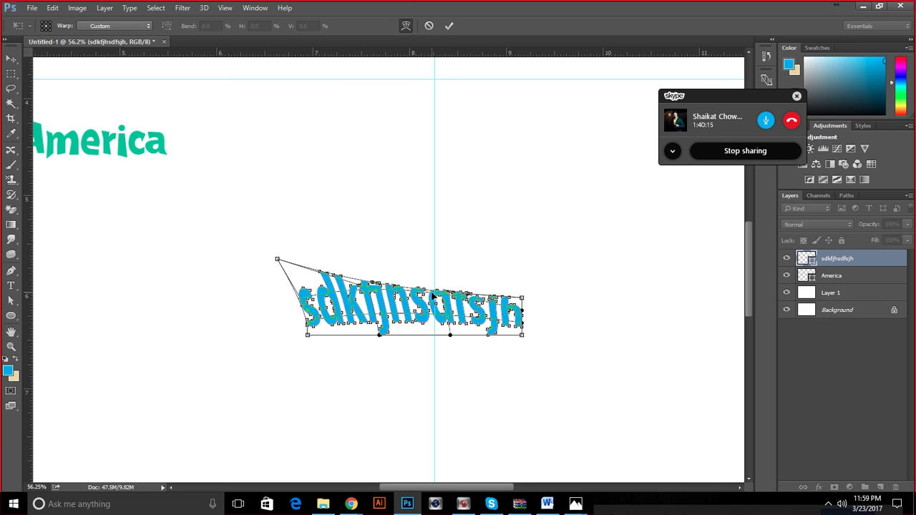
left_click_drag(422, 286, 443, 279)
left_click_drag(524, 303, 552, 271)
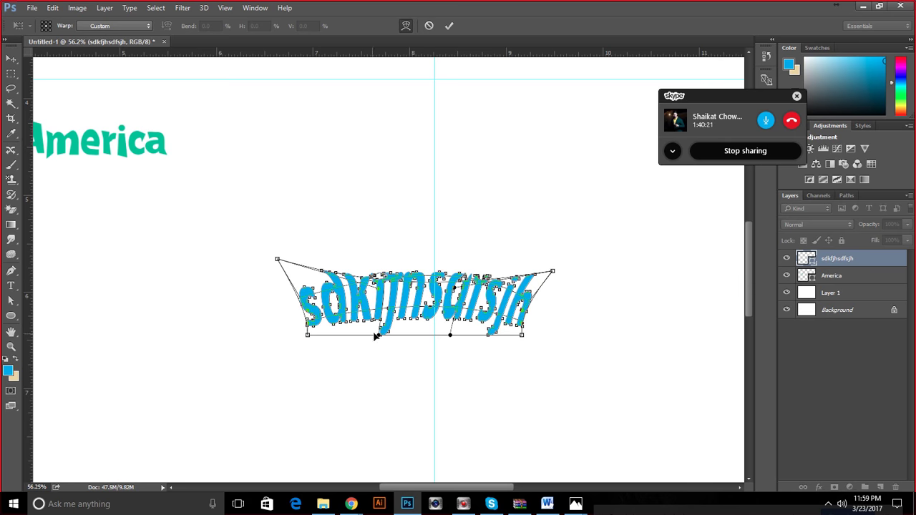
left_click_drag(379, 334, 341, 423)
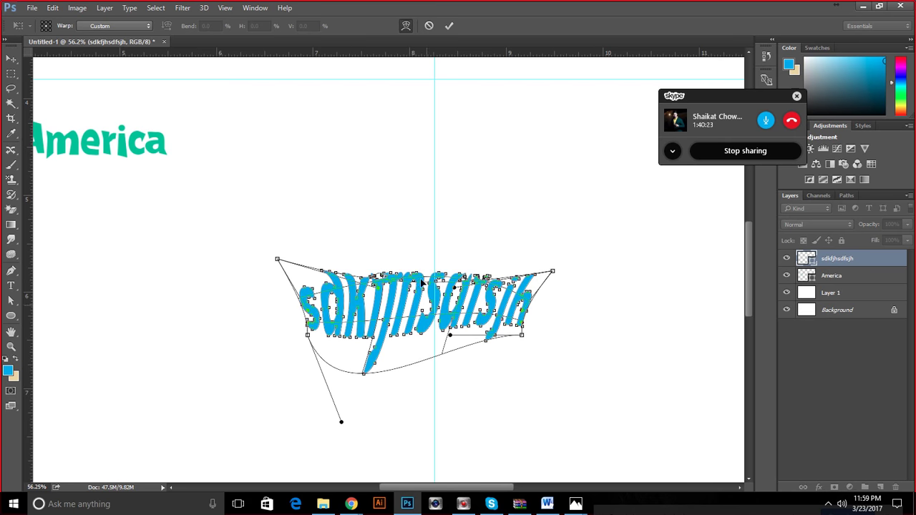
left_click(449, 26)
scroll(640, 167, "up", 2)
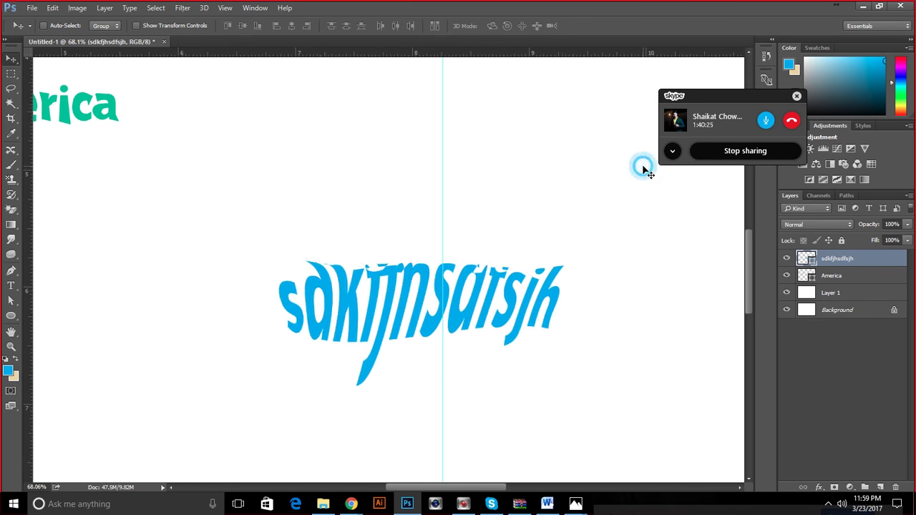
scroll(558, 221, "down", 2)
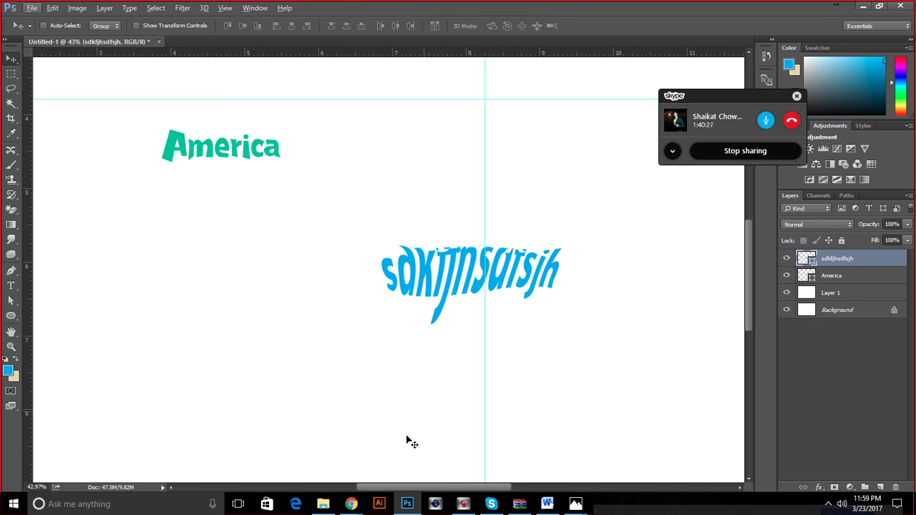
Switch to File Explorer and view the creative-typographi-ads-001 shoe and the Darth Vader helmet typography pictures, closing each one.
mouse_move(351, 504)
mouse_move(410, 462)
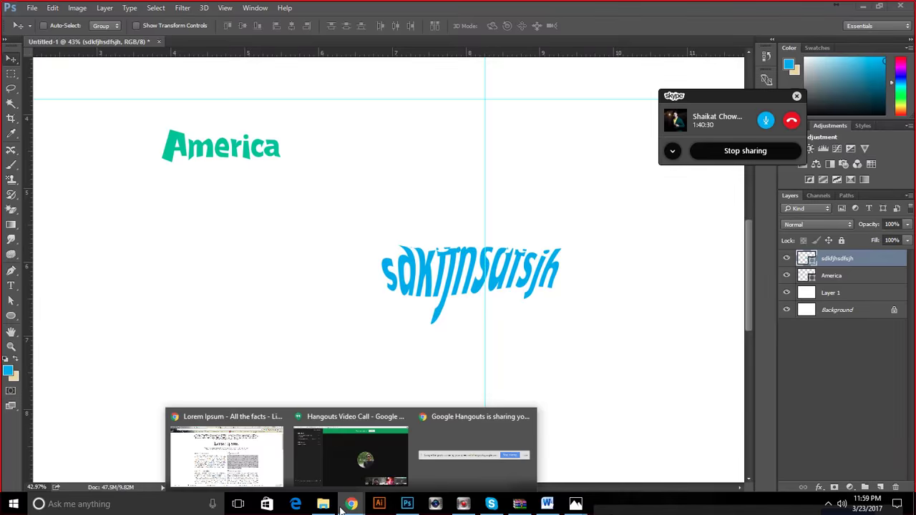
left_click(323, 503)
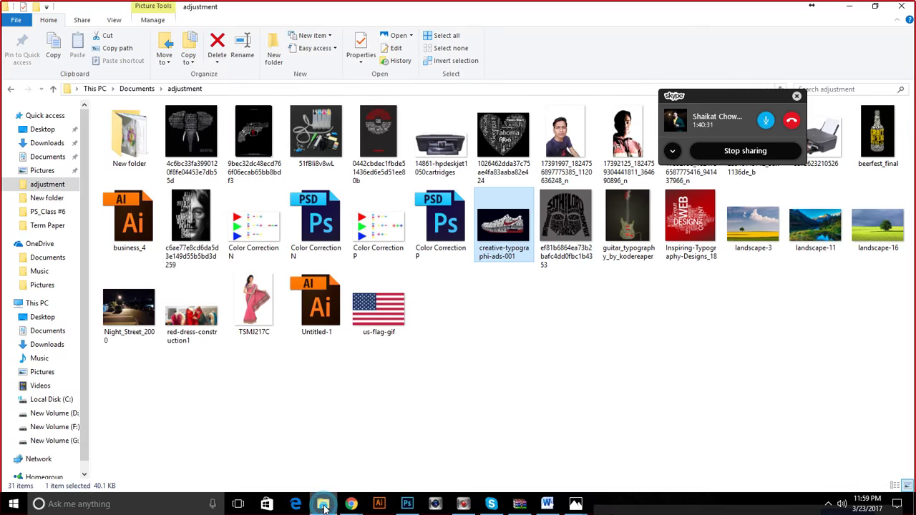
double_click(504, 223)
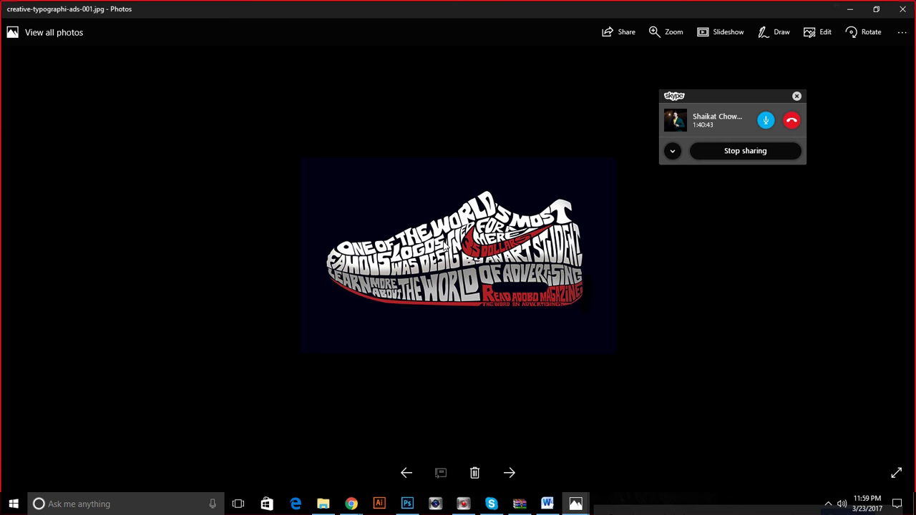
left_click(902, 9)
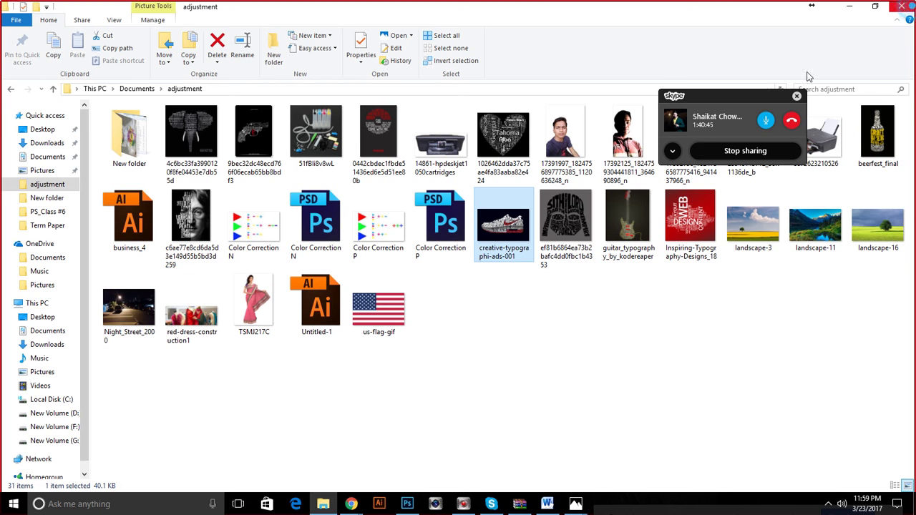
double_click(580, 208)
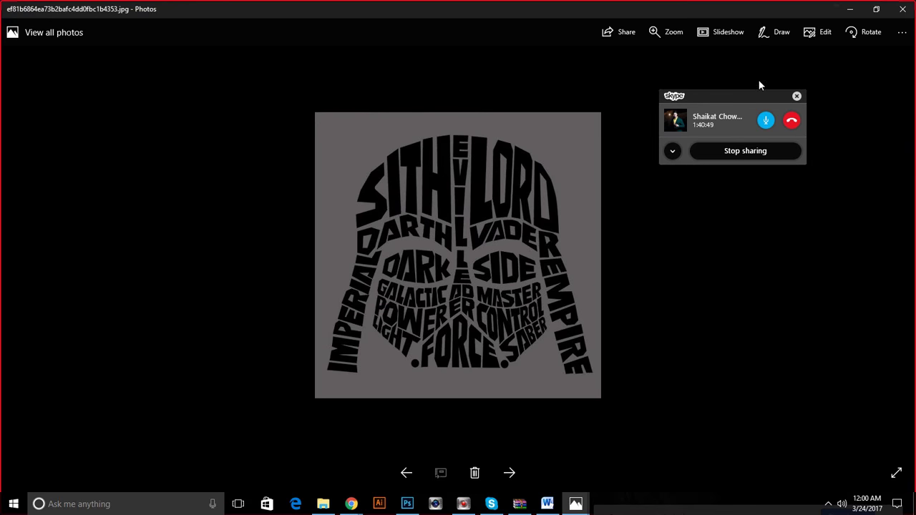
left_click(902, 8)
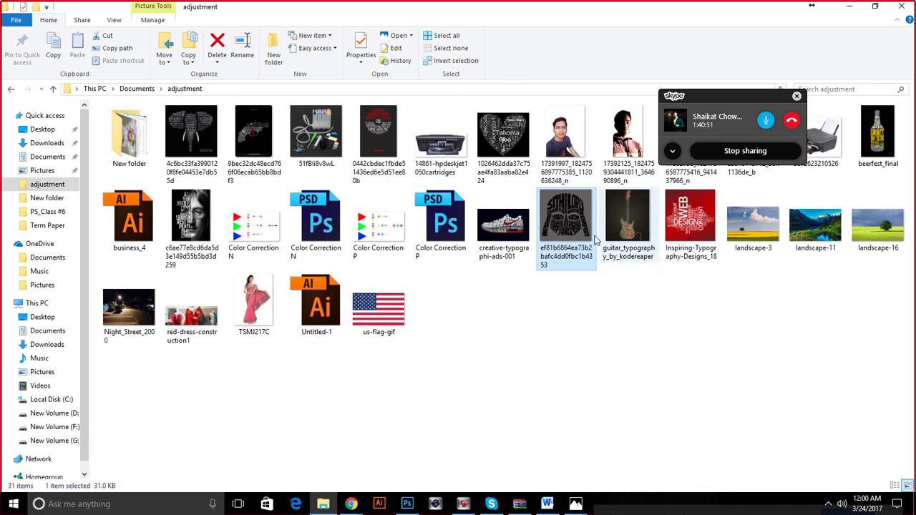
View the guitar_typography_by_kodereaper picture, and switch back to Photoshop.
double_click(614, 245)
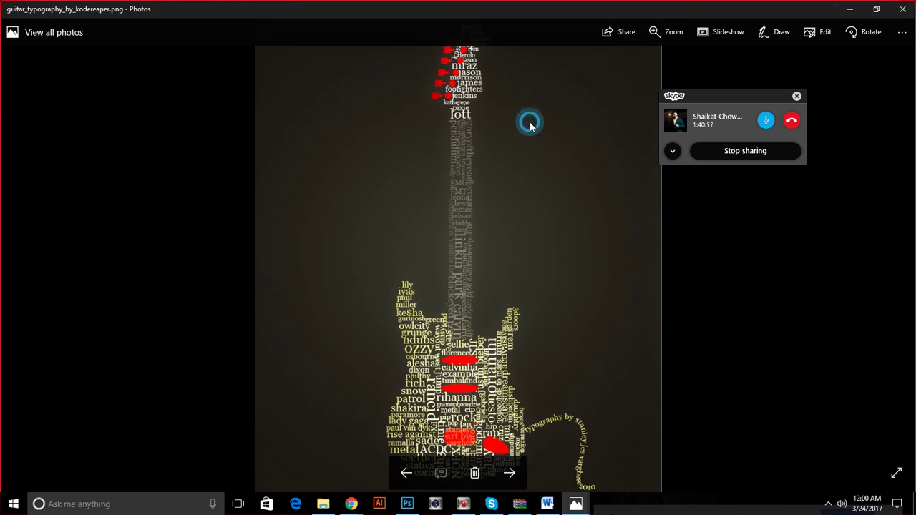
mouse_move(480, 288)
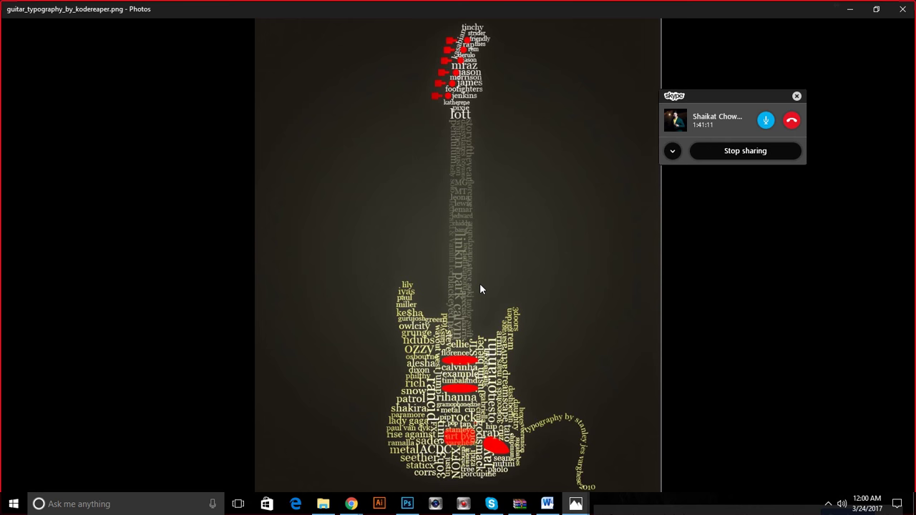
left_click(412, 505)
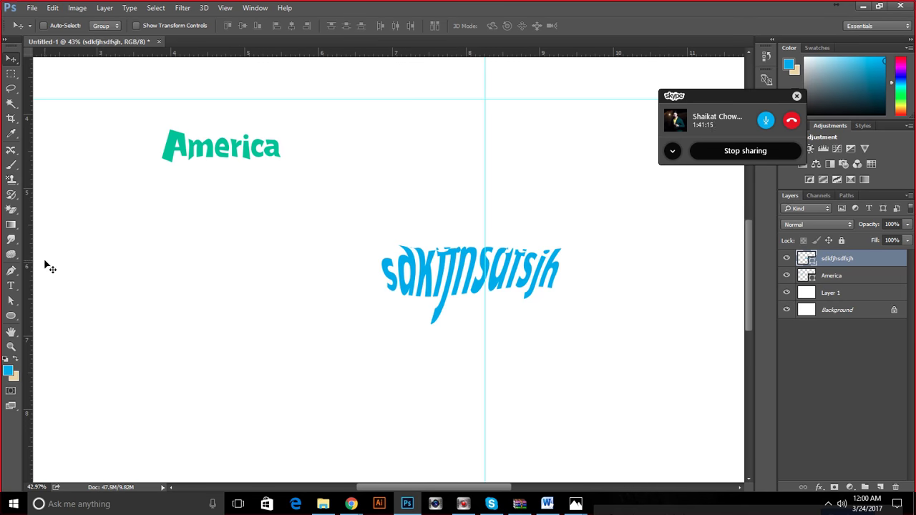
Draw a closed blue Pen tool shape below the word America, with a wavy S-curved upper edge and roughly straight sides and lower edge.
left_click(11, 271)
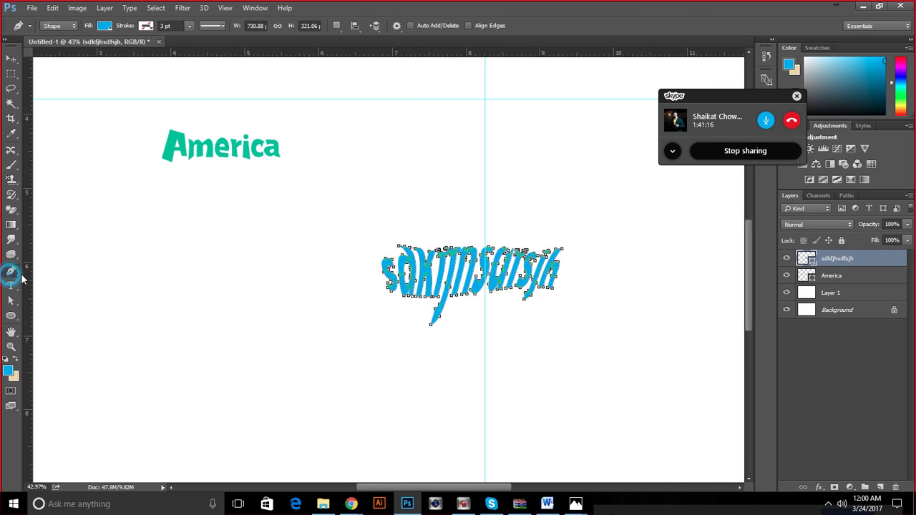
left_click(78, 272)
left_click_drag(205, 244, 338, 149)
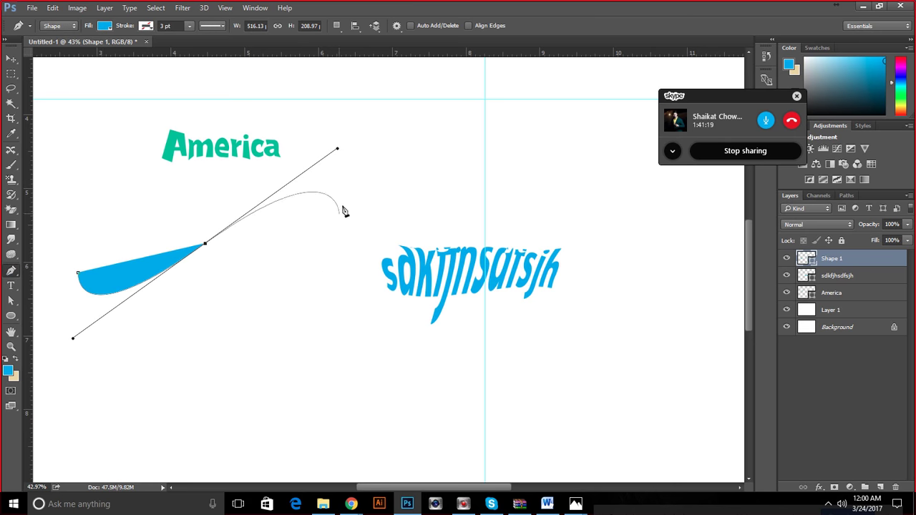
left_click_drag(345, 203, 315, 315)
left_click(292, 372)
left_click(65, 456)
left_click(78, 273)
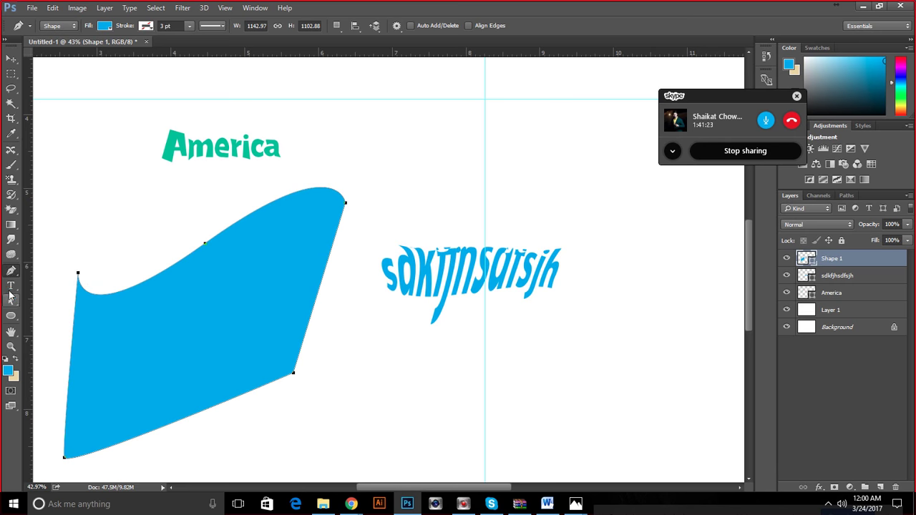
left_click(10, 292)
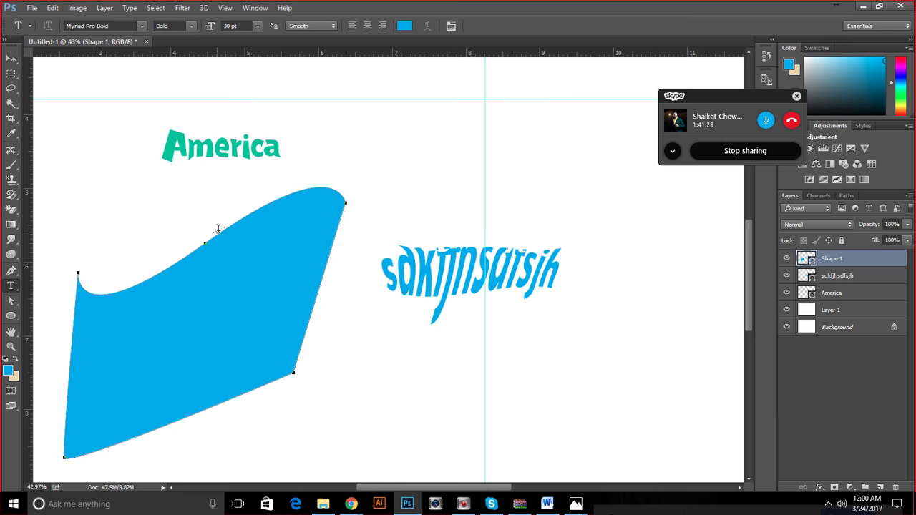
left_click(249, 211)
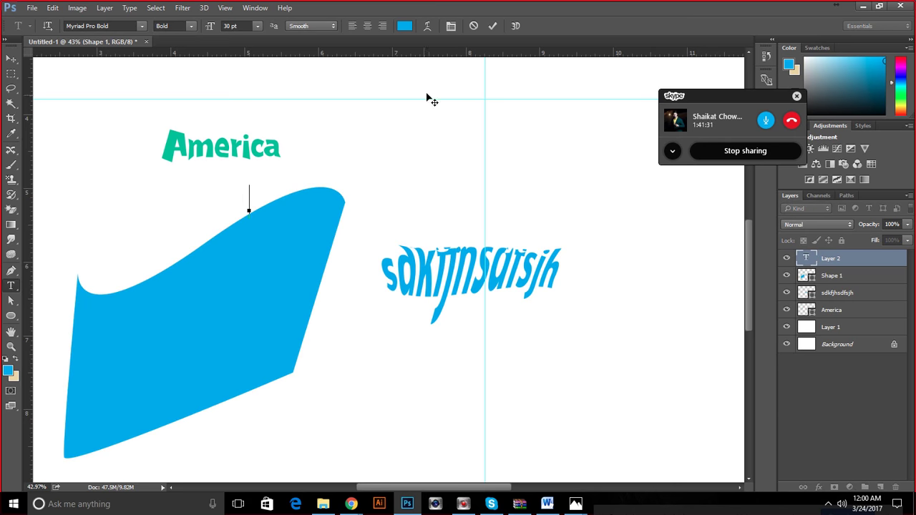
left_click(475, 27)
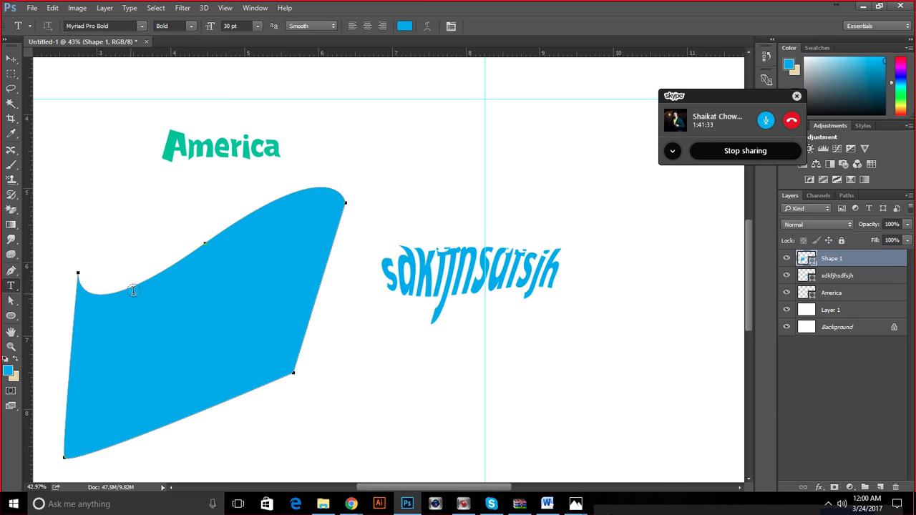
left_click(320, 187)
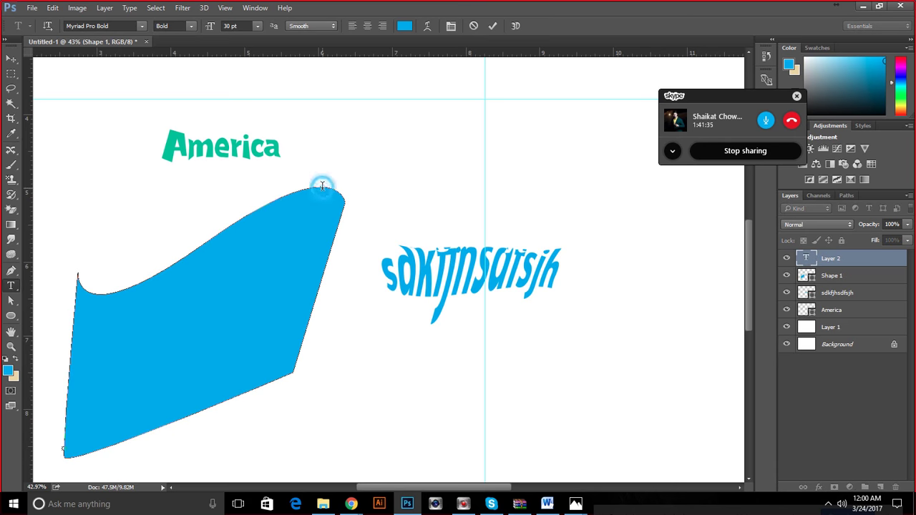
left_click(474, 26)
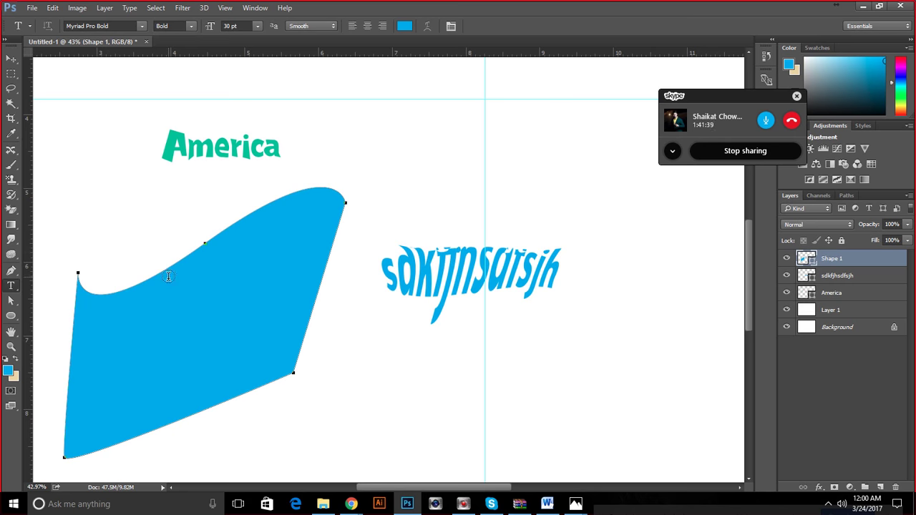
Fill the inside of the wavy blue shape with placeholder text, setting the text colour to ffffff for the bhjbghjhjbhj letters, and commit it.
left_click(176, 317)
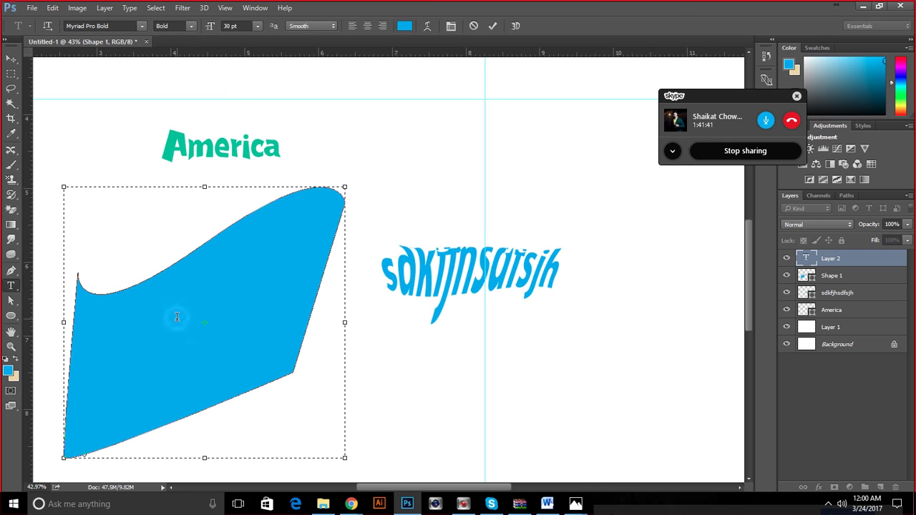
left_click(405, 24)
type("ffffff")
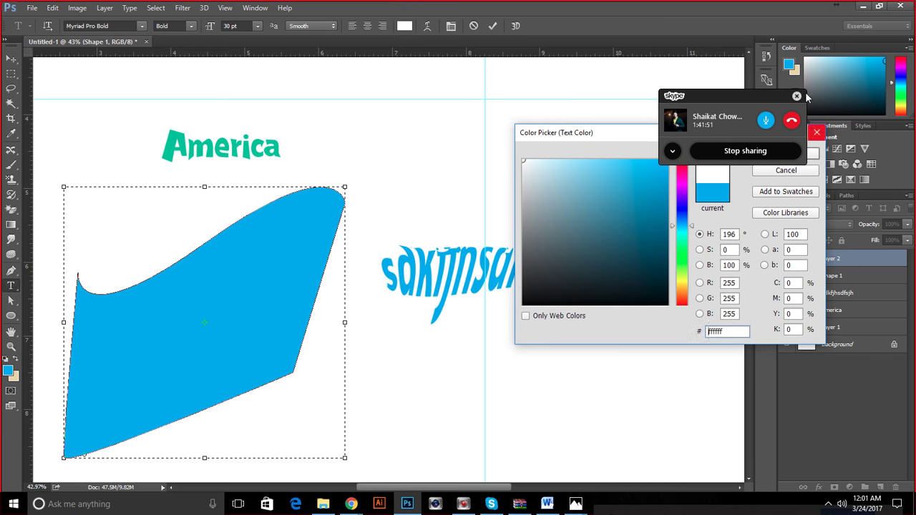
left_click(815, 155)
type("bhjbghjhjbhjbhjbhjbjhbjhbjhbjhb")
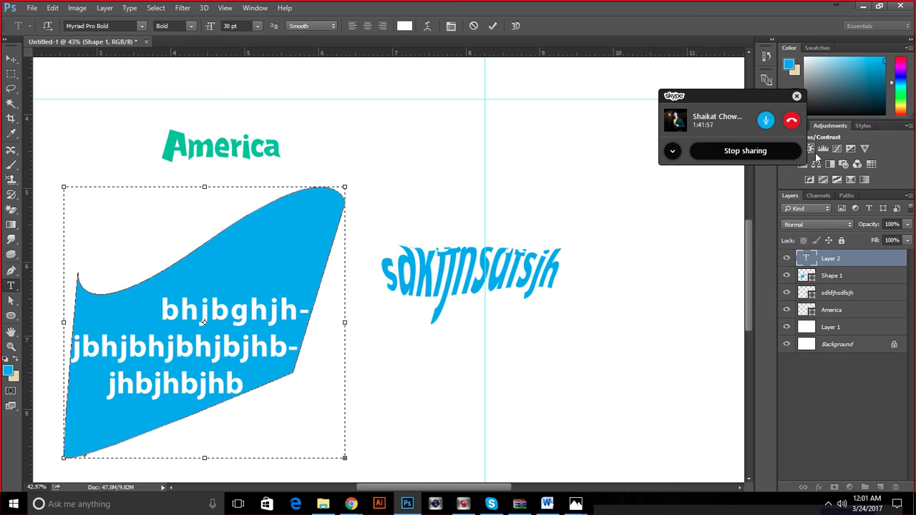
type("hjbhjb")
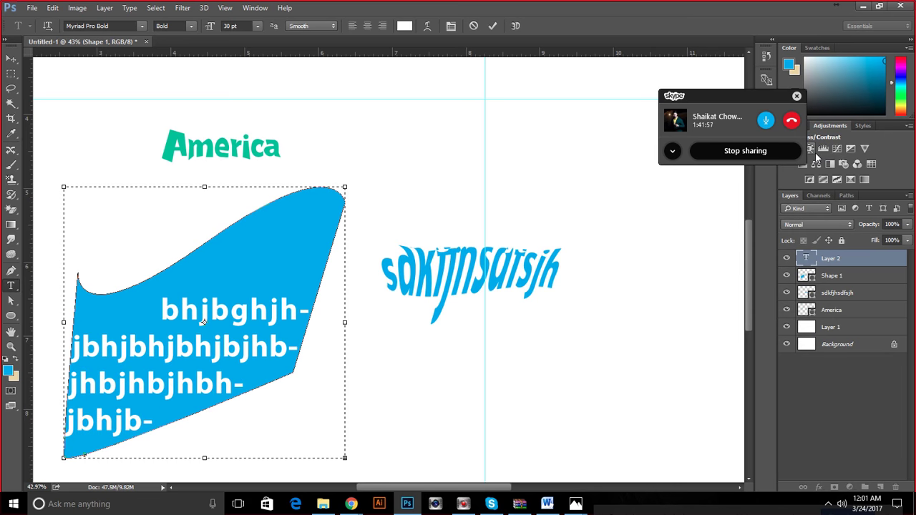
left_click(492, 26)
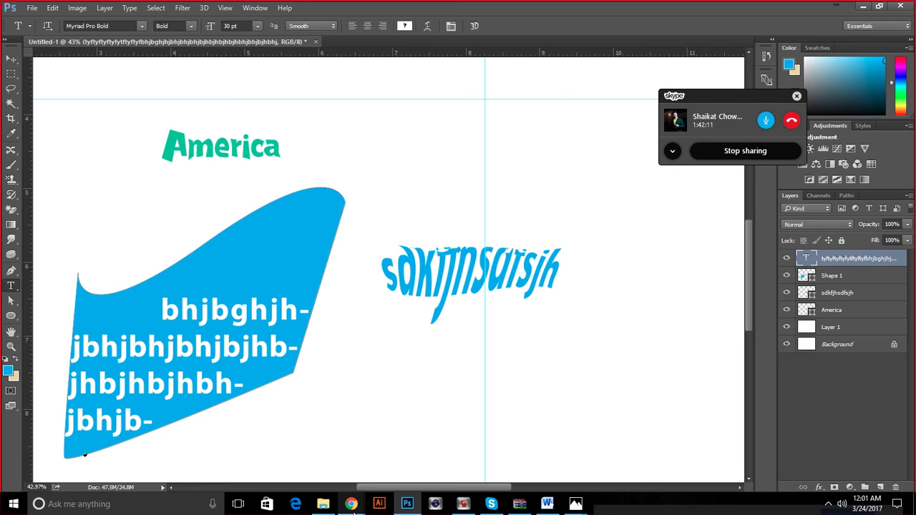
Move the placeholder text block to the right so that it lies partly outside the wavy blue shape.
mouse_move(354, 505)
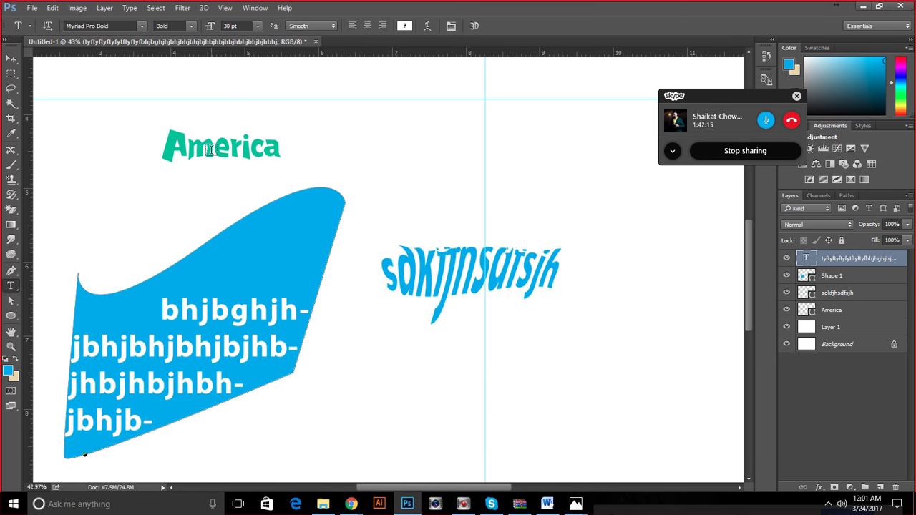
left_click(10, 57)
left_click_drag(143, 130, 372, 168)
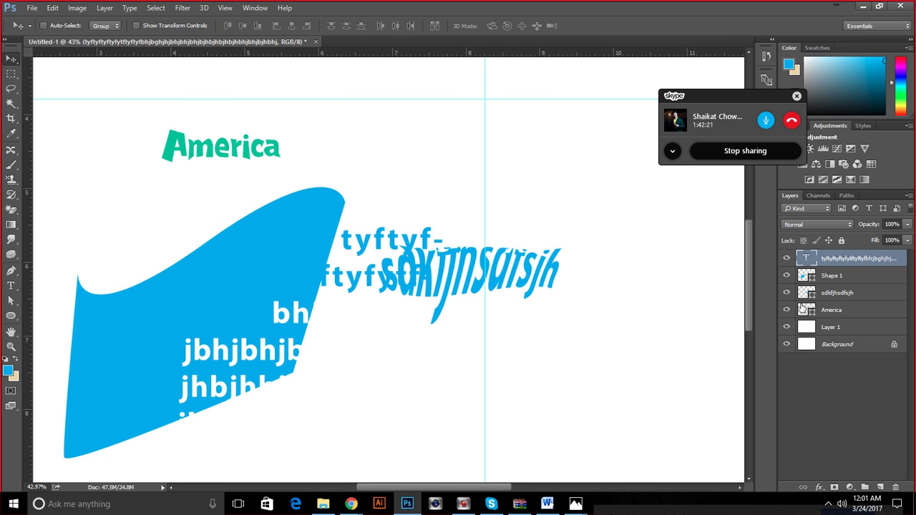
Switch to File Explorer, view the Inspiring-Typography-Designs_18 and half-face portrait typography pictures, close them, and return to Photoshop.
left_click(323, 504)
double_click(680, 228)
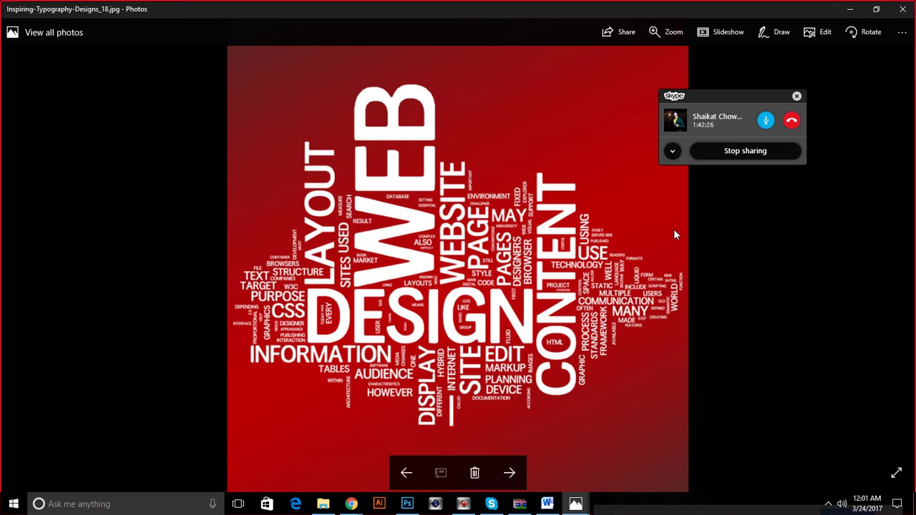
left_click(508, 472)
left_click(902, 10)
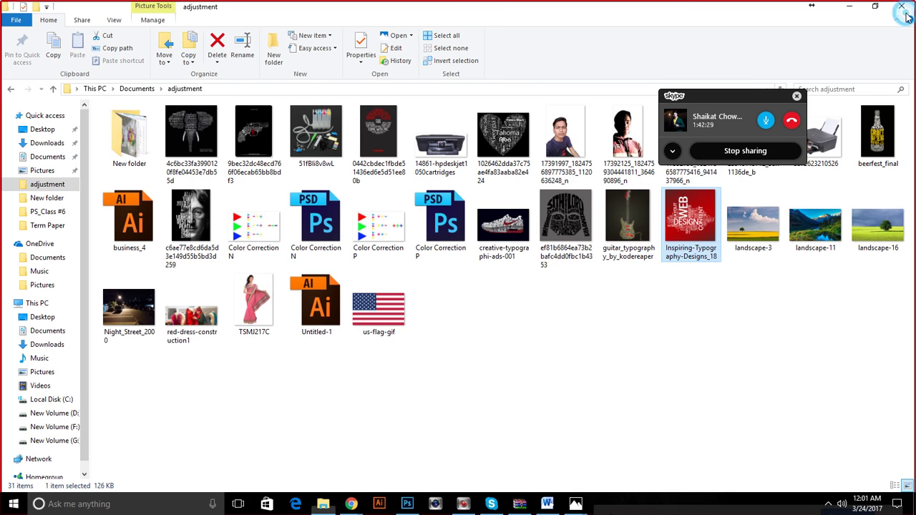
double_click(196, 201)
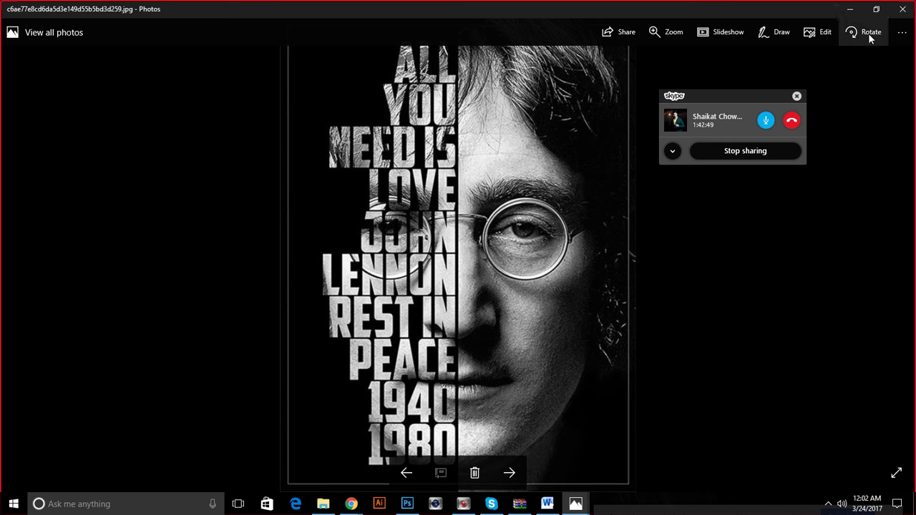
left_click(905, 10)
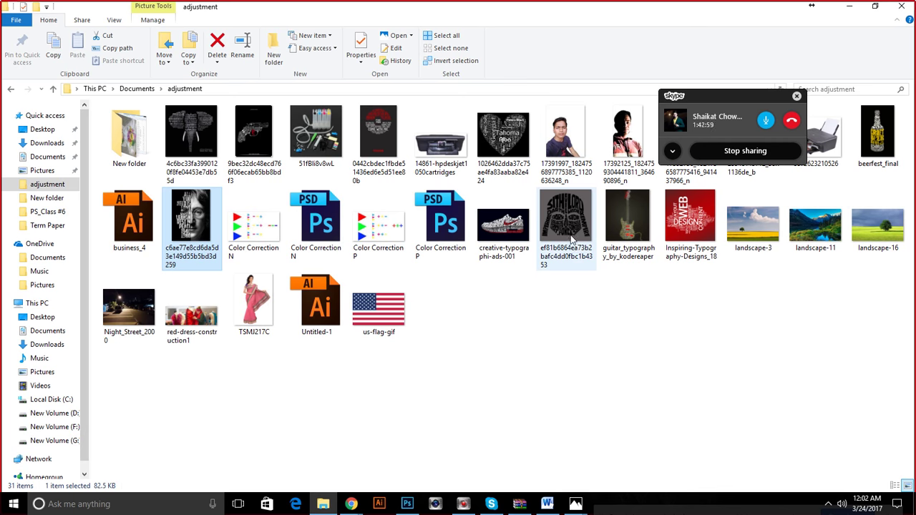
left_click(407, 503)
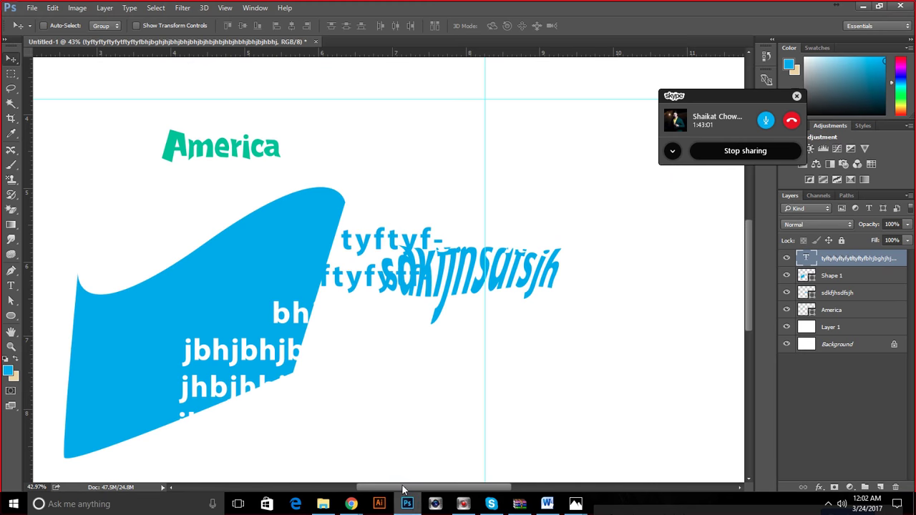
Add horizontal guides across the word America at its upper and lower extremes and at the top, middle and baseline of the lowercase letters.
left_click_drag(333, 55, 279, 138)
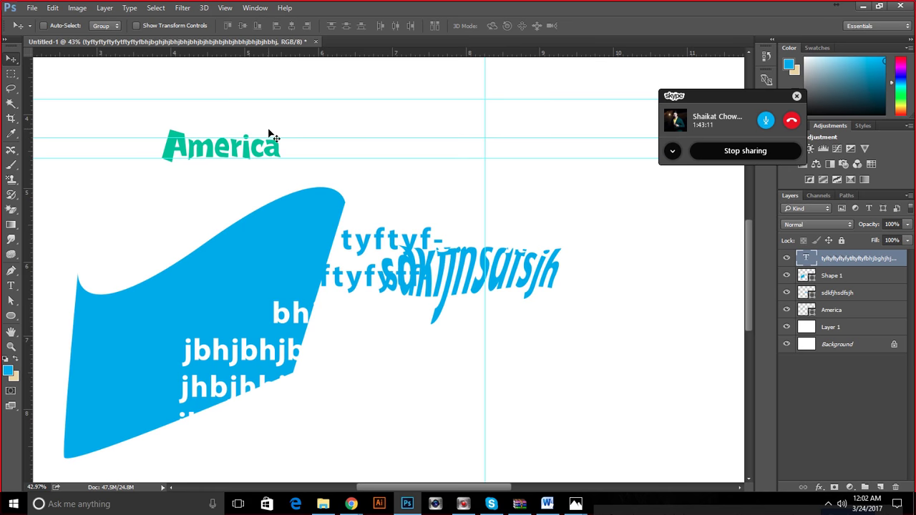
scroll(266, 135, "up", 3, "alt")
left_click(215, 146)
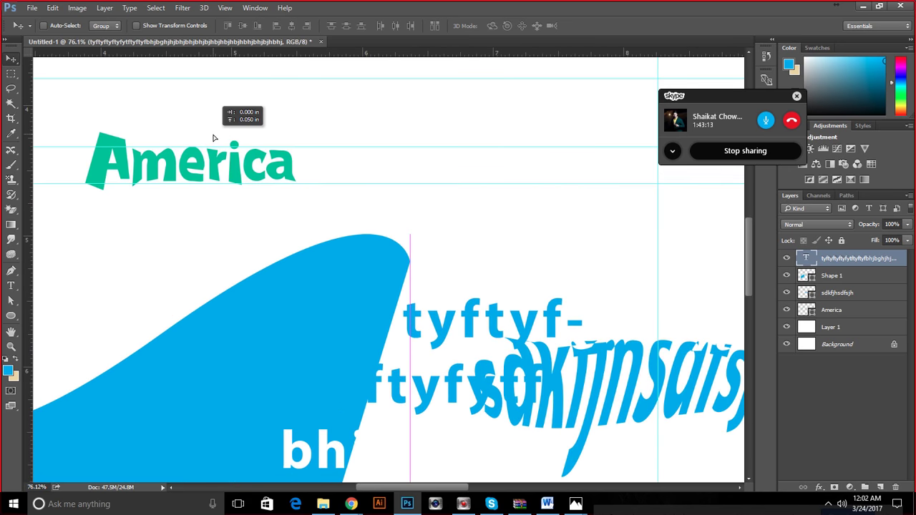
left_click_drag(212, 56, 206, 169)
scroll(152, 158, "up", 2, "alt")
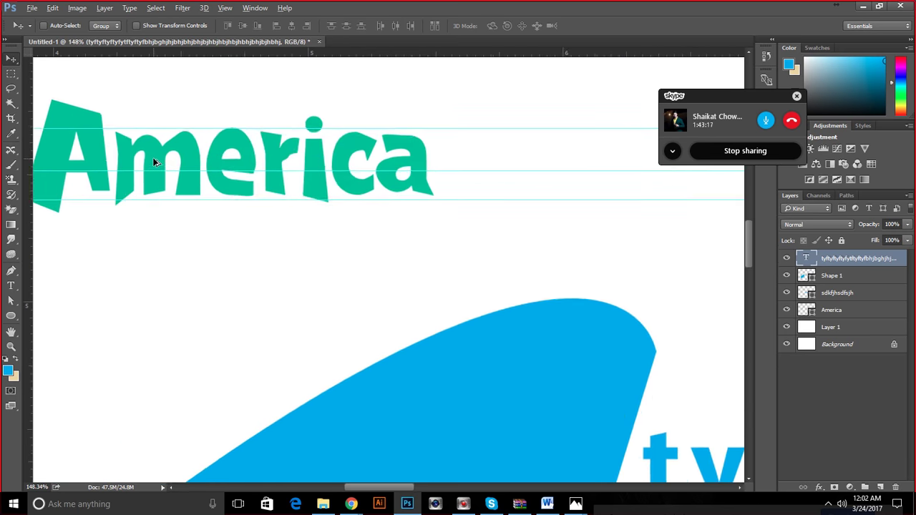
scroll(153, 155, "down", 1, "alt")
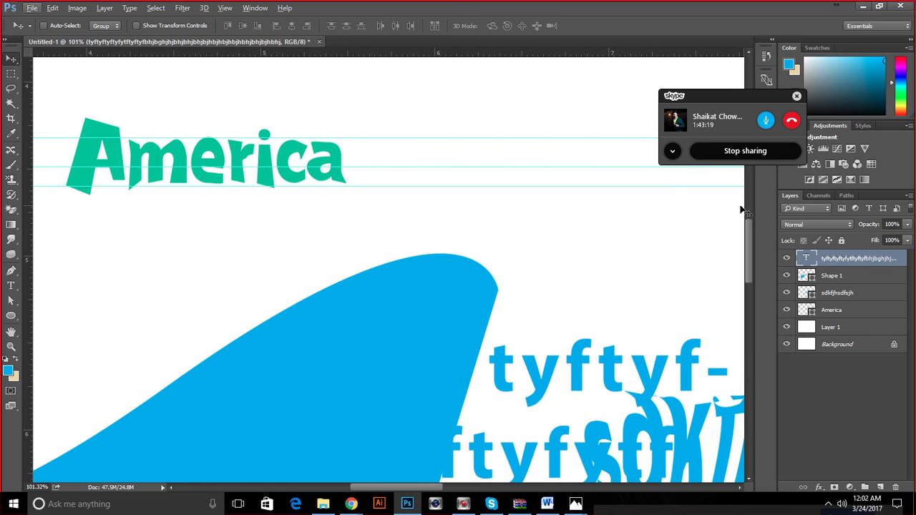
left_click_drag(209, 53, 211, 117)
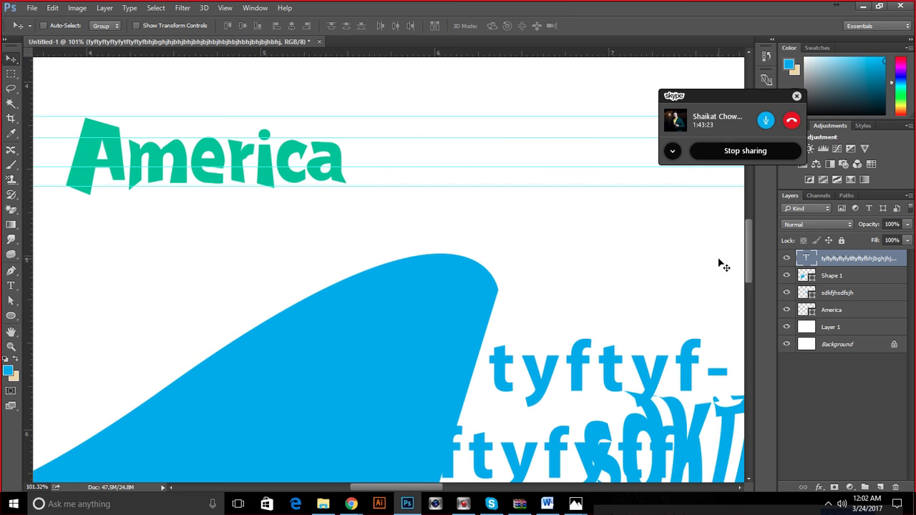
left_click_drag(464, 55, 446, 195)
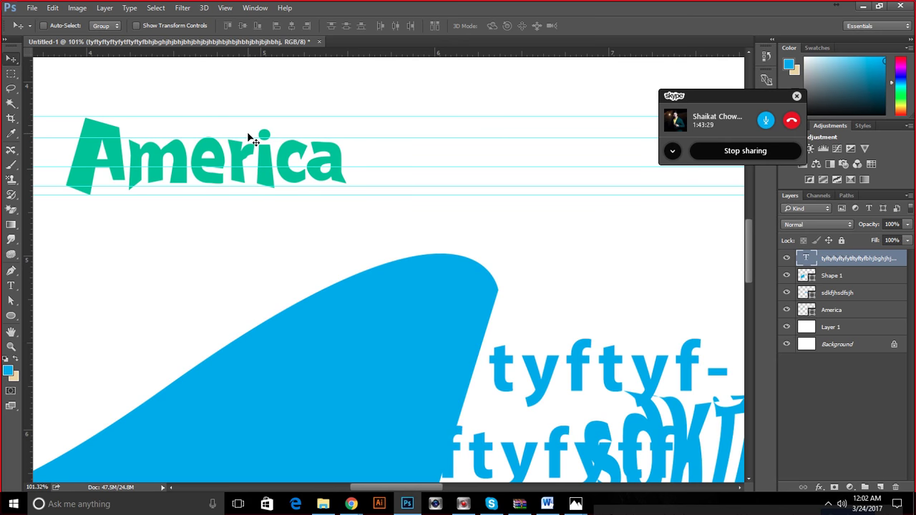
Hide and show the placeholder text, sdkfjhsdfsjh and America layers in turn, select the America layer, and activate the Type tool.
scroll(248, 136, "down", 5)
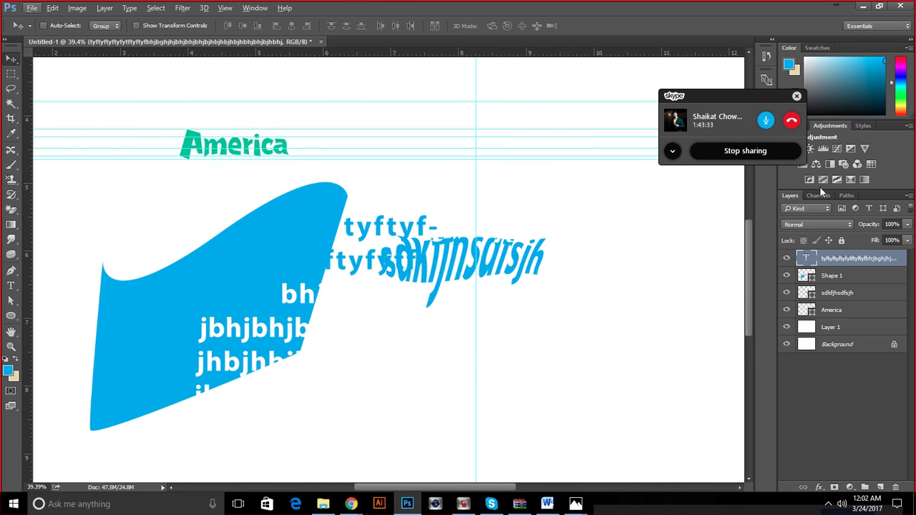
left_click(786, 257)
left_click(786, 258)
left_click(786, 292)
left_click(786, 293)
left_click(787, 309)
left_click(787, 309)
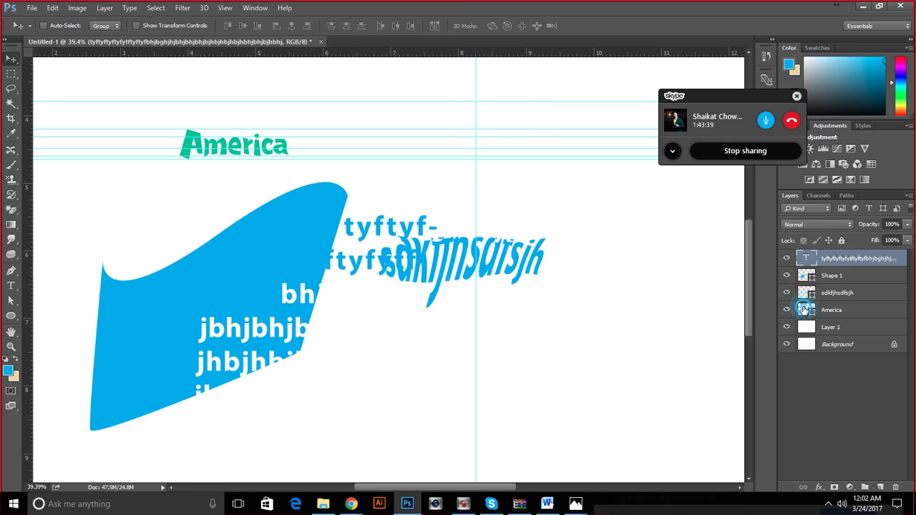
left_click(804, 309)
left_click(11, 284)
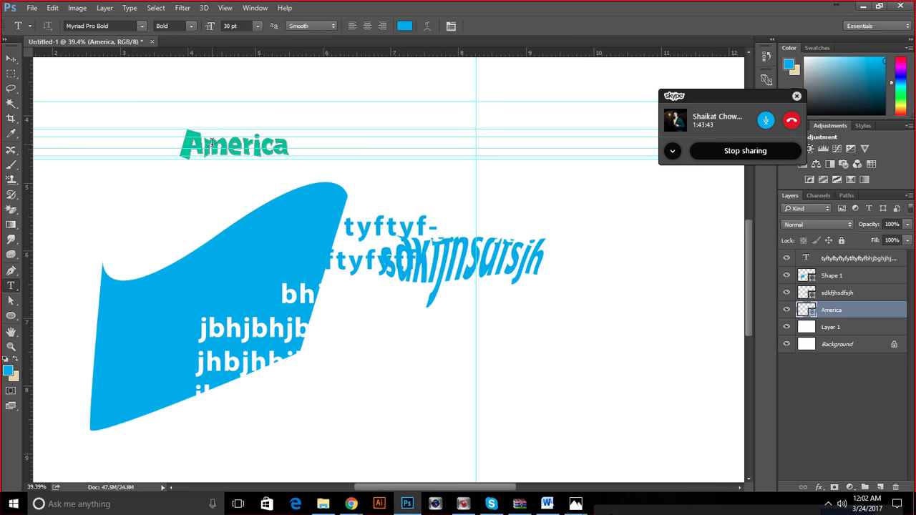